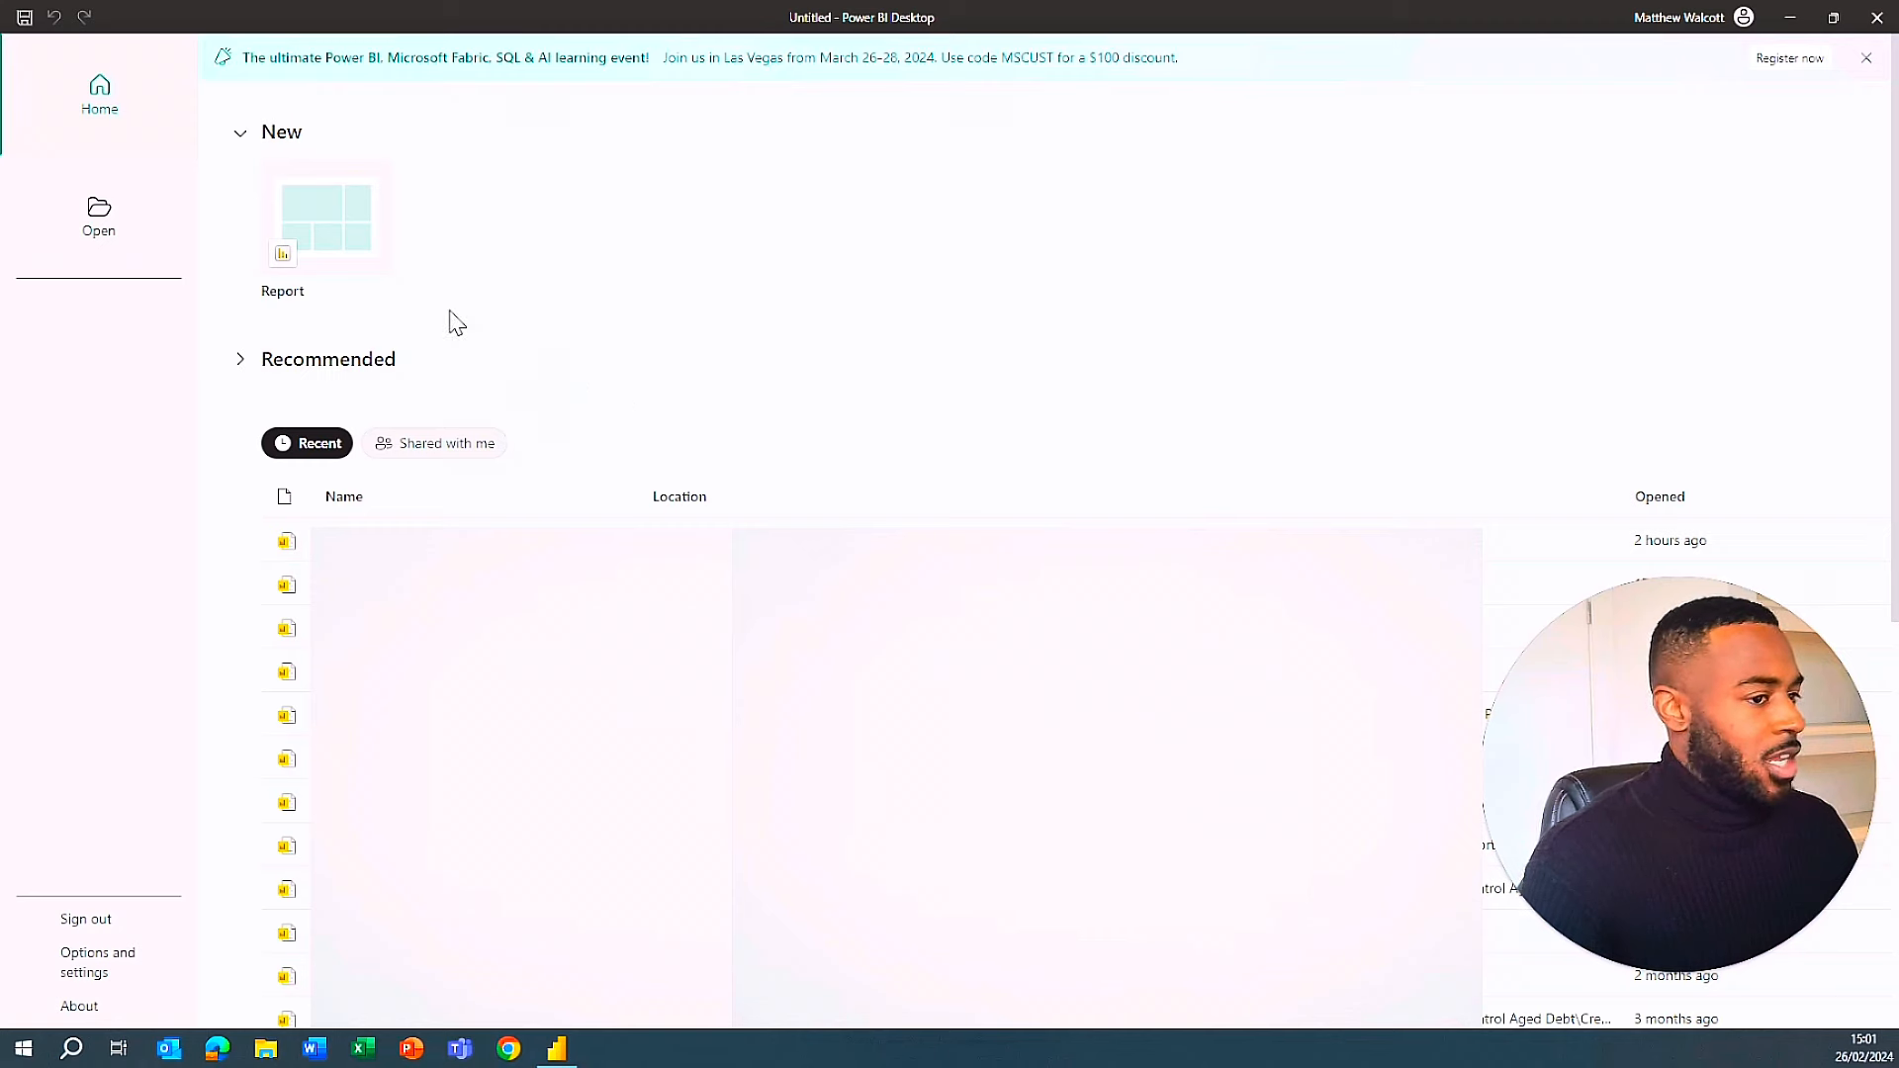
- Create a new blank report and look over the common data sources it can import from
{"action": "left_click", "coordinate": [337, 255]}
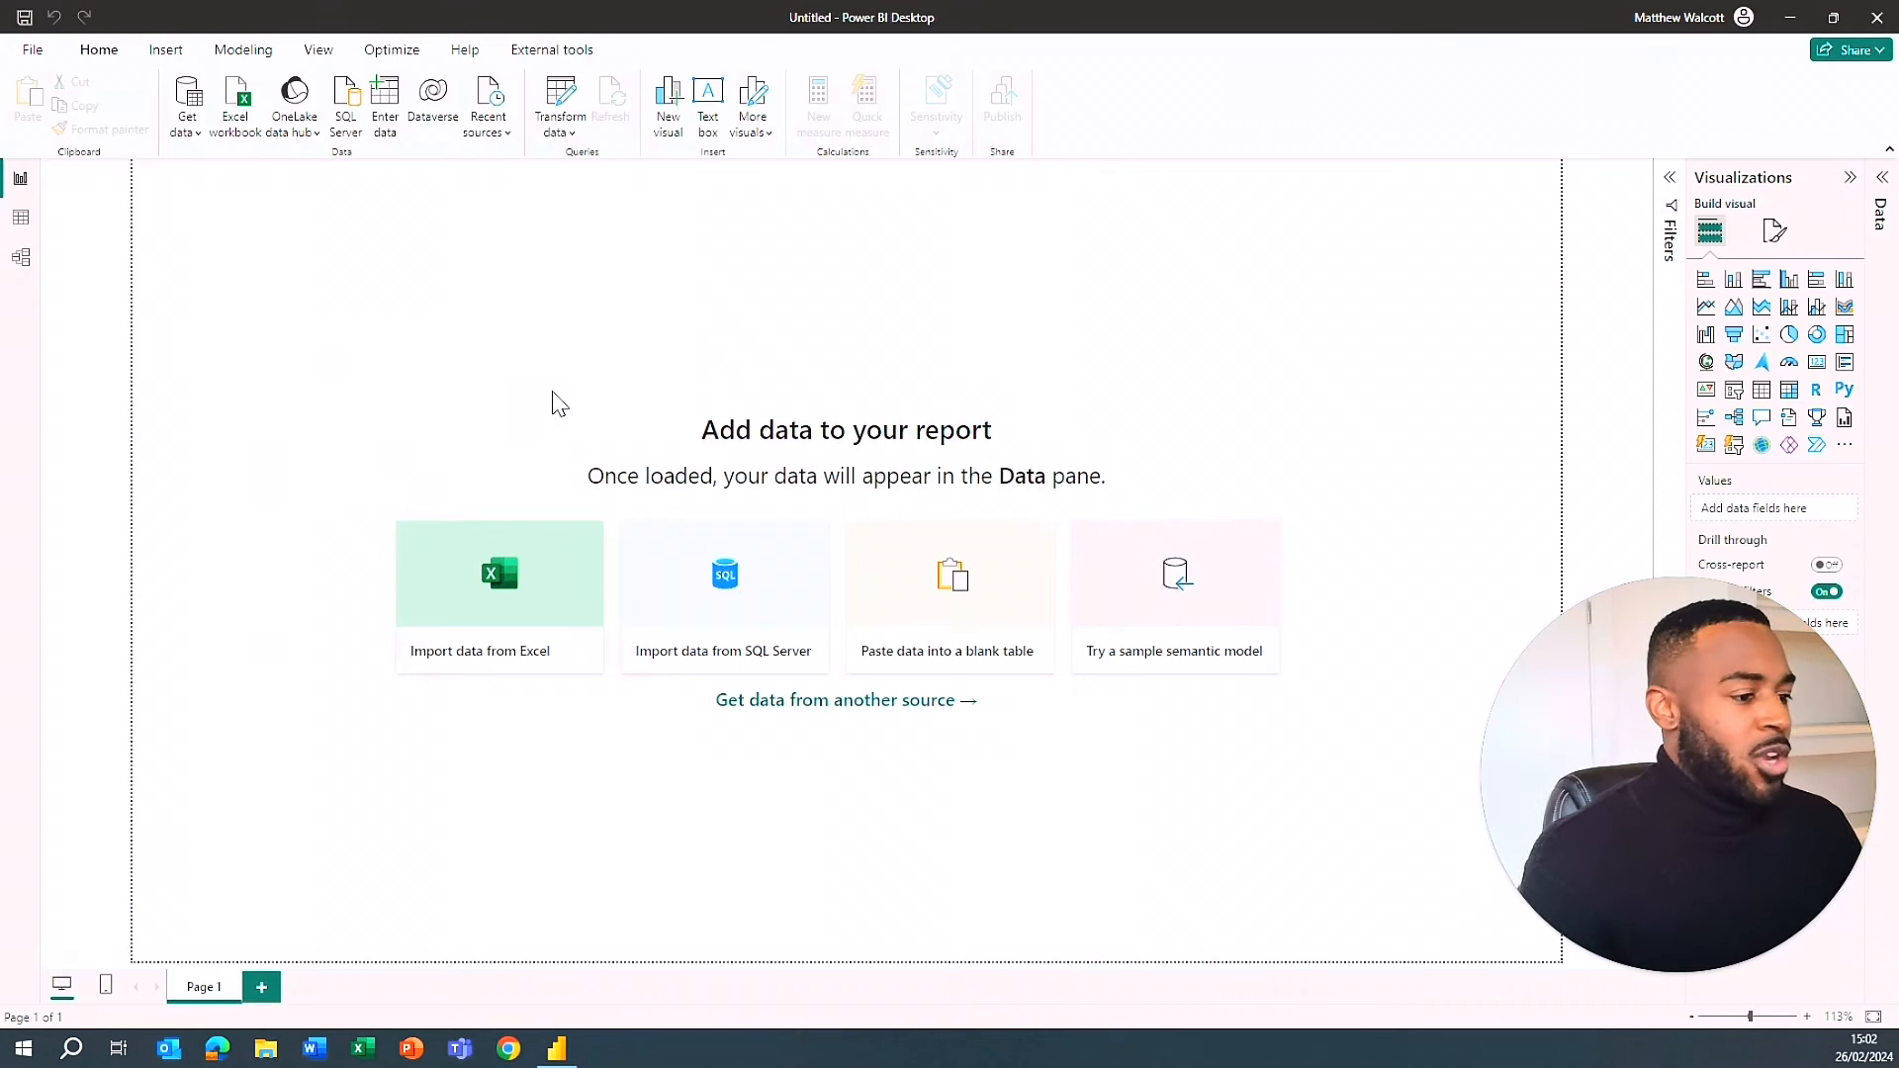
{"action": "left_click", "coordinate": [190, 133]}
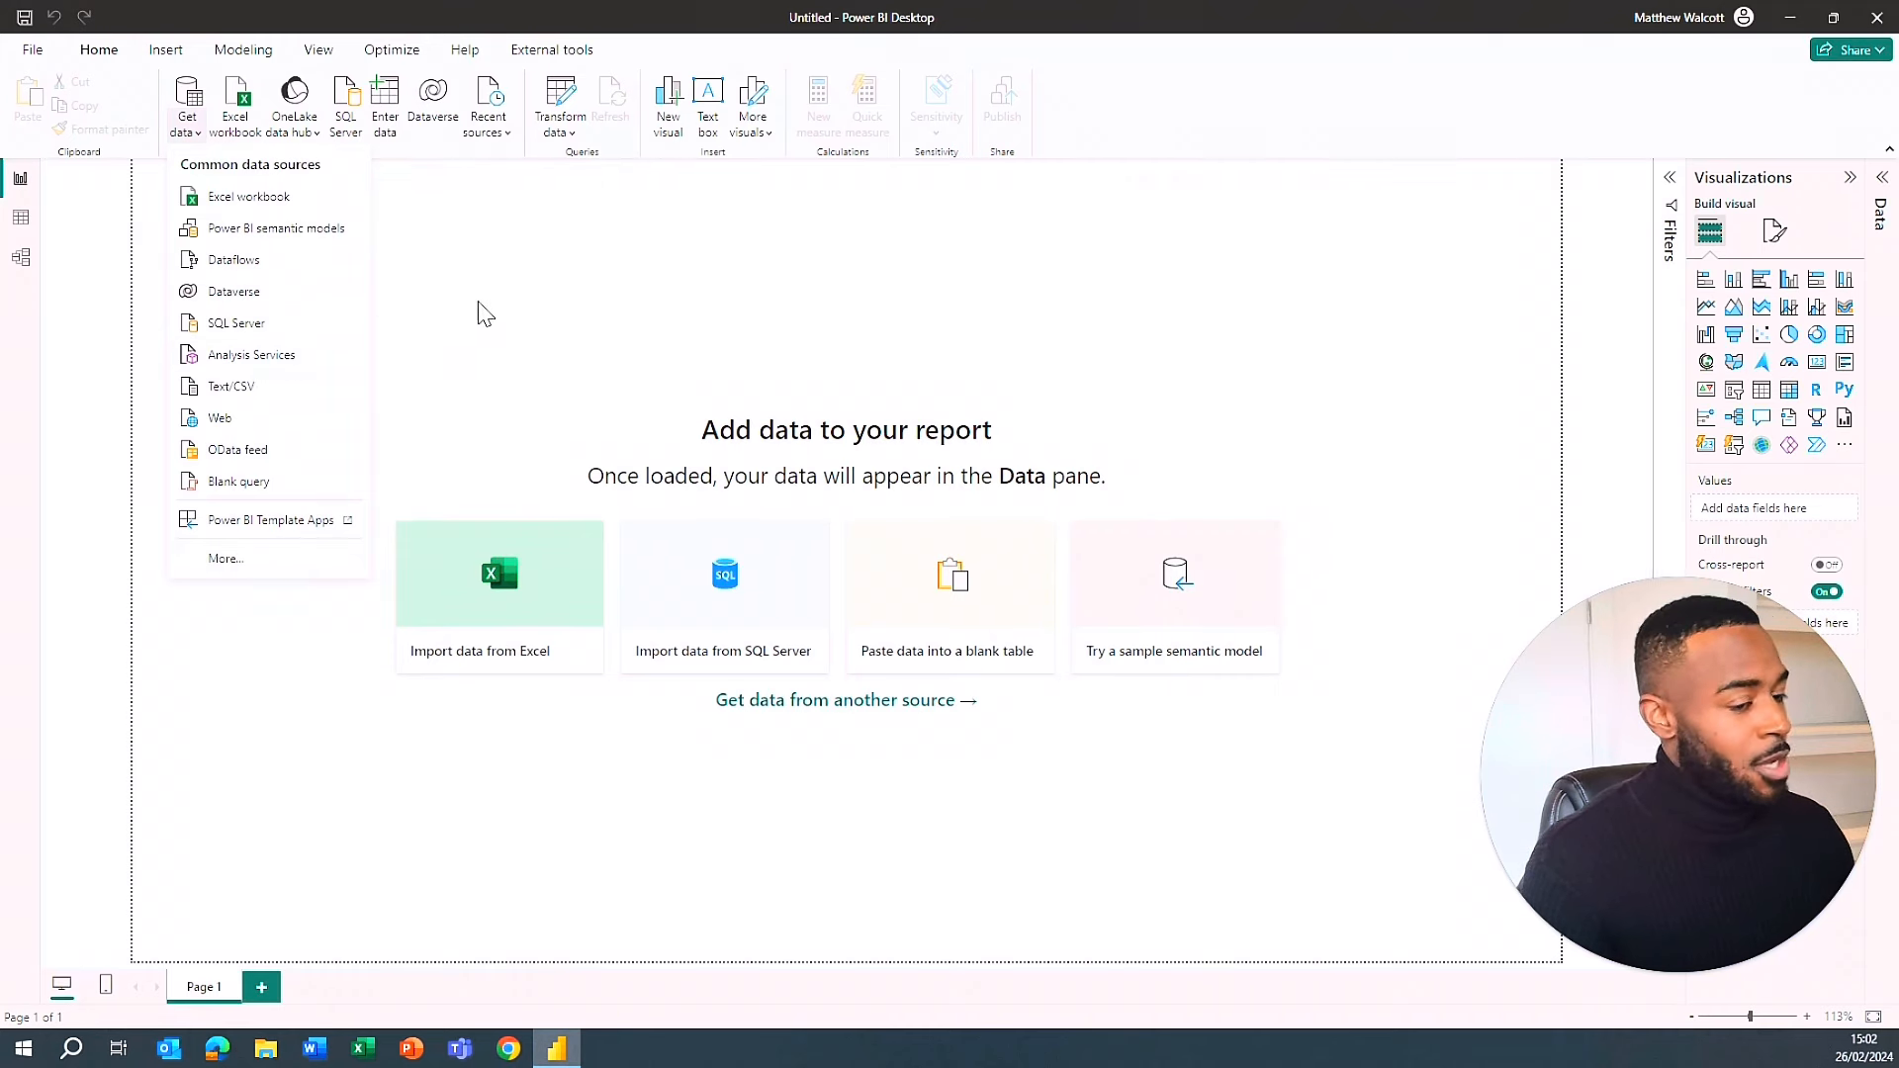
{"action": "left_click", "coordinate": [543, 276]}
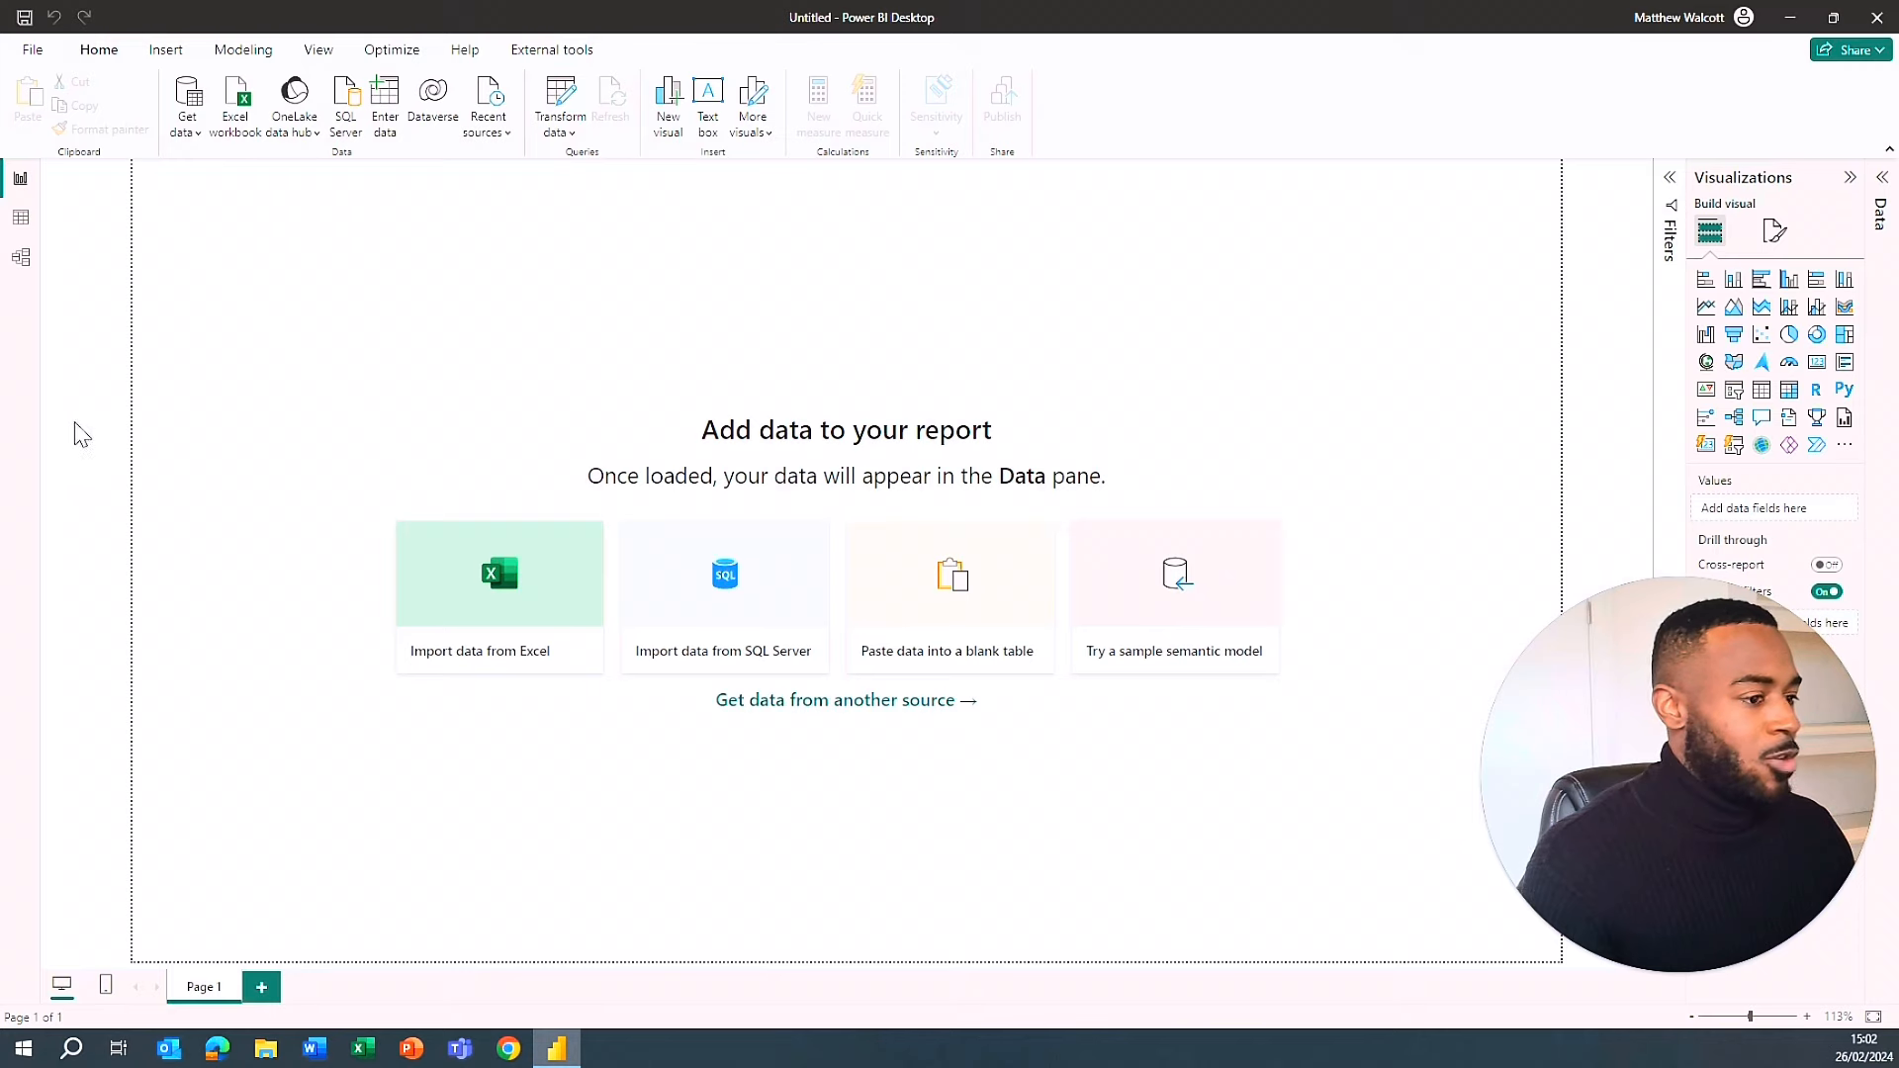
- Switch to Excel to review the countries population density CSV, autofit the Area sqmi column, and return to Power BI Desktop
{"action": "key", "text": "alt+Tab"}
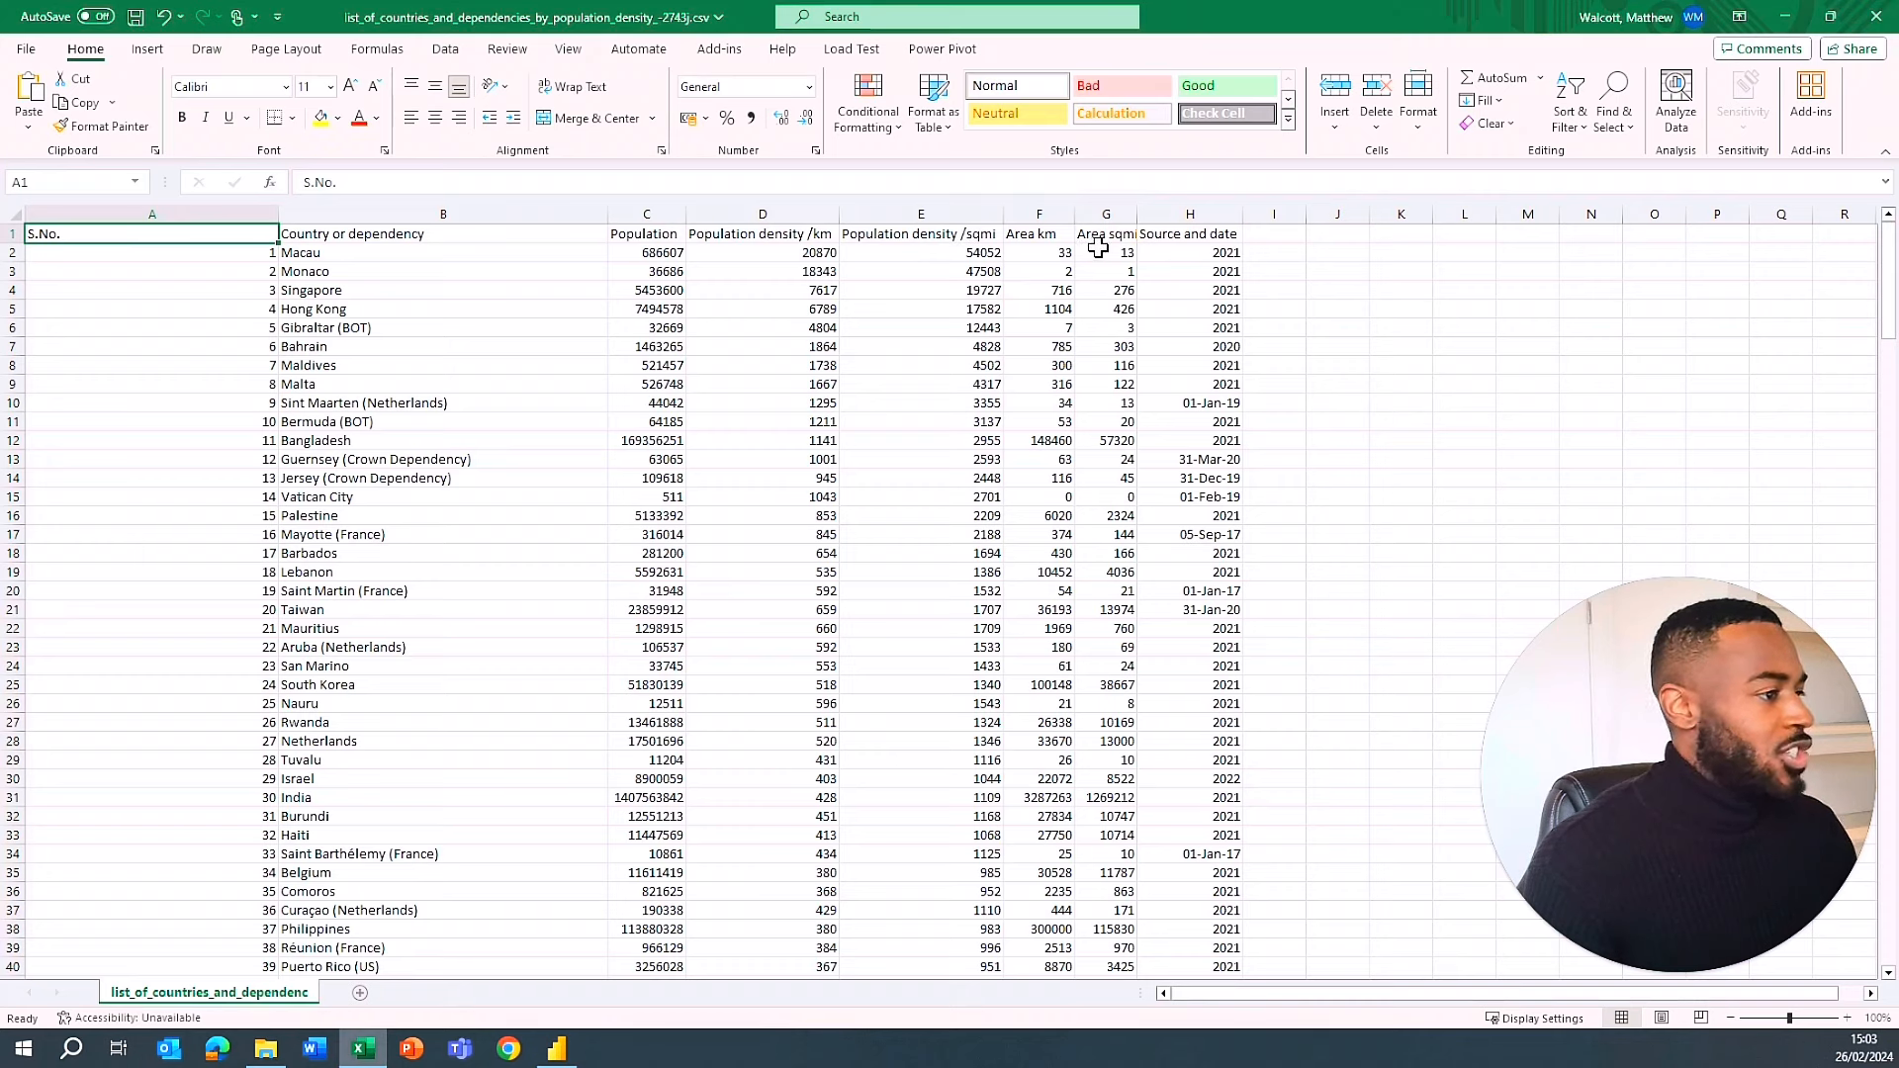
{"action": "double_click", "coordinate": [1139, 214]}
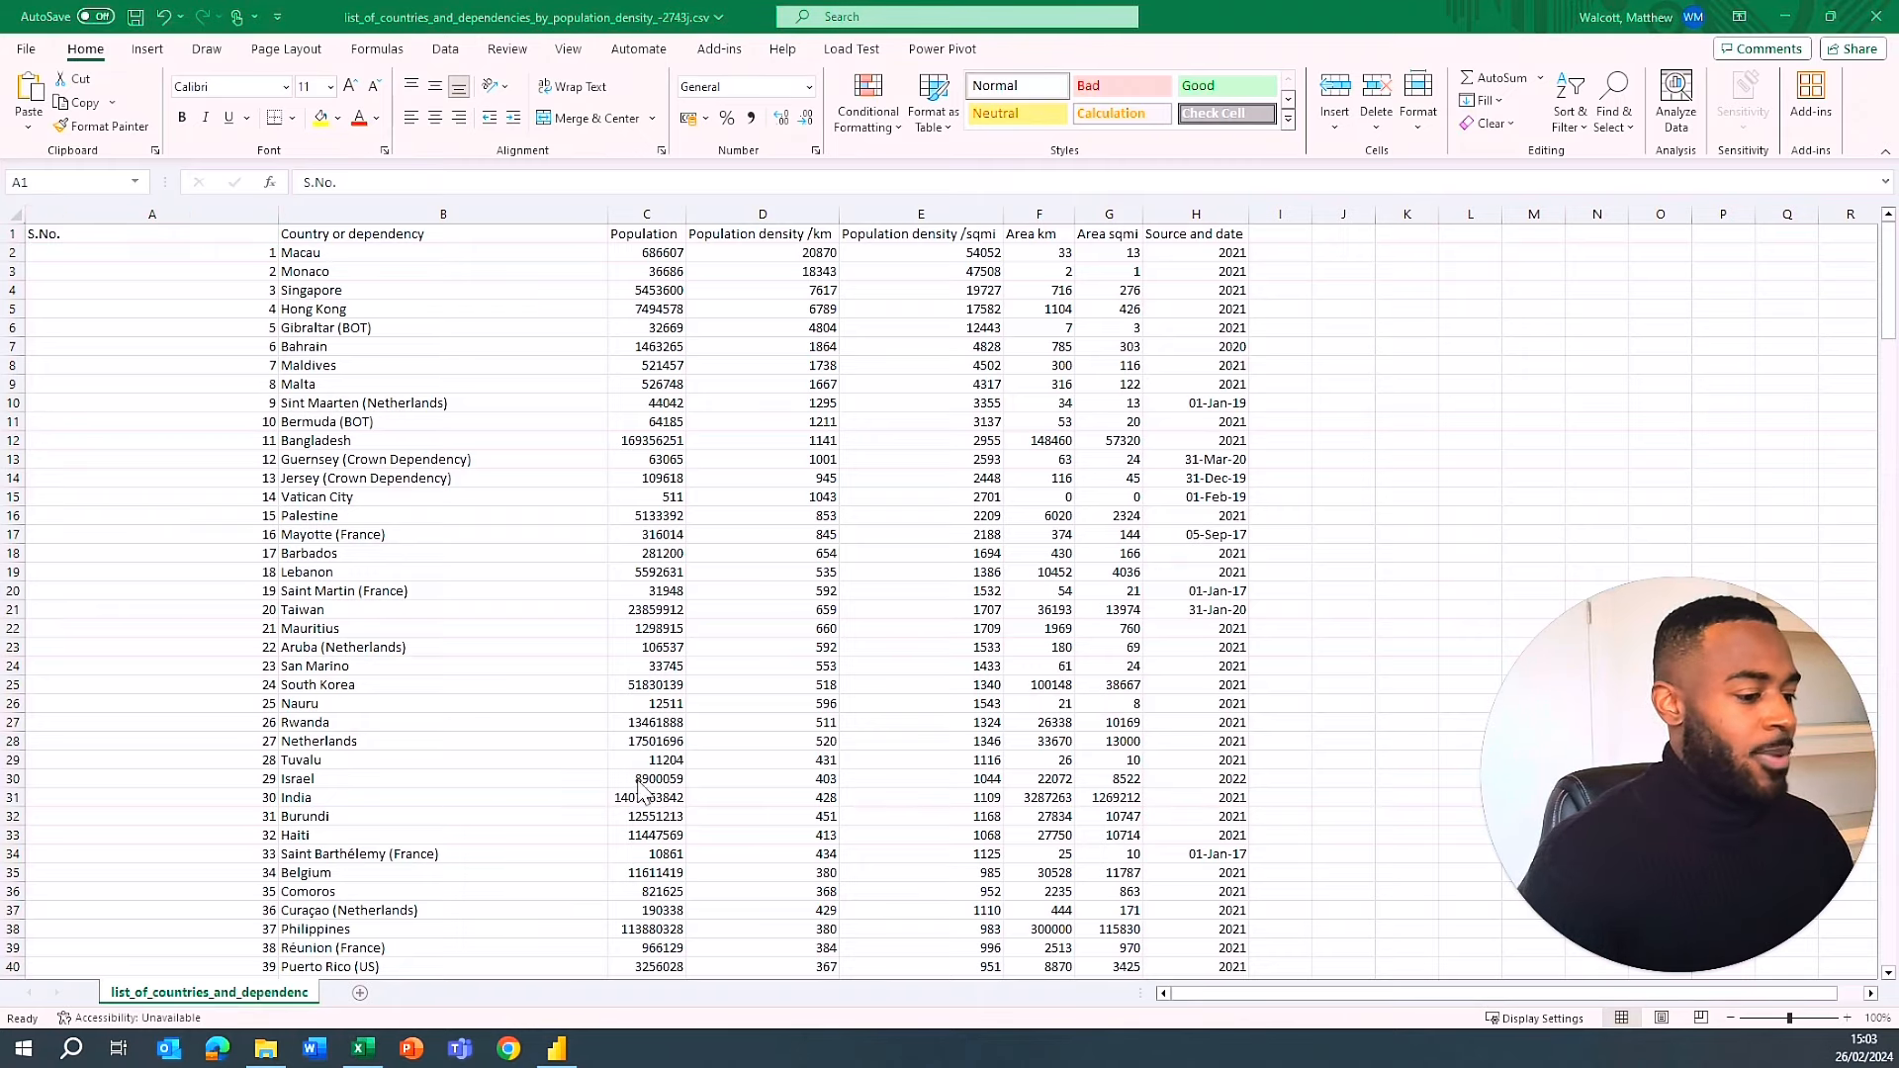
{"action": "left_click", "coordinate": [557, 1048]}
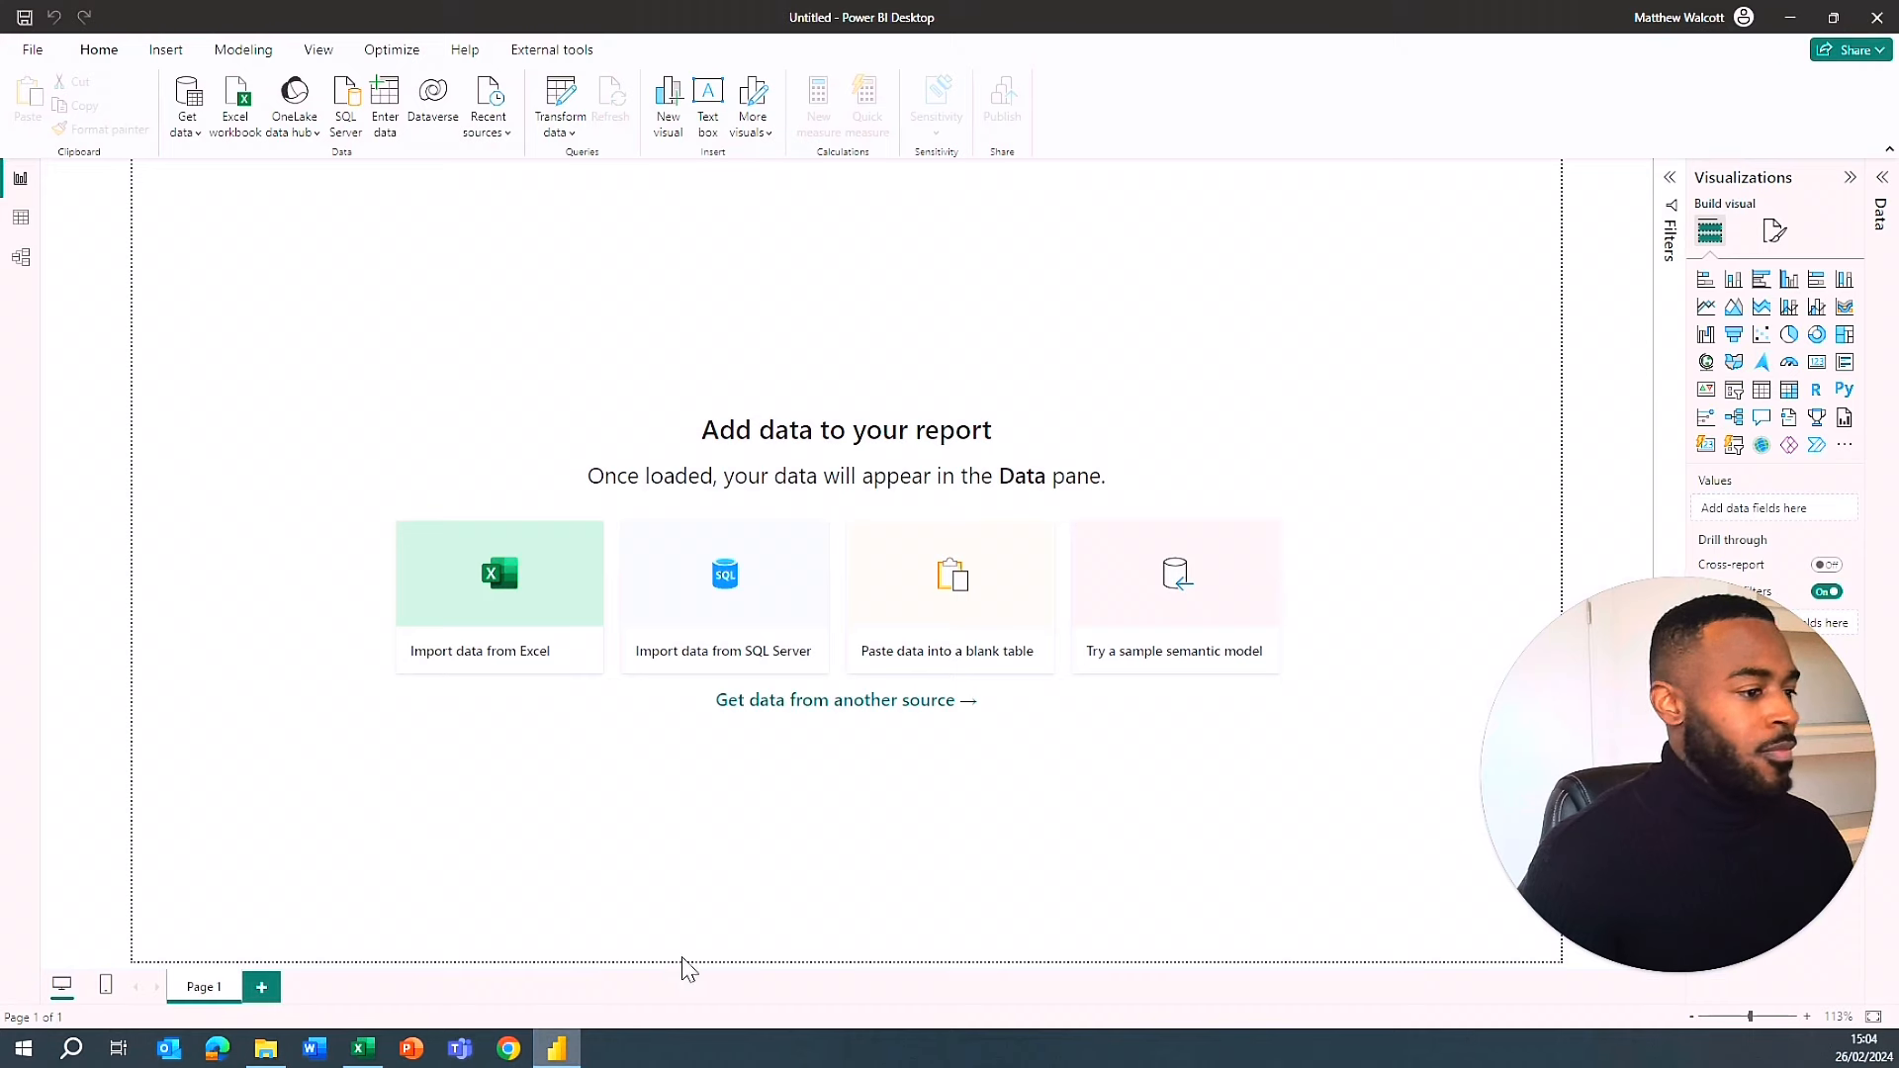
- Close the countries population density CSV in Excel and go back to the blank report in Power BI Desktop
{"action": "right_click", "coordinate": [364, 1050]}
{"action": "left_click", "coordinate": [340, 1009]}
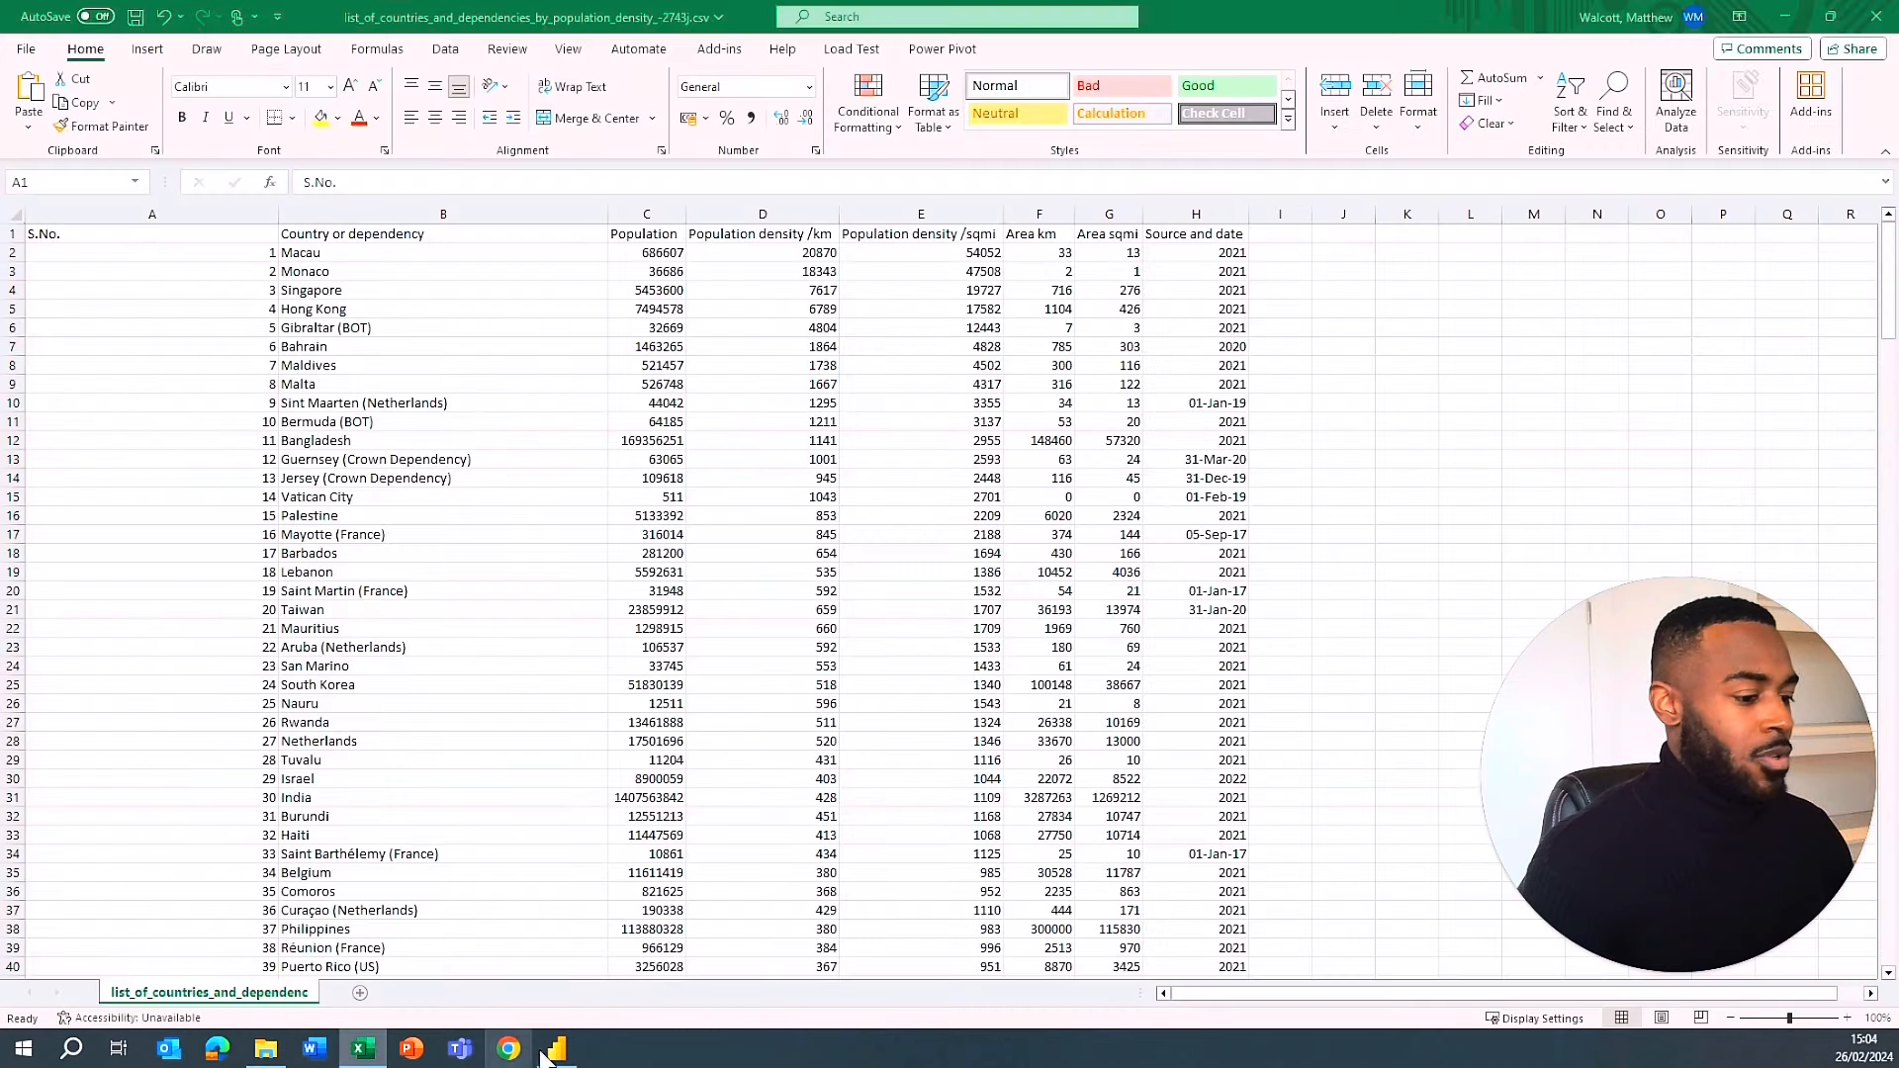
{"action": "left_click", "coordinate": [1048, 554]}
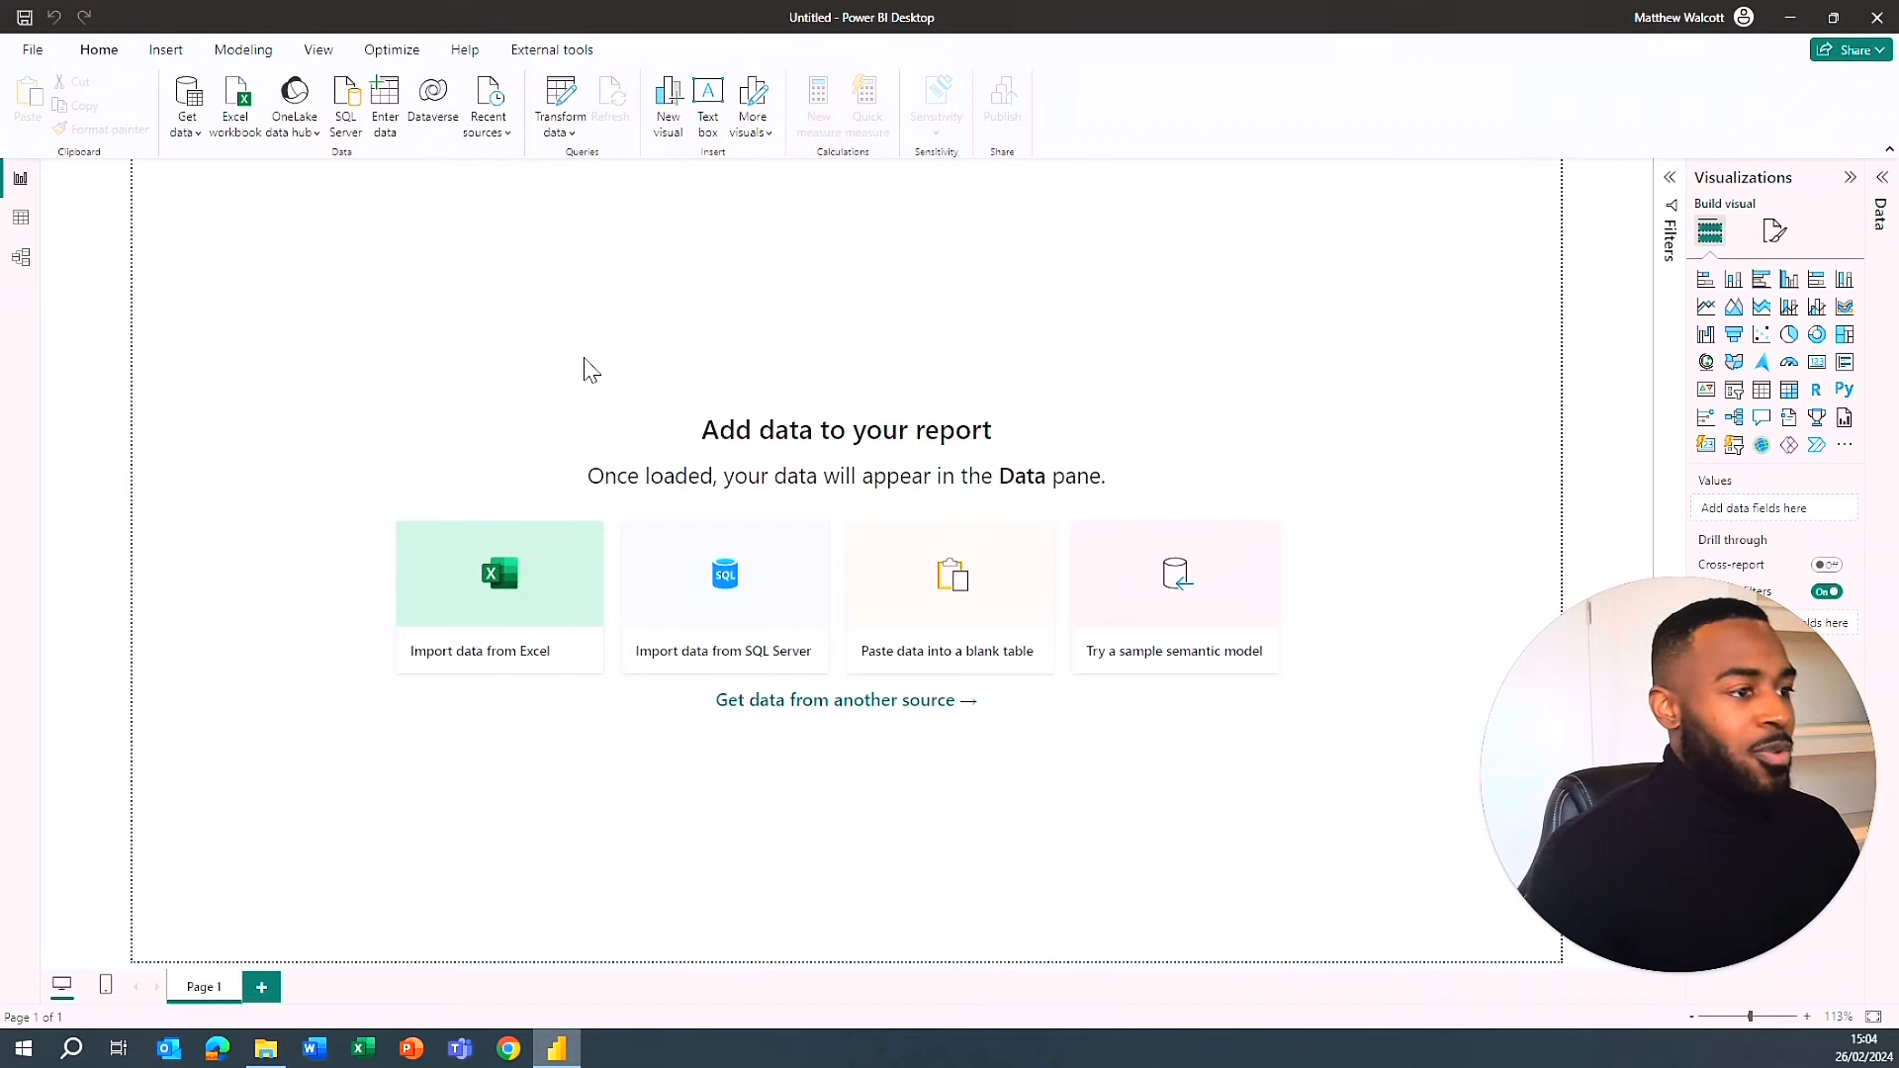
- Import list_of_countries_and_dependencies_by_population_density_-2743j.csv from Downloads as a Text/CSV source and open it for transformation in Power Query Editor
{"action": "left_click", "coordinate": [190, 134]}
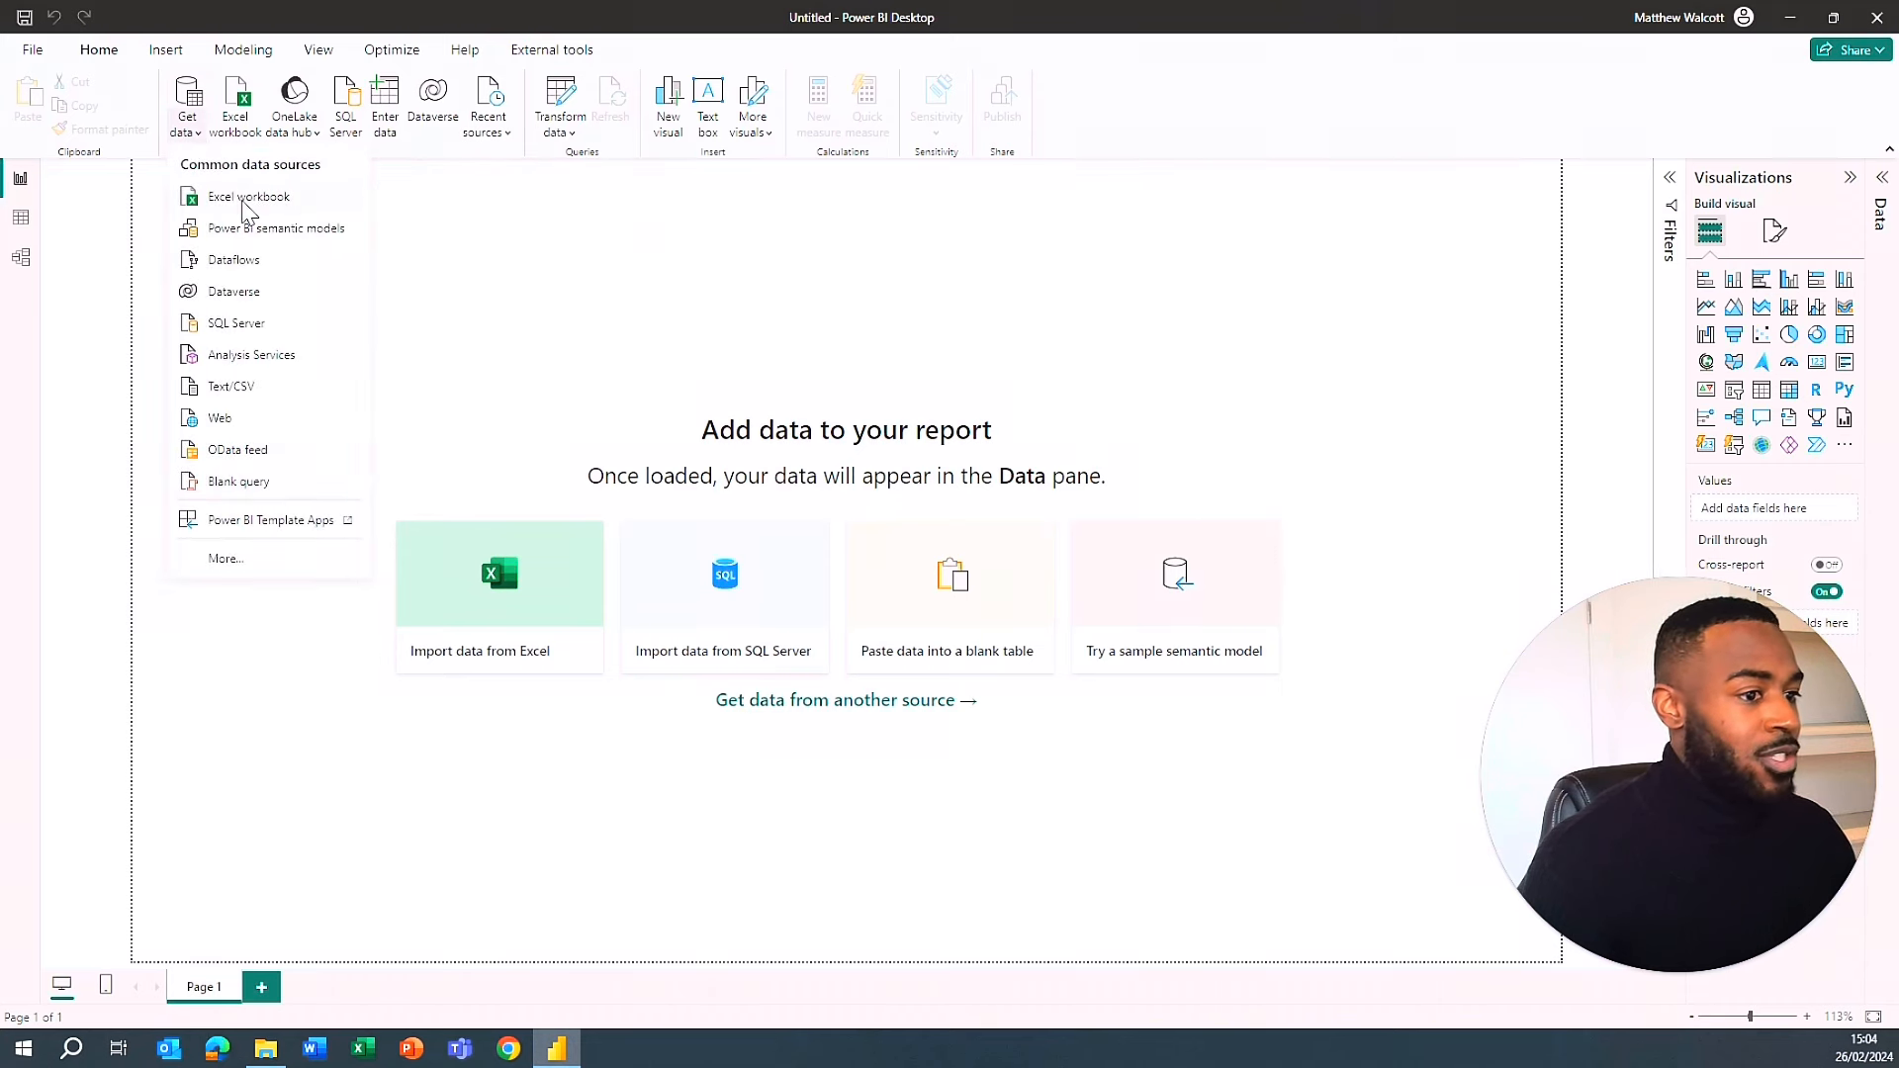
{"action": "left_click", "coordinate": [260, 388]}
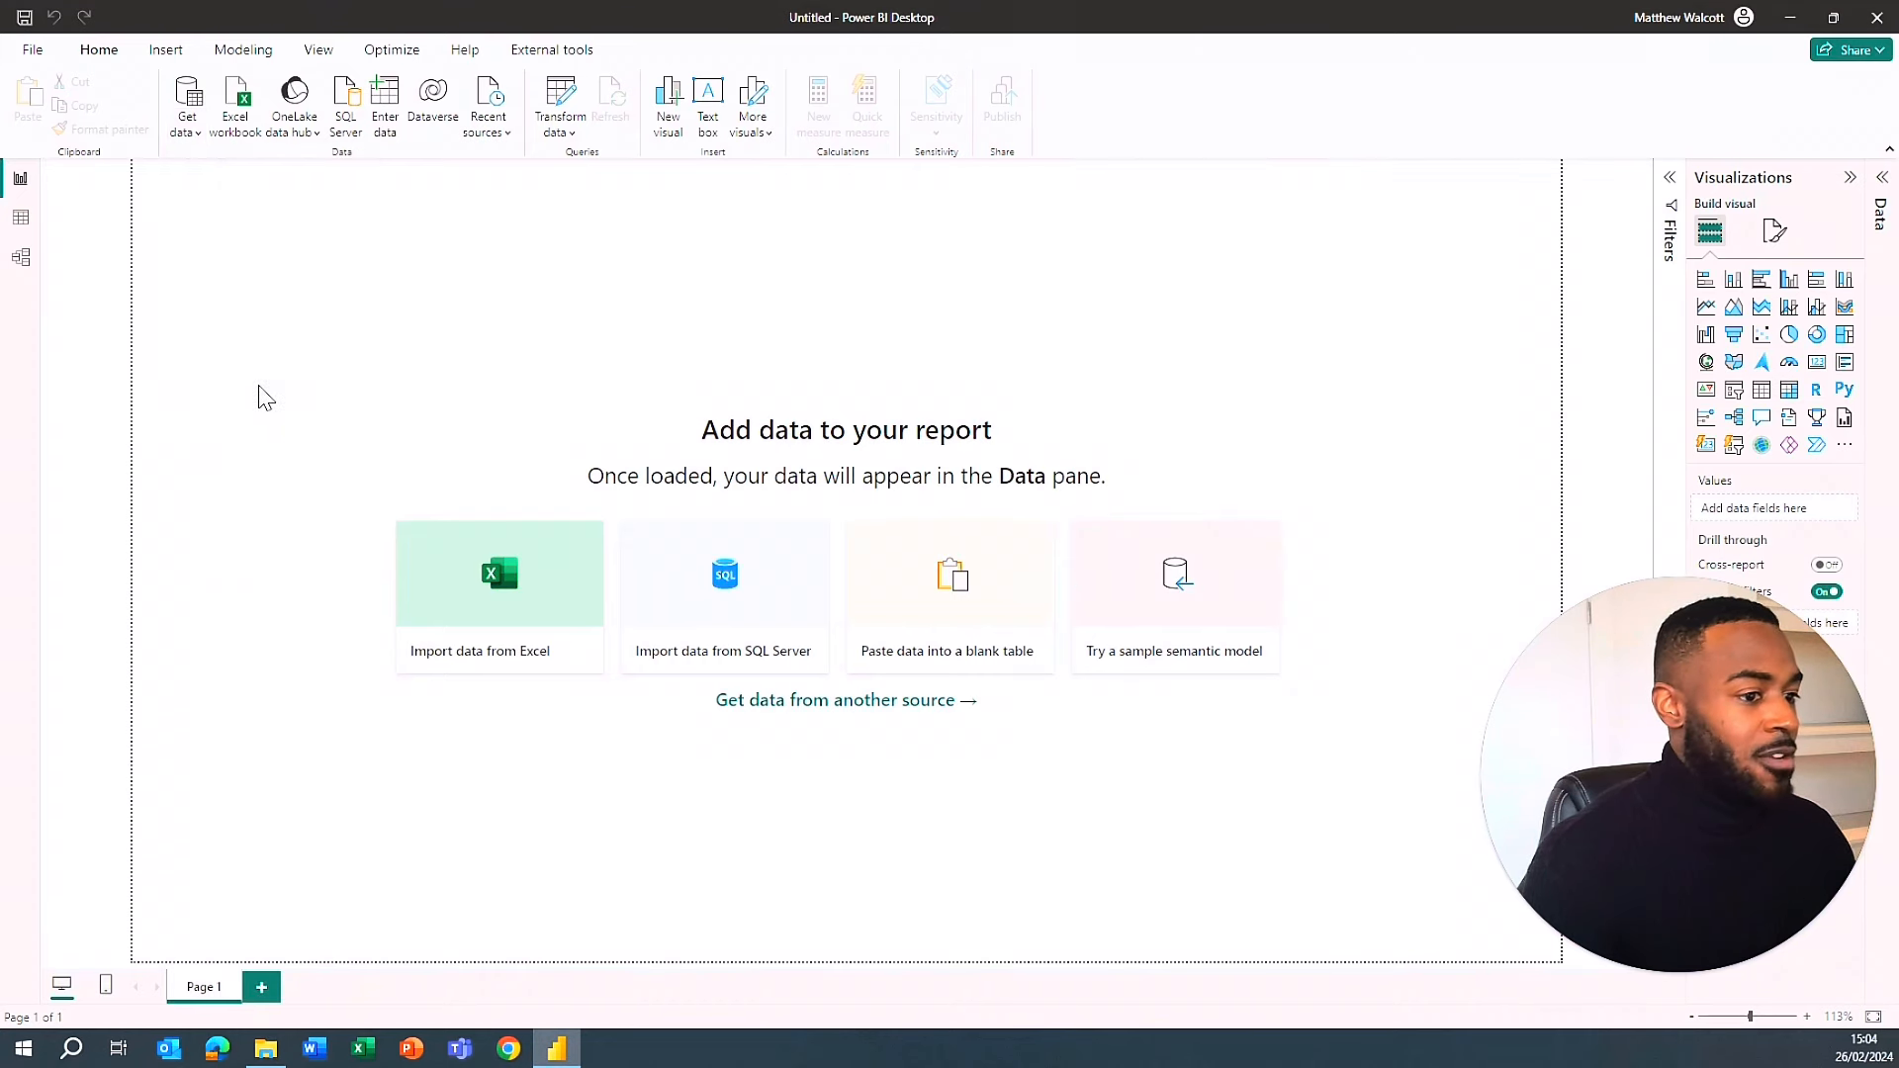
{"action": "left_click", "coordinate": [93, 211]}
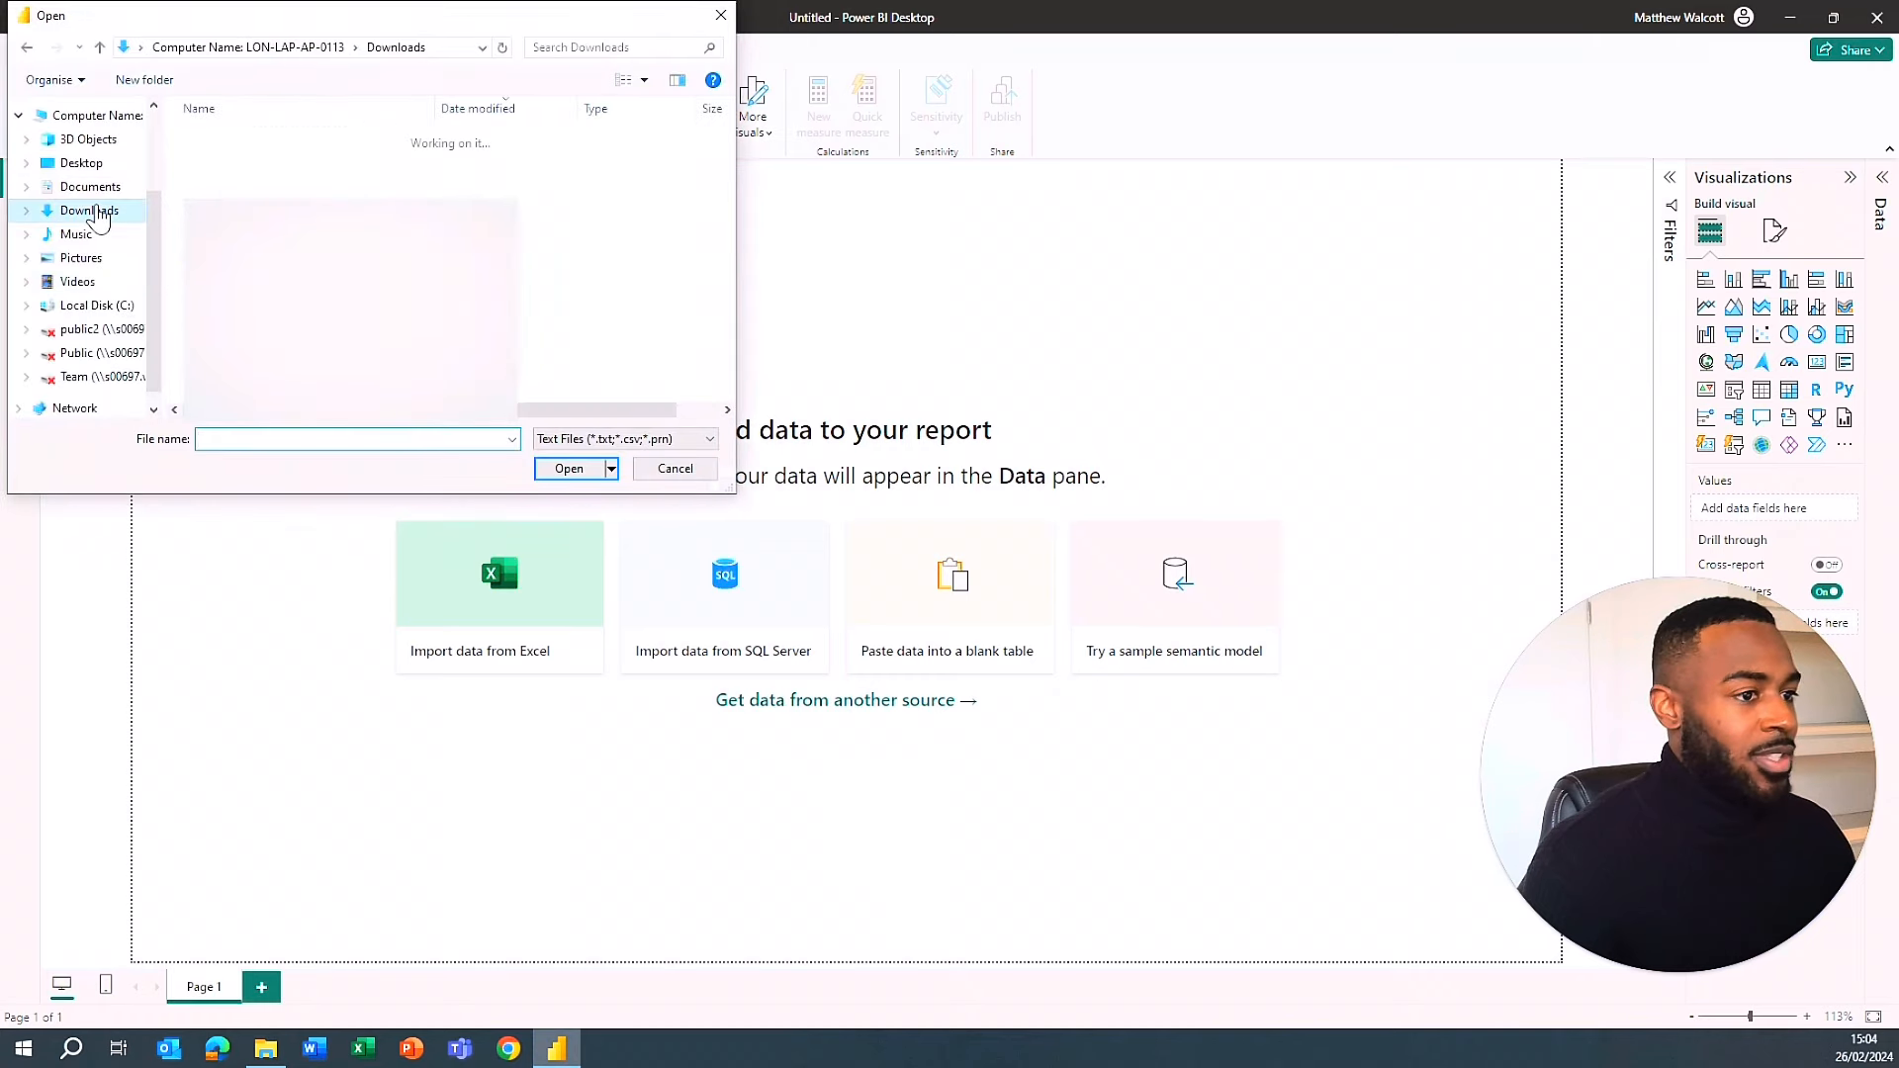
{"action": "double_click", "coordinate": [323, 187]}
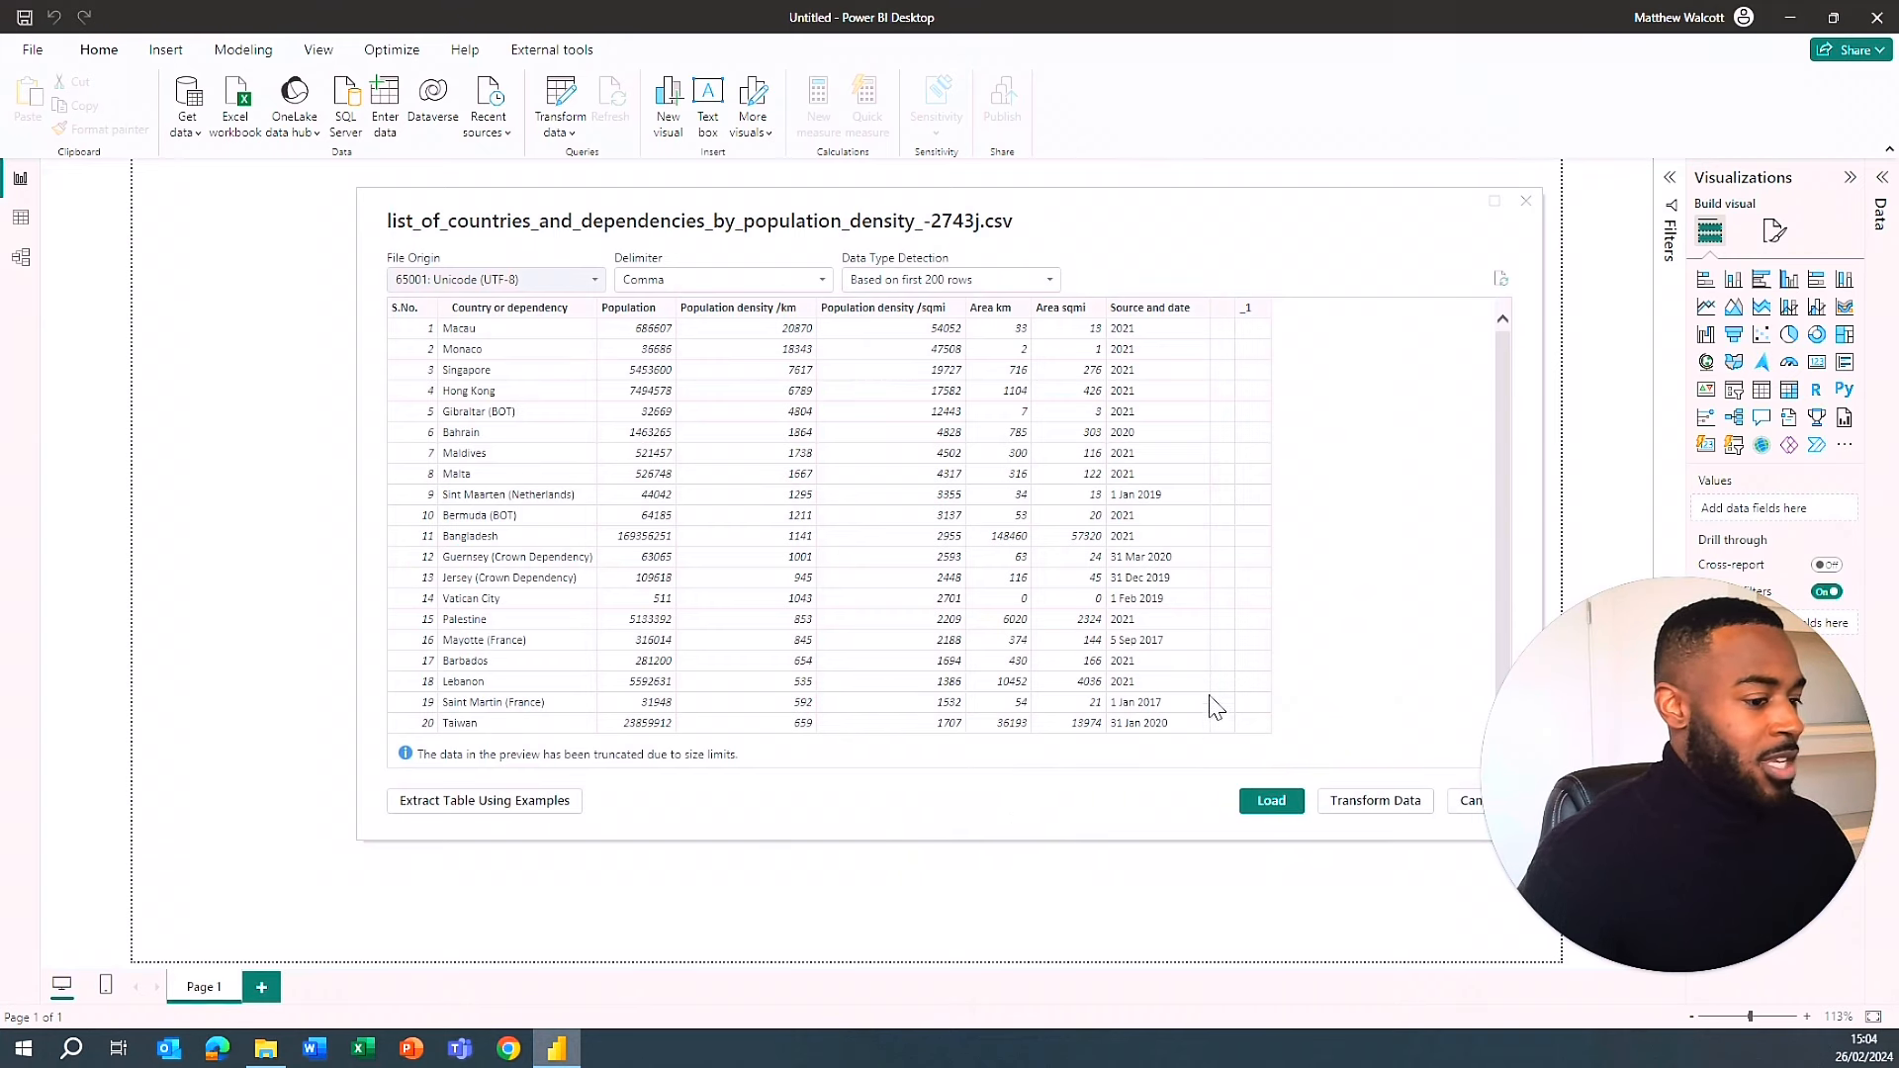
{"action": "left_click", "coordinate": [1395, 814]}
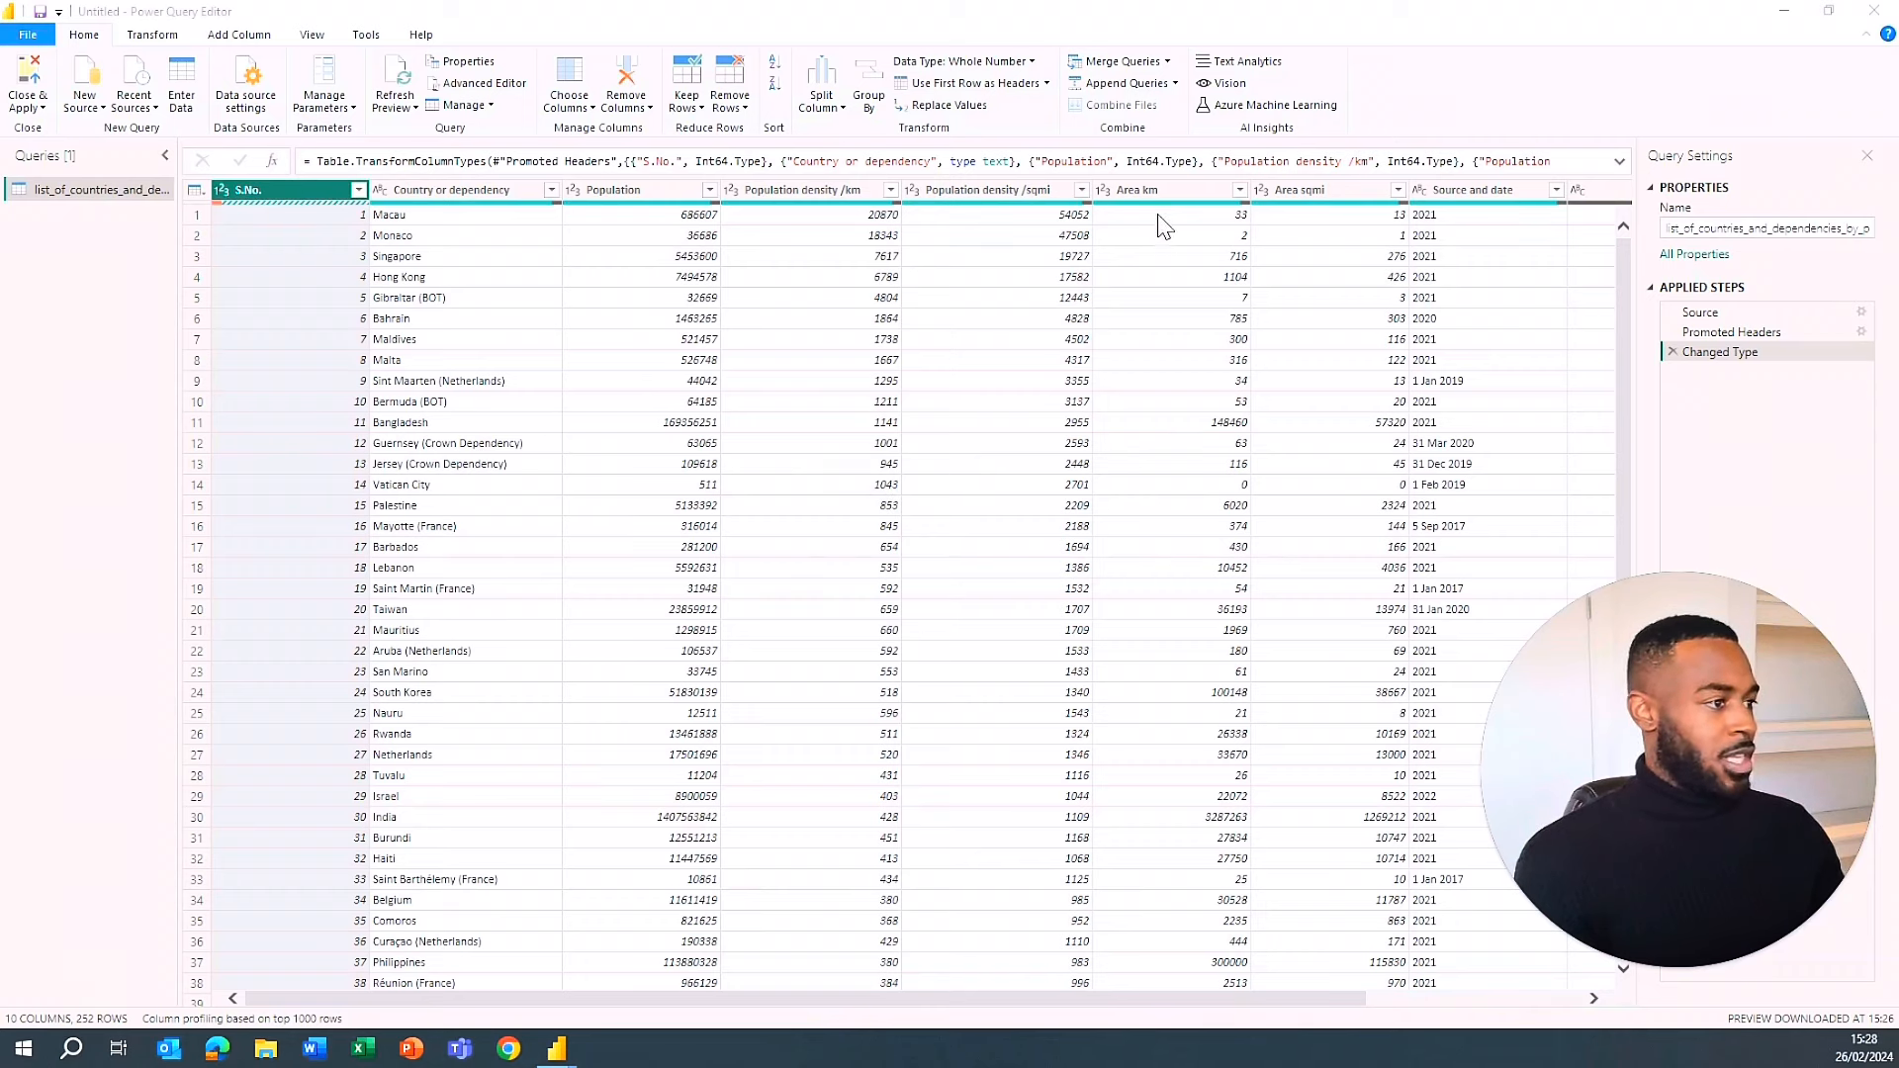
- Rename the Area km column to "Area (km)" and the Area sqmi column to "Area (sq mi)"
{"action": "double_click", "coordinate": [1175, 189]}
{"action": "left_click", "coordinate": [1183, 189]}
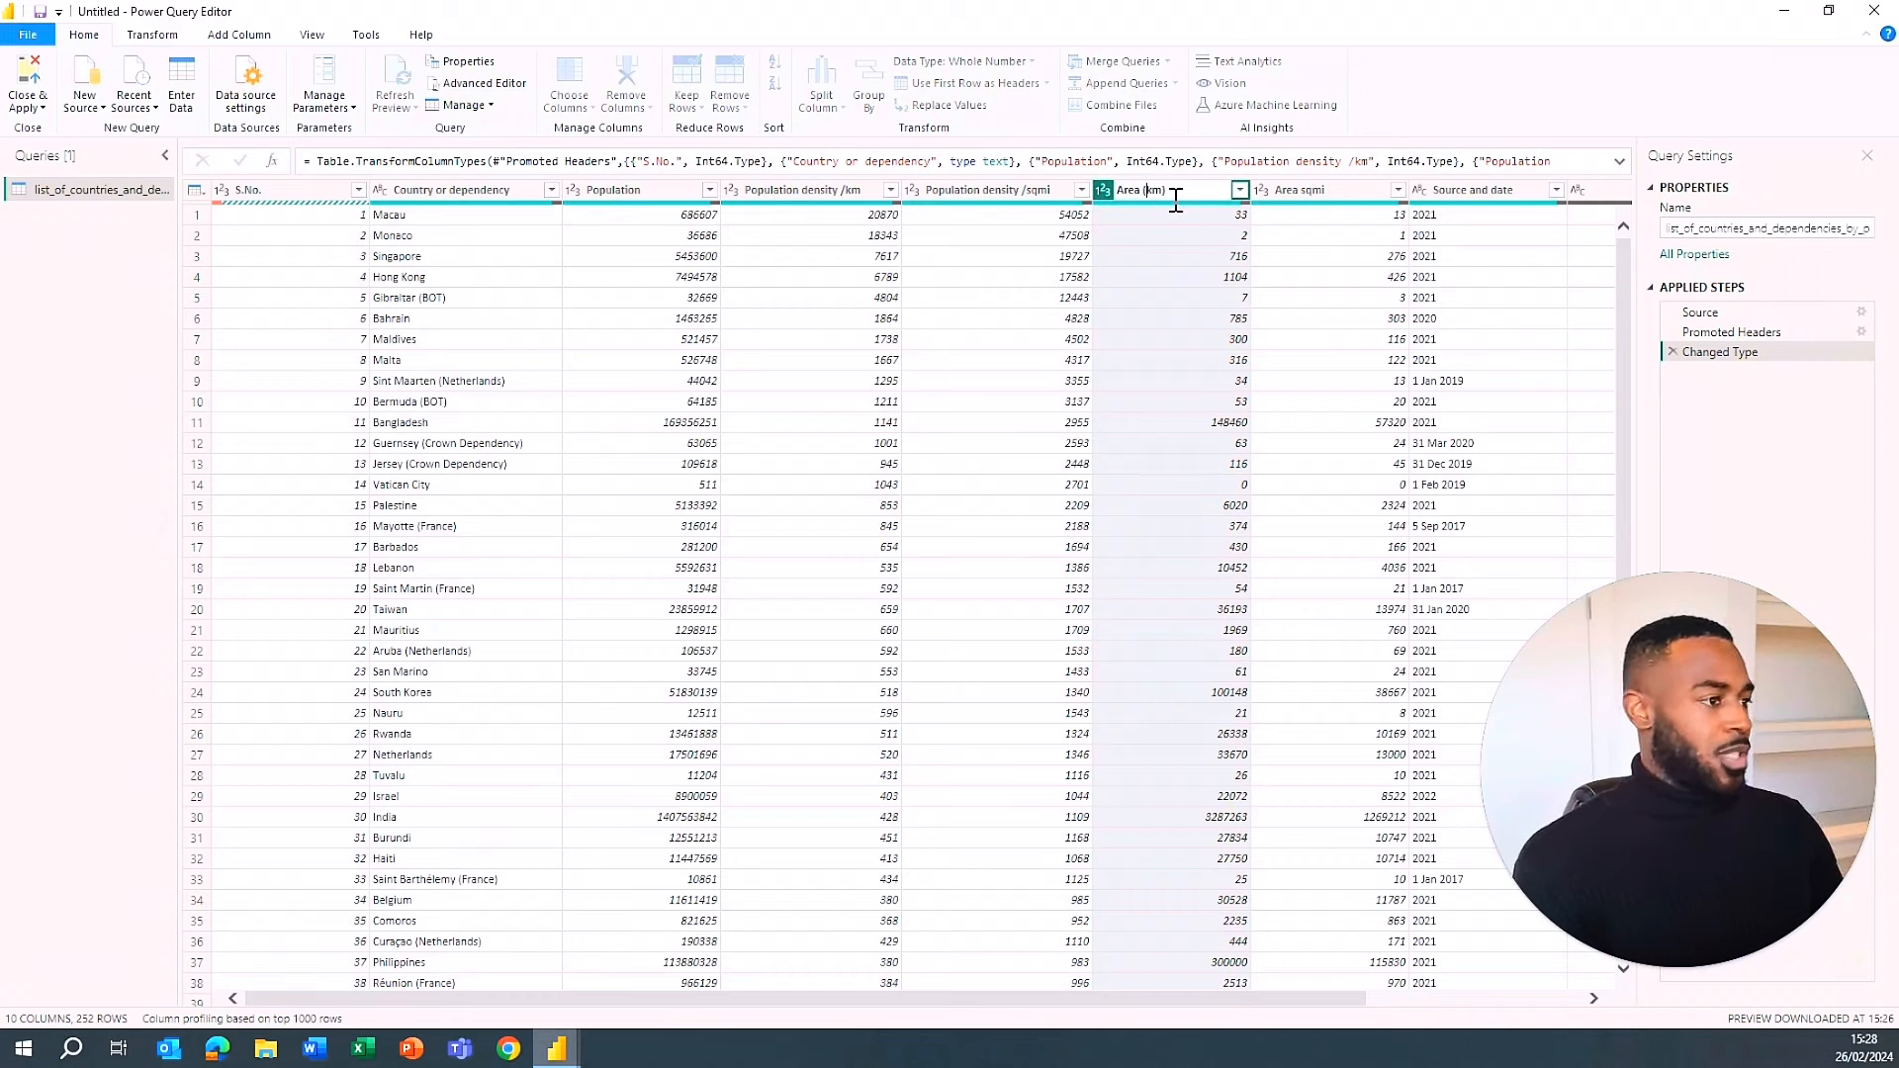
{"action": "key", "text": "Return"}
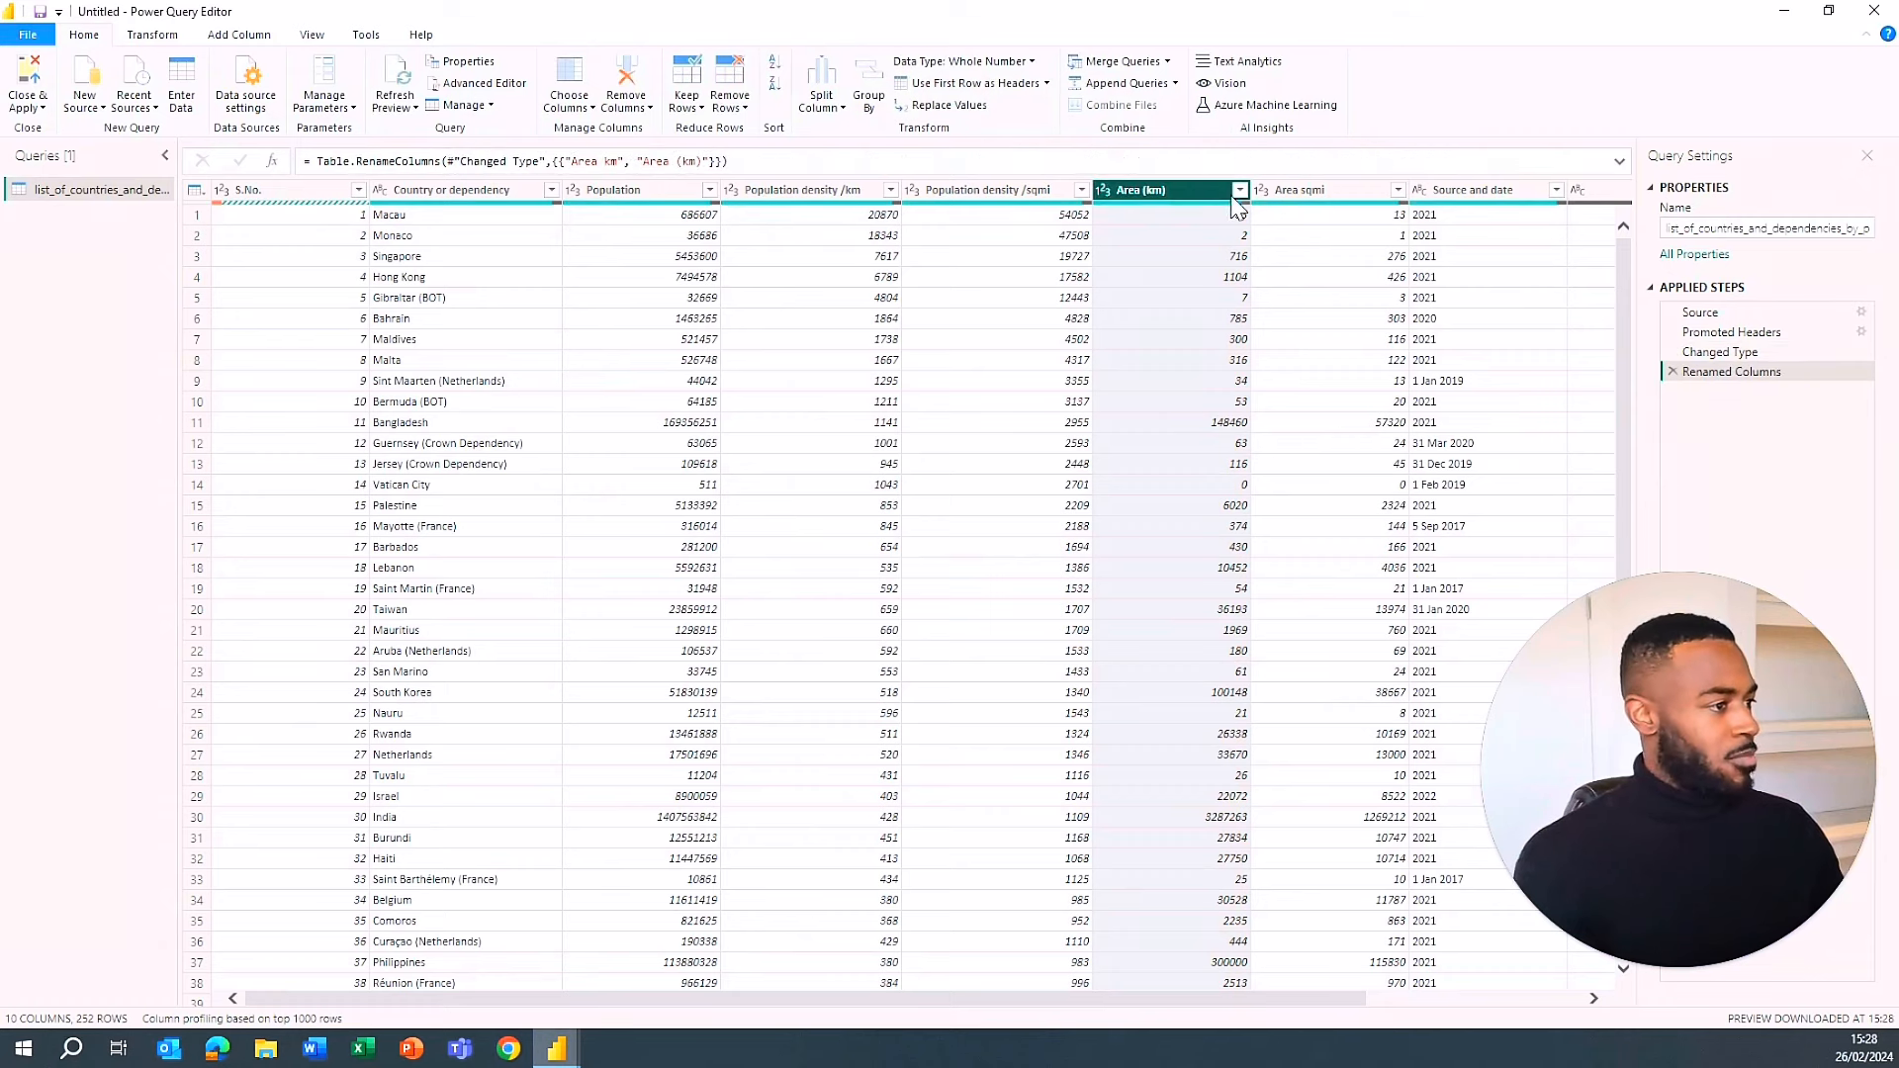
{"action": "left_click", "coordinate": [1329, 189]}
{"action": "double_click", "coordinate": [1329, 189]}
{"action": "left_click", "coordinate": [1358, 196]}
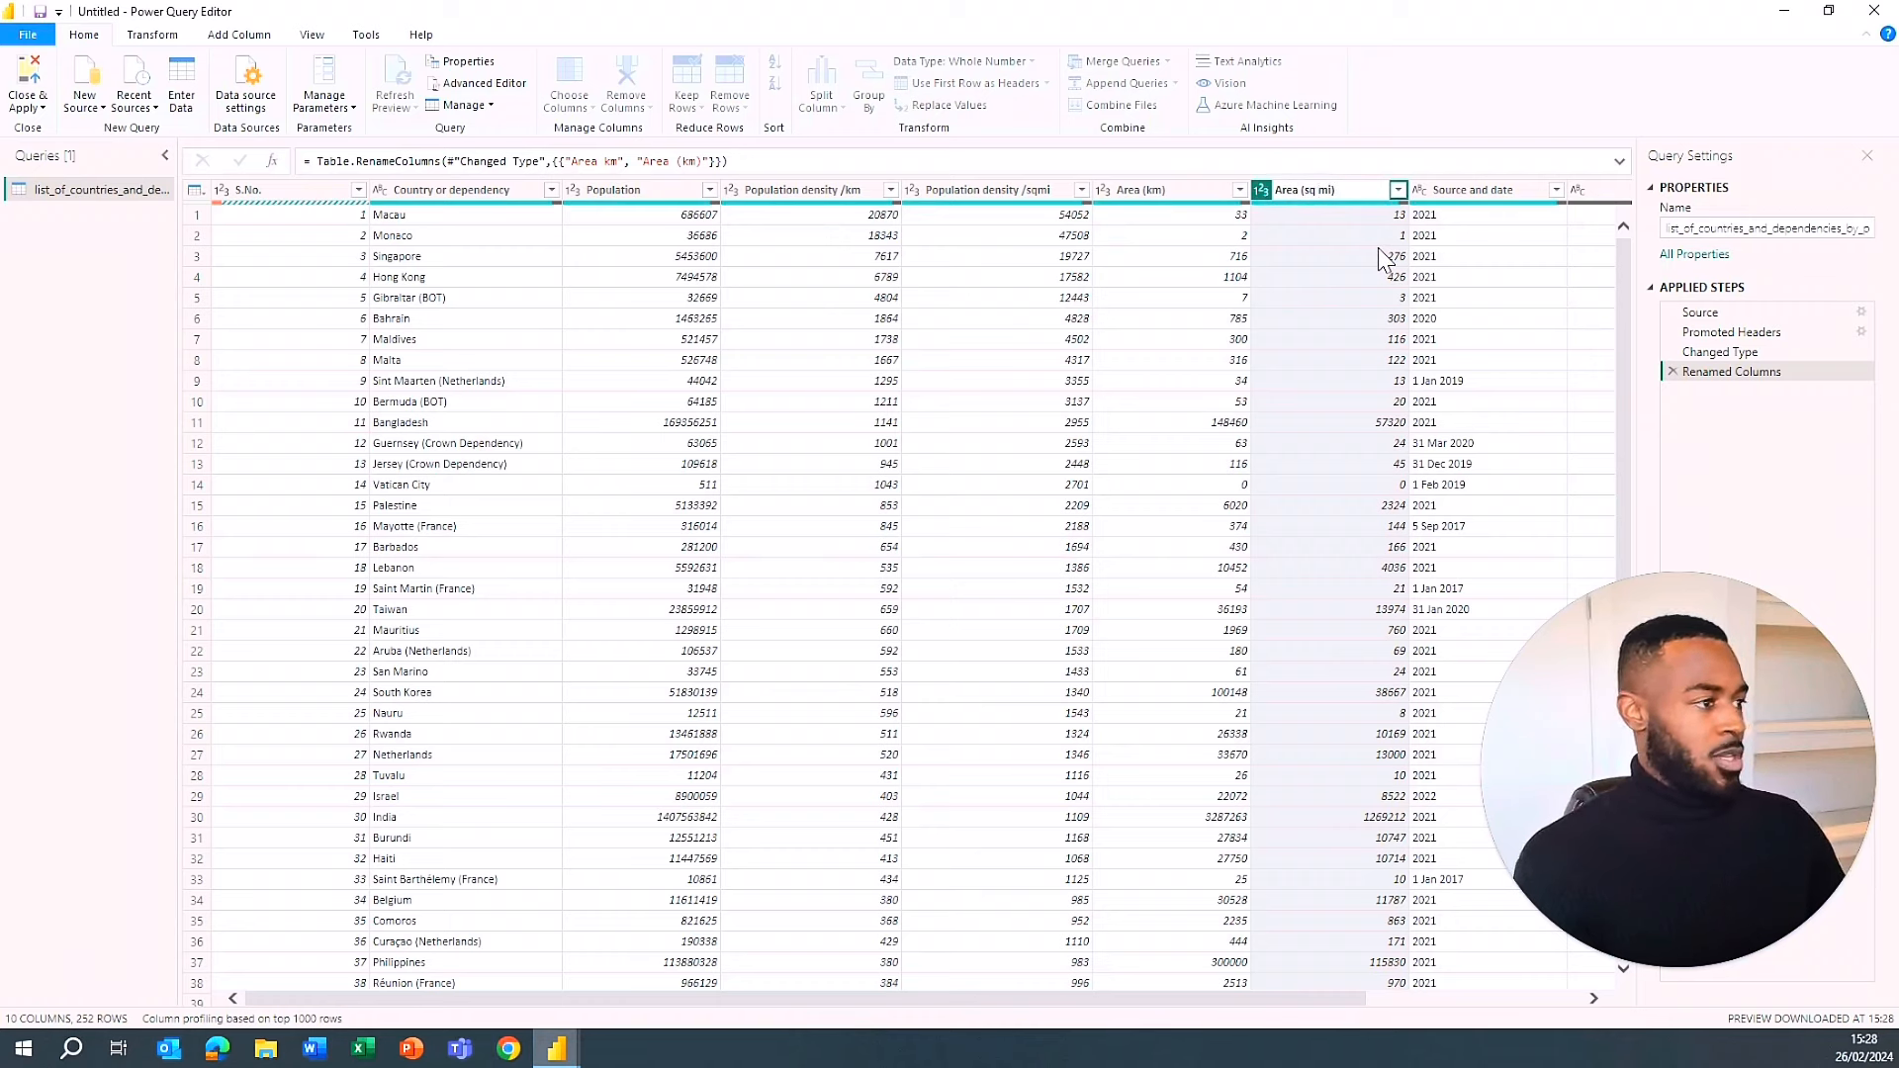
{"action": "key", "text": "Return"}
- Examine the Source and date column for inconsistent date formats across its rows
{"action": "left_click_drag", "start_coordinate": [1165, 1000], "coordinate": [1405, 1005]}
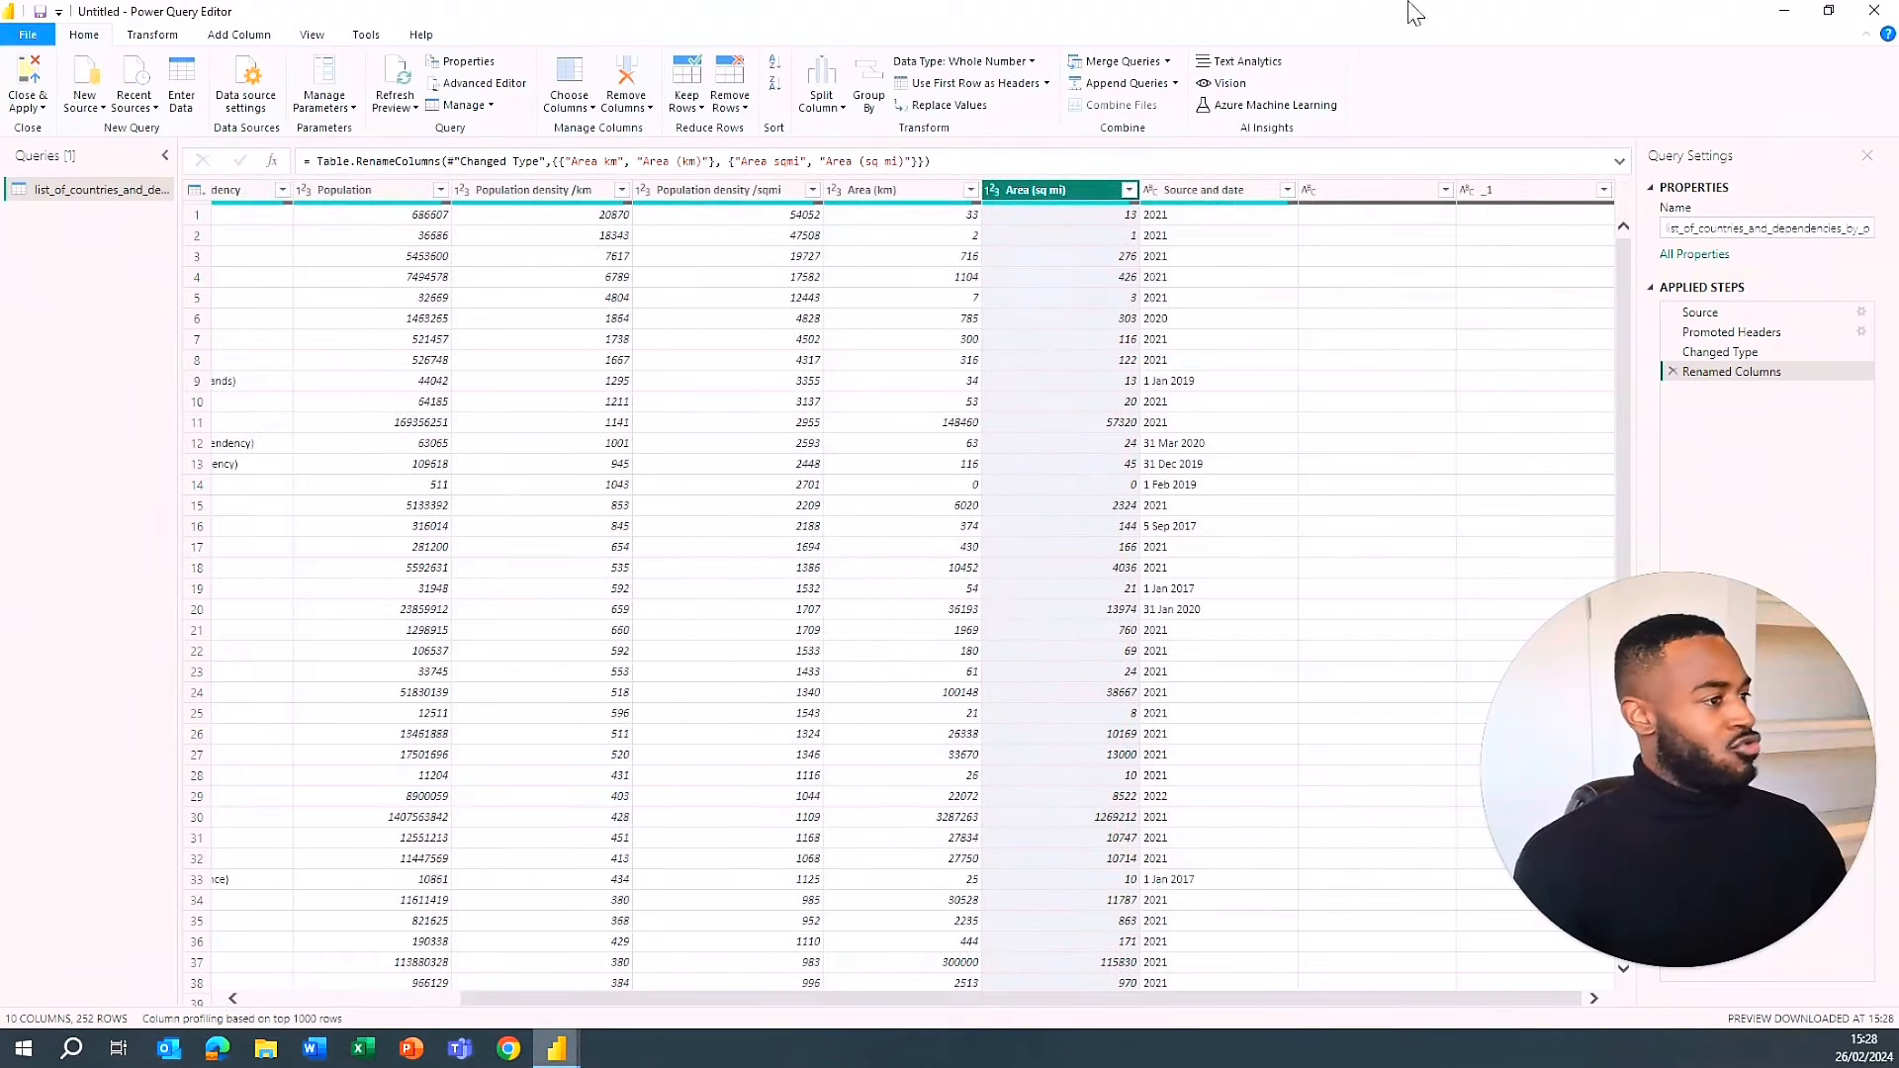
{"action": "left_click", "coordinate": [1219, 192]}
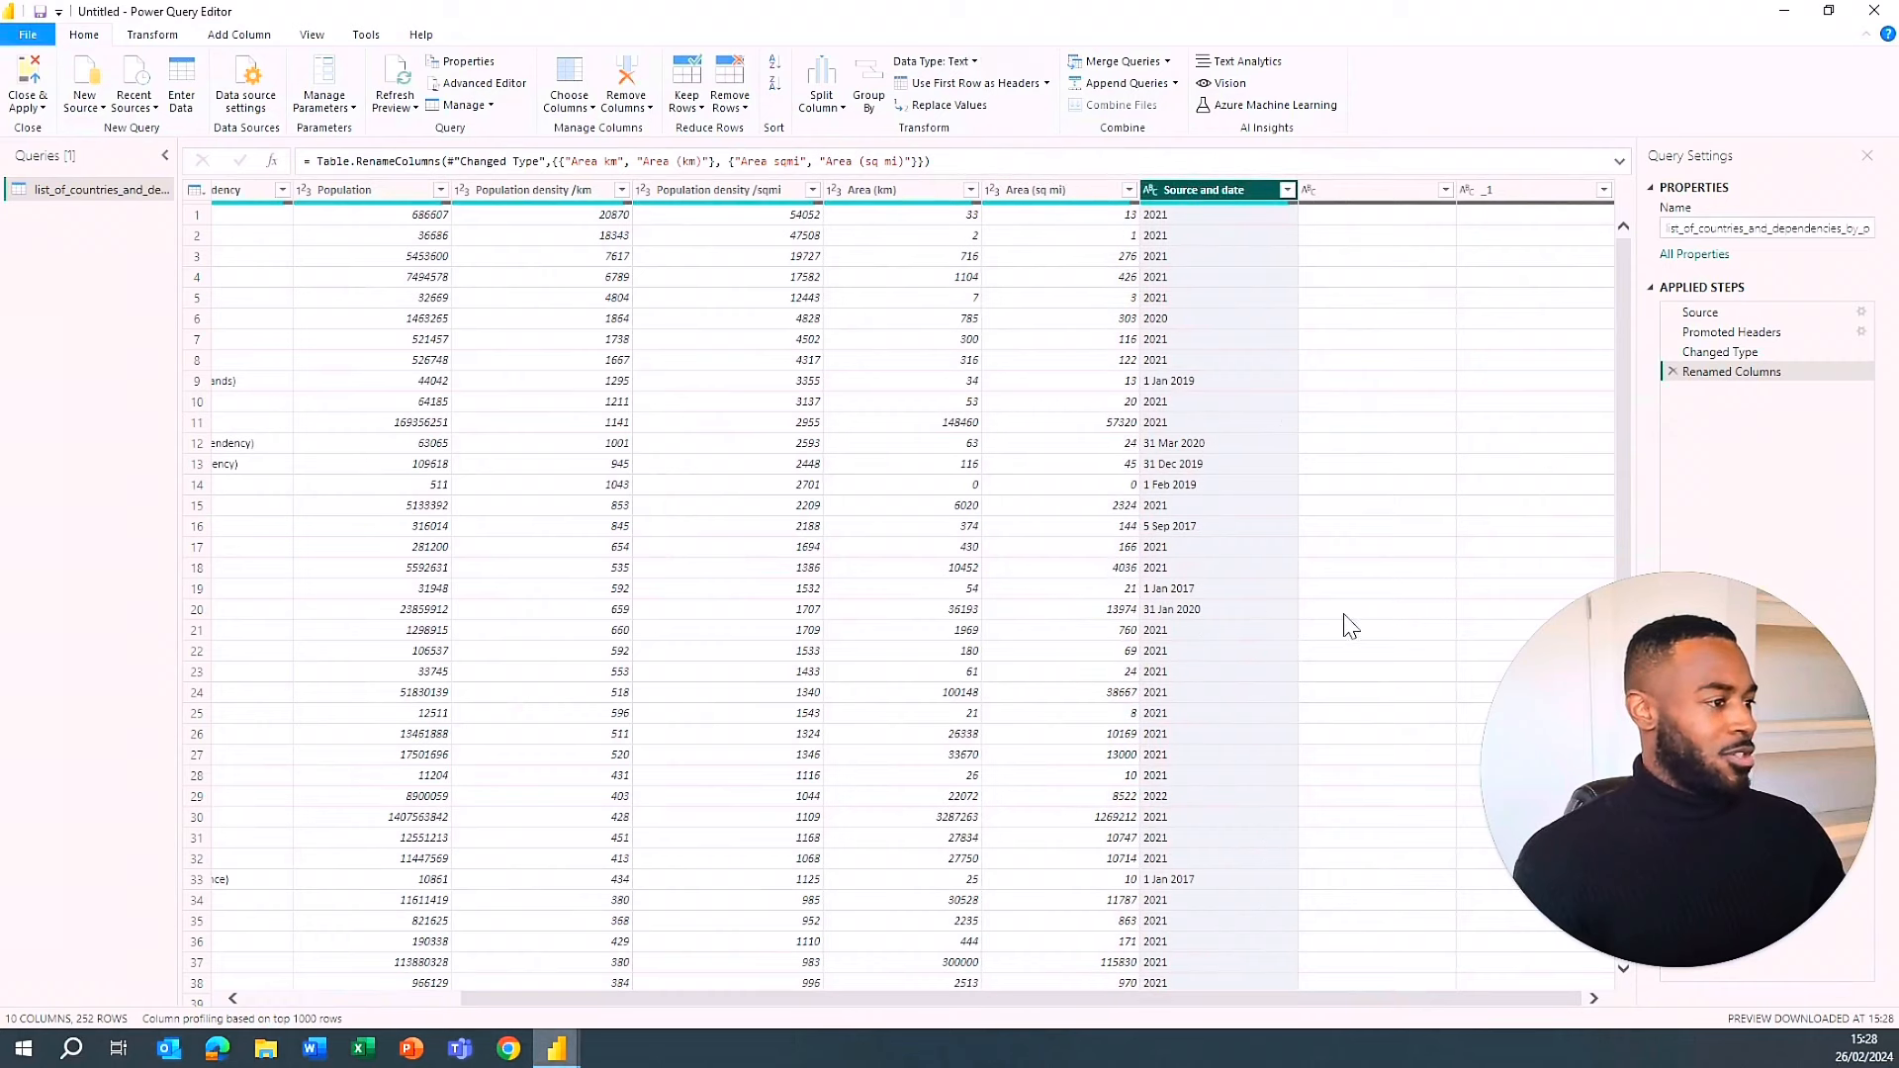
{"action": "left_click", "coordinate": [1238, 402]}
{"action": "left_click", "coordinate": [1219, 549]}
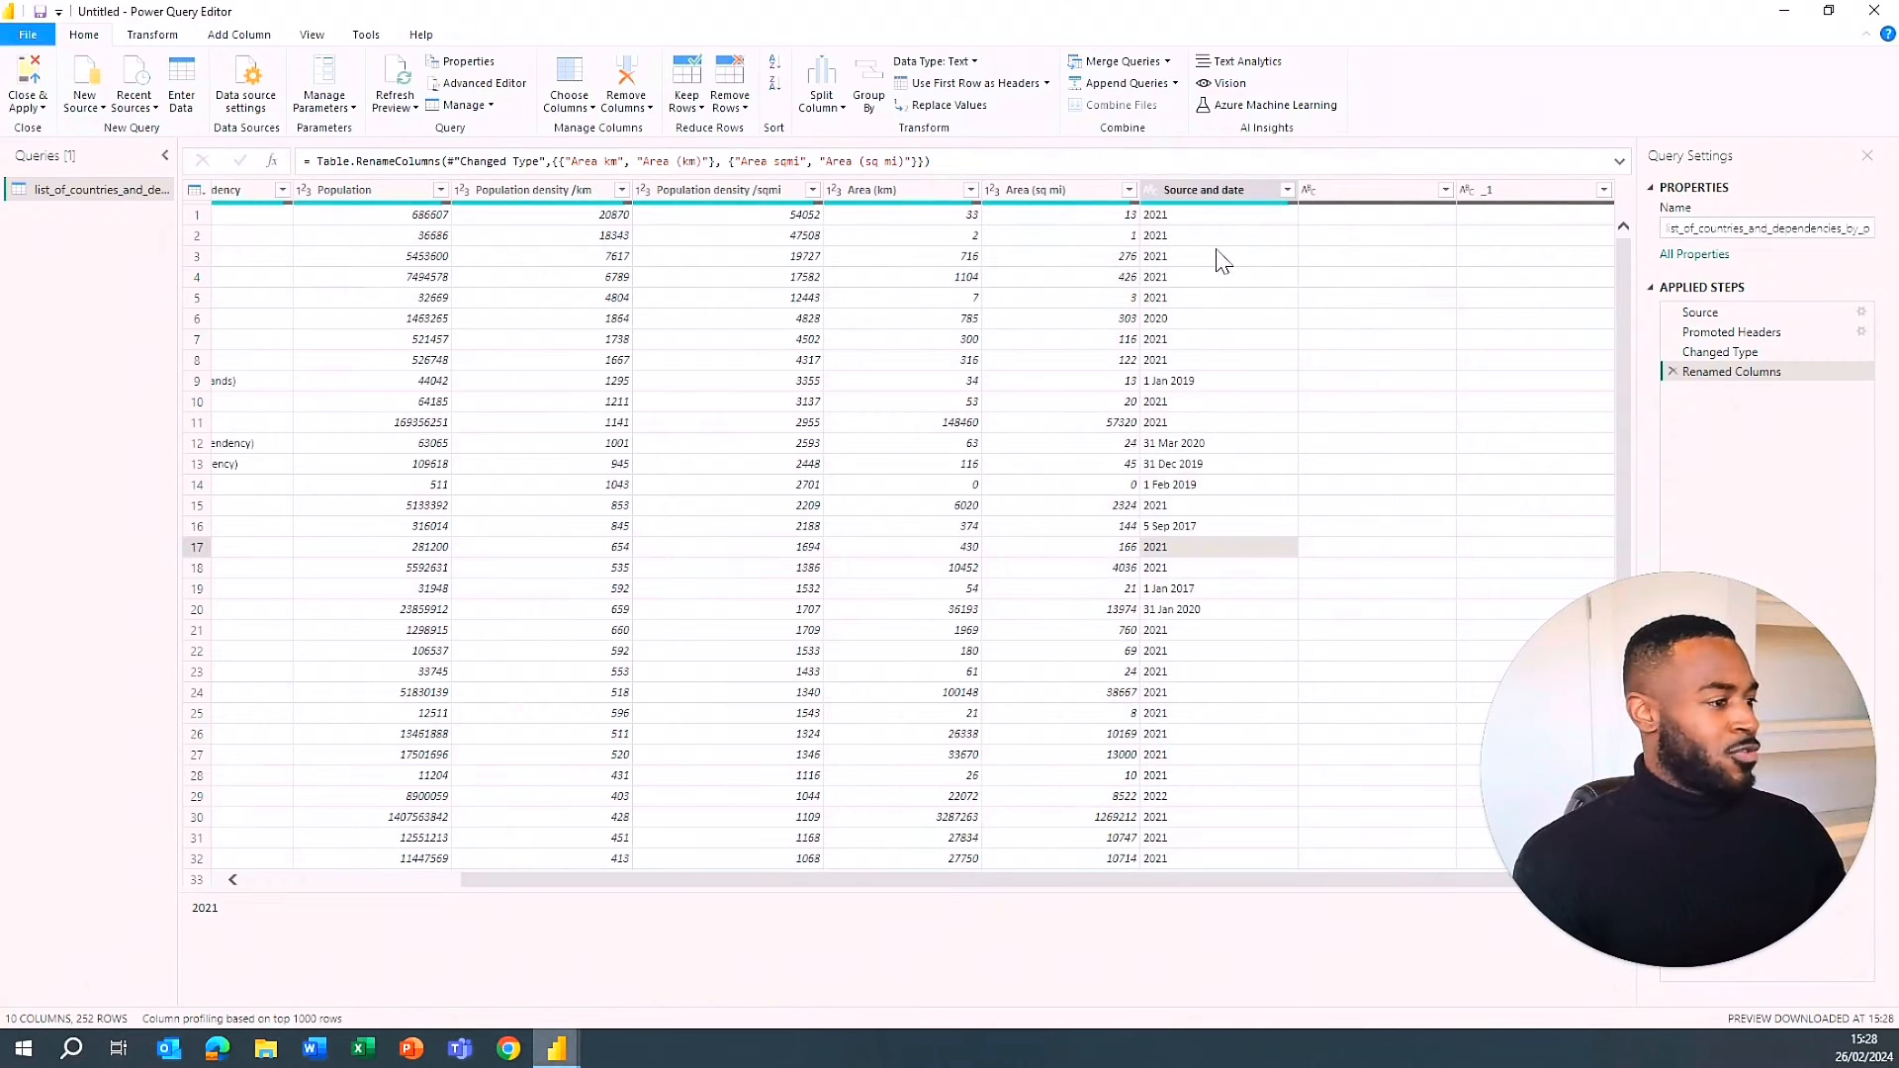
{"action": "left_click", "coordinate": [1218, 385]}
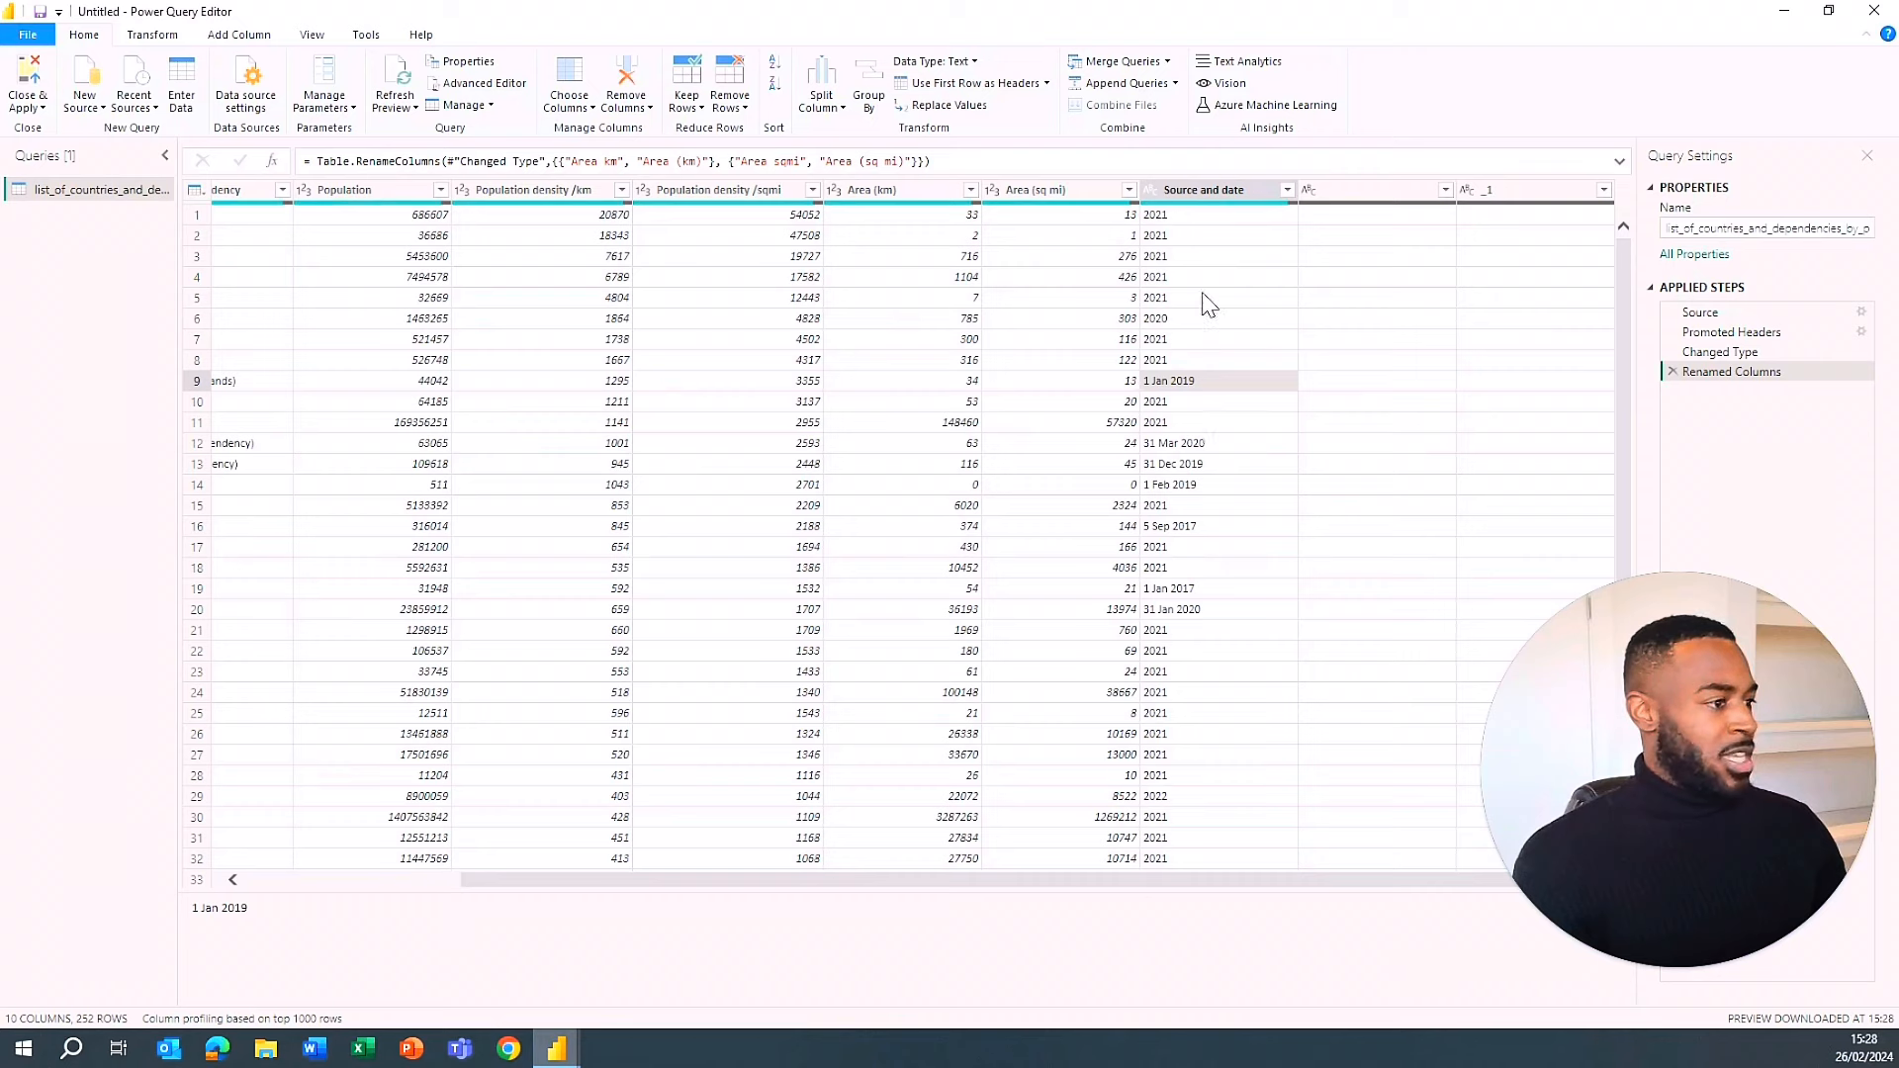
{"action": "left_click", "coordinate": [1204, 220]}
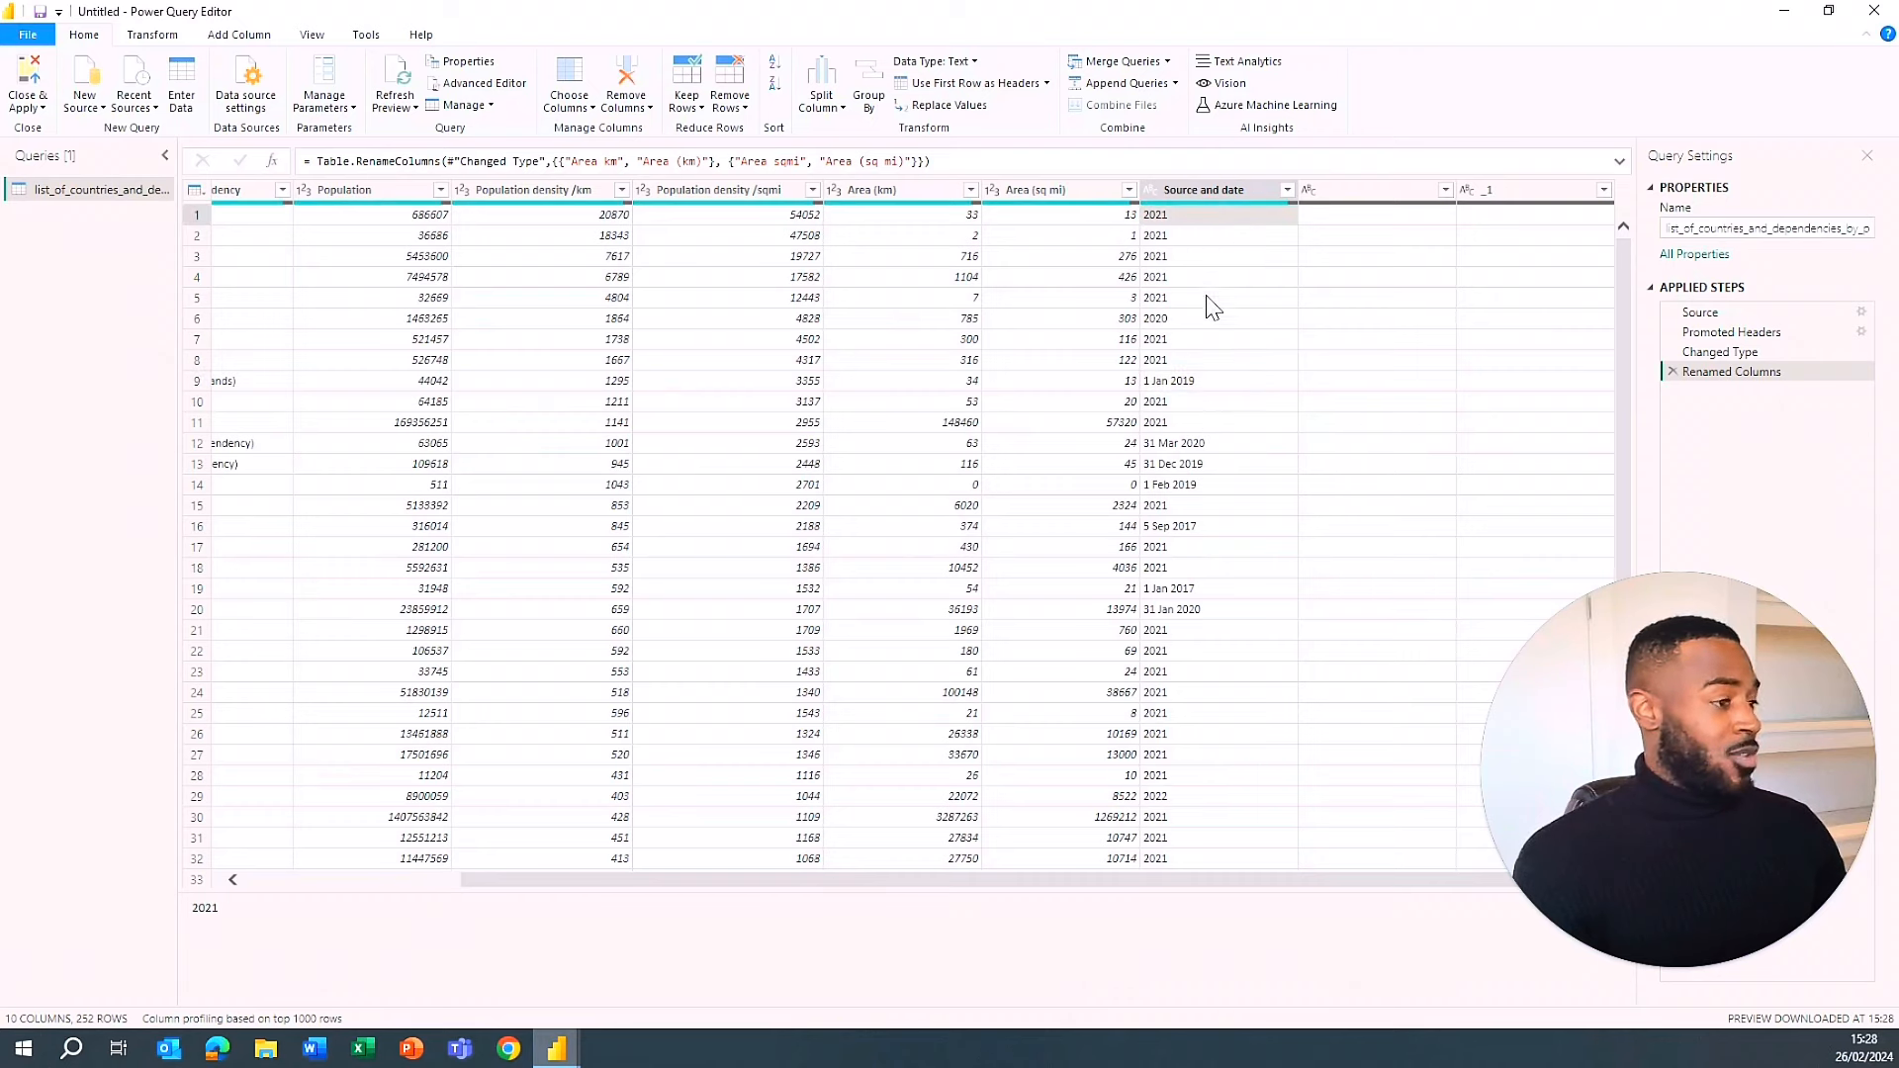
{"action": "left_click", "coordinate": [1211, 388]}
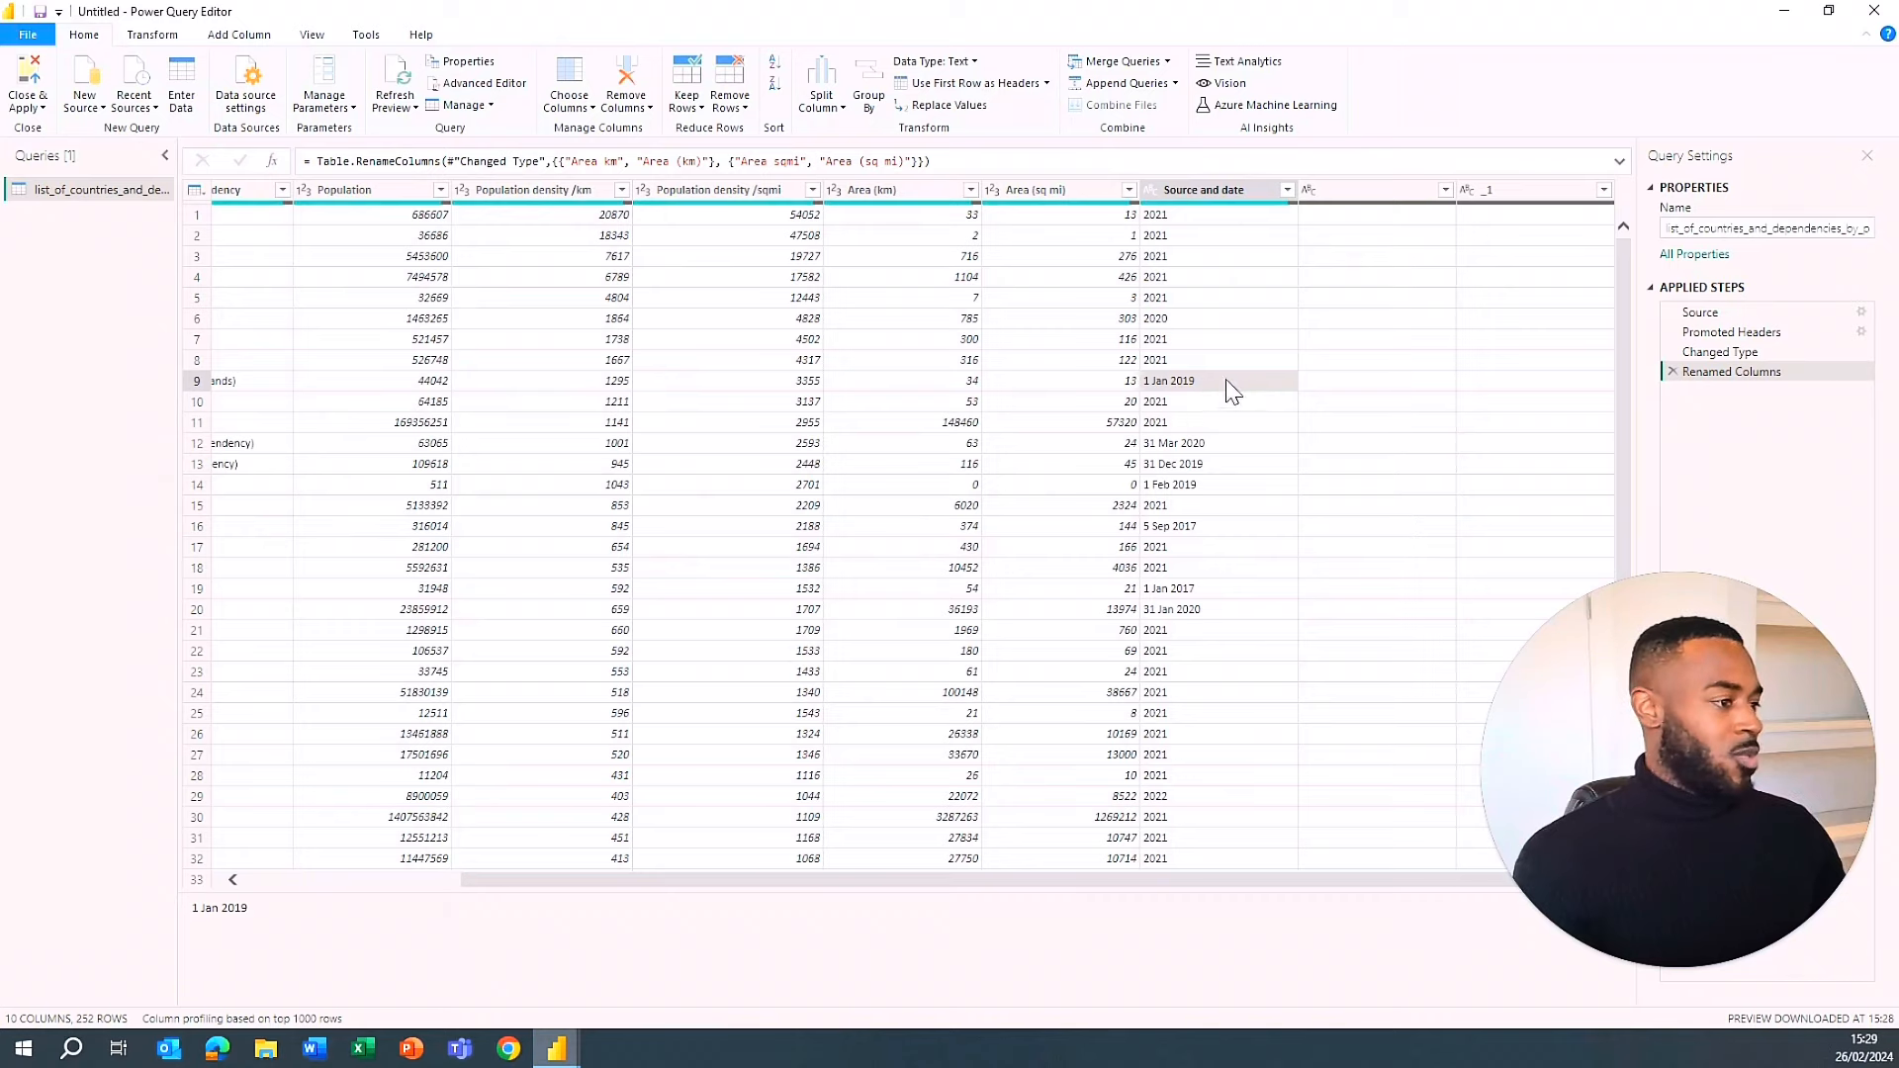
{"action": "scroll", "coordinate": [1240, 559], "scroll_direction": "down", "scroll_amount": 1}
{"action": "scroll", "coordinate": [1242, 573], "scroll_direction": "up", "scroll_amount": 1}
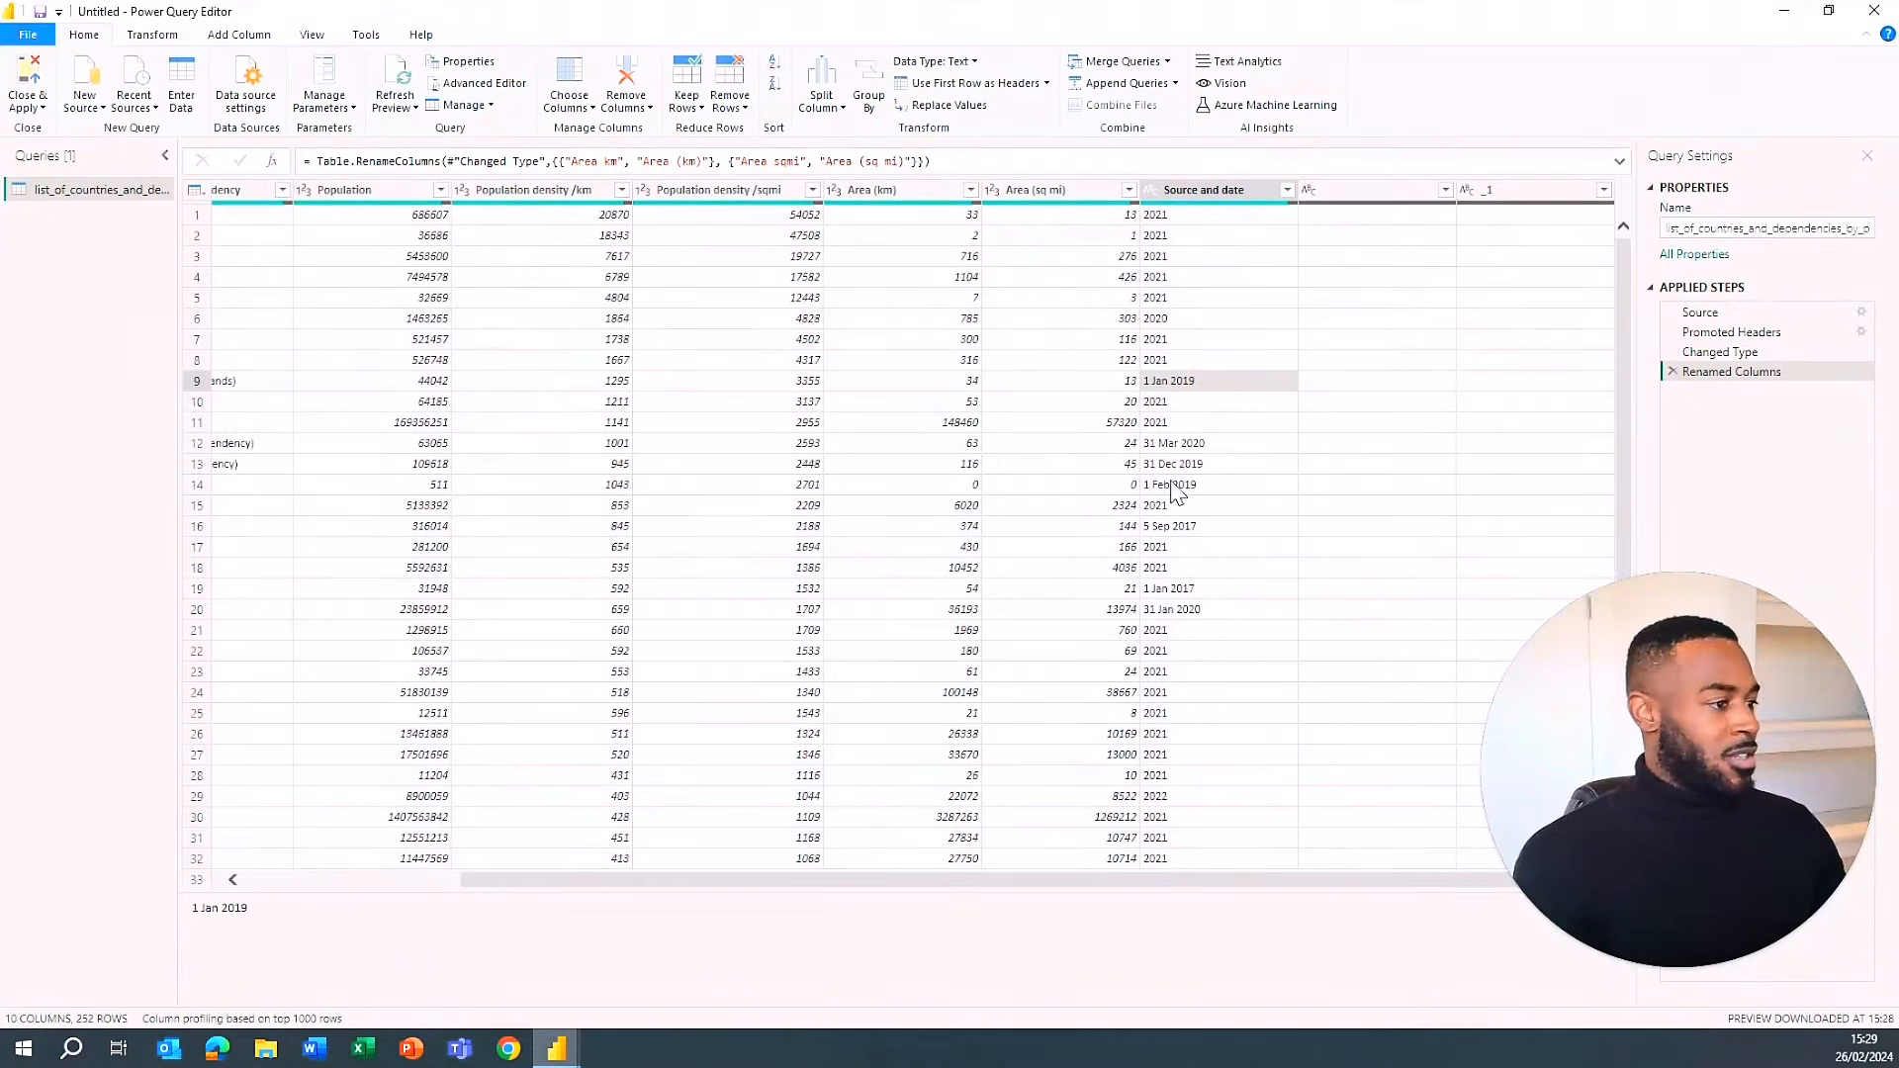
{"action": "left_click", "coordinate": [1205, 282]}
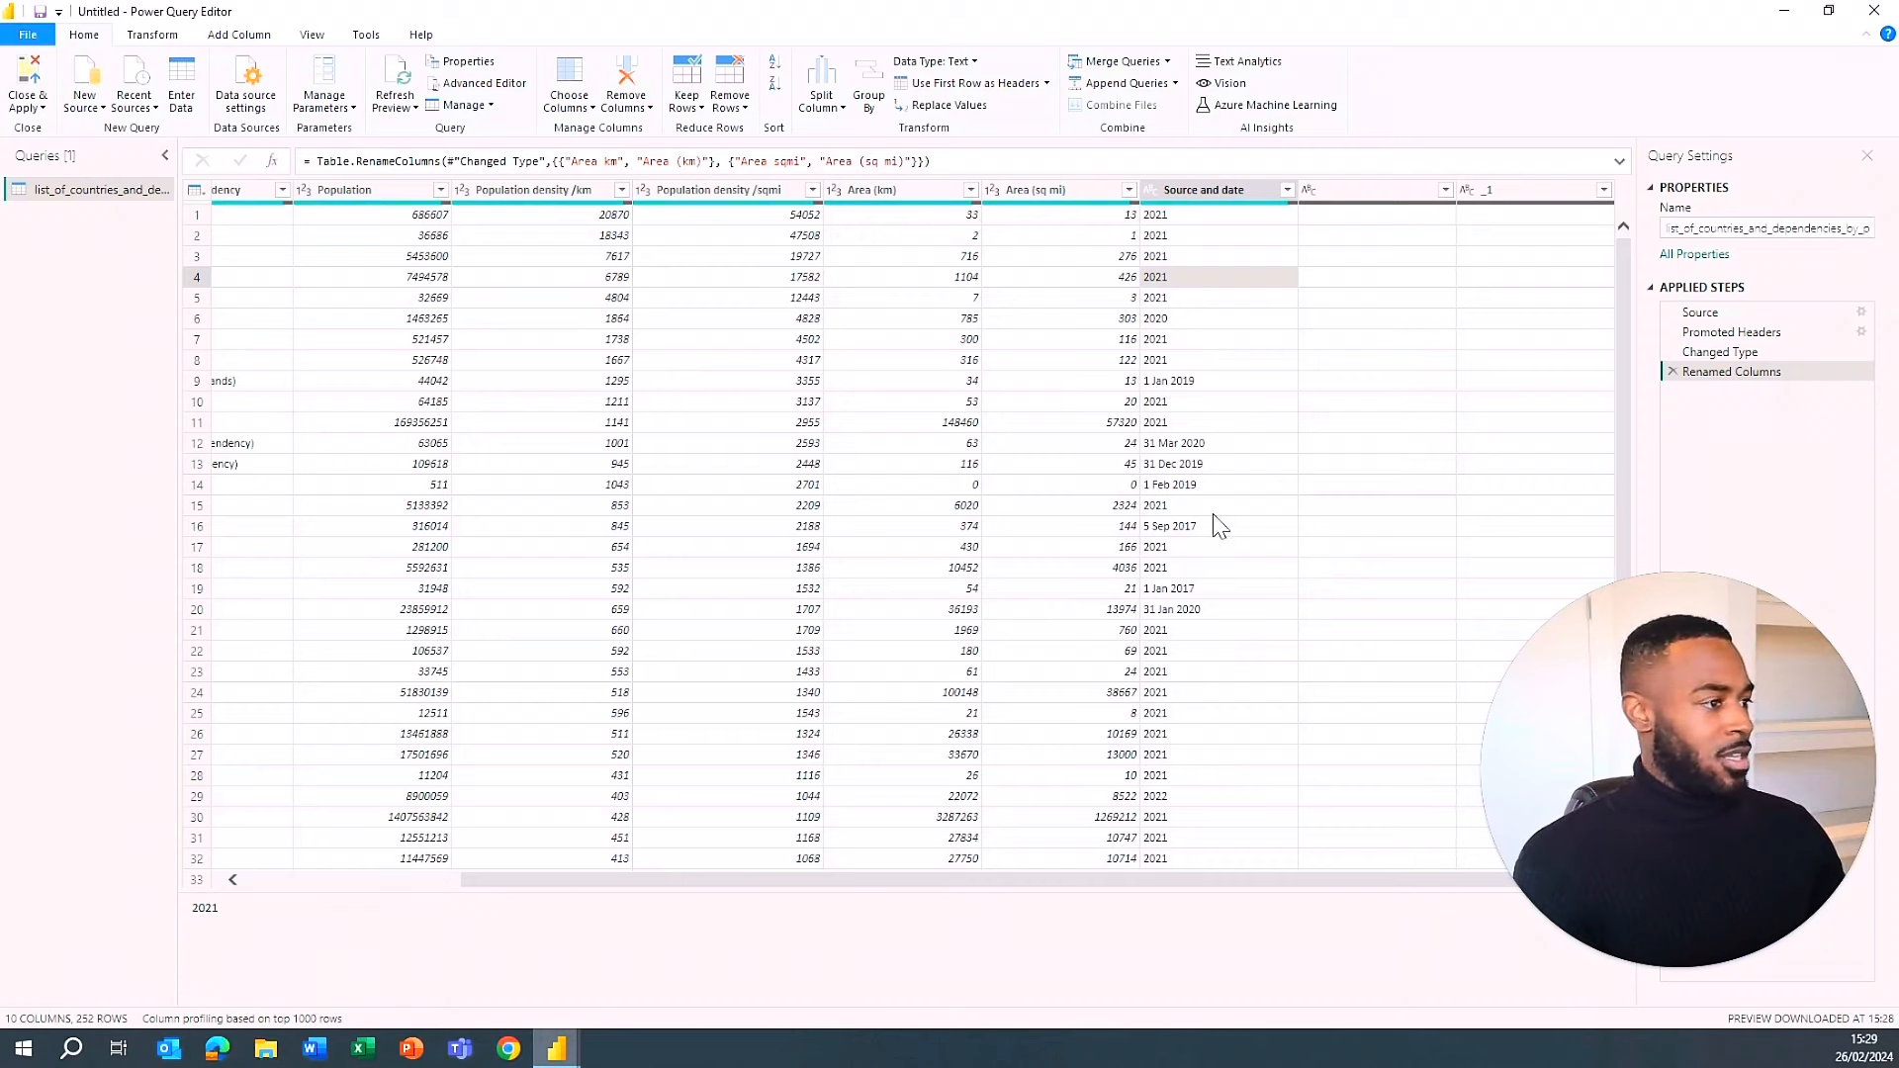
- Extract the last 4 characters of the Source and date column in place and change its data type to Whole Number
{"action": "left_click", "coordinate": [1214, 190]}
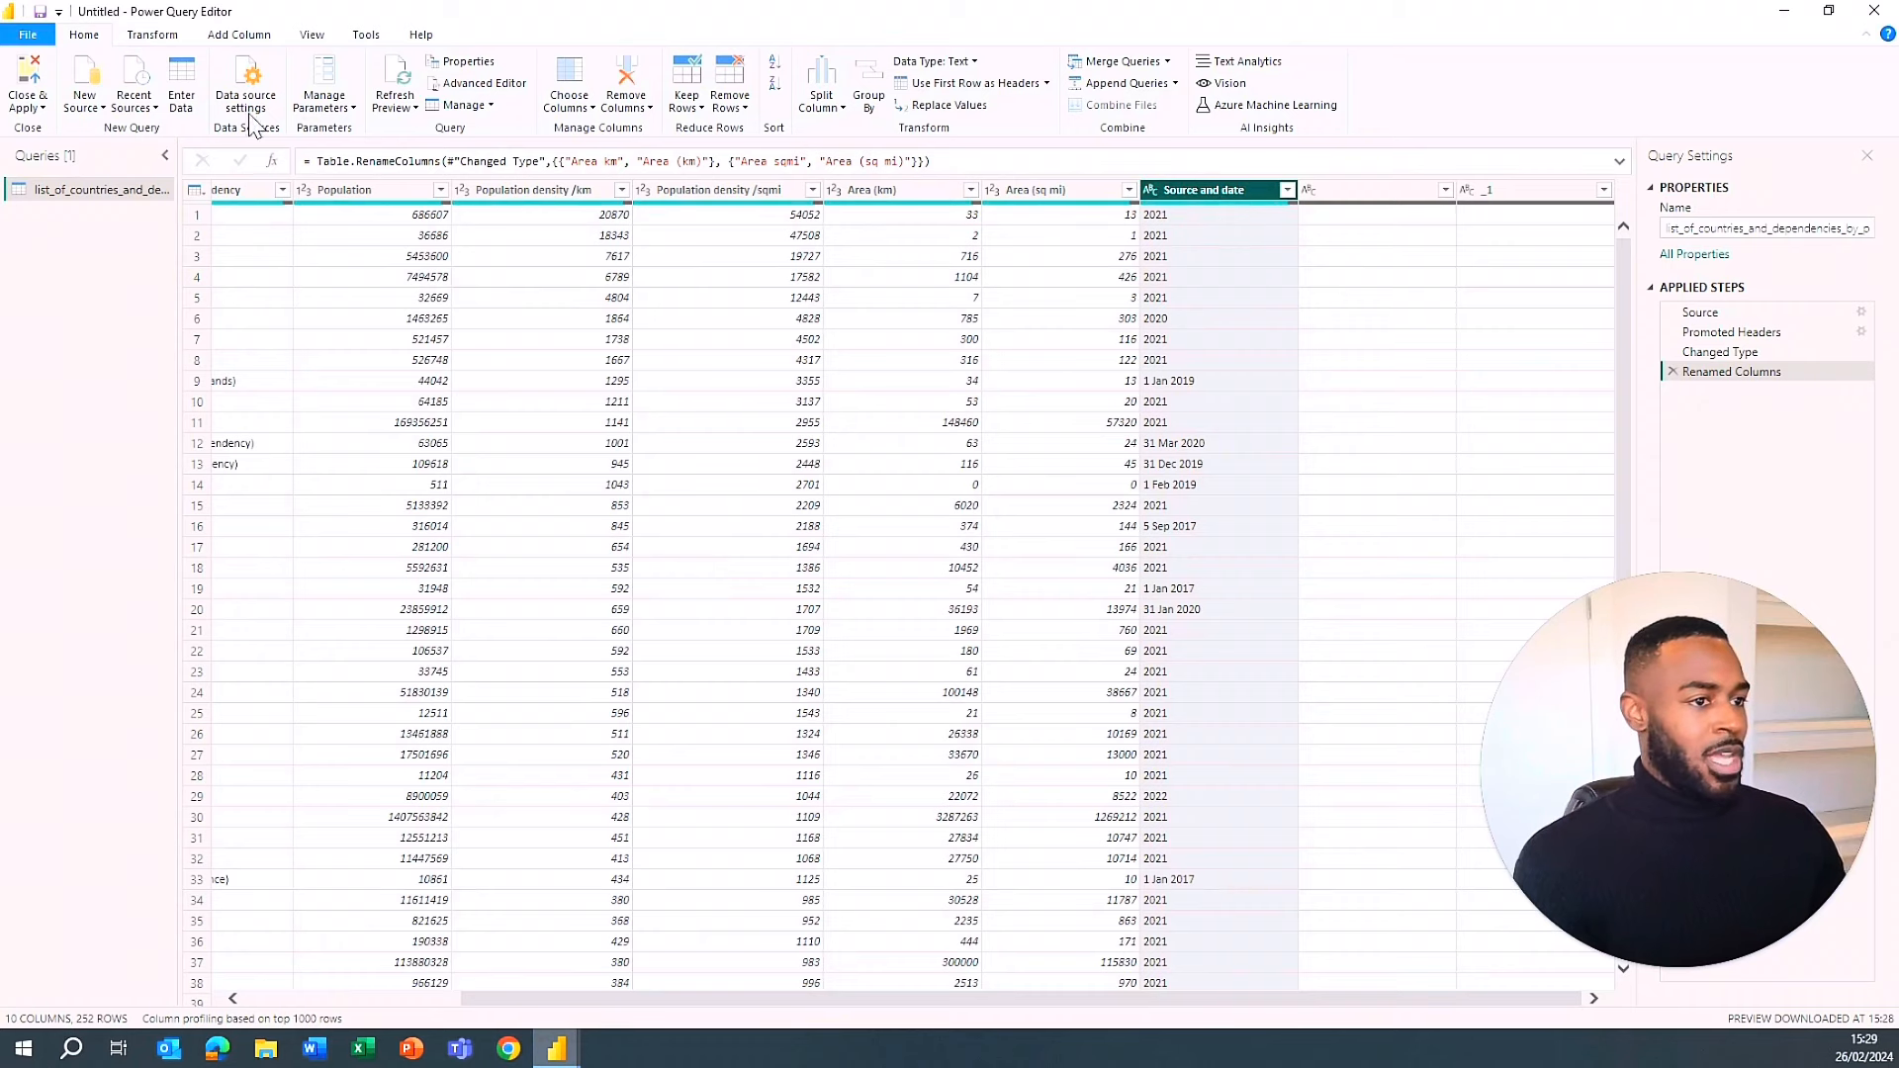
{"action": "left_click", "coordinate": [154, 35]}
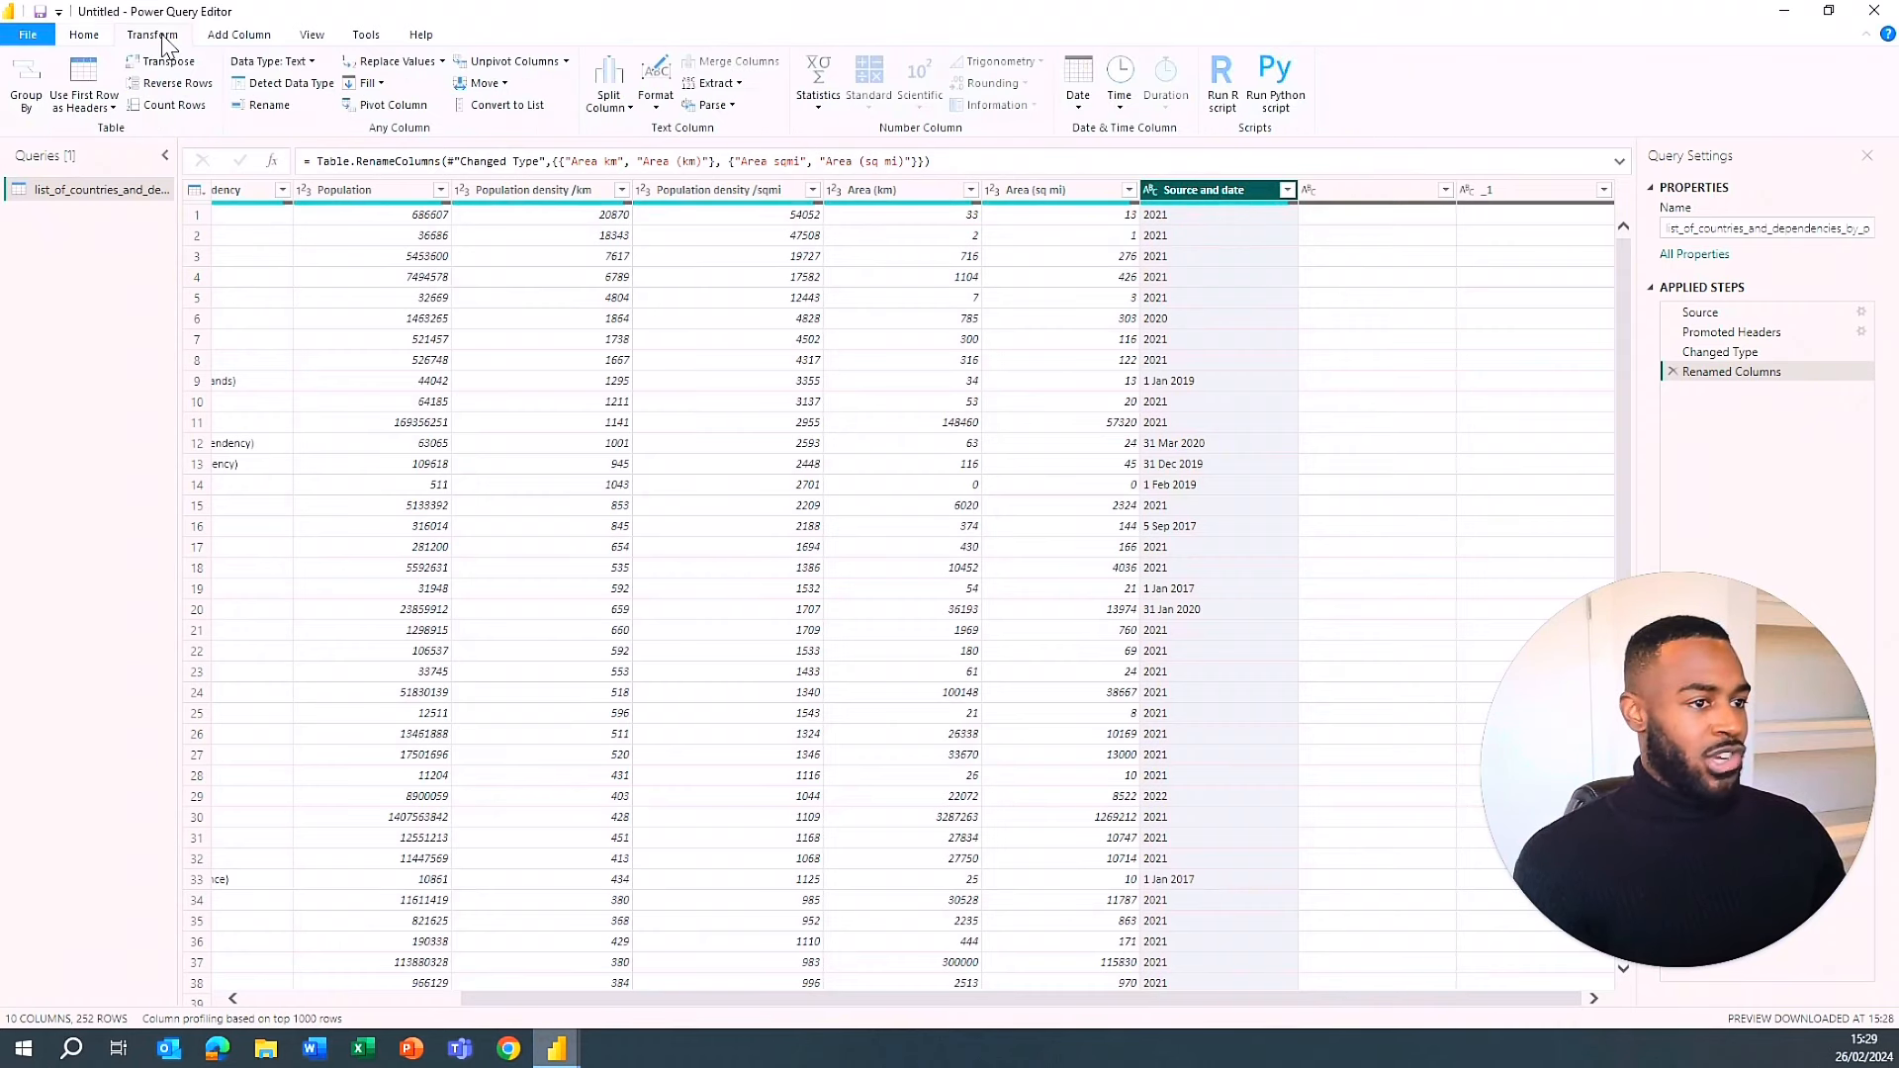
{"action": "left_click", "coordinate": [741, 85]}
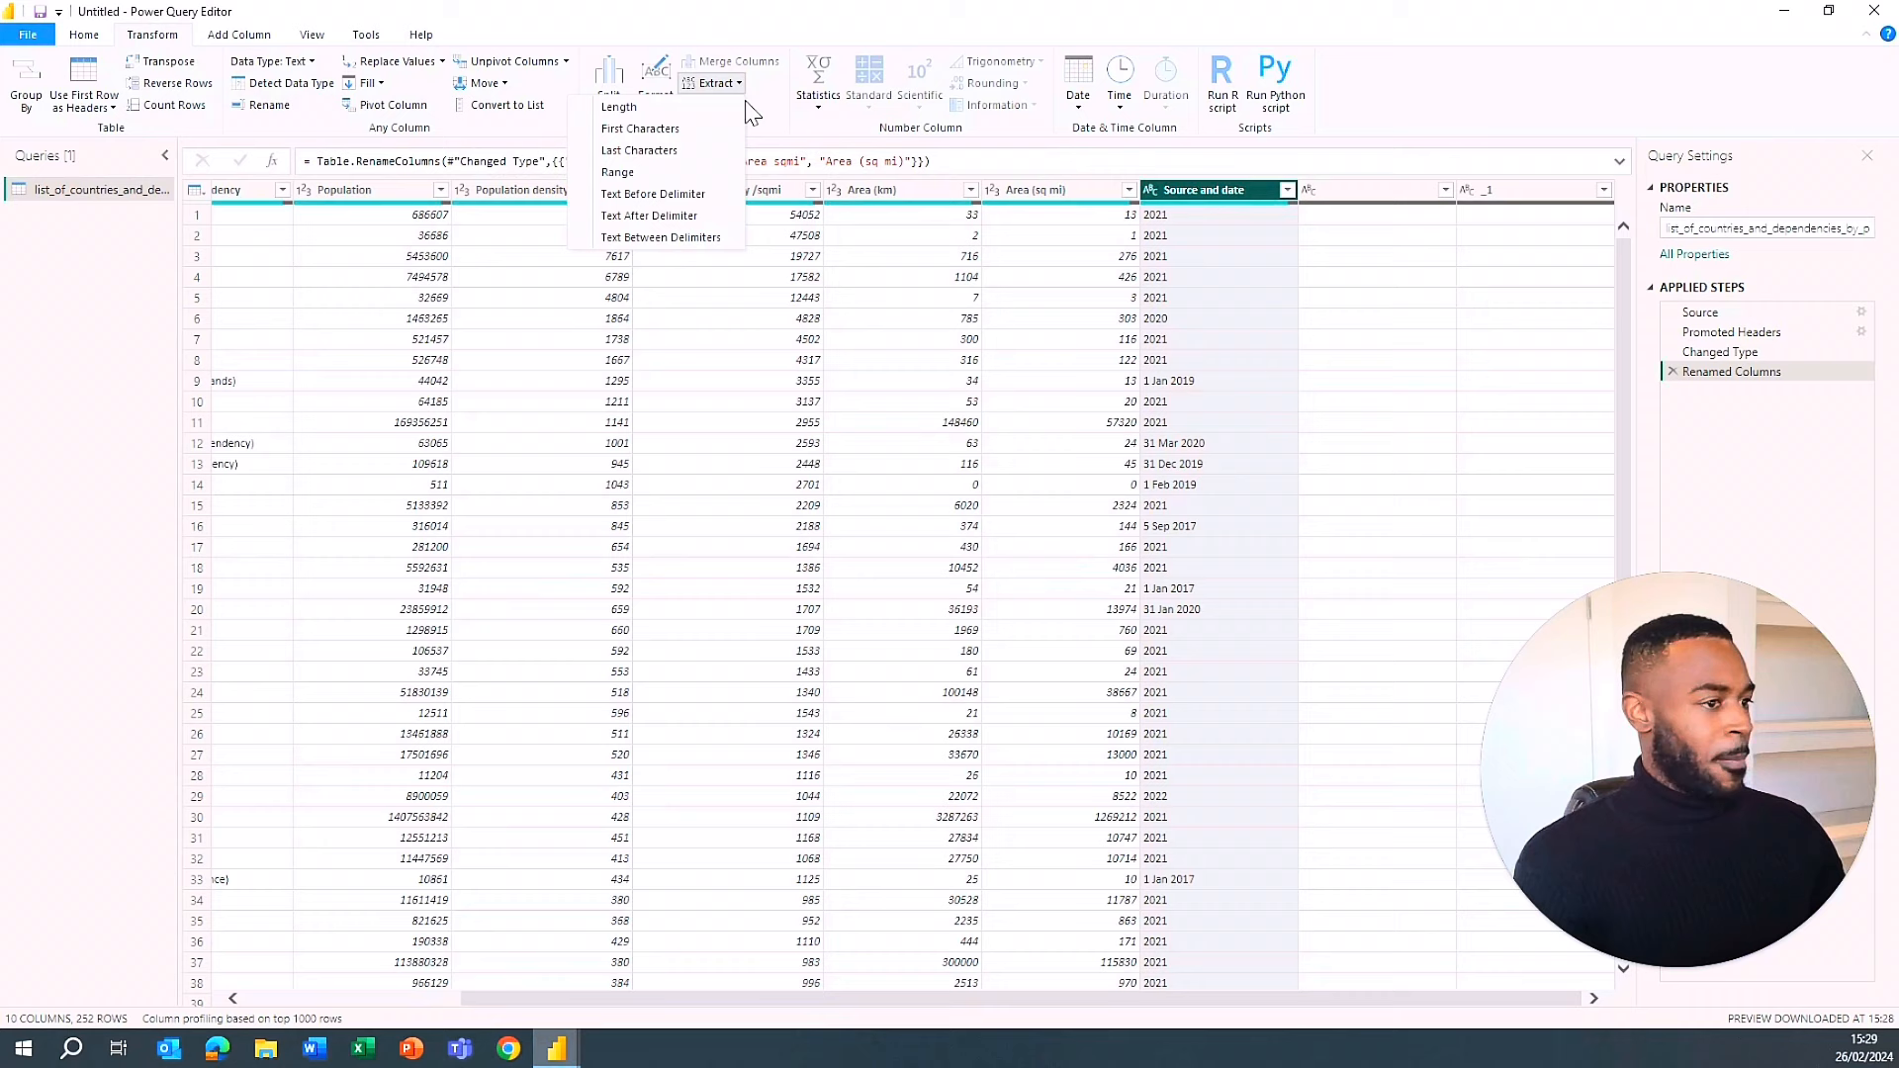
{"action": "left_click", "coordinate": [670, 153]}
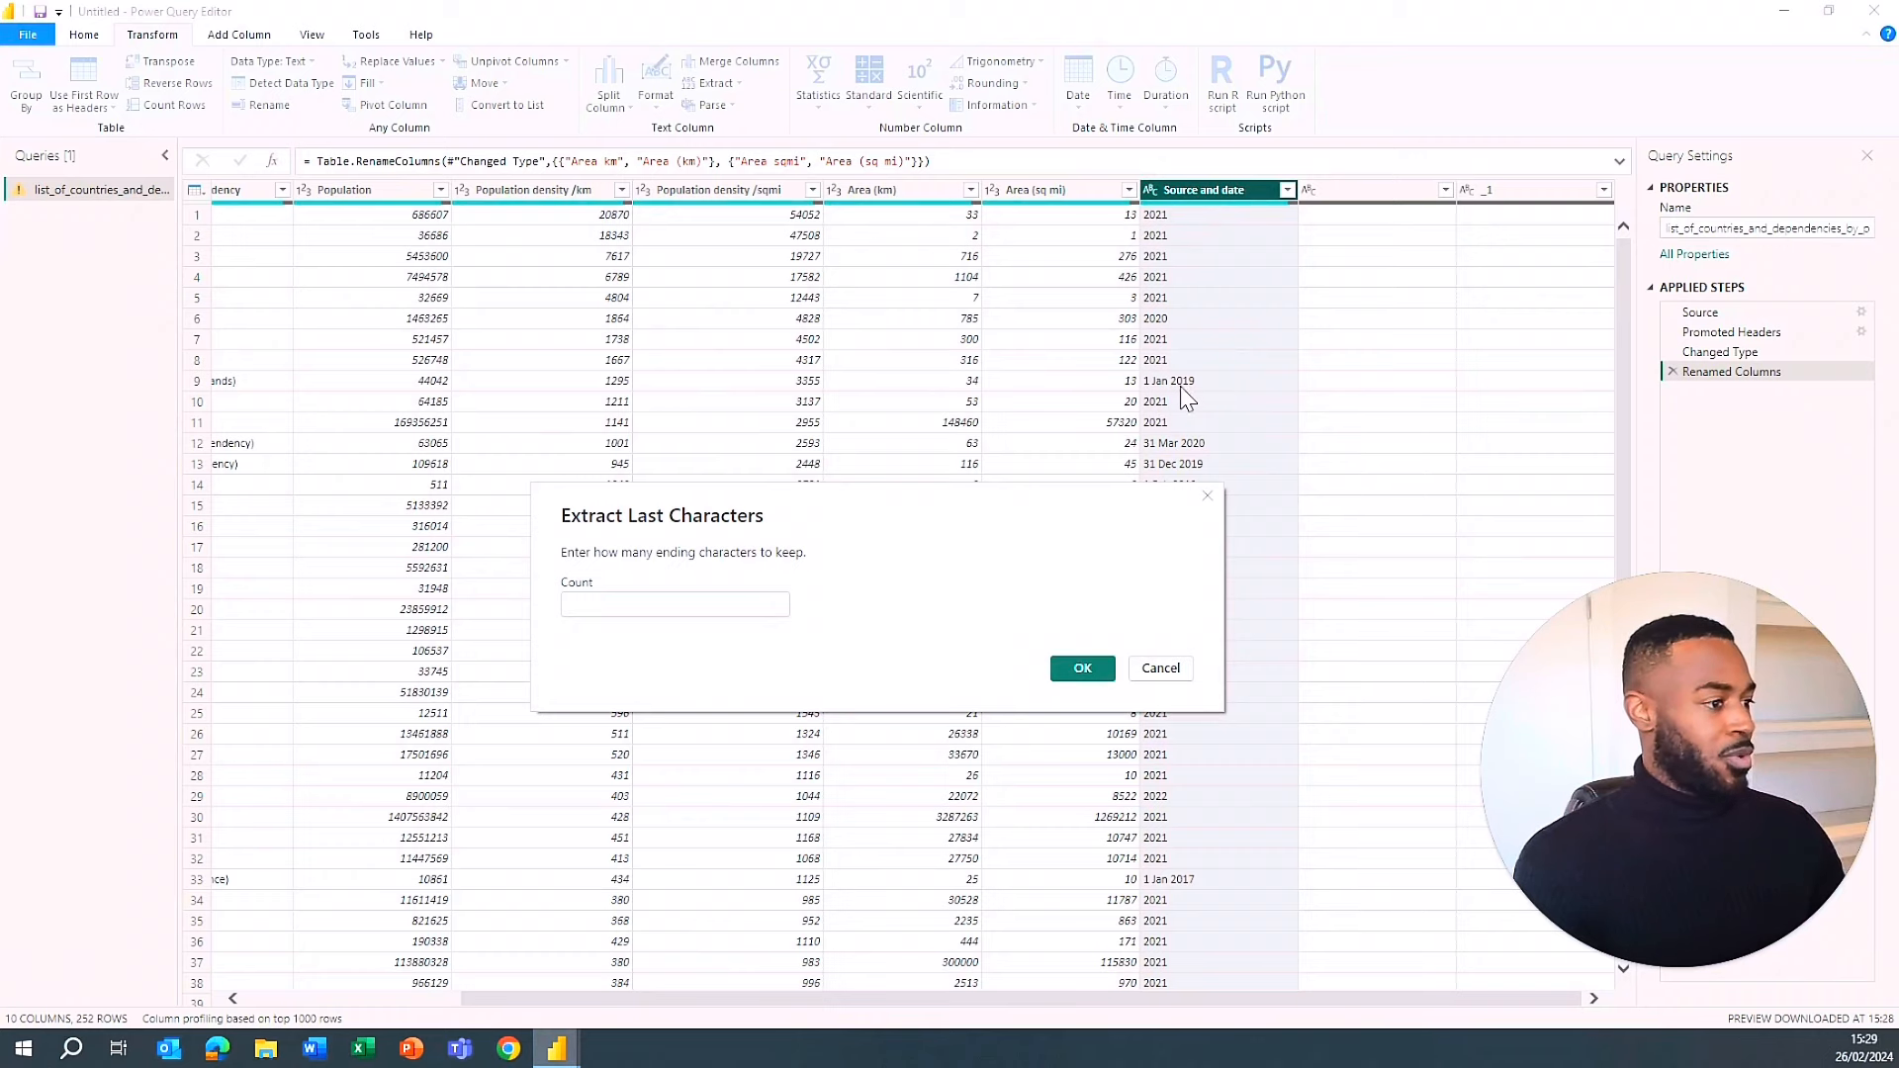
{"action": "left_click", "coordinate": [690, 603]}
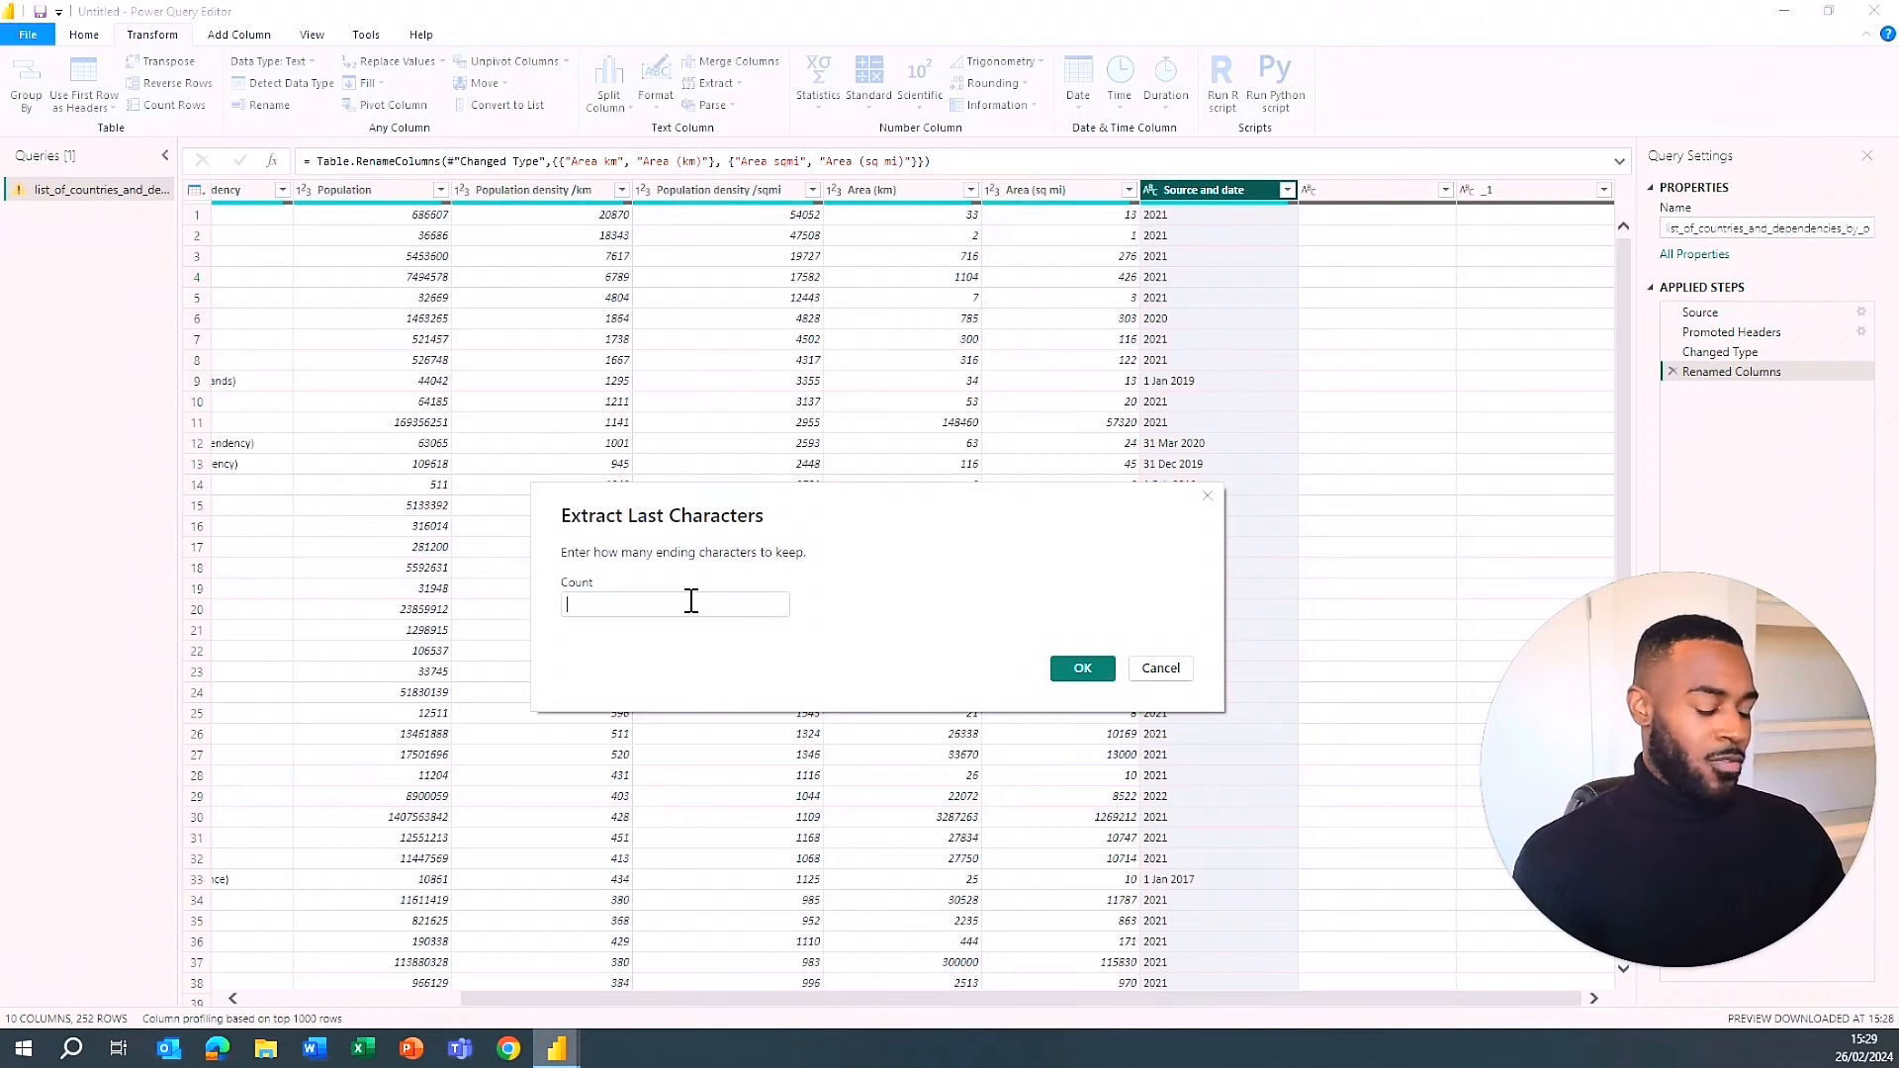
{"action": "type", "text": "4"}
{"action": "left_click", "coordinate": [1083, 667]}
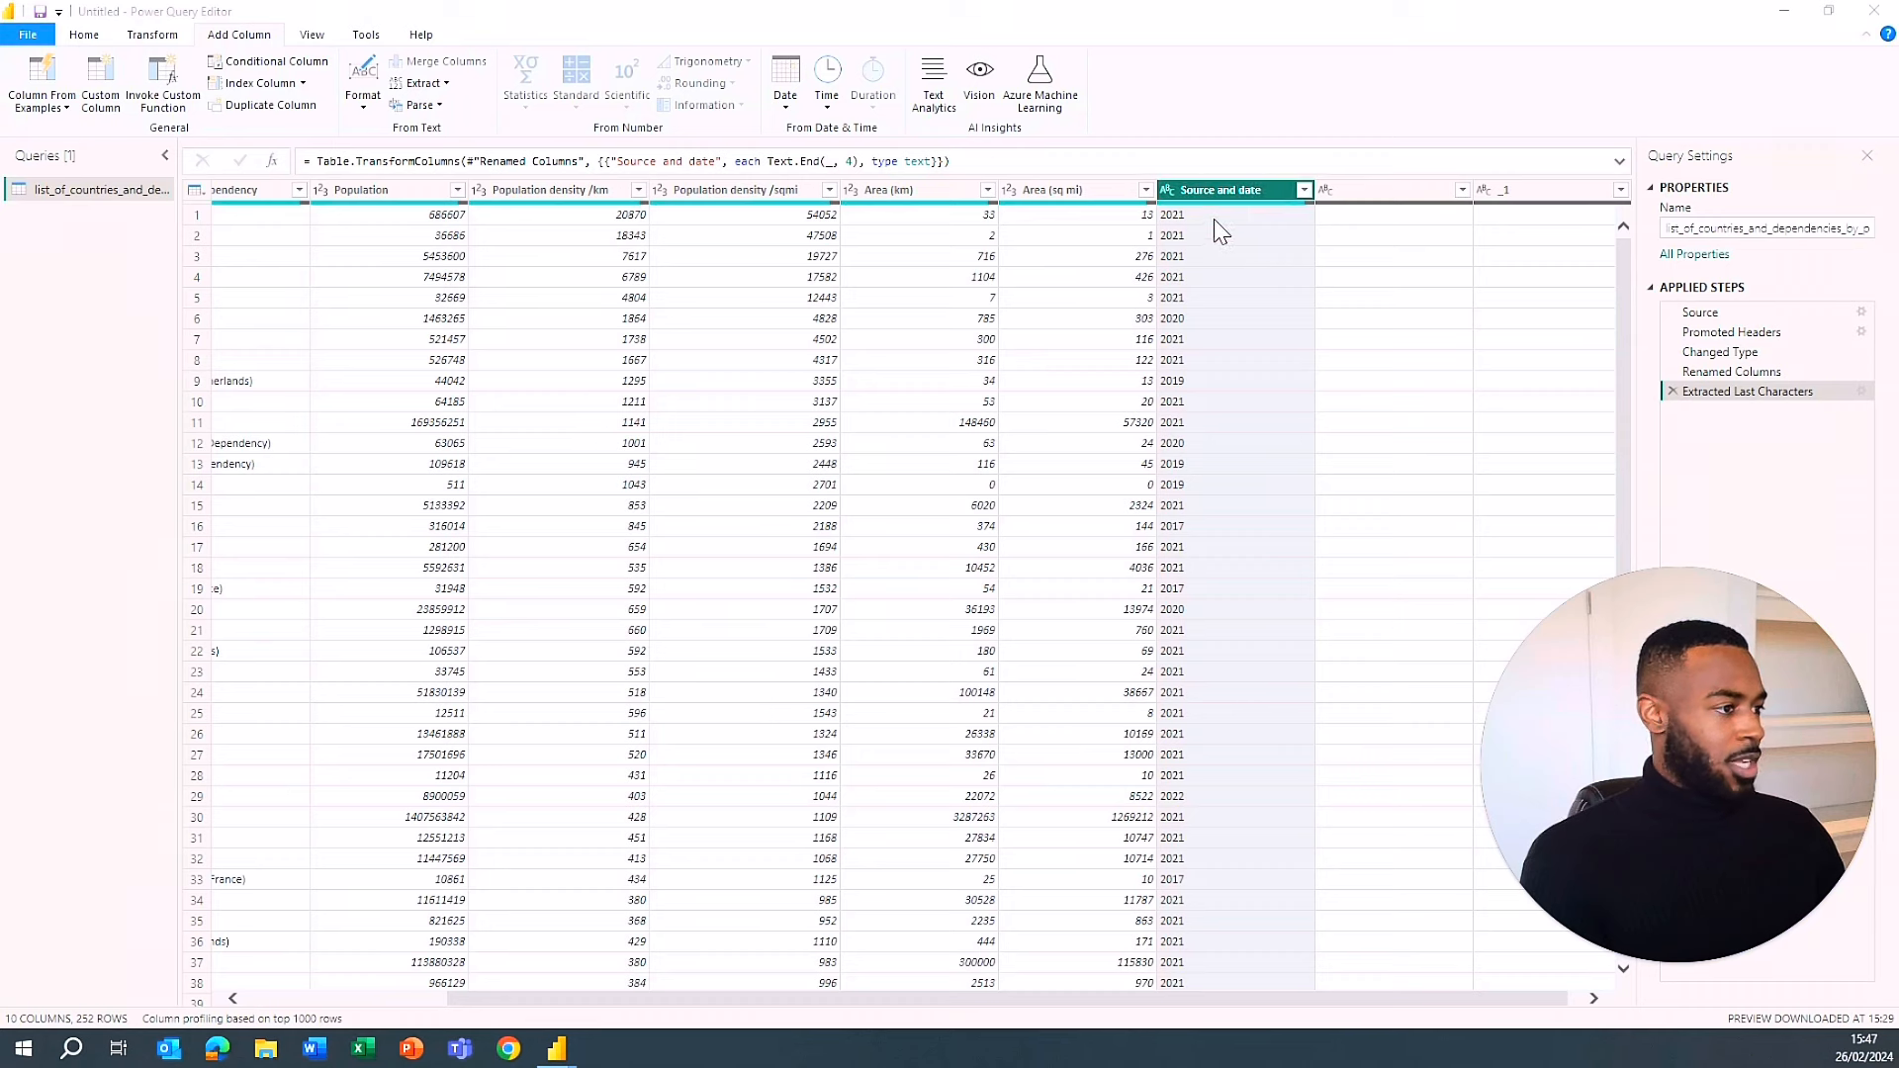
{"action": "left_click", "coordinate": [1167, 188]}
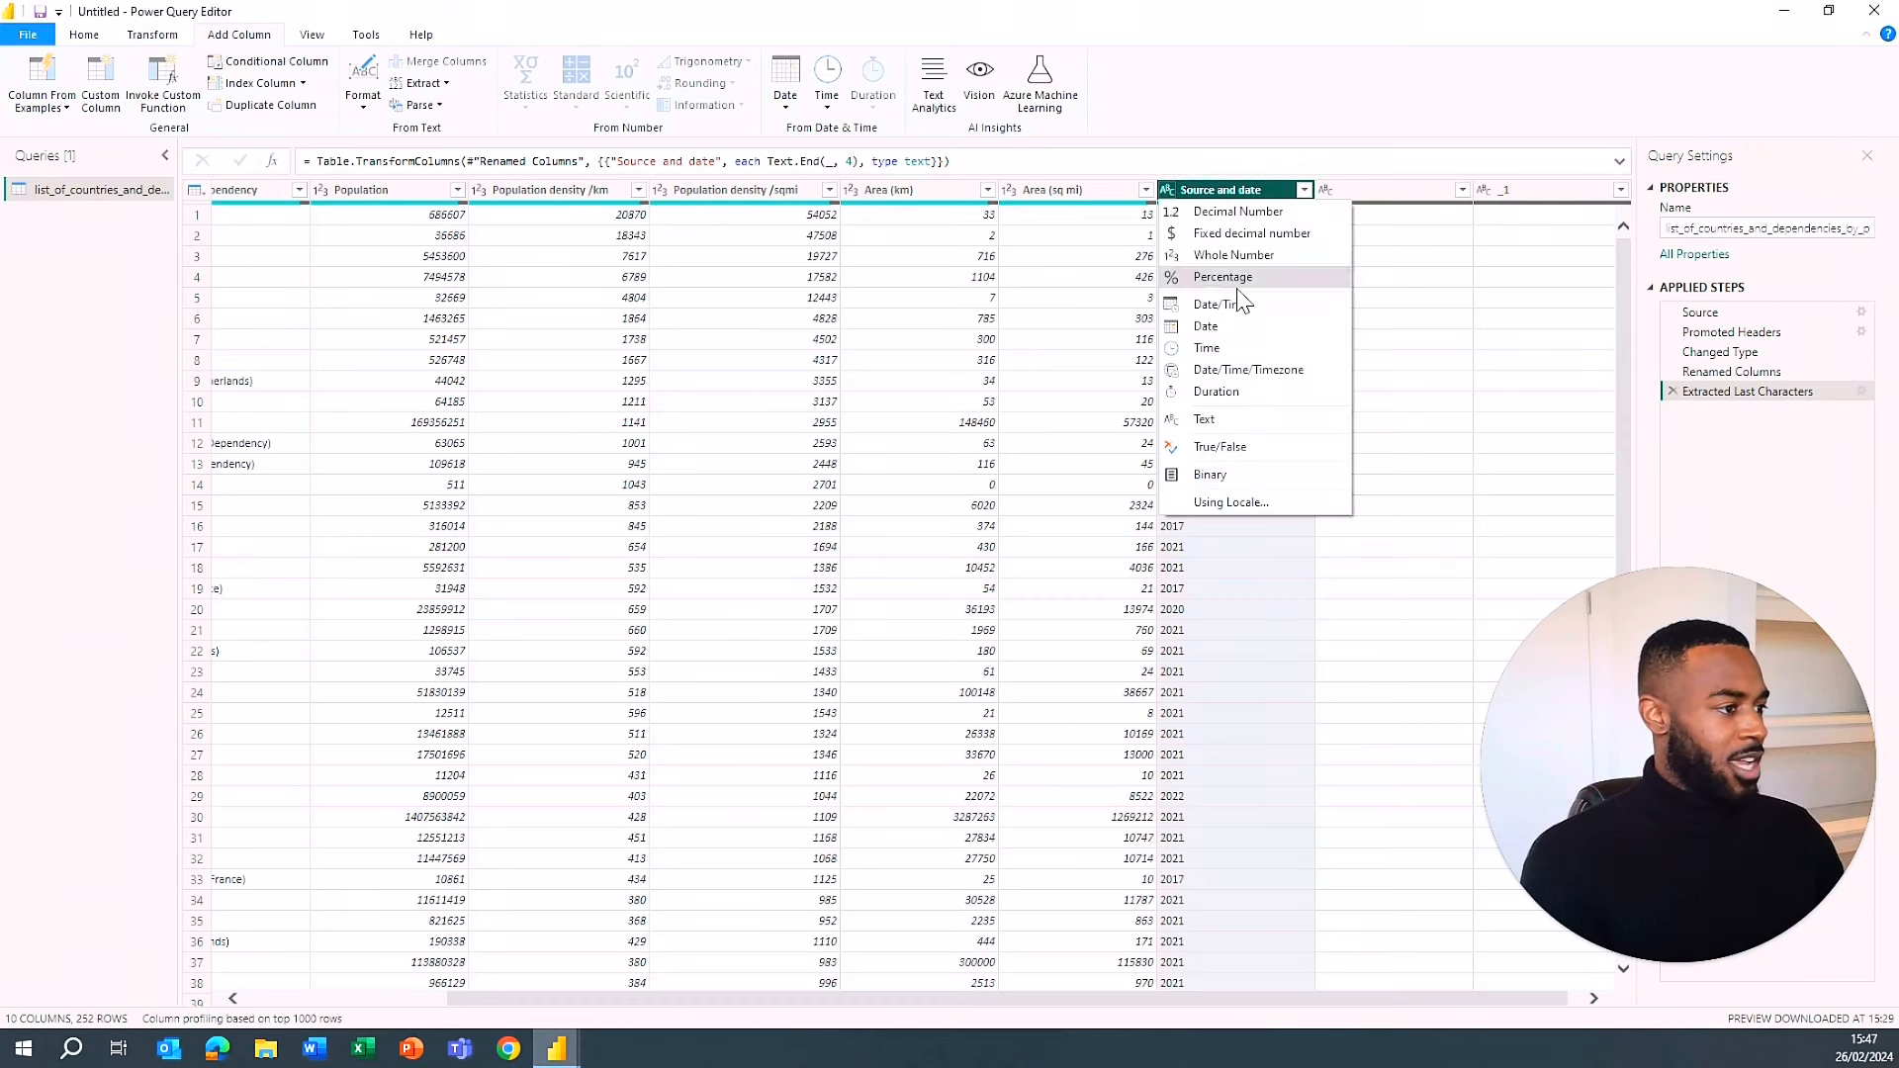
{"action": "left_click", "coordinate": [1303, 255]}
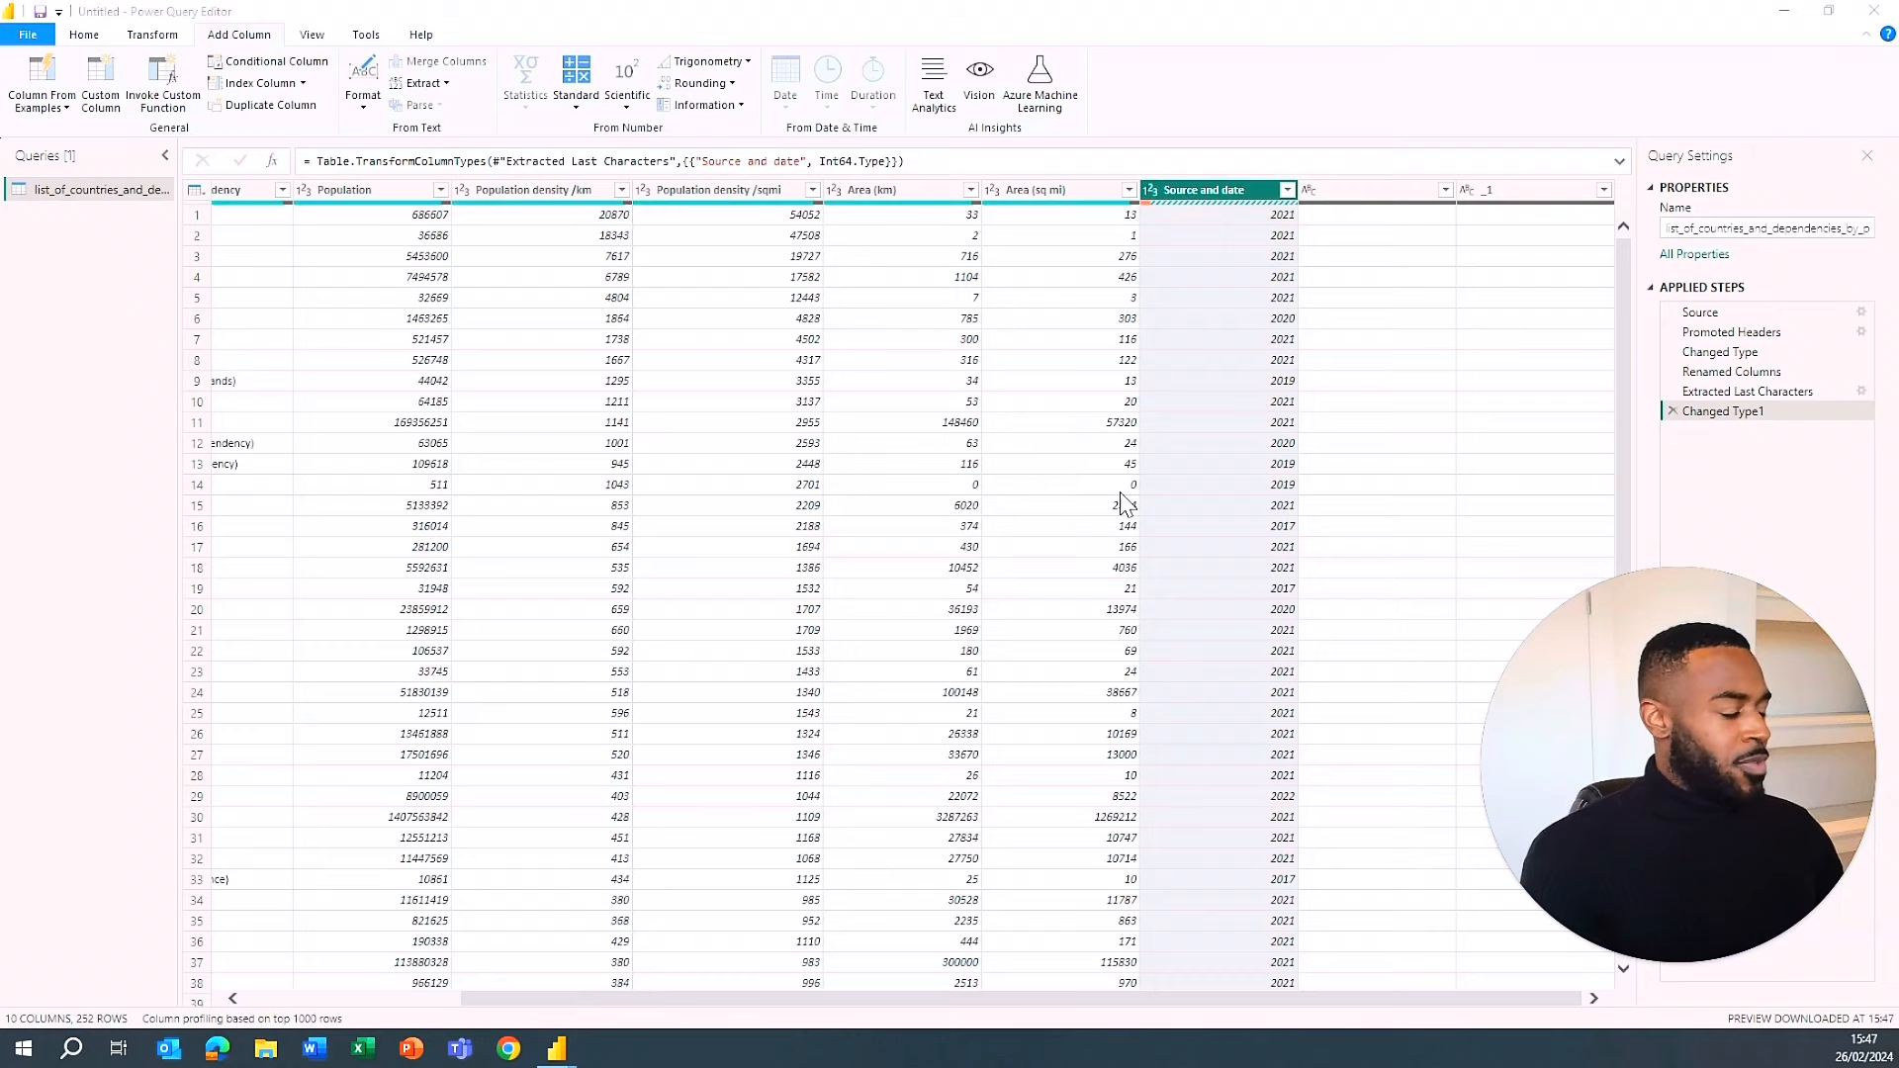
- Start a conditional column named "Description" with the condition that Population is greater than or equal to 10000000
{"action": "left_click_drag", "start_coordinate": [1187, 1001], "coordinate": [848, 999]}
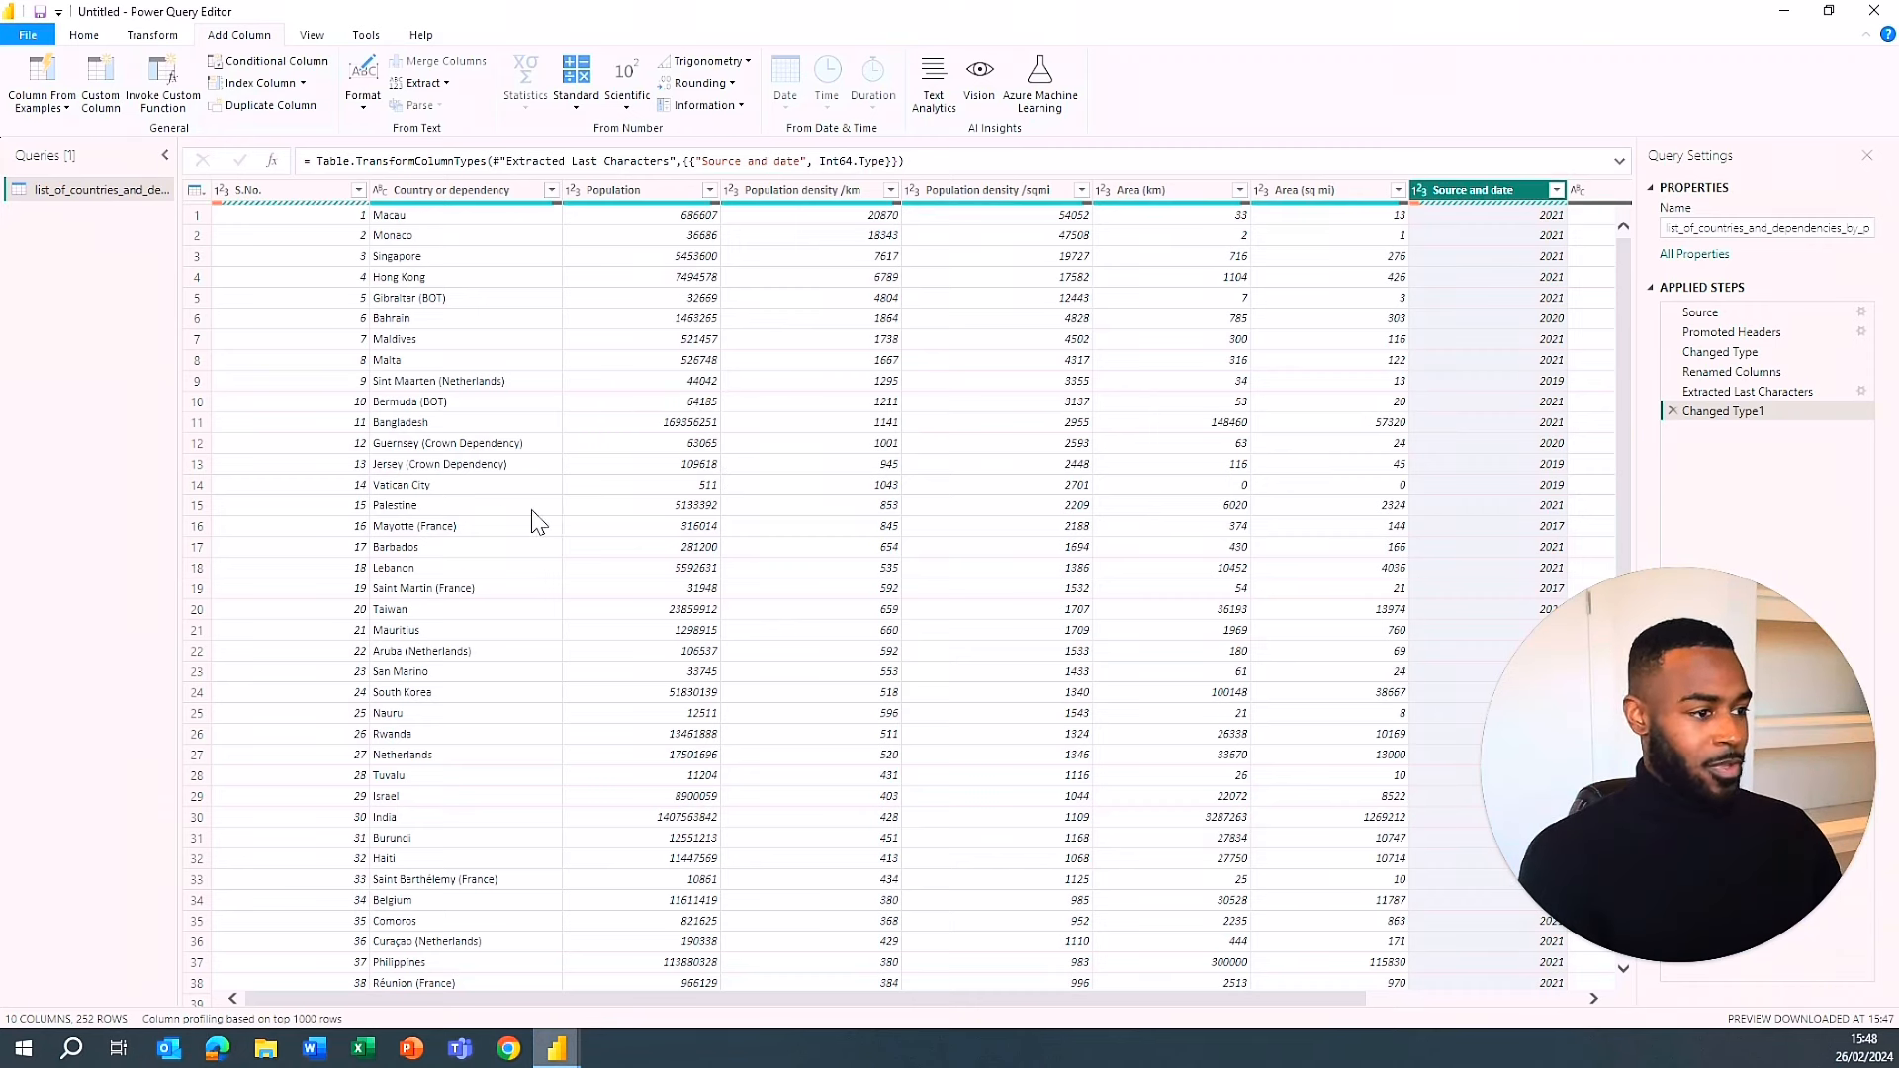
{"action": "left_click", "coordinate": [277, 62]}
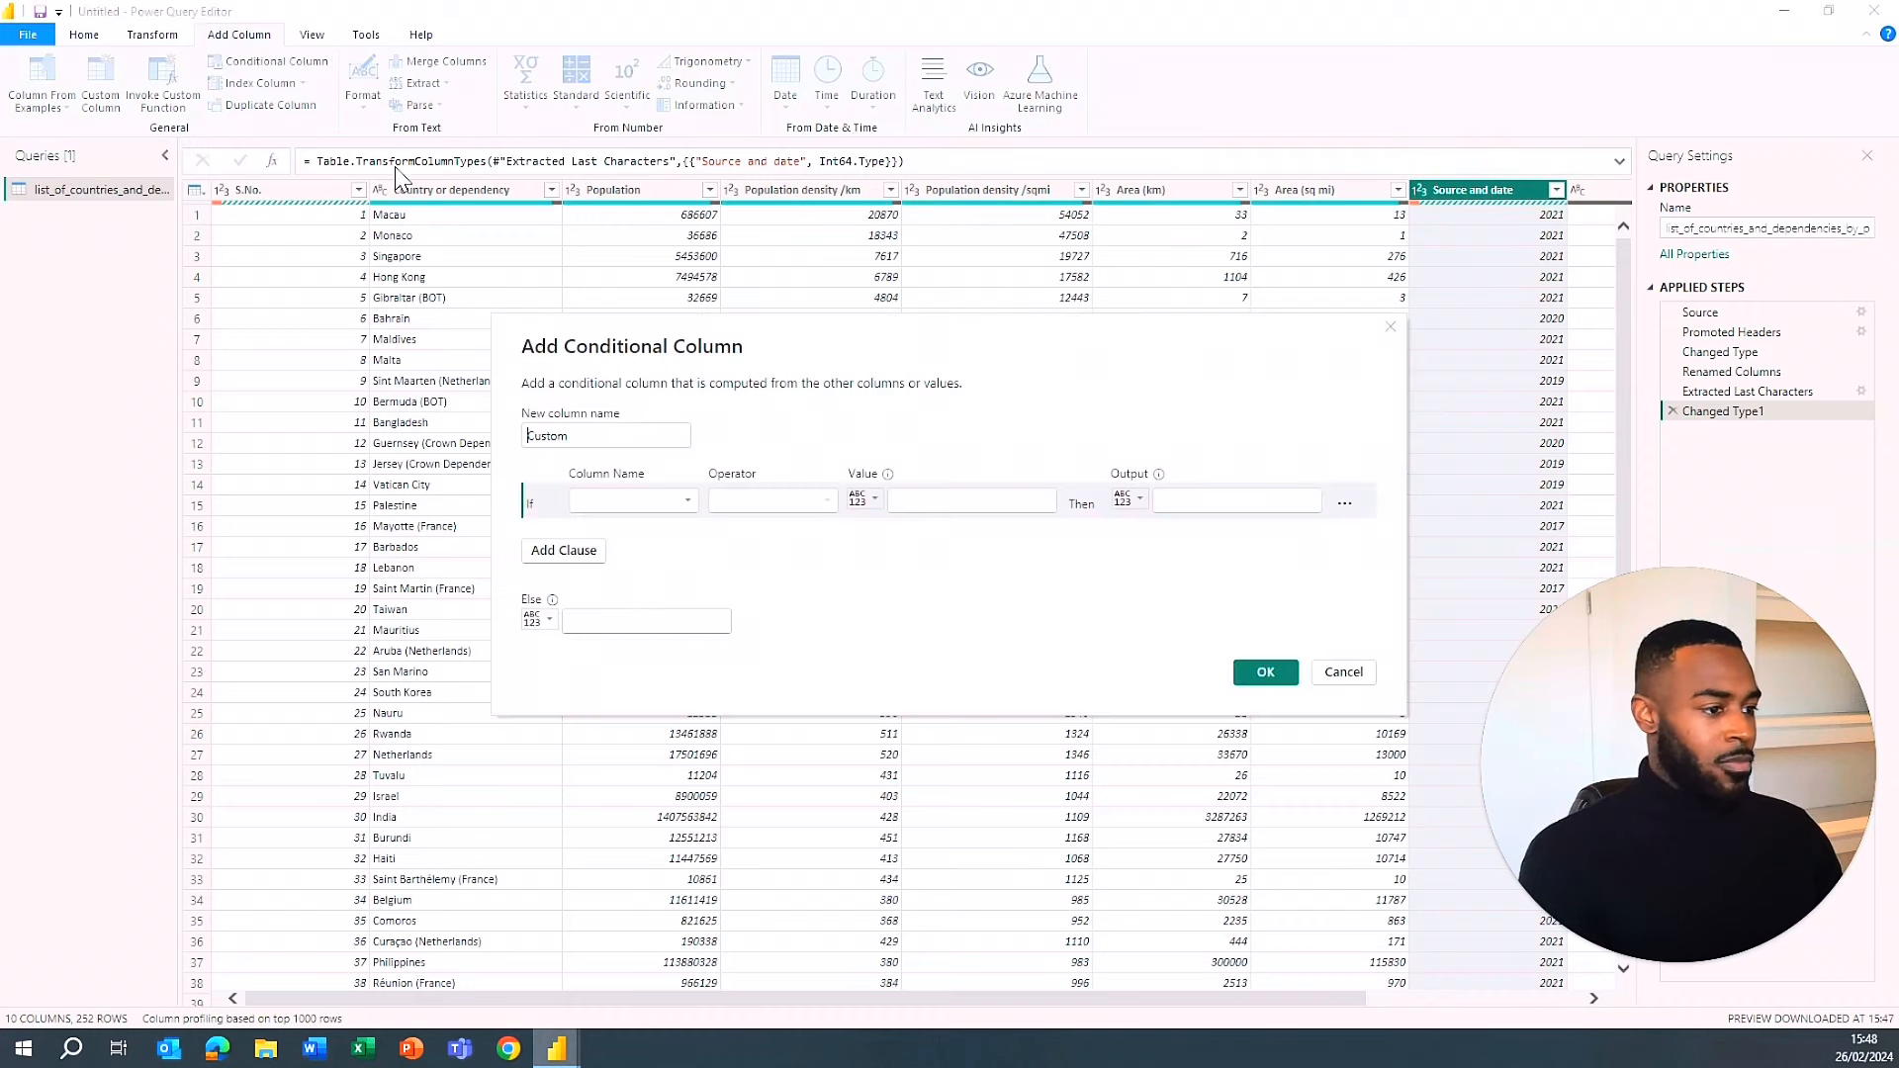
{"action": "double_click", "coordinate": [566, 433]}
{"action": "type", "text": "Description"}
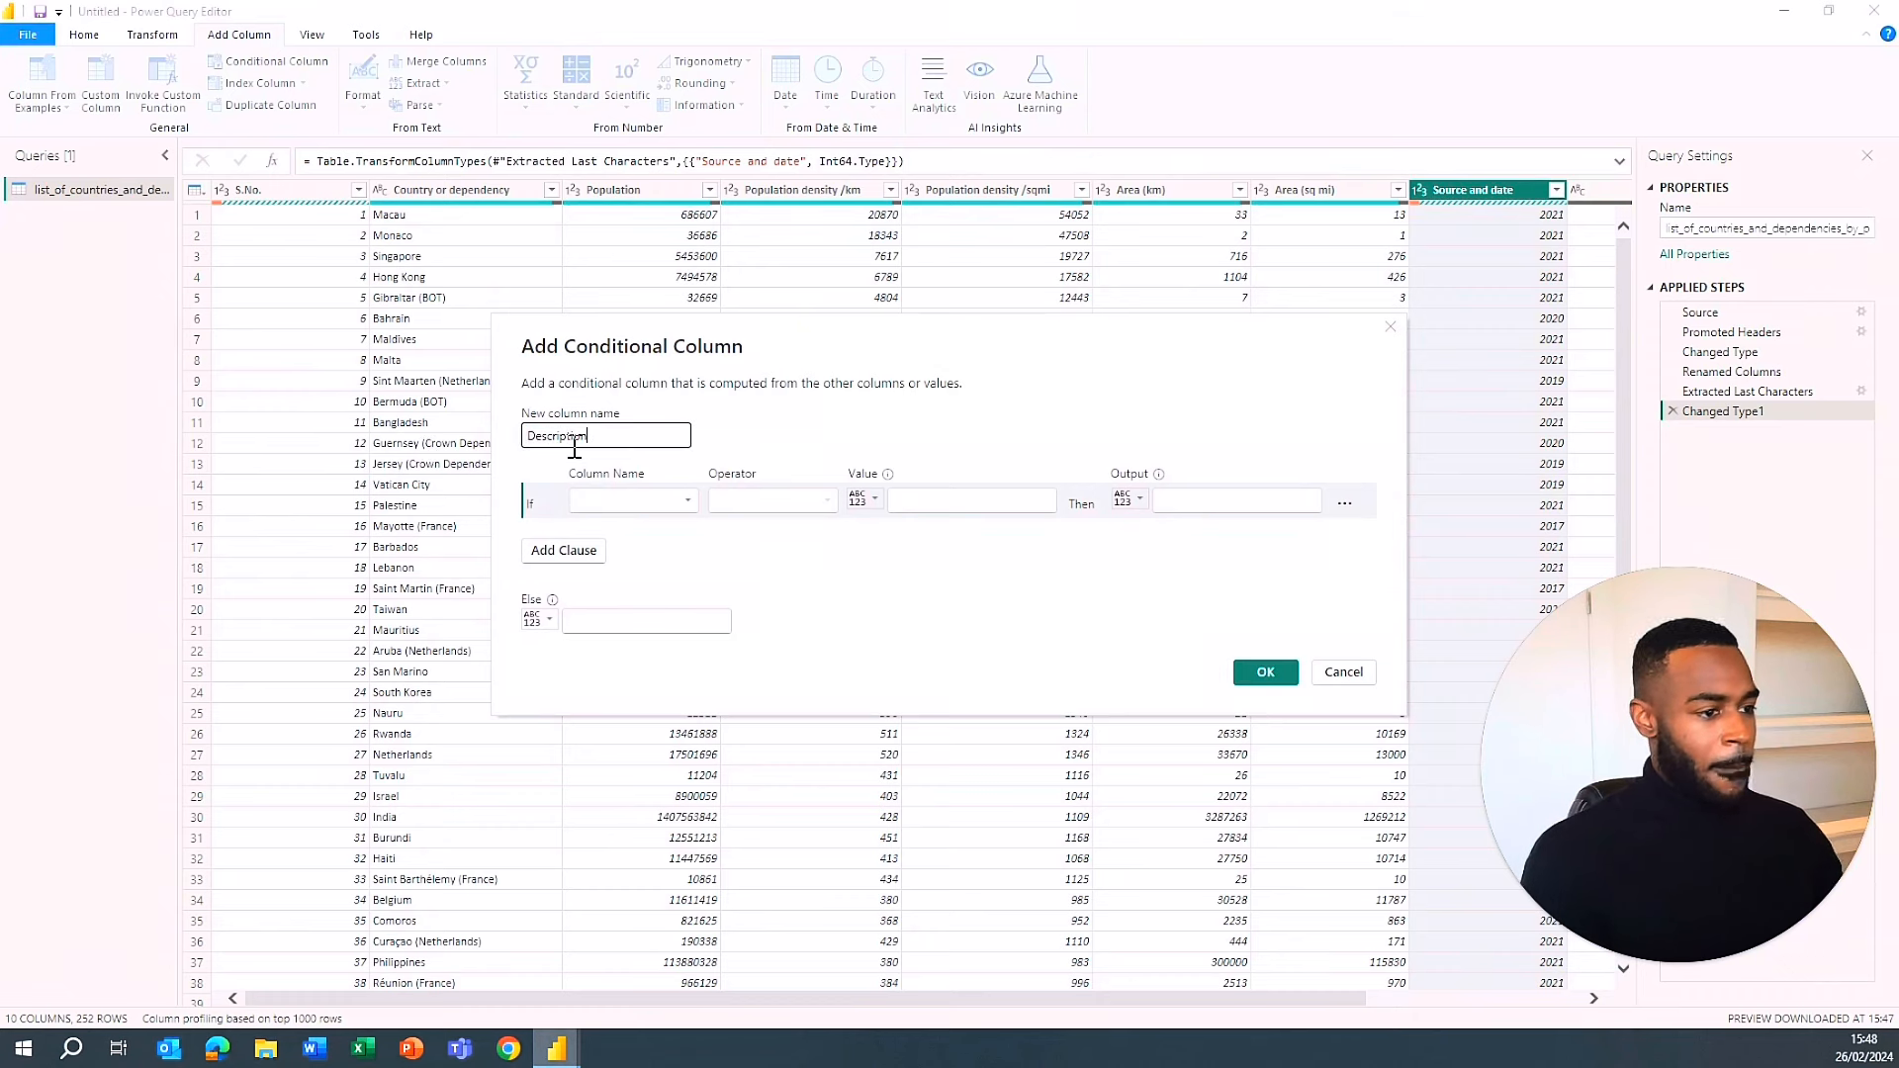
{"action": "left_click", "coordinate": [657, 501]}
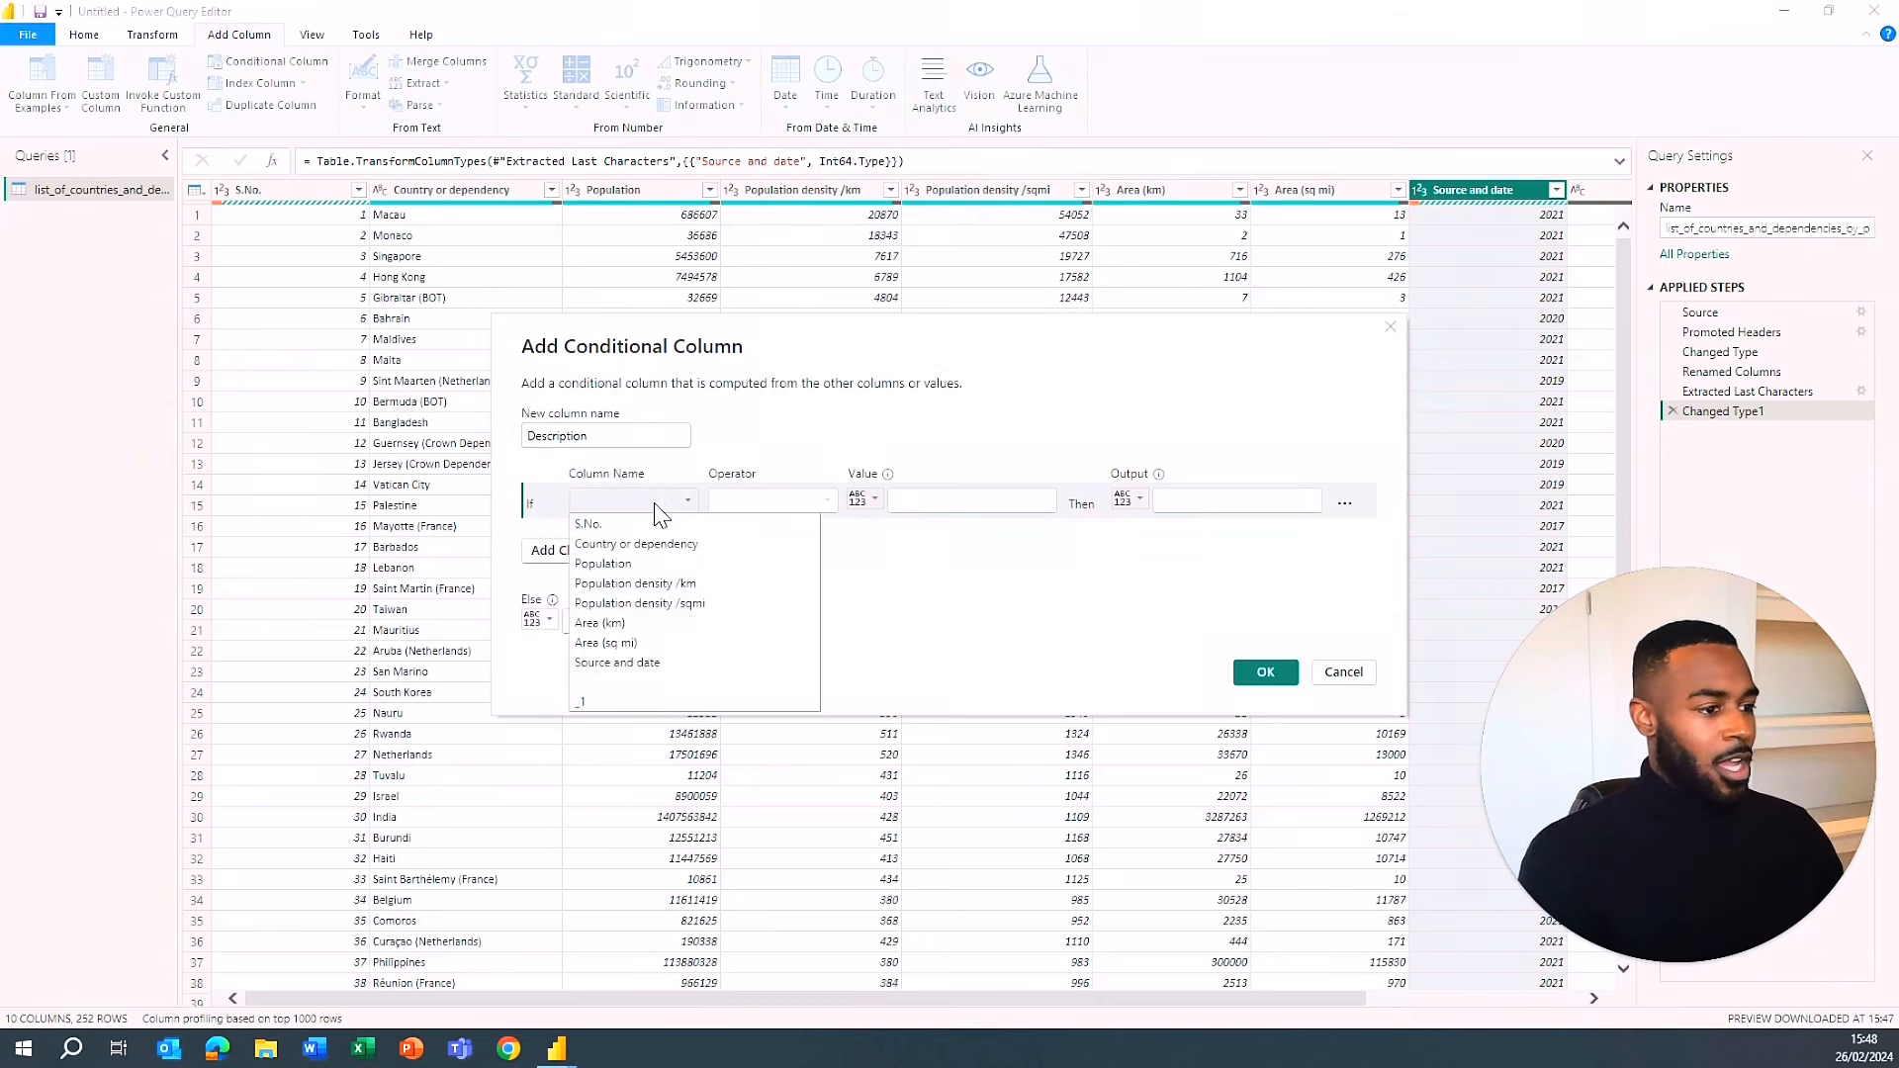
{"action": "left_click", "coordinate": [679, 563]}
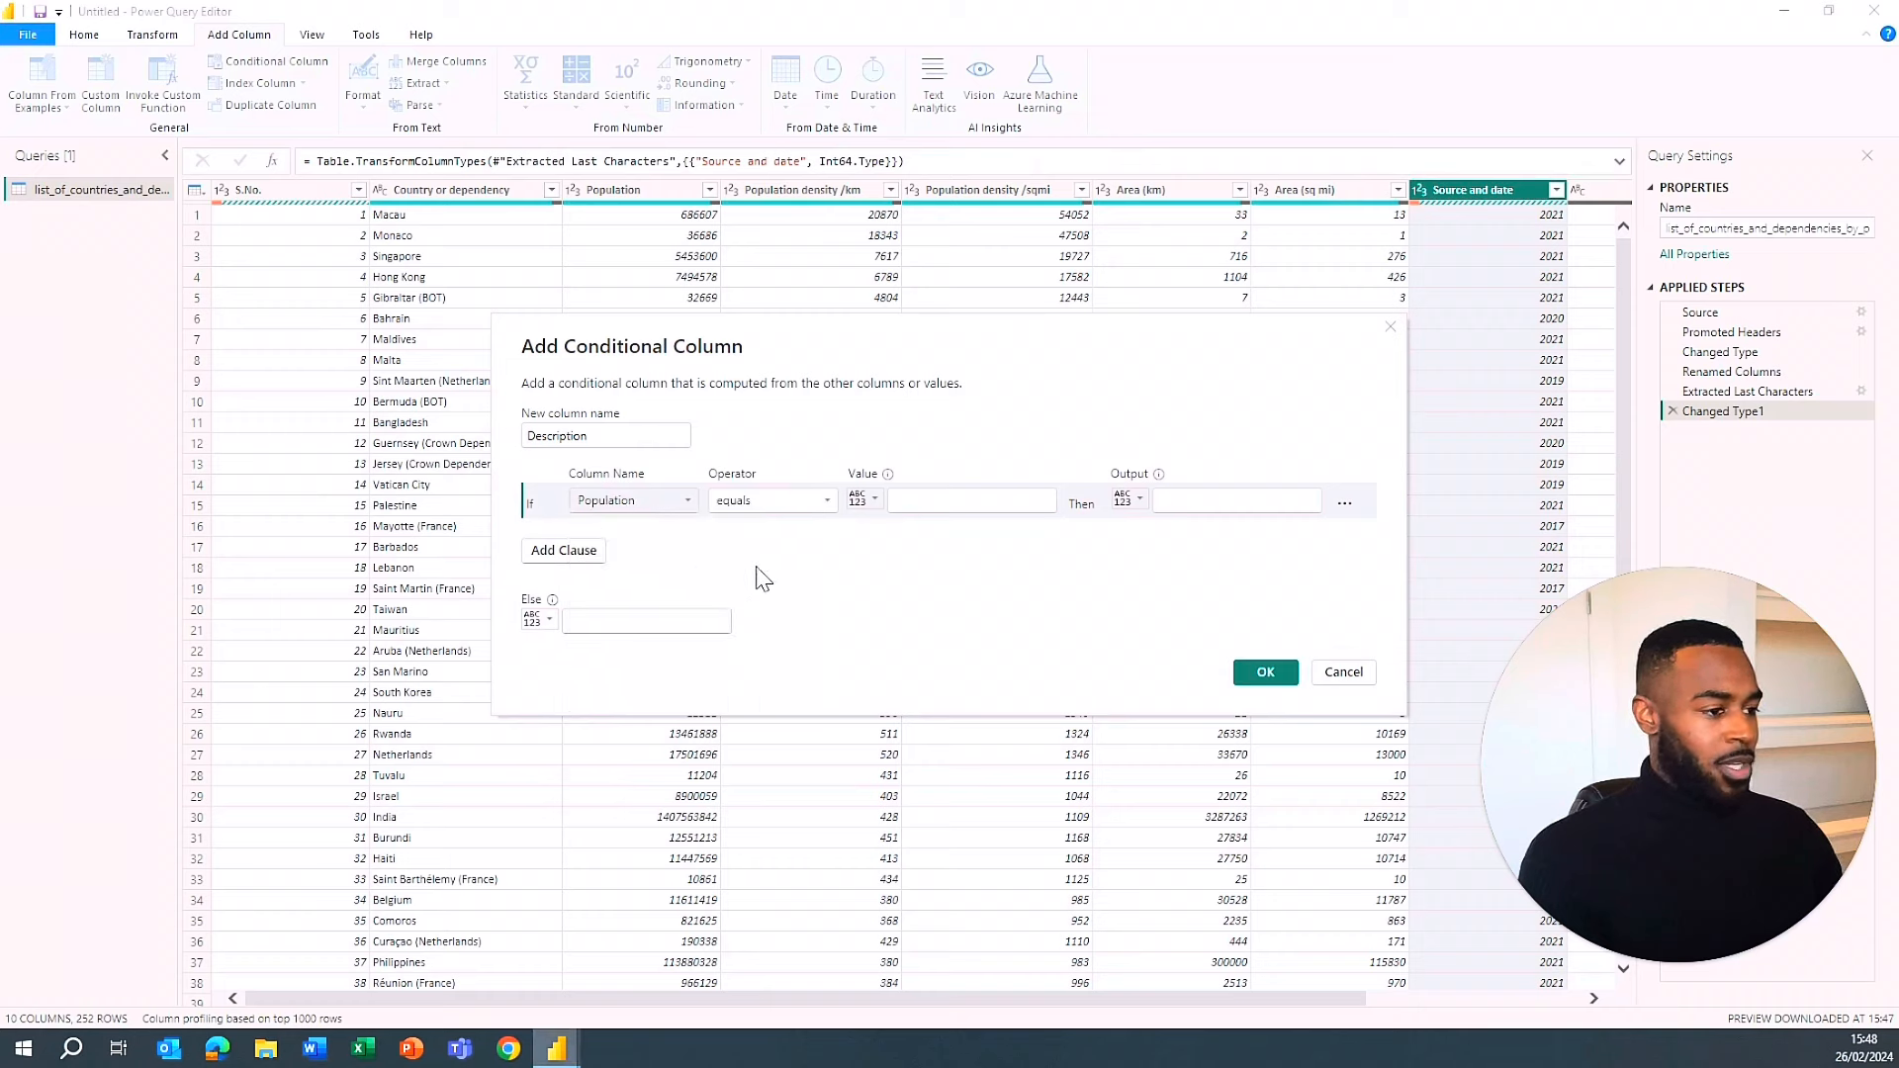
{"action": "left_click", "coordinate": [809, 505]}
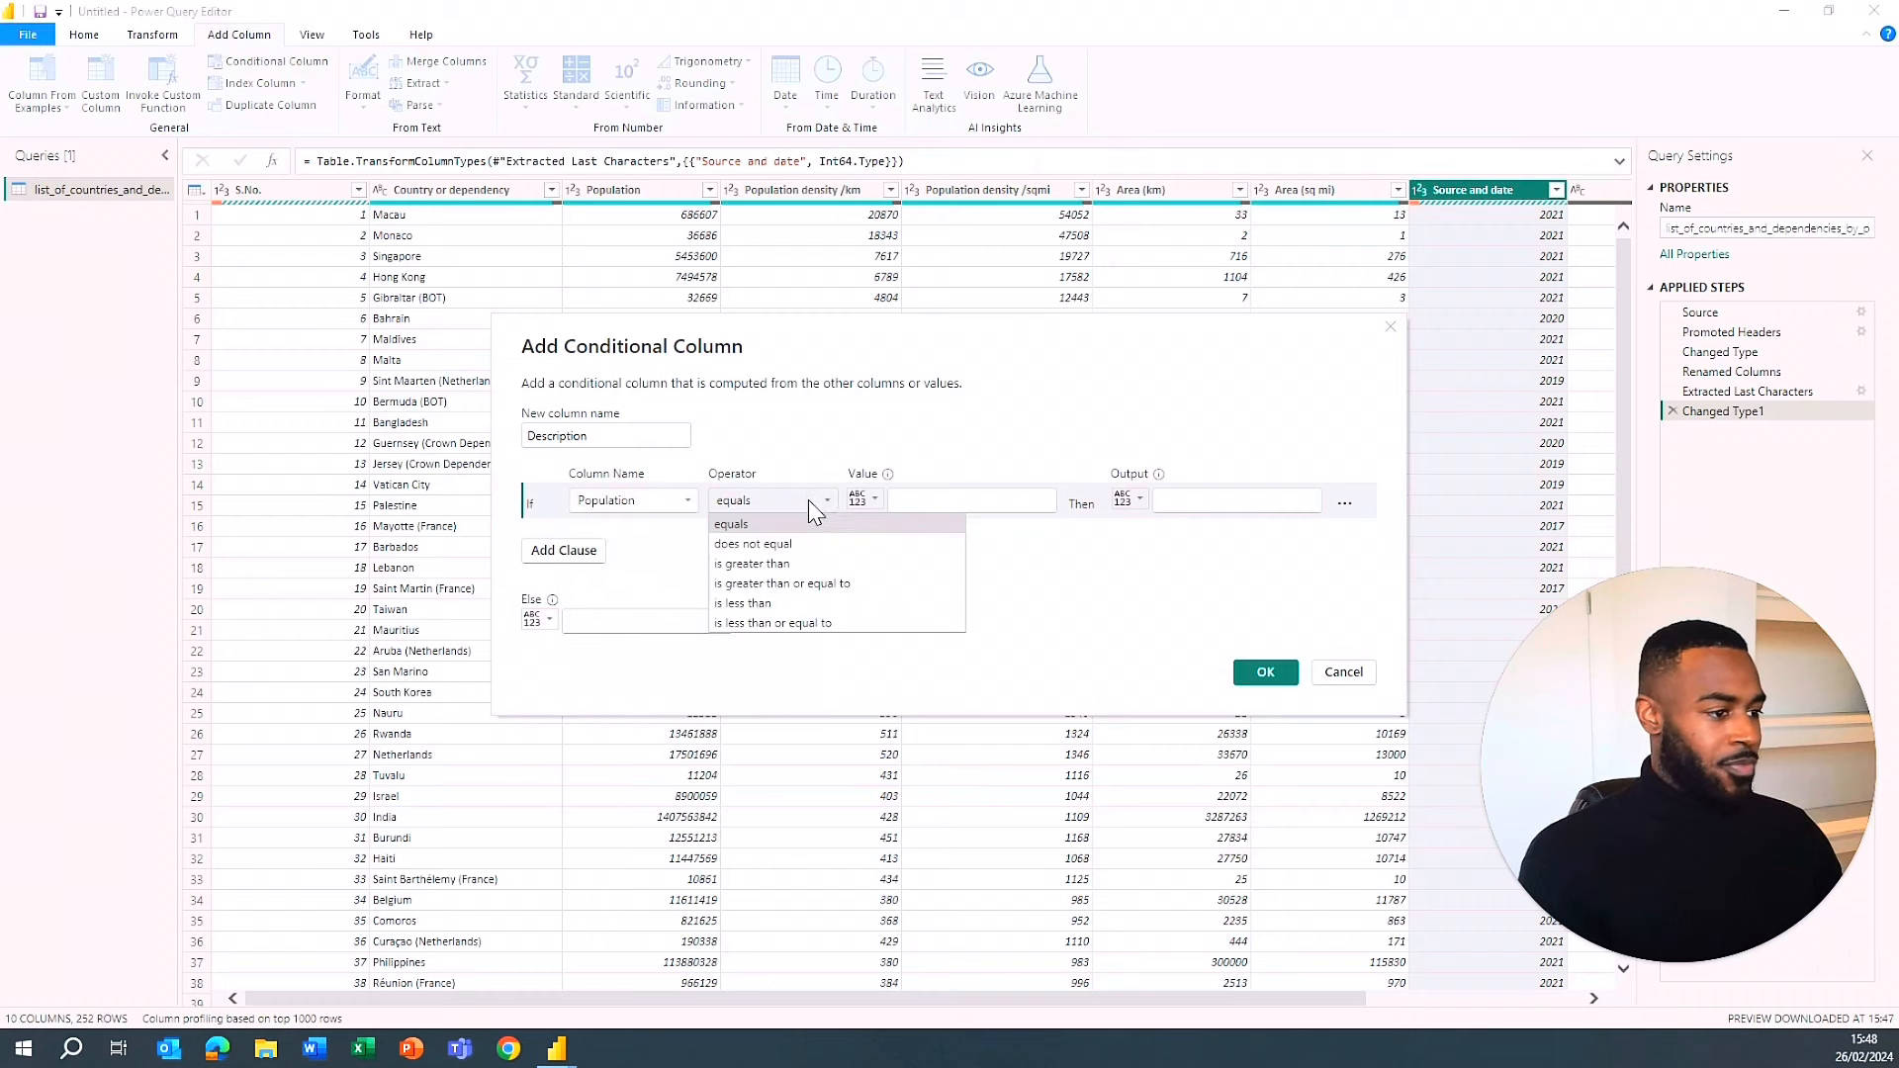
{"action": "left_click", "coordinate": [817, 583]}
{"action": "left_click", "coordinate": [953, 500]}
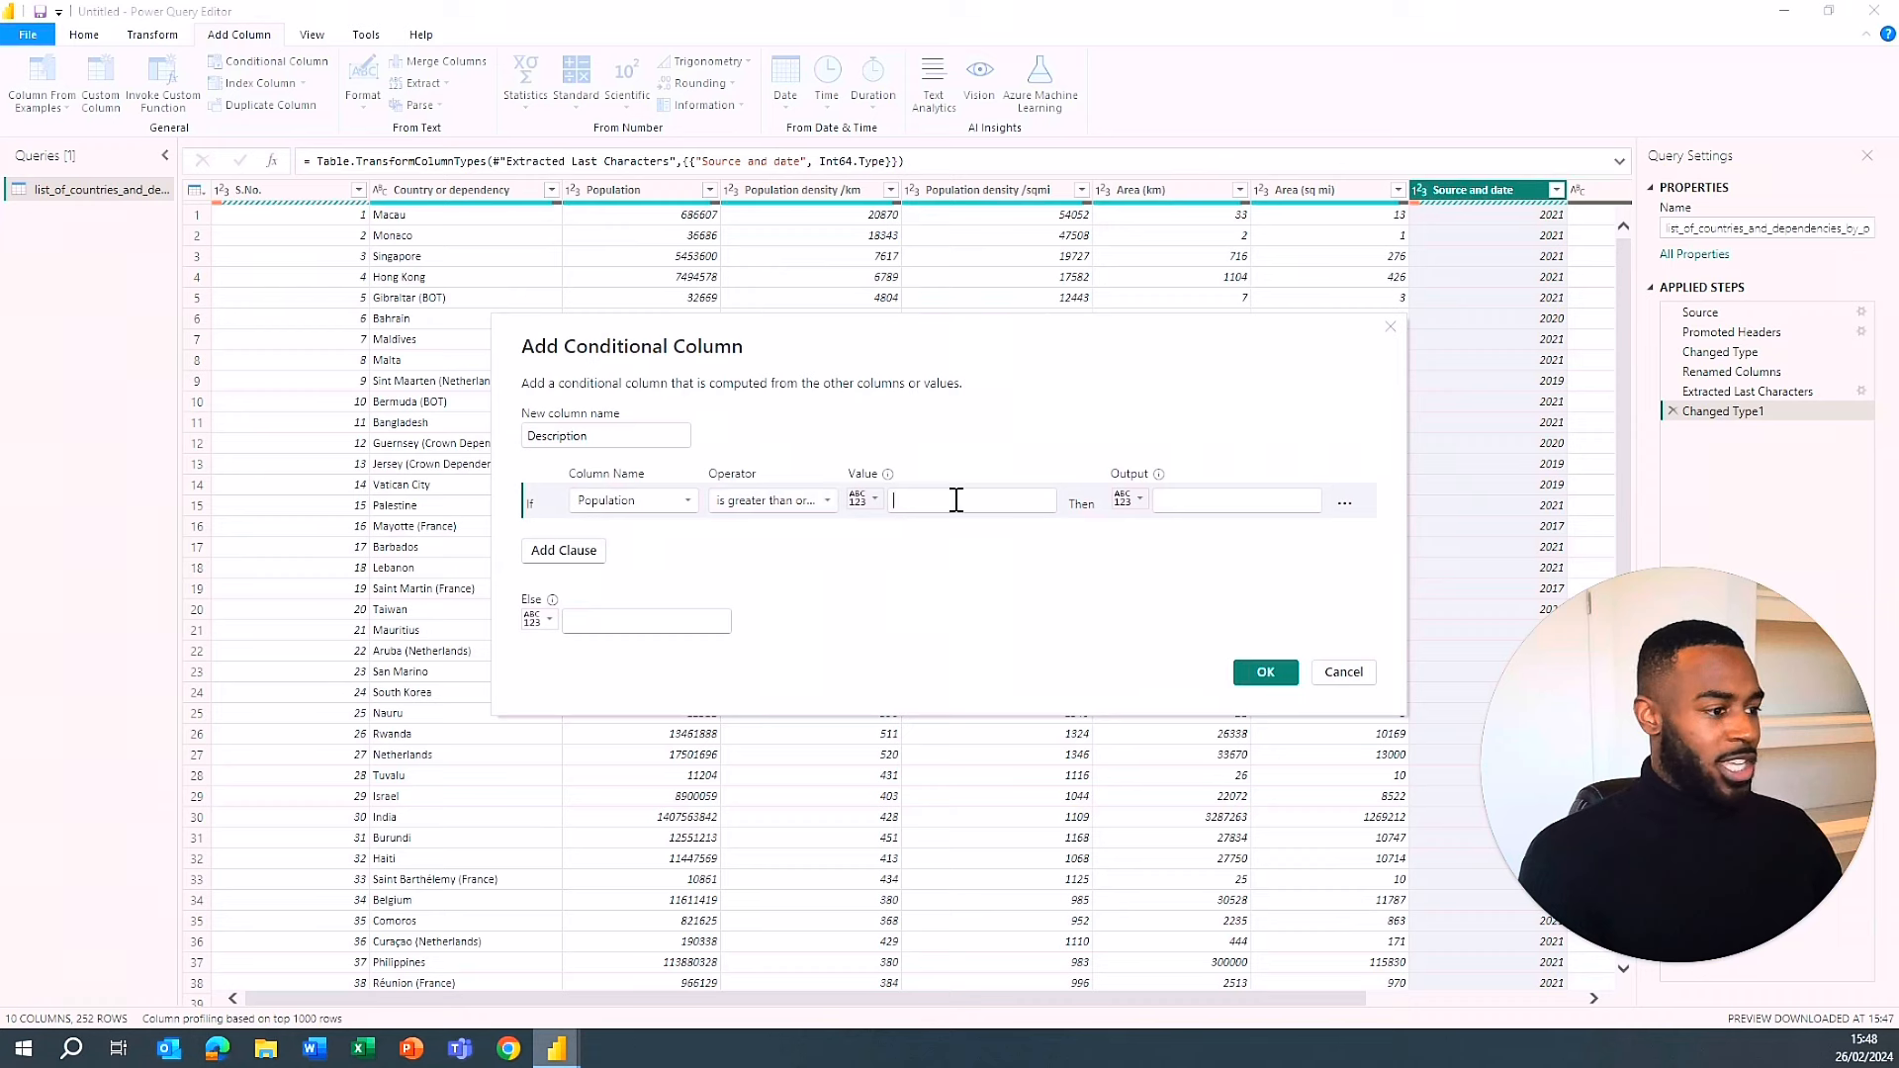
{"action": "type", "text": "10000000"}
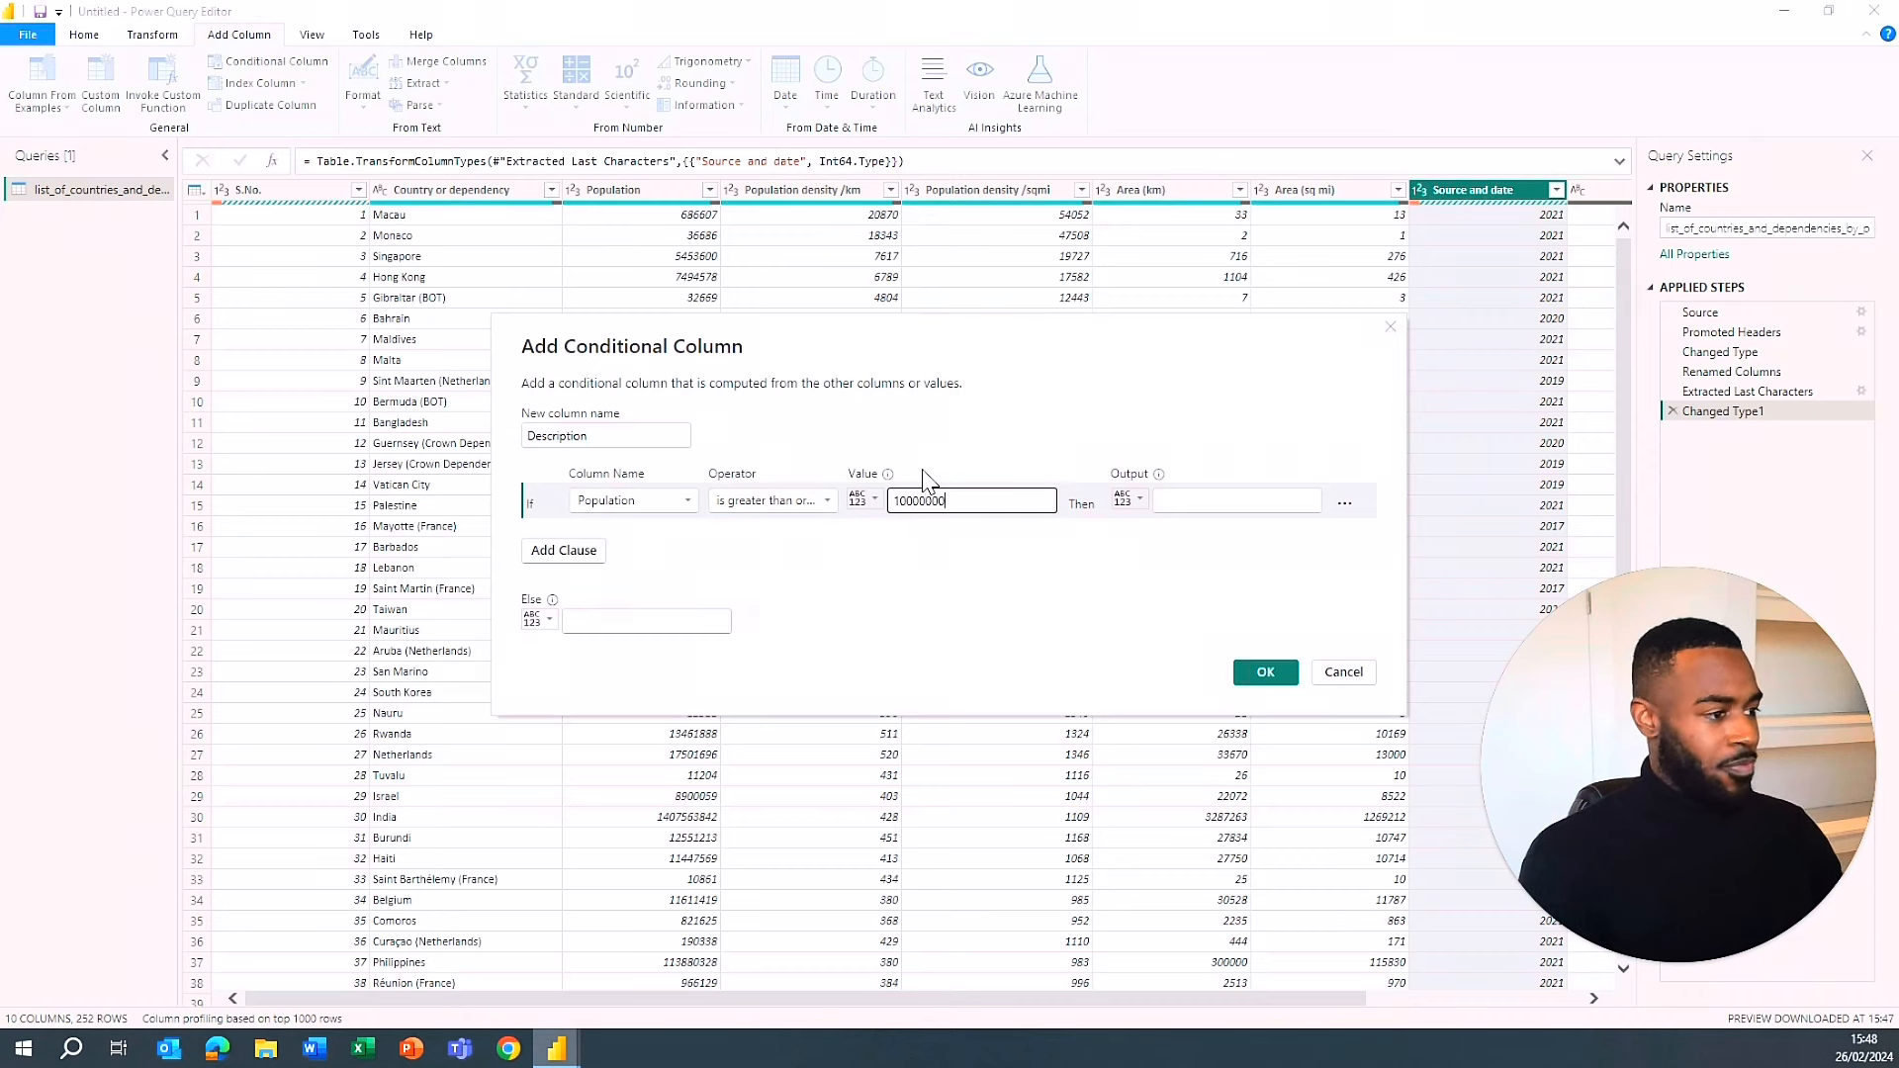
- Set the condition's output to "Large Population" and the else value to "Regular Population", and create the Description column
{"action": "left_click", "coordinate": [1232, 500]}
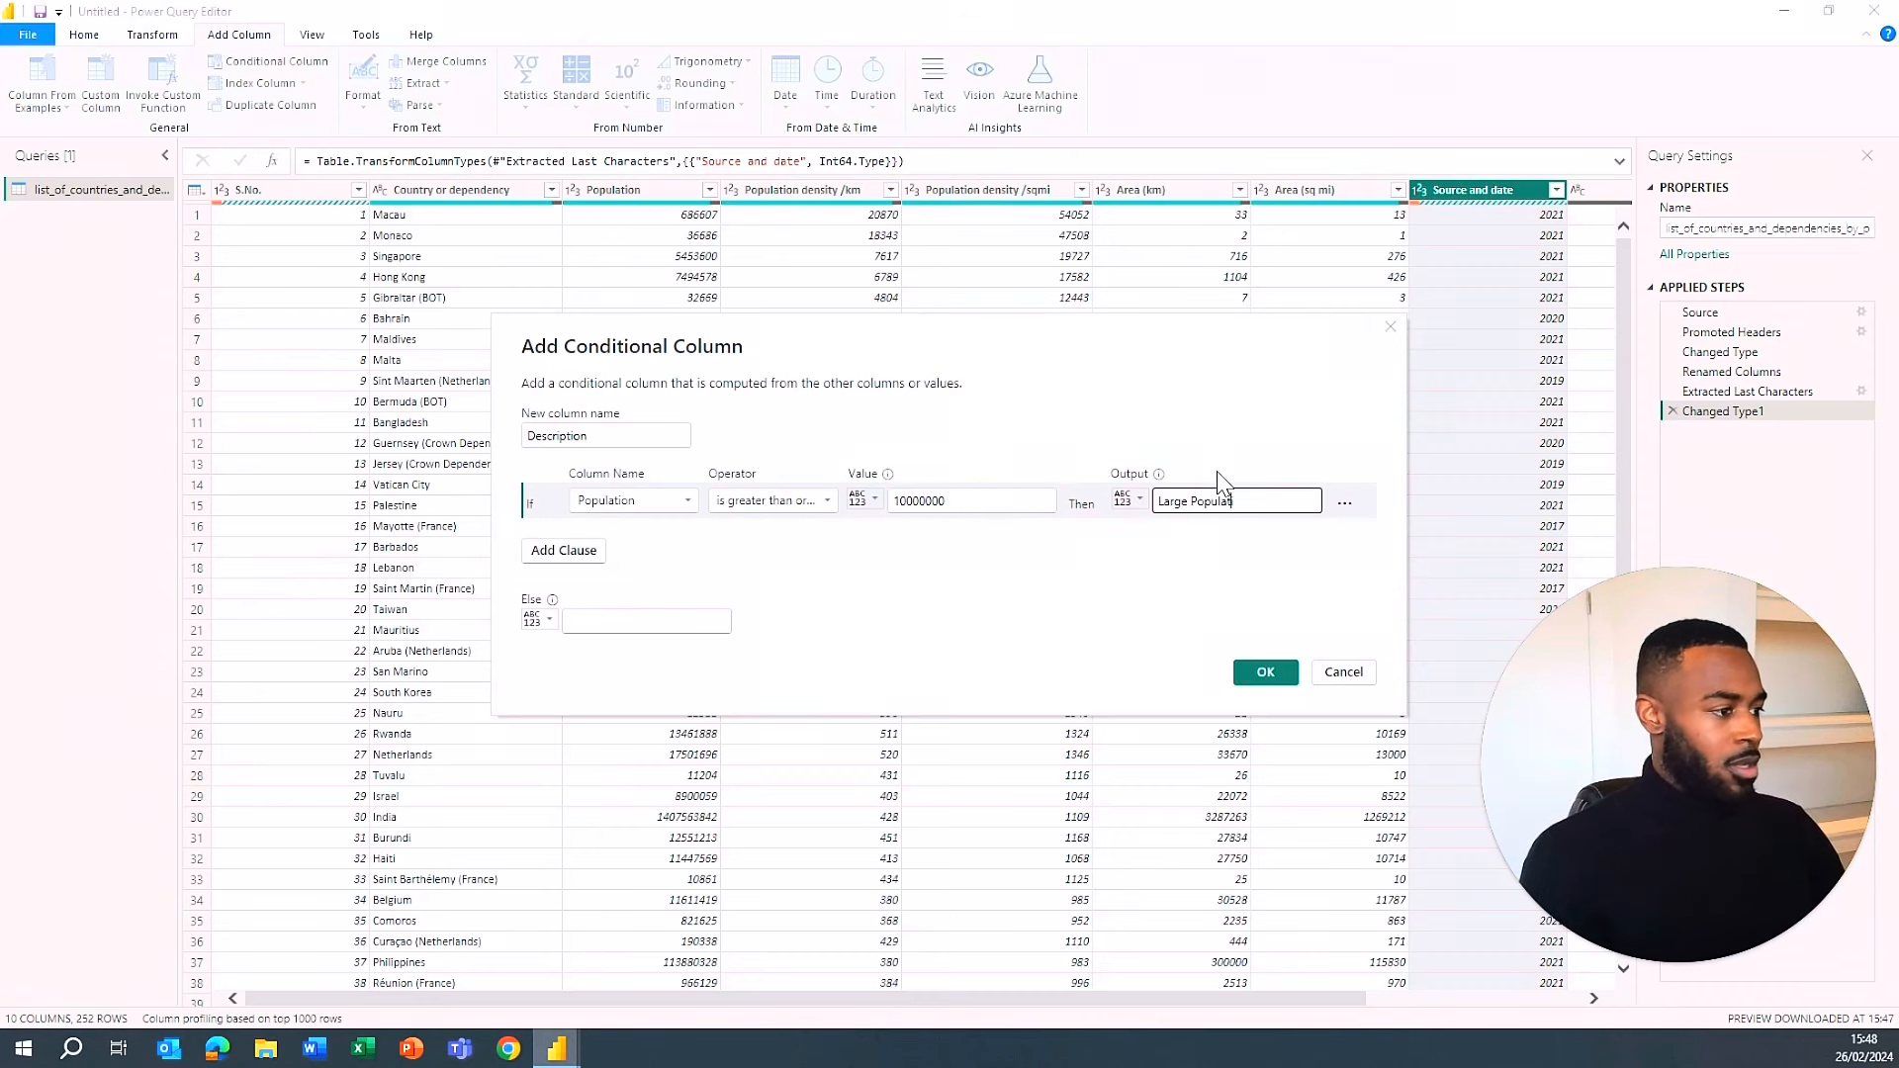
{"action": "left_click", "coordinate": [567, 619]}
{"action": "left_click", "coordinate": [663, 630]}
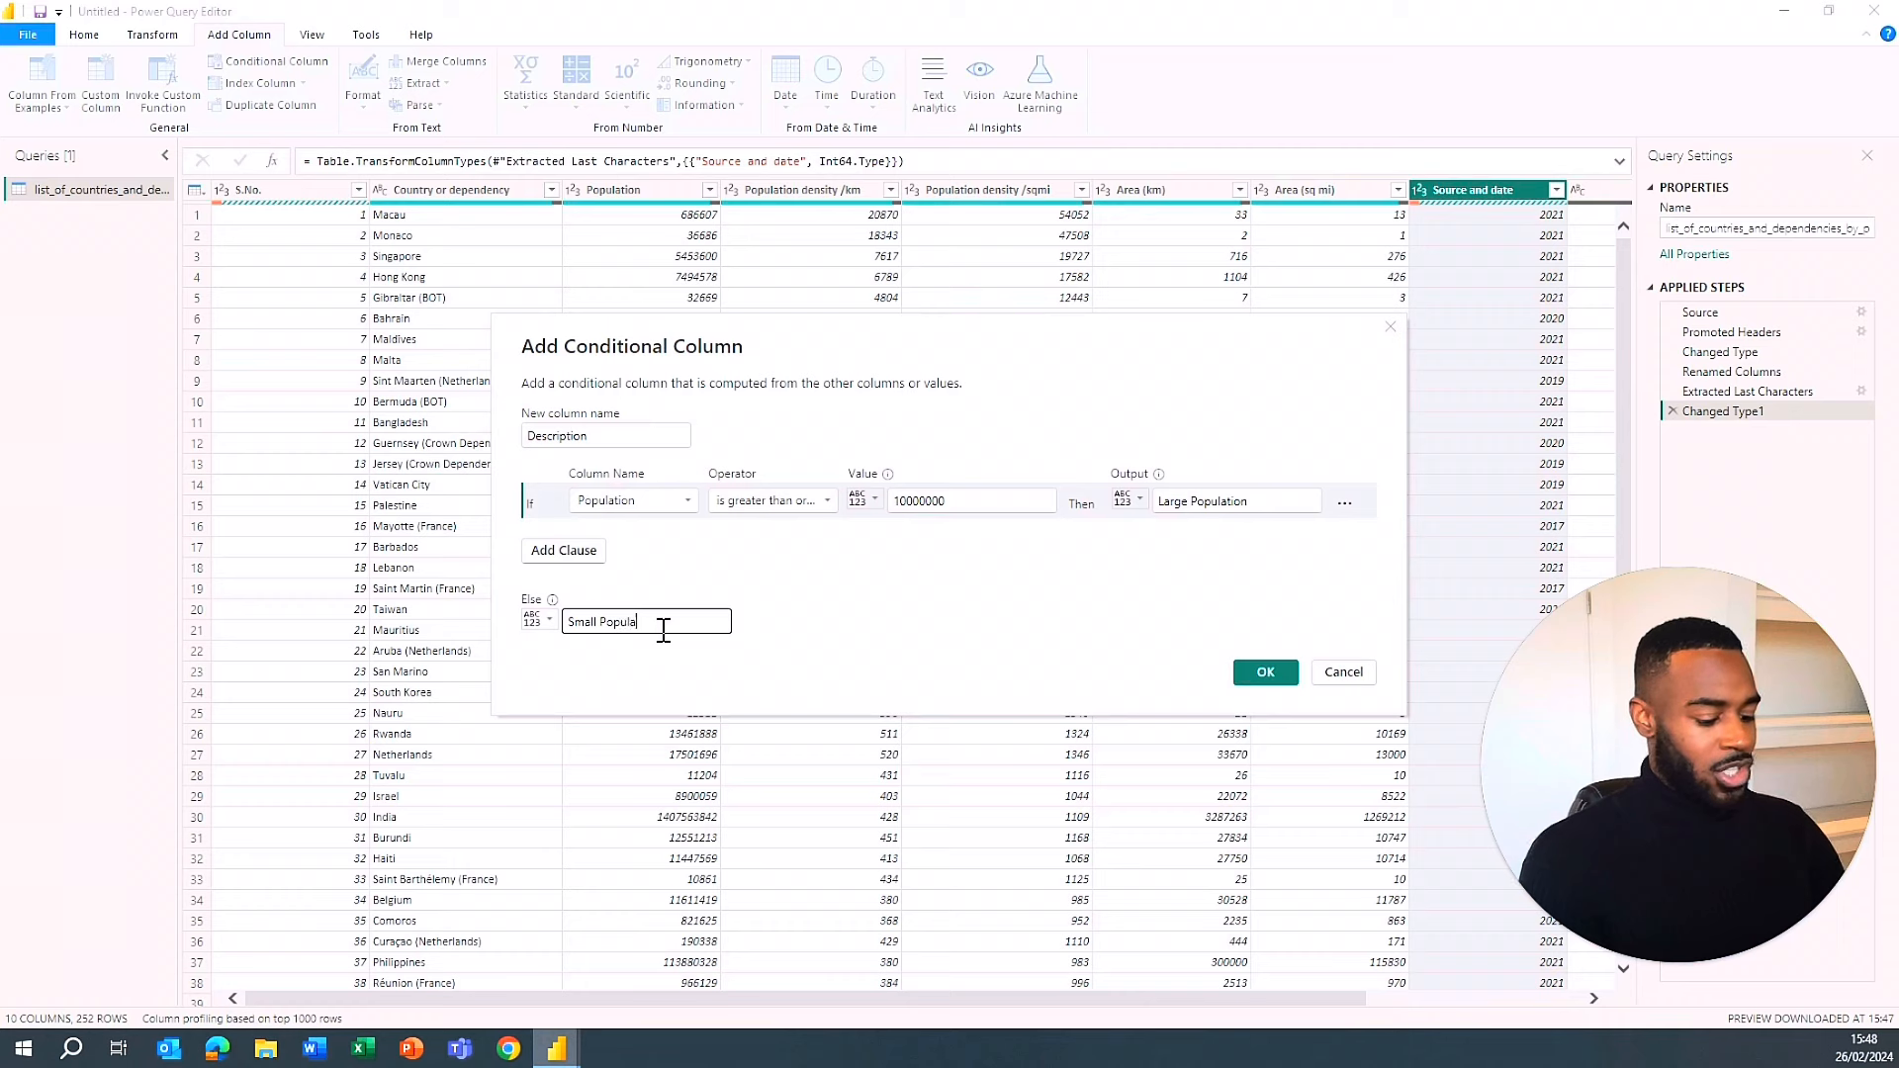
{"action": "double_click", "coordinate": [581, 621]}
{"action": "type", "text": "Regular"}
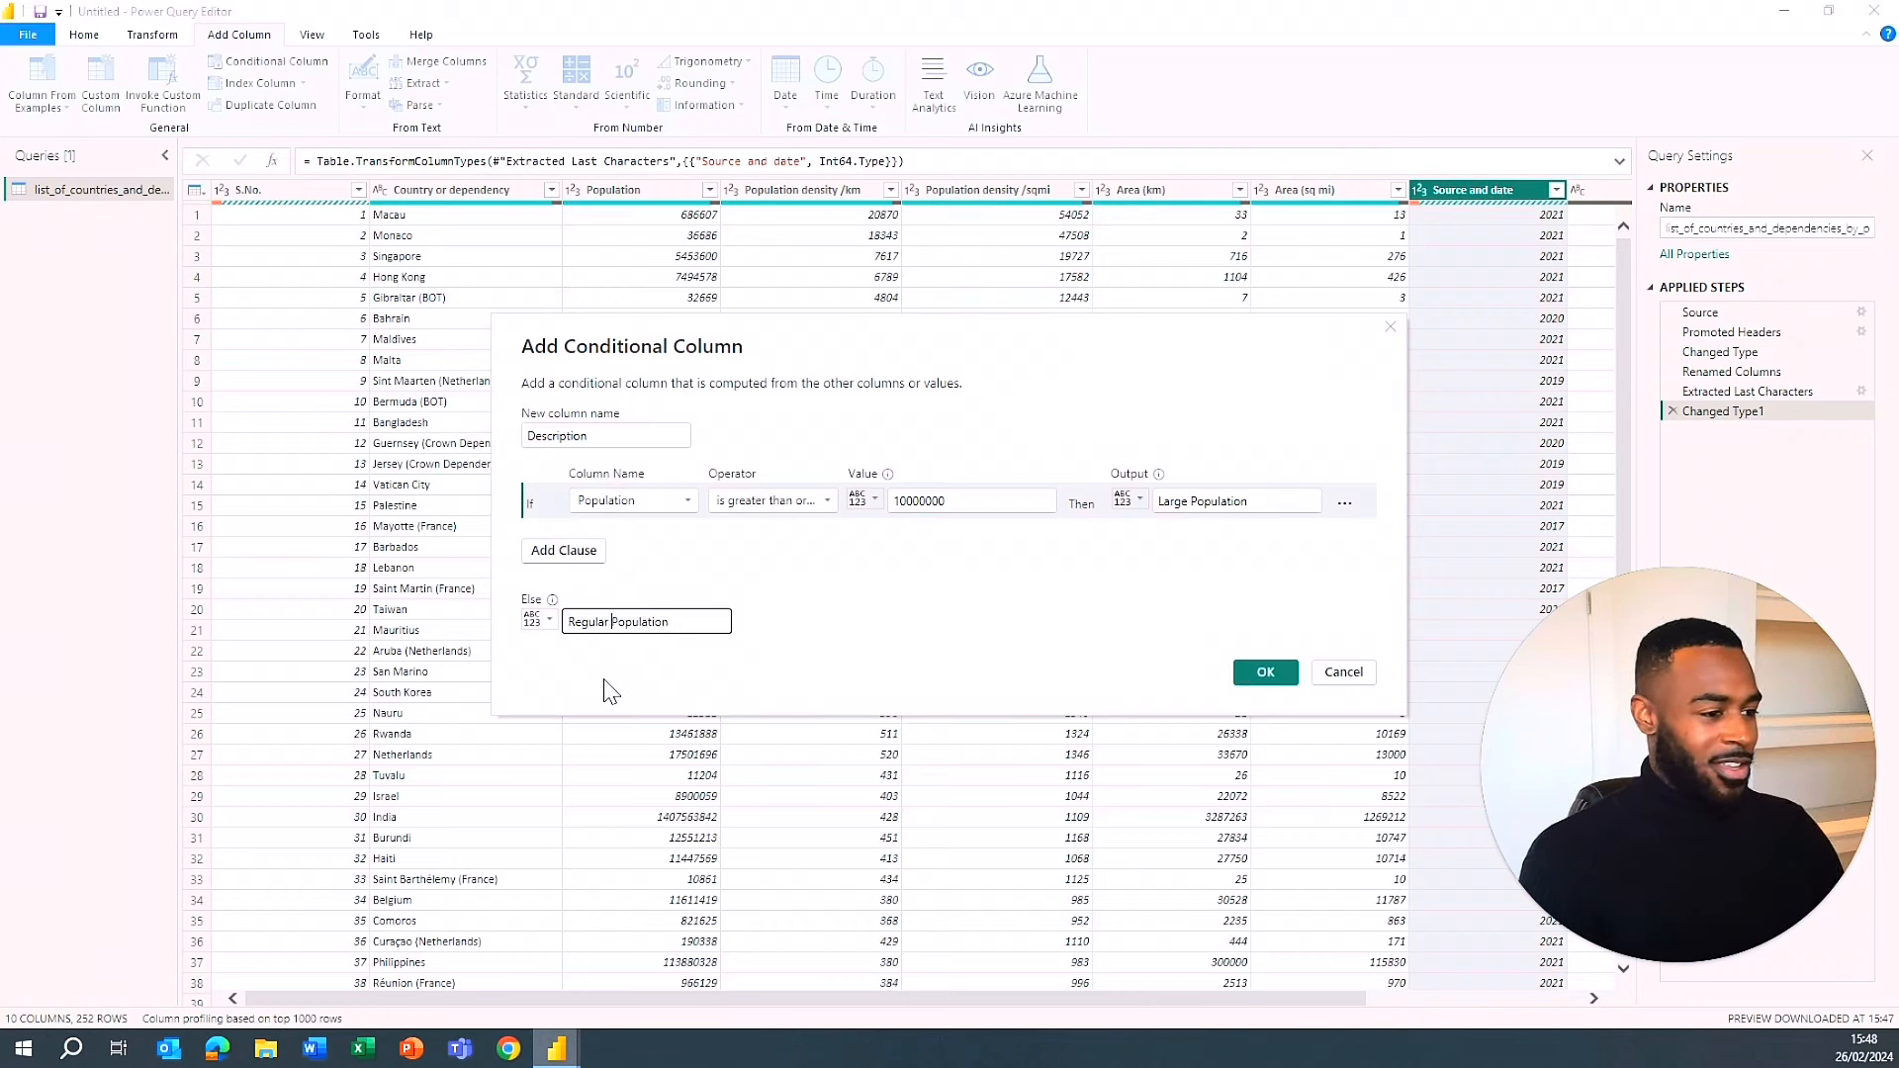
{"action": "left_click", "coordinate": [1266, 673]}
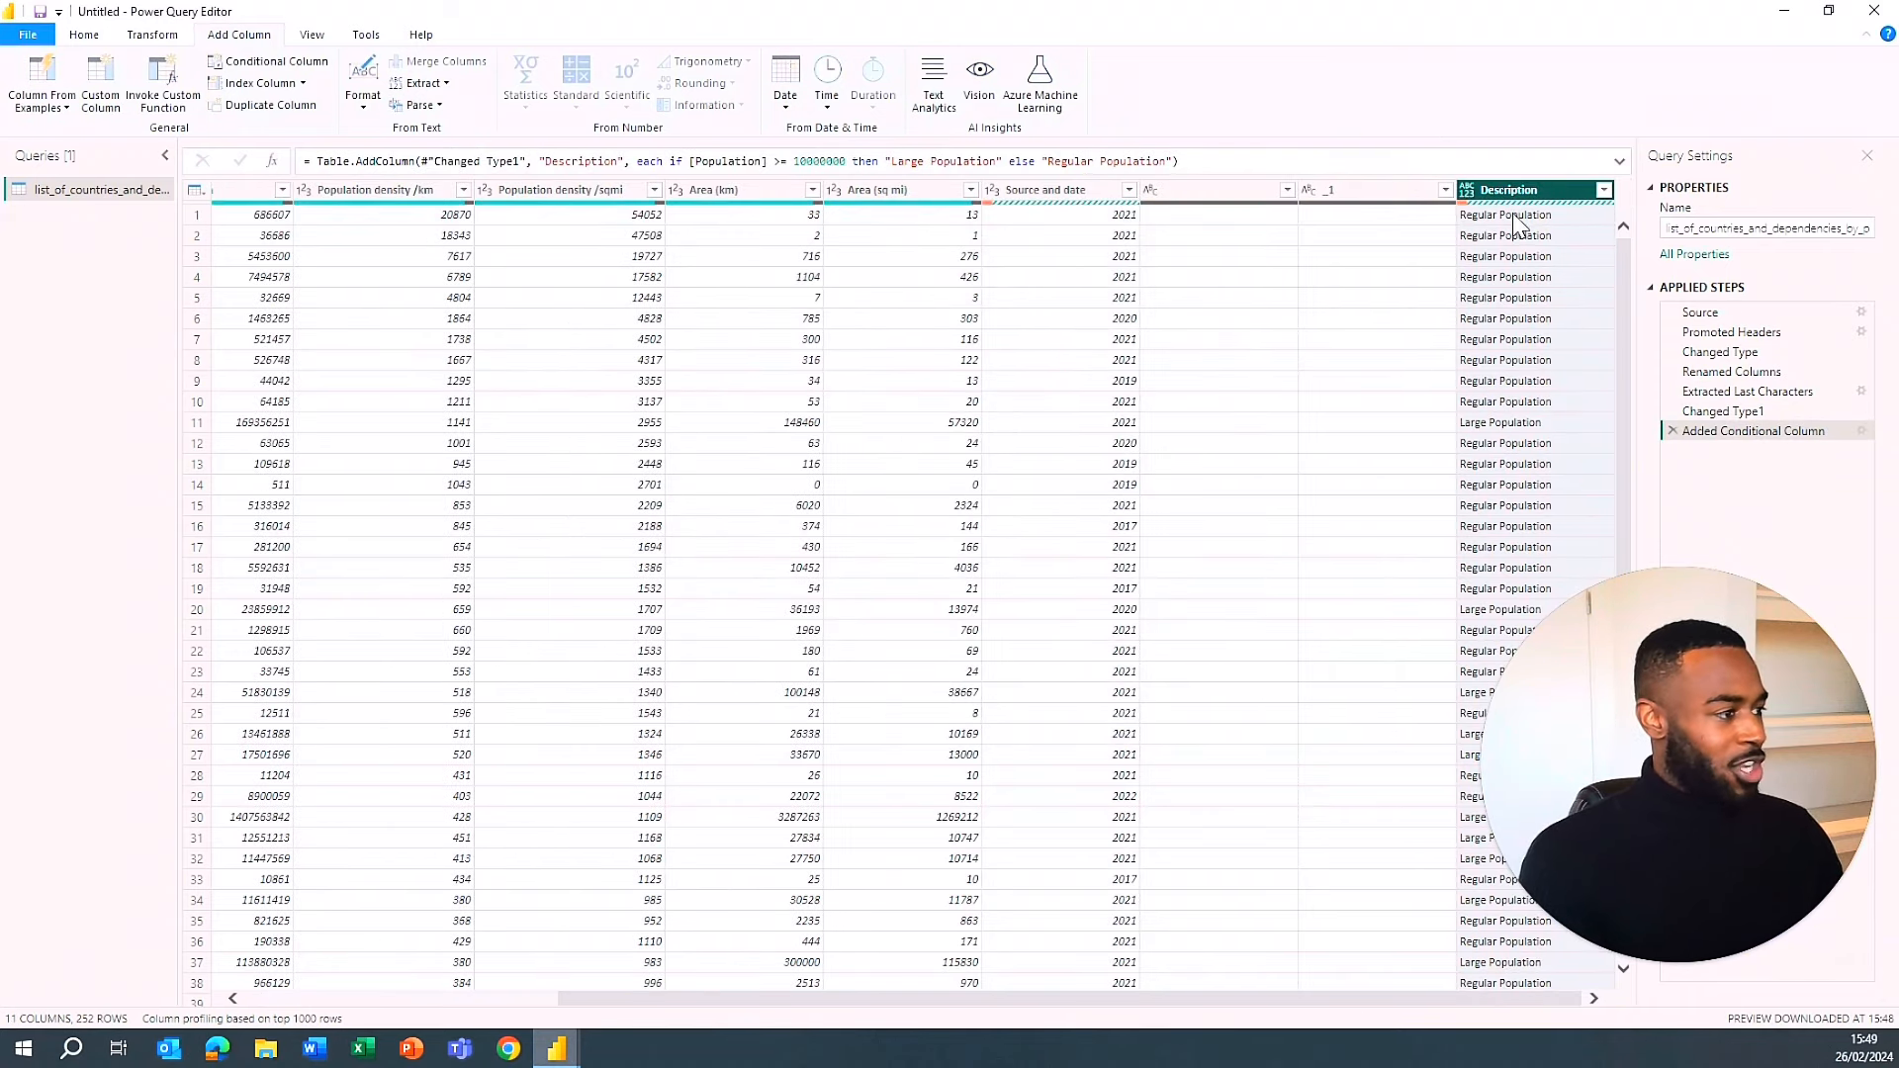
- Compare the Description values of several rows with their country names and population figures
{"action": "left_click", "coordinate": [1489, 425]}
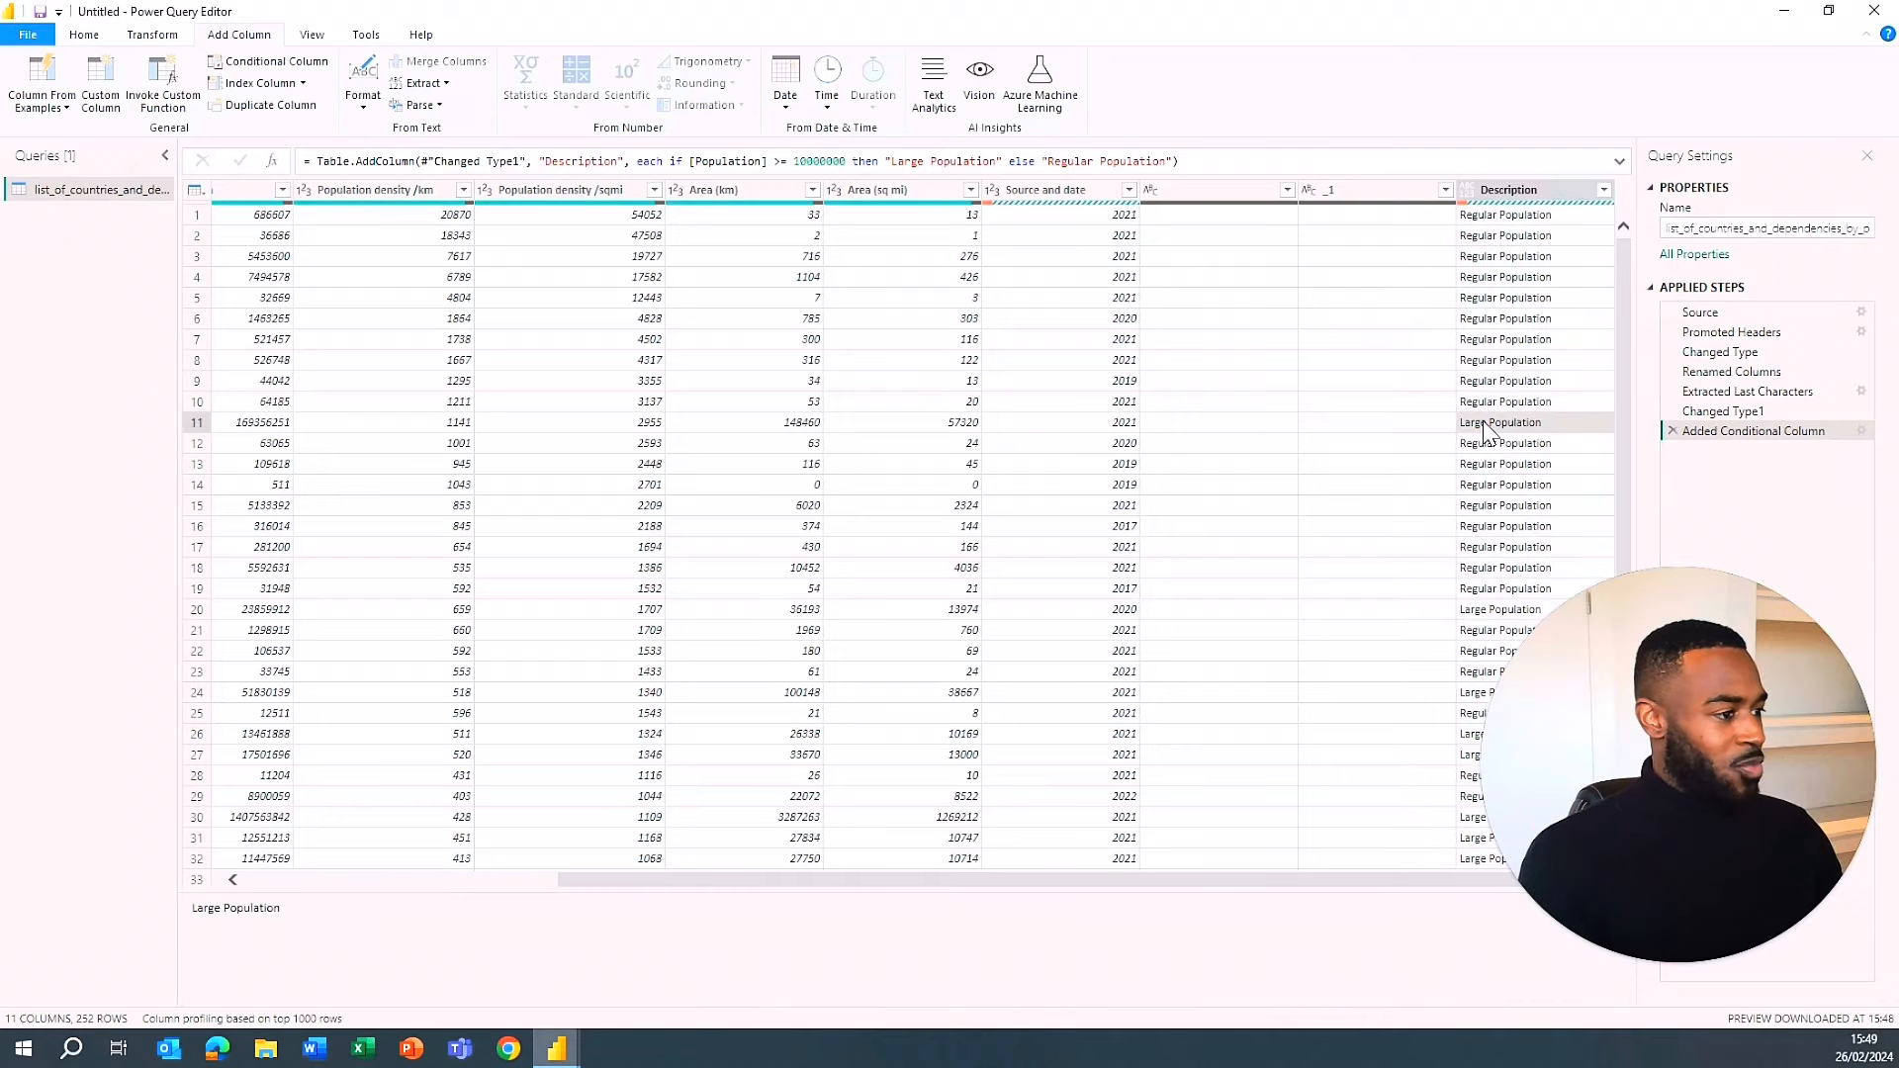
{"action": "left_click_drag", "start_coordinate": [1057, 883], "coordinate": [633, 887]}
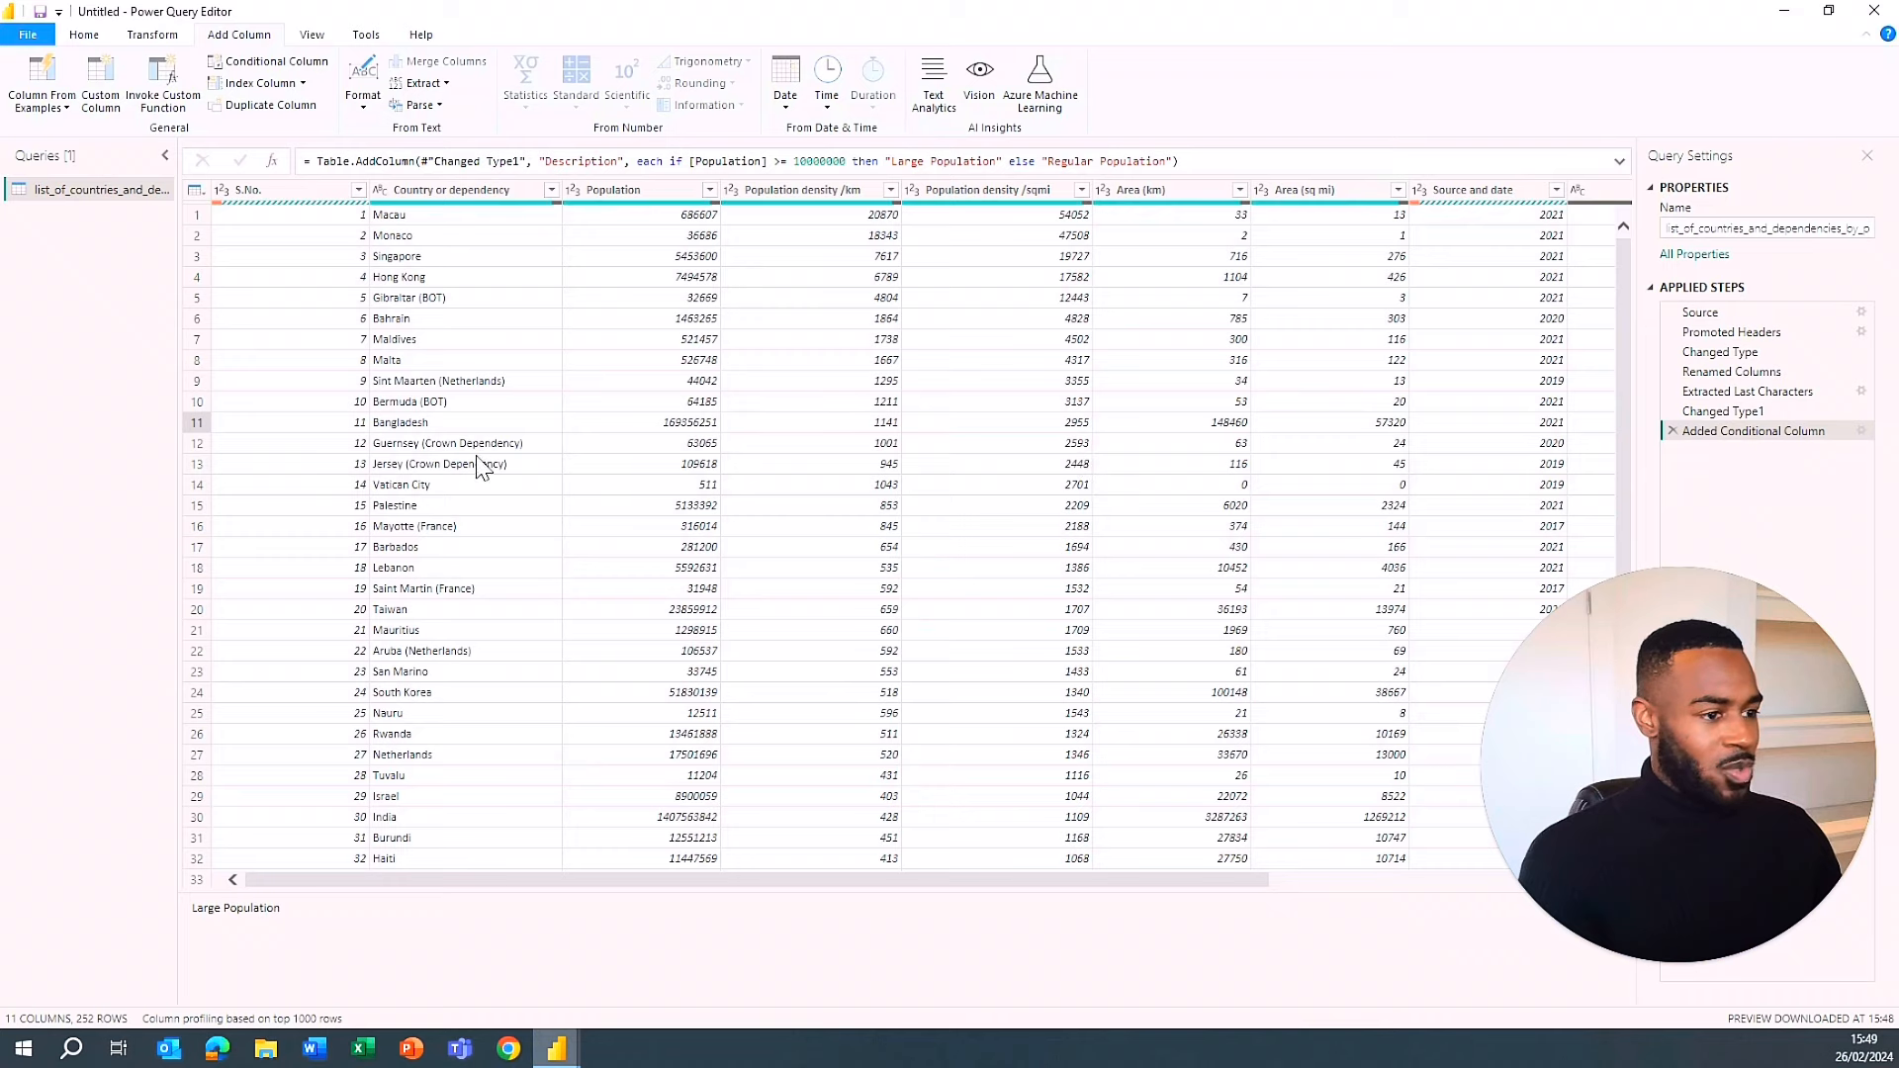
{"action": "left_click_drag", "start_coordinate": [955, 880], "coordinate": [1420, 887]}
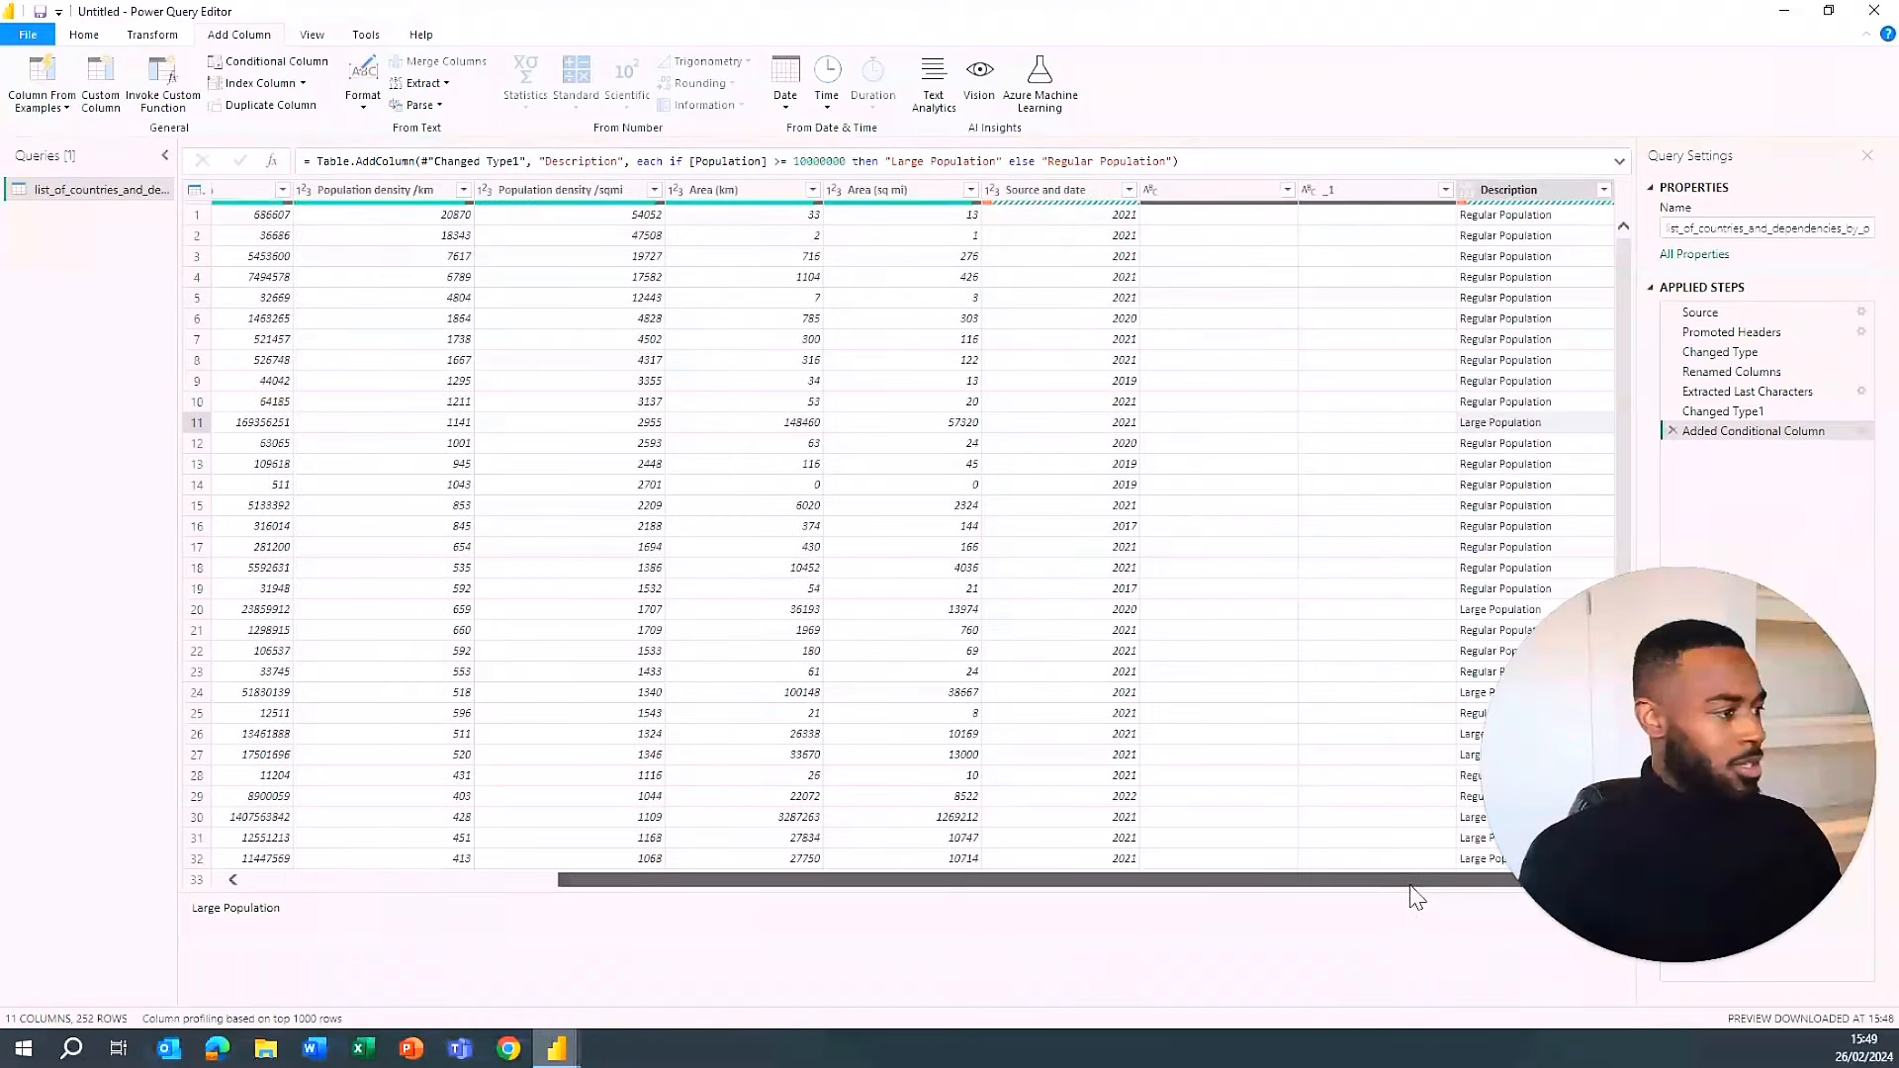
{"action": "left_click", "coordinate": [1254, 615]}
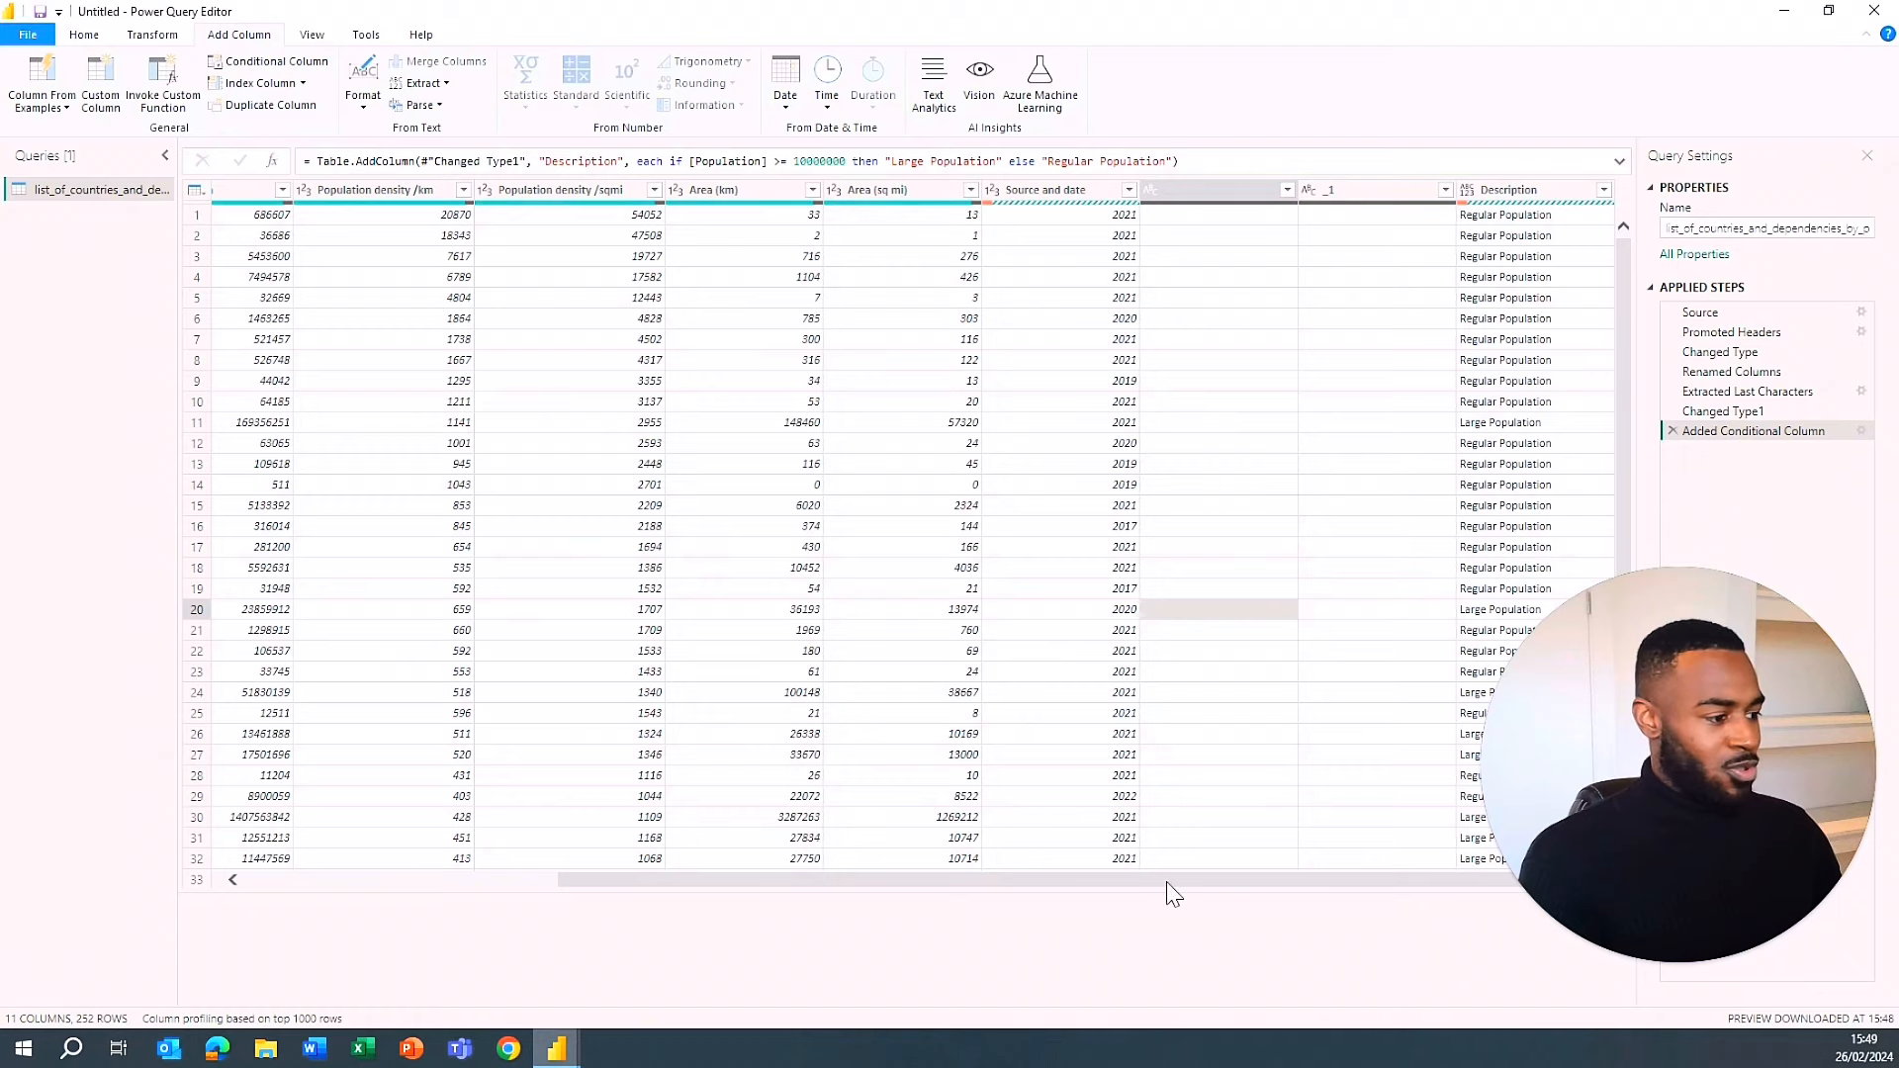
{"action": "left_click_drag", "start_coordinate": [1170, 883], "coordinate": [636, 903]}
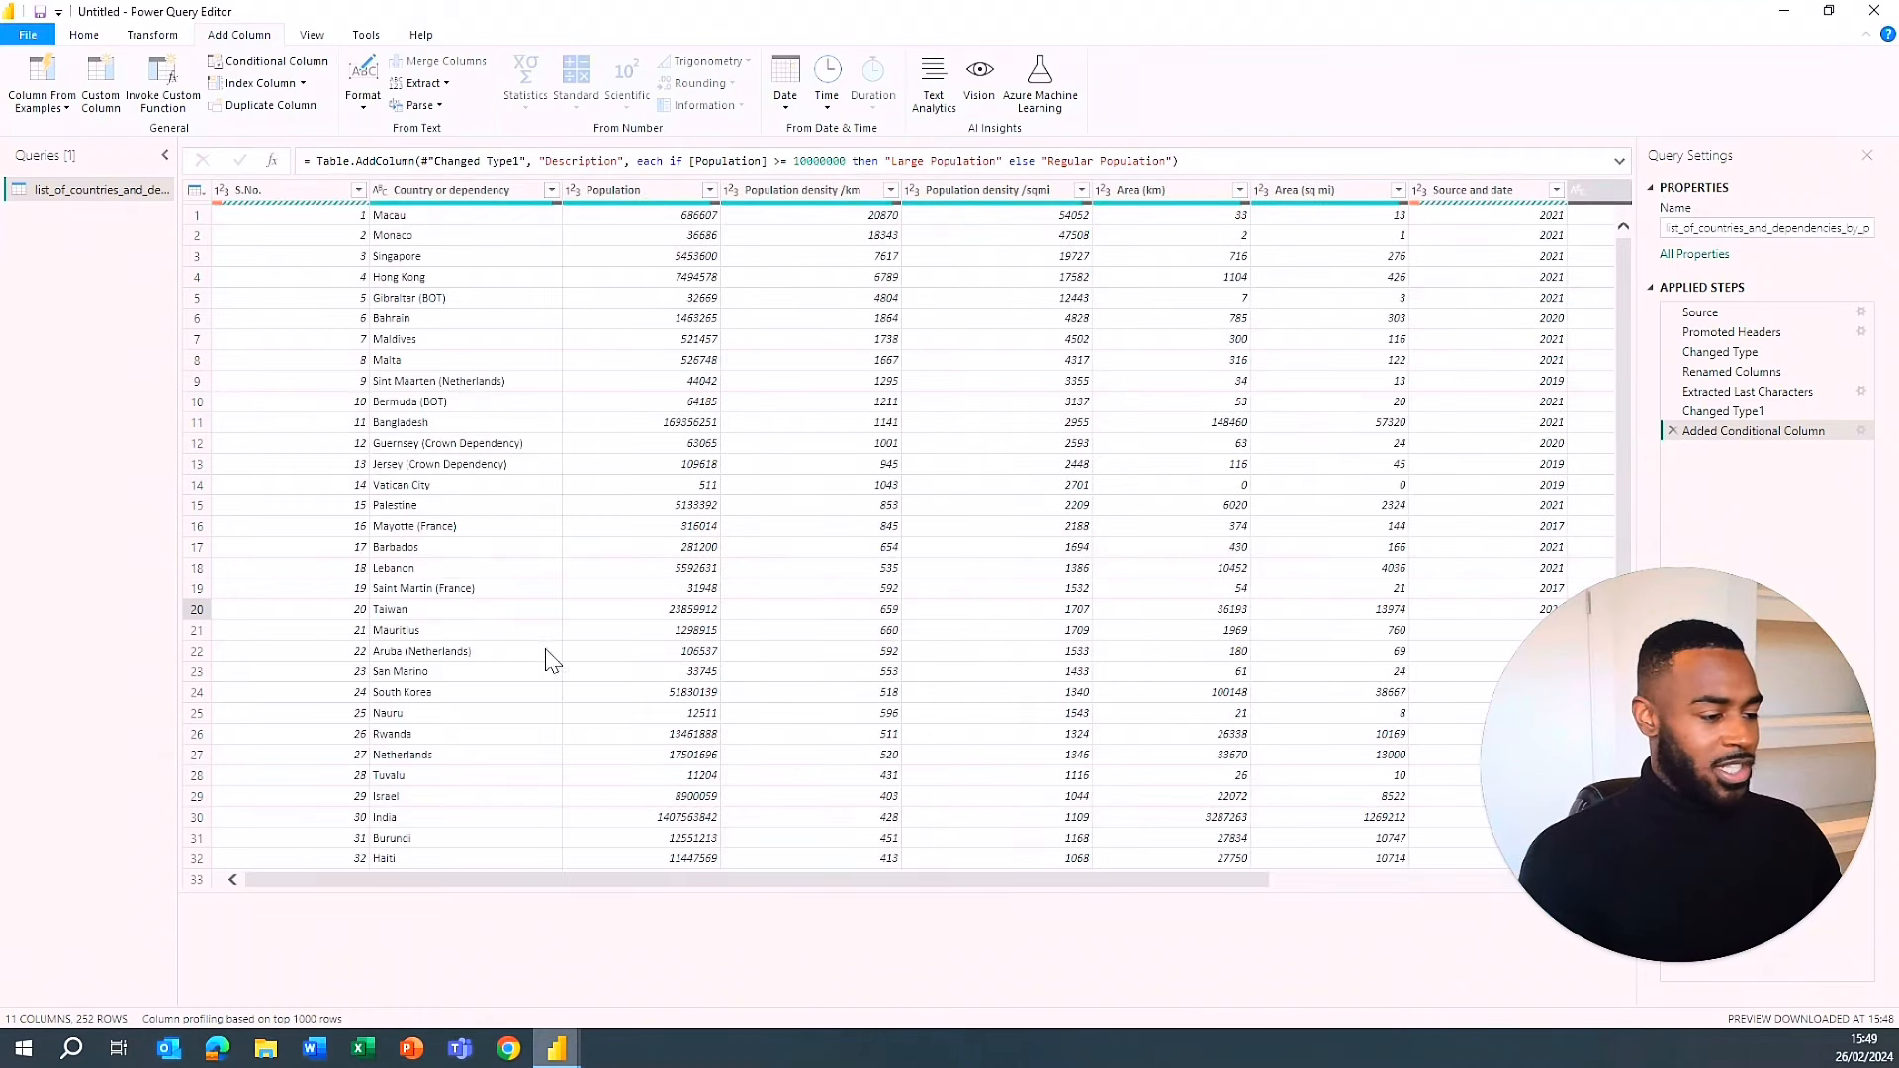
{"action": "left_click_drag", "start_coordinate": [781, 884], "coordinate": [1295, 895]}
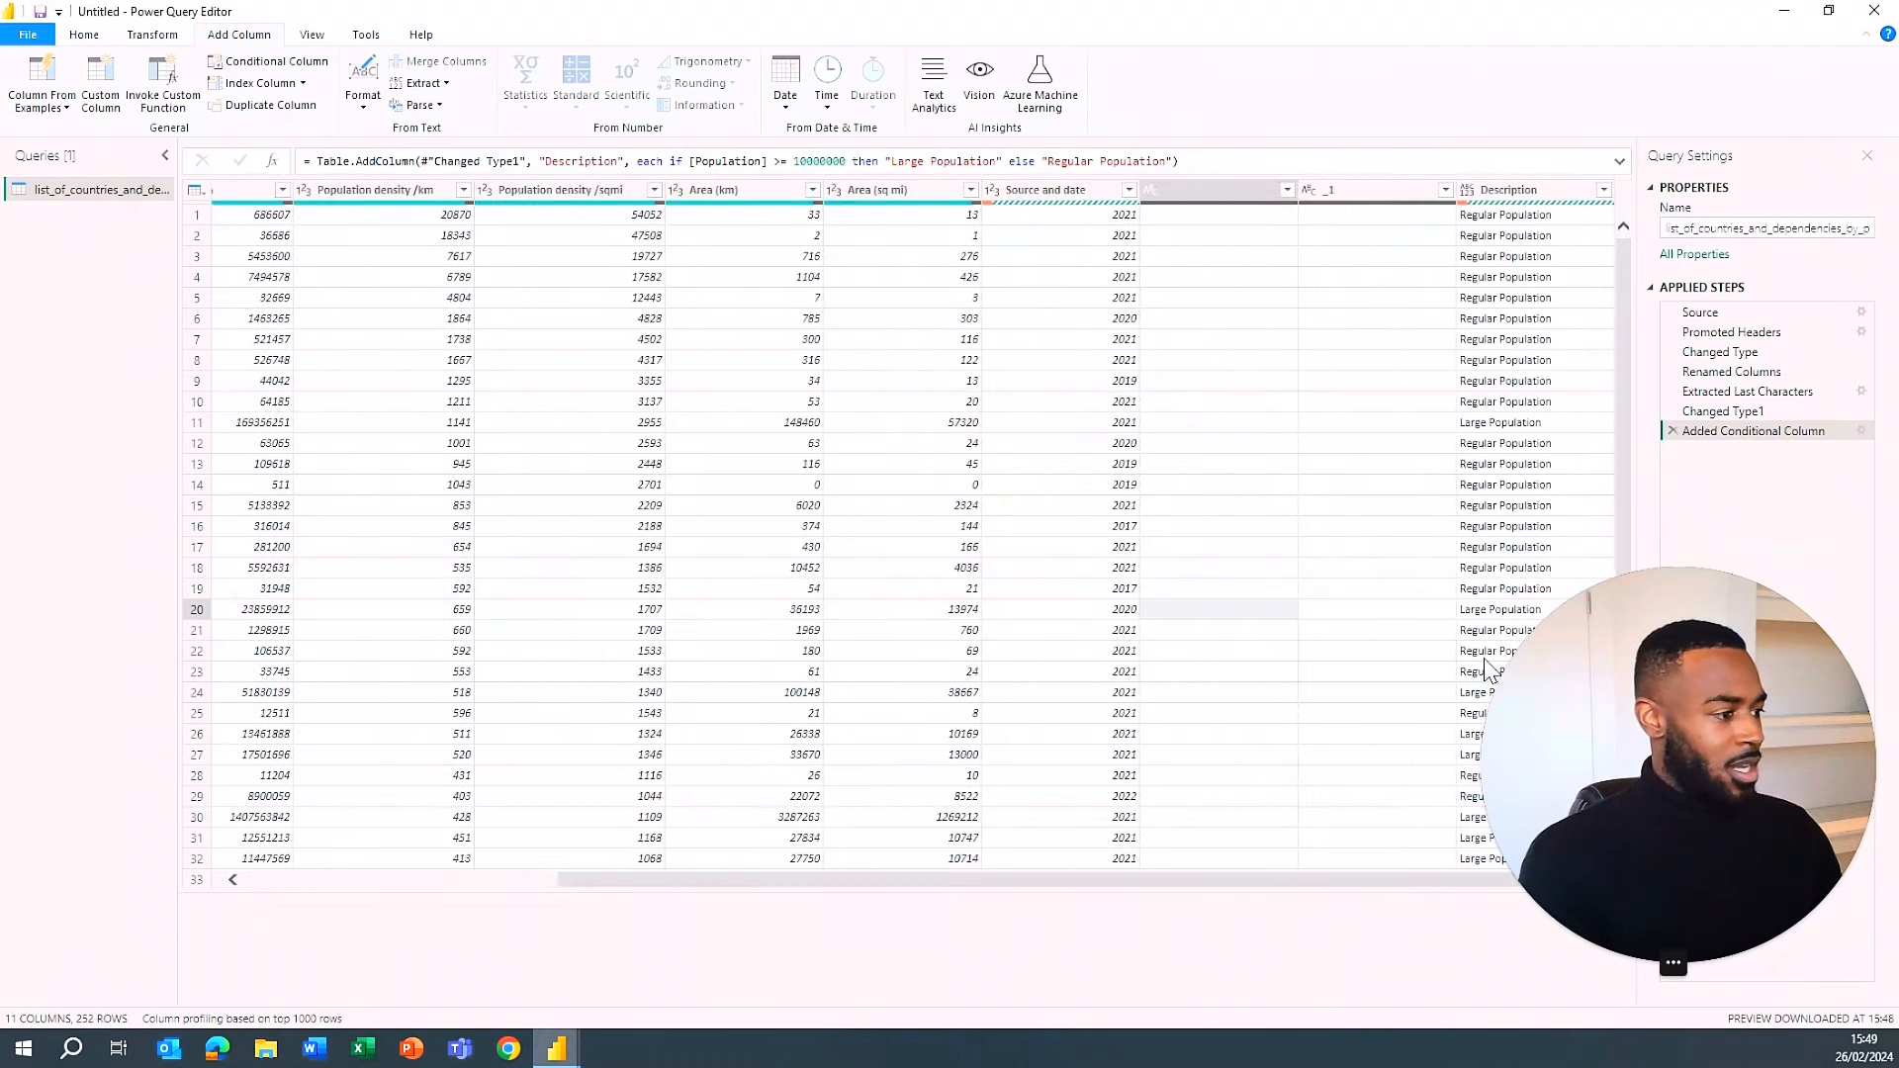
{"action": "left_click", "coordinate": [1463, 696]}
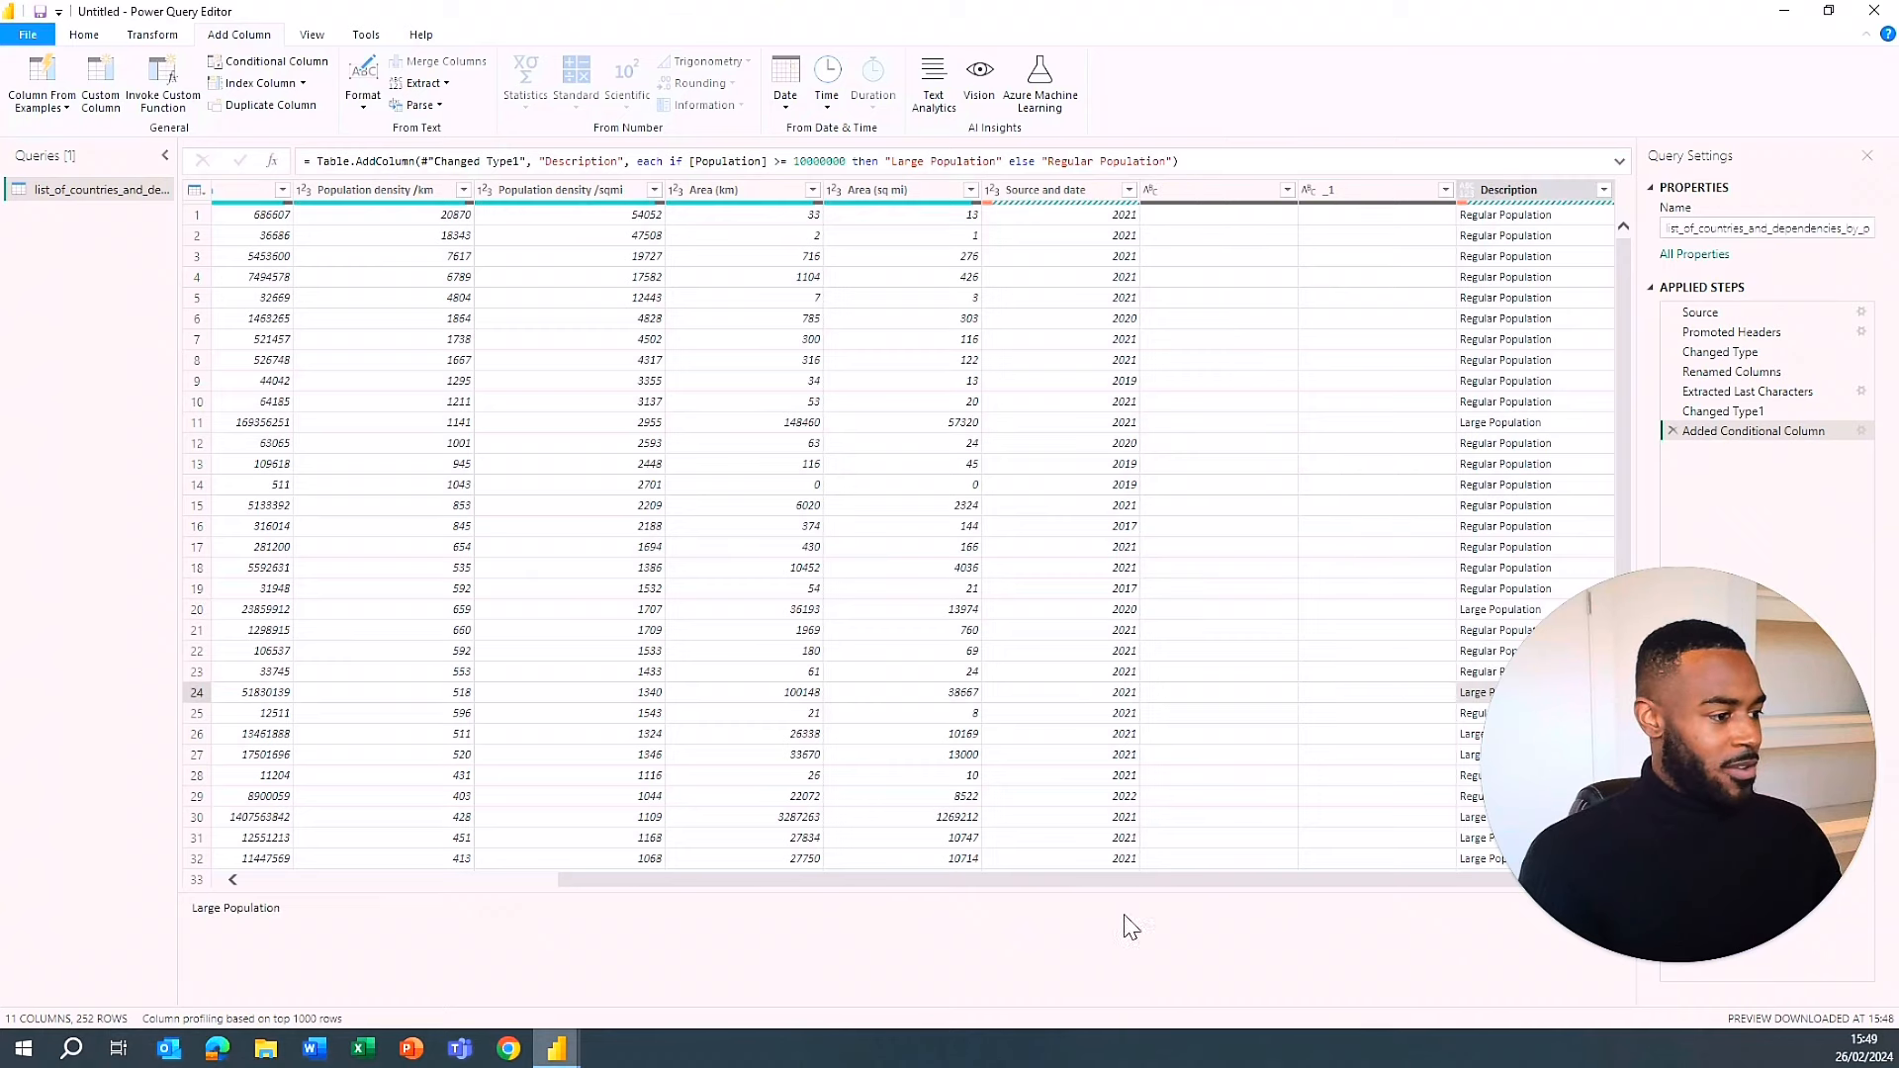
{"action": "left_click_drag", "start_coordinate": [1147, 887], "coordinate": [572, 916]}
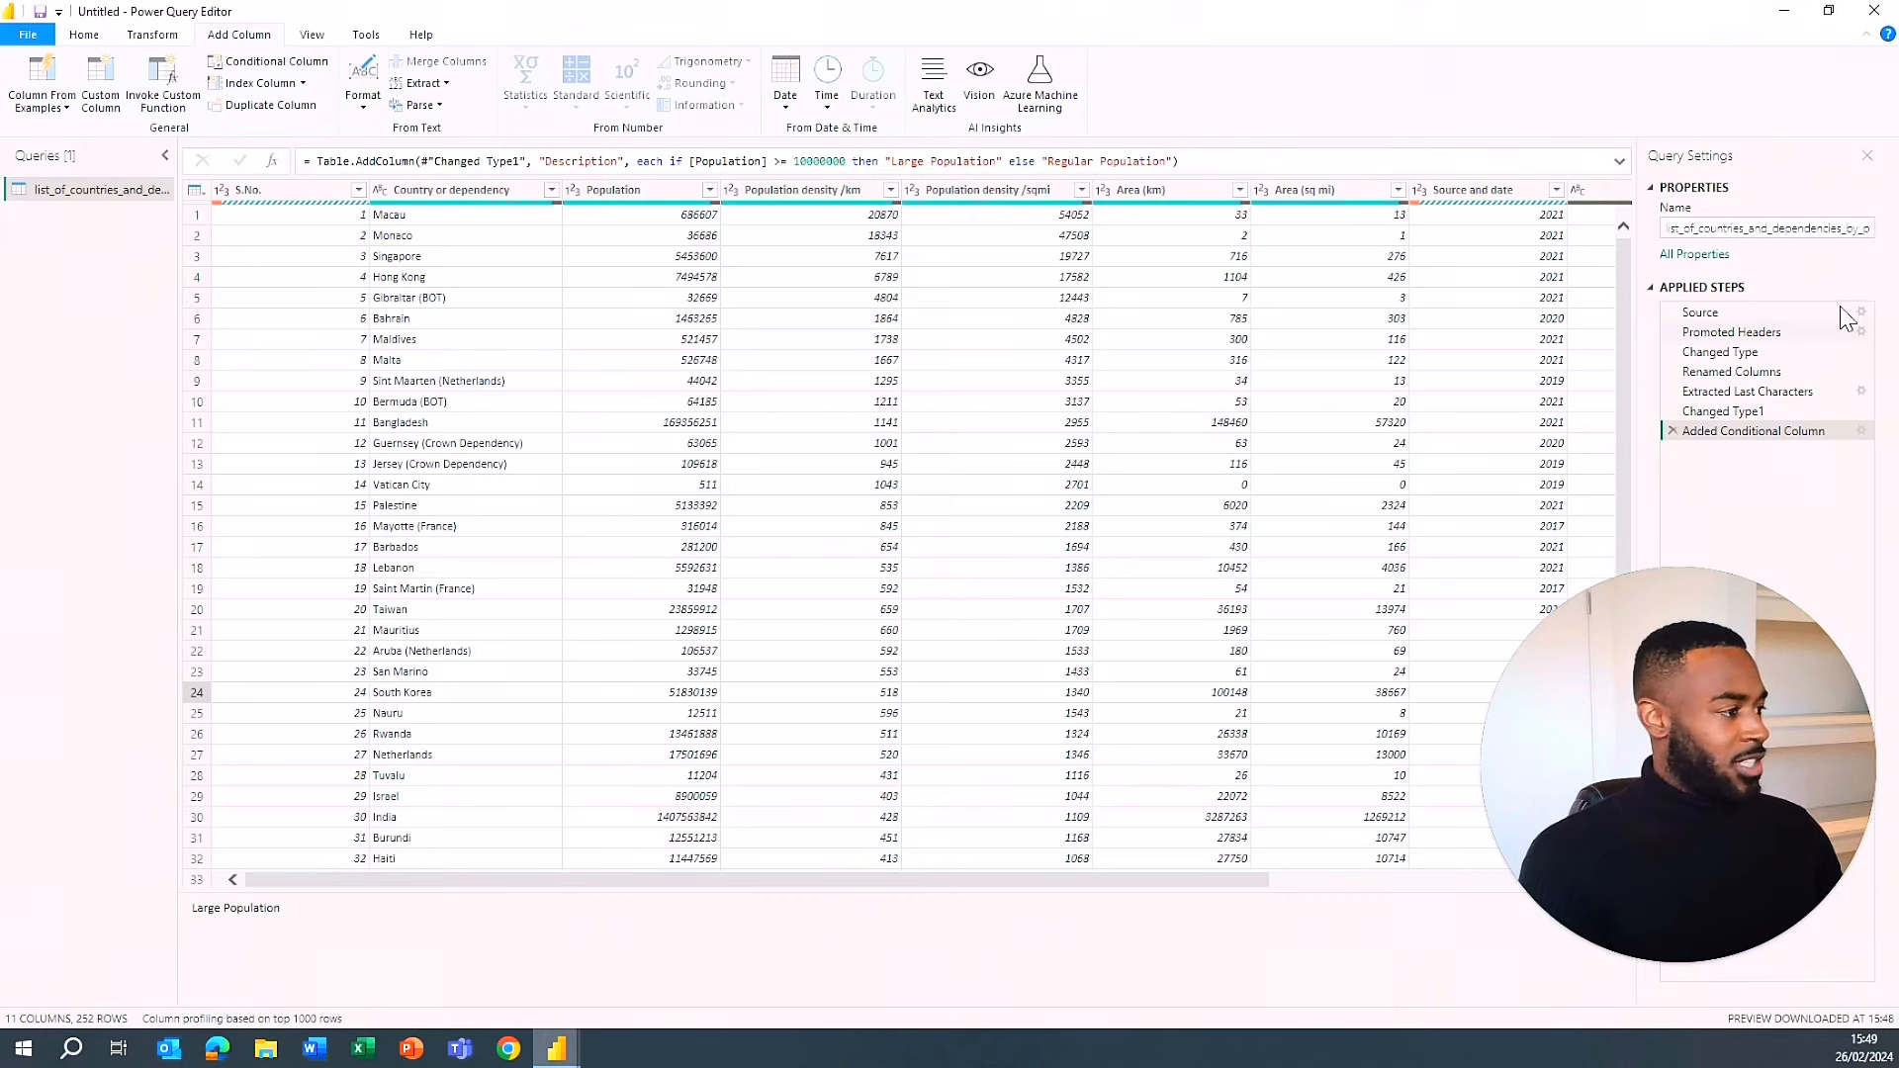
- Review the applied steps one after another, from Renamed Columns through Added Conditional Column
{"action": "left_click", "coordinate": [1775, 373]}
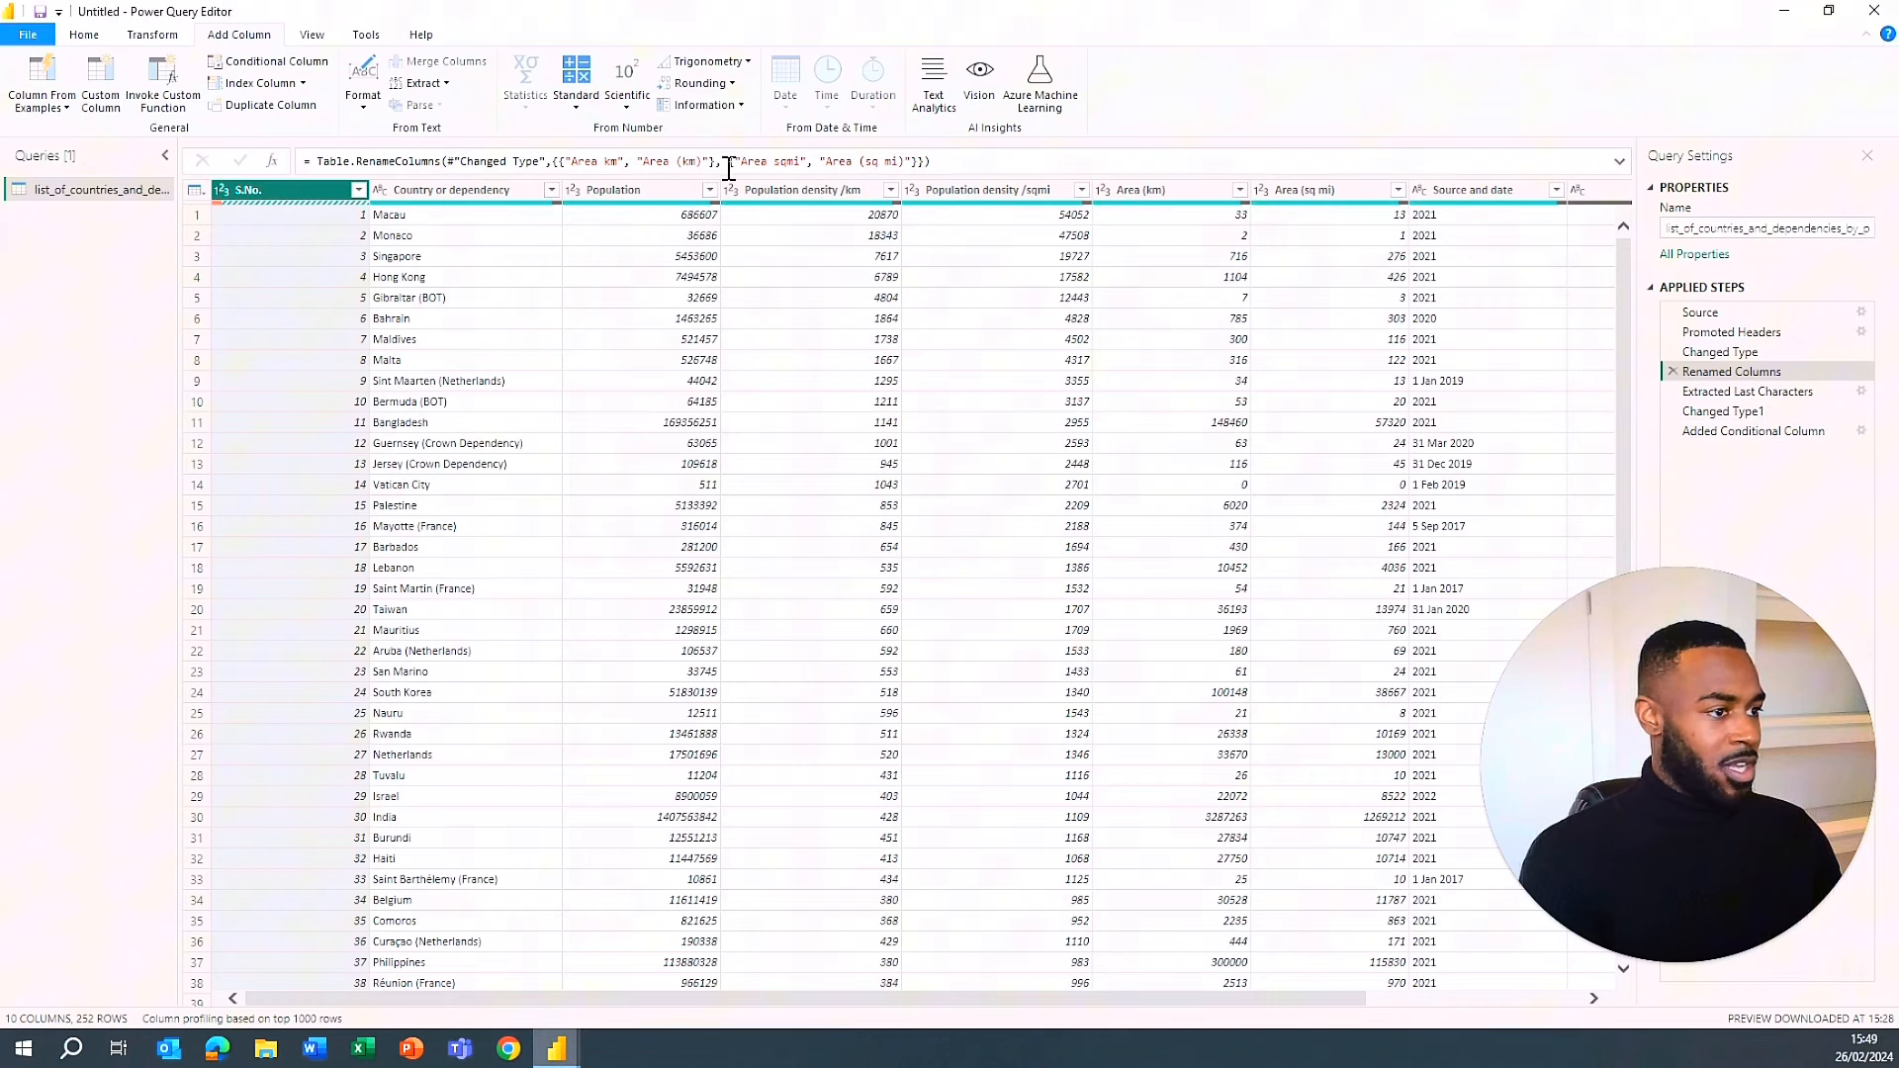
{"action": "left_click", "coordinate": [1693, 391]}
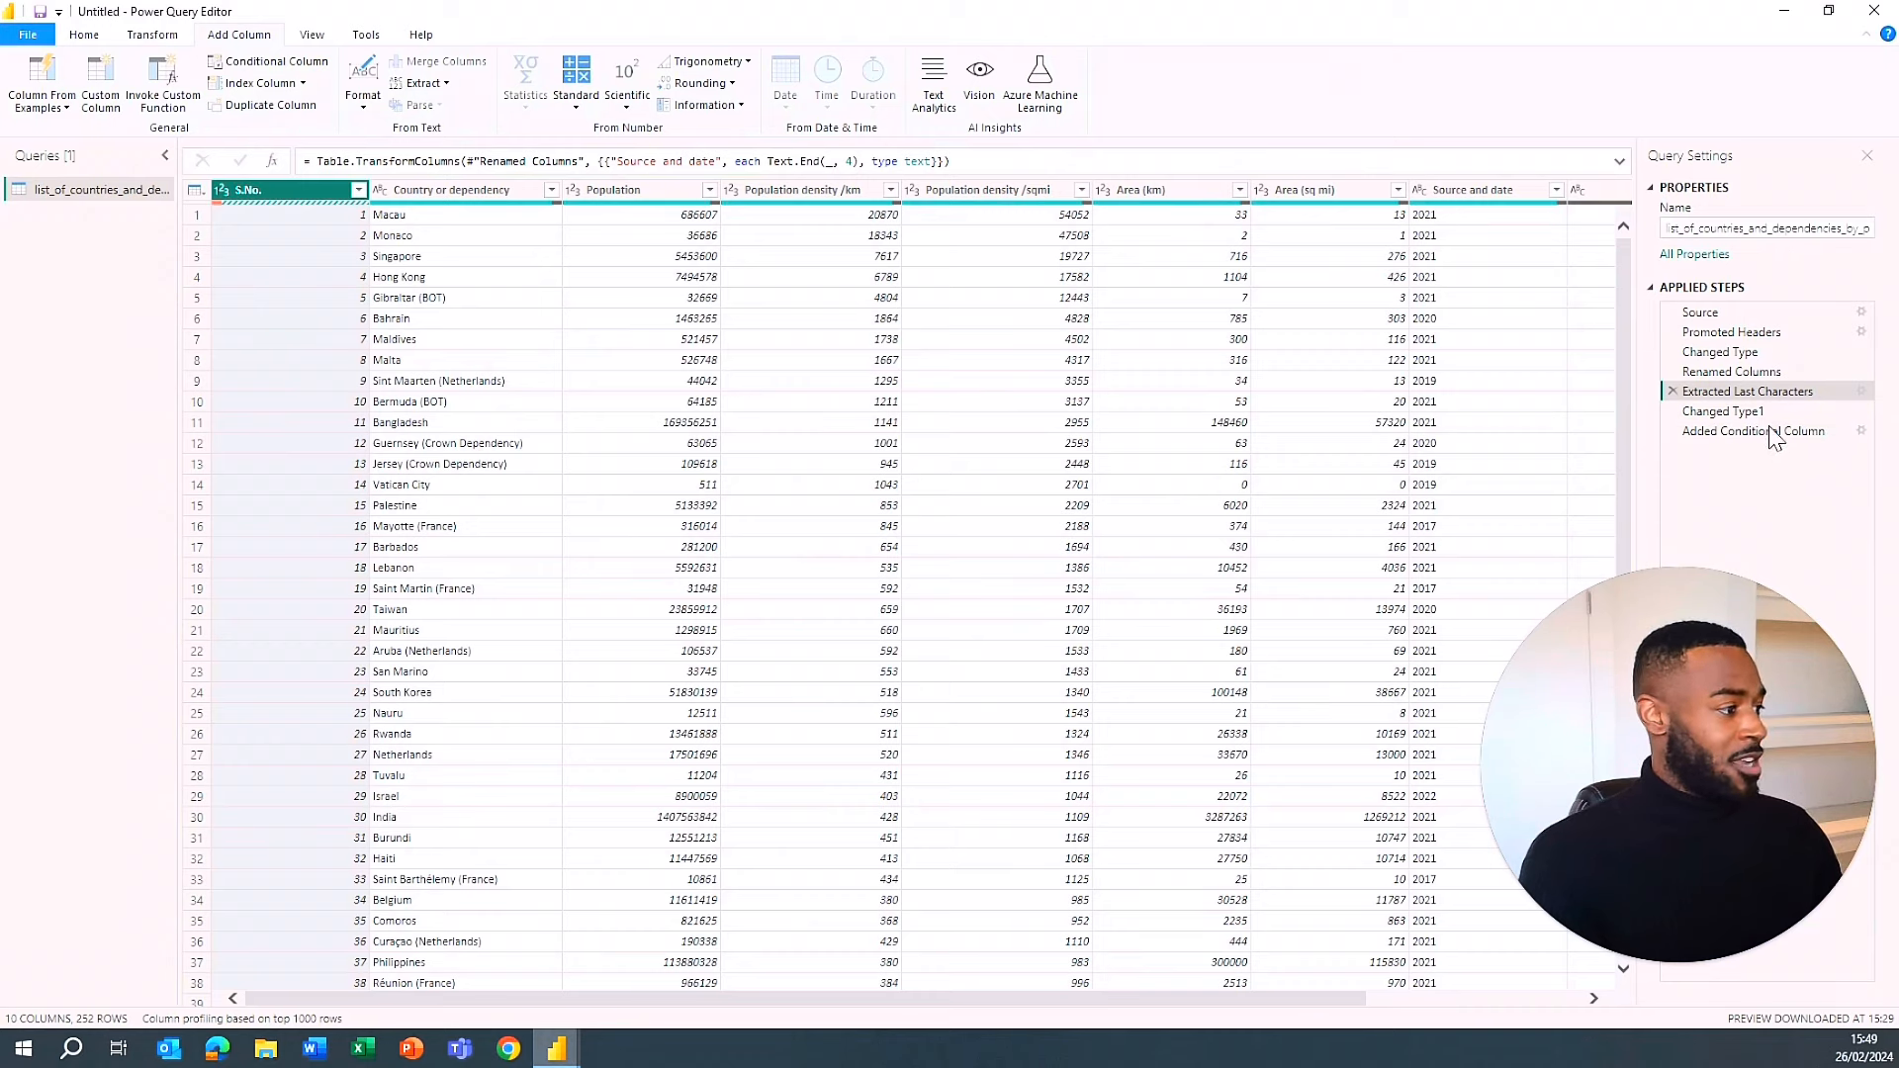
{"action": "left_click", "coordinate": [1741, 412]}
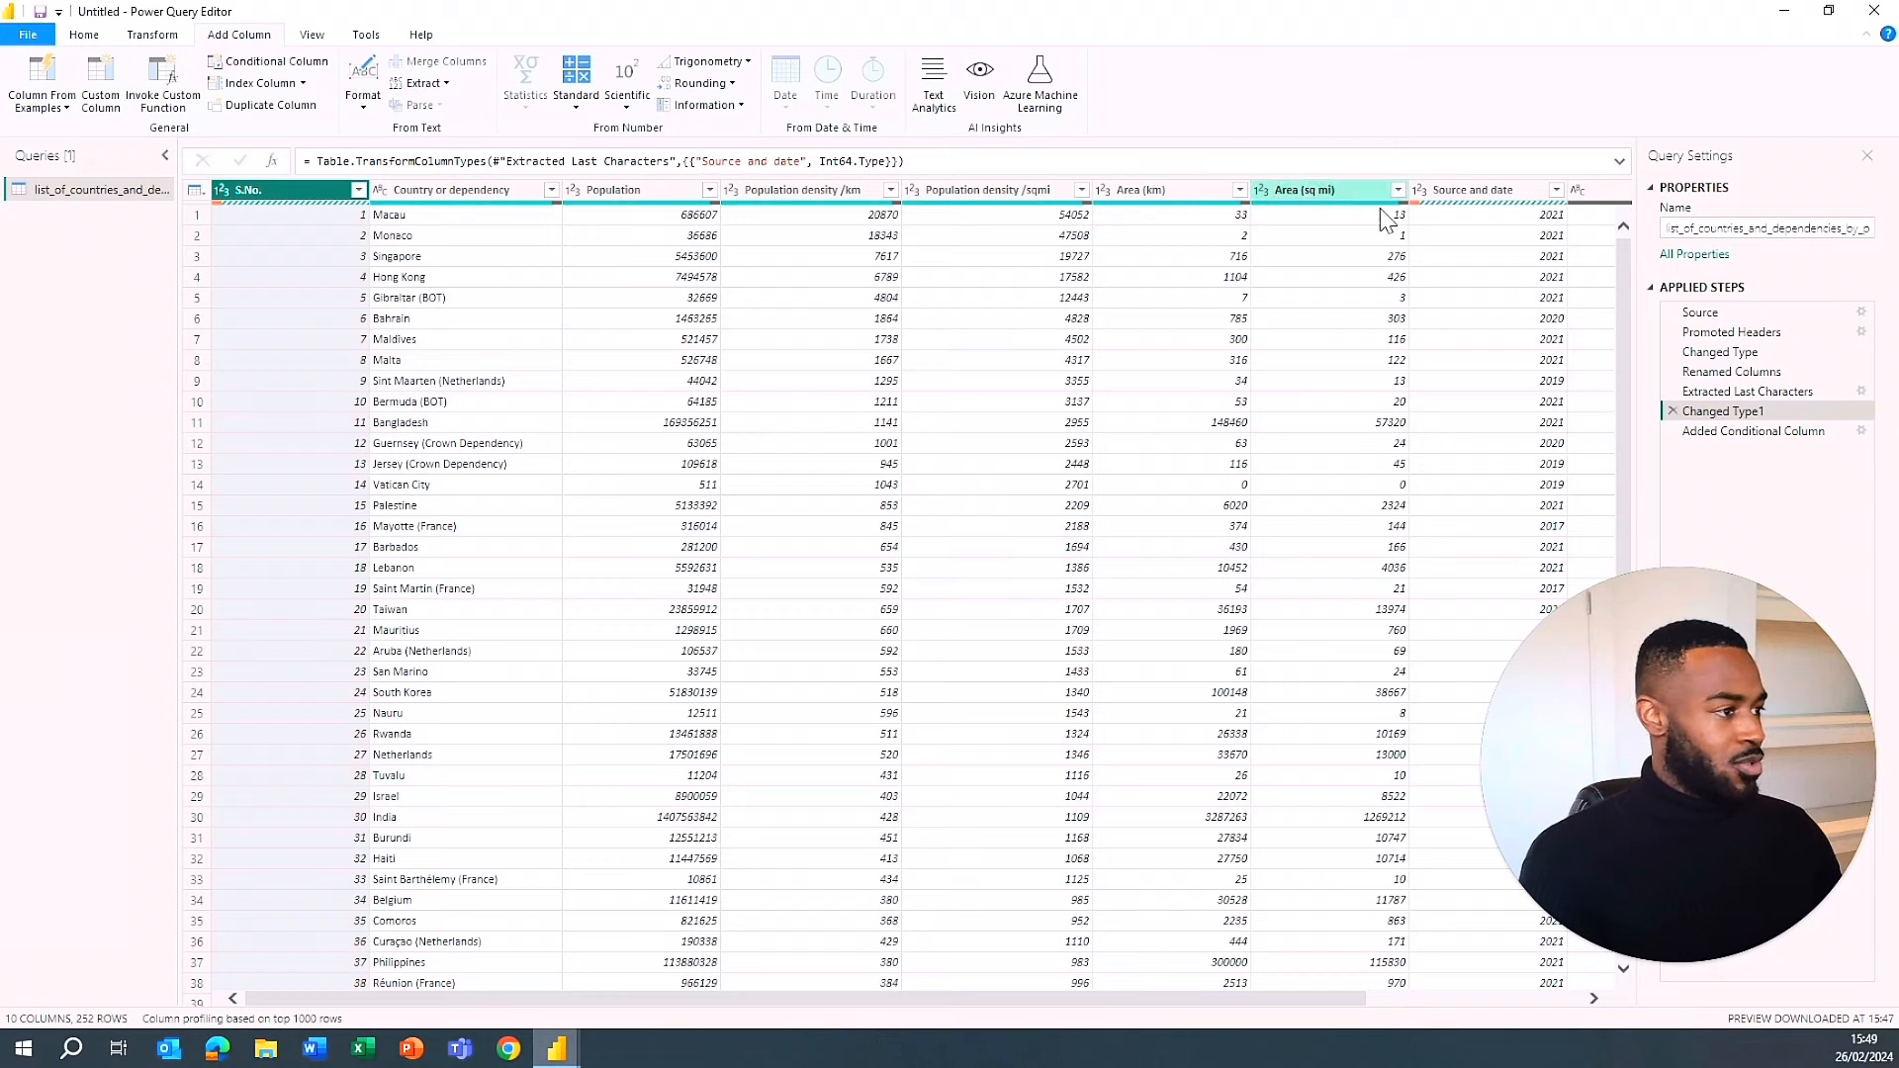
{"action": "left_click", "coordinate": [1758, 433]}
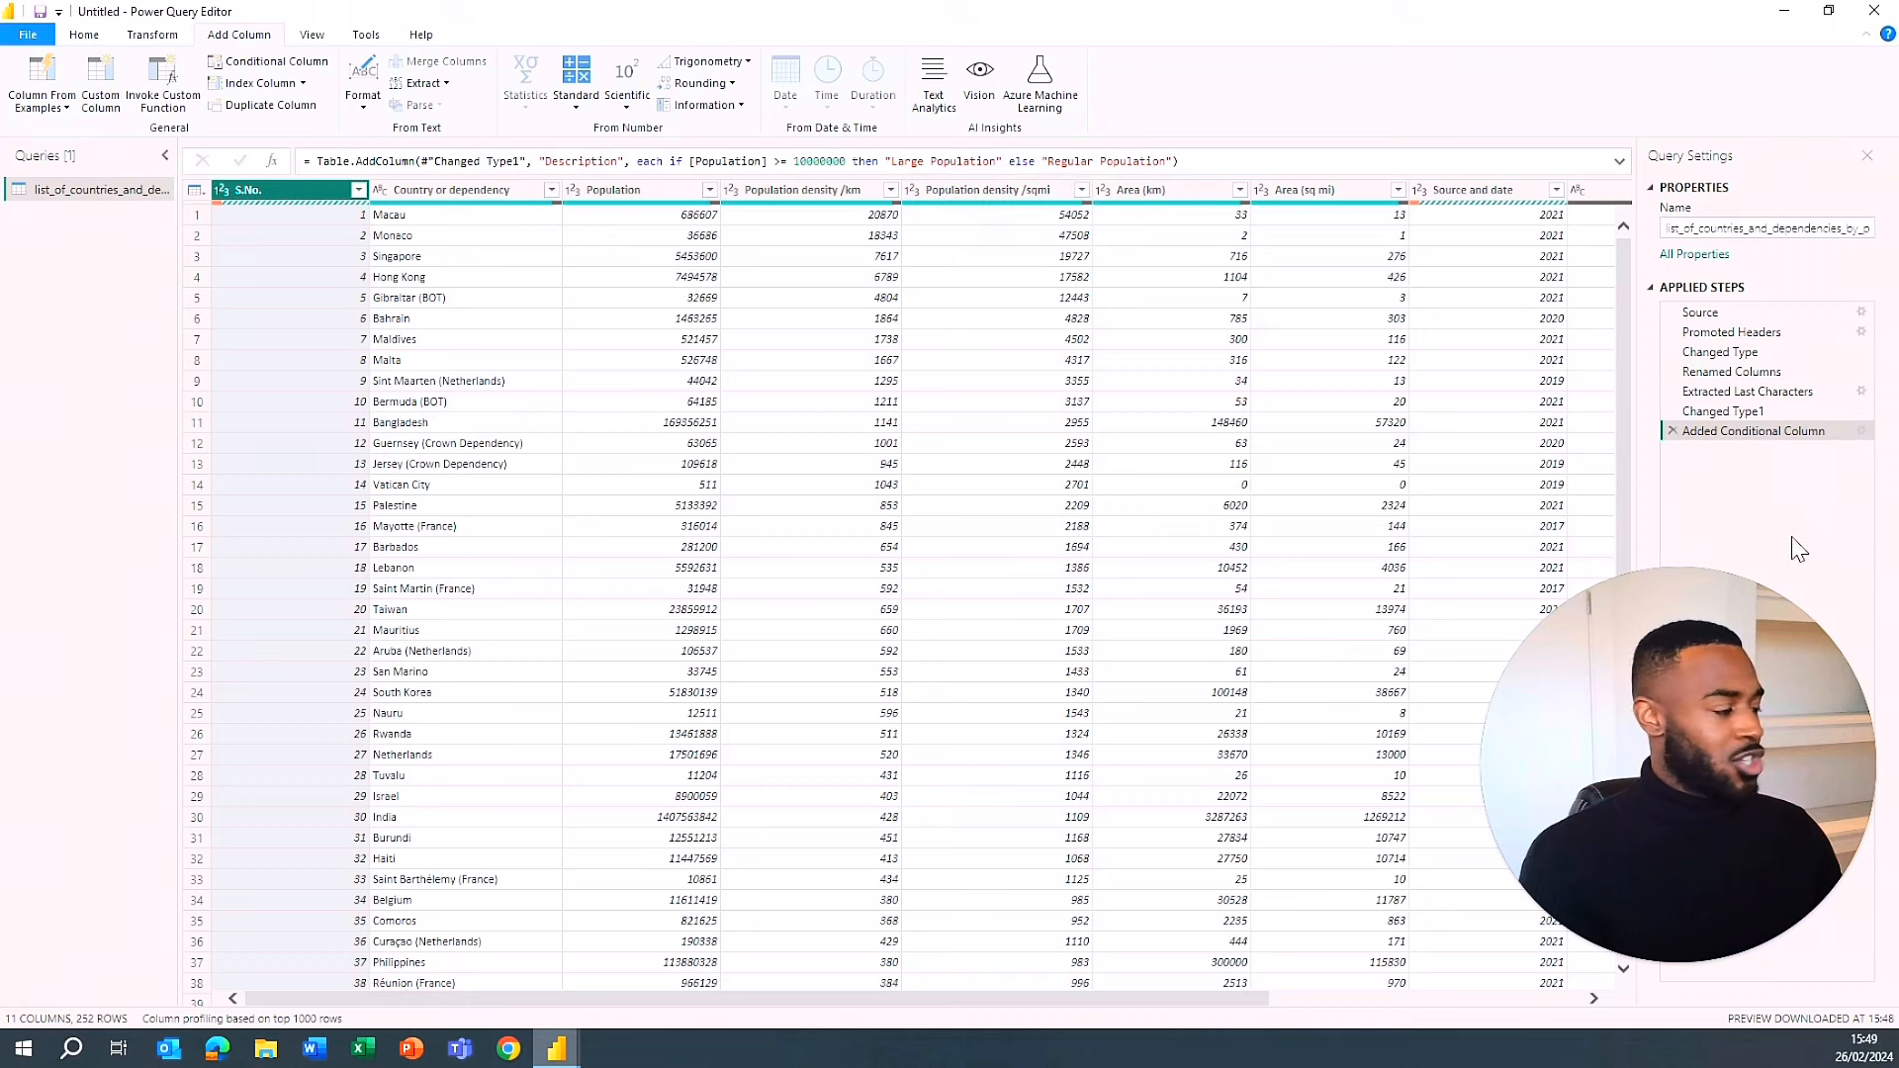
- Rename the Source and date column to "Source year"
{"action": "double_click", "coordinate": [1492, 192]}
{"action": "mouse_move", "coordinate": [1523, 195]}
{"action": "left_mouse_down"}
{"action": "mouse_move", "coordinate": [1499, 203]}
{"action": "mouse_move", "coordinate": [1515, 192]}
{"action": "left_mouse_up"}
{"action": "type", "text": "y"}
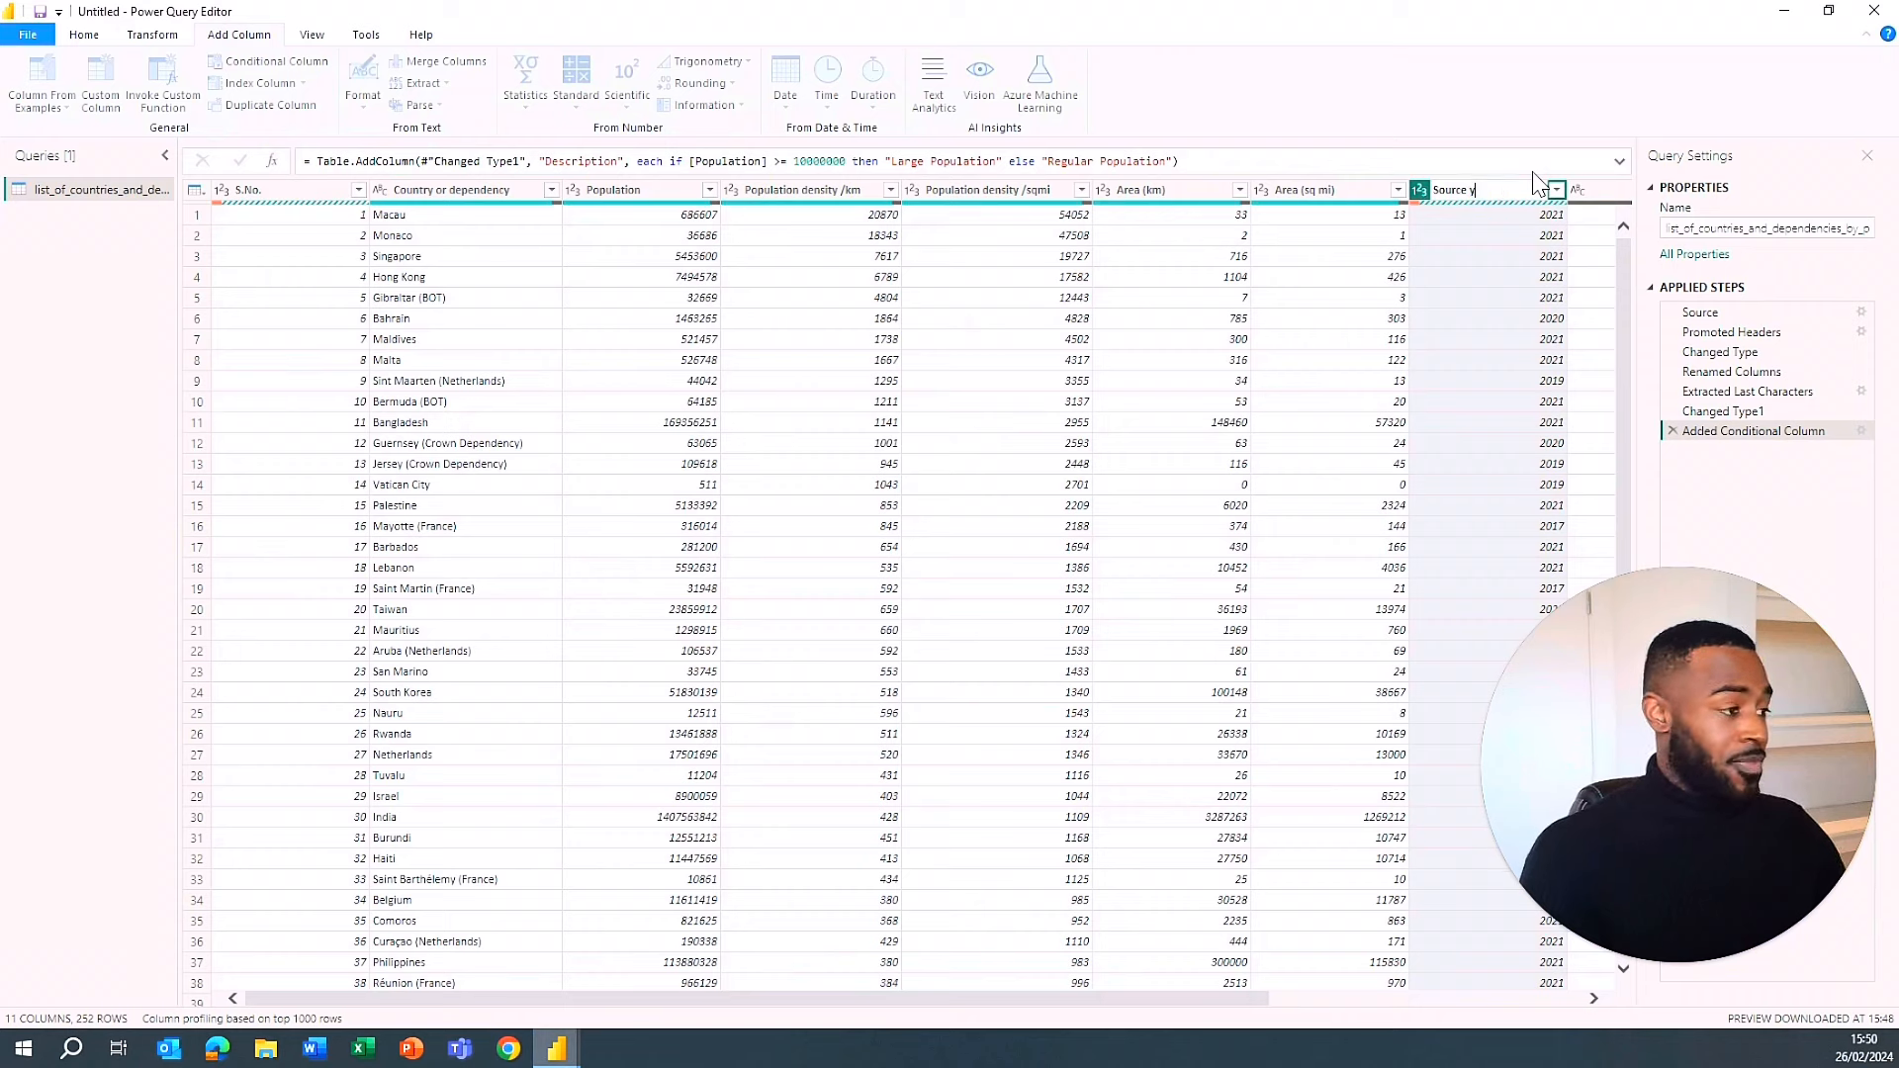
{"action": "type", "text": "ear"}
{"action": "key", "text": "Return"}
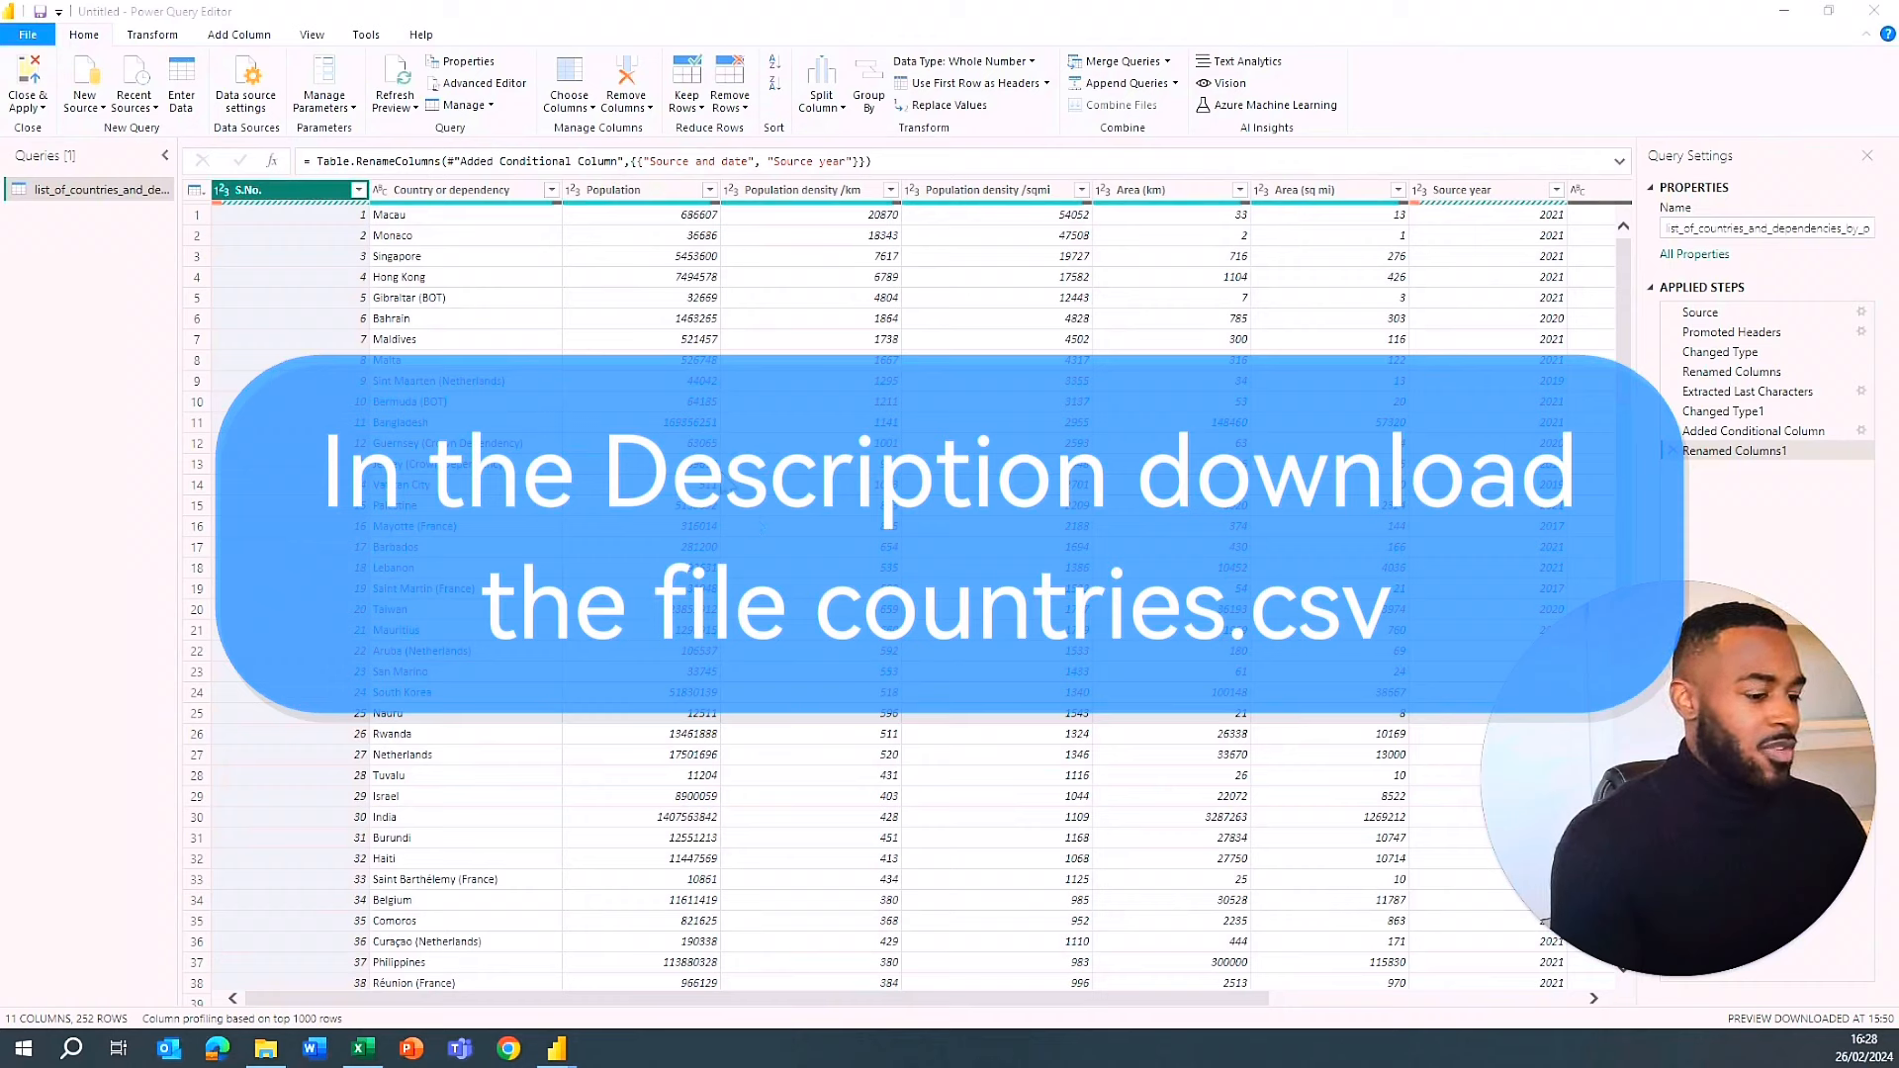
- Switch to Excel to inspect the columns of countries.csv and close the workbook
{"action": "left_click", "coordinate": [363, 1050]}
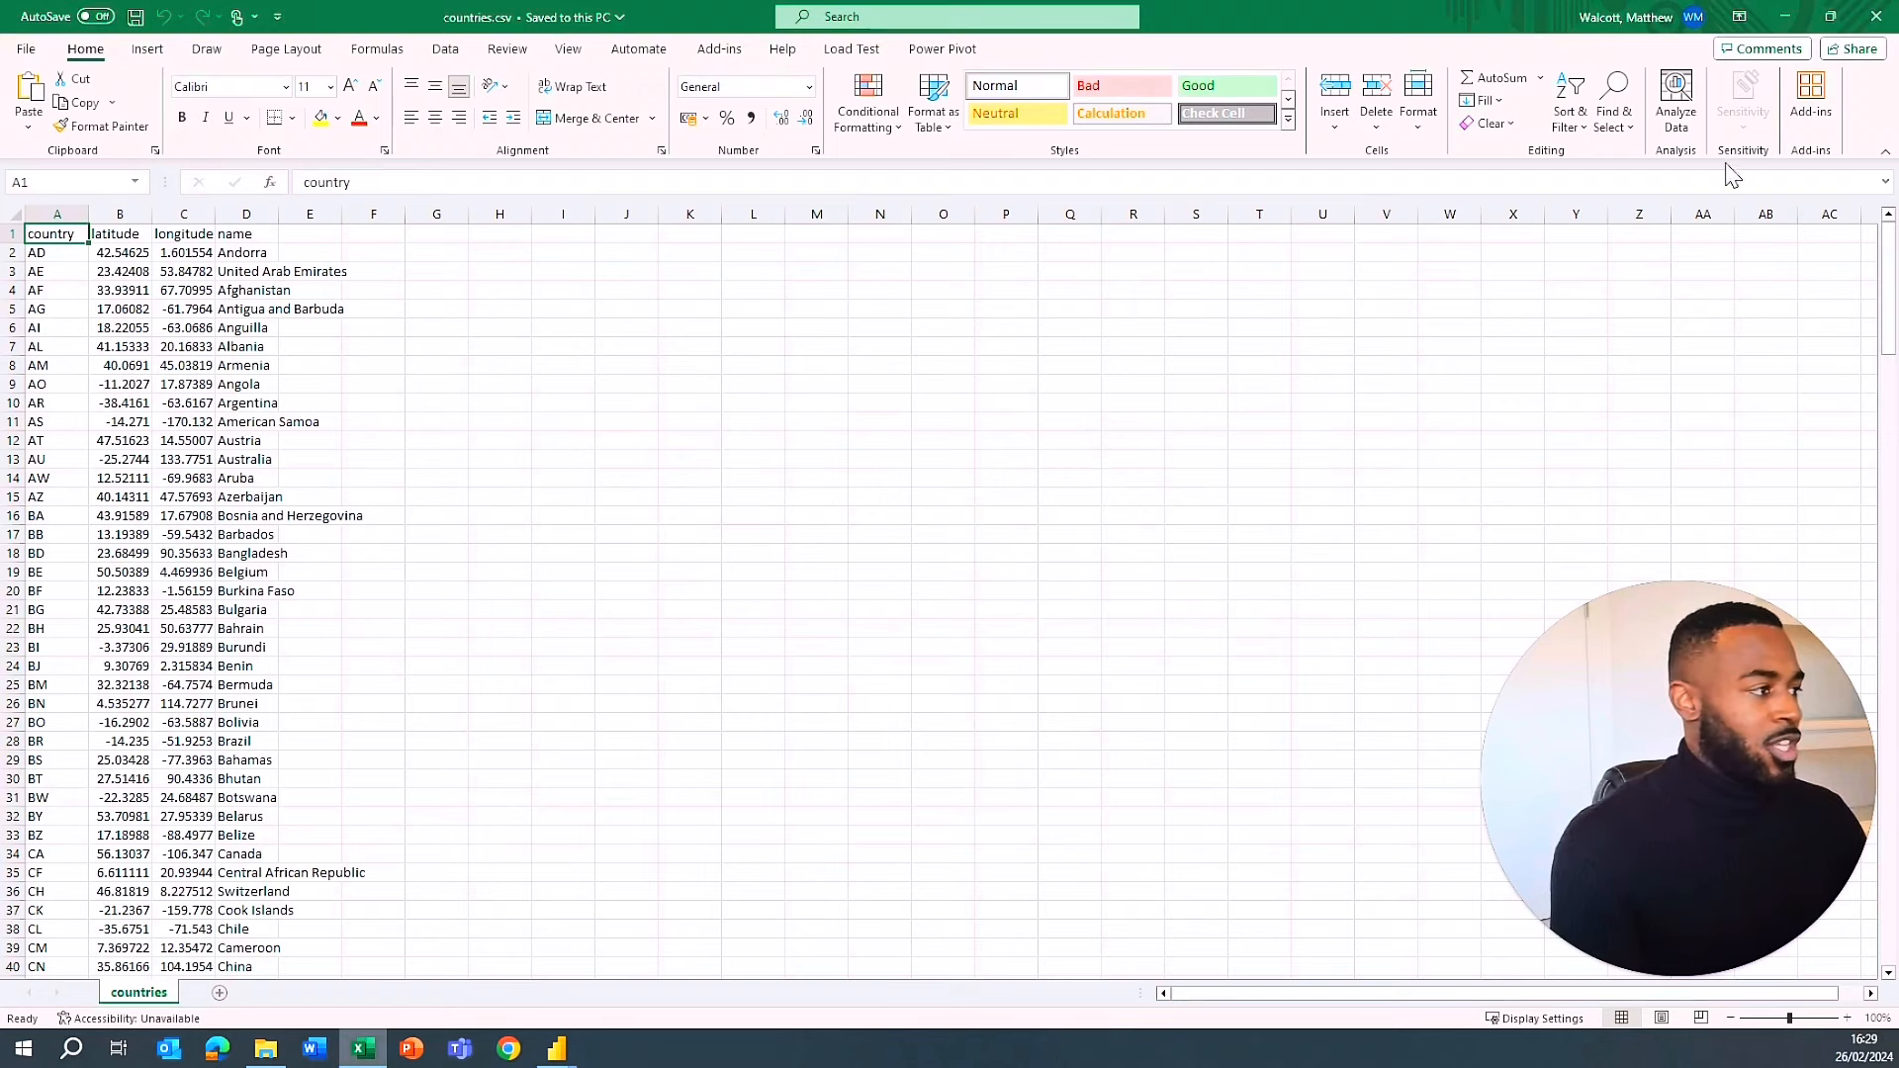
{"action": "left_click", "coordinate": [1876, 17]}
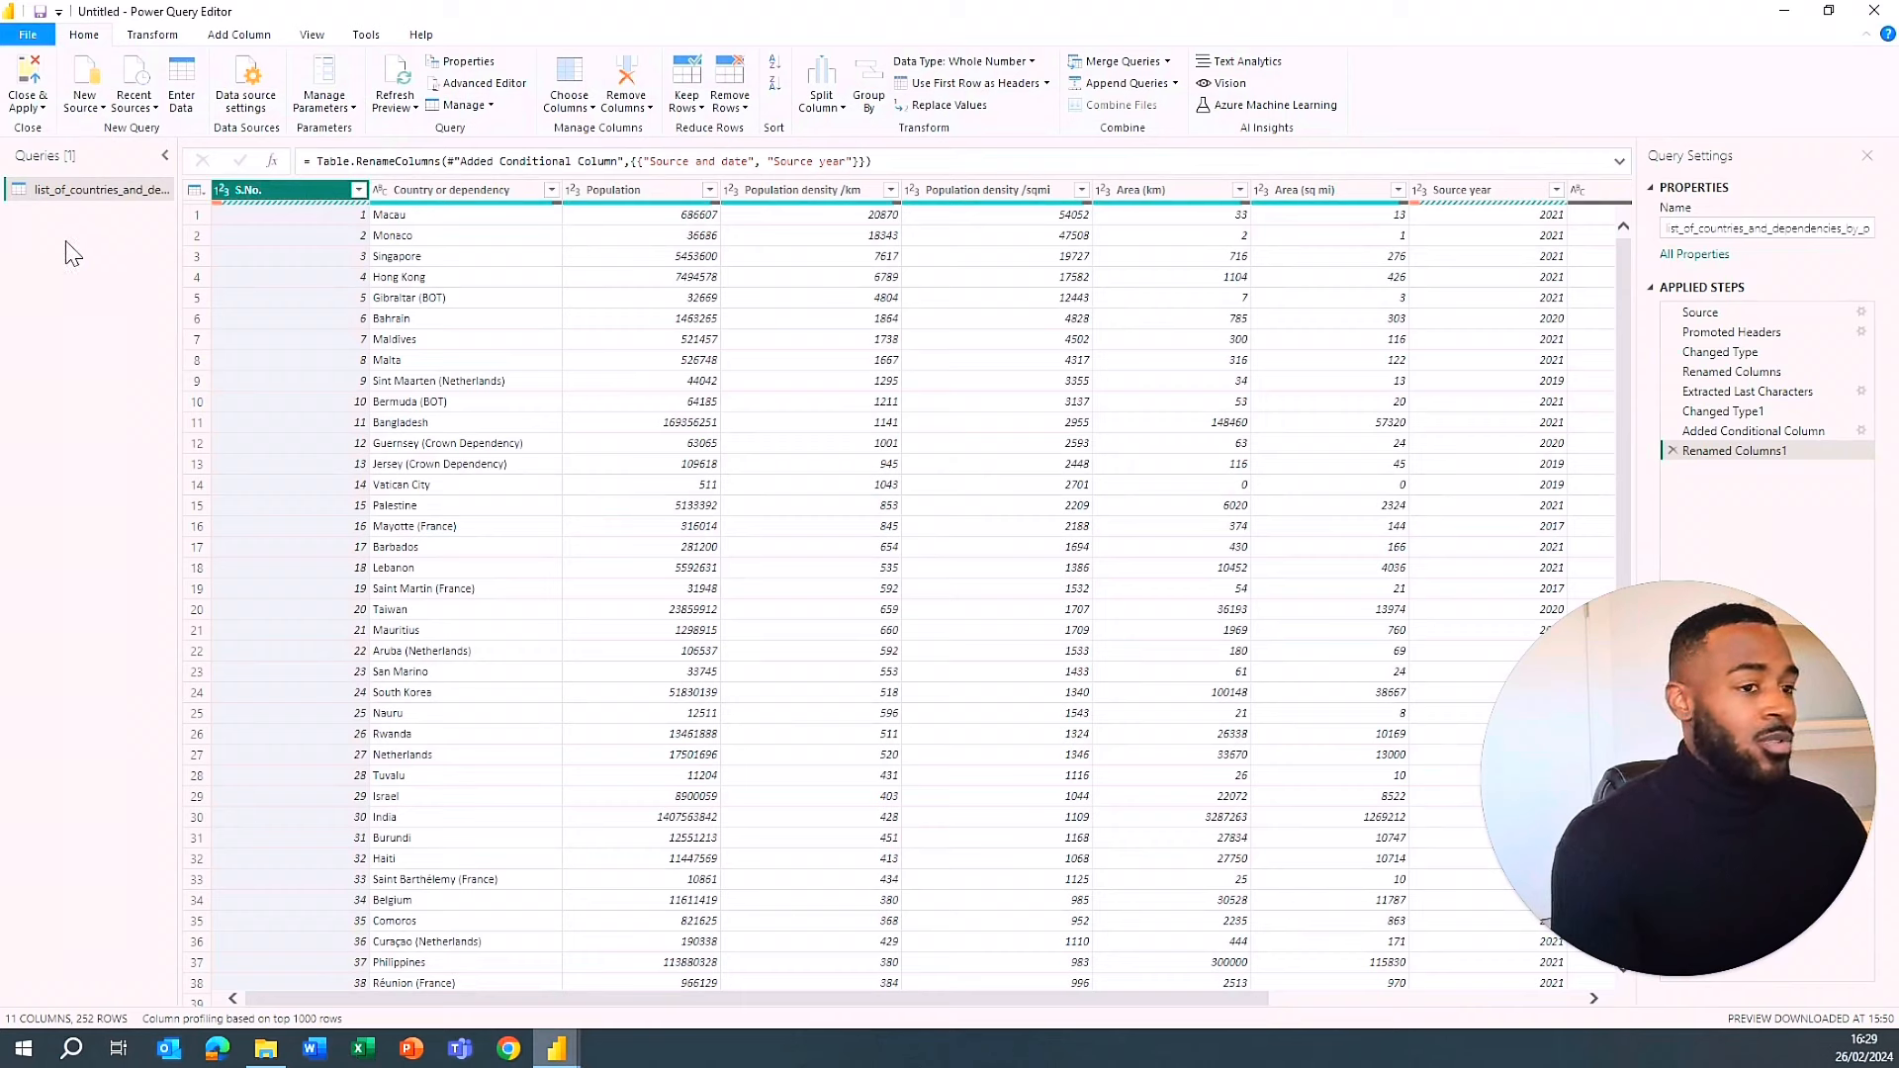
- Import countries.csv as a new Text/CSV source in Power Query Editor and view its query alongside the population density query
{"action": "left_click", "coordinate": [92, 113]}
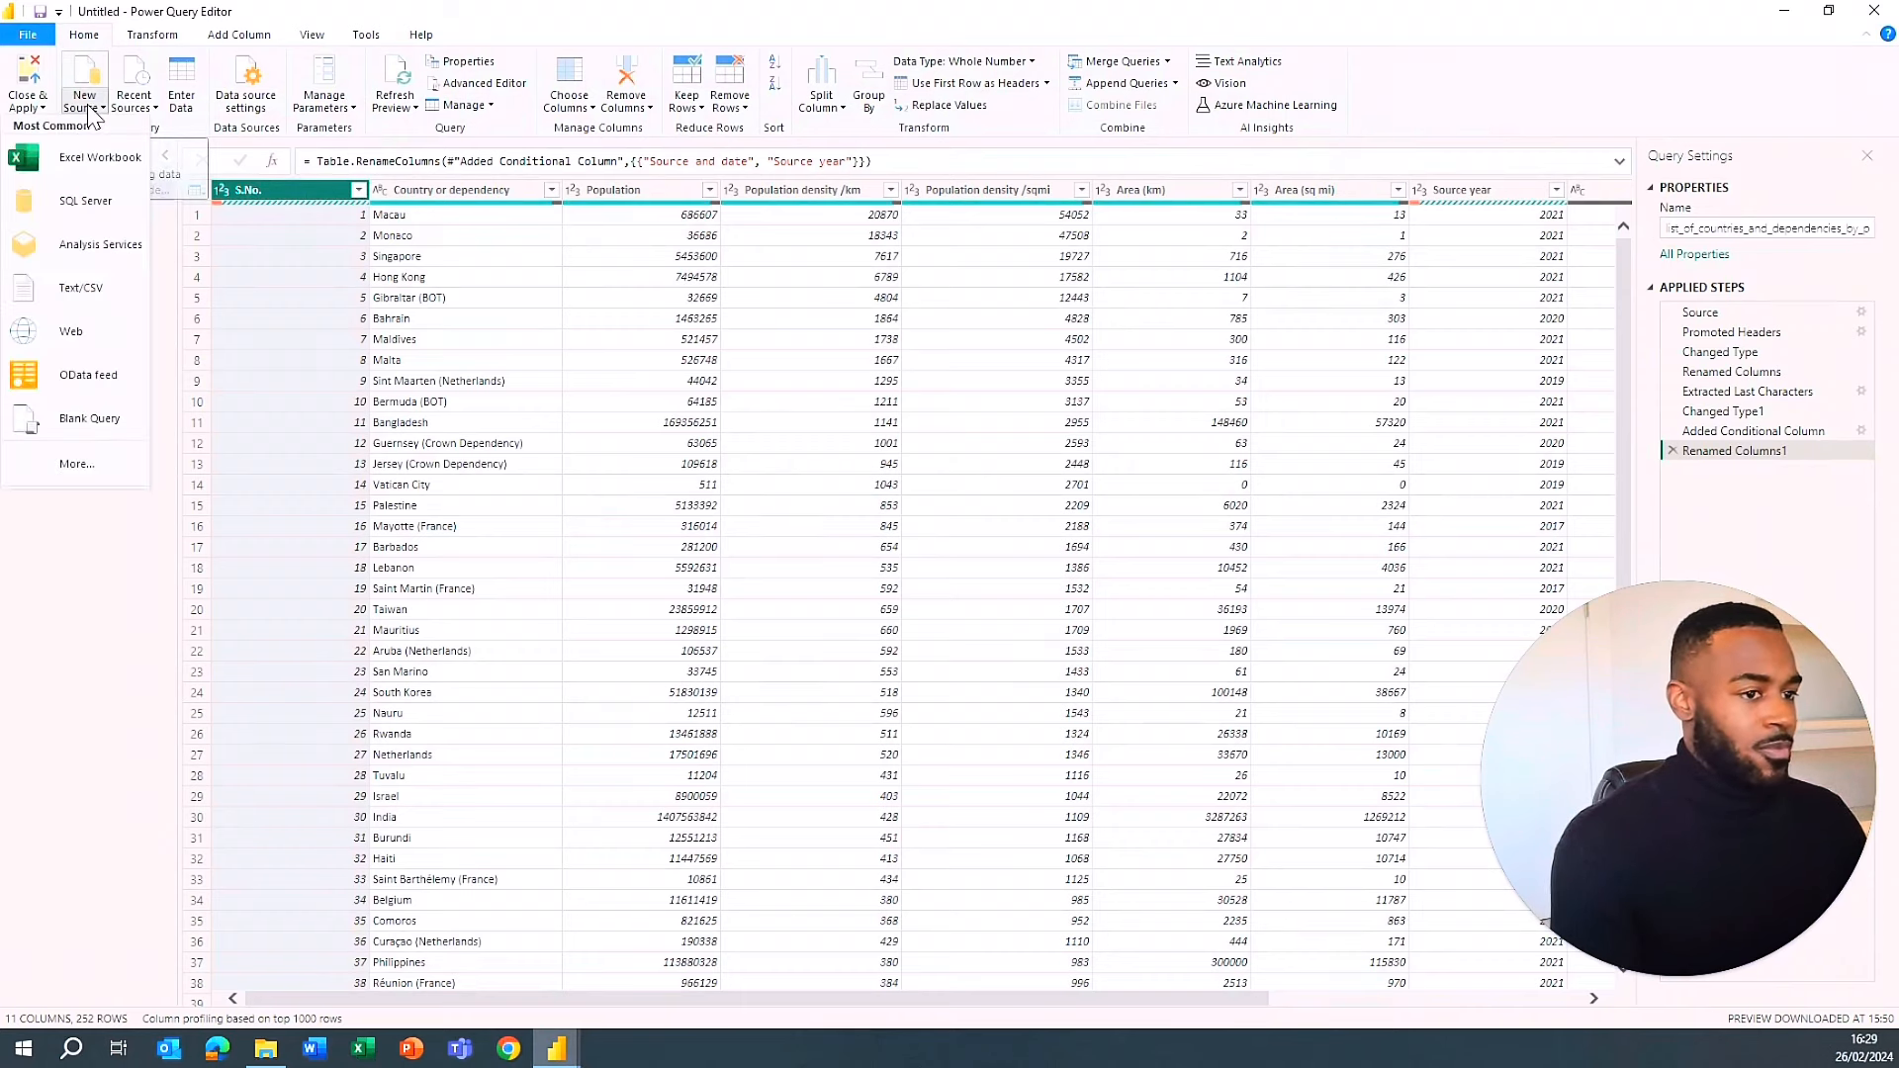
{"action": "left_click", "coordinate": [95, 305]}
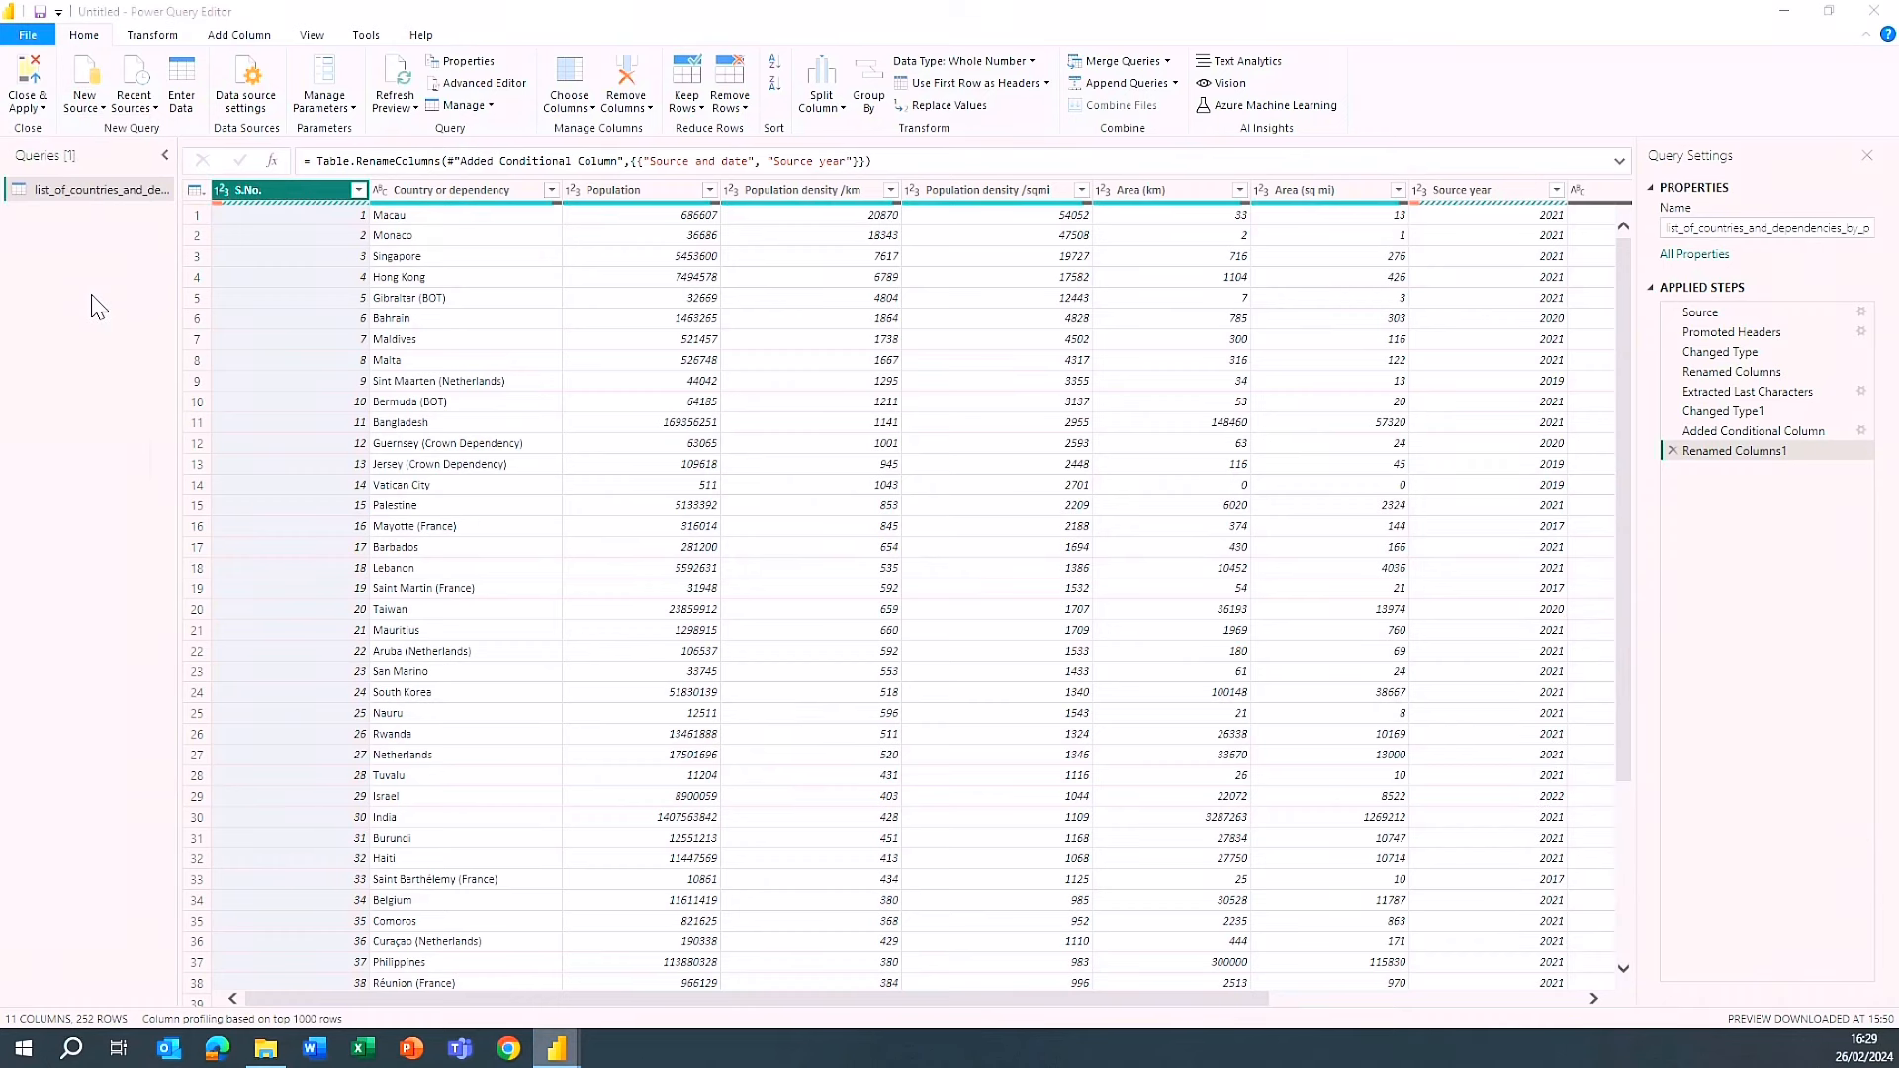
{"action": "mouse_move", "coordinate": [557, 1049]}
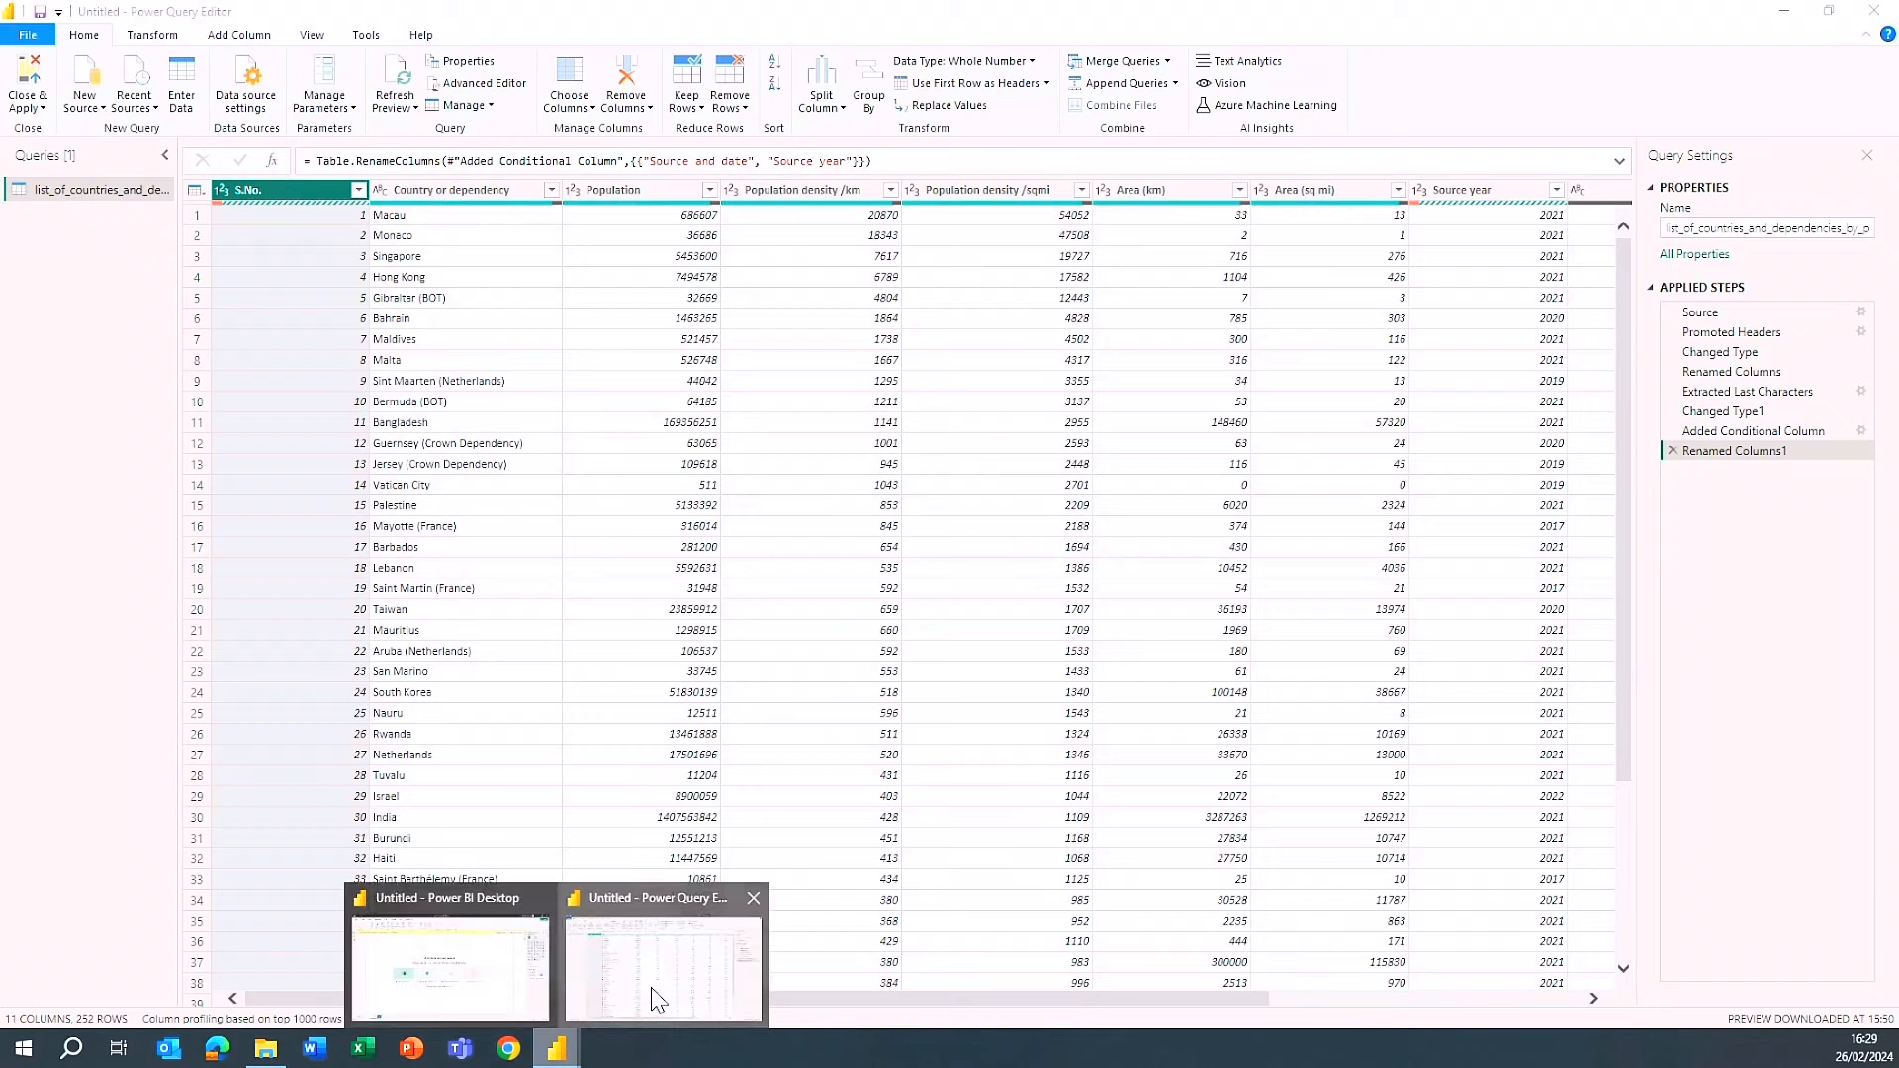
{"action": "left_click", "coordinate": [661, 994]}
{"action": "left_click", "coordinate": [262, 165]}
{"action": "left_click", "coordinate": [570, 469]}
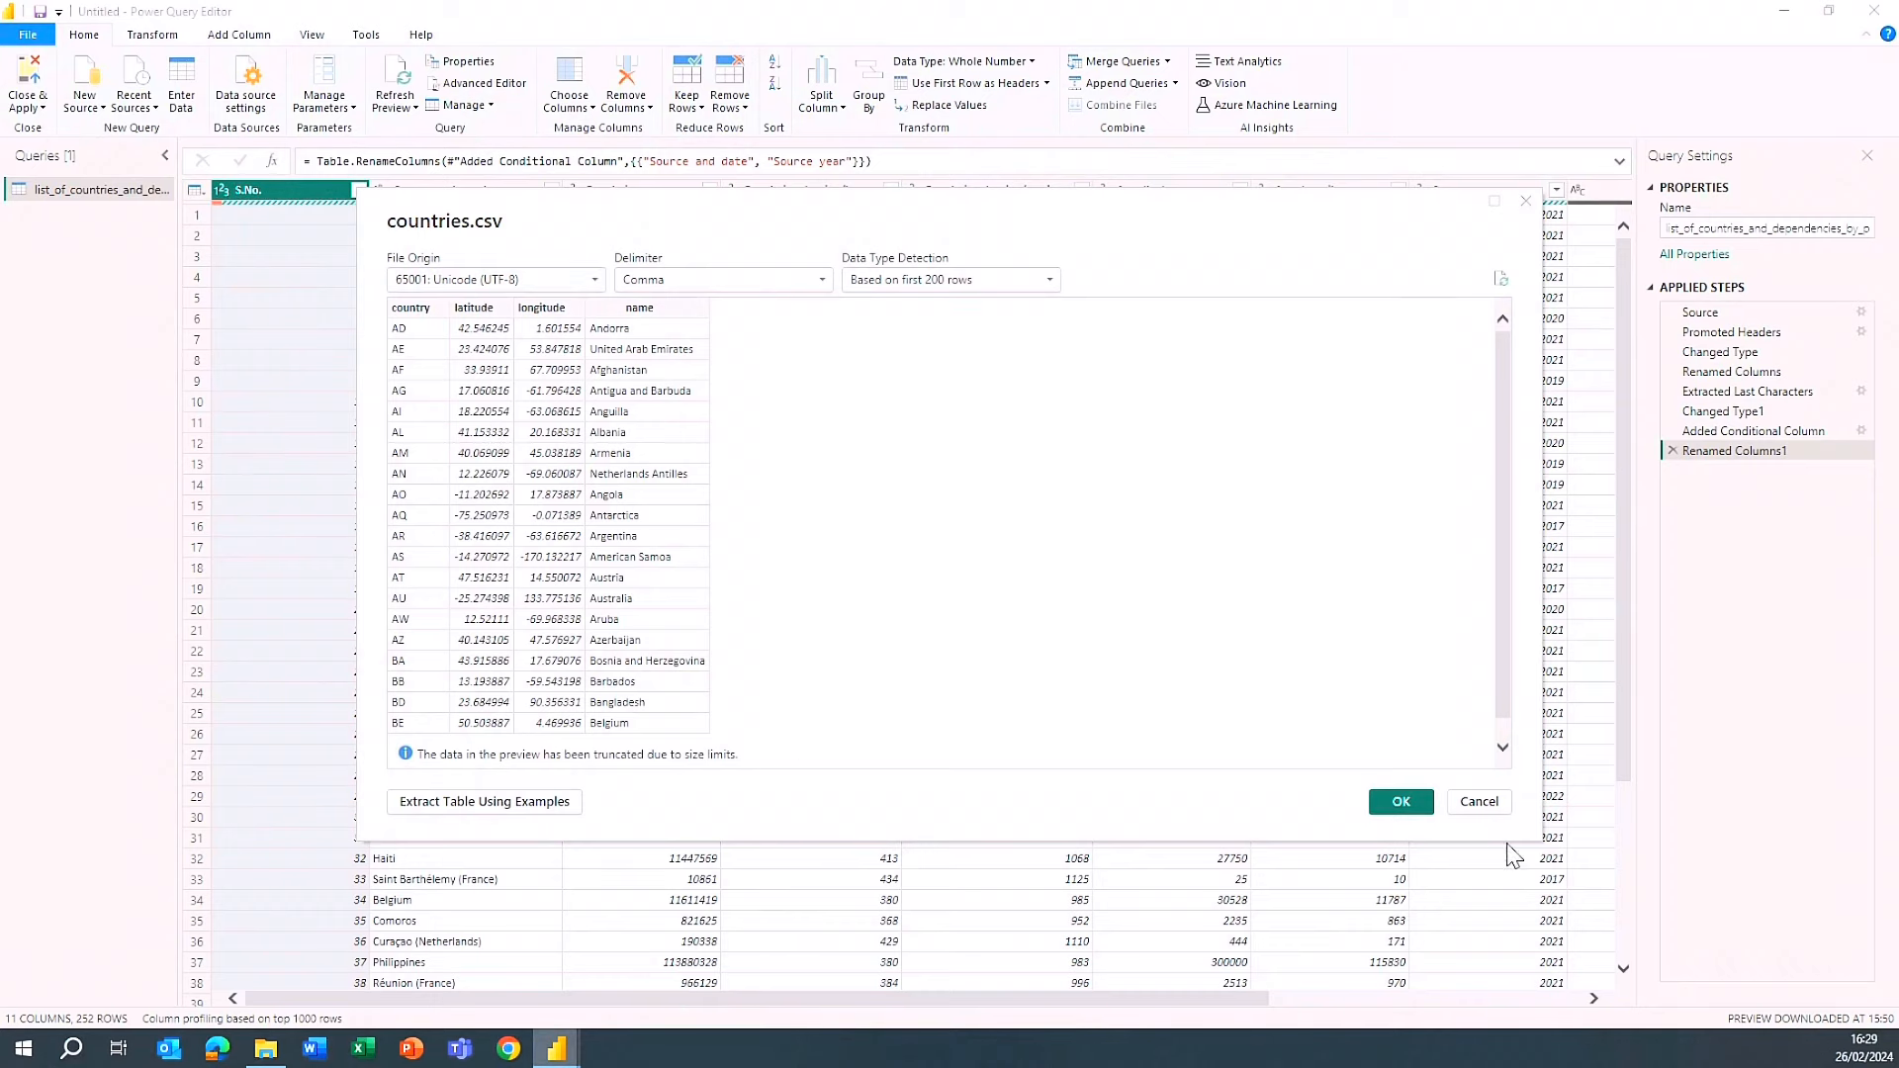
{"action": "left_click", "coordinate": [1402, 802]}
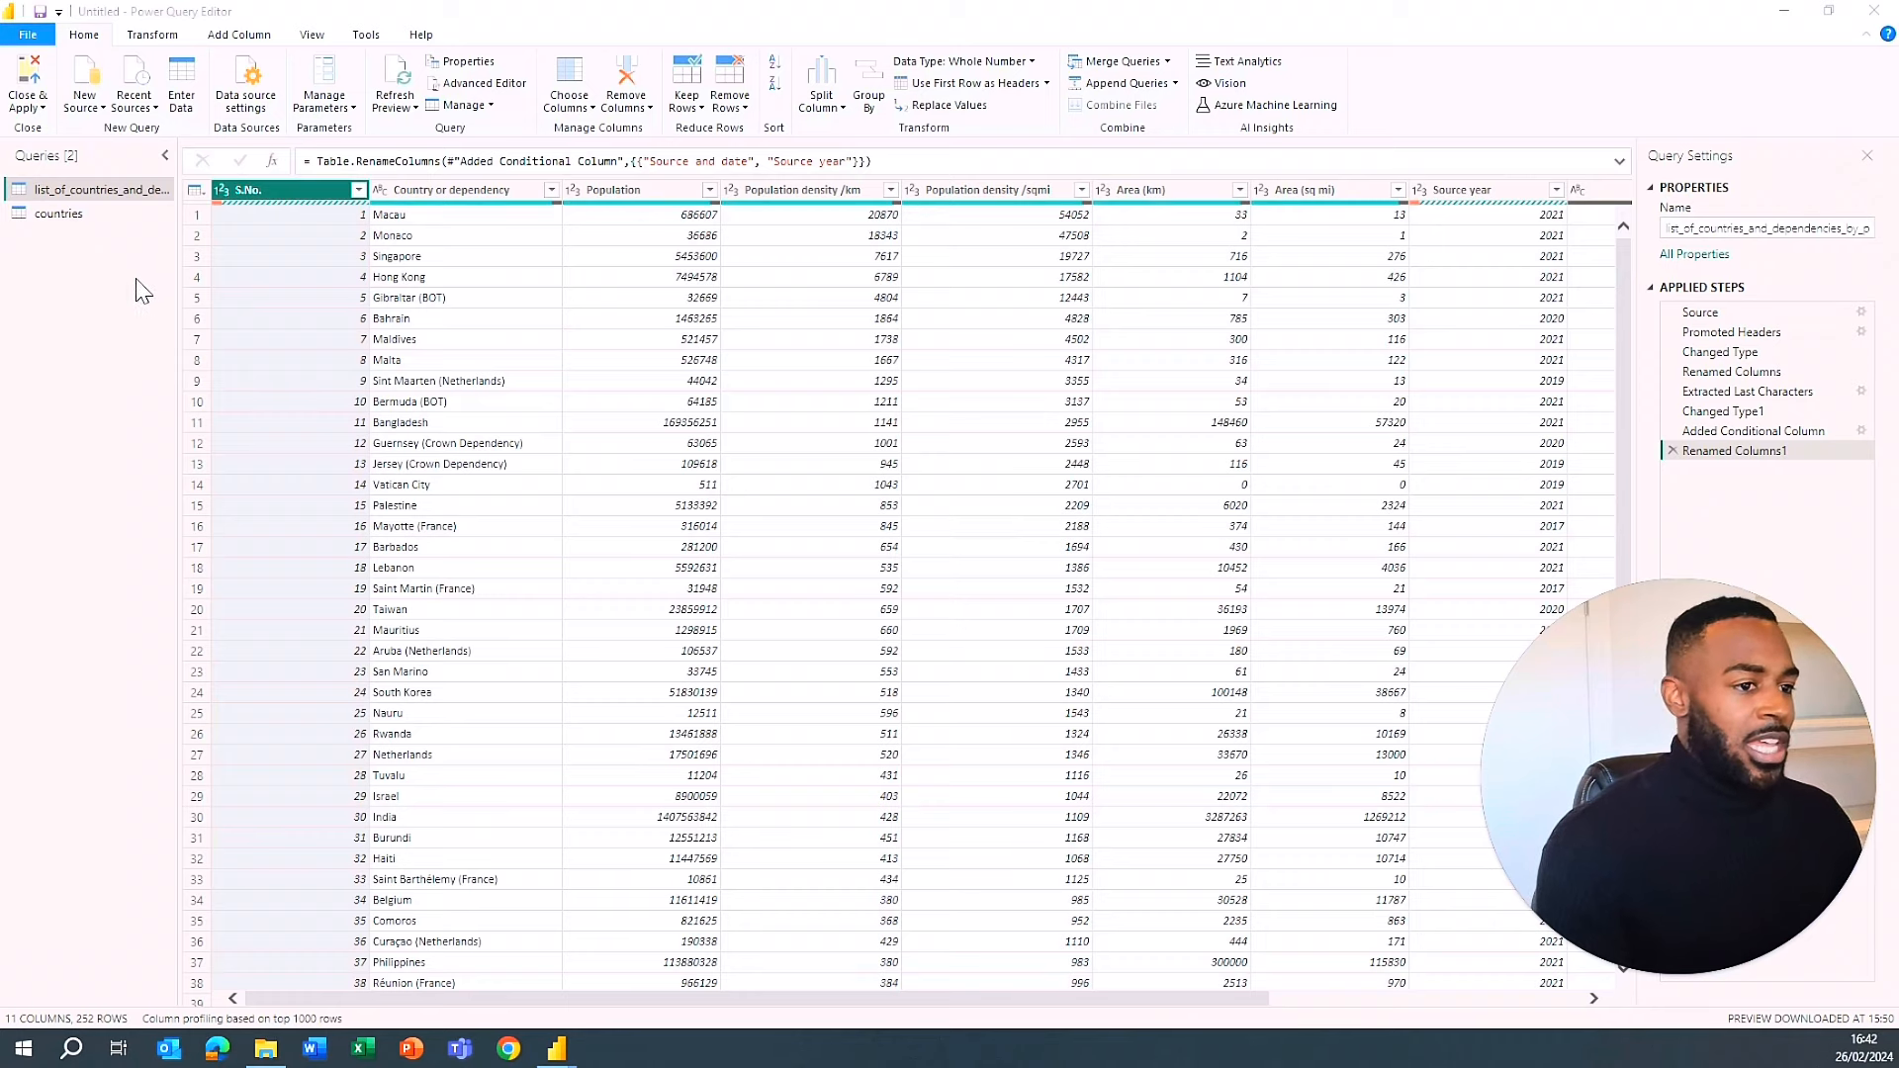
{"action": "left_click", "coordinate": [100, 217]}
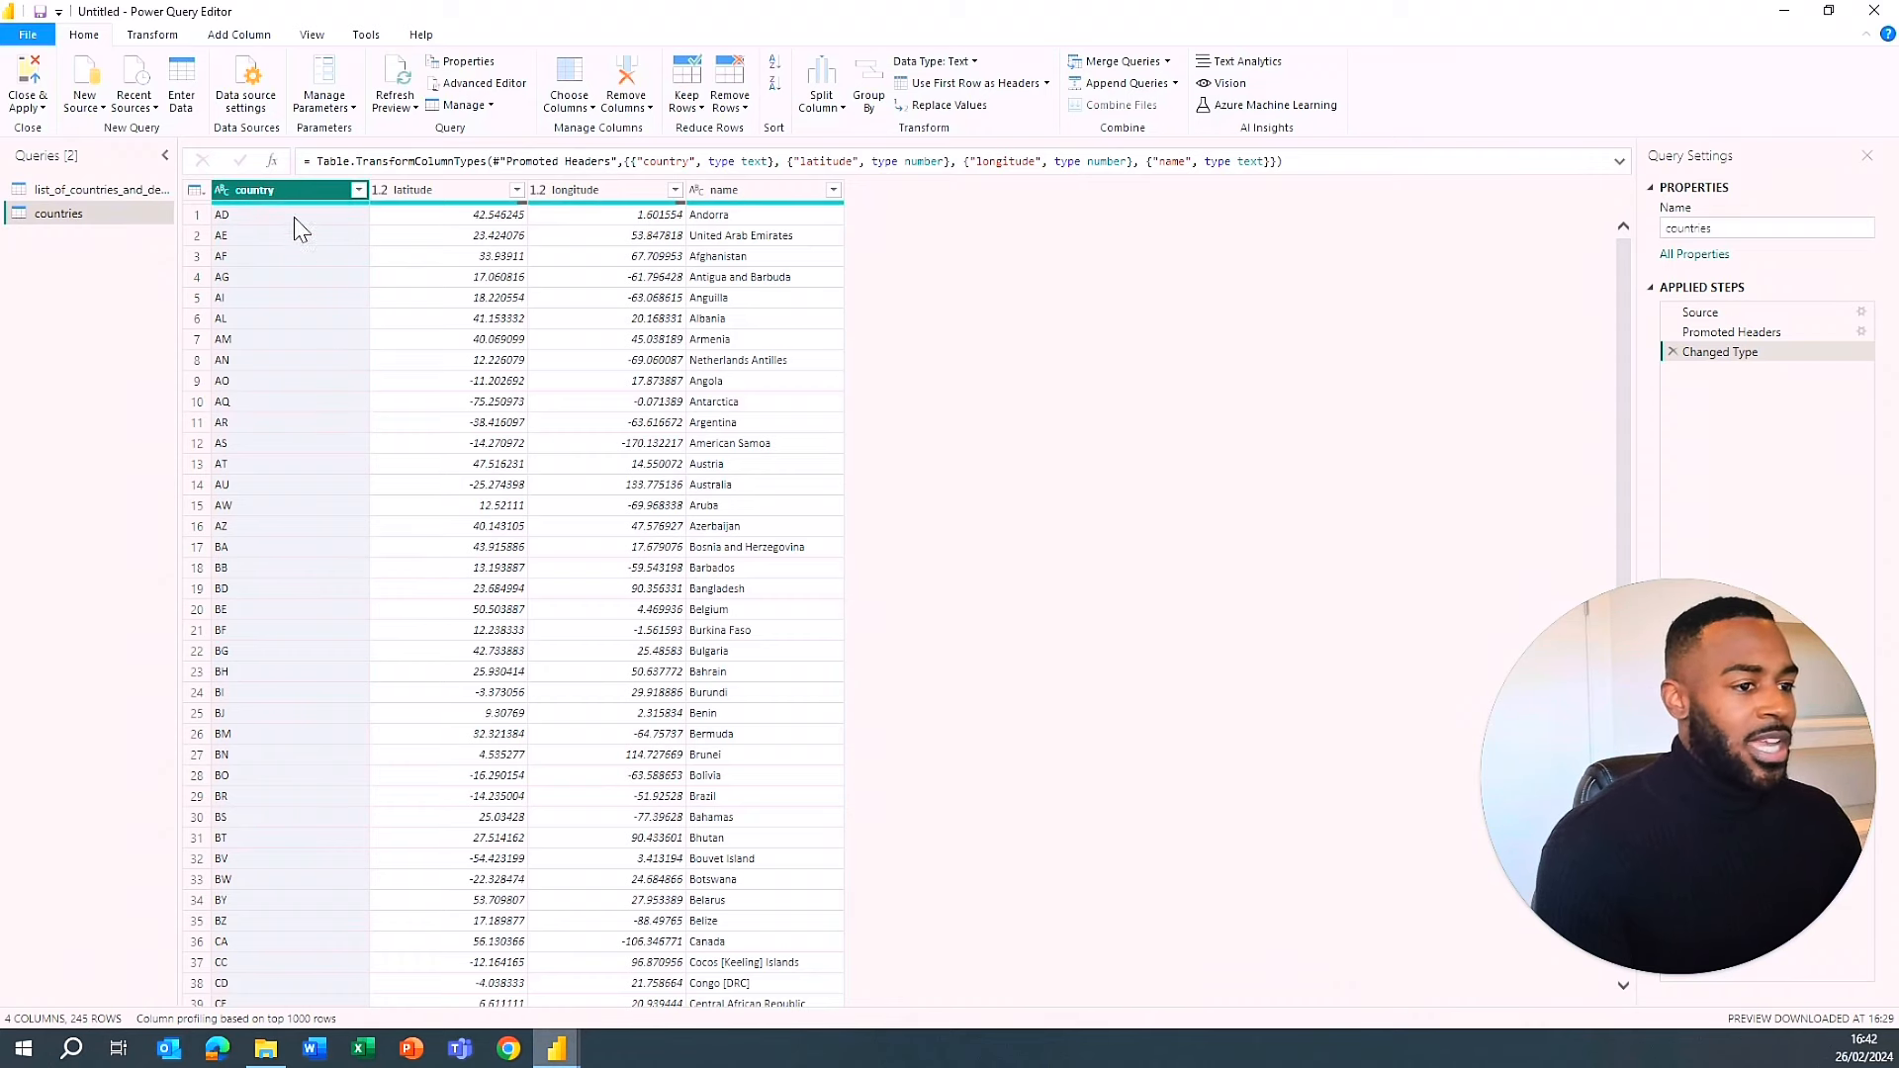
{"action": "left_click", "coordinate": [121, 190]}
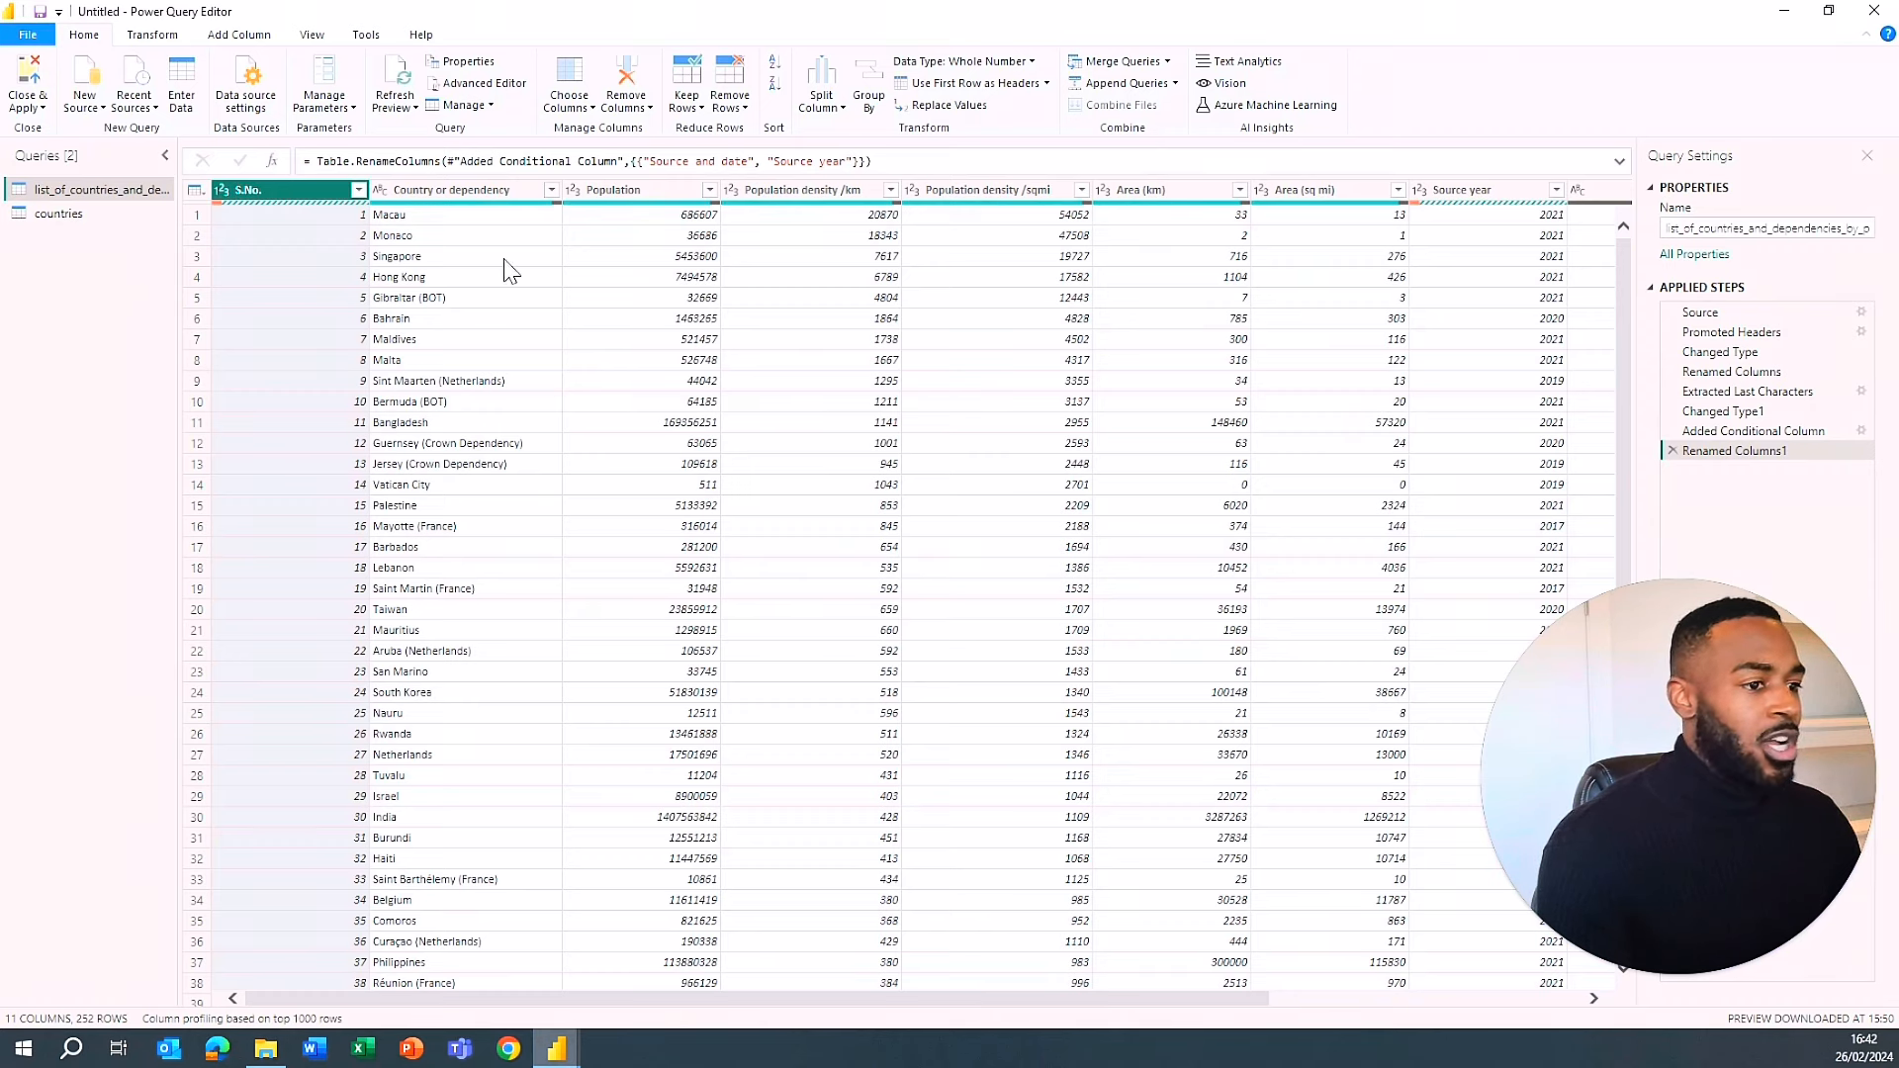
- Compare the columns of the population density query with those of the countries query to find the matching country-name column
{"action": "left_click", "coordinate": [99, 213]}
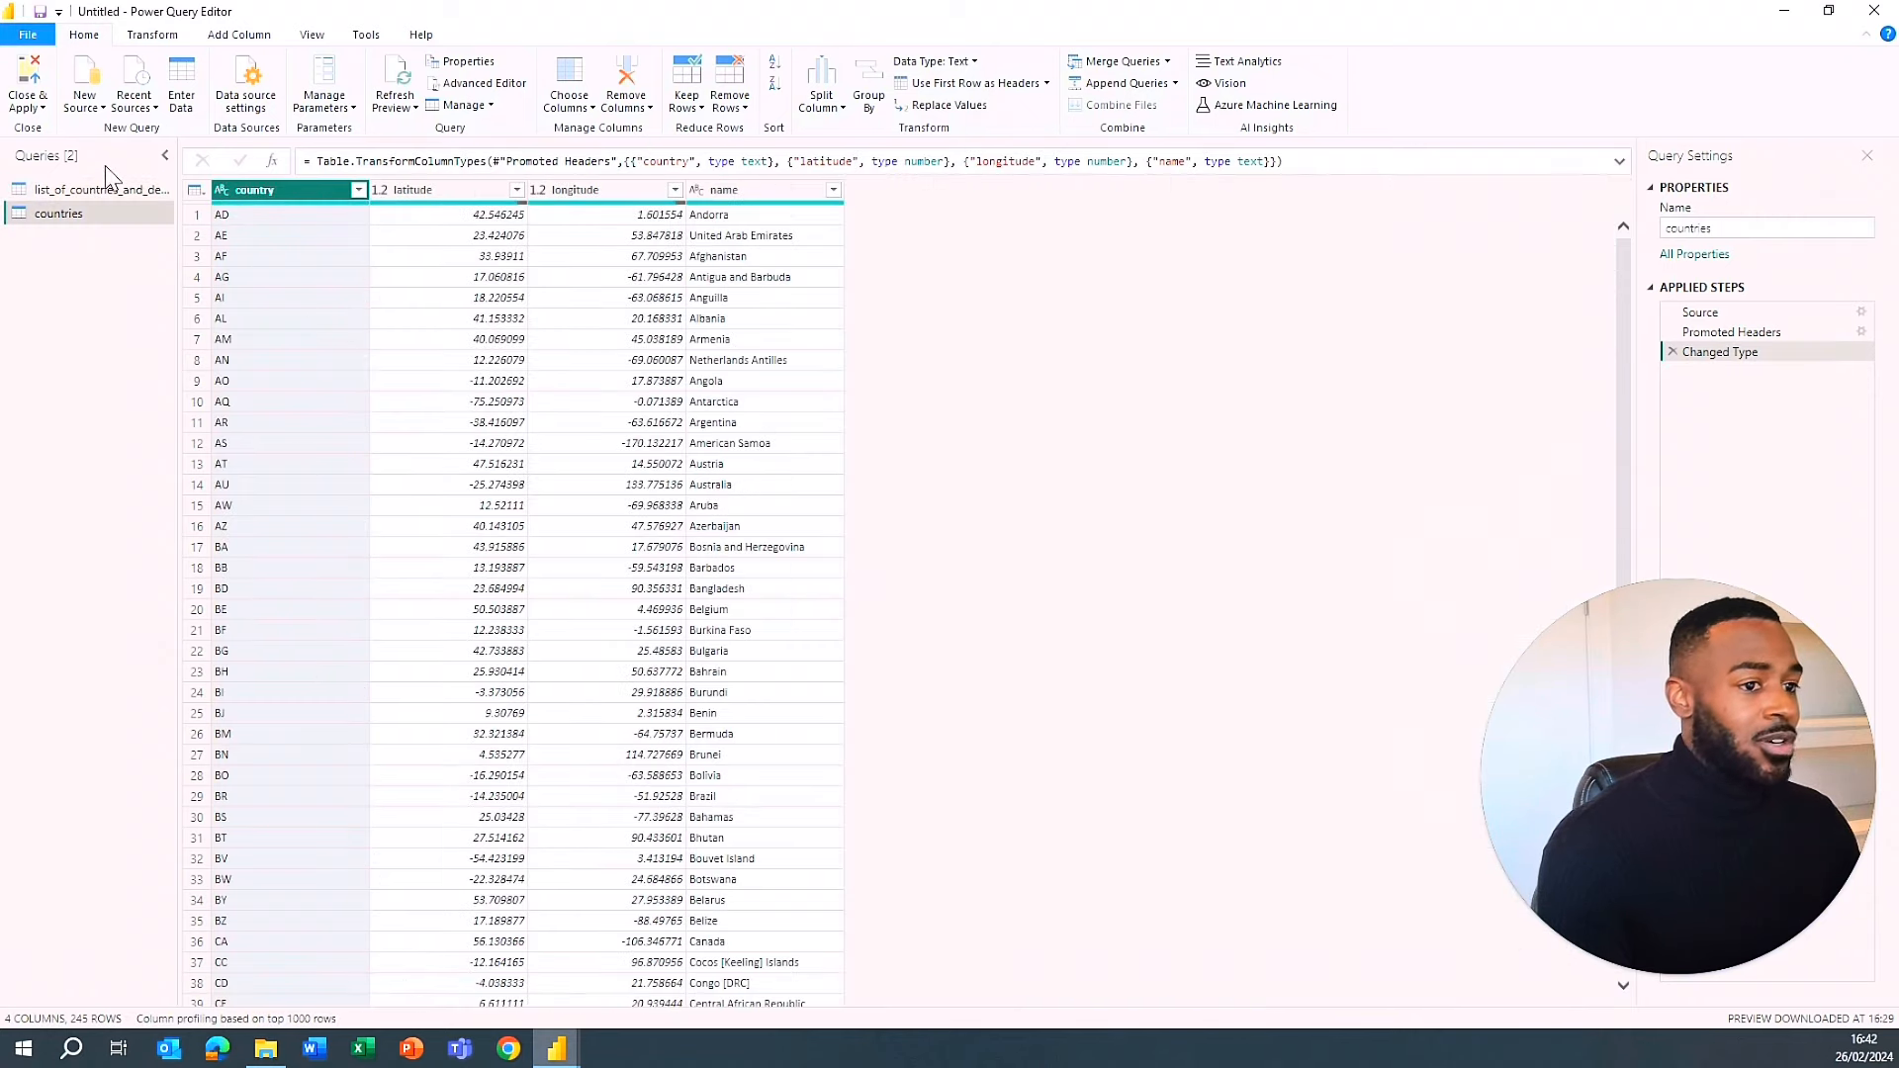
{"action": "left_click", "coordinate": [99, 191]}
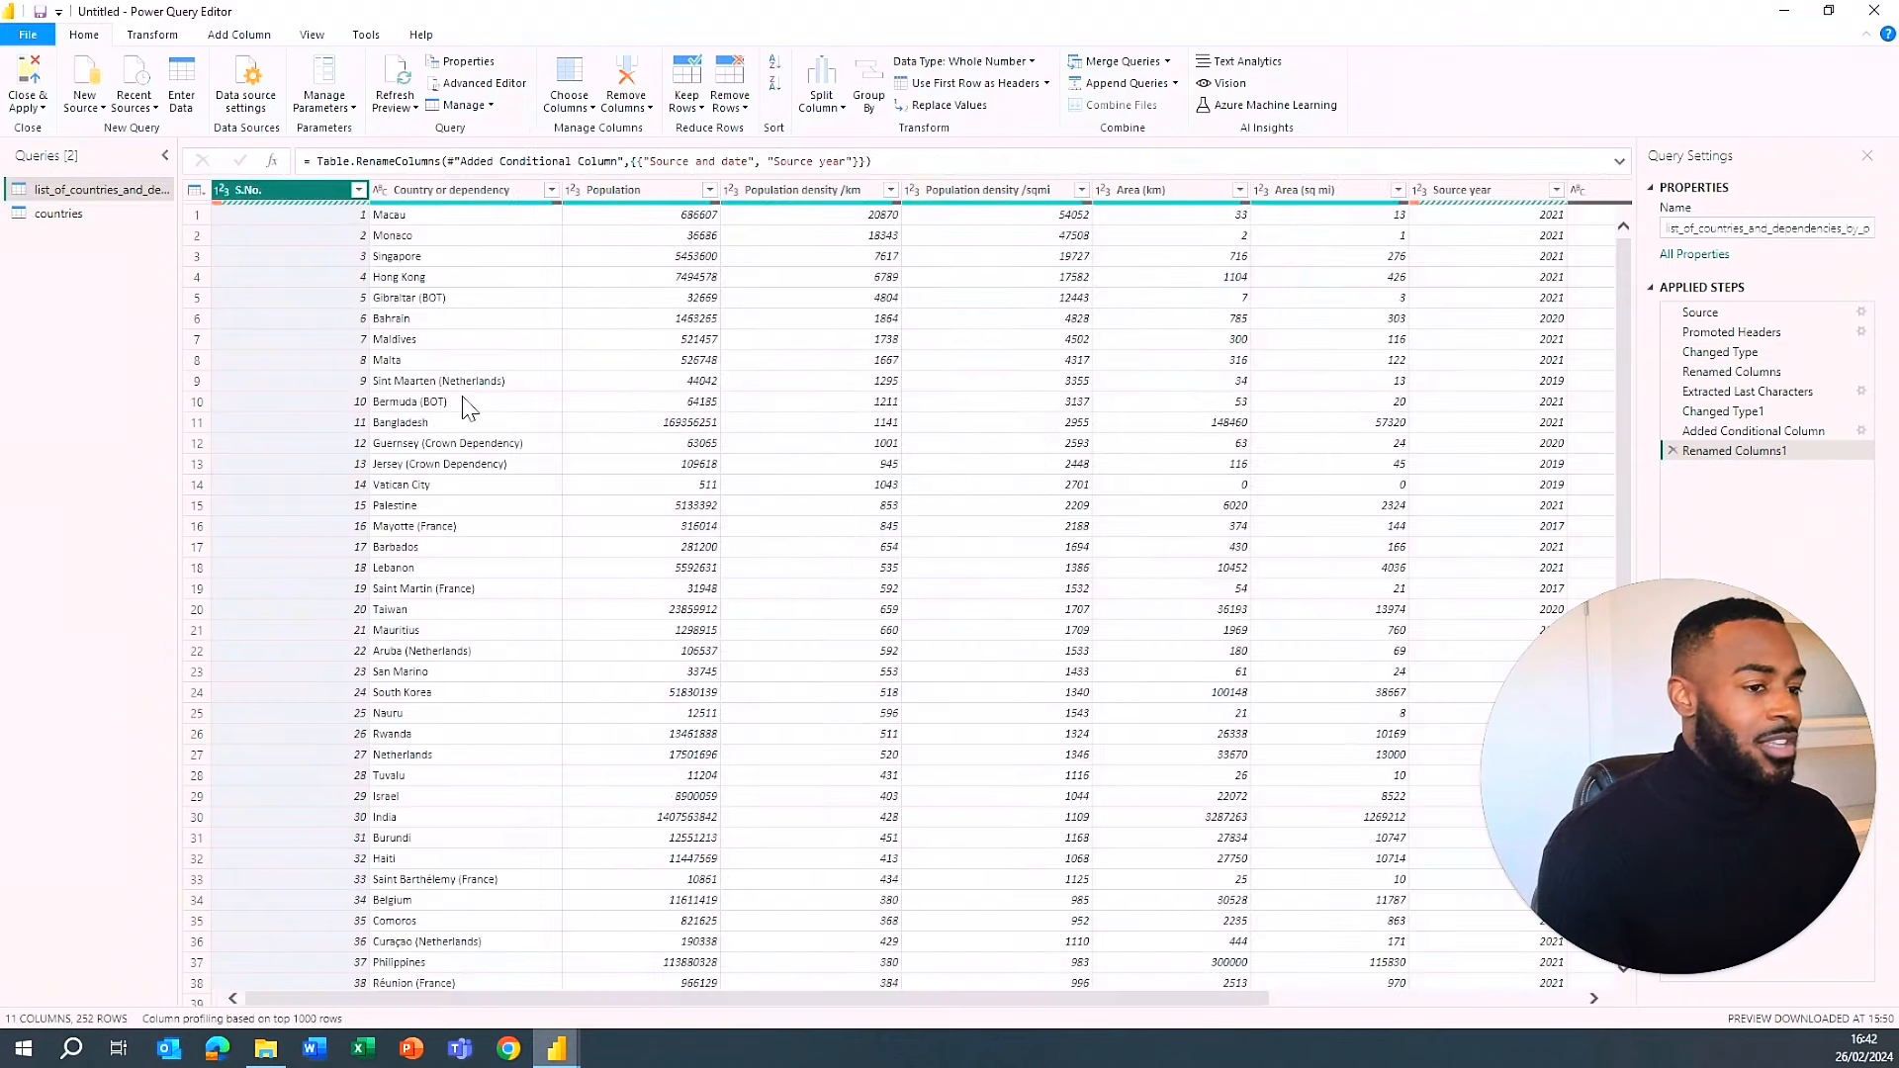
{"action": "left_click", "coordinate": [119, 220]}
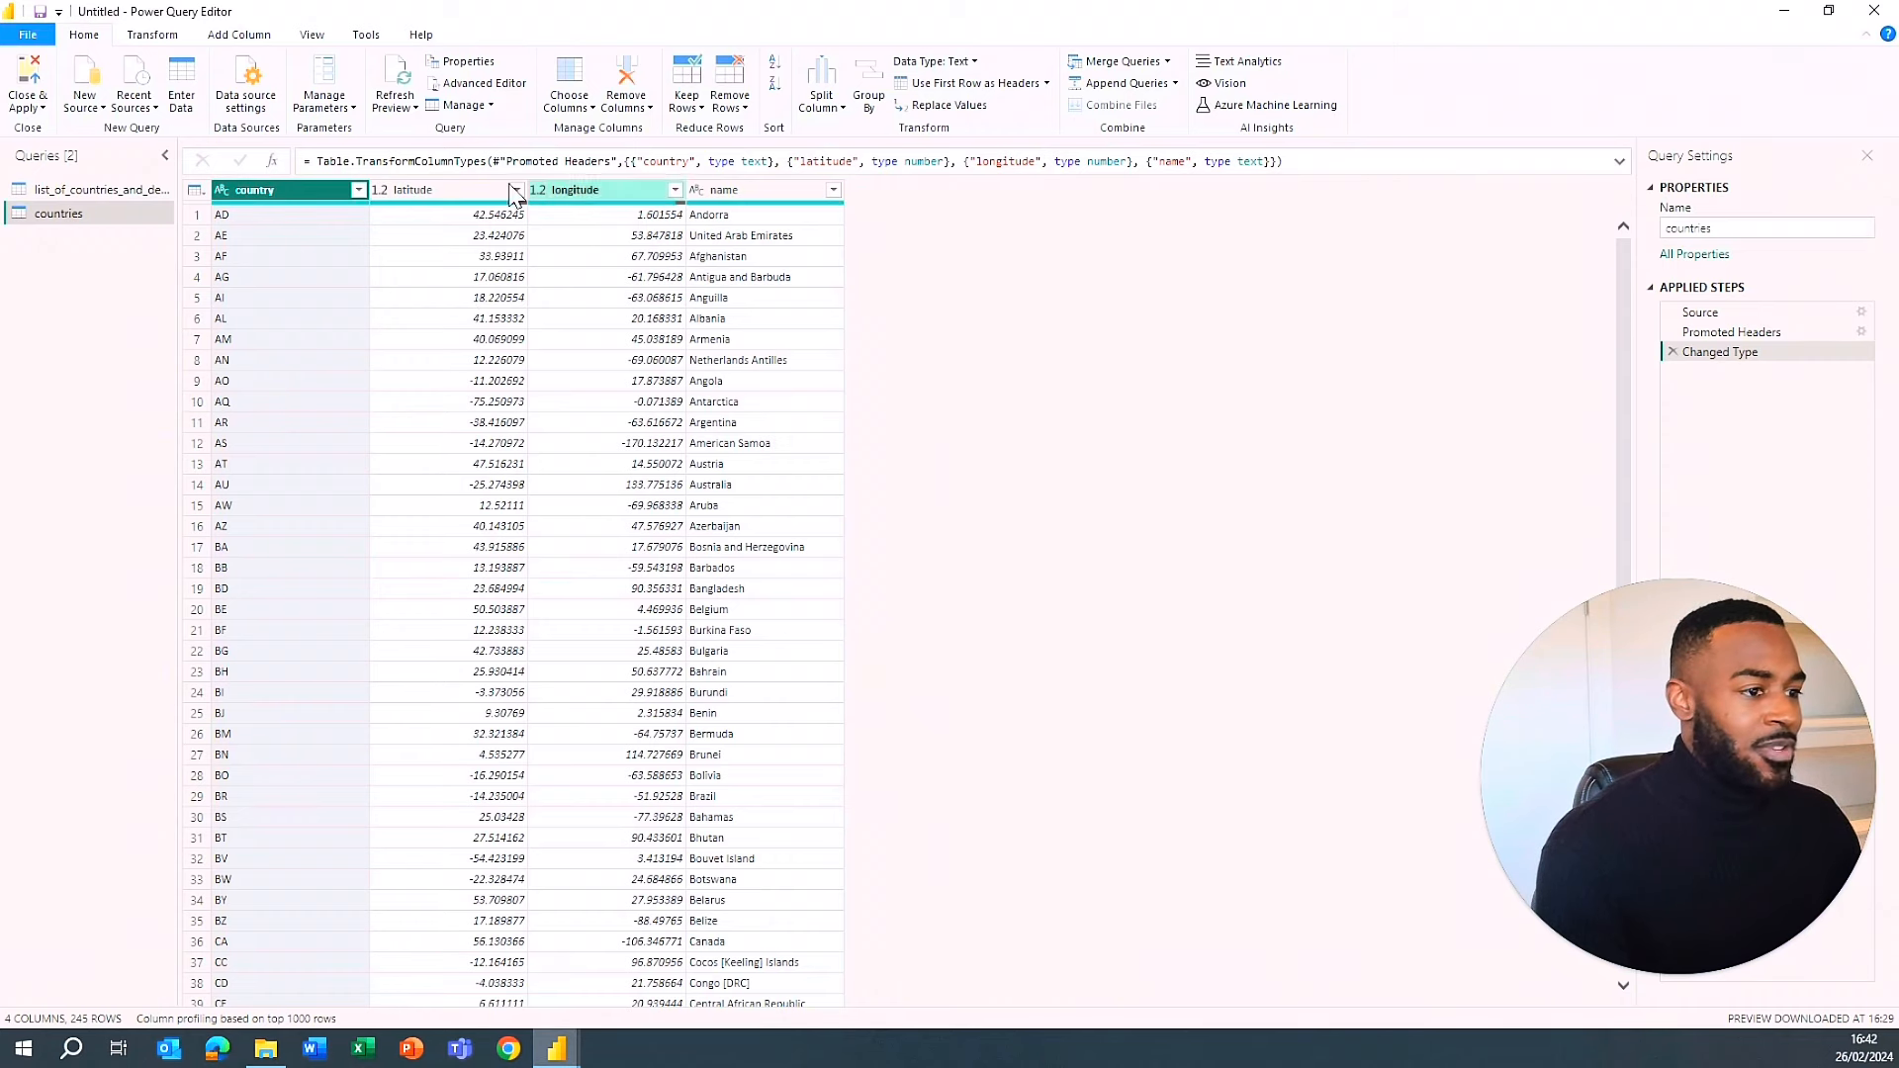
{"action": "left_click", "coordinate": [72, 191]}
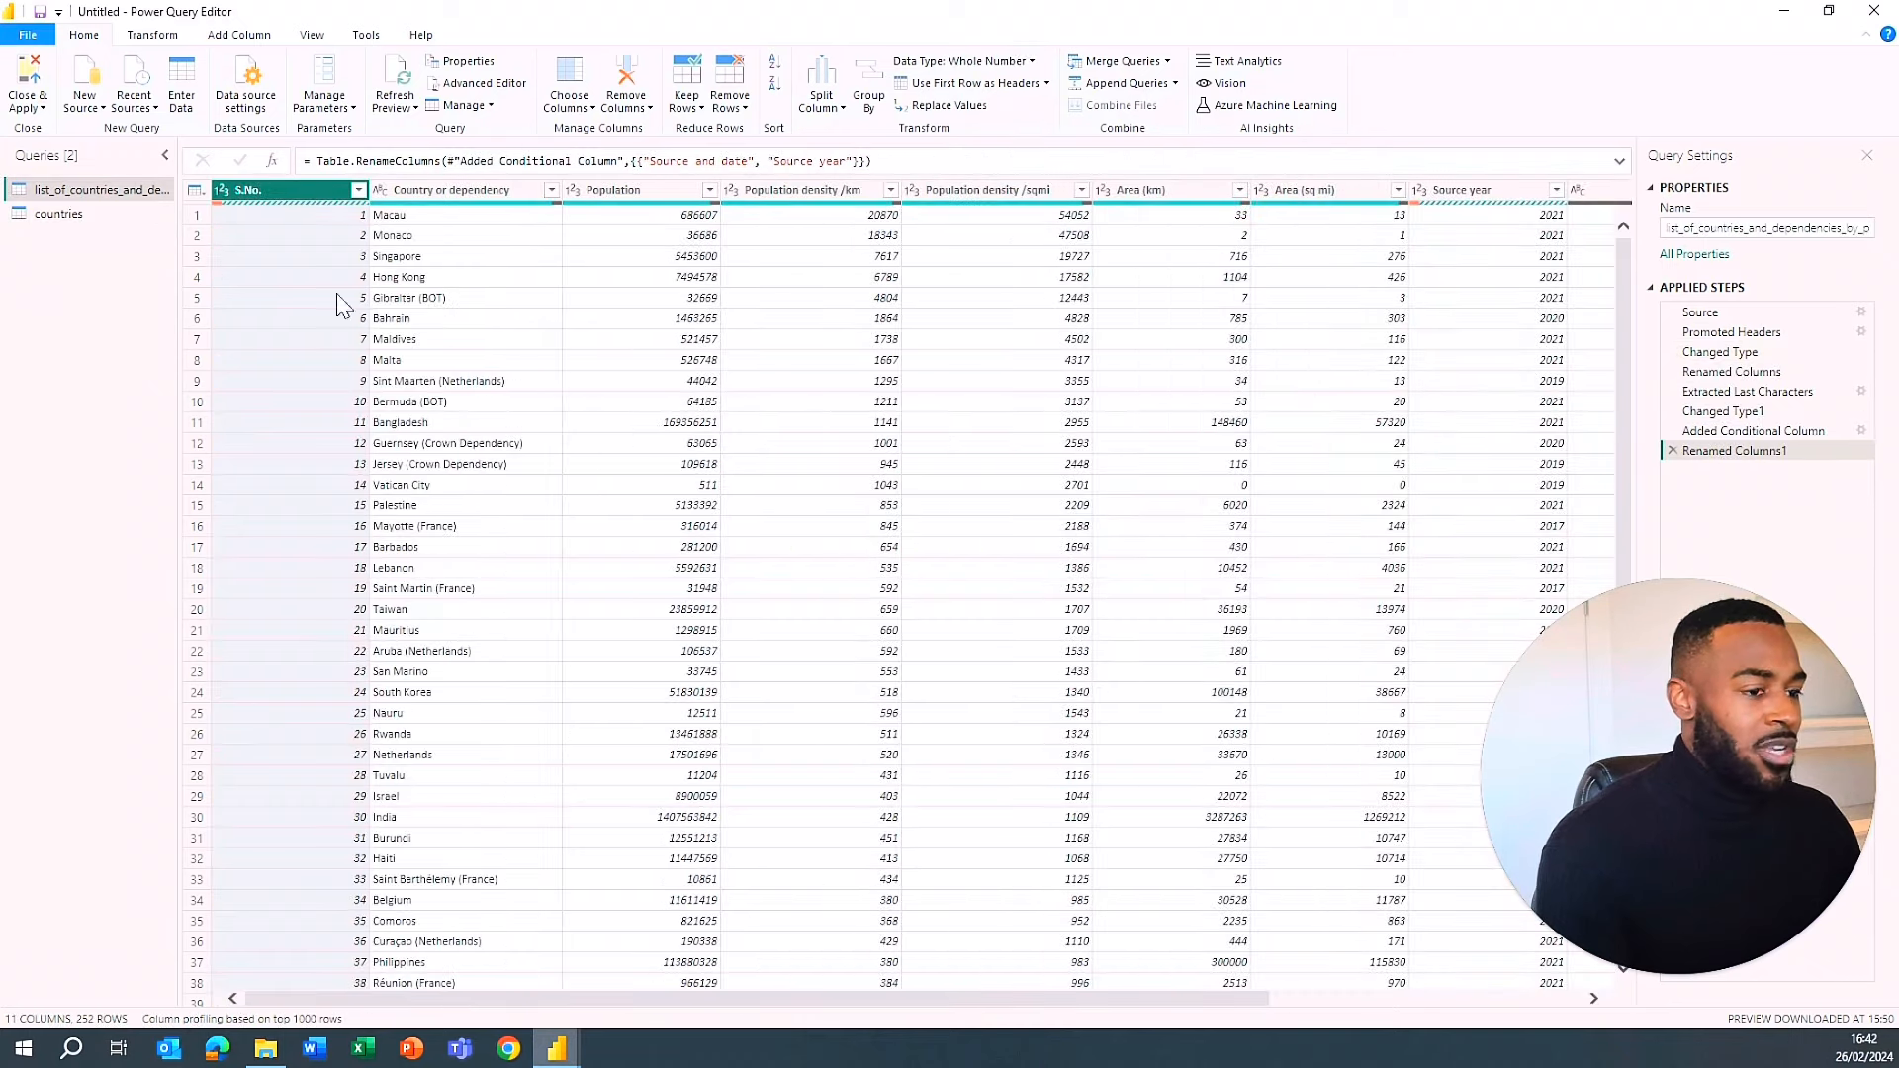
{"action": "left_click", "coordinate": [99, 214]}
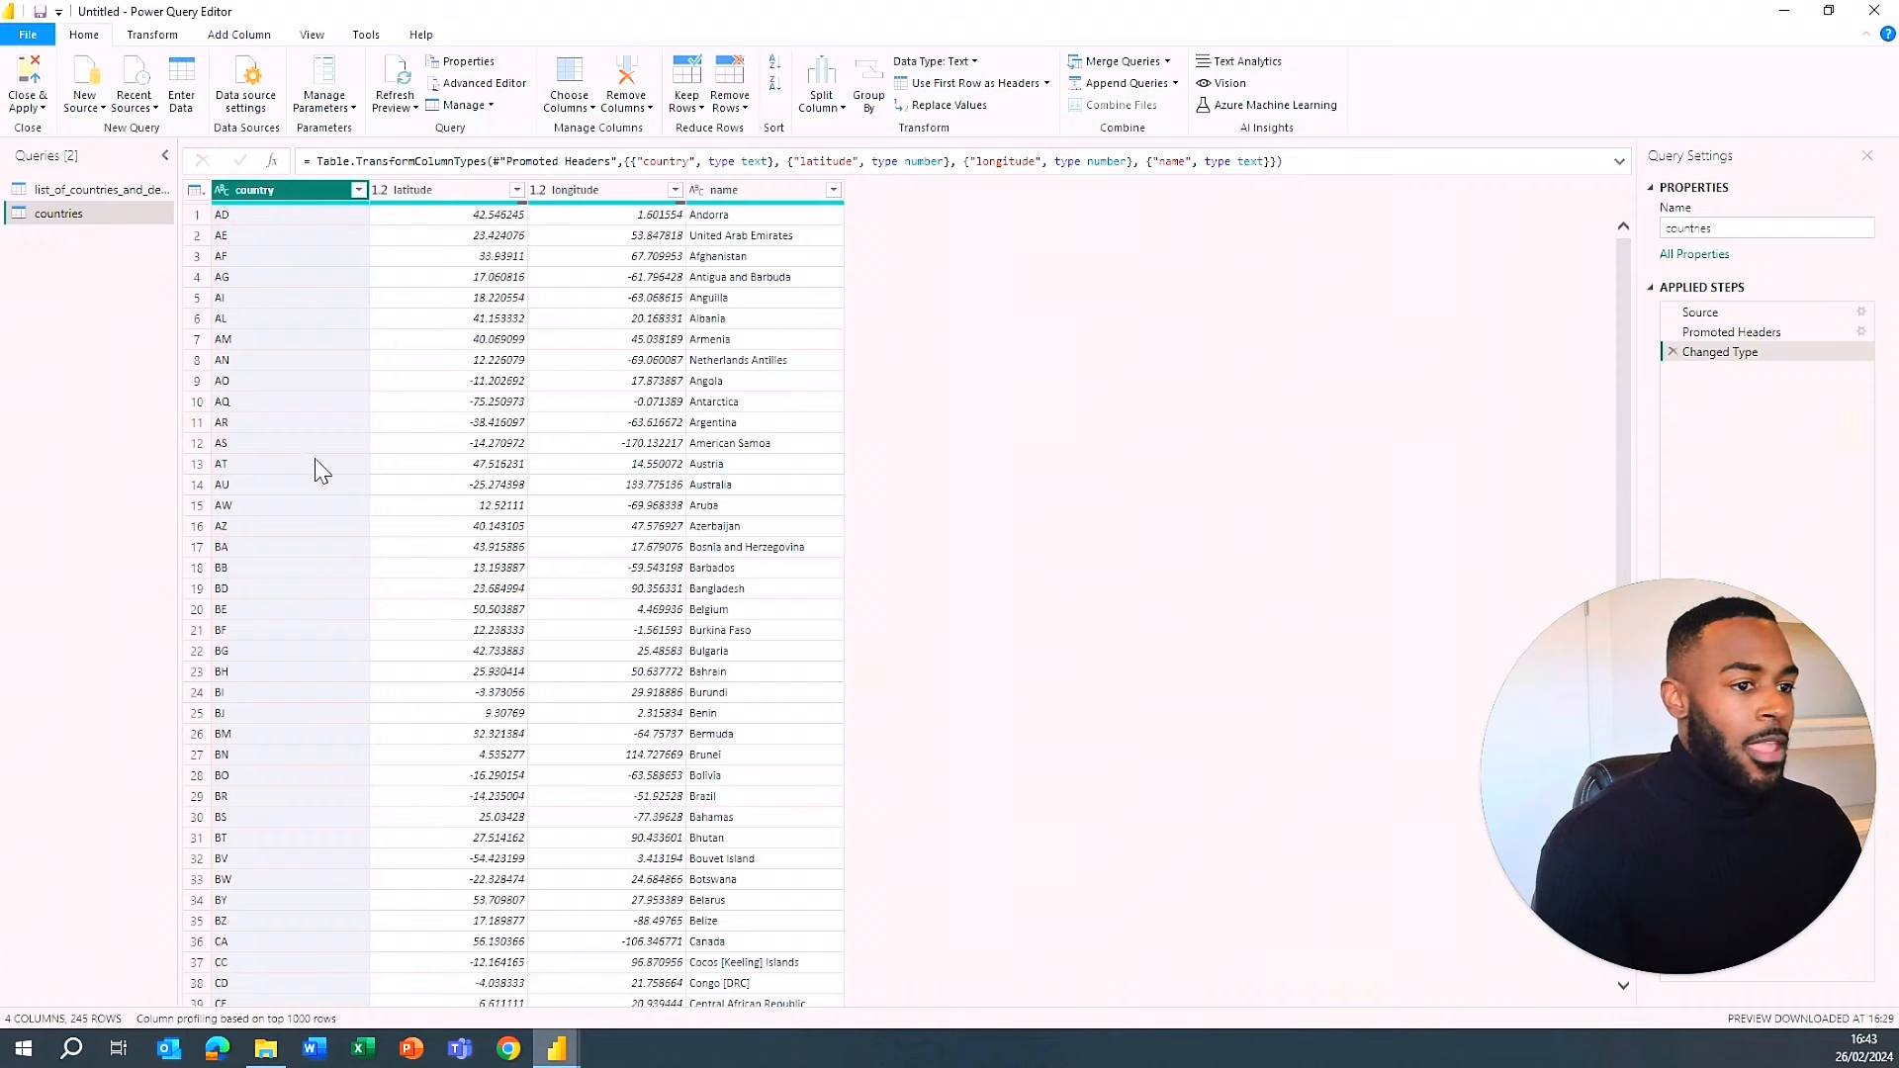
{"action": "left_click", "coordinate": [778, 196]}
- Try a merge of the population density query with countries, matching Country or dependency to name
{"action": "left_click", "coordinate": [103, 192]}
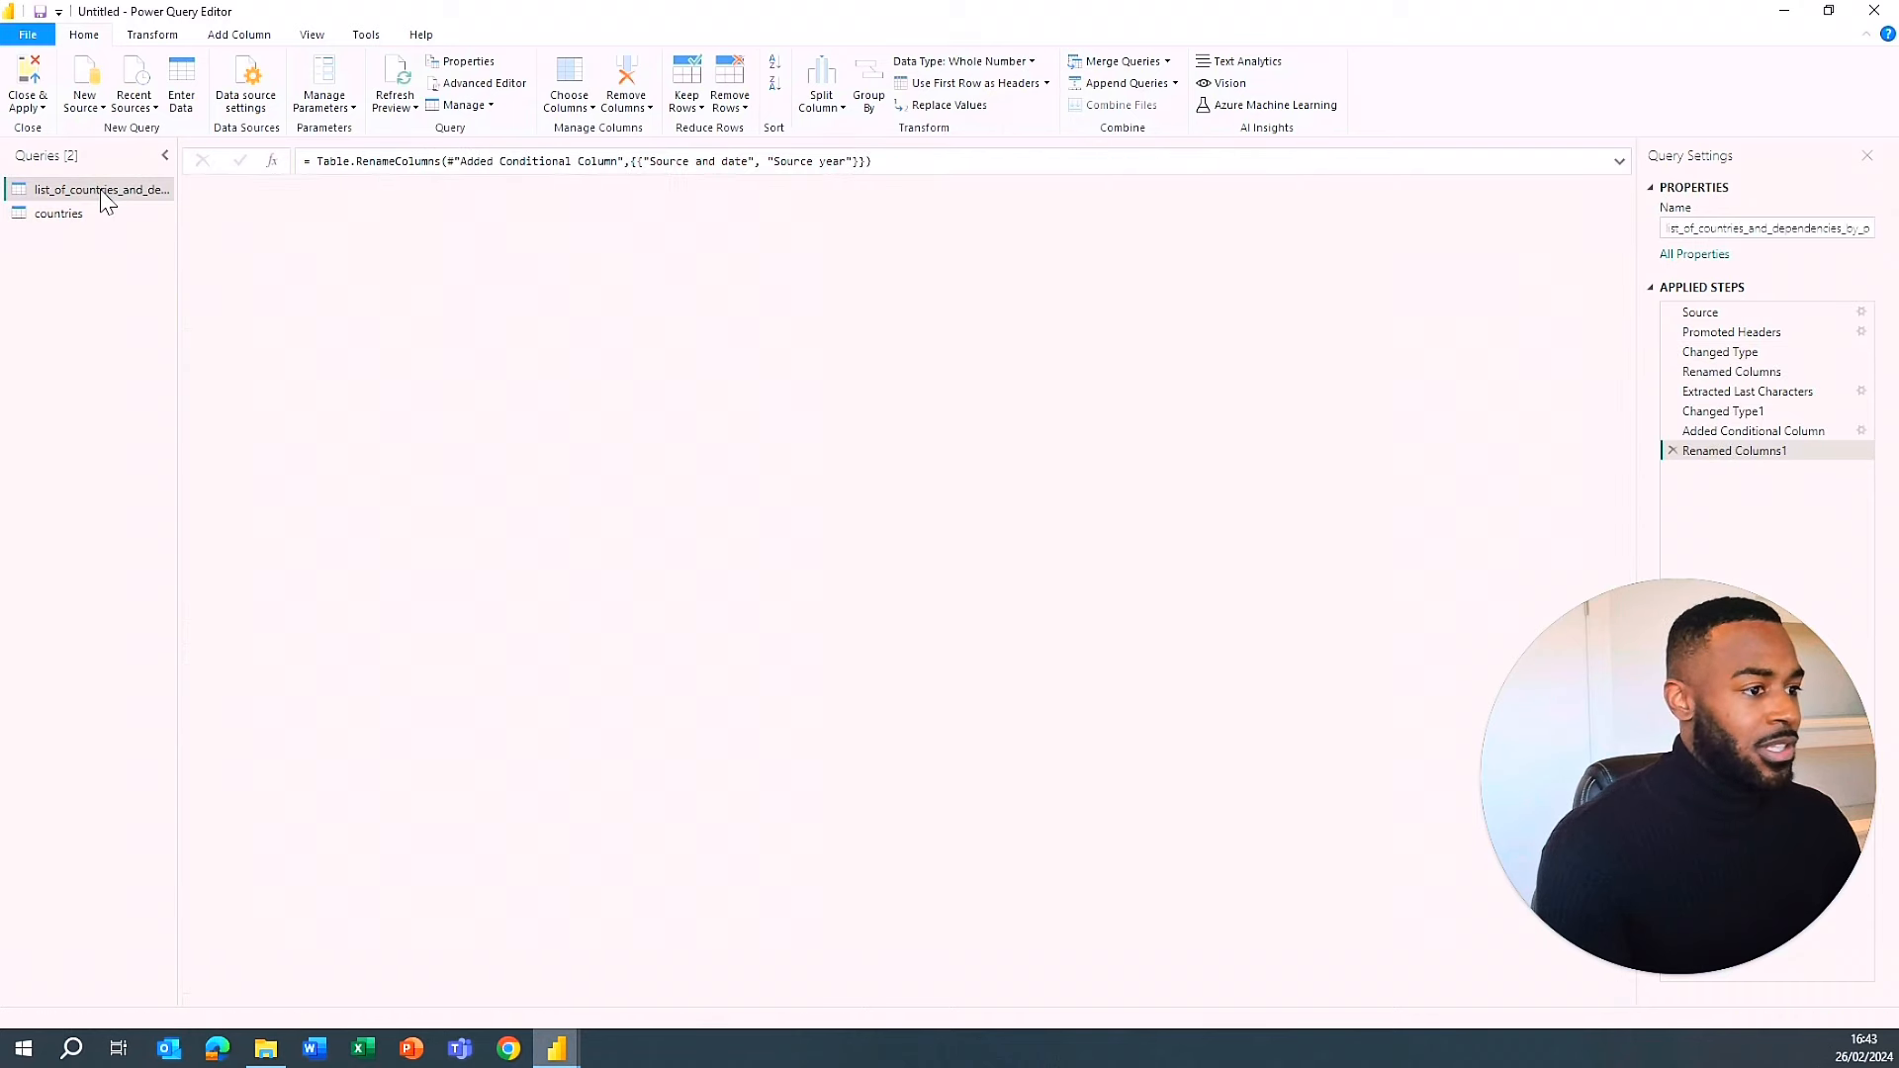
{"action": "left_click", "coordinate": [465, 190]}
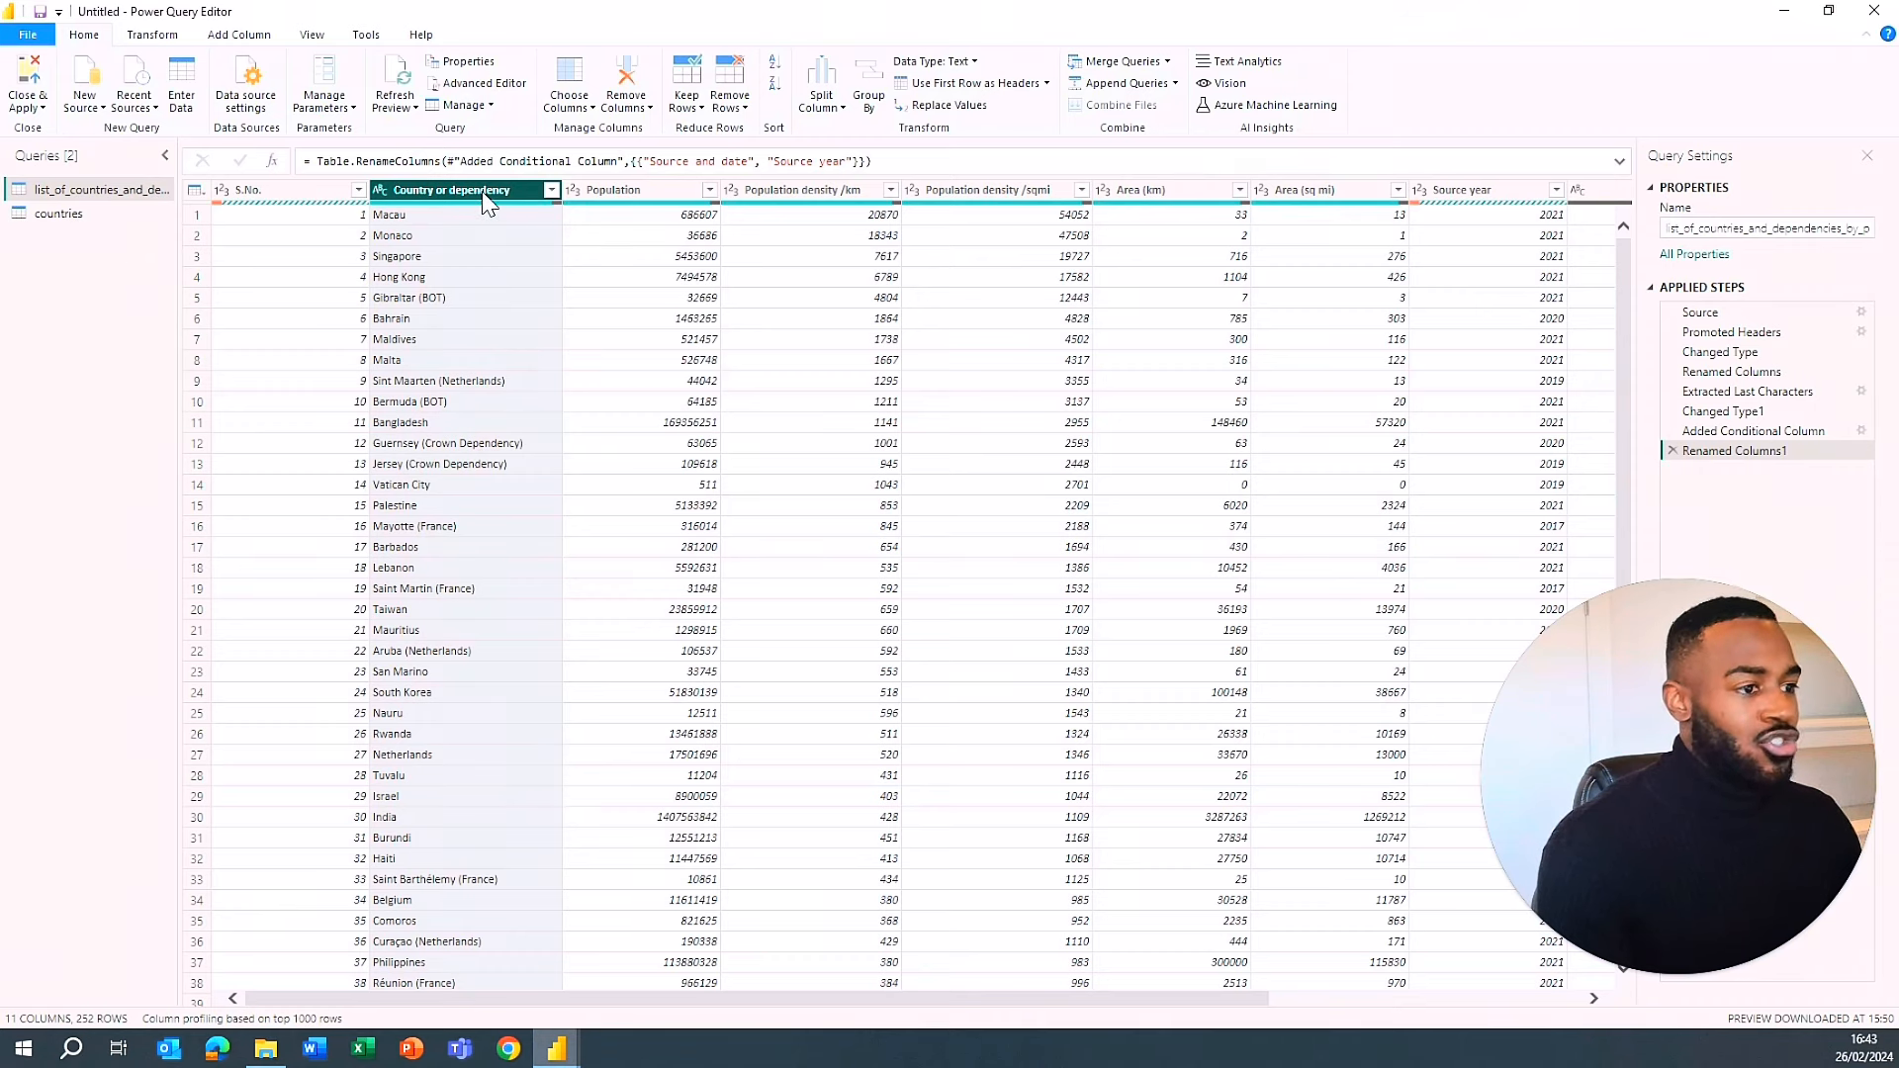
{"action": "left_click", "coordinate": [1132, 68]}
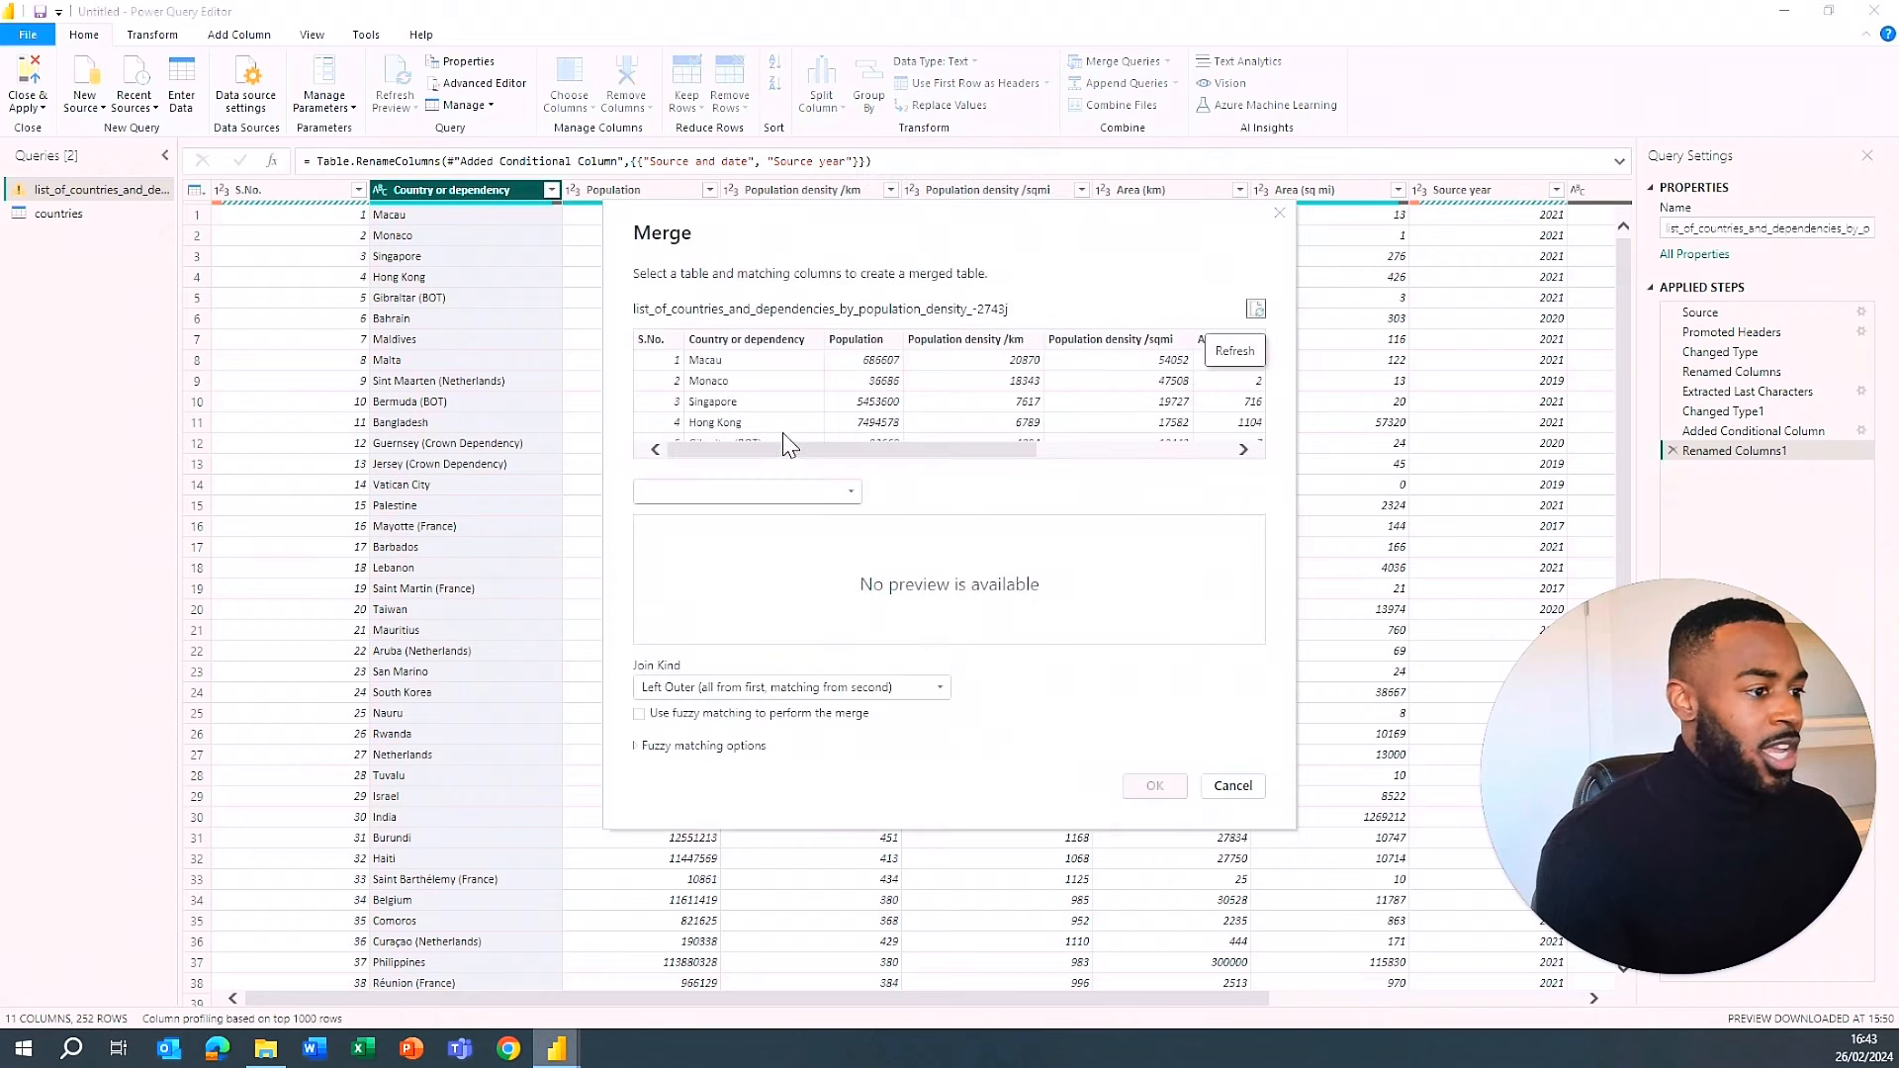
{"action": "left_click", "coordinate": [761, 346]}
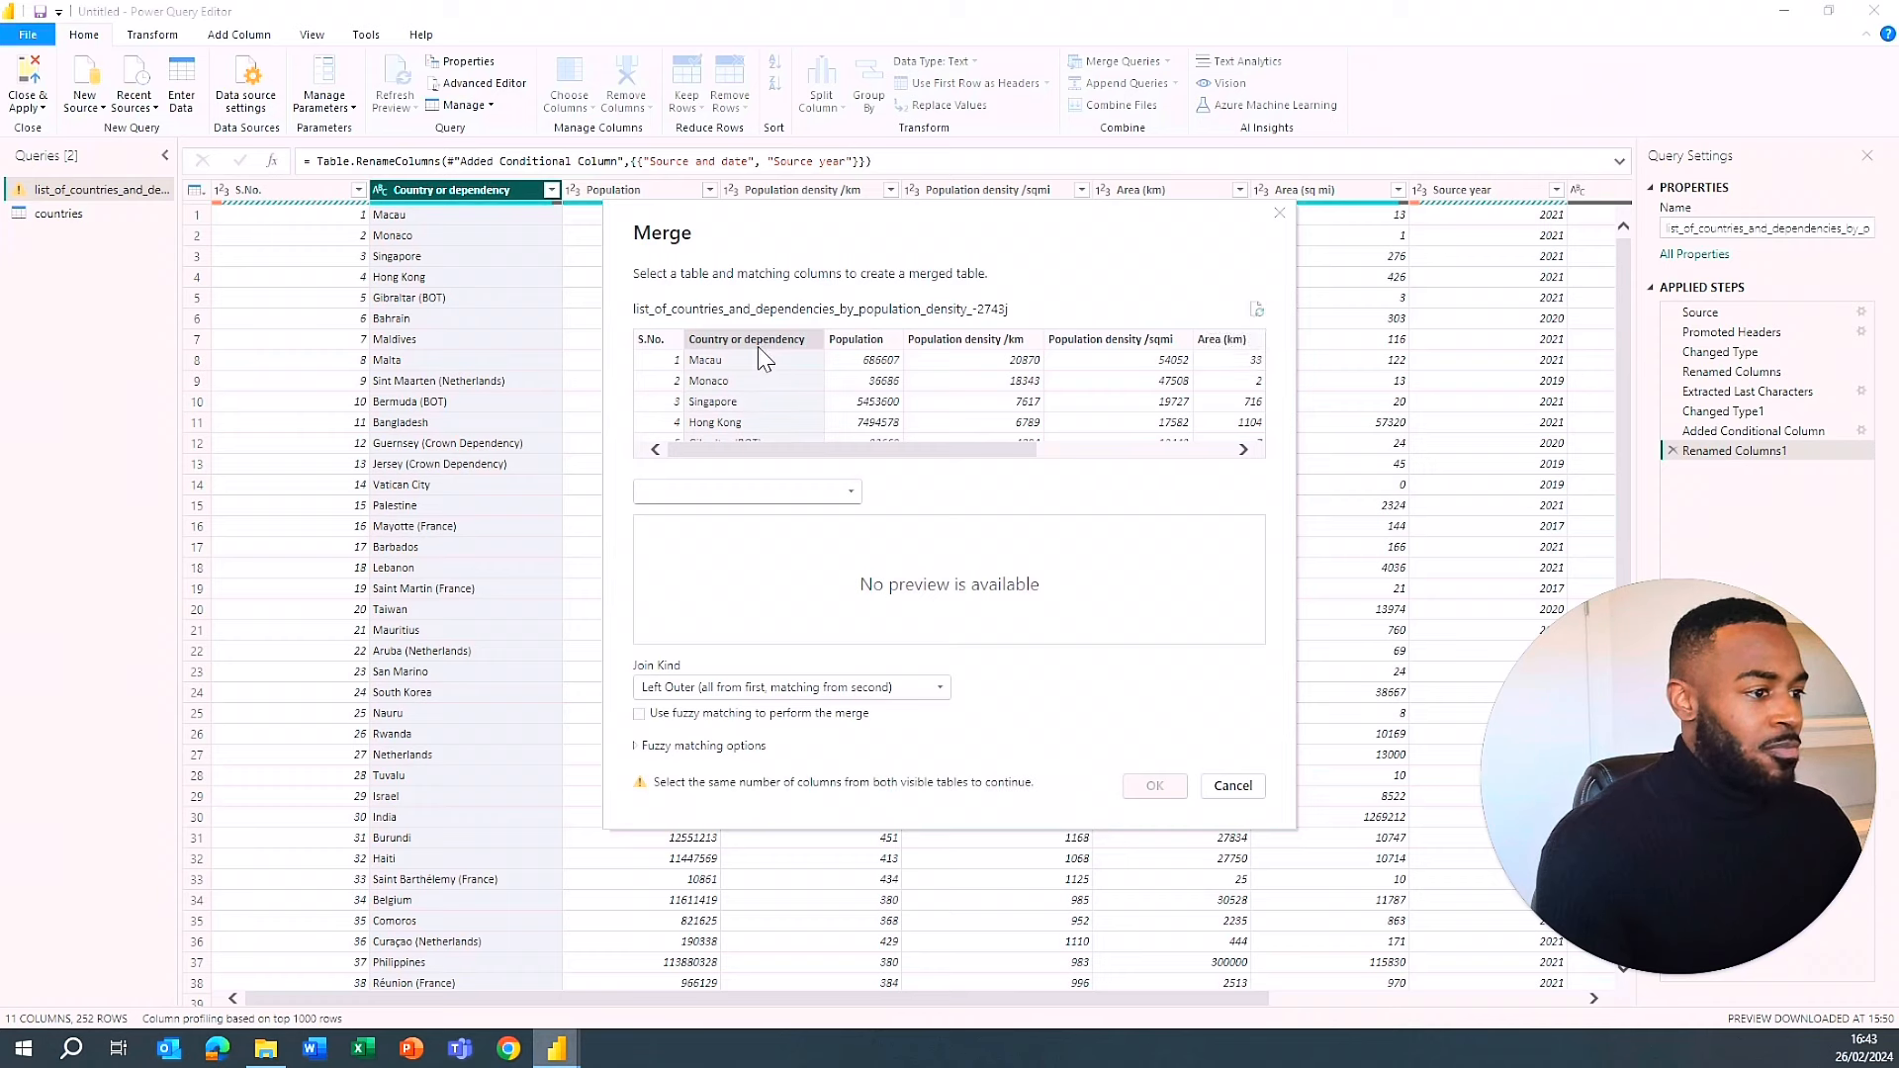
{"action": "left_click", "coordinate": [787, 493]}
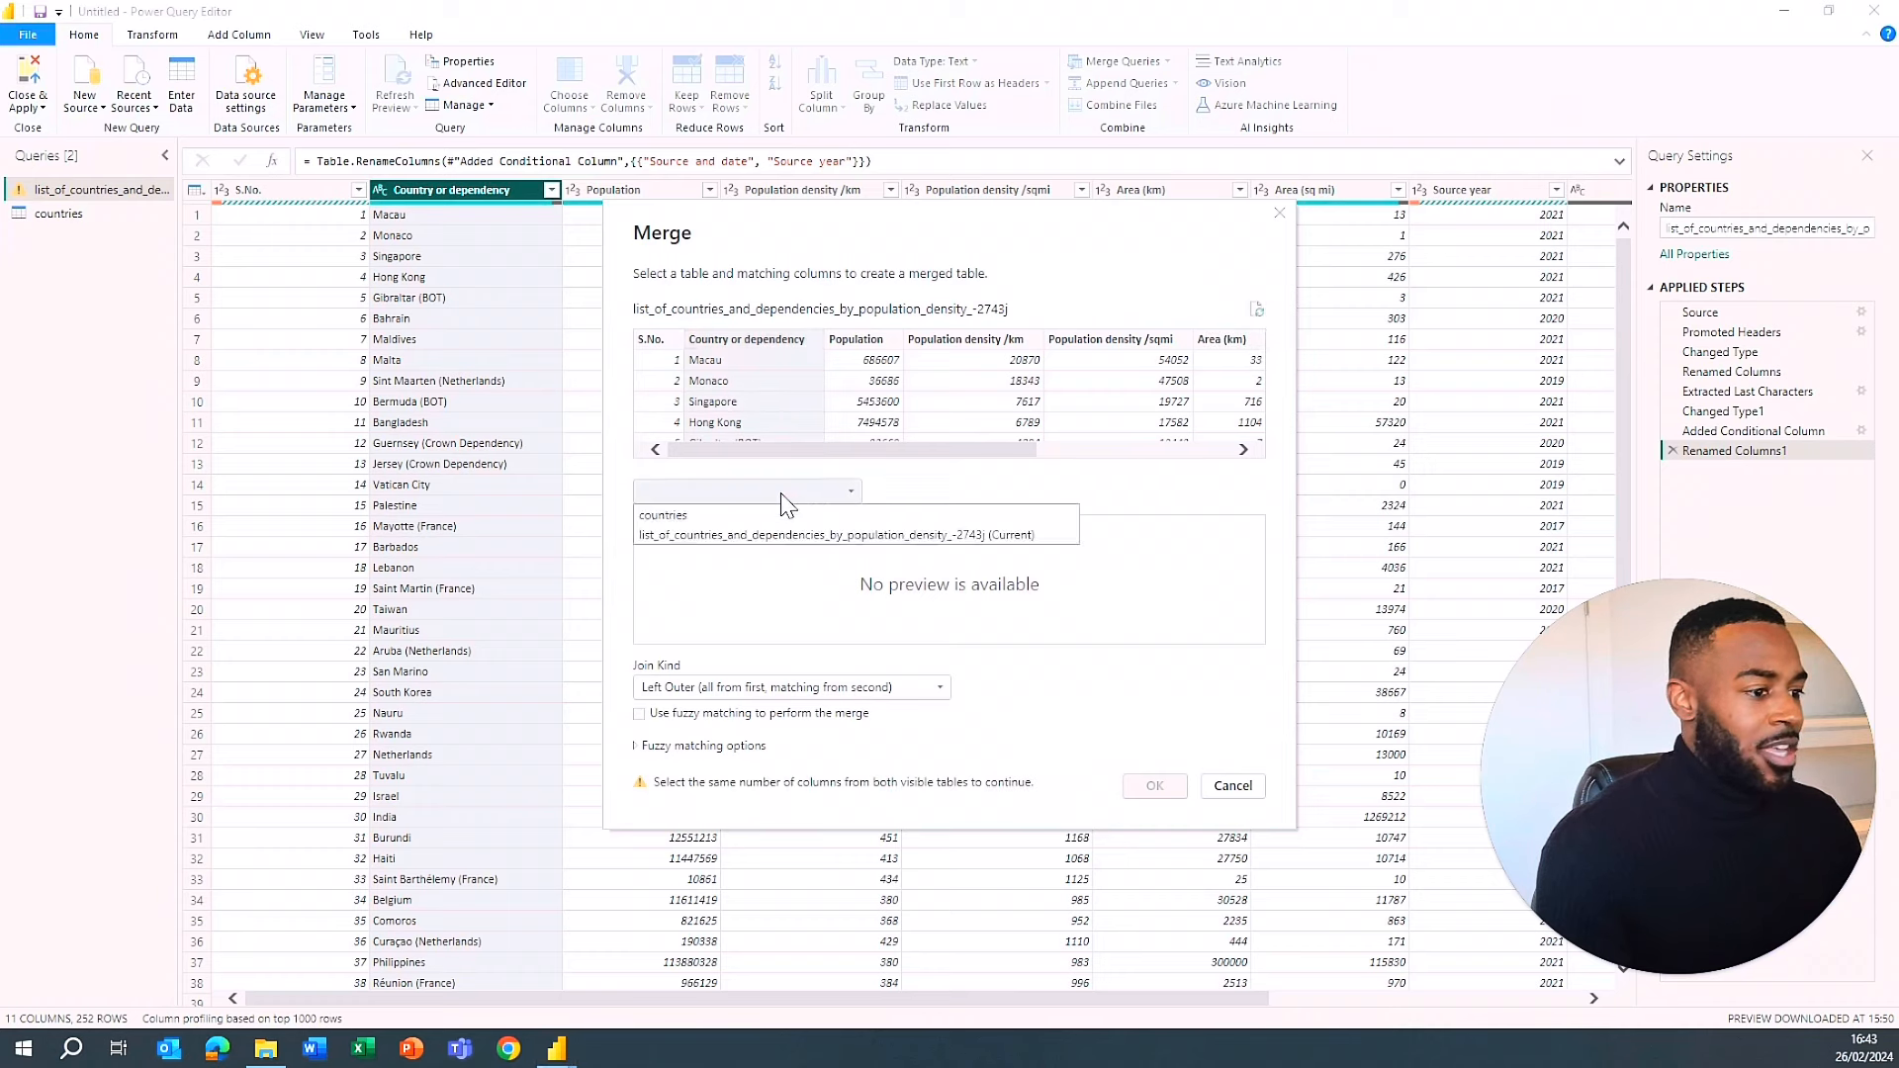
{"action": "left_click", "coordinate": [692, 514]}
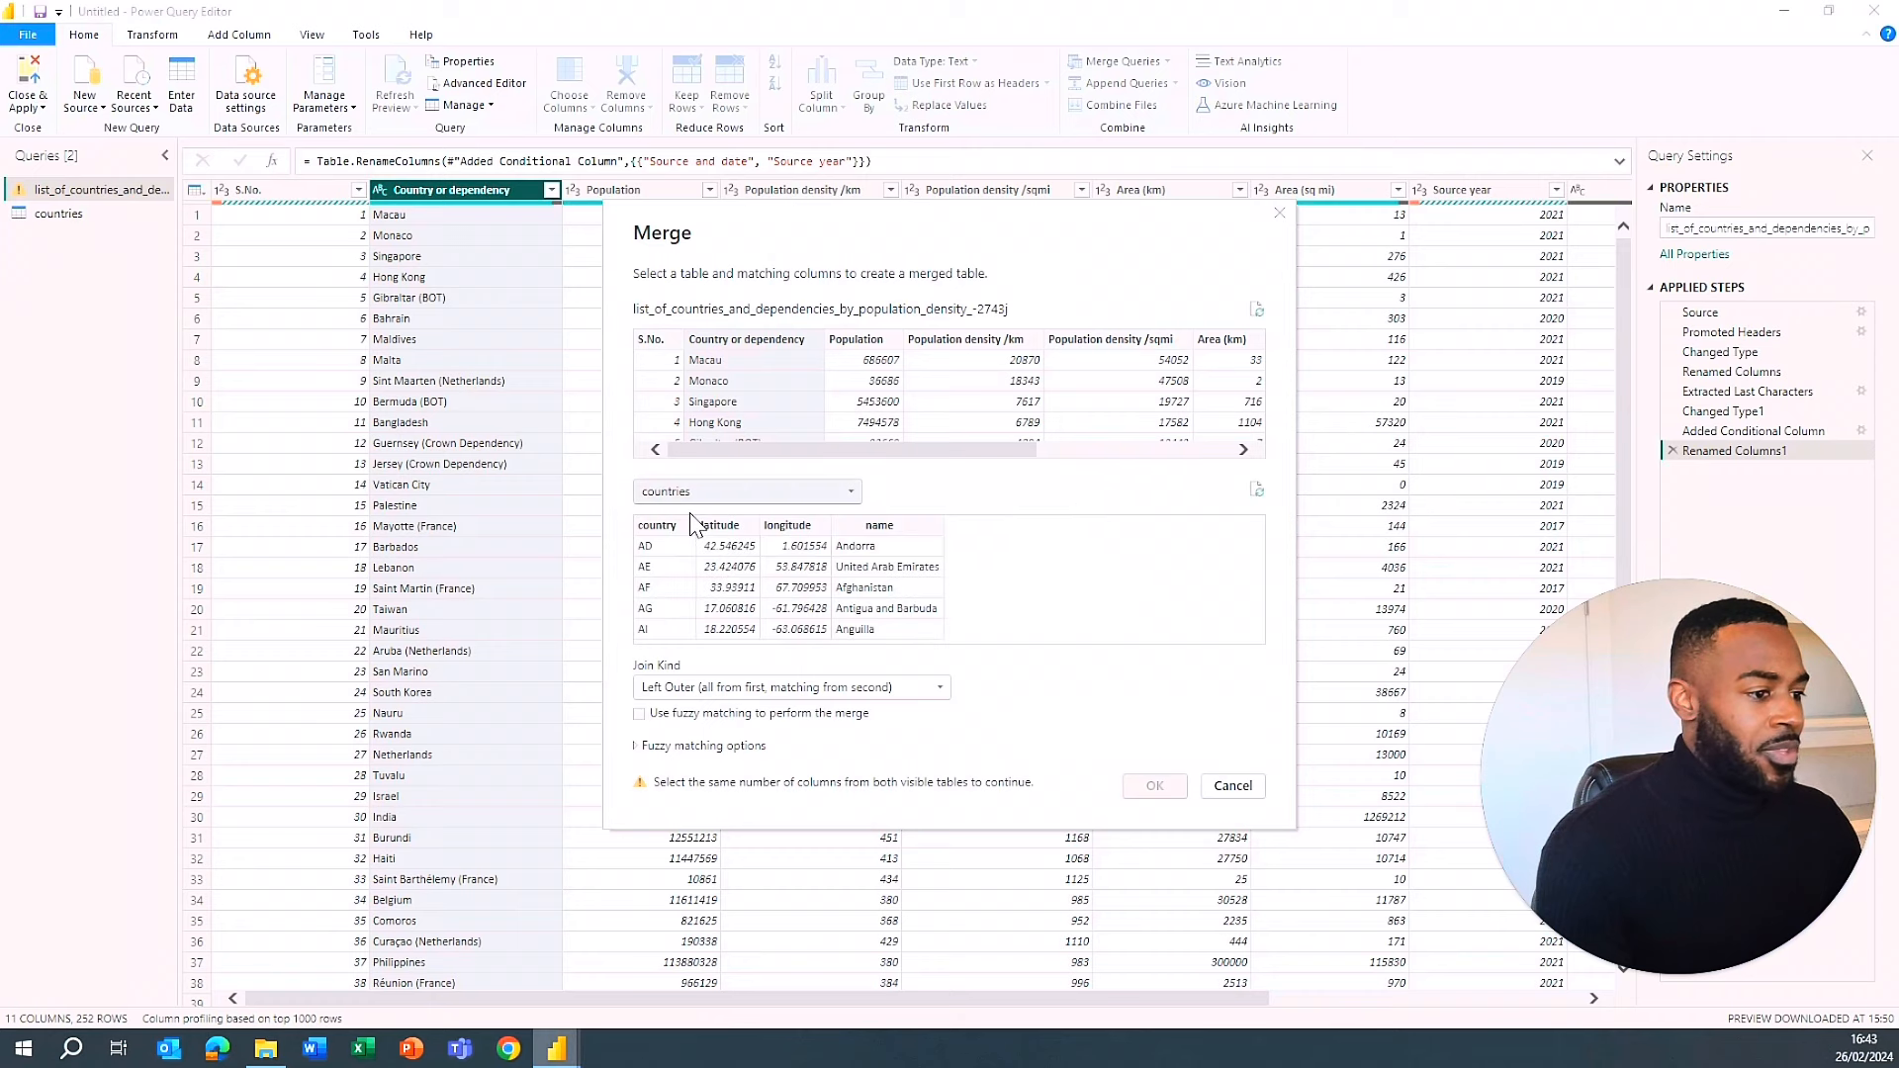
{"action": "left_click", "coordinate": [894, 525]}
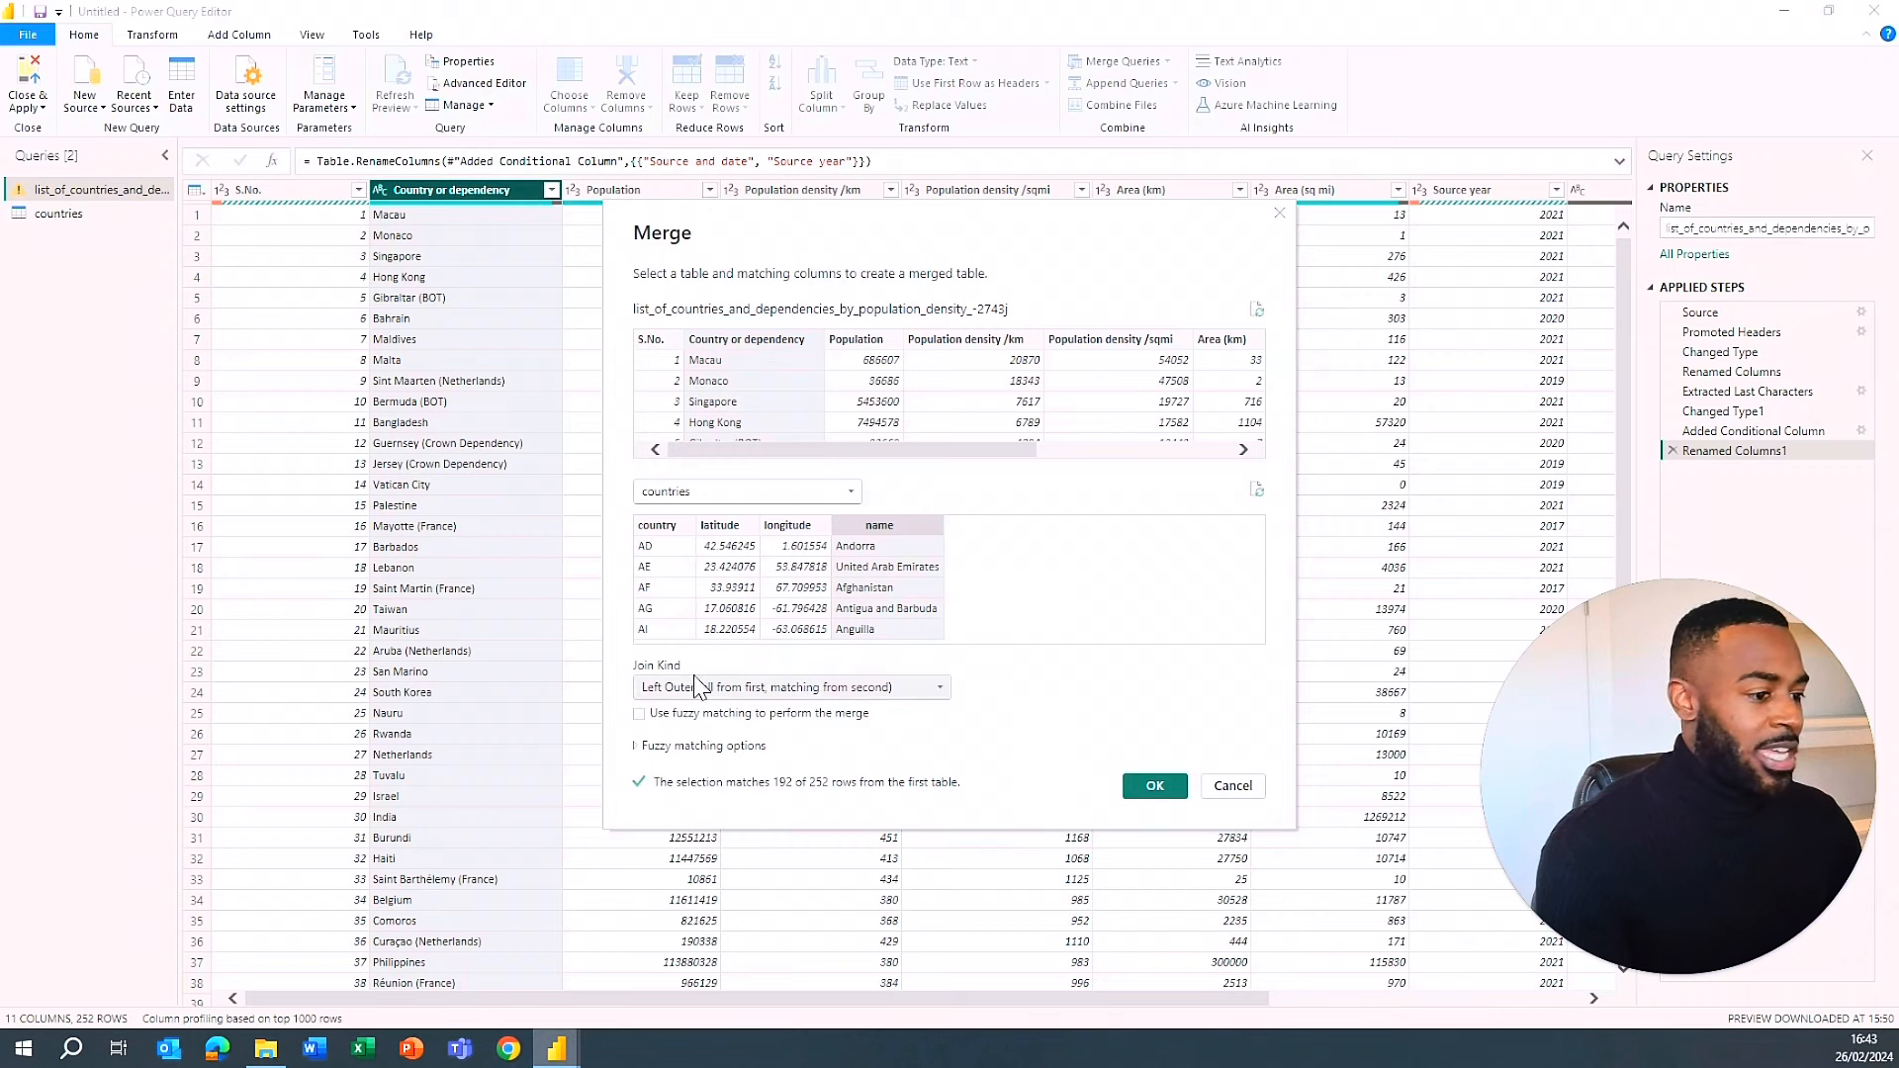
- Review the available join kinds, keep Left Outer (all from first, matching from second), and cancel the merge
{"action": "left_click", "coordinate": [924, 690]}
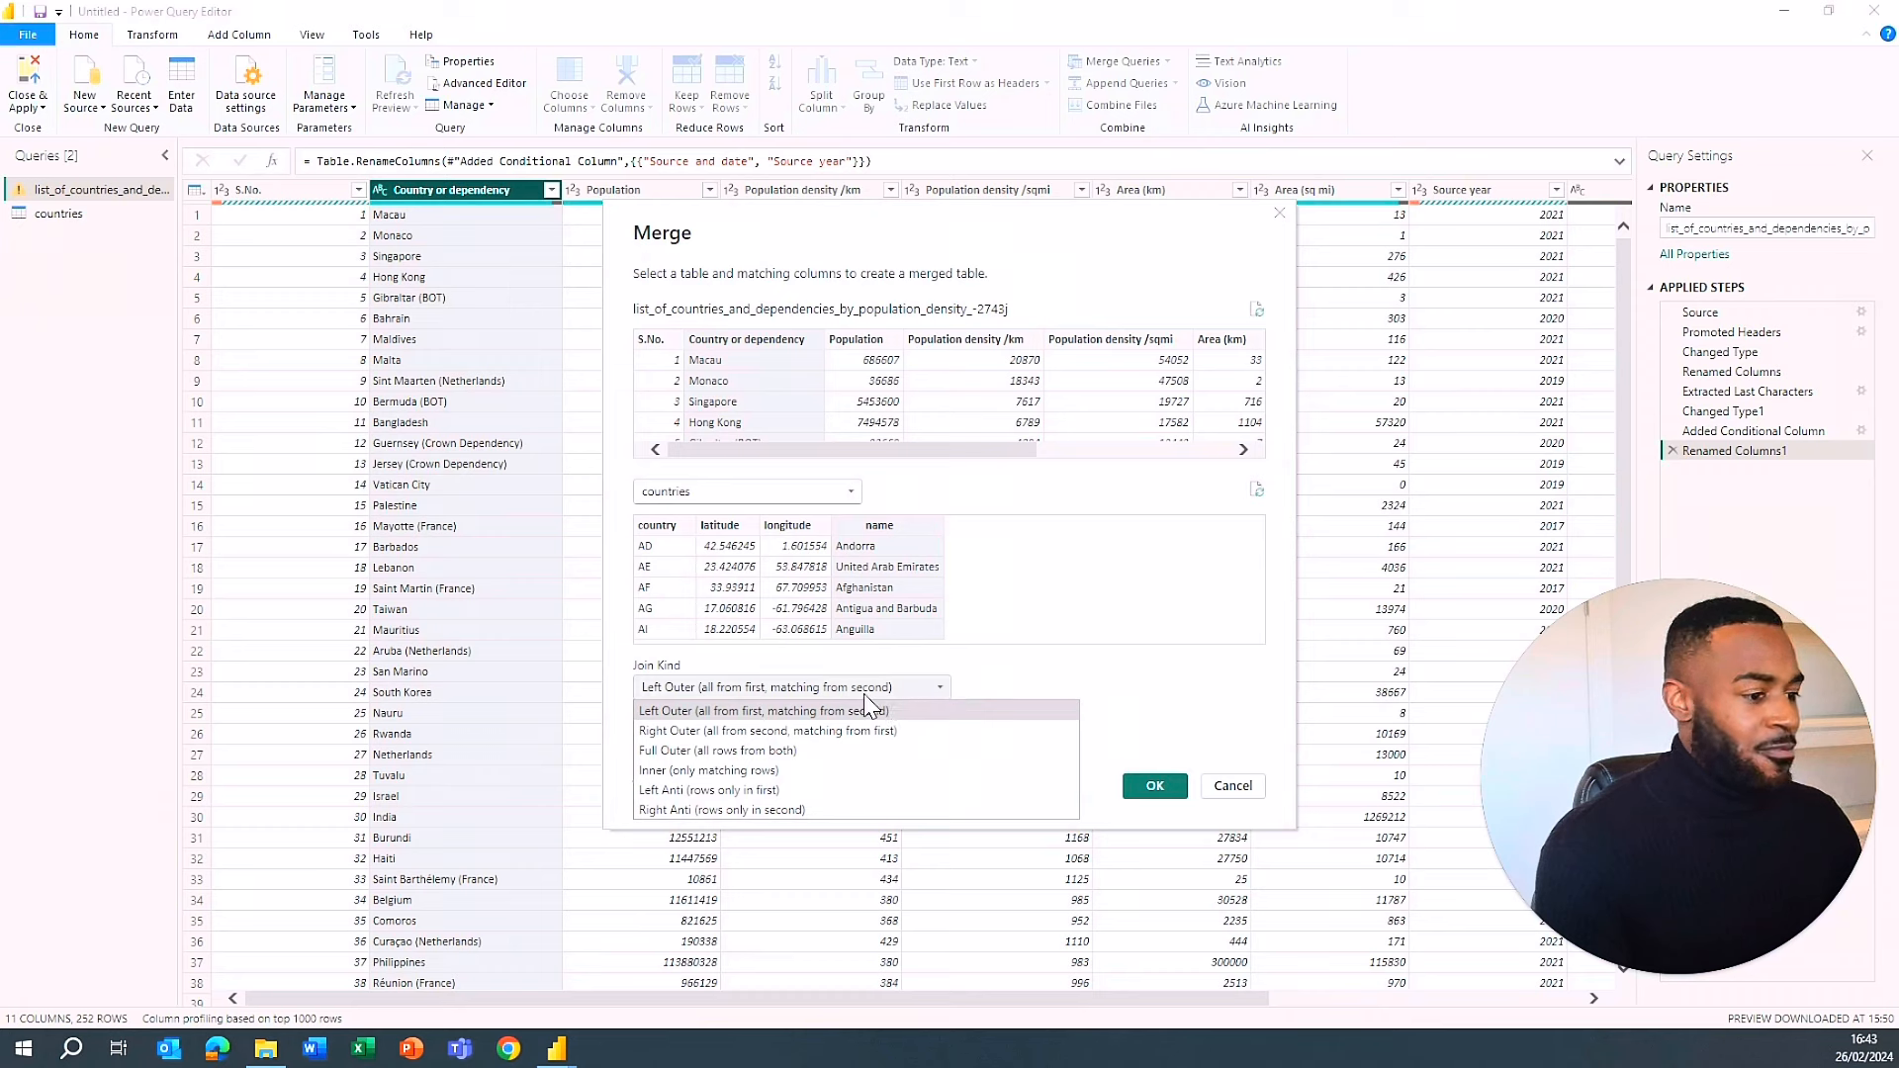
{"action": "left_click", "coordinate": [898, 689]}
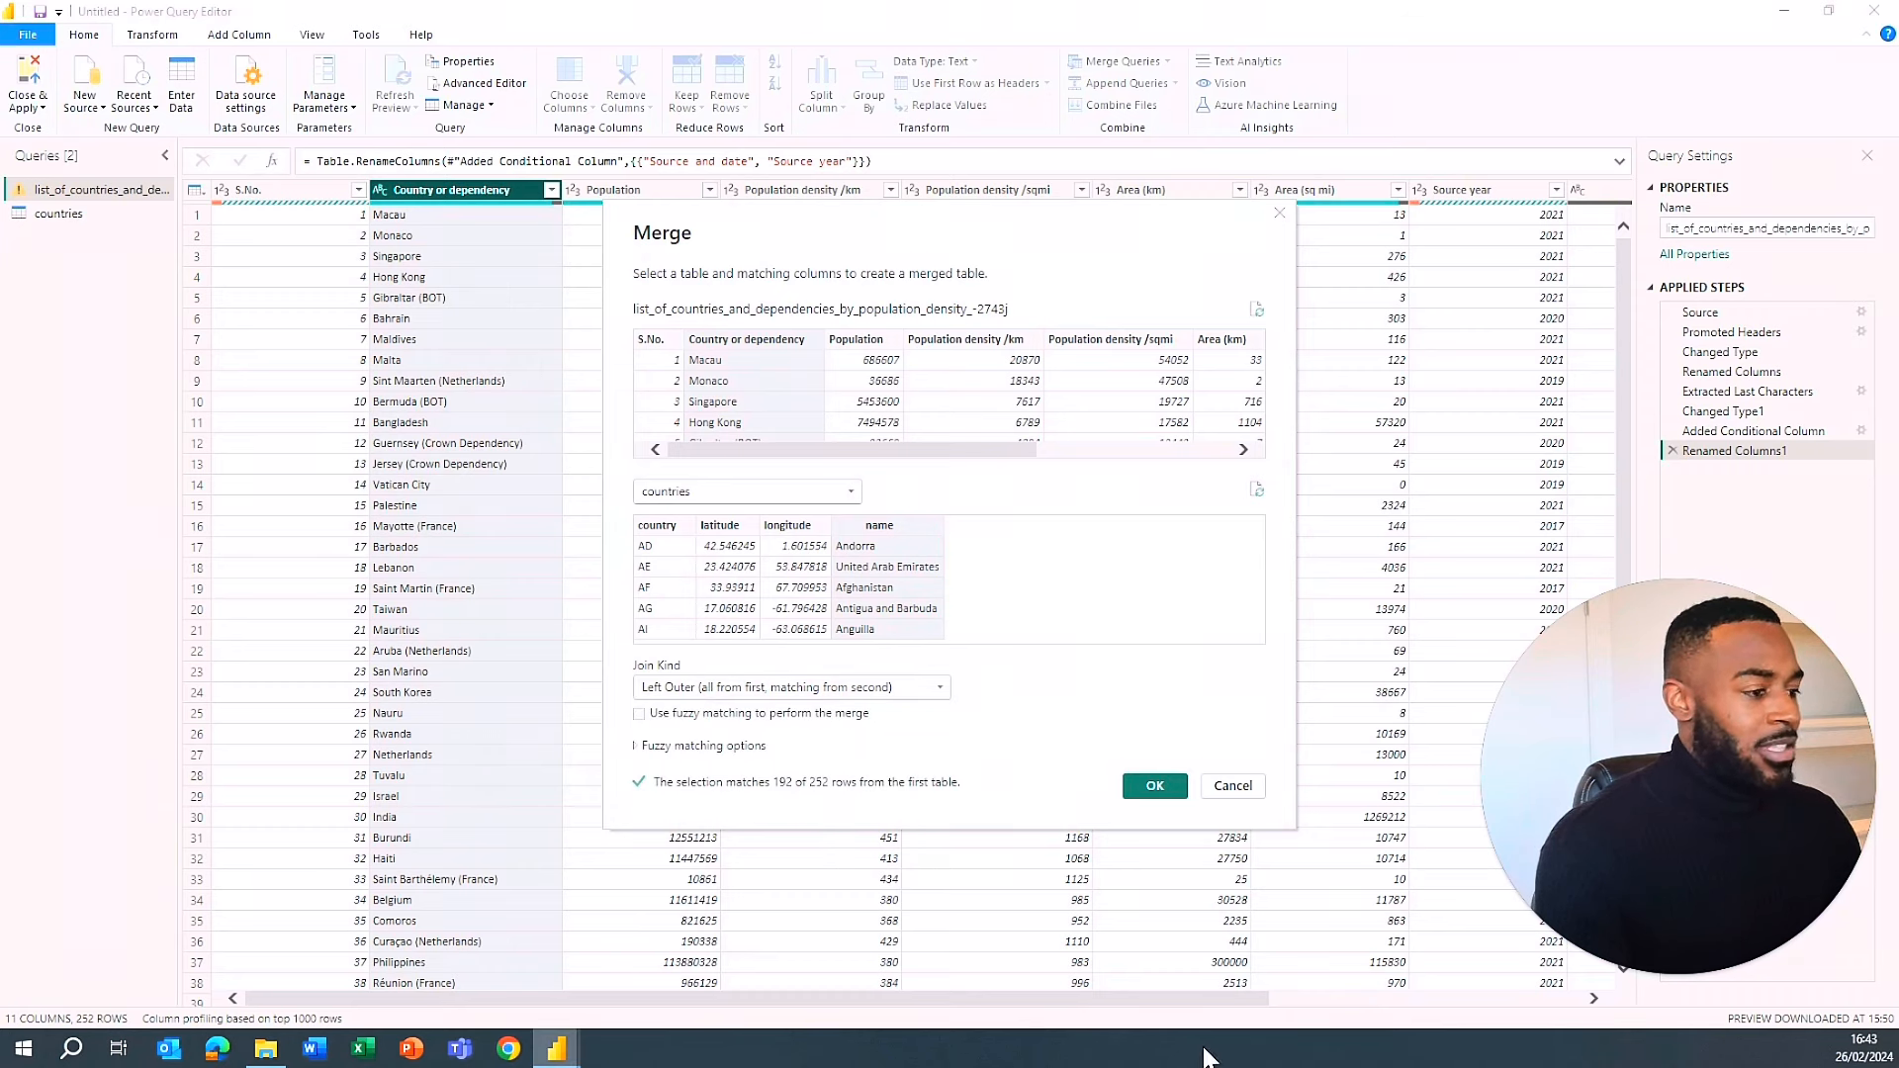
{"action": "left_click", "coordinate": [939, 688]}
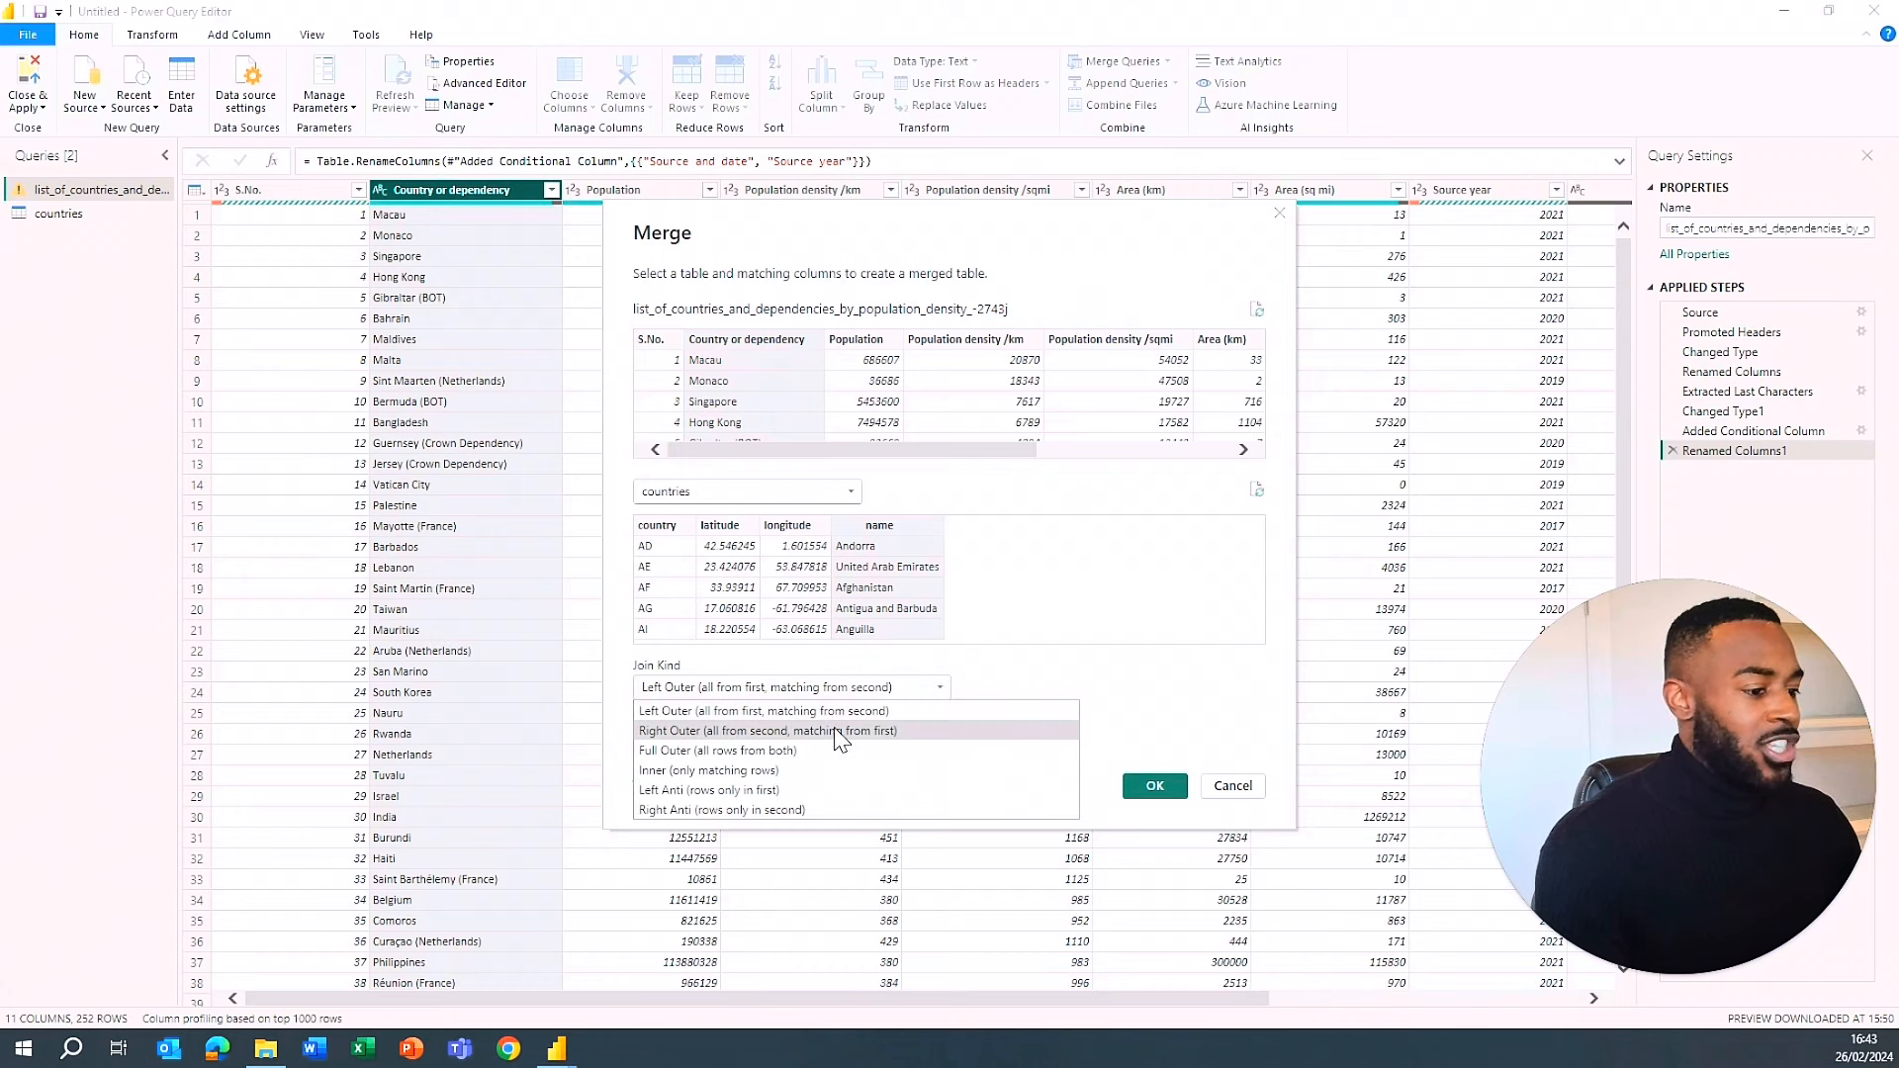
{"action": "left_click", "coordinate": [938, 711]}
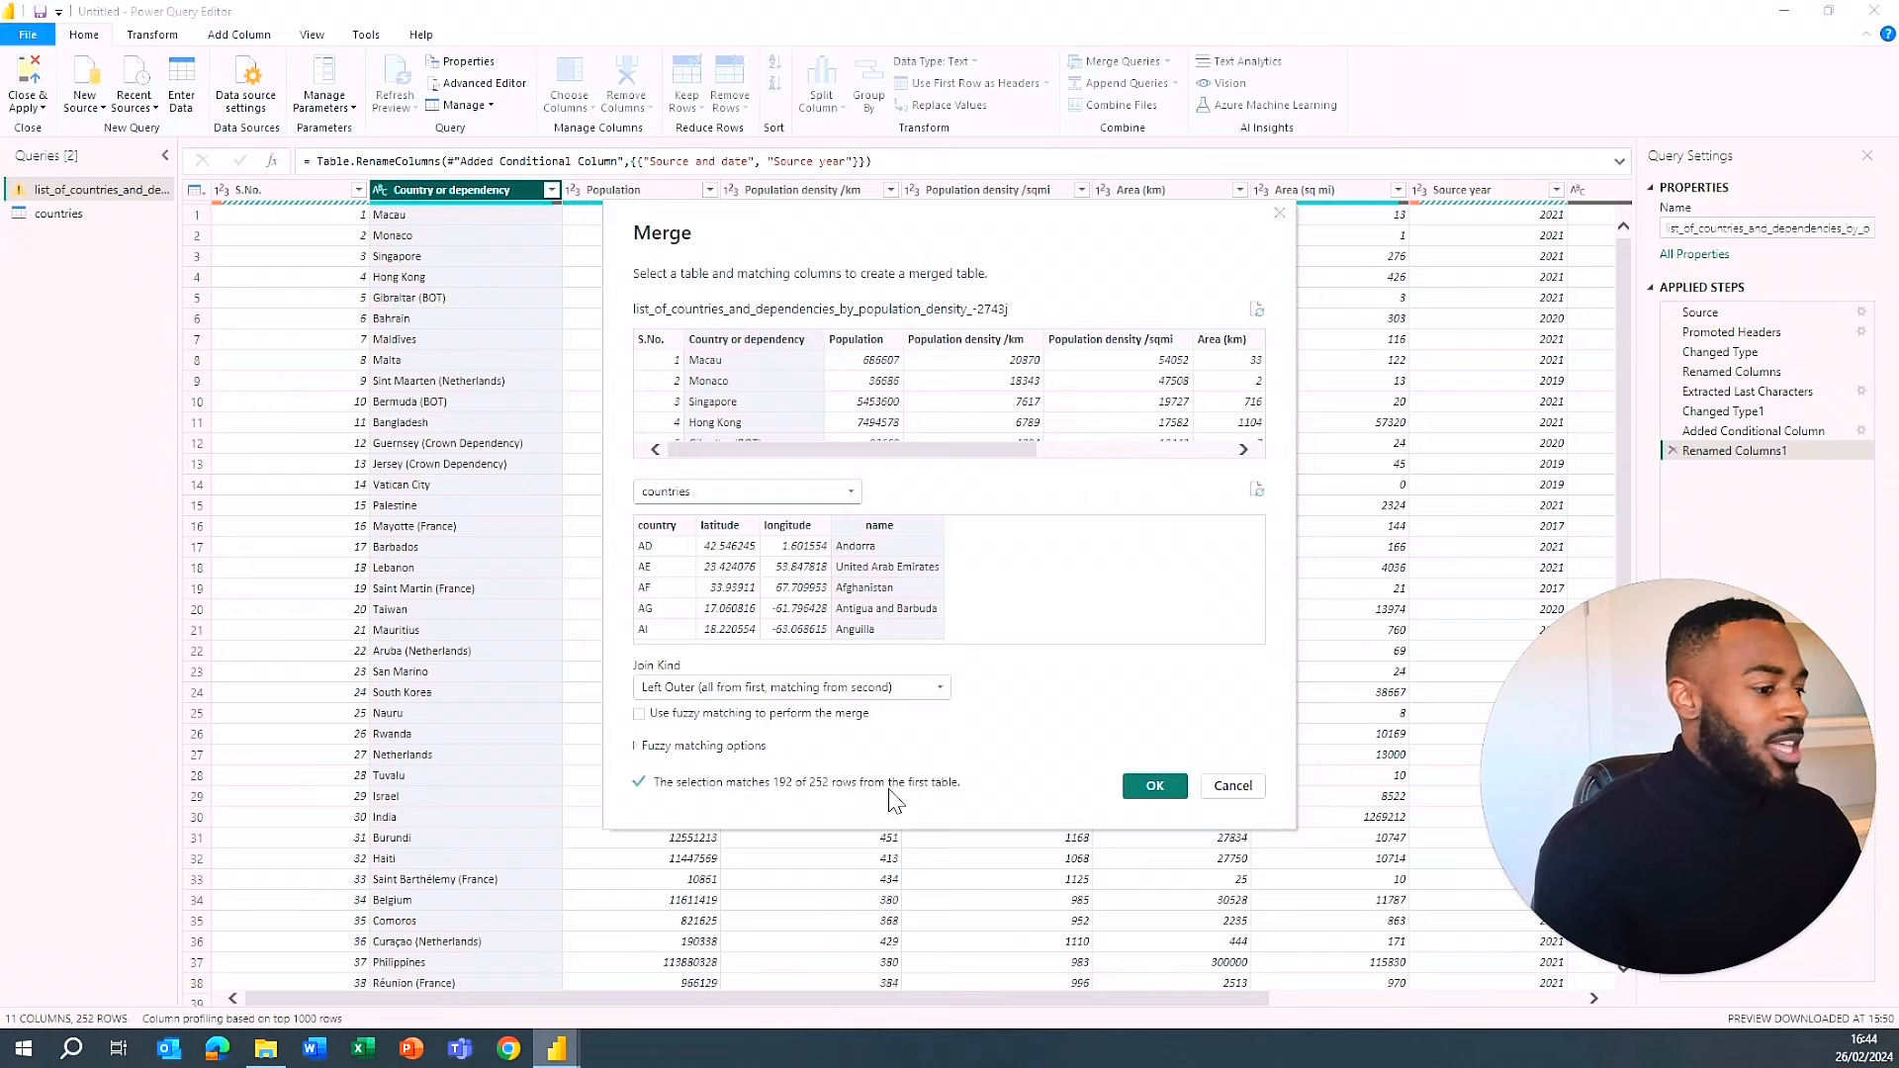
{"action": "left_click", "coordinate": [1232, 786]}
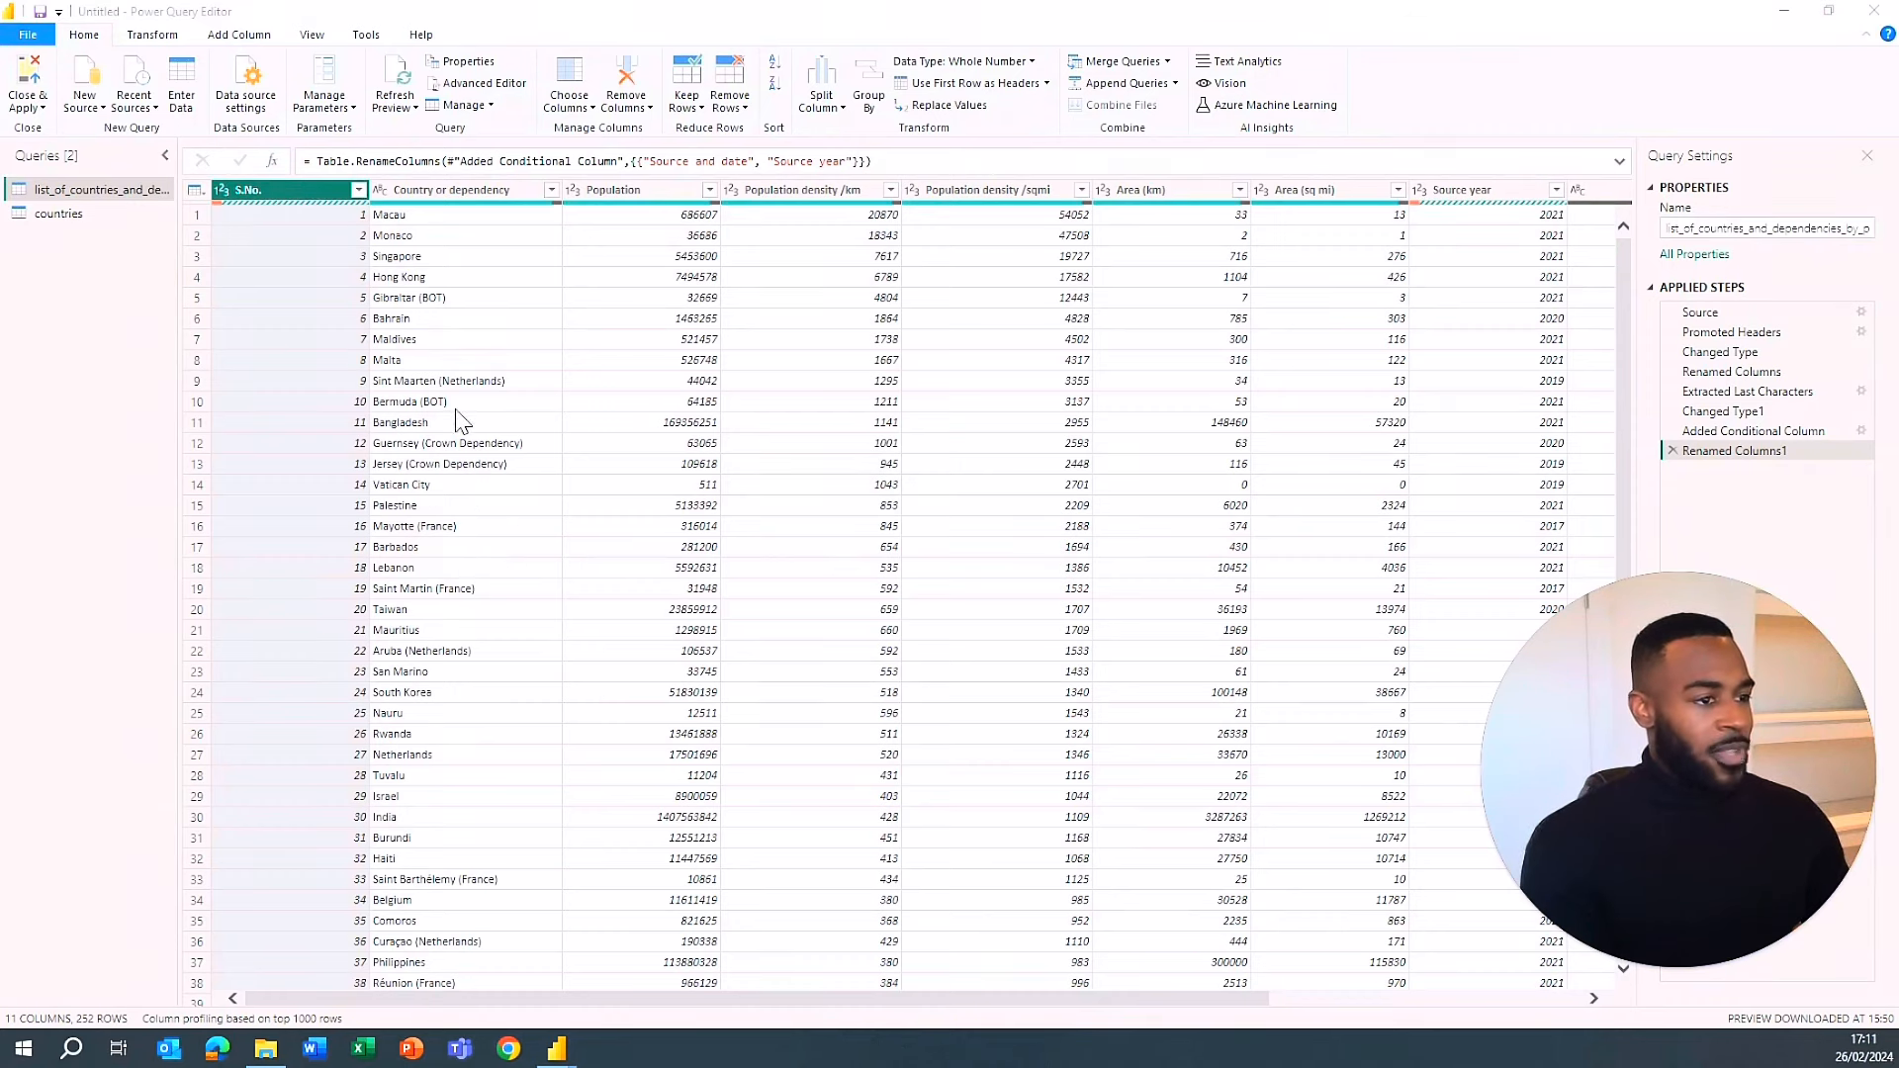
- Compare how country names are written in the Country or dependency column and in the countries query, checking for bracketed suffixes
{"action": "left_click", "coordinate": [475, 192]}
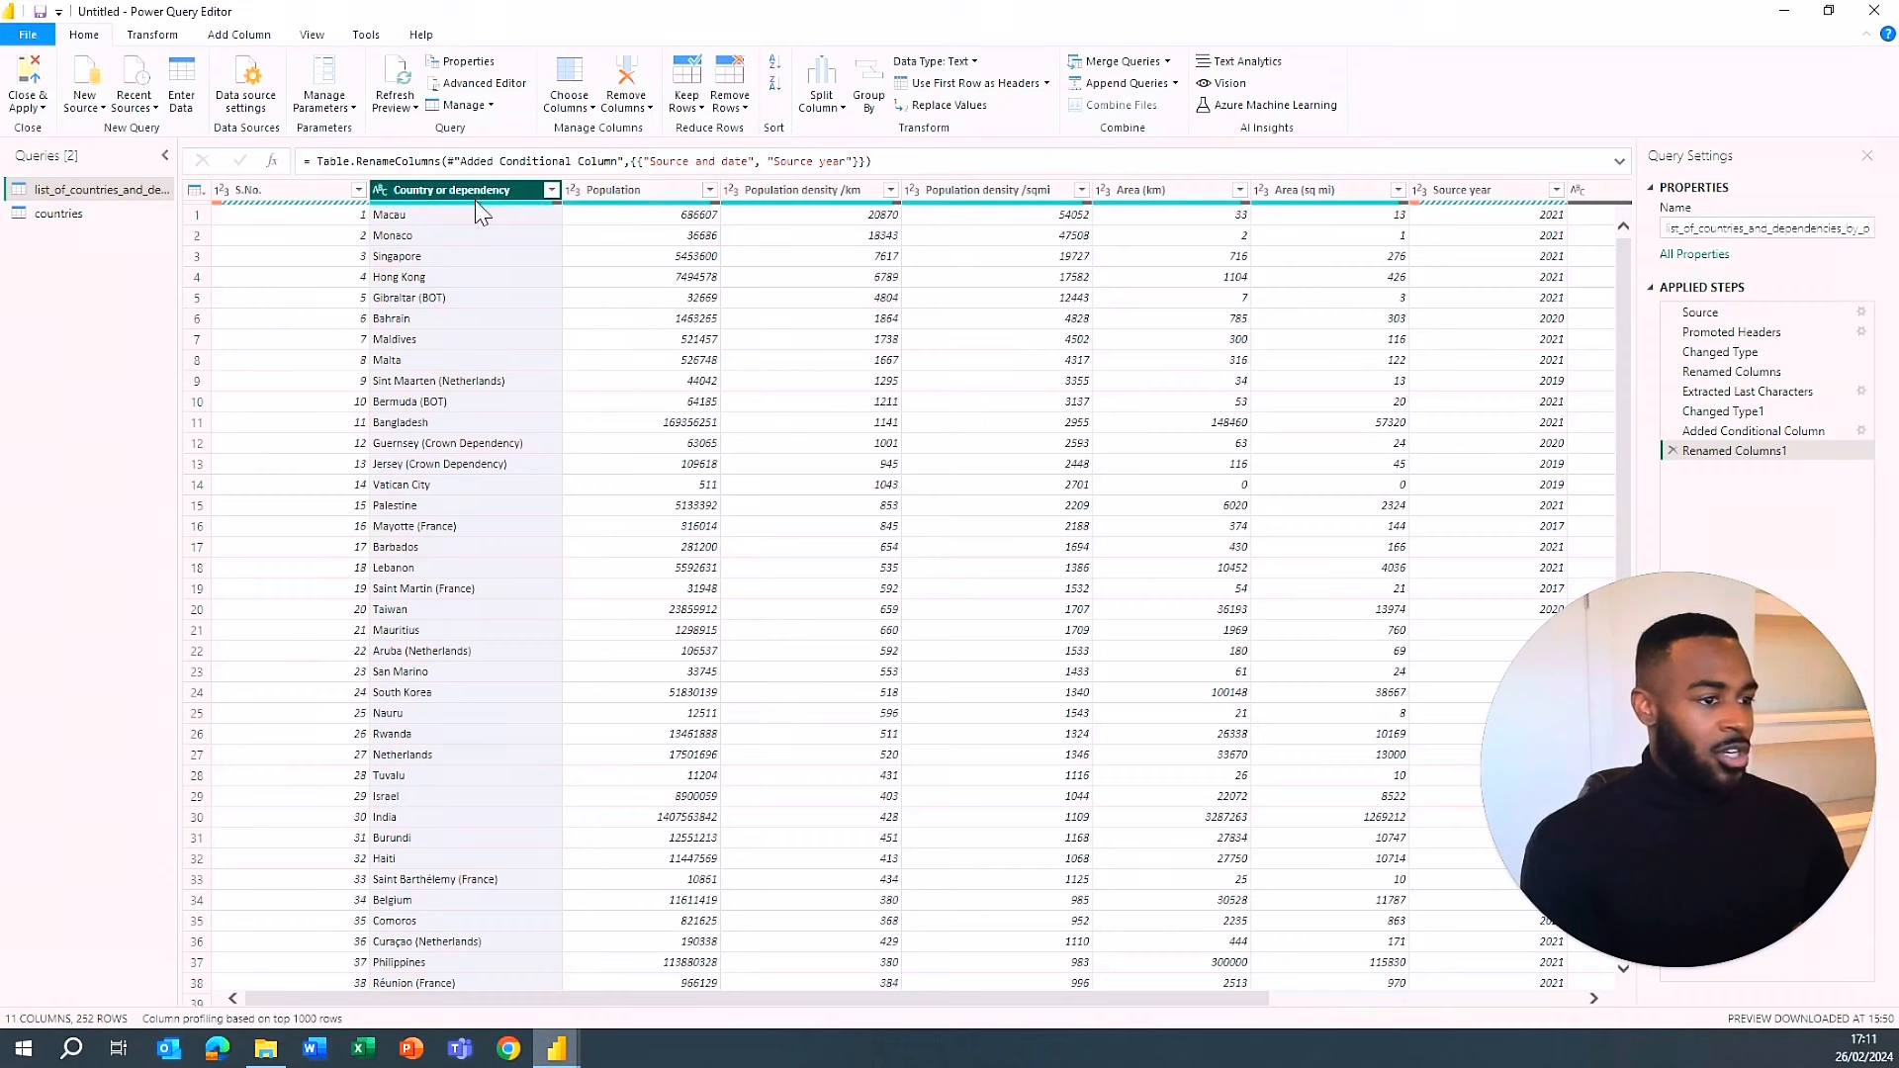
{"action": "left_click", "coordinate": [473, 300]}
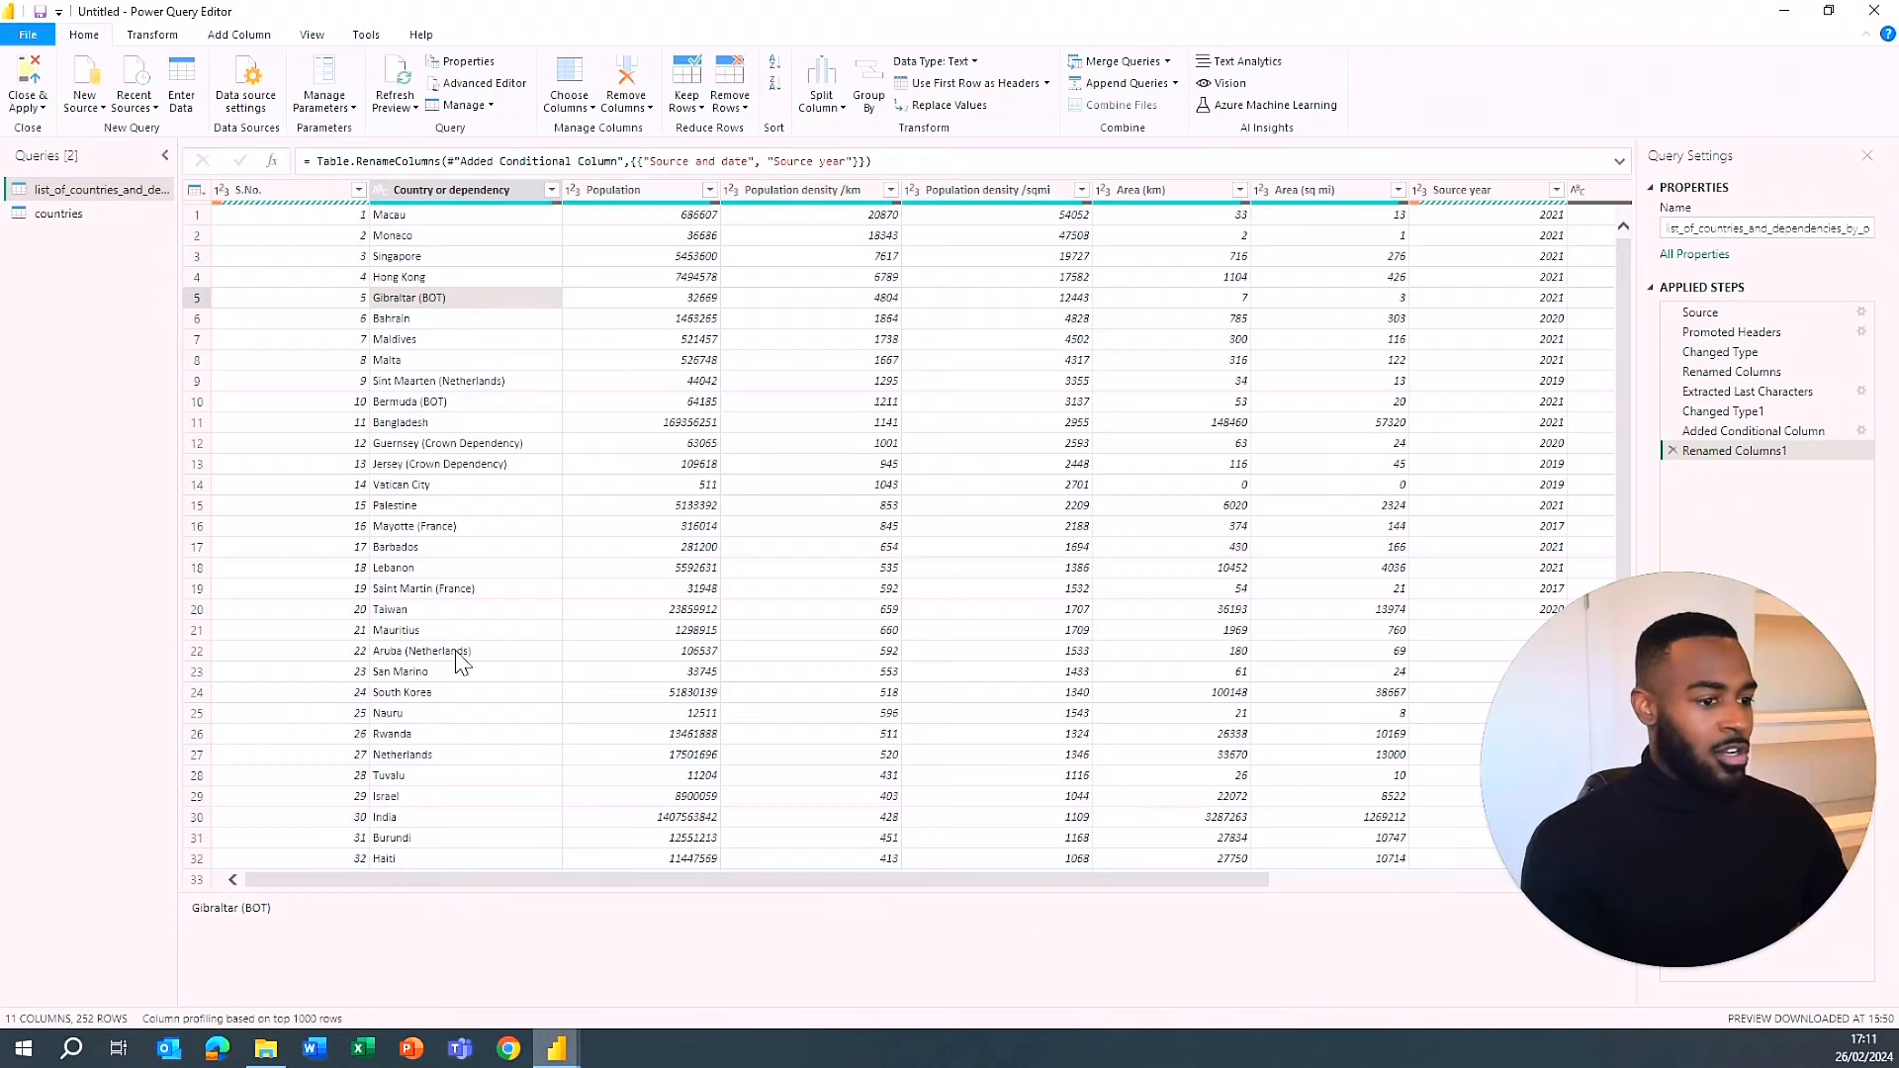
{"action": "left_click", "coordinate": [65, 218]}
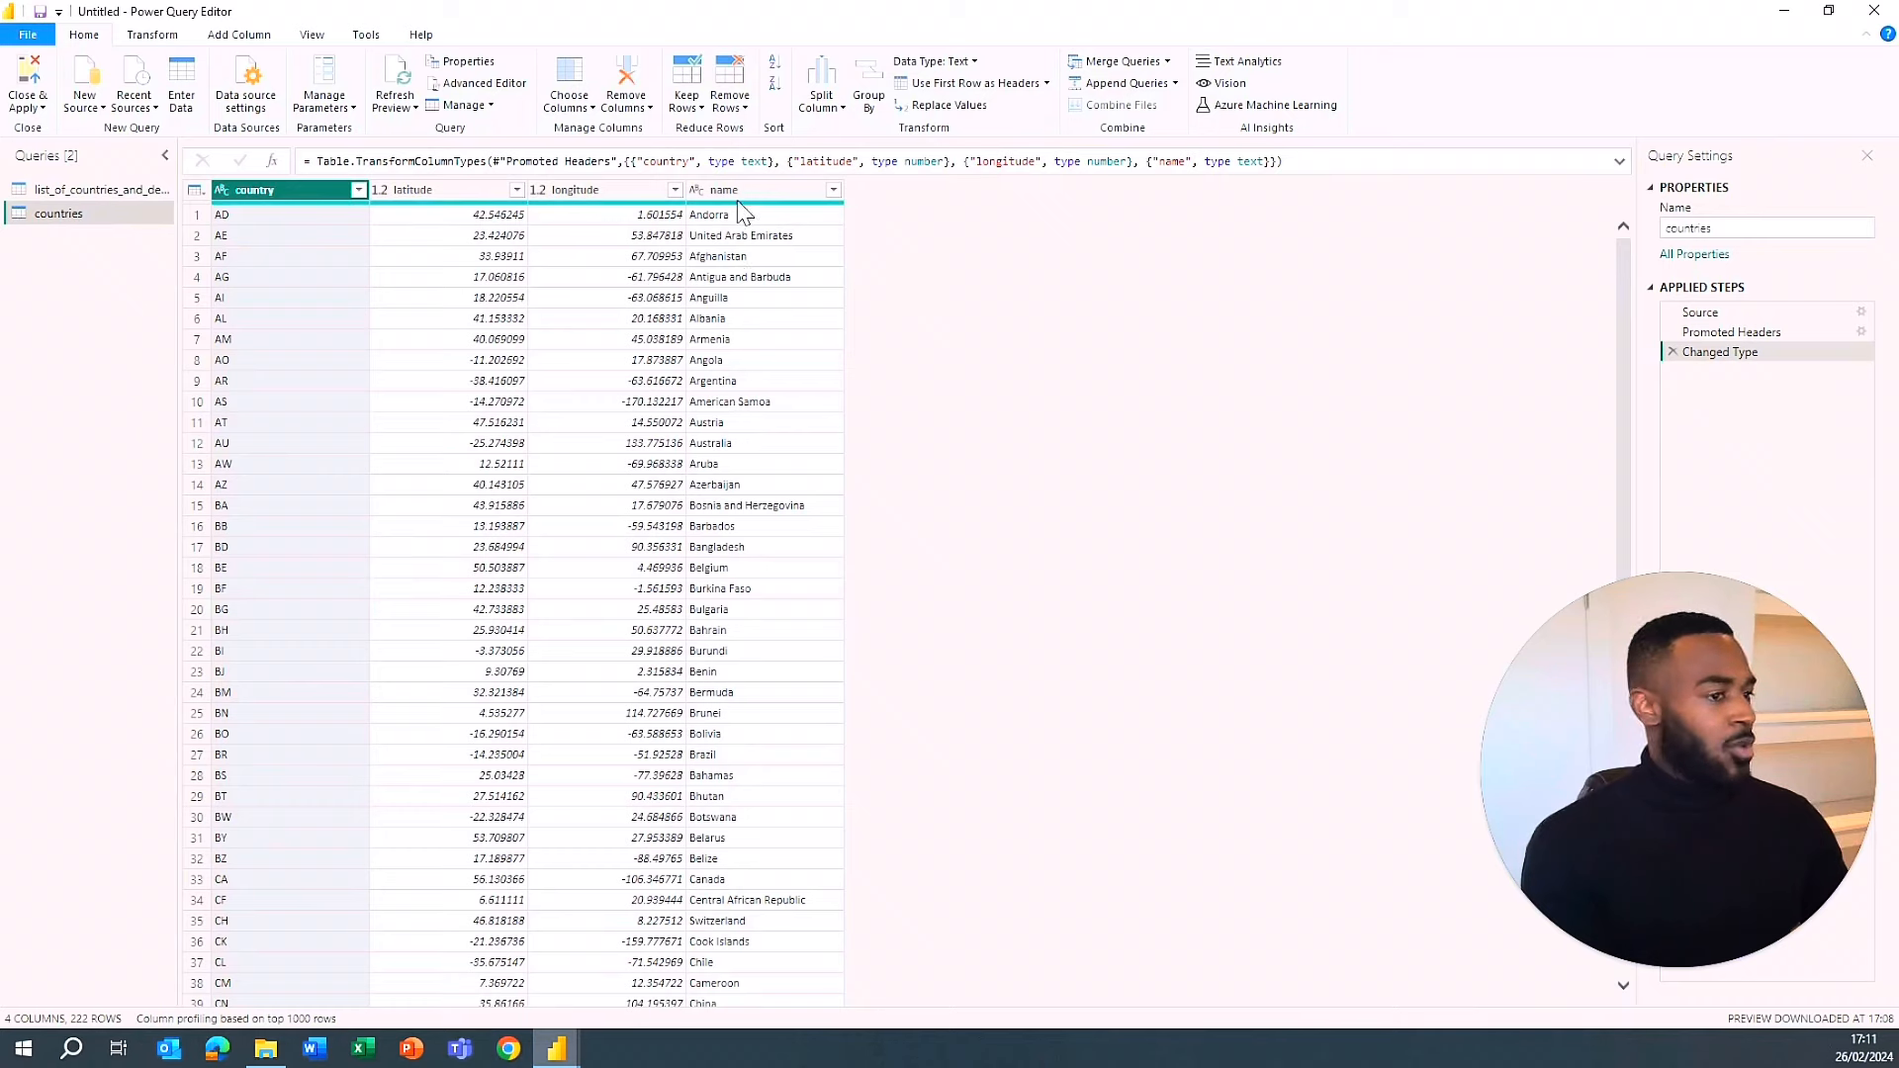
{"action": "left_click", "coordinate": [88, 189]}
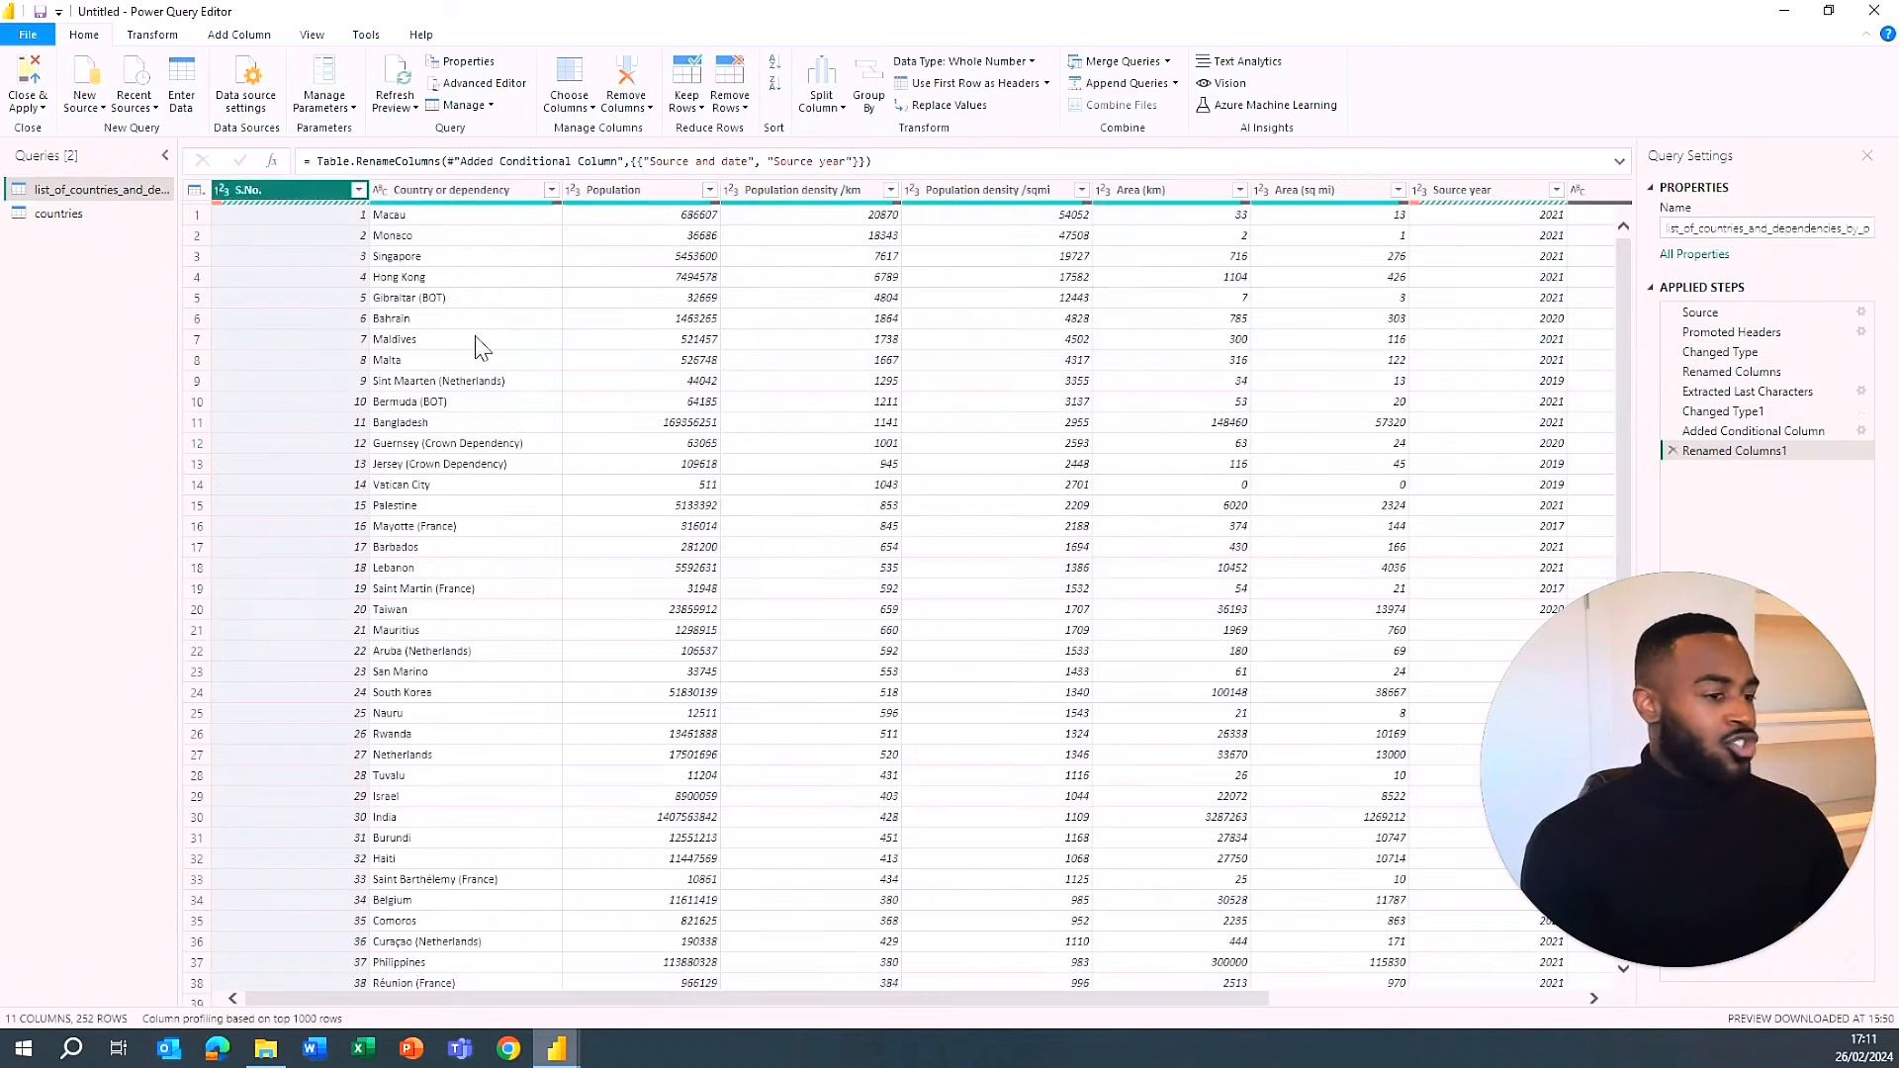
{"action": "left_click", "coordinate": [458, 403]}
{"action": "left_click", "coordinate": [484, 491]}
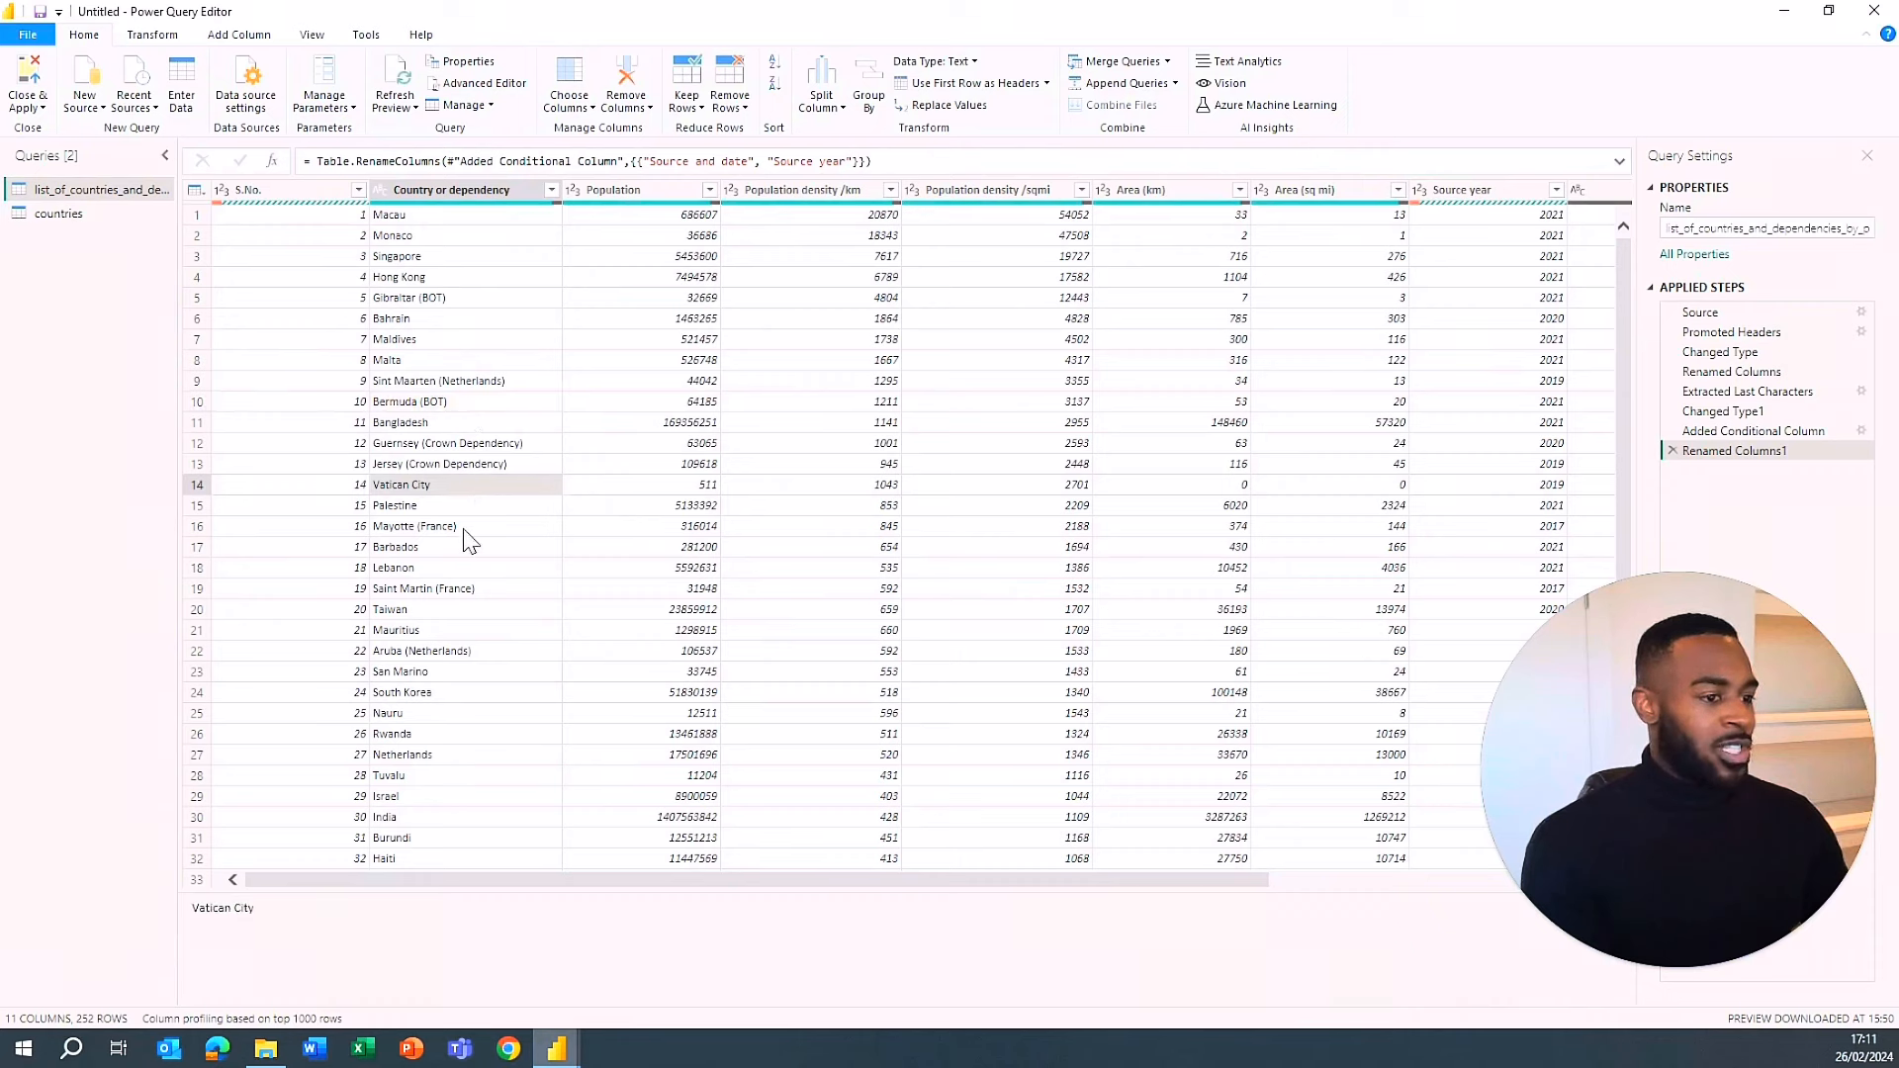
{"action": "left_click", "coordinate": [466, 530]}
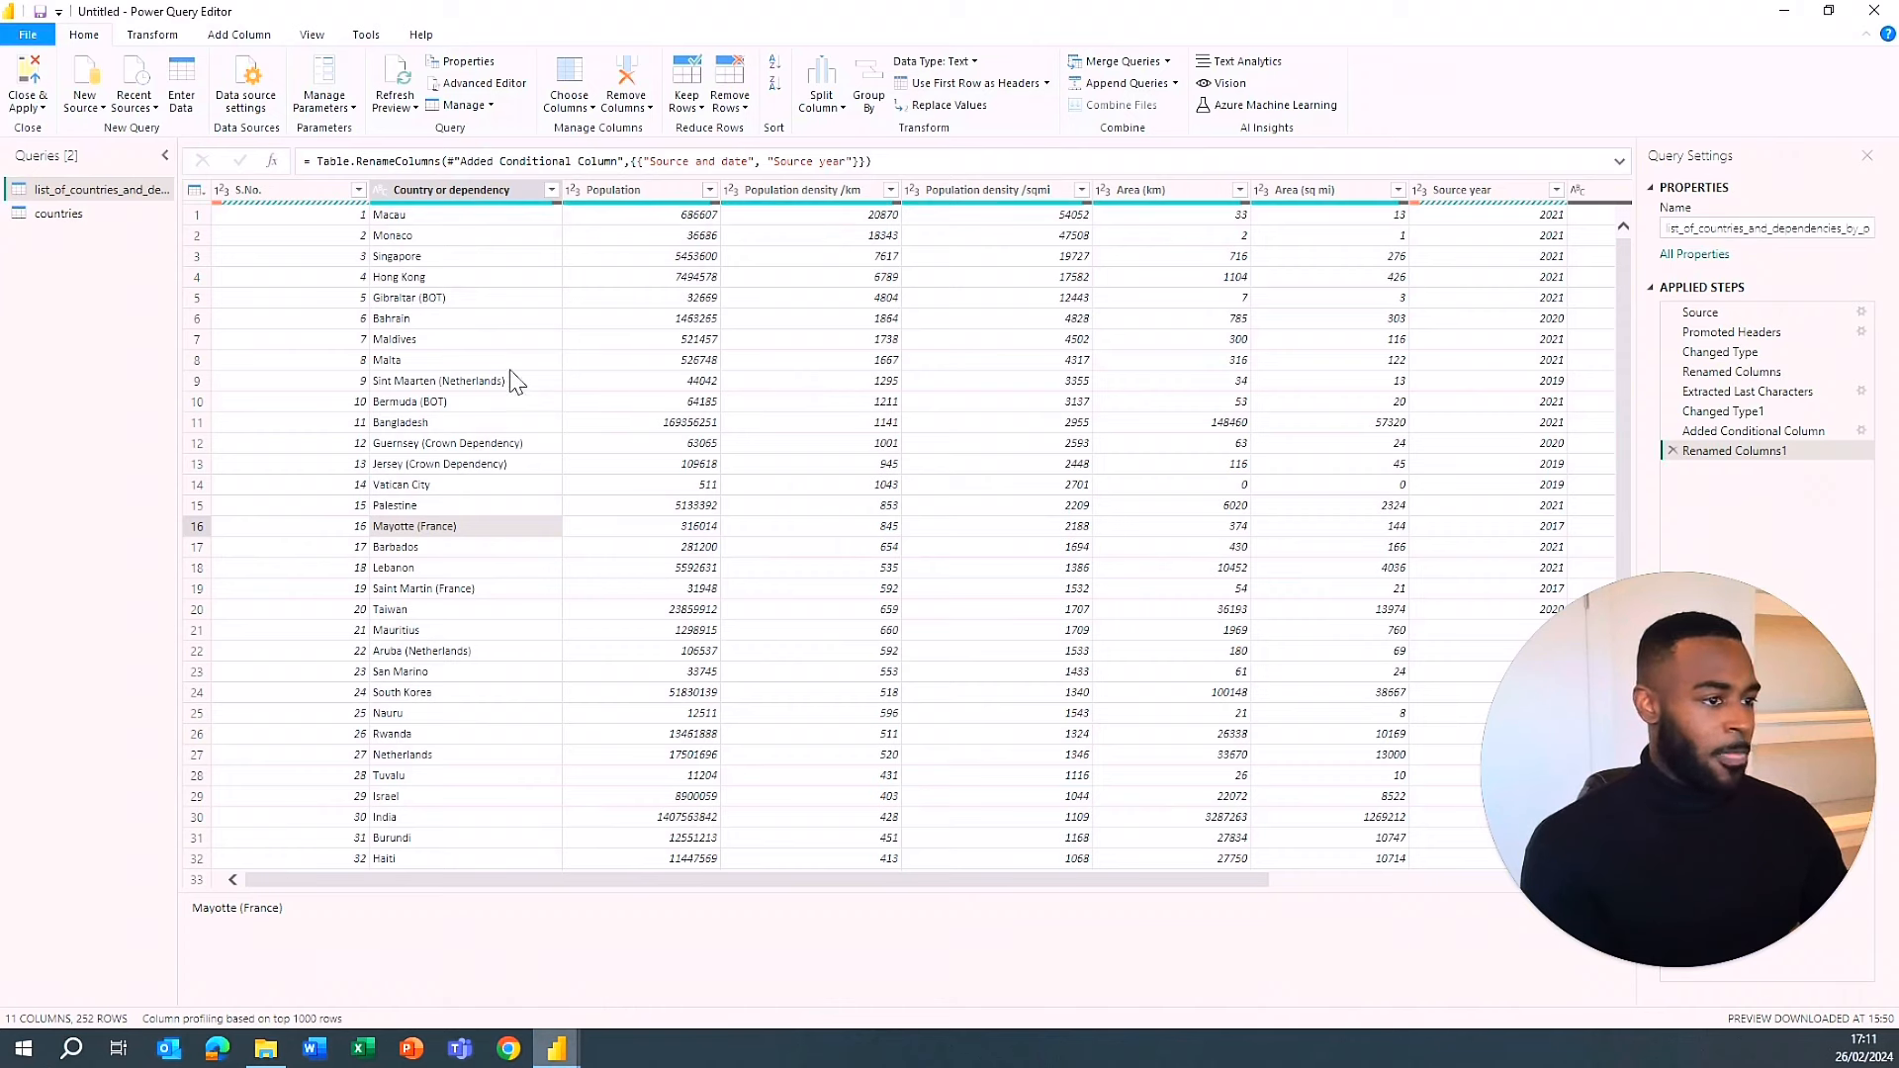
- Extract the text before the delimiter "(" in the Country or dependency column of the population density query
{"action": "left_click", "coordinate": [485, 192]}
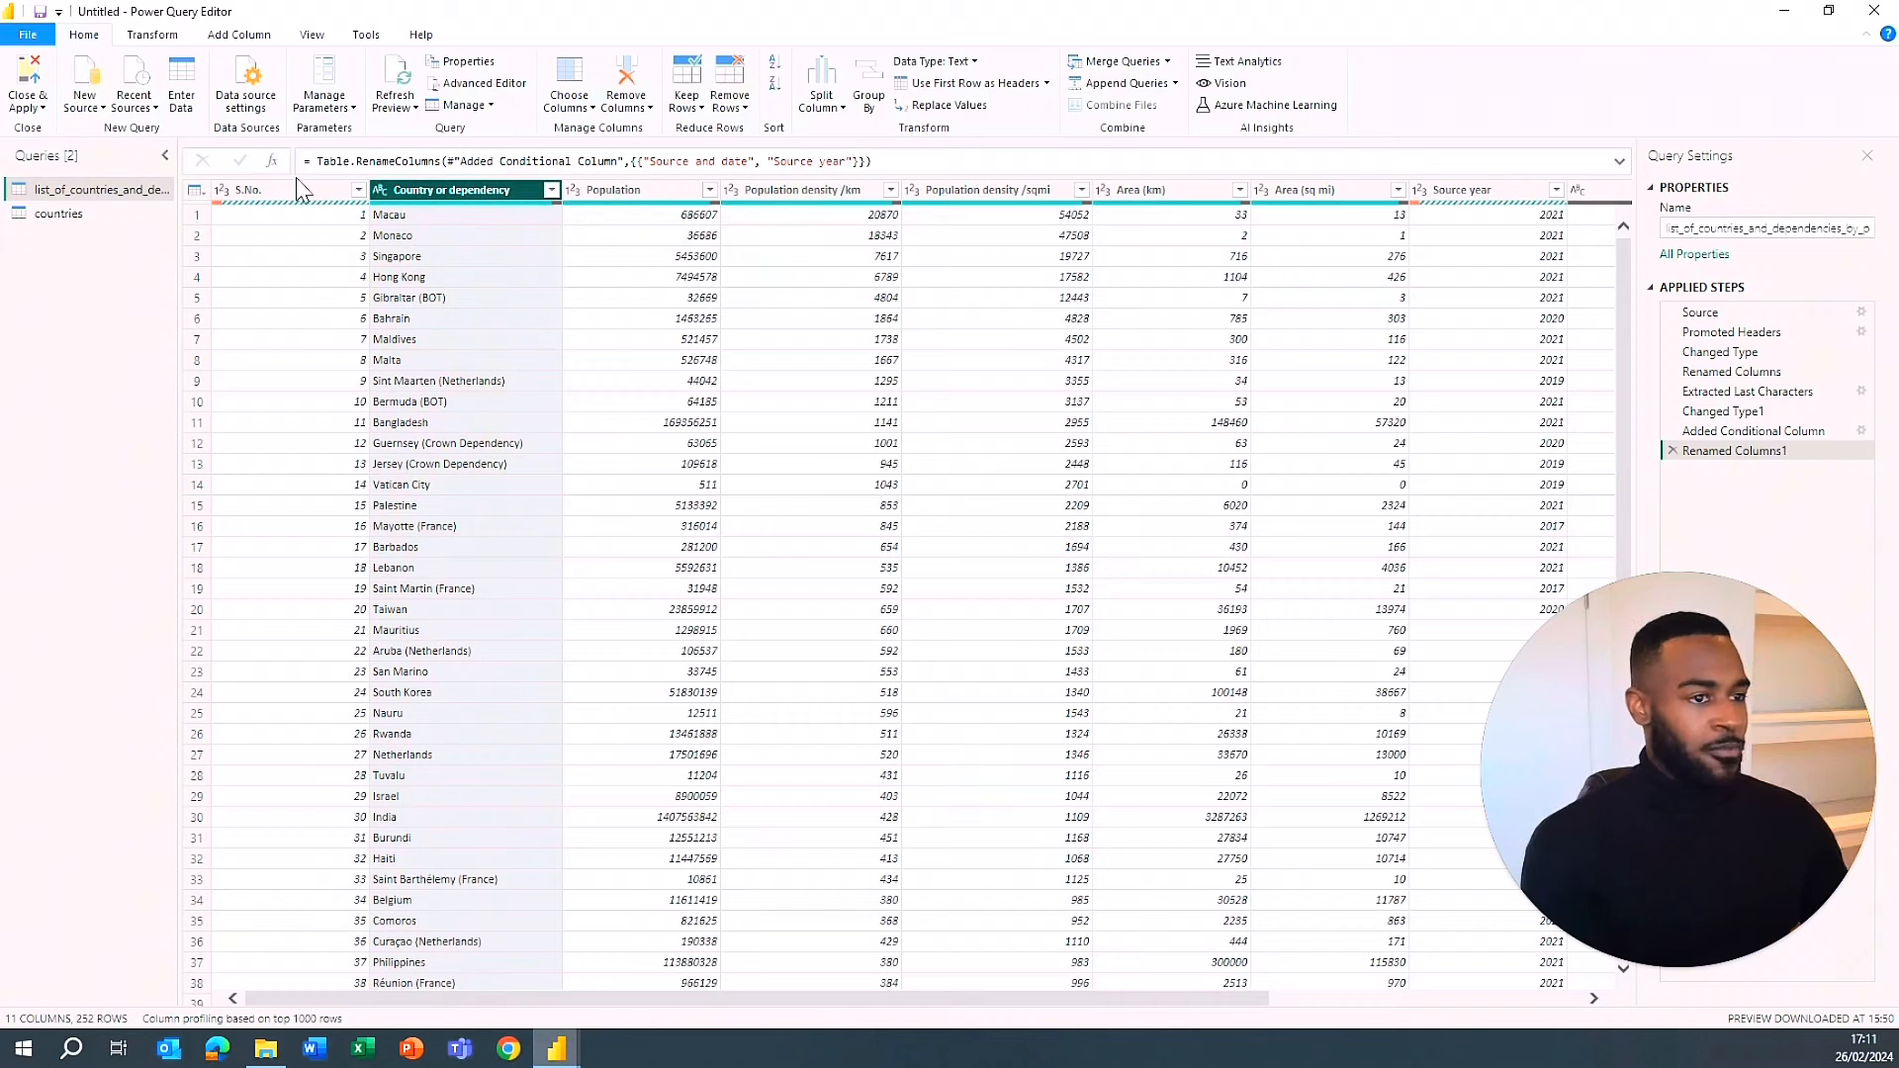
{"action": "left_click", "coordinate": [154, 36]}
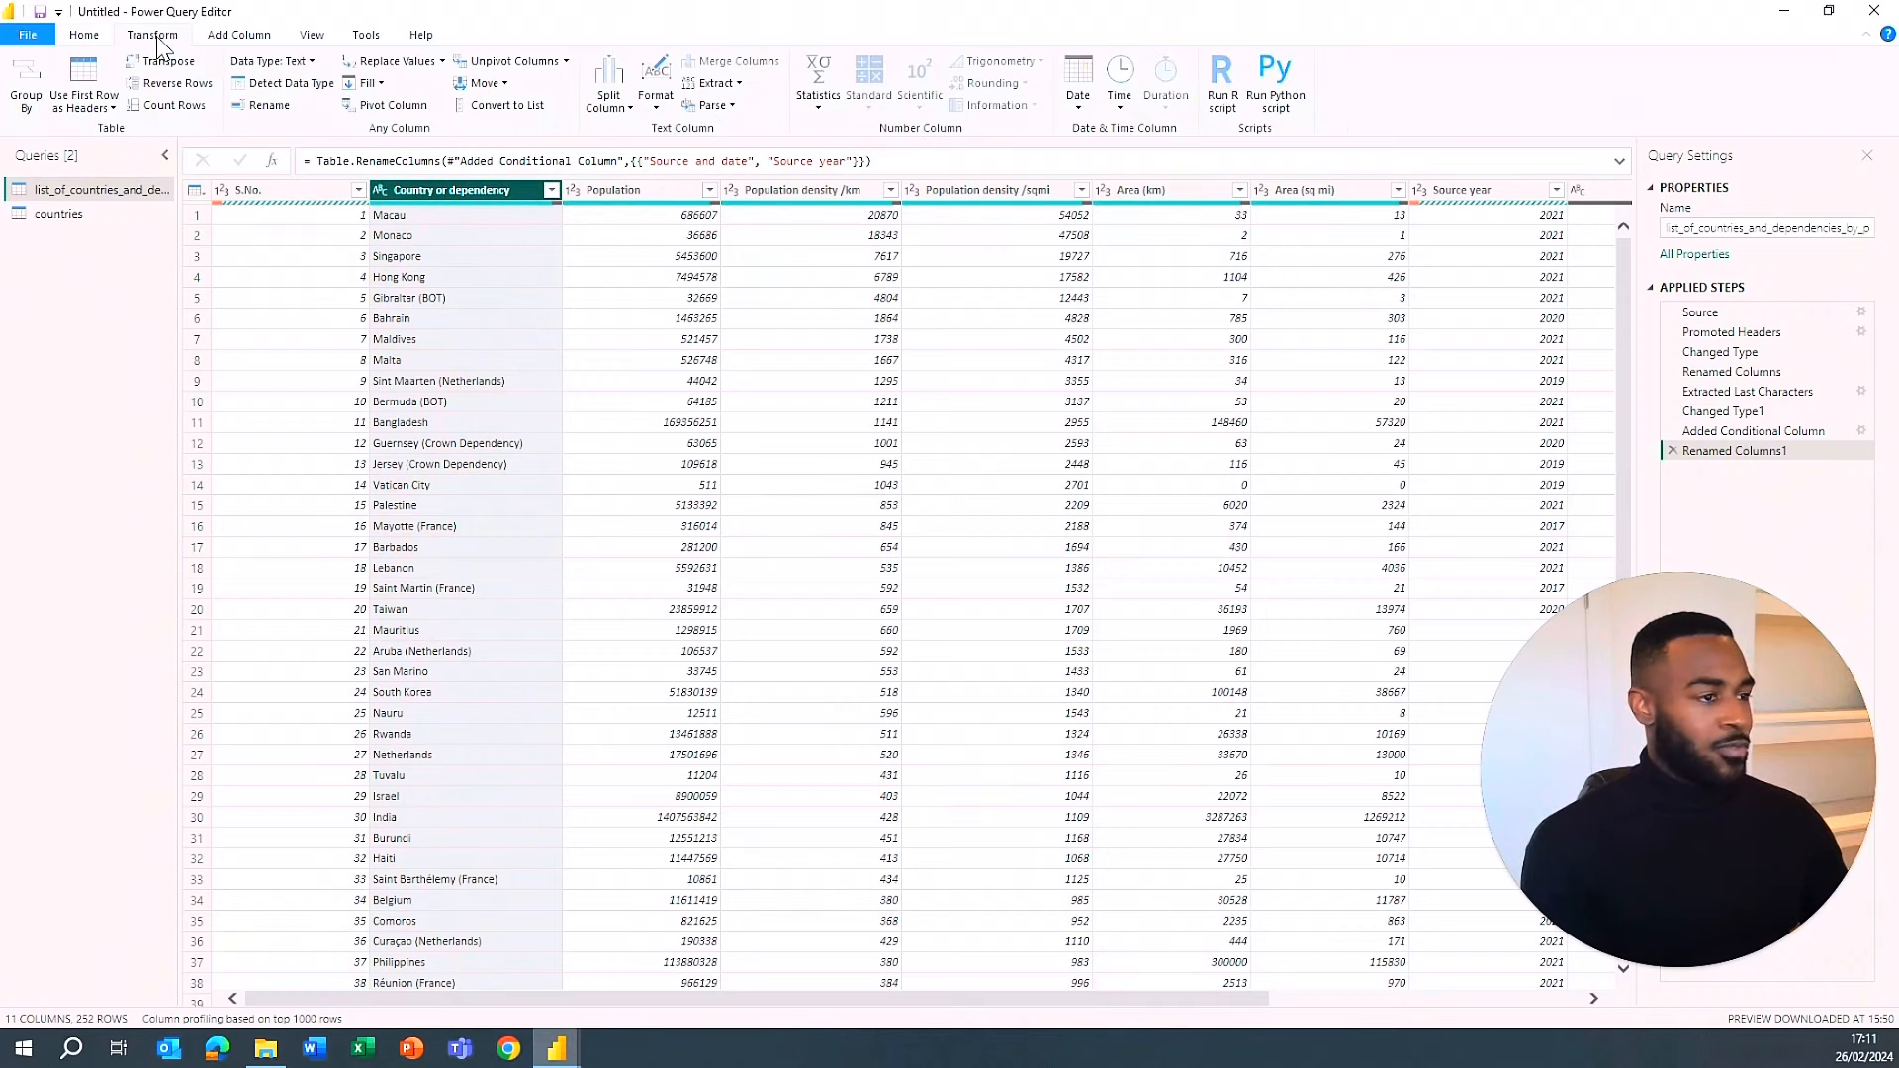
{"action": "left_click", "coordinate": [738, 87]}
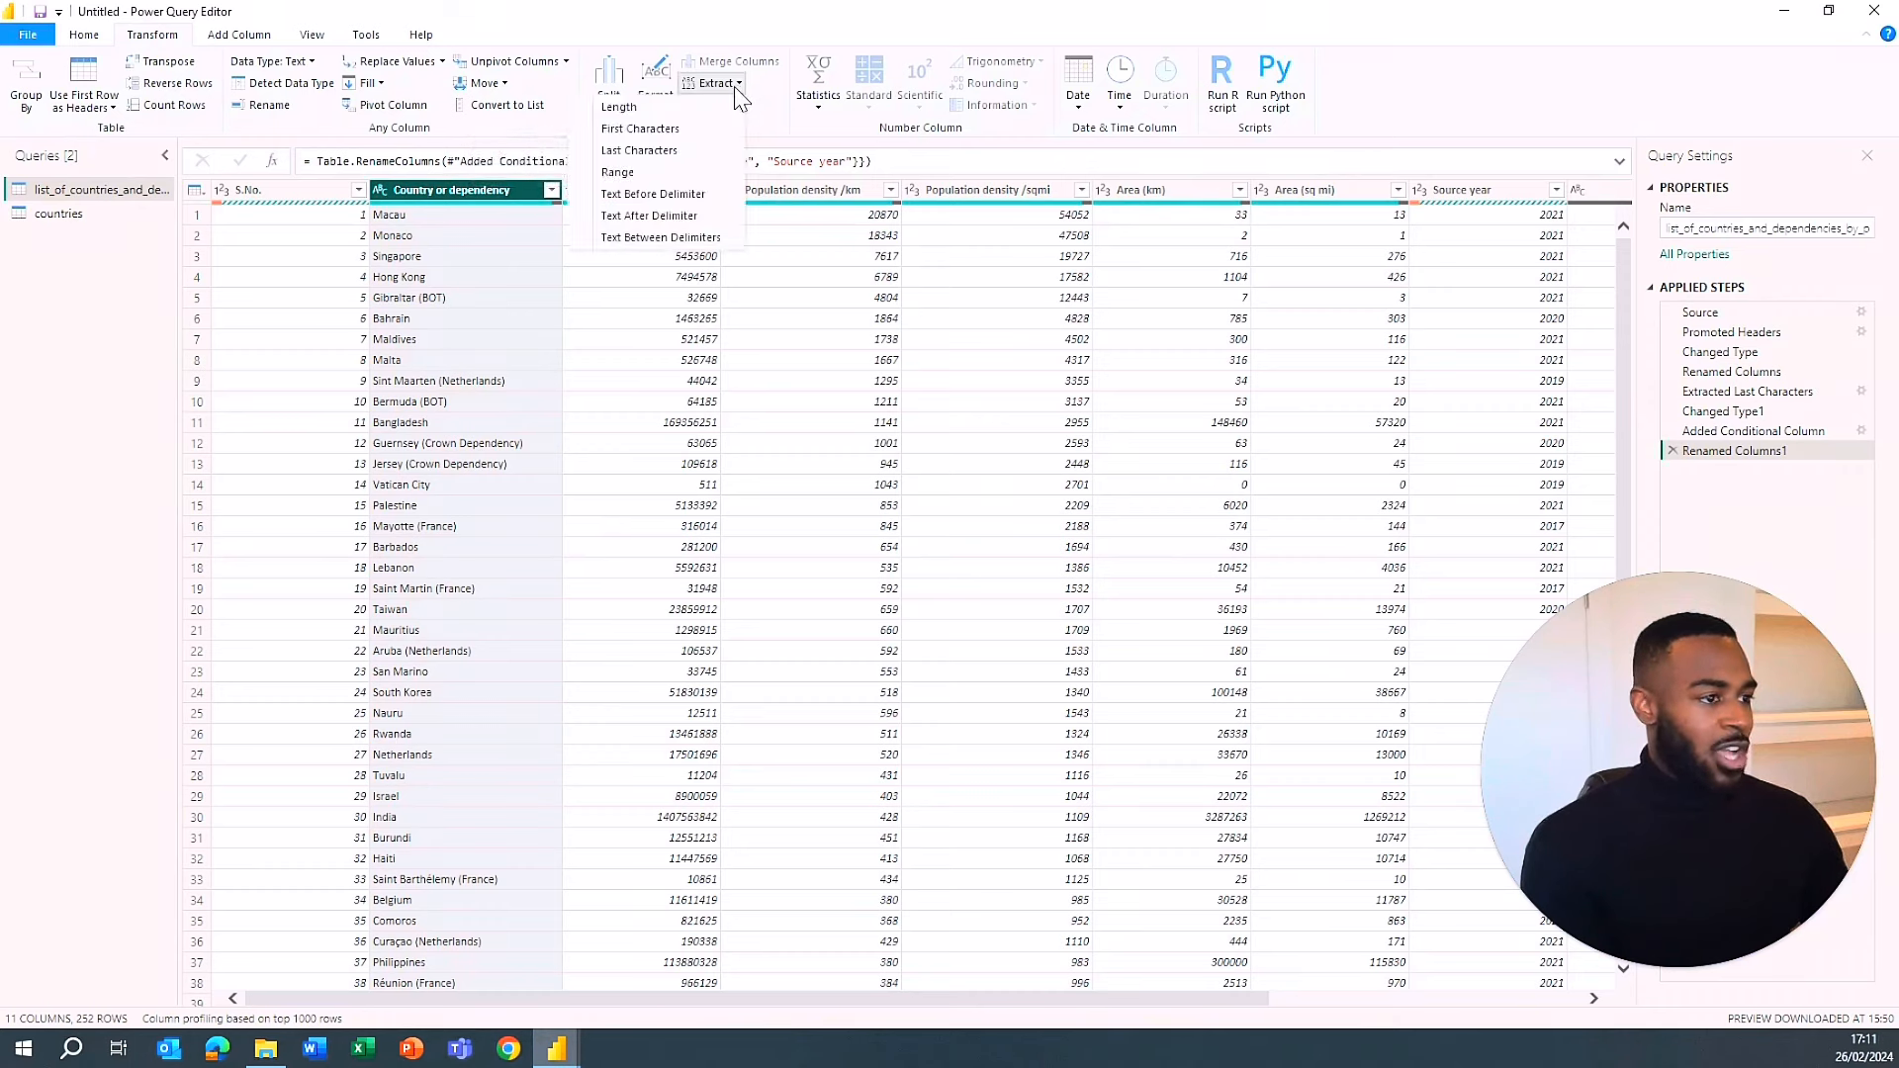
{"action": "left_click", "coordinate": [668, 195]}
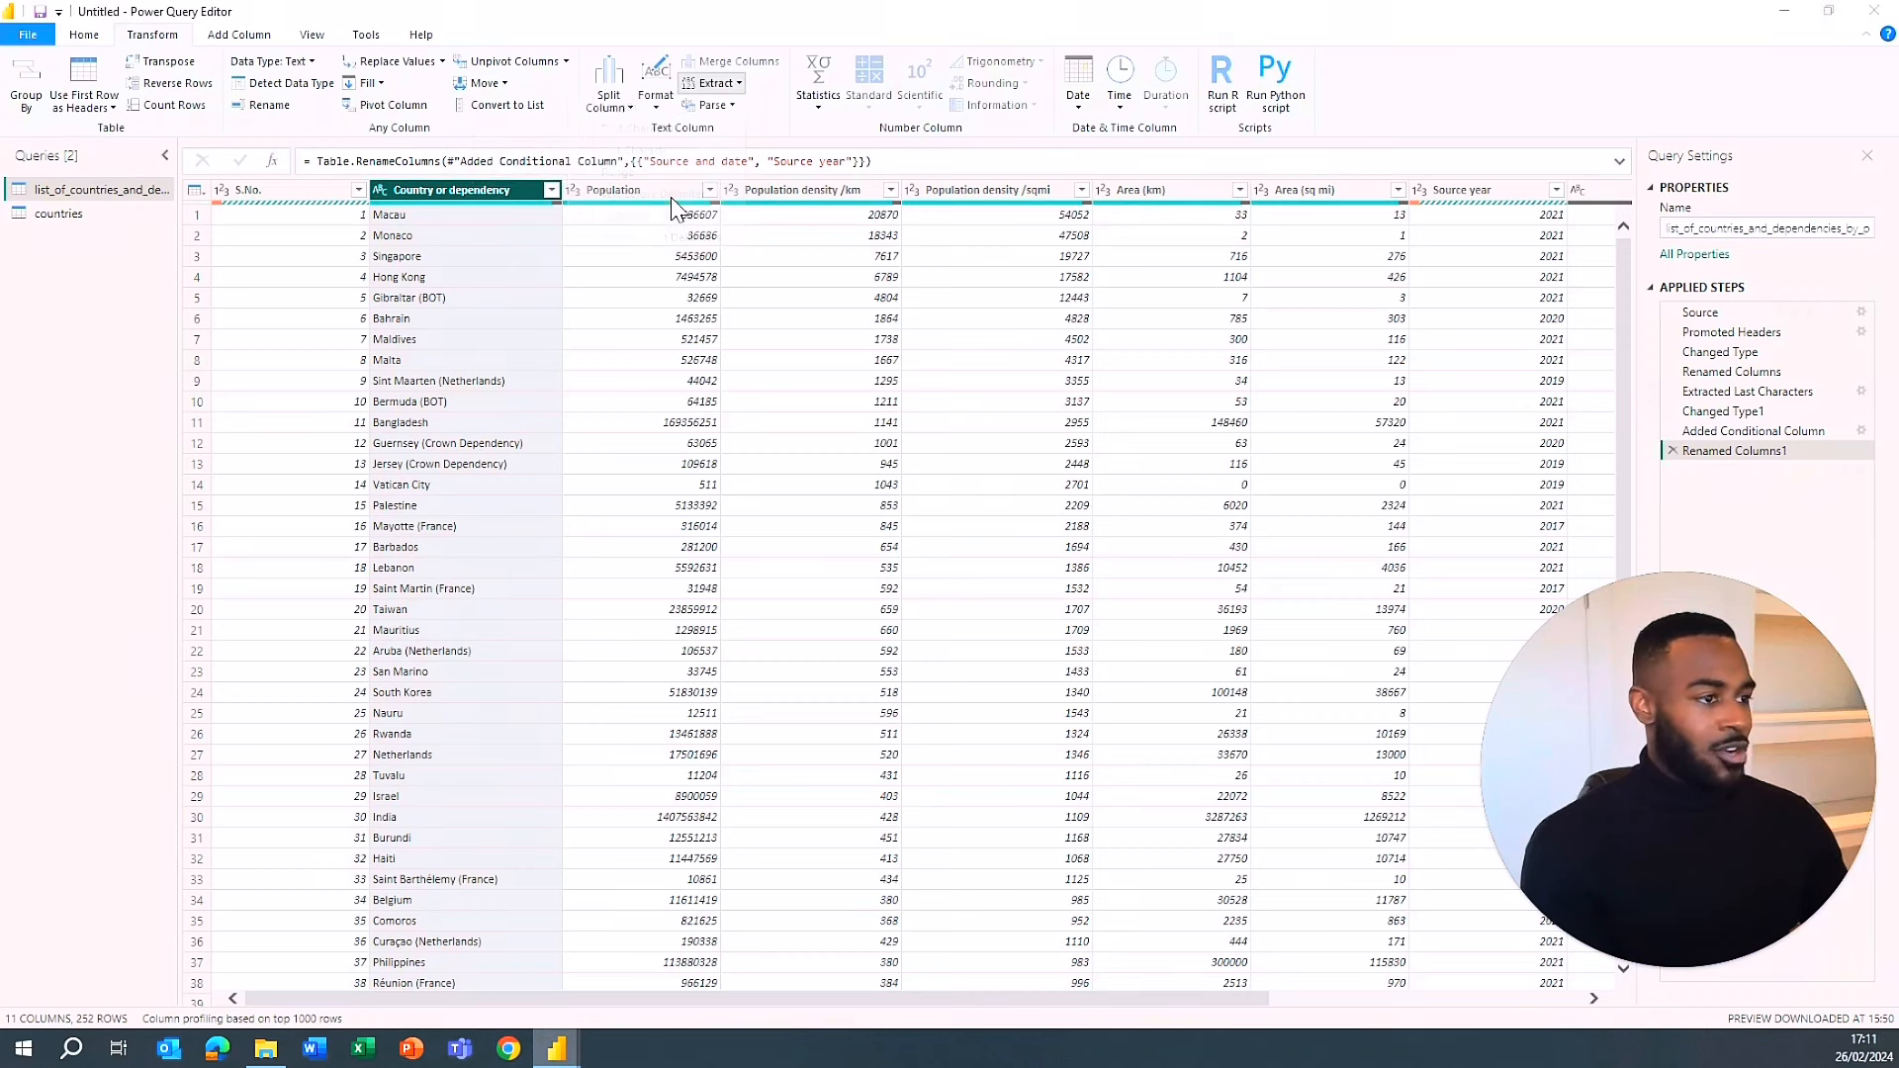
{"action": "type", "text": "("}
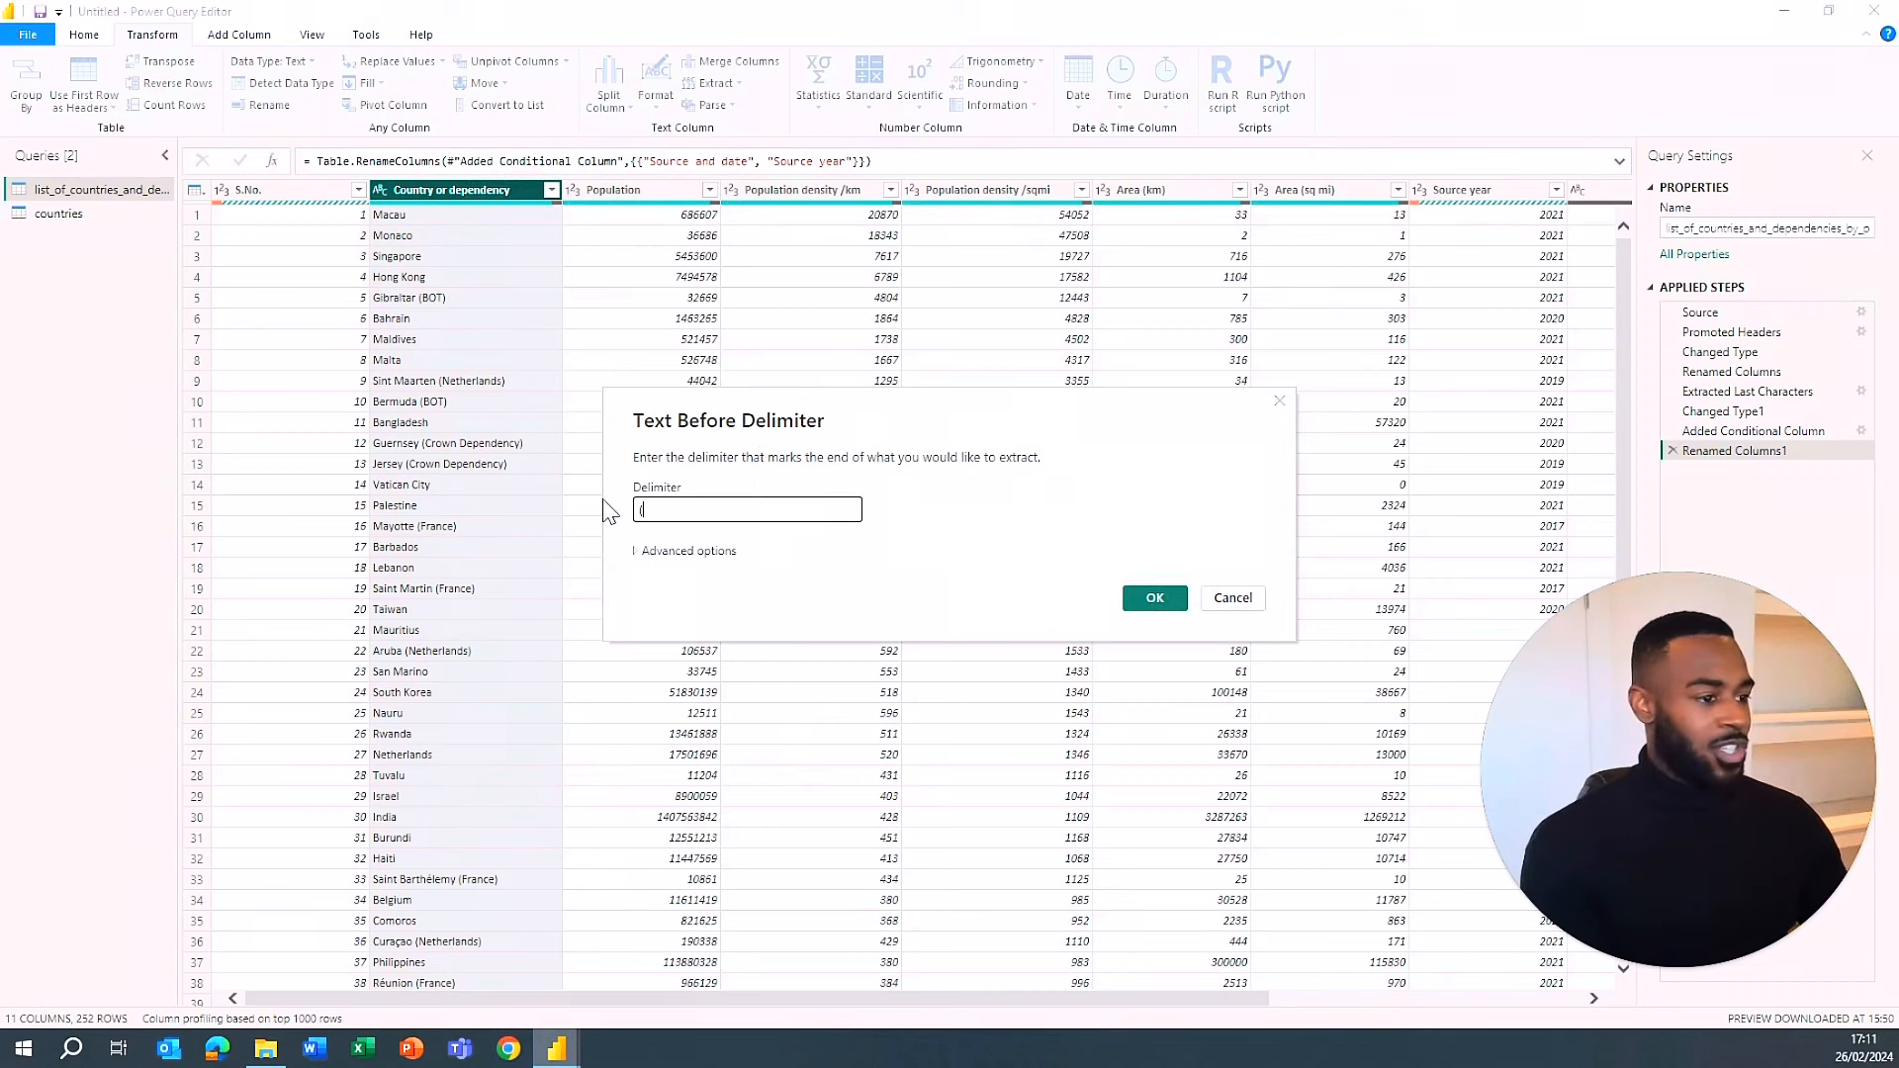
{"action": "left_click", "coordinate": [1154, 598]}
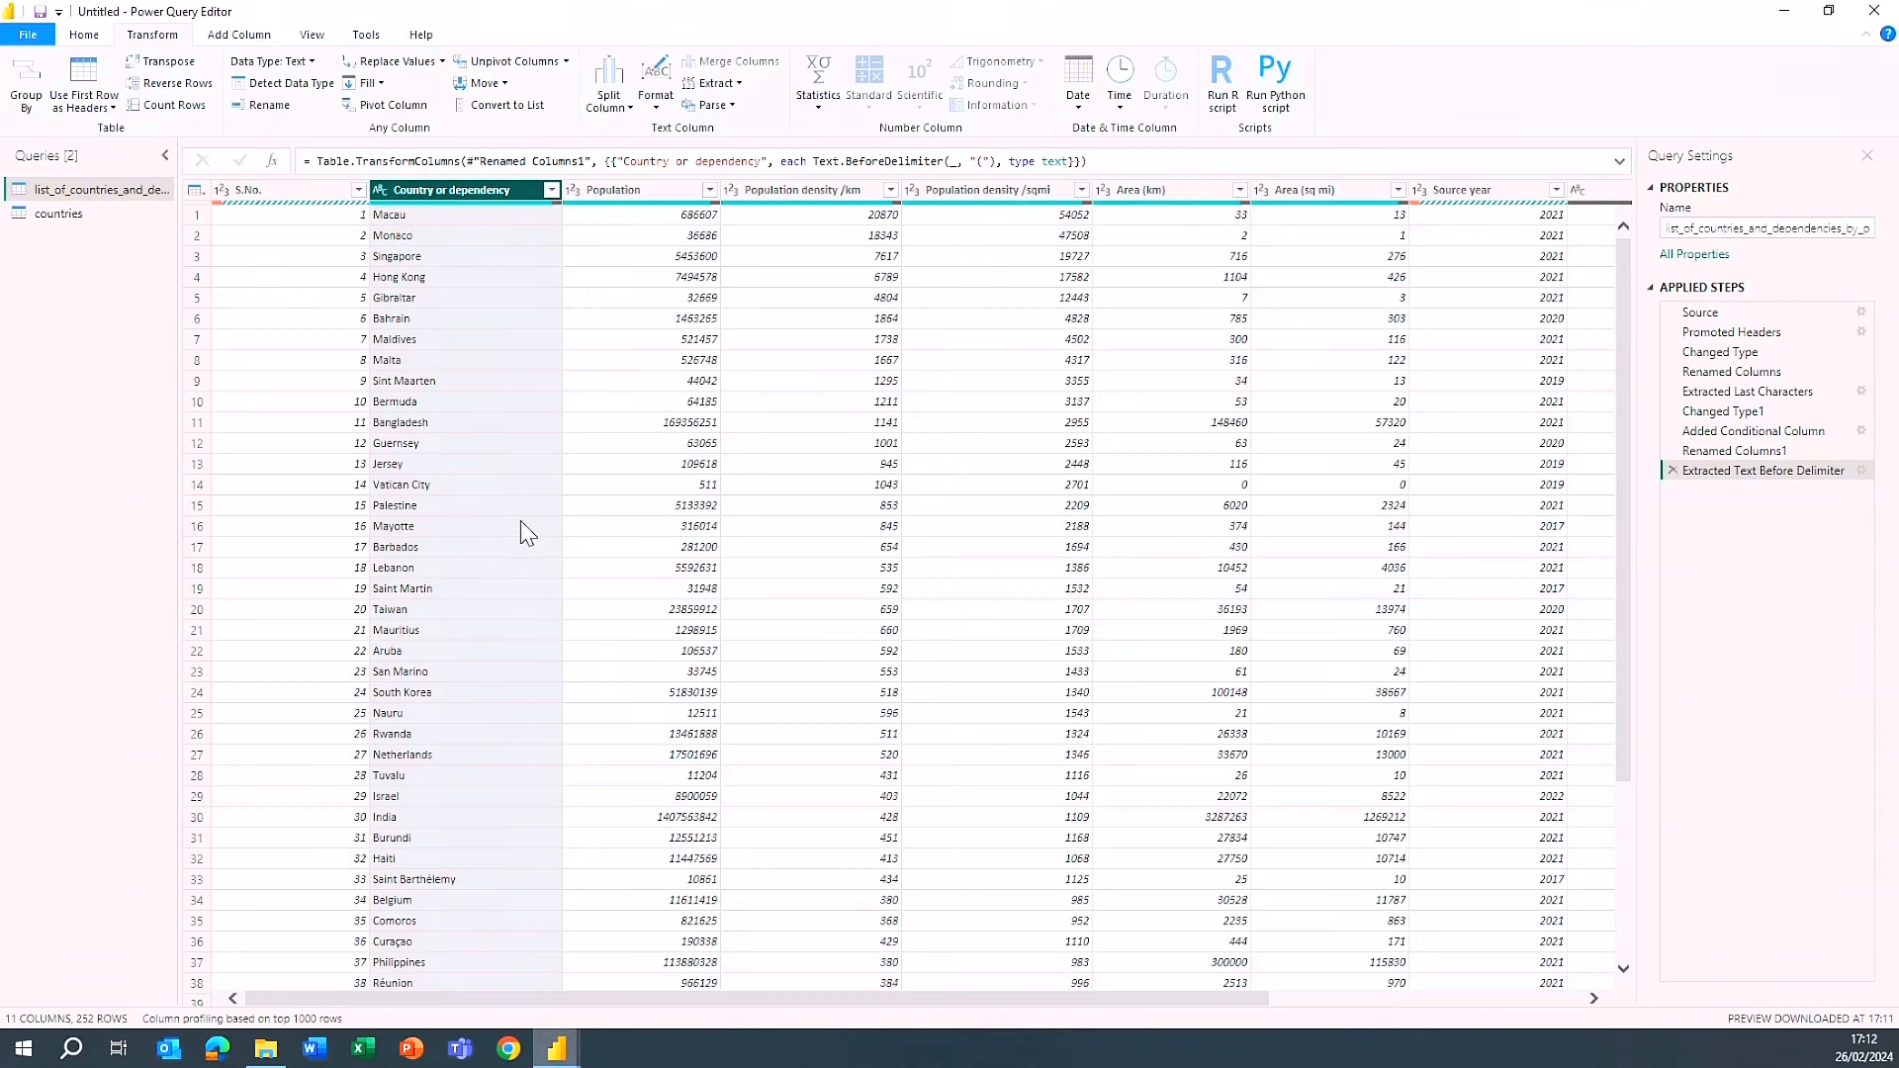
- Trim the text in the Country or dependency column and compare the Extracted Text Before Delimiter and Trimmed Text applied steps
{"action": "left_click", "coordinate": [658, 104]}
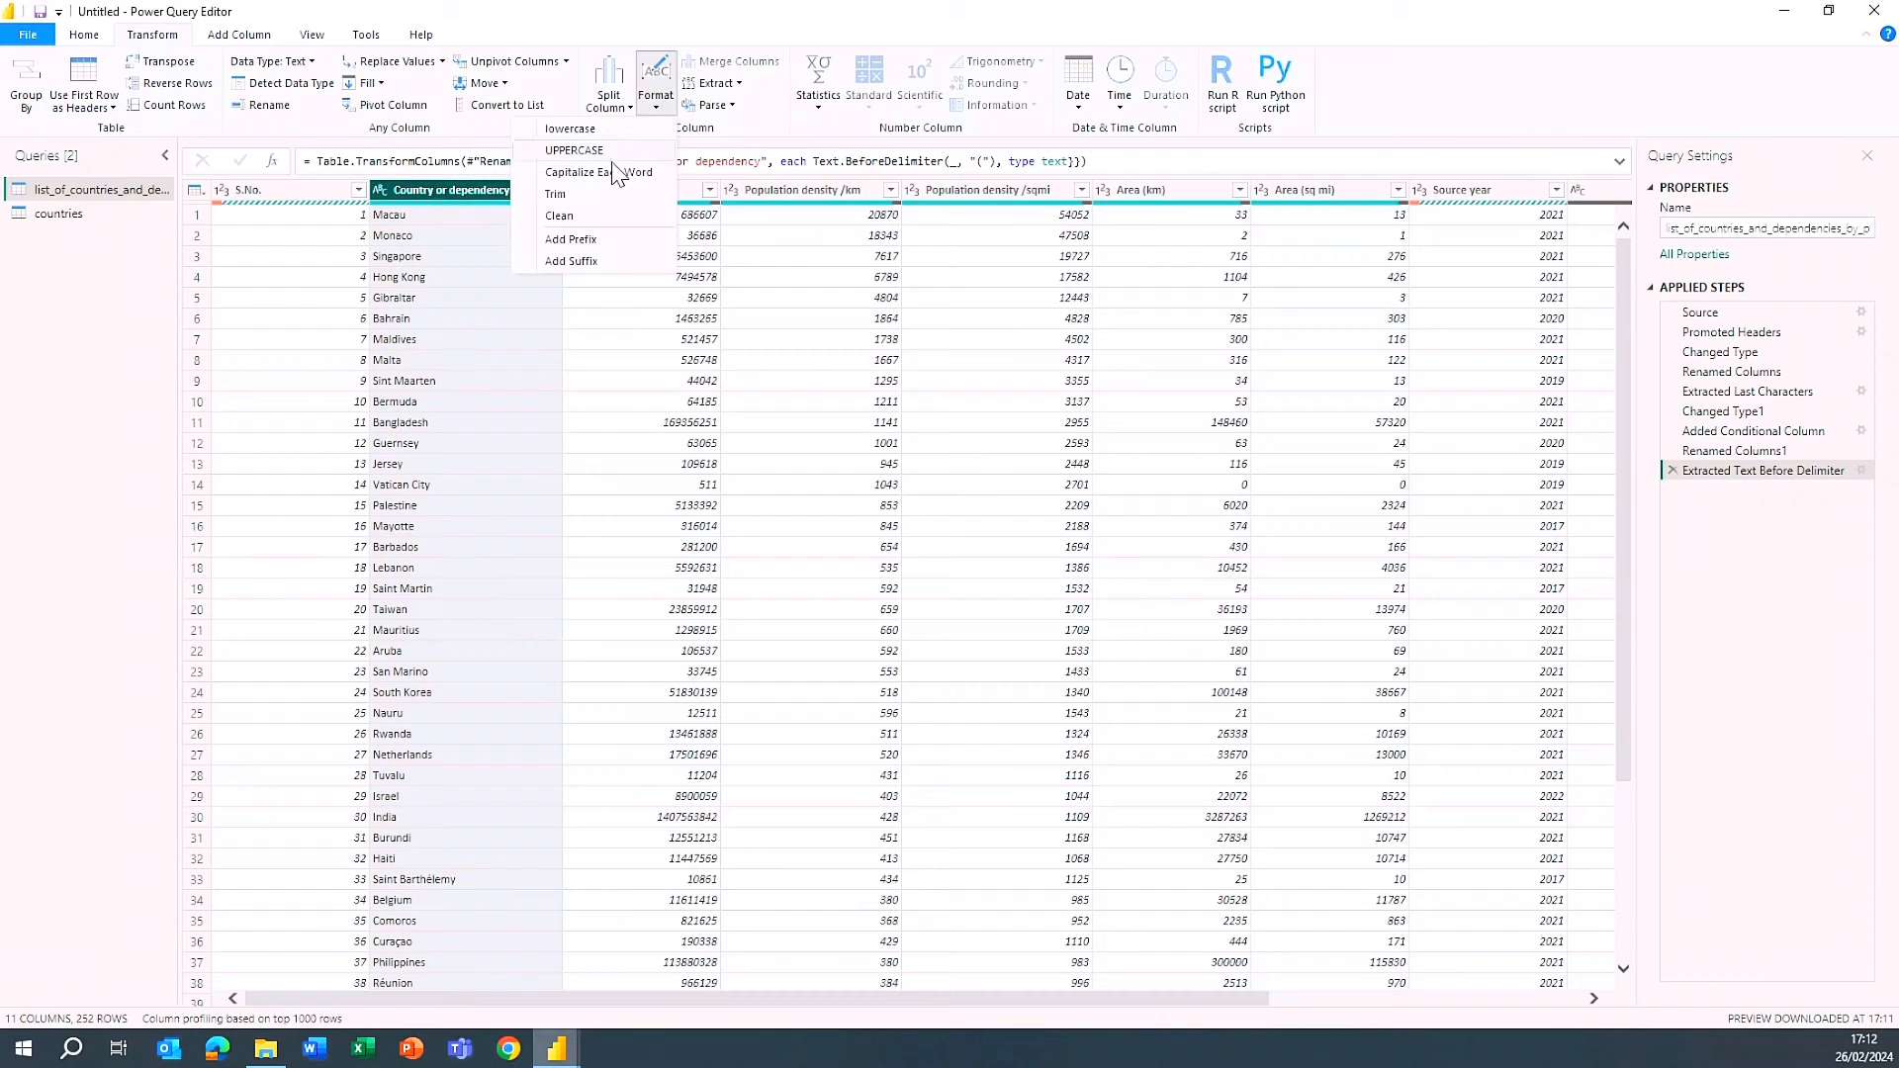
{"action": "left_click", "coordinate": [572, 193]}
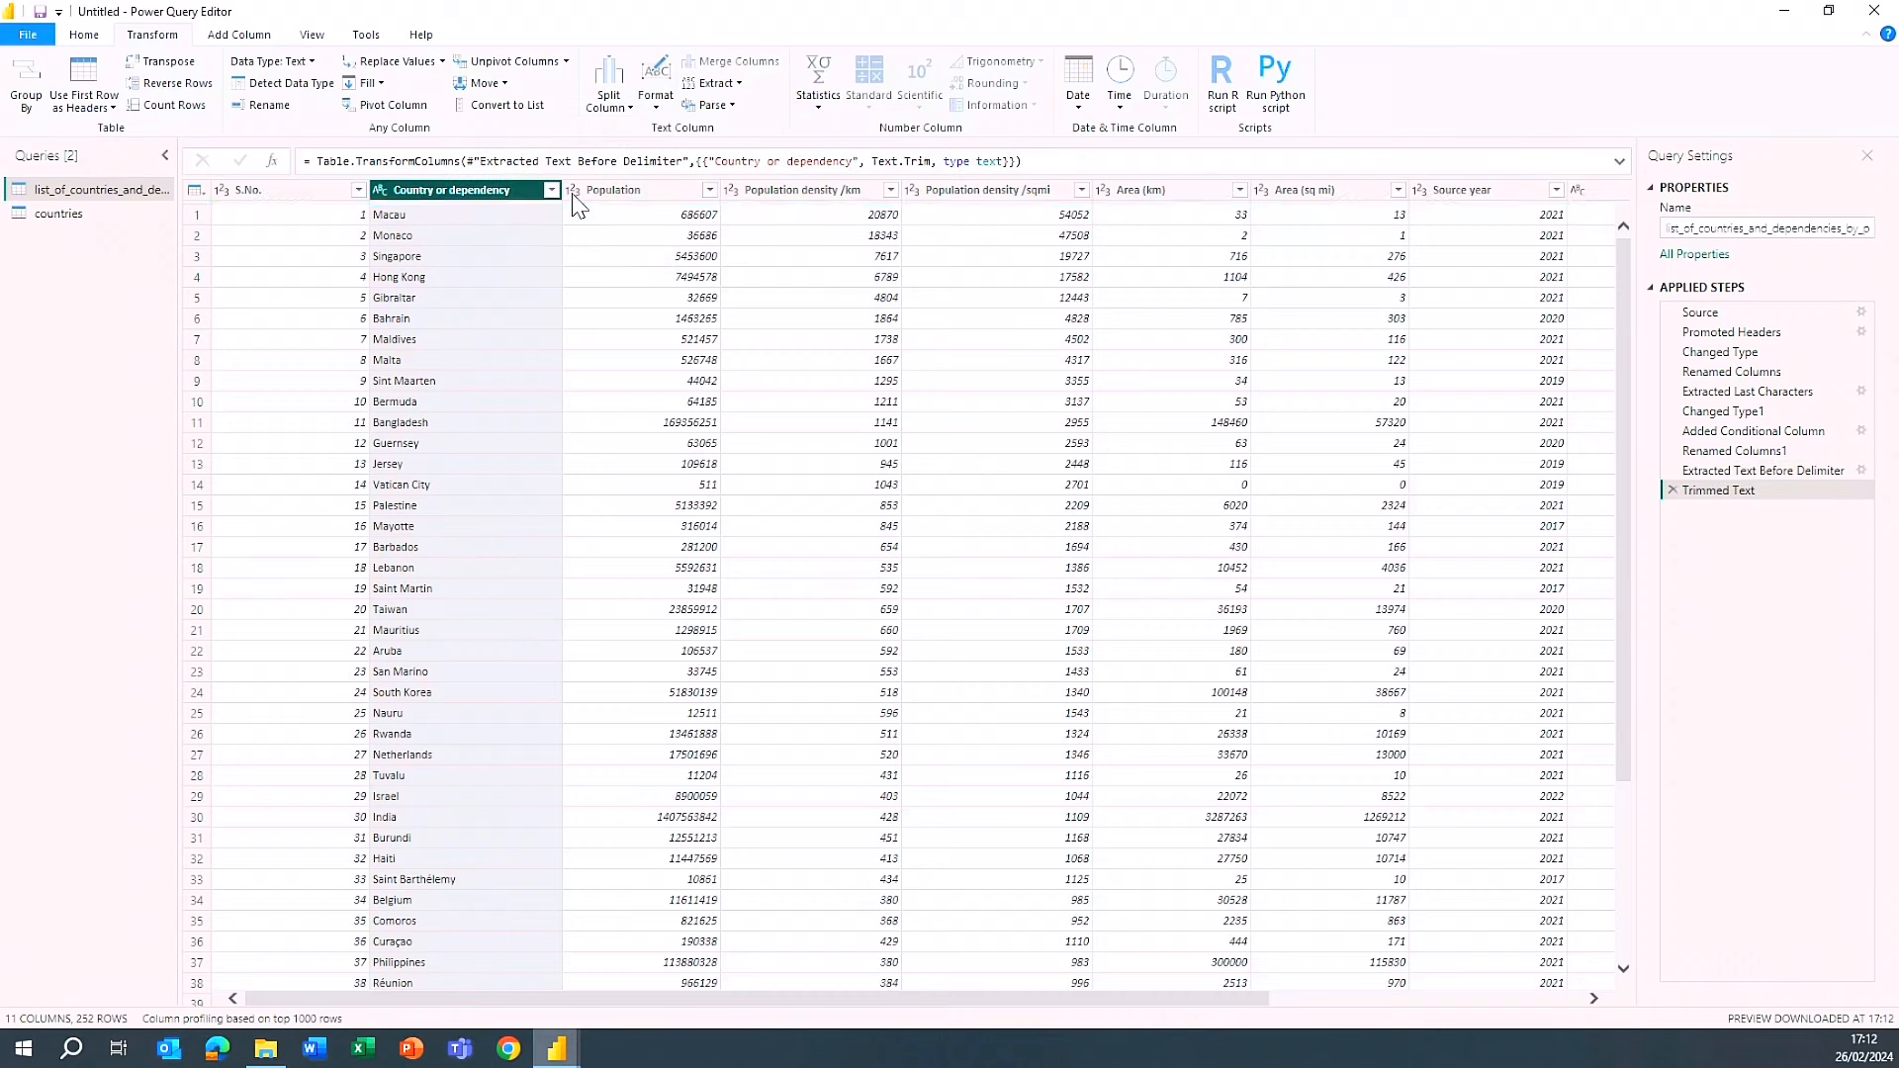
{"action": "left_click", "coordinate": [1731, 473]}
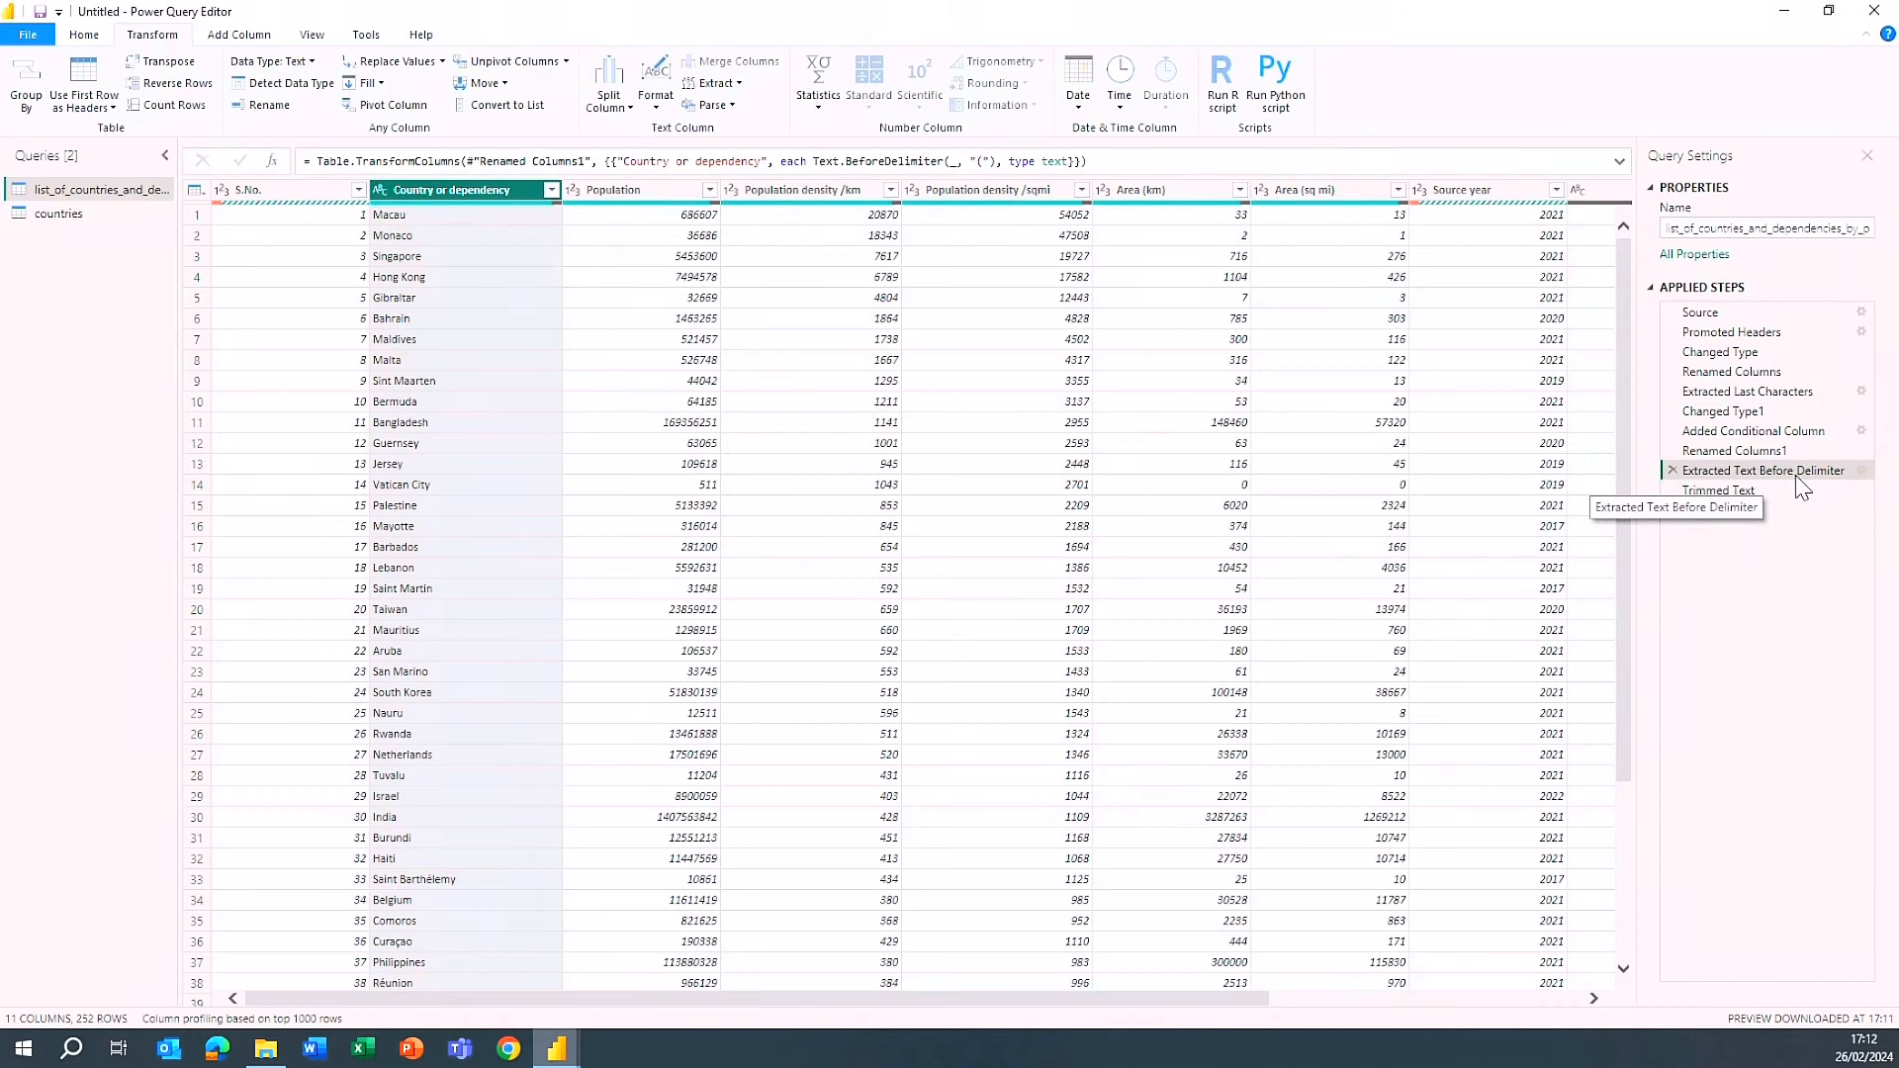
{"action": "left_click", "coordinate": [1726, 492]}
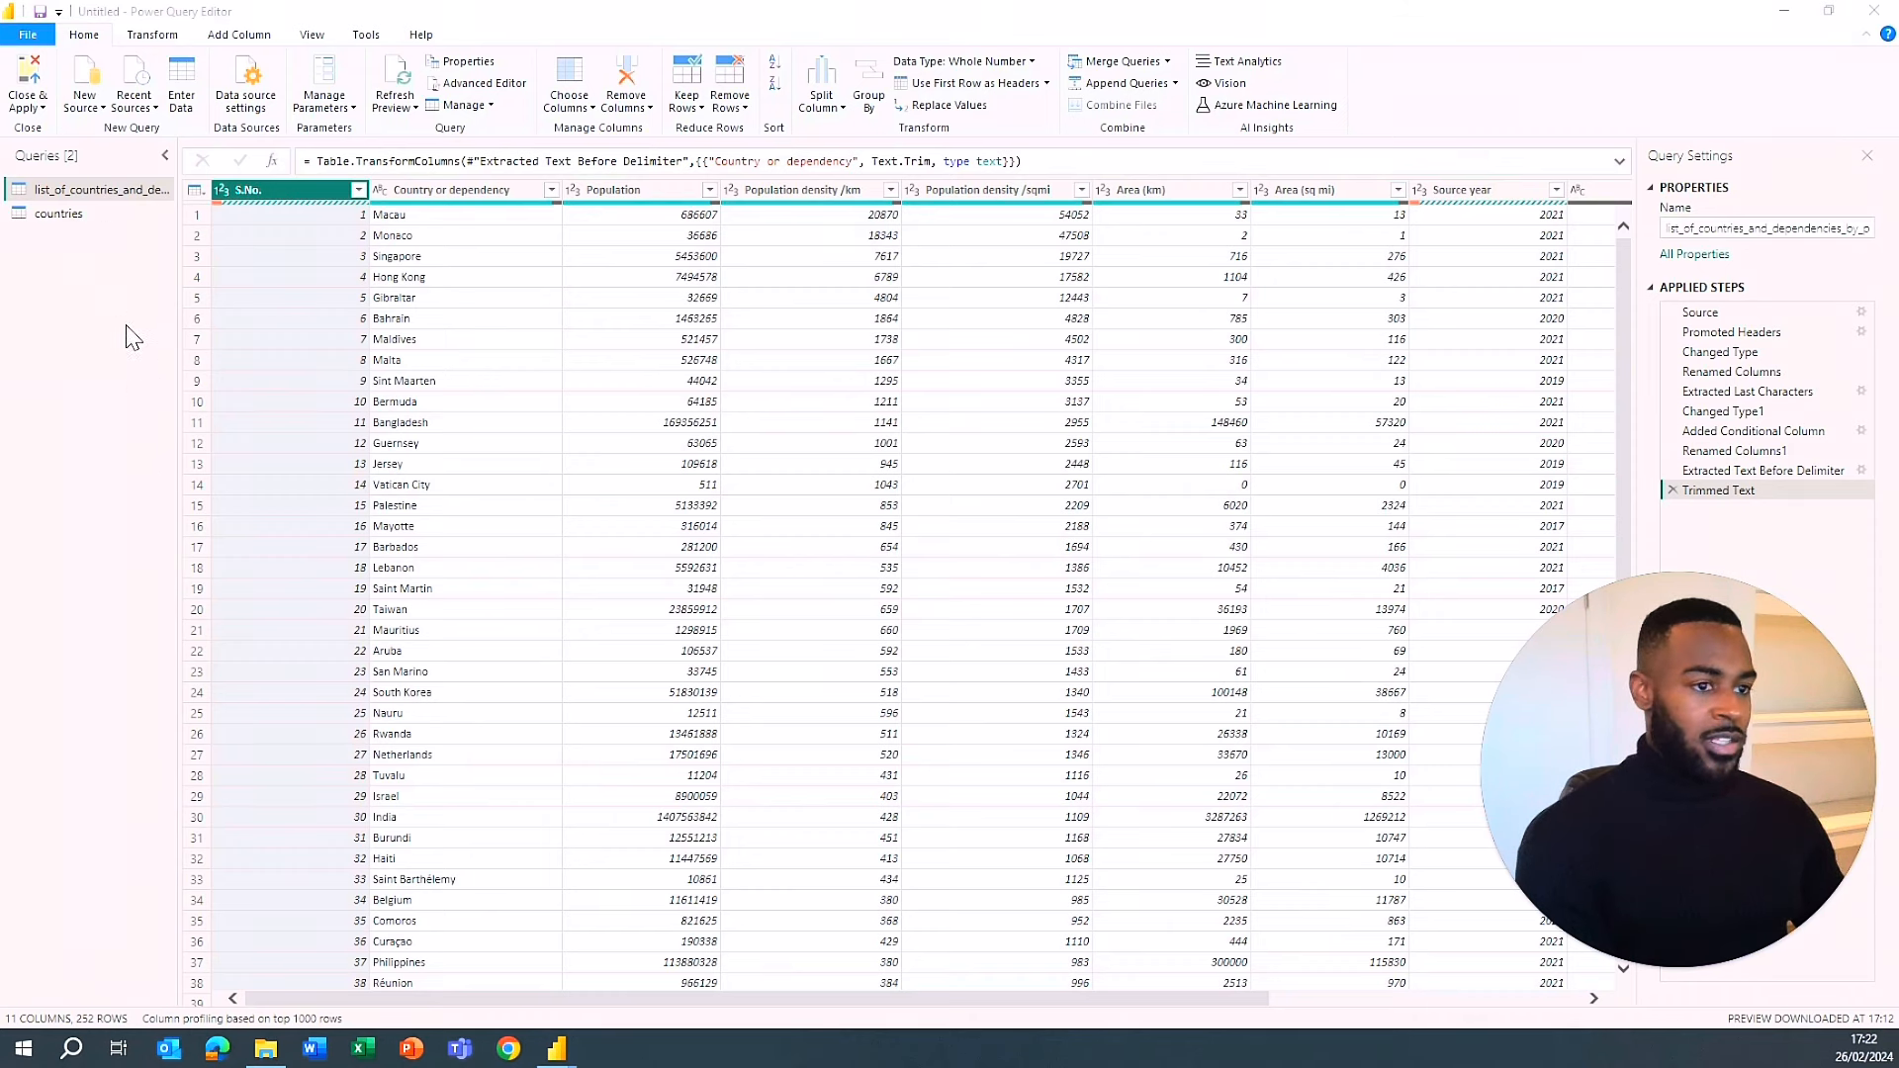
- Look through all rows of the countries query, from the first country to the last and back
{"action": "left_click", "coordinate": [95, 216]}
{"action": "scroll", "coordinate": [910, 660], "scroll_direction": "down", "scroll_amount": 20}
{"action": "scroll", "coordinate": [908, 666], "scroll_direction": "down", "scroll_amount": 10}
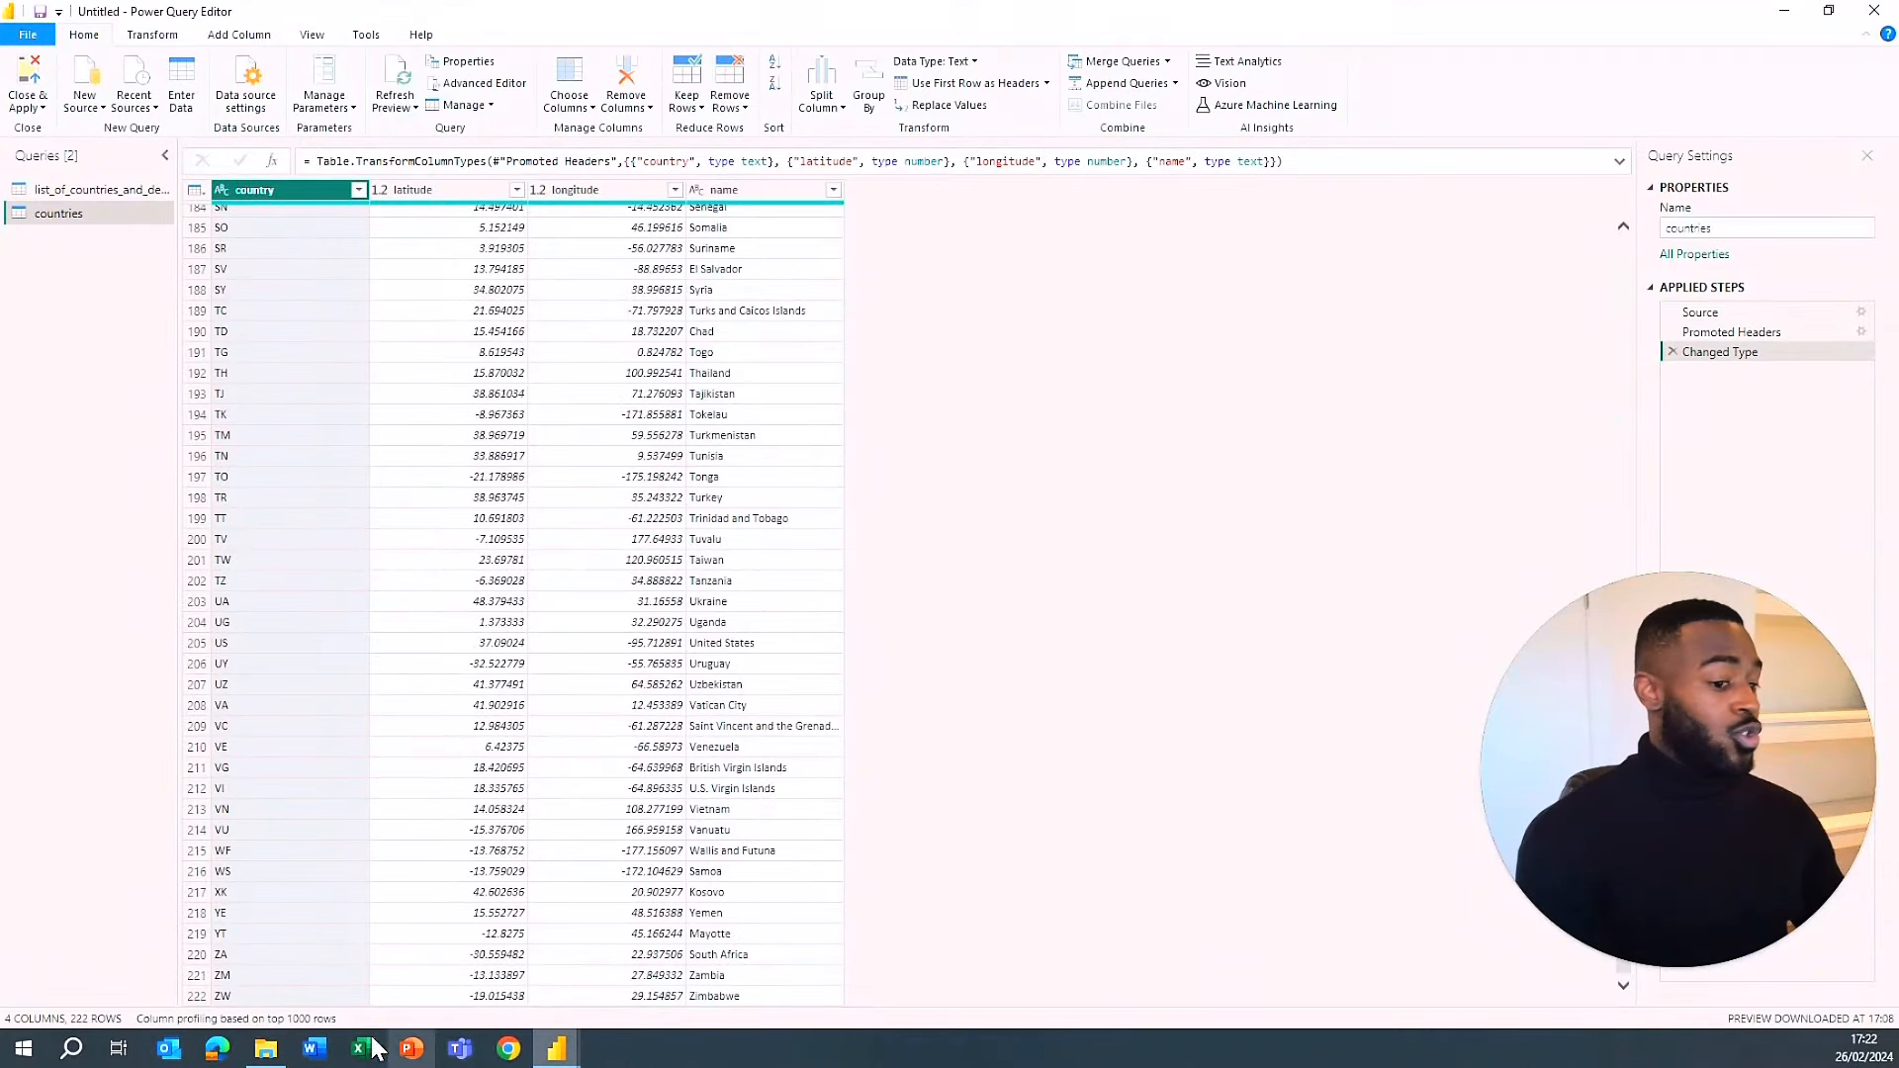
{"action": "scroll", "coordinate": [764, 975], "scroll_direction": "up", "scroll_amount": 2}
{"action": "scroll", "coordinate": [764, 976], "scroll_direction": "up", "scroll_amount": 20}
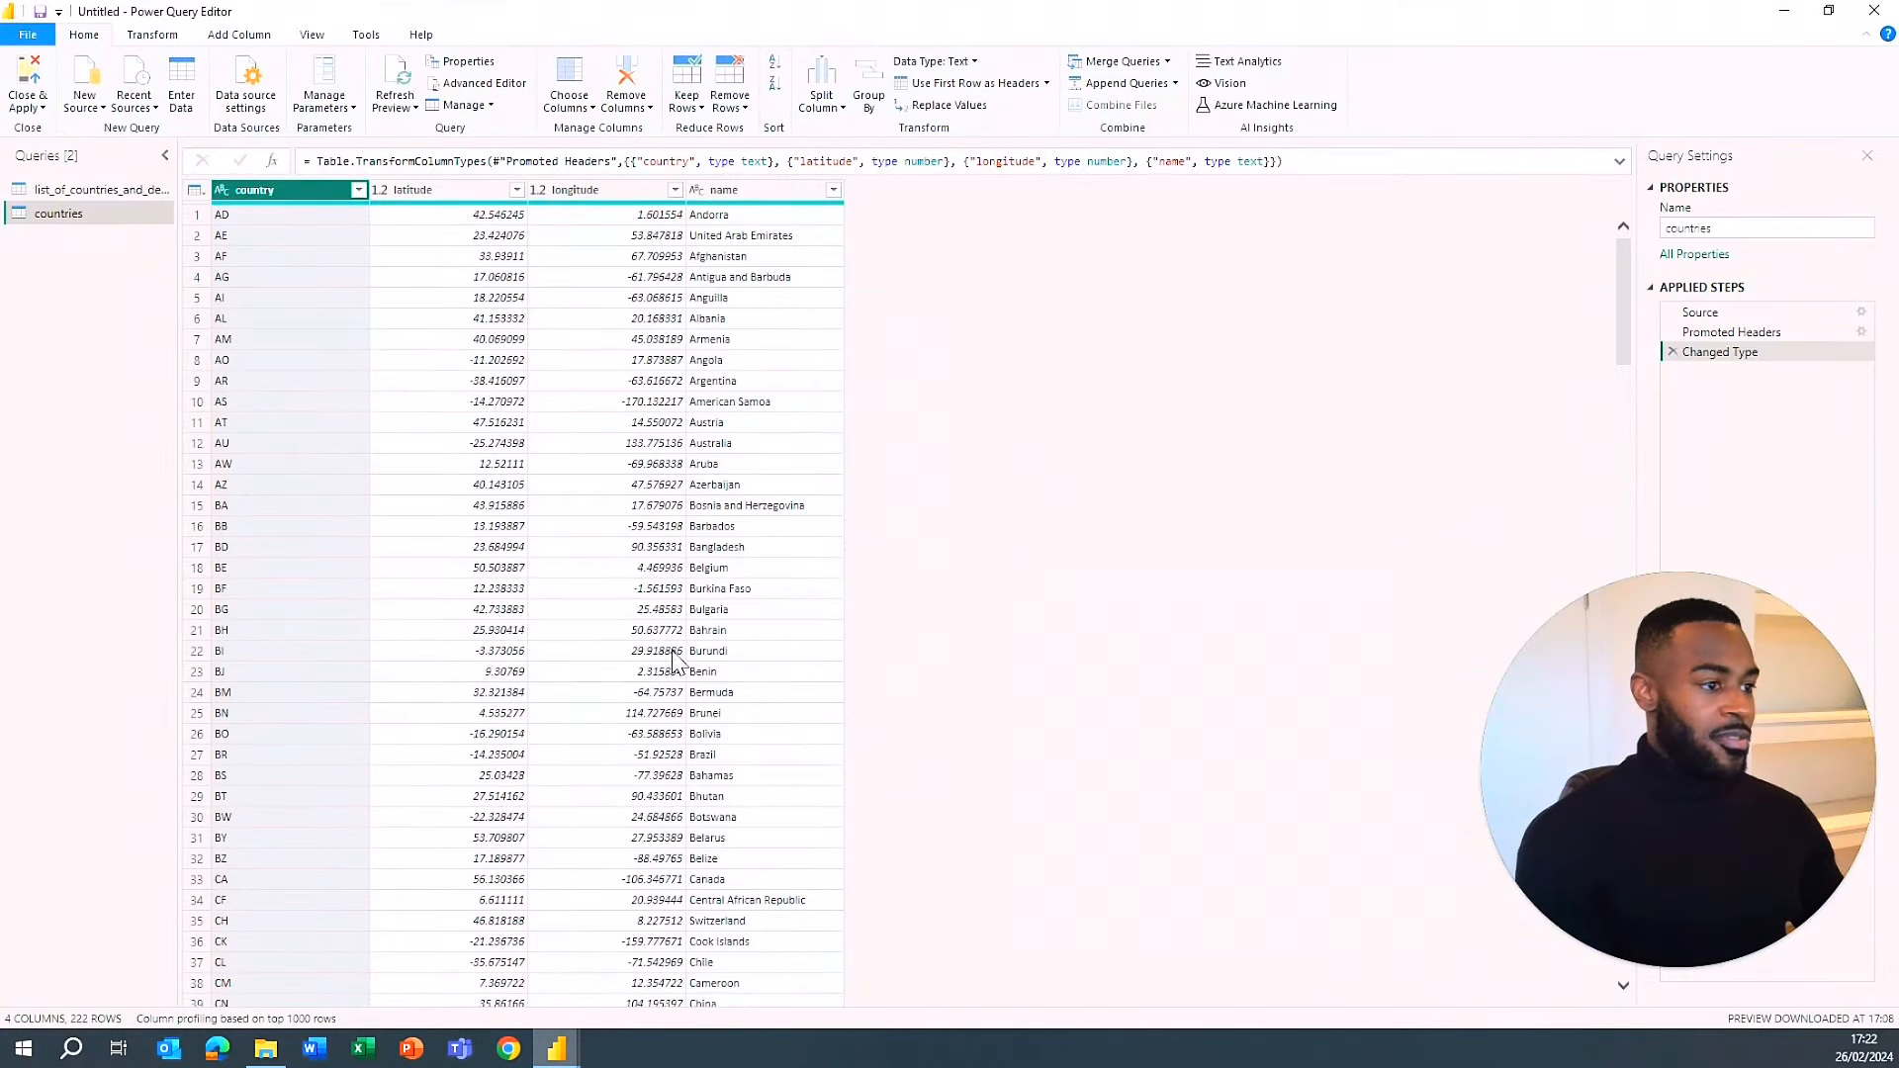
- Merge the population density query with countries, matching Country or dependency to name with a Left Outer join
{"action": "left_click", "coordinate": [94, 192]}
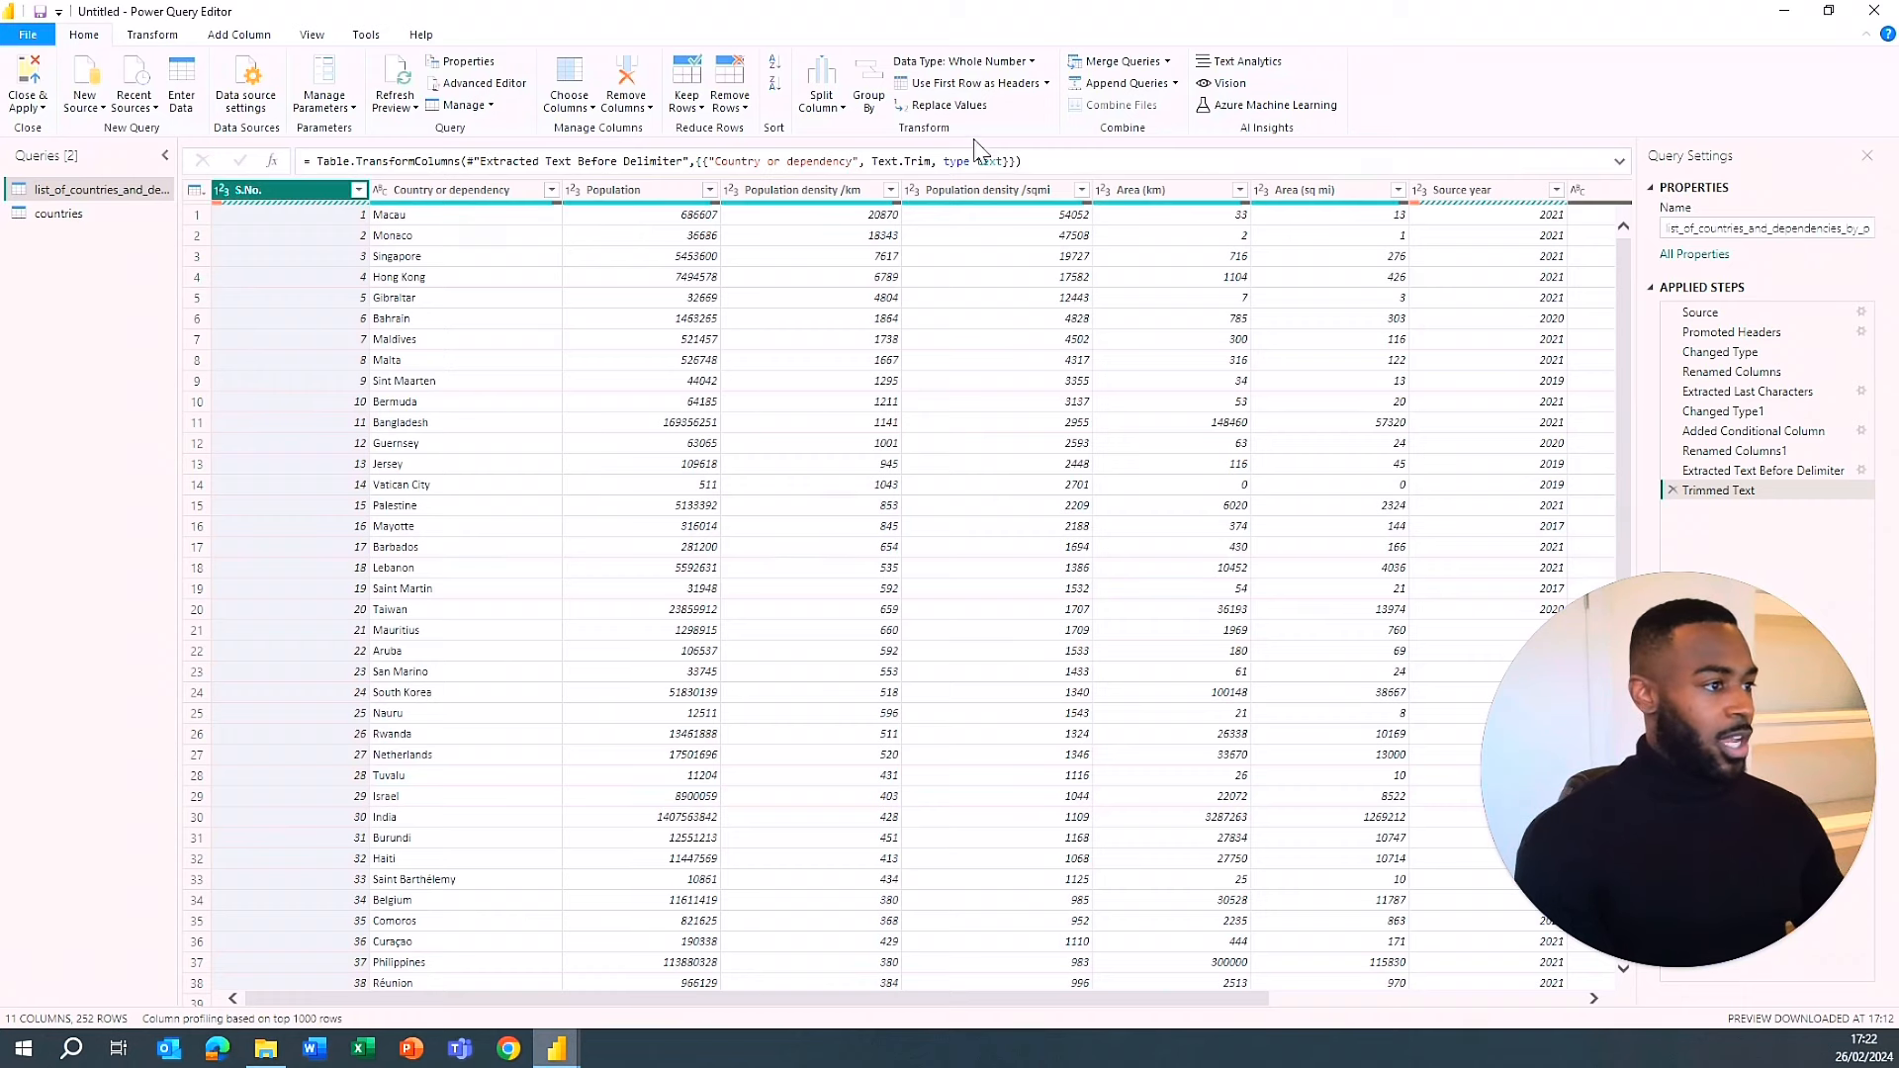
{"action": "left_click", "coordinate": [1126, 65]}
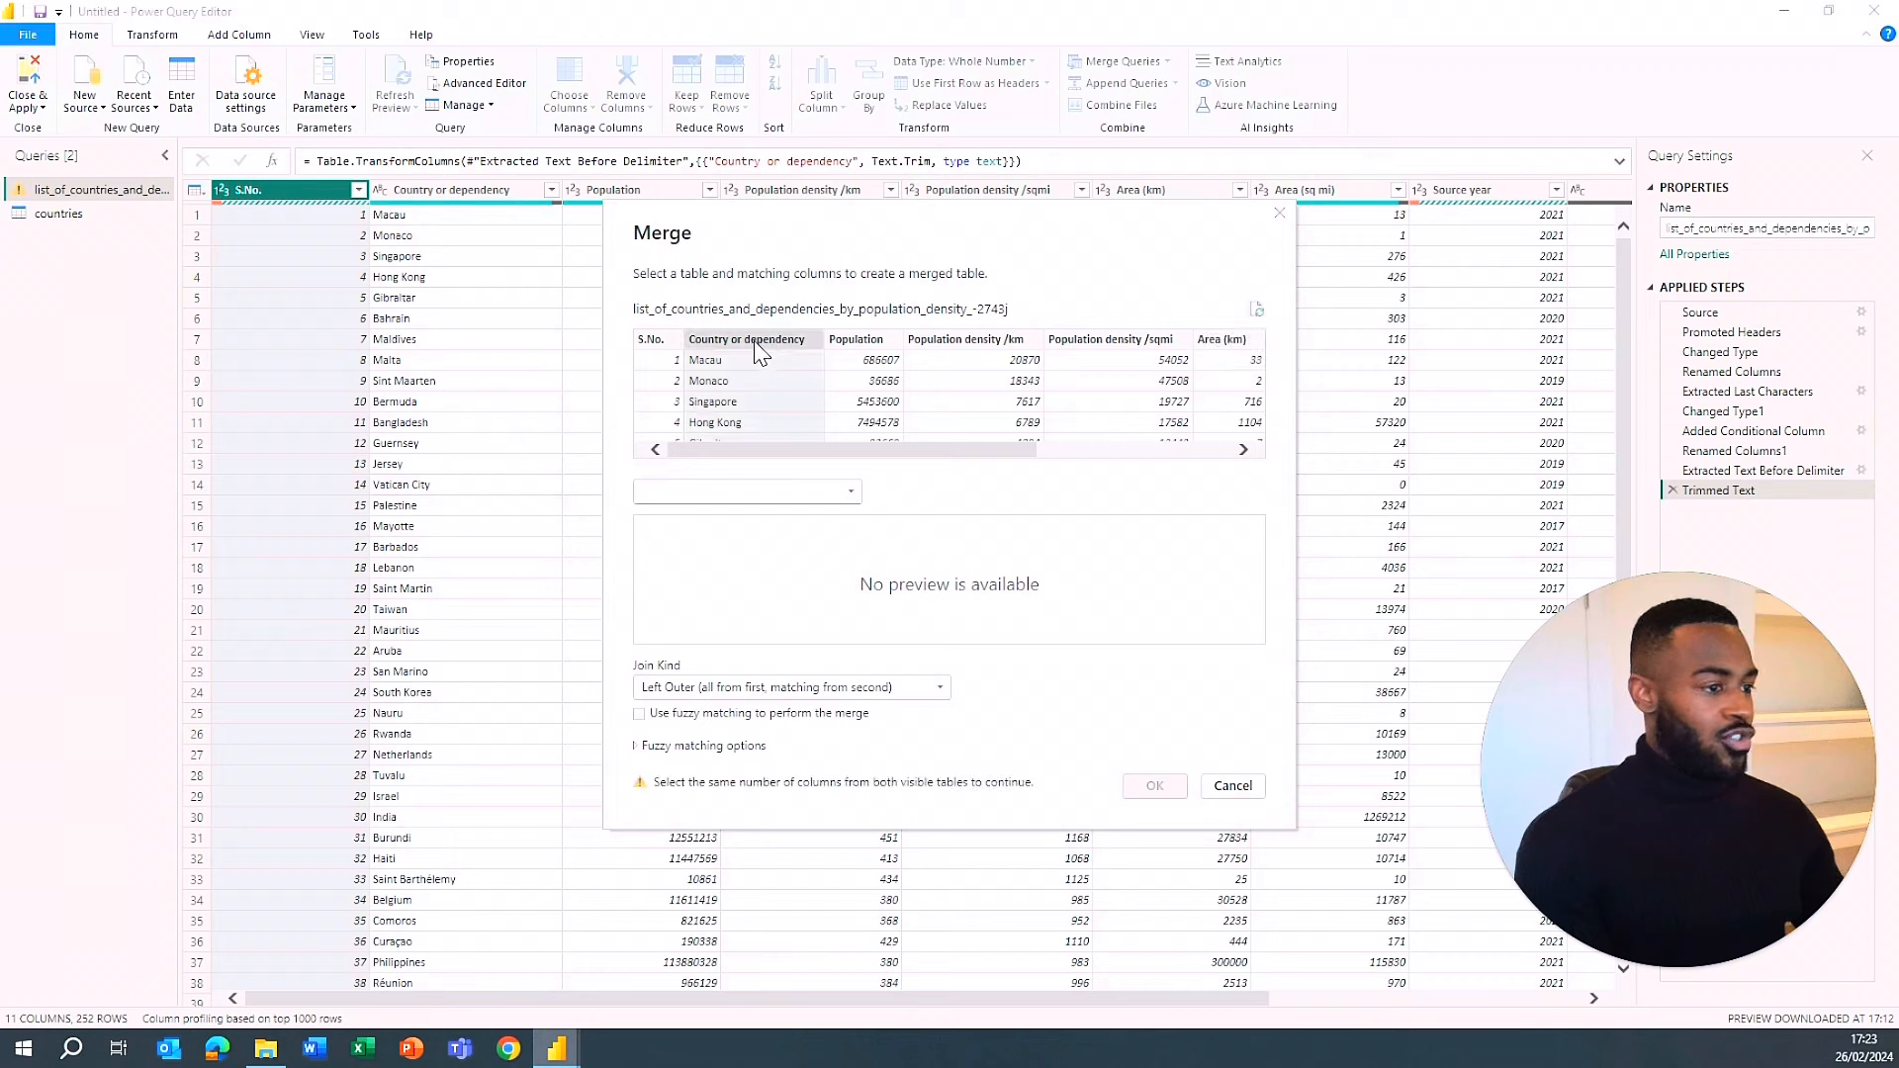
{"action": "left_click", "coordinate": [797, 493]}
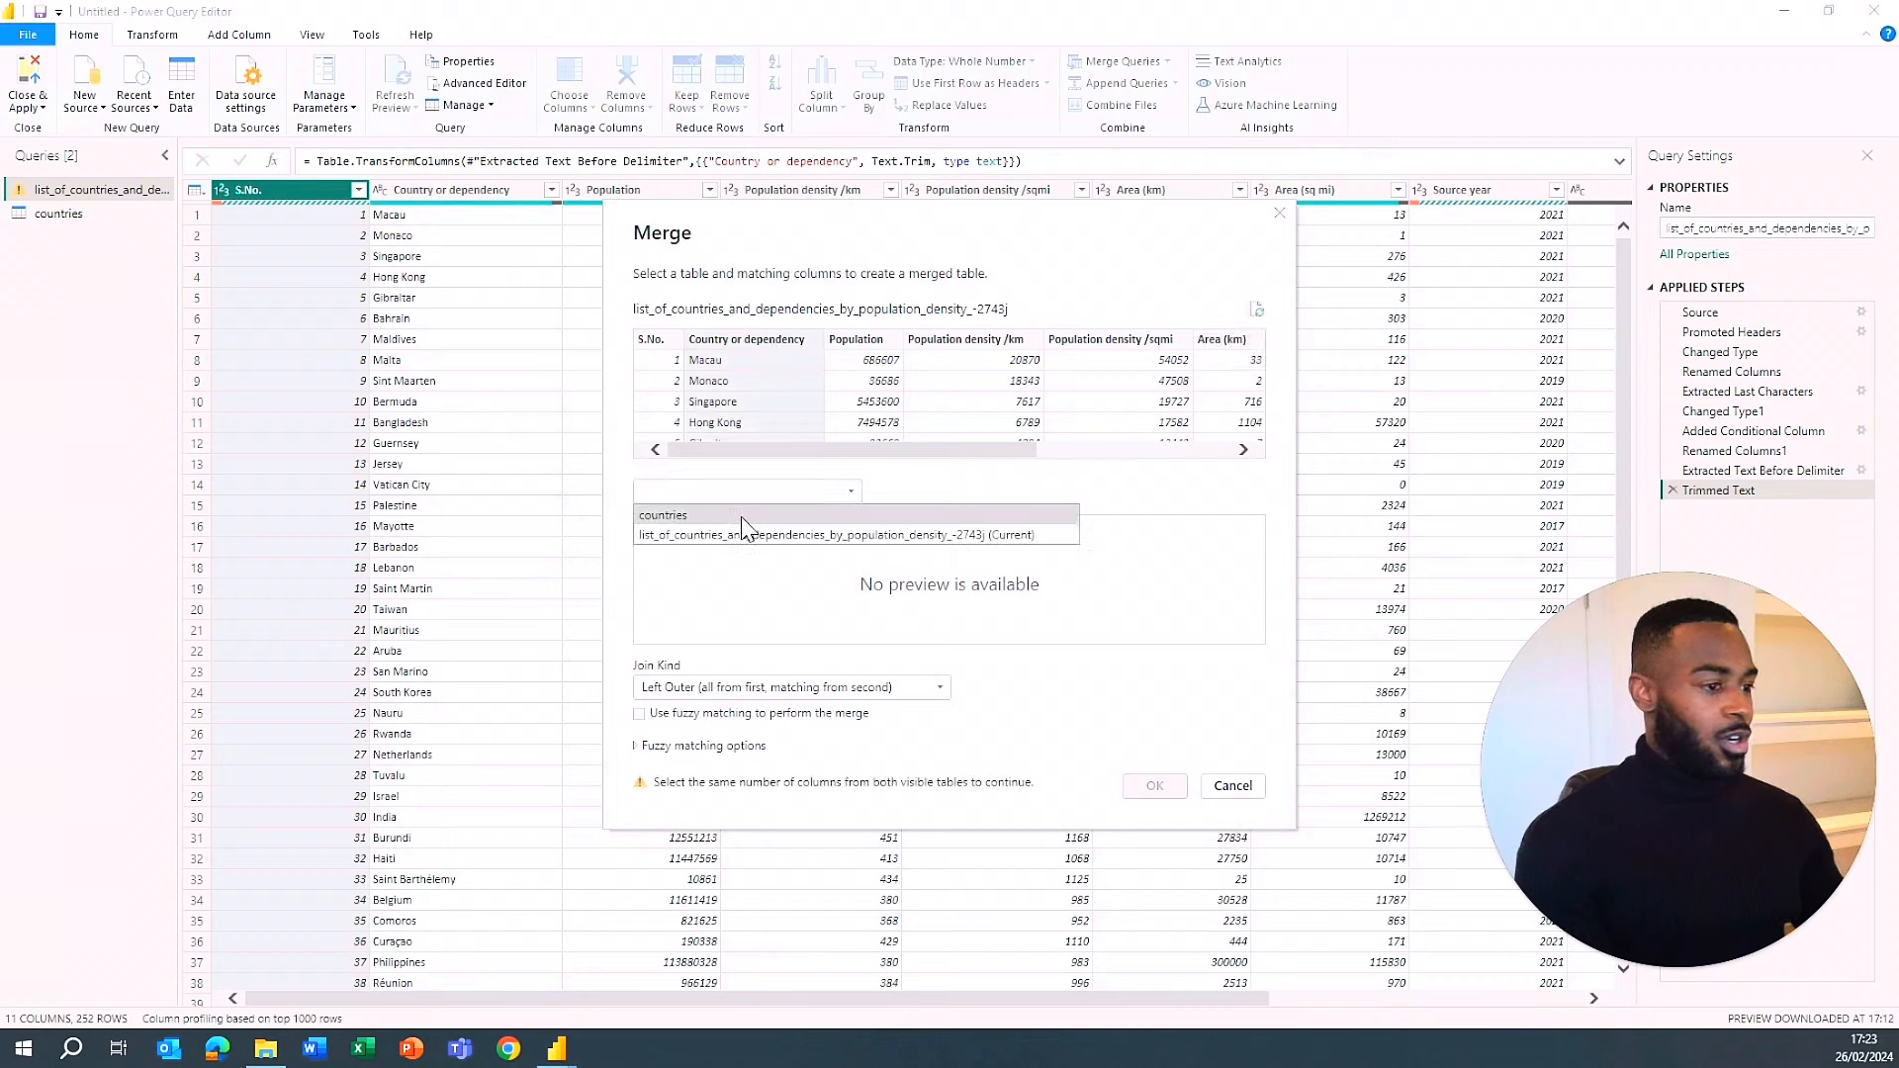
{"action": "left_click", "coordinate": [746, 516]}
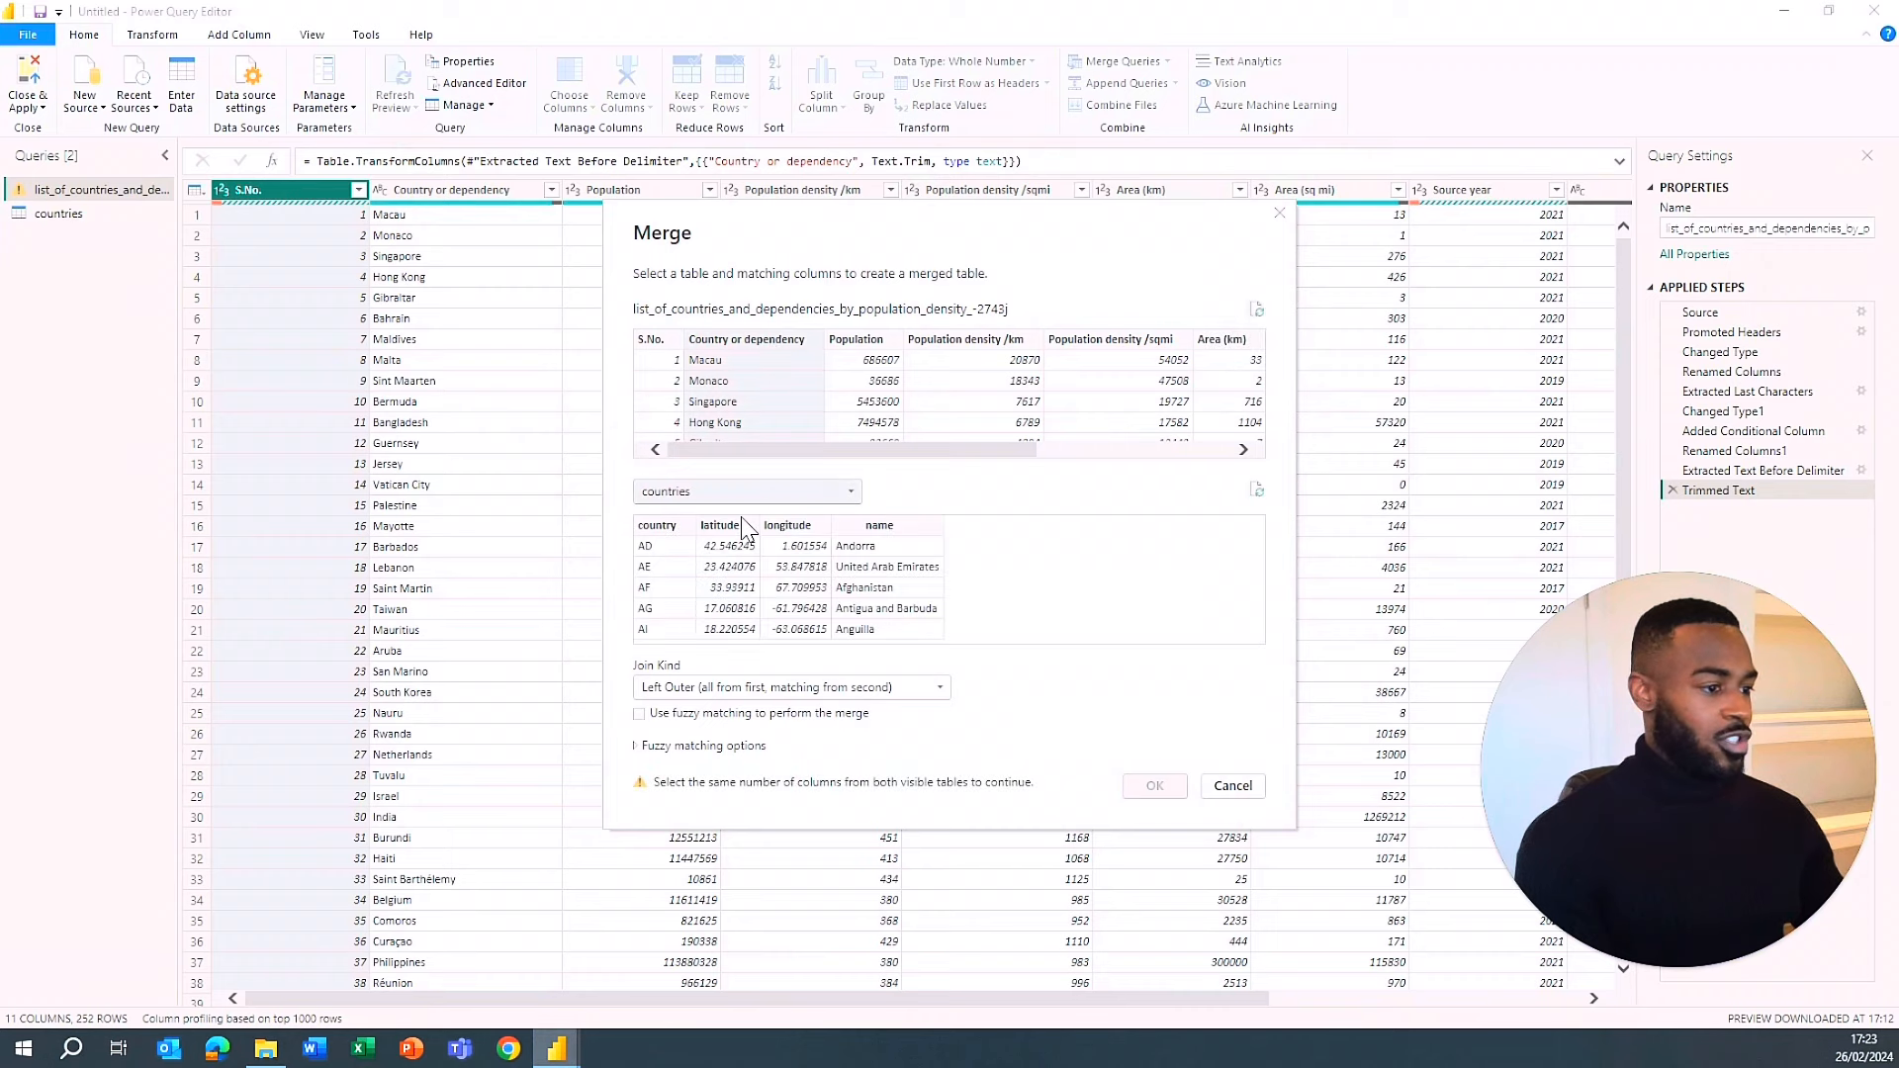
{"action": "left_click", "coordinate": [897, 527]}
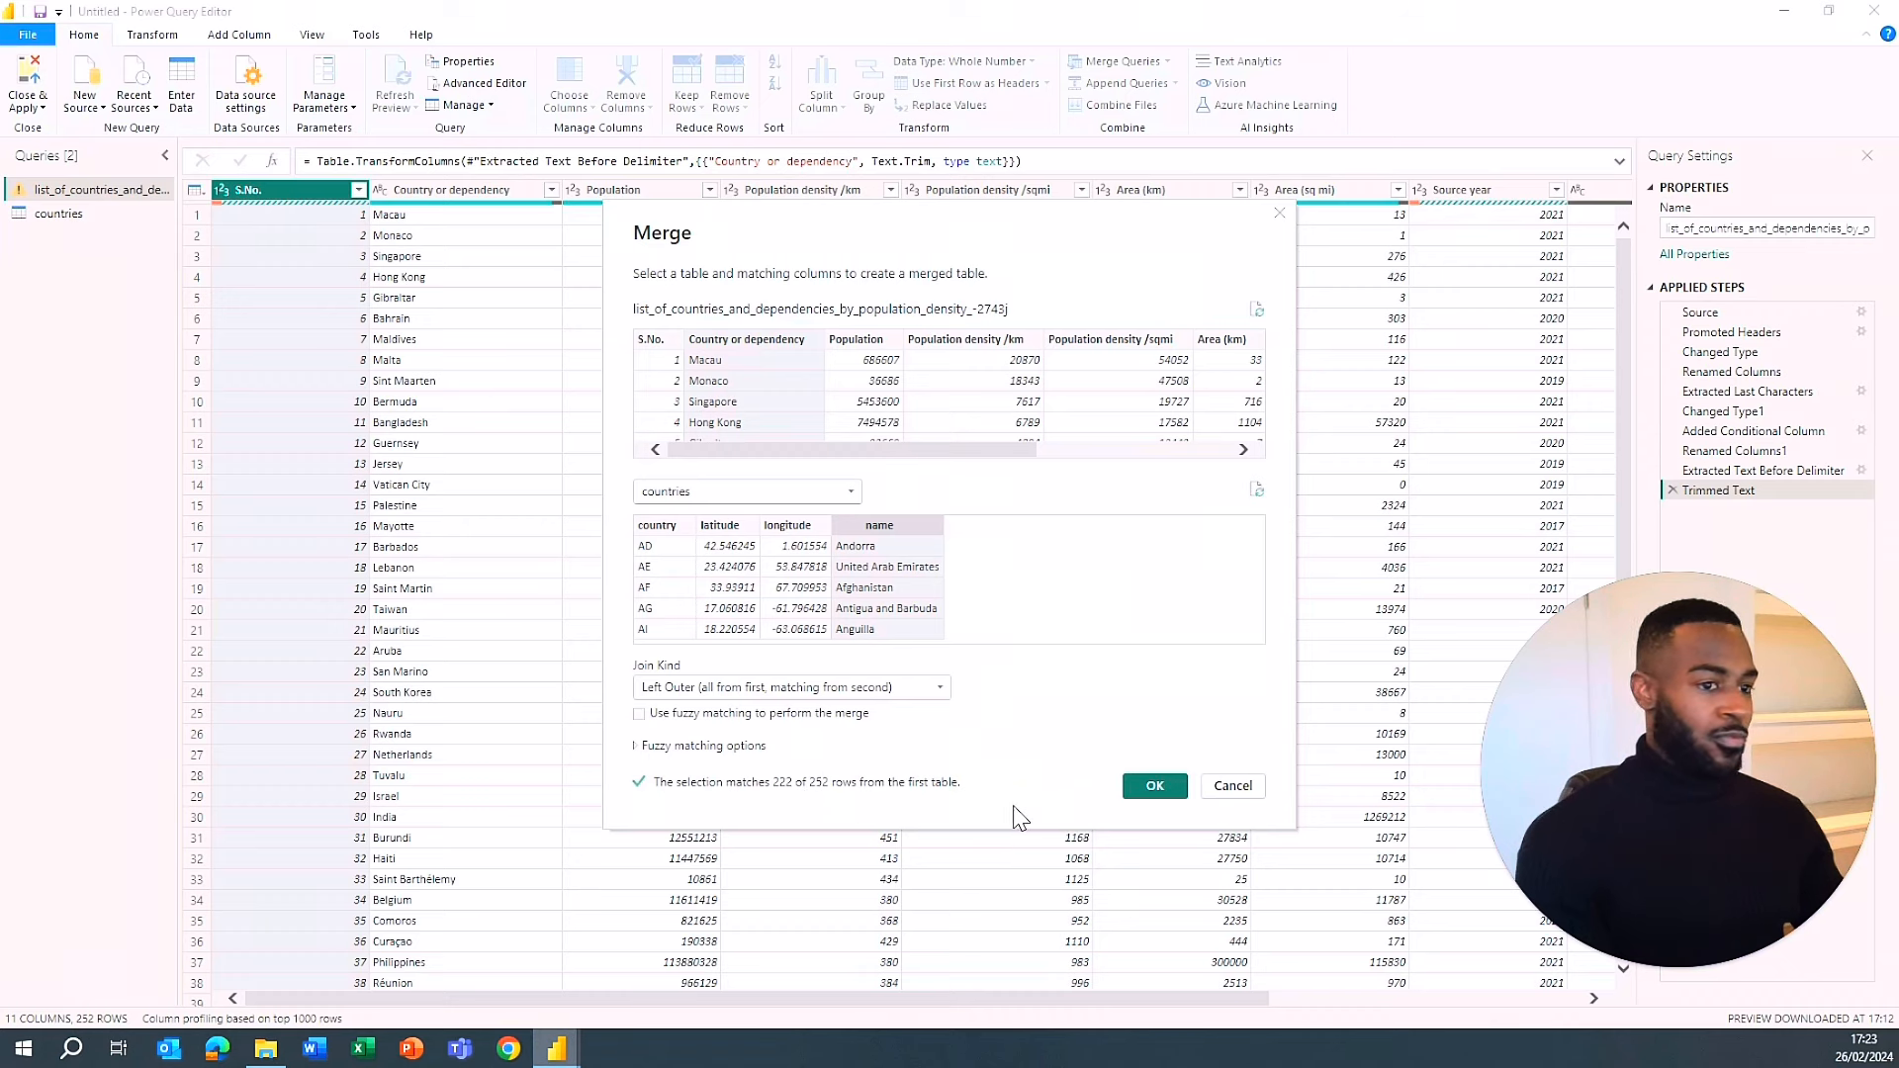
{"action": "left_click", "coordinate": [1154, 787]}
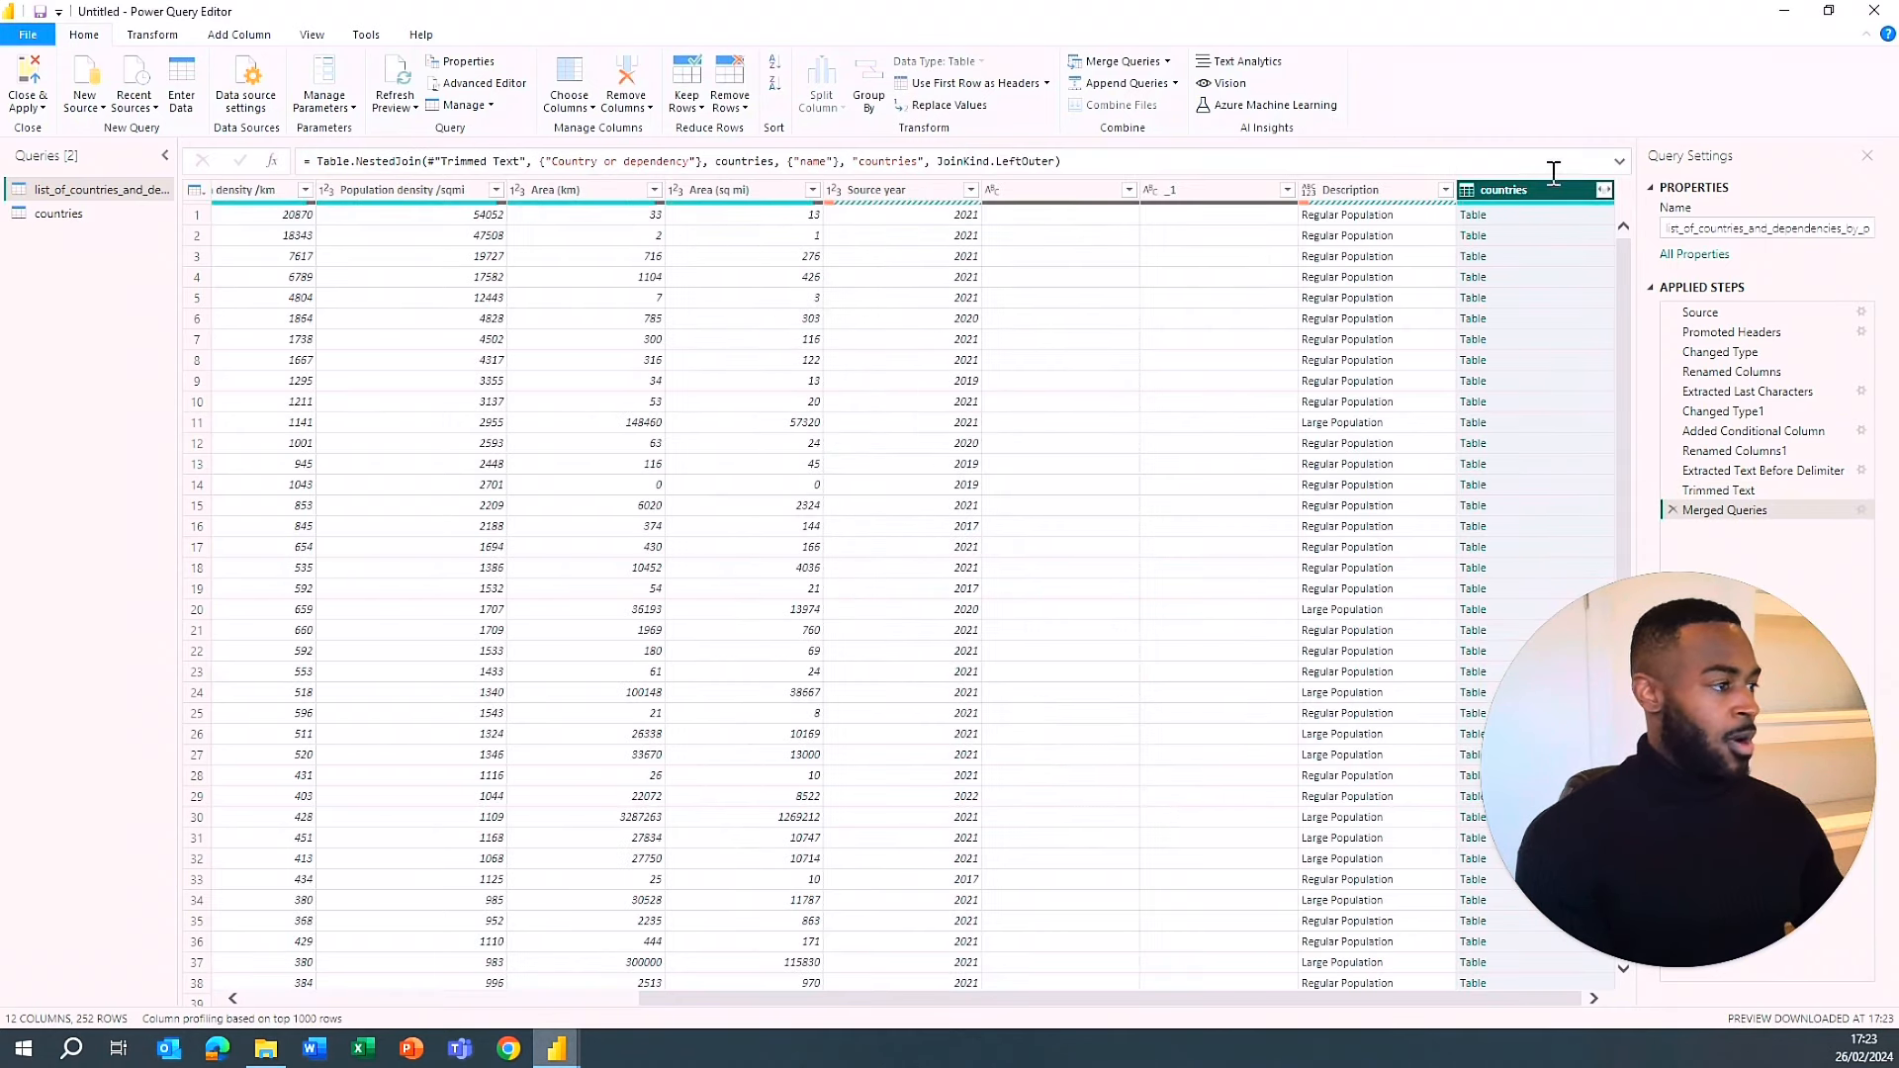
- Expand the merged countries column to include only the country field, with the original column name as prefix
{"action": "left_click", "coordinate": [1603, 190]}
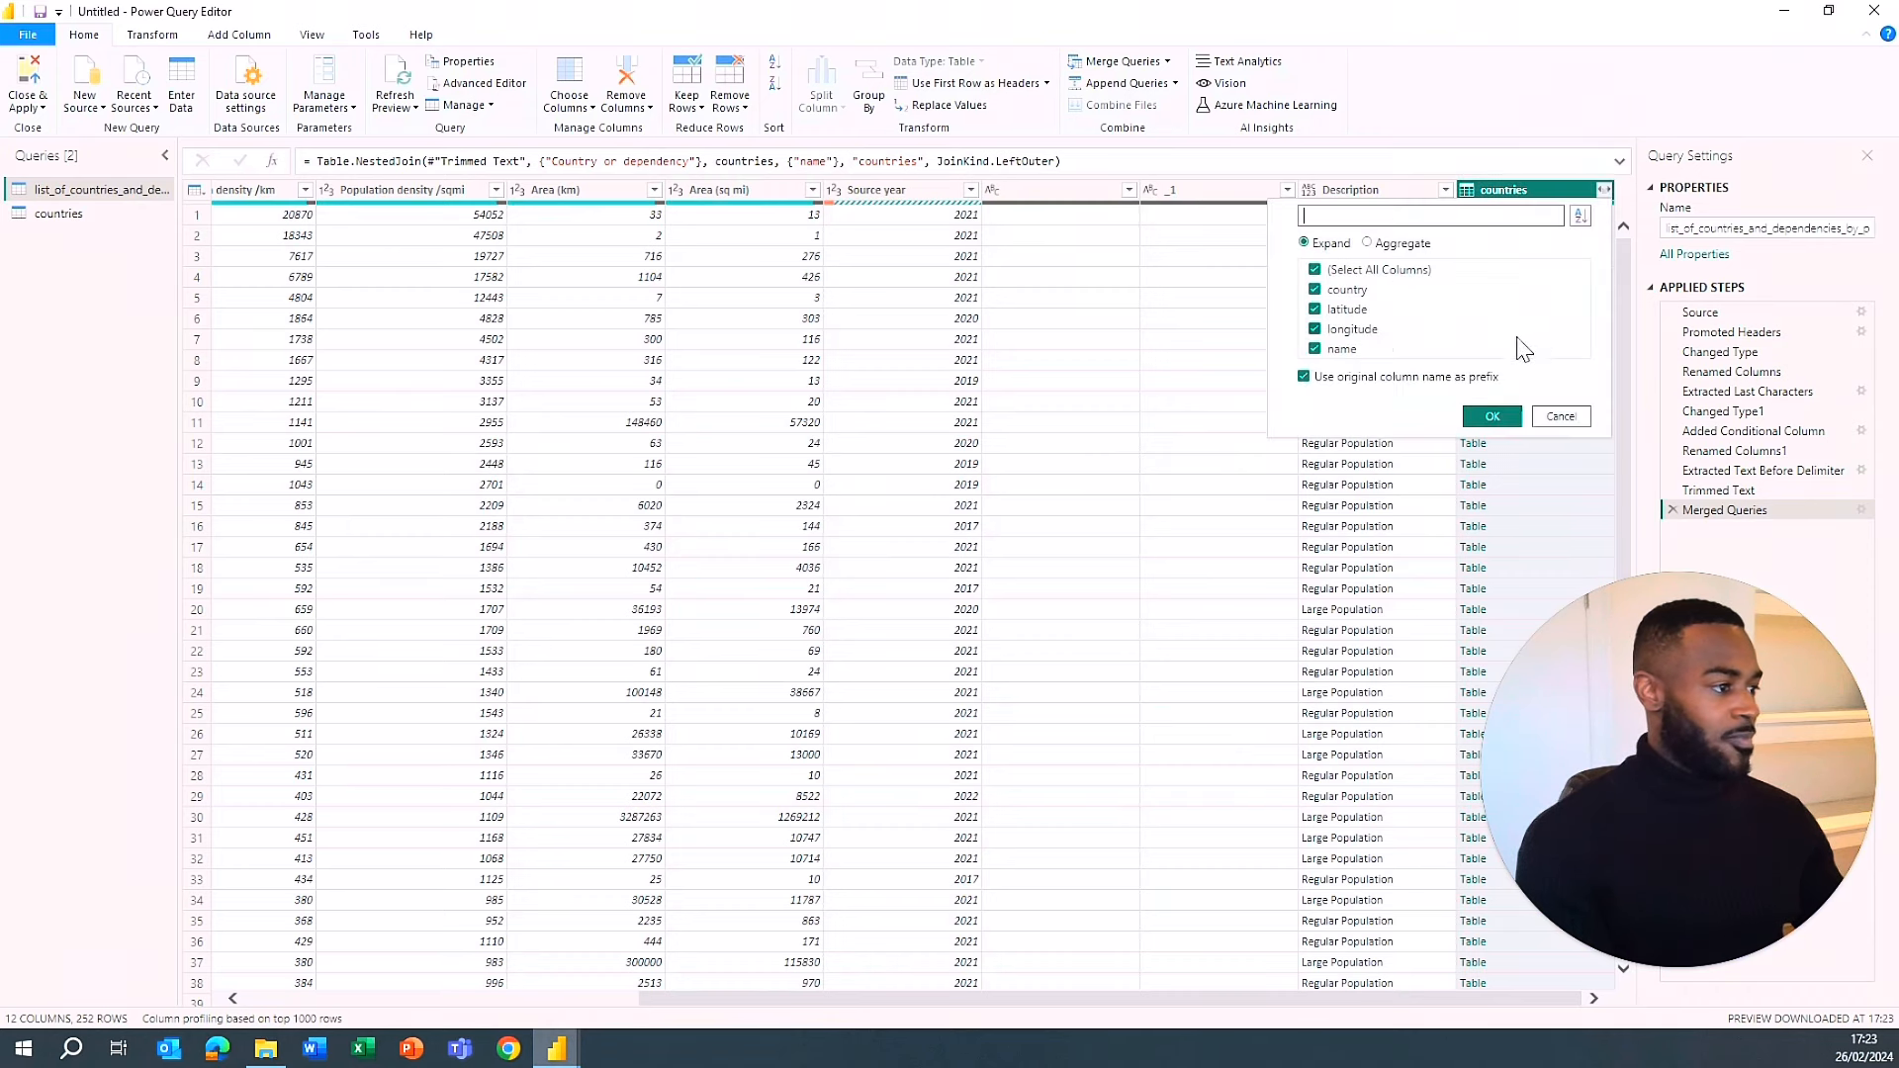
{"action": "left_click", "coordinate": [1315, 270]}
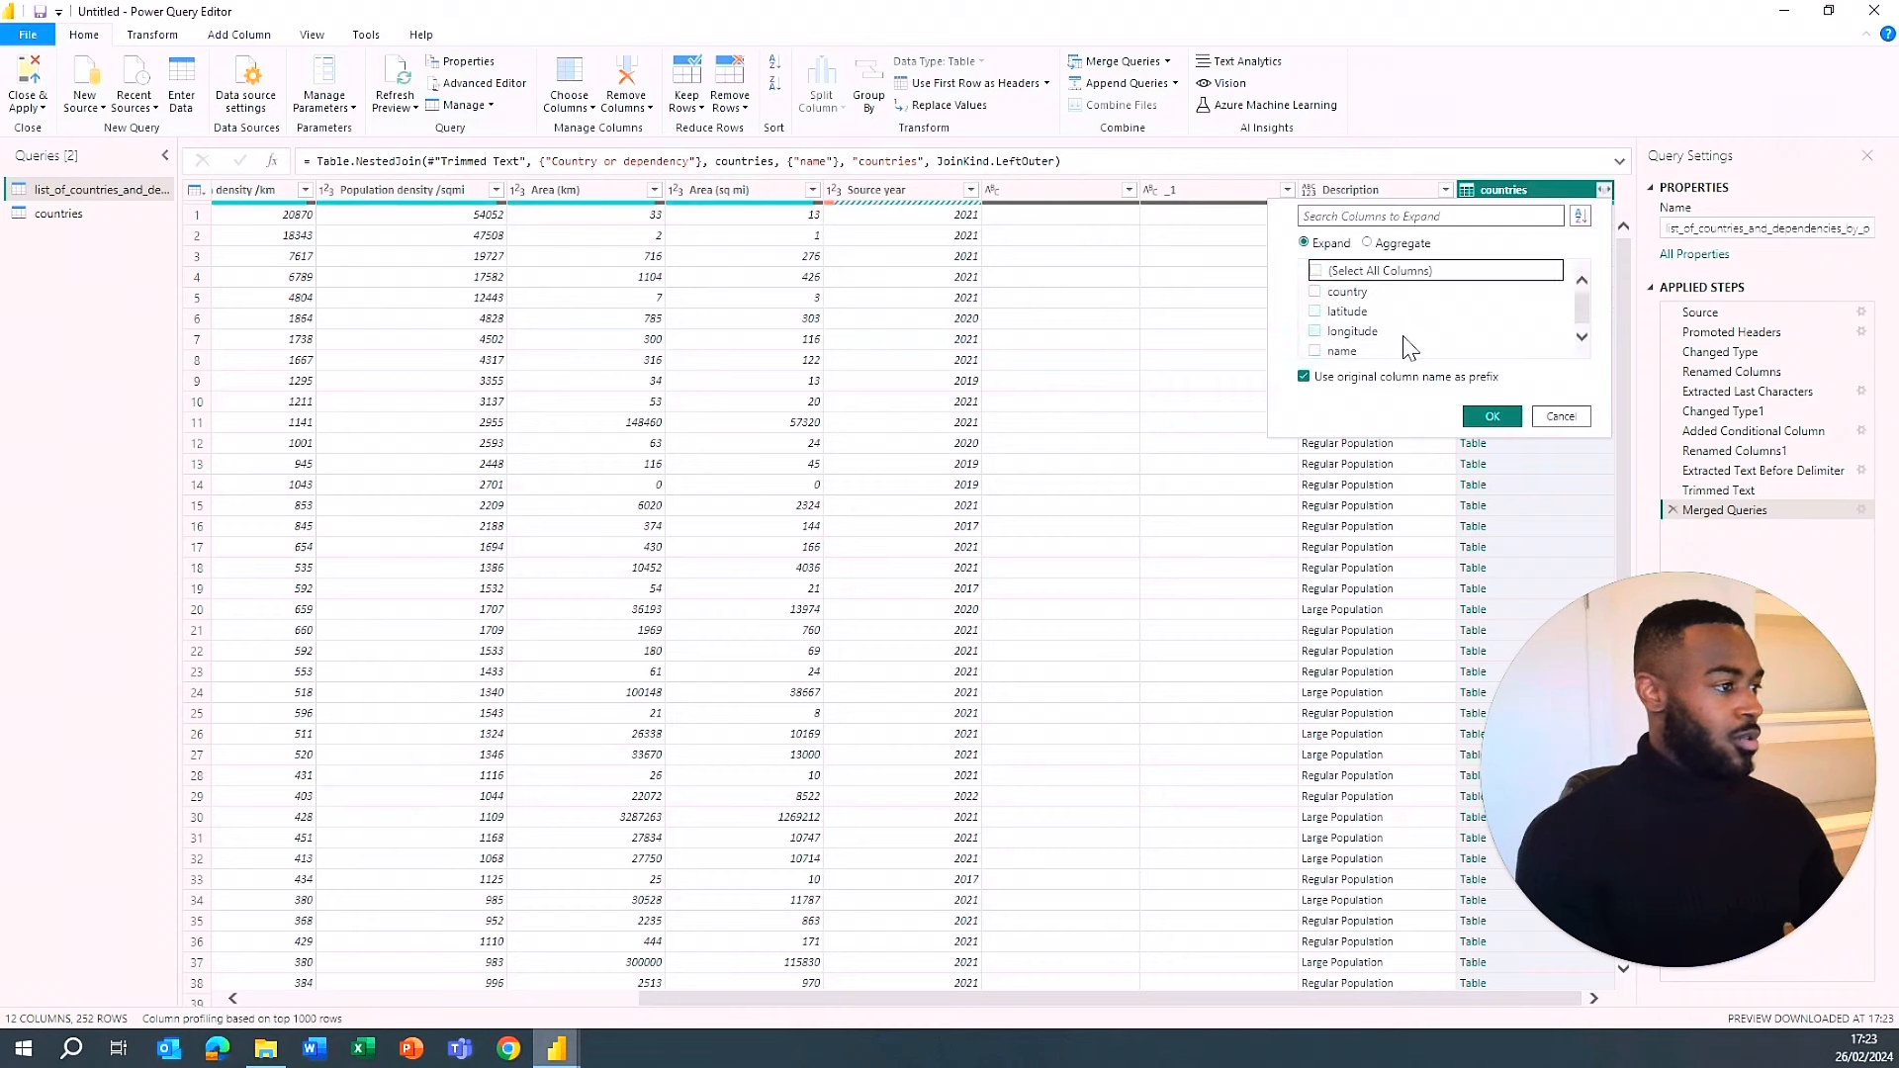
{"action": "left_click", "coordinate": [1317, 290]}
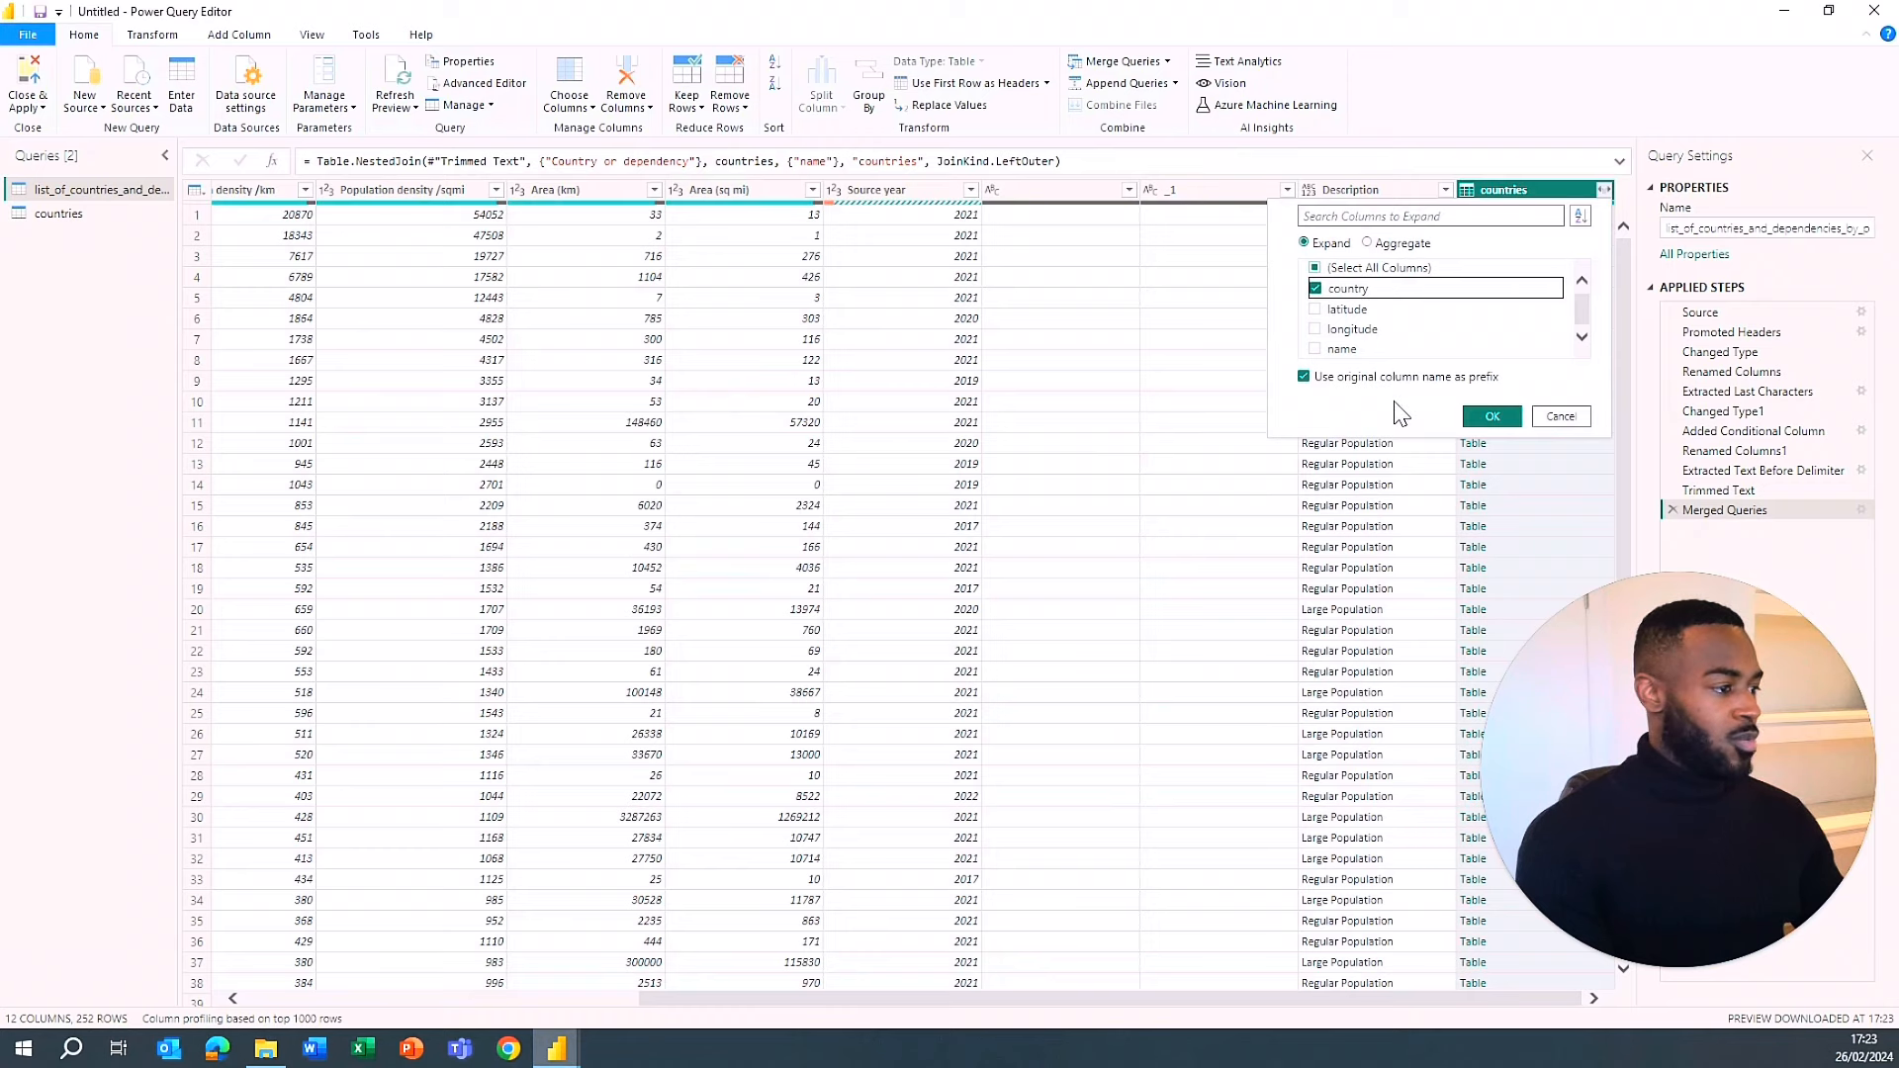
{"action": "left_click", "coordinate": [1493, 419]}
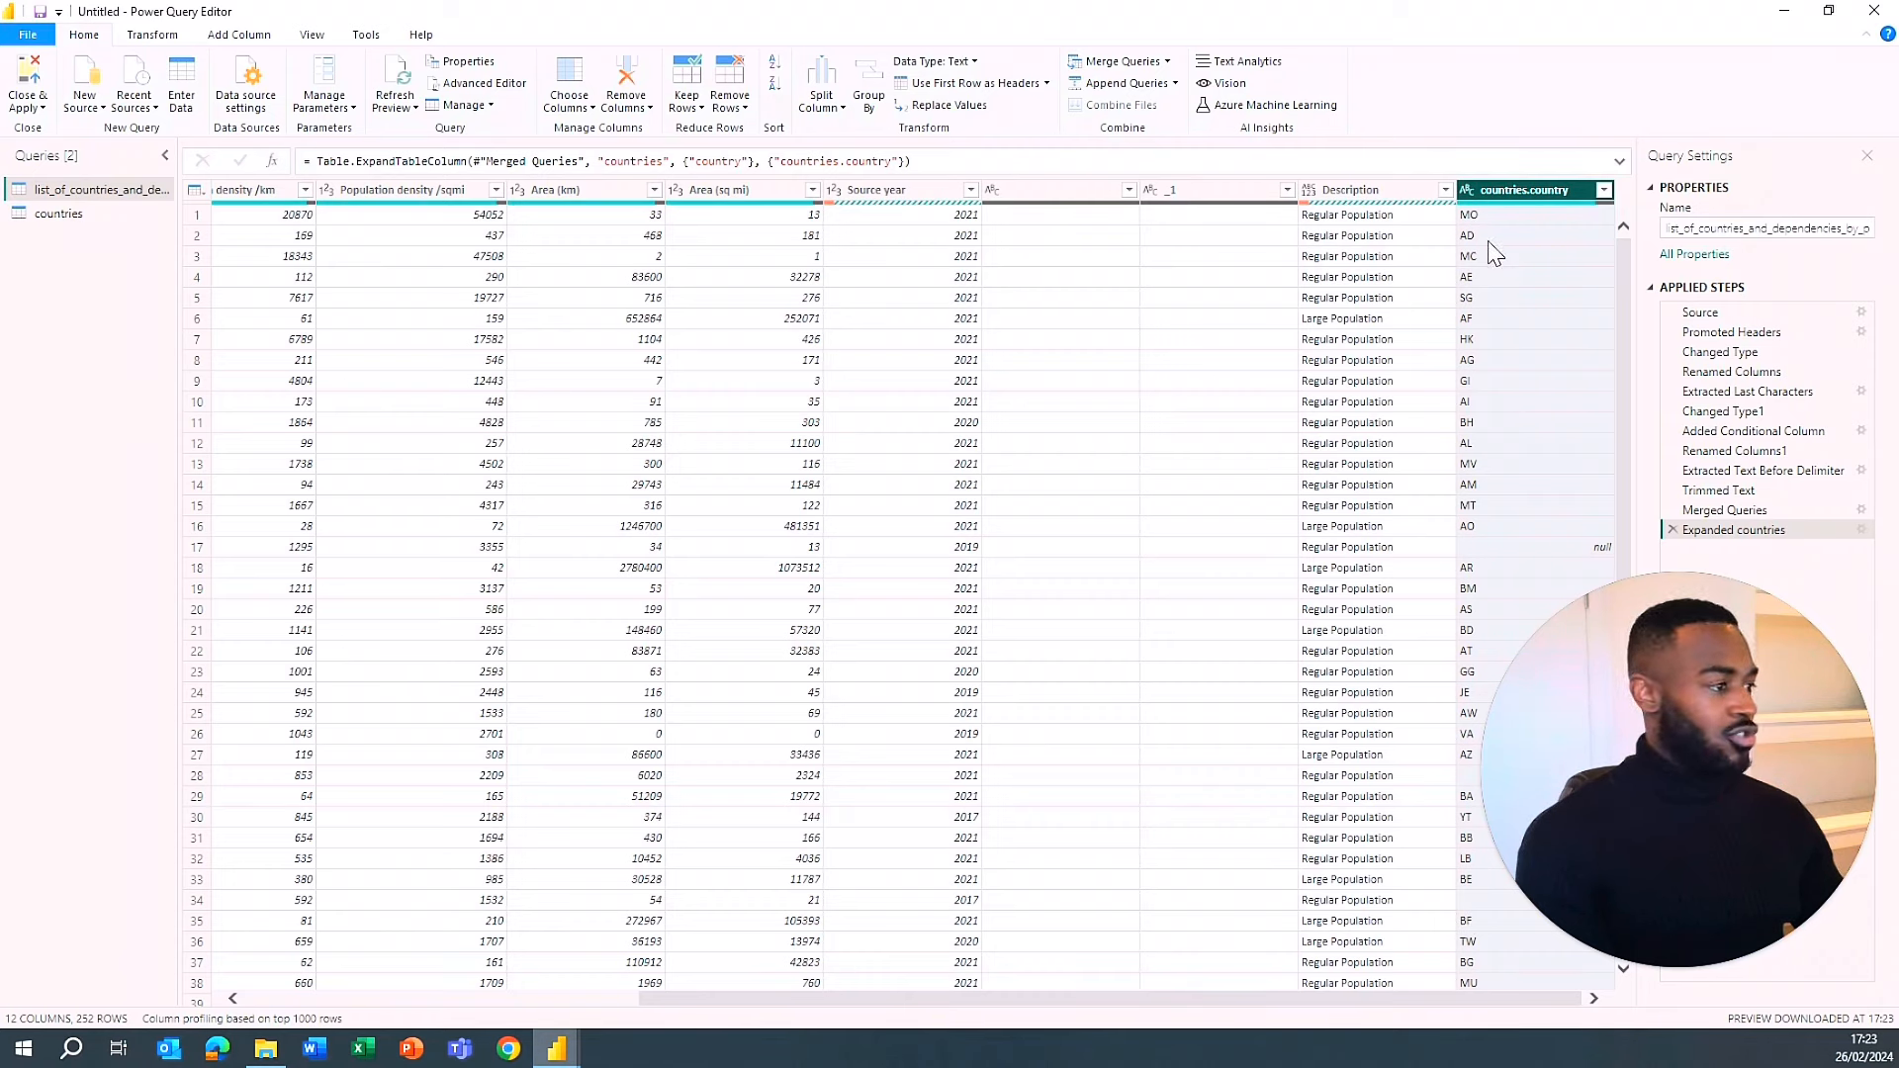
- Rename the expanded countries.country column to "Country code"
{"action": "double_click", "coordinate": [1526, 190]}
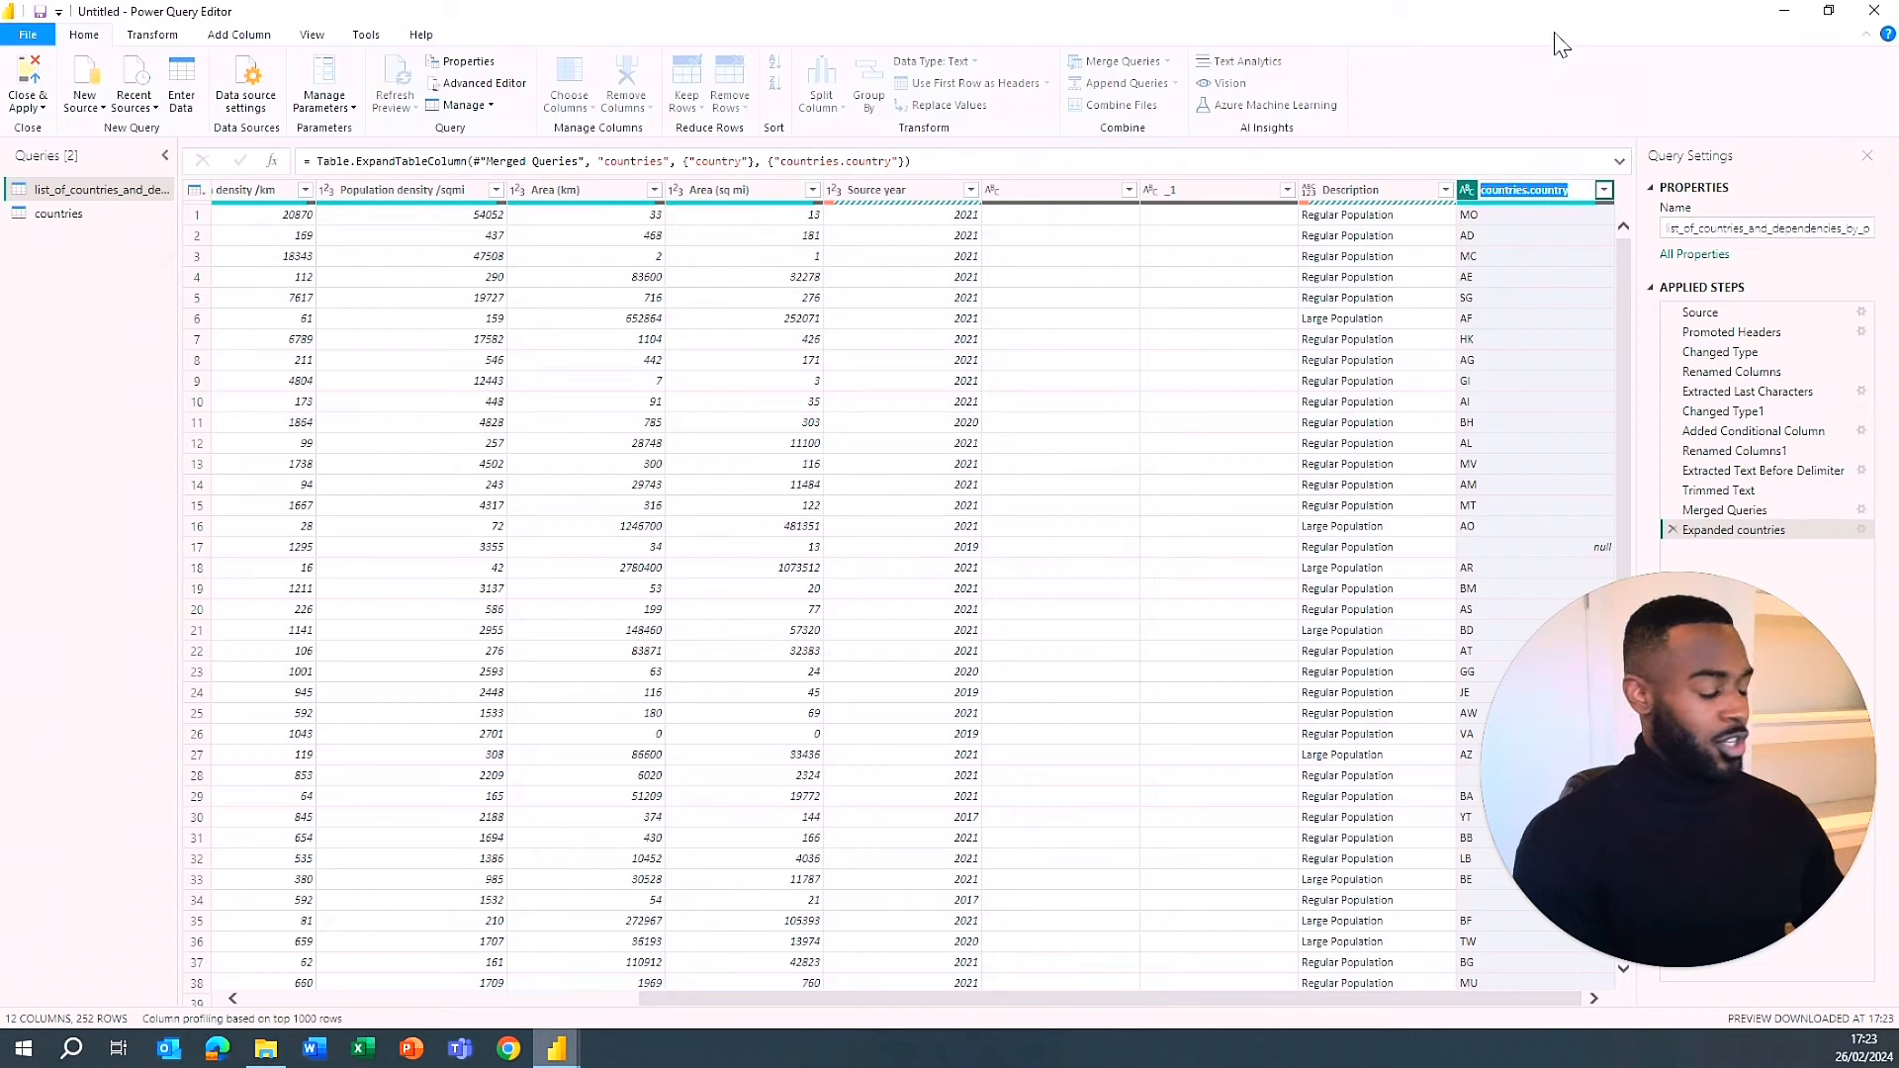
{"action": "type", "text": "Country"}
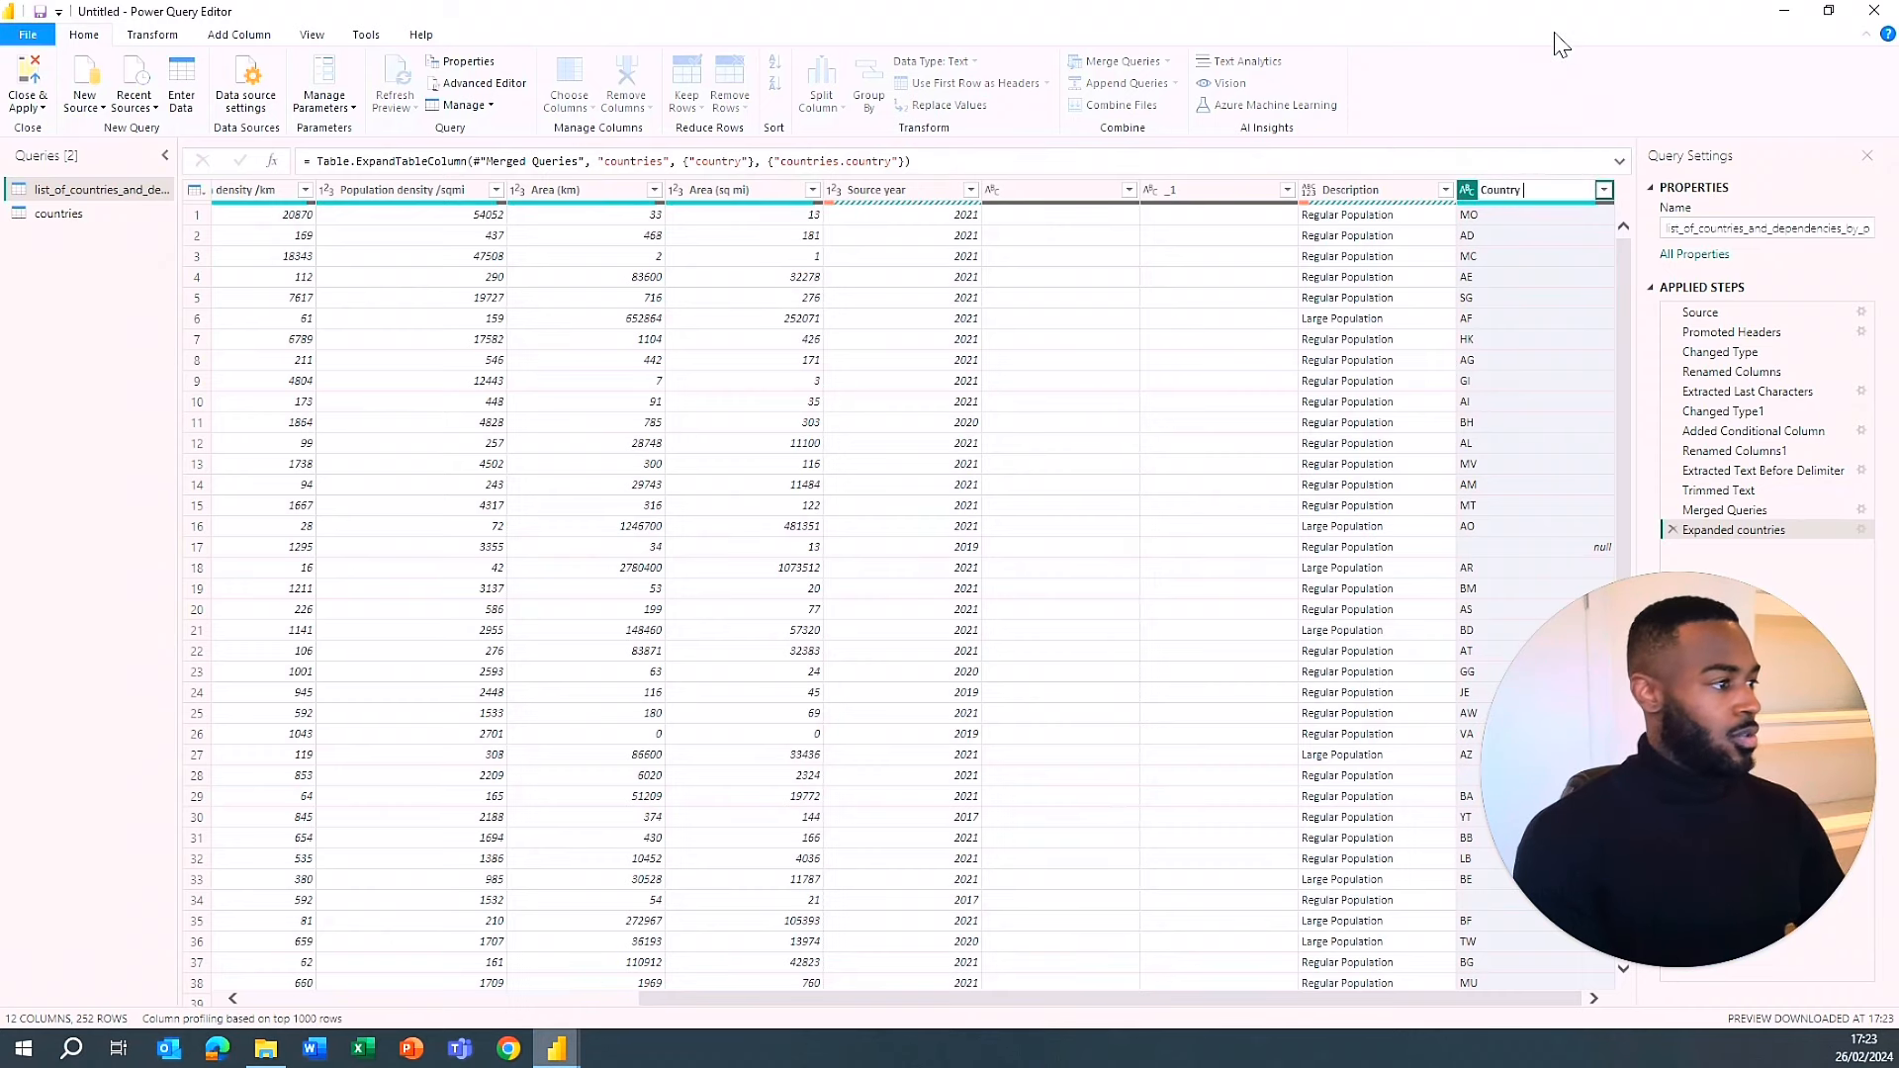
{"action": "type", "text": " code"}
{"action": "key", "text": "Return"}
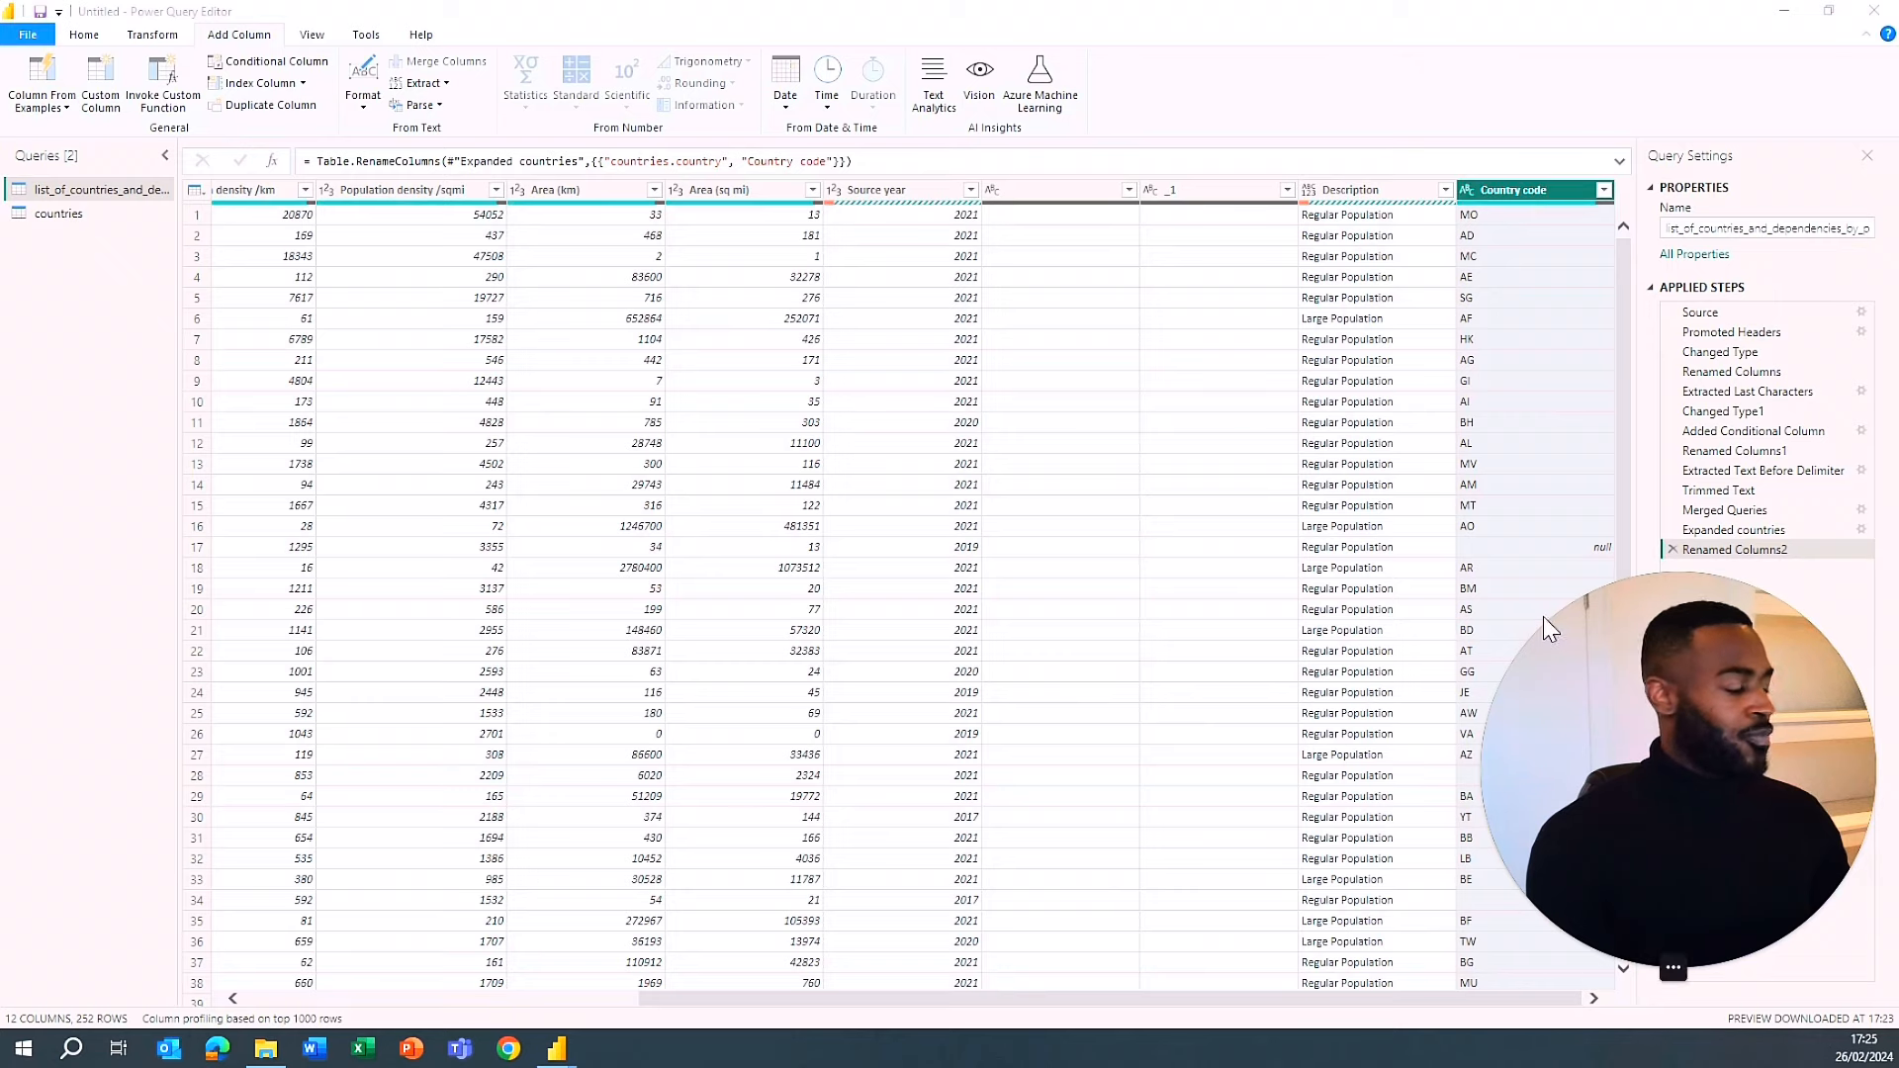
- Filter the Country code column to show only the null rows
{"action": "scroll", "coordinate": [1526, 553], "scroll_direction": "down", "scroll_amount": 8}
{"action": "scroll", "coordinate": [1513, 583], "scroll_direction": "up", "scroll_amount": 8}
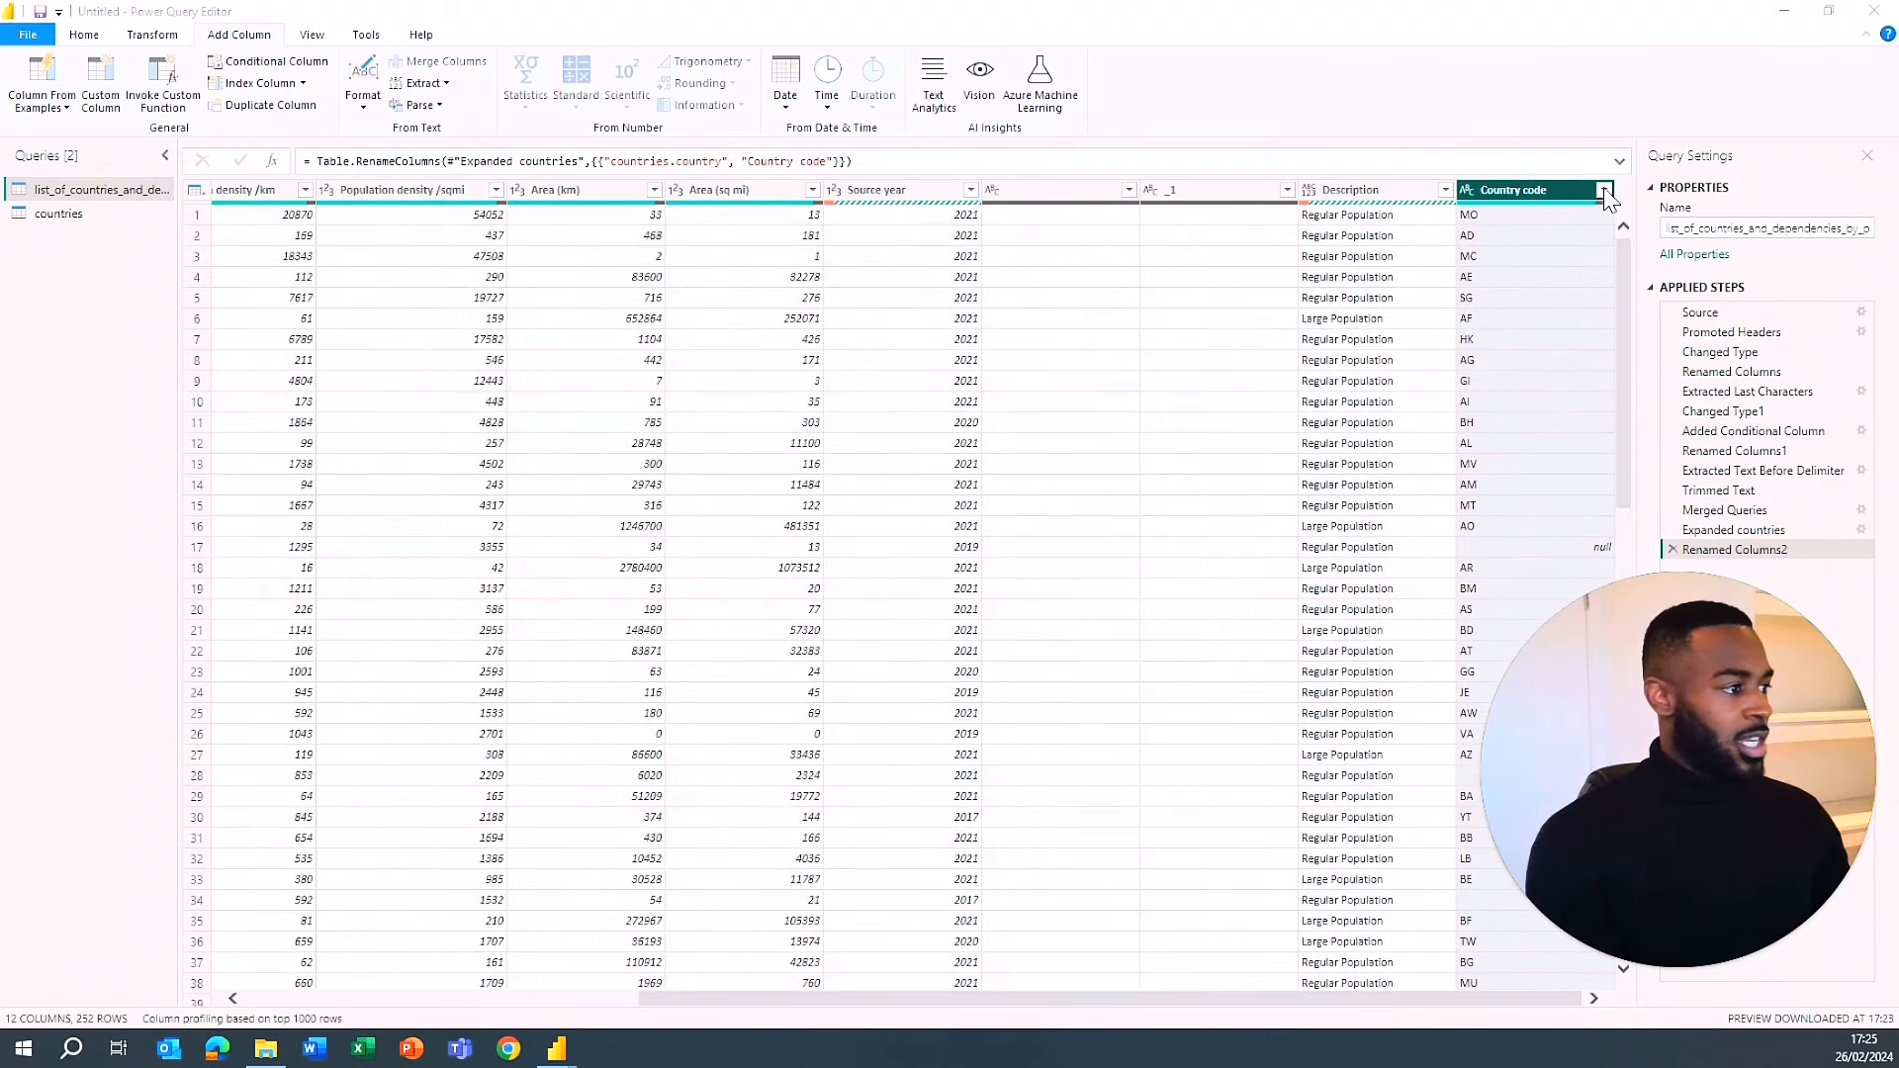
{"action": "left_click", "coordinate": [1604, 189]}
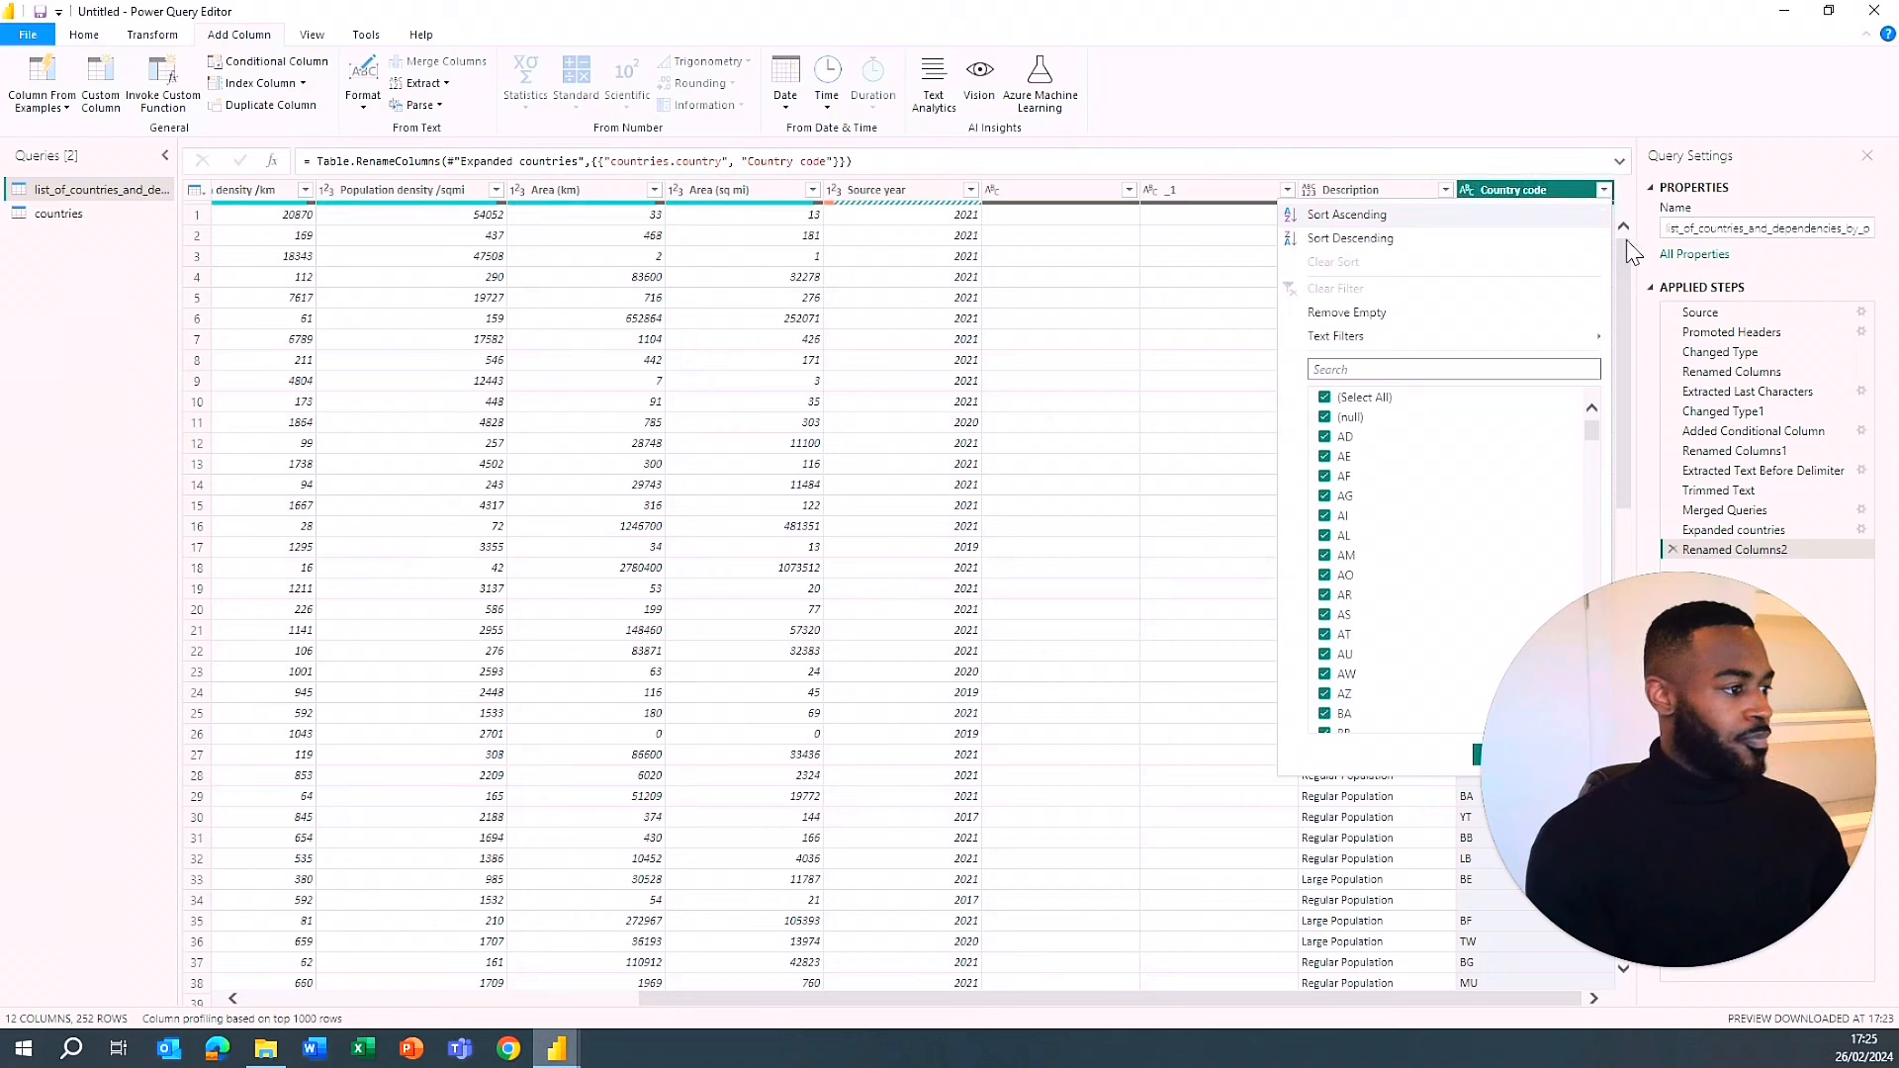
{"action": "left_click", "coordinate": [1324, 397]}
{"action": "left_click", "coordinate": [1326, 419]}
{"action": "left_click", "coordinate": [1515, 724]}
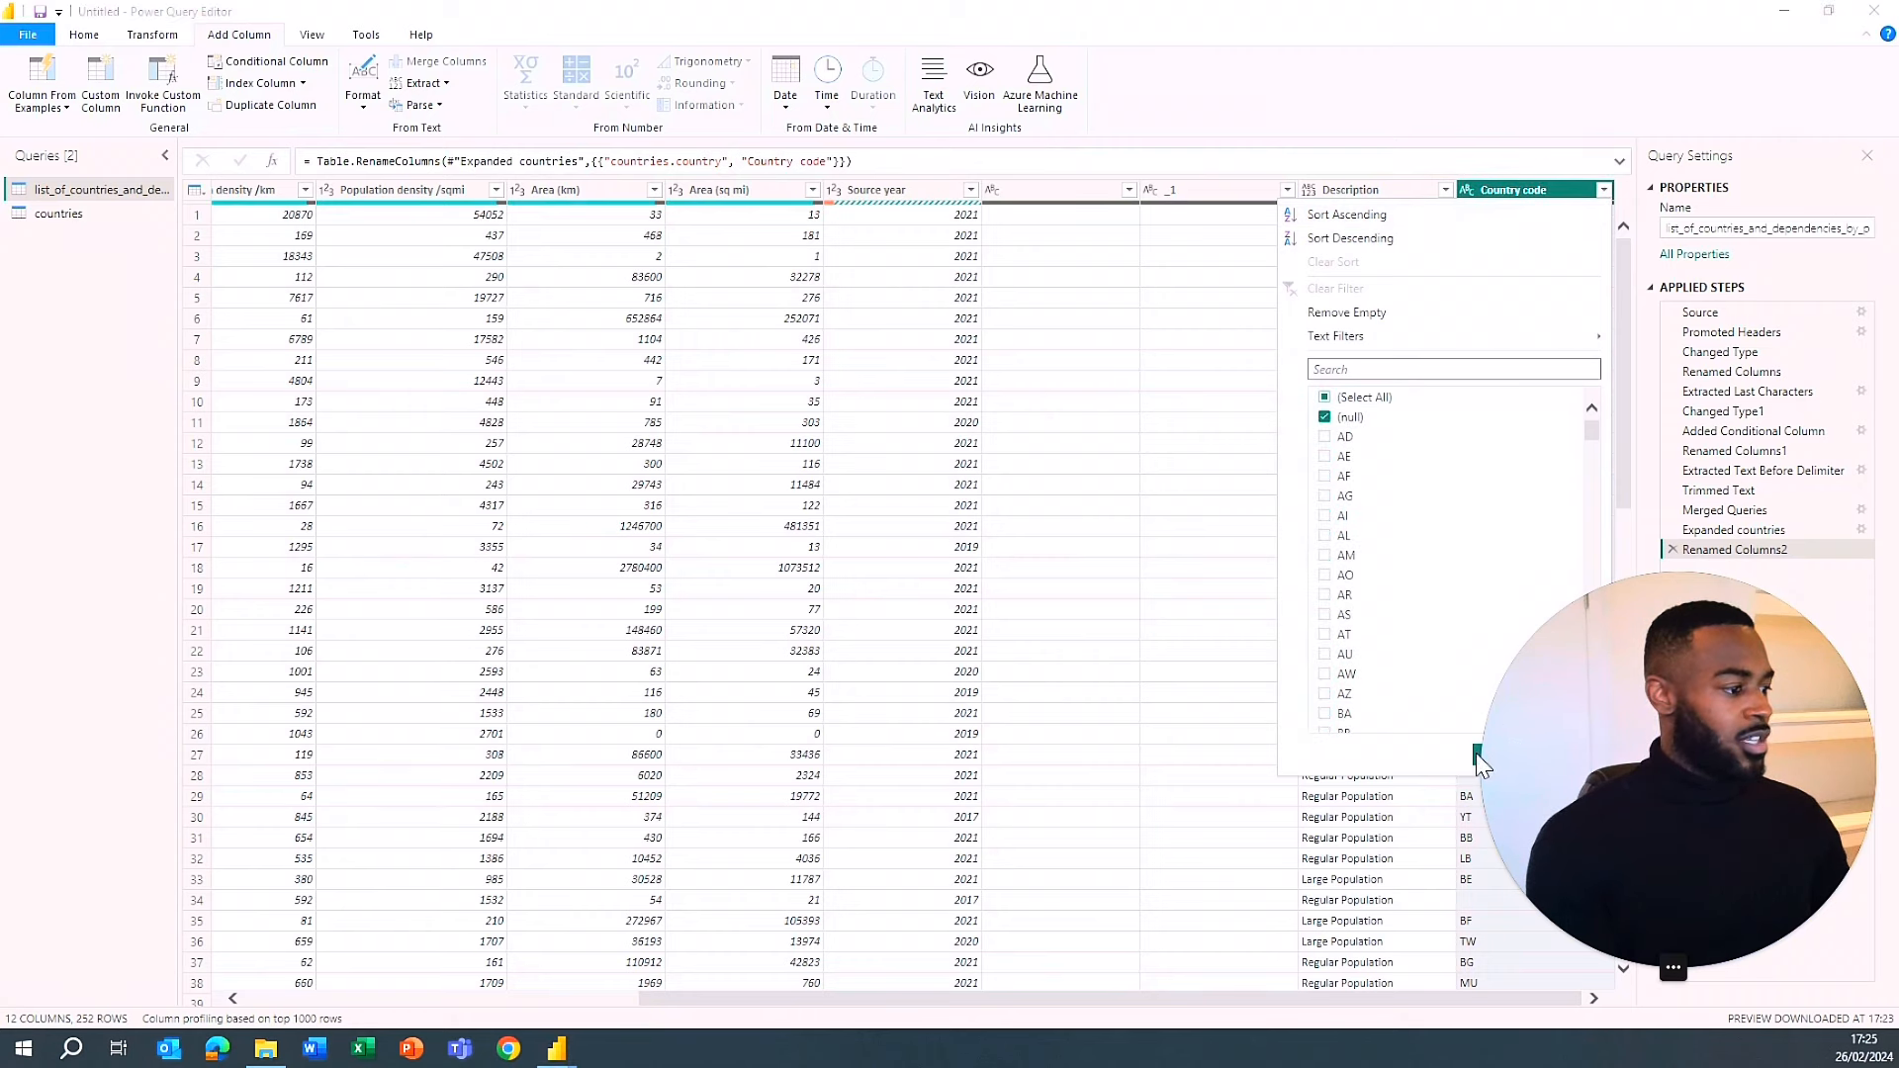
{"action": "left_click_drag", "start_coordinate": [1432, 220], "coordinate": [1272, 358]}
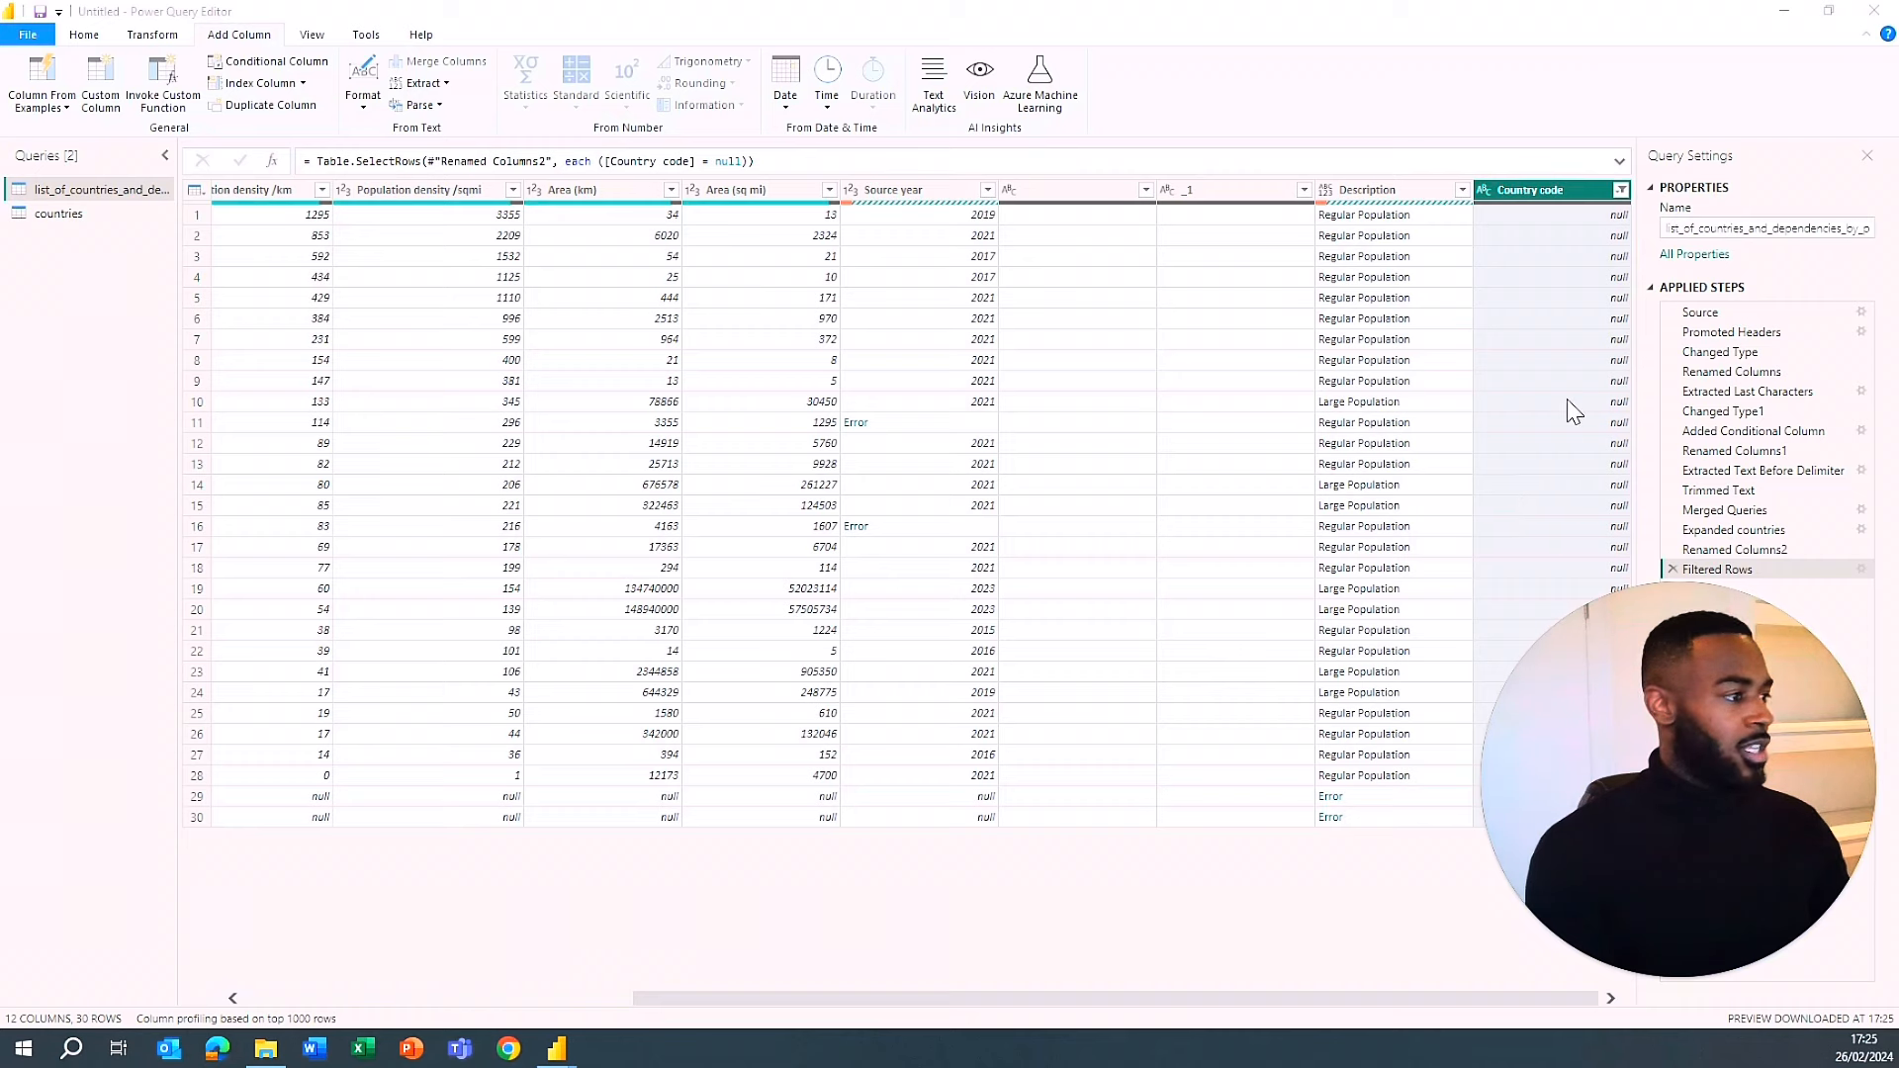
- Reselect all values in the Country code filter to bring back every row
{"action": "left_click", "coordinate": [1621, 190]}
{"action": "left_click", "coordinate": [1348, 397]}
{"action": "left_click", "coordinate": [1348, 400]}
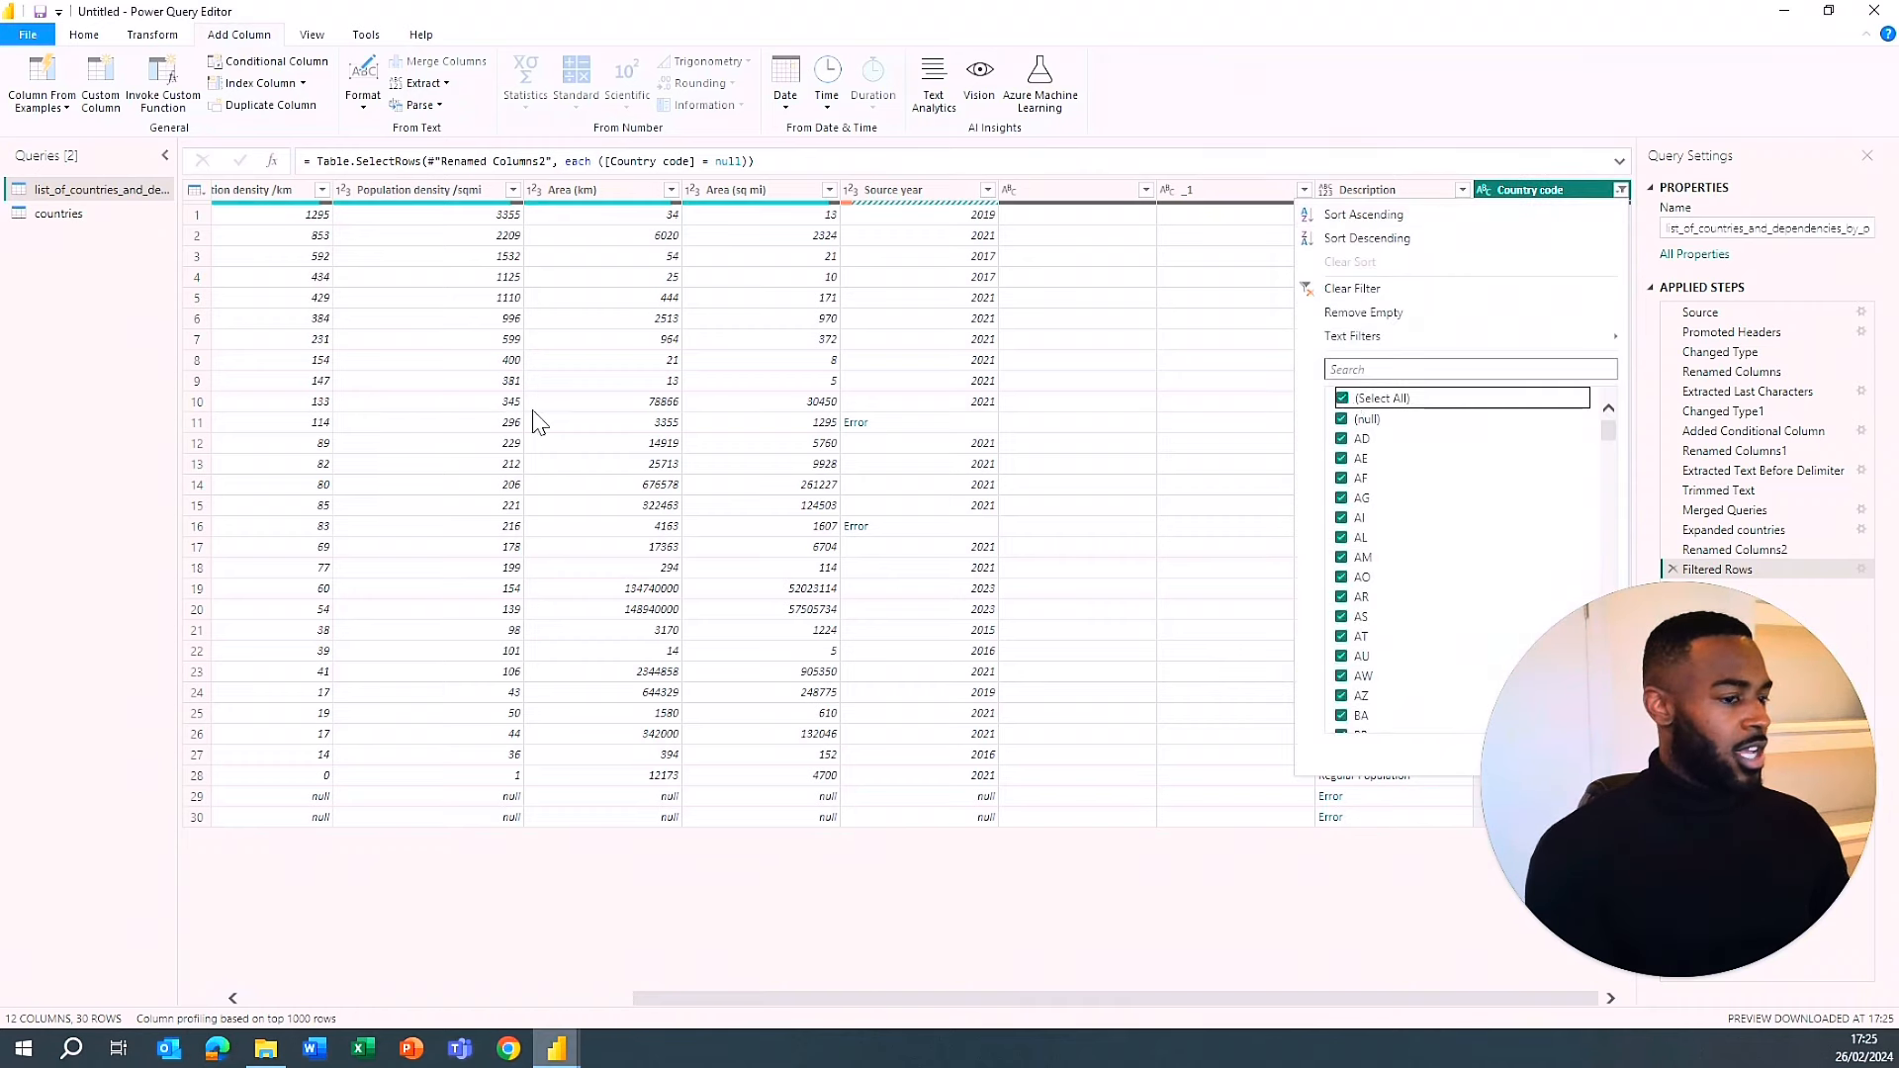
{"action": "key", "text": "Return"}
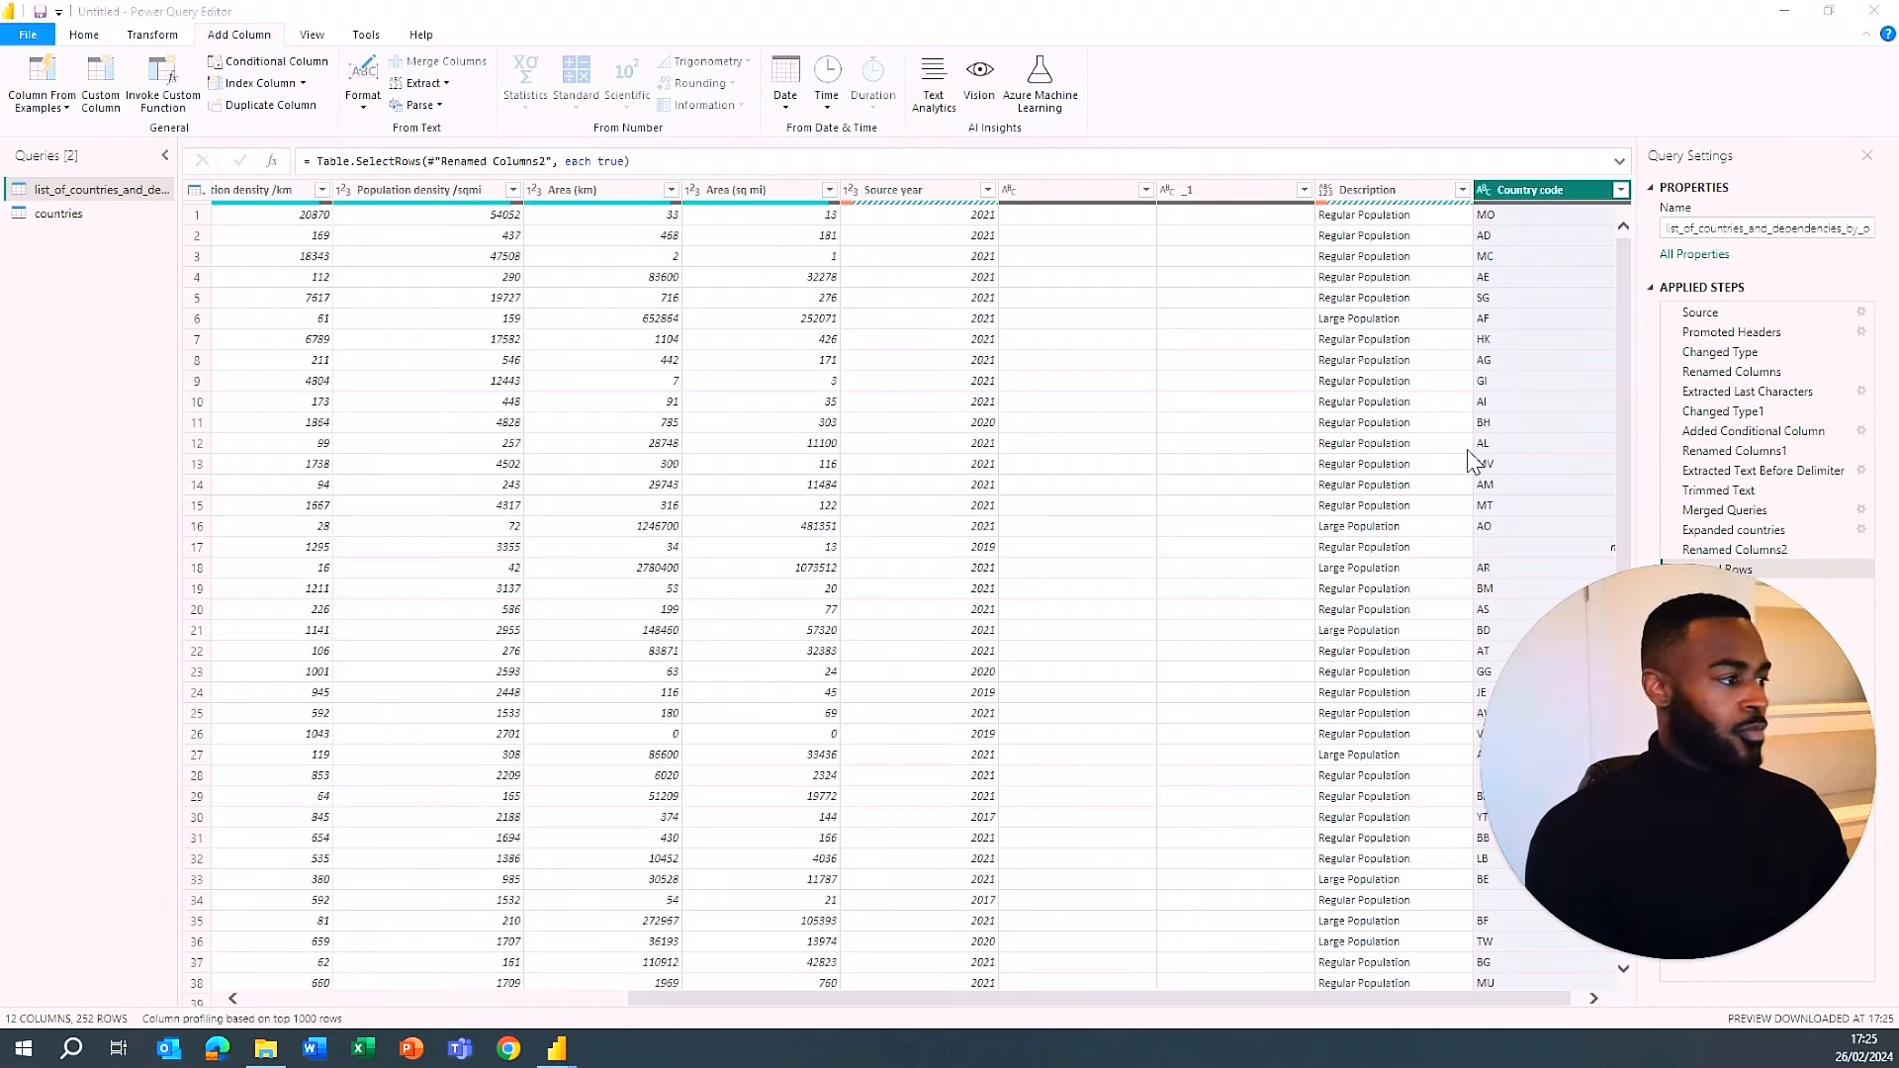
- Replace null with "No country code available" in the Country code column and check the replaced rows
{"action": "right_click", "coordinate": [1533, 193]}
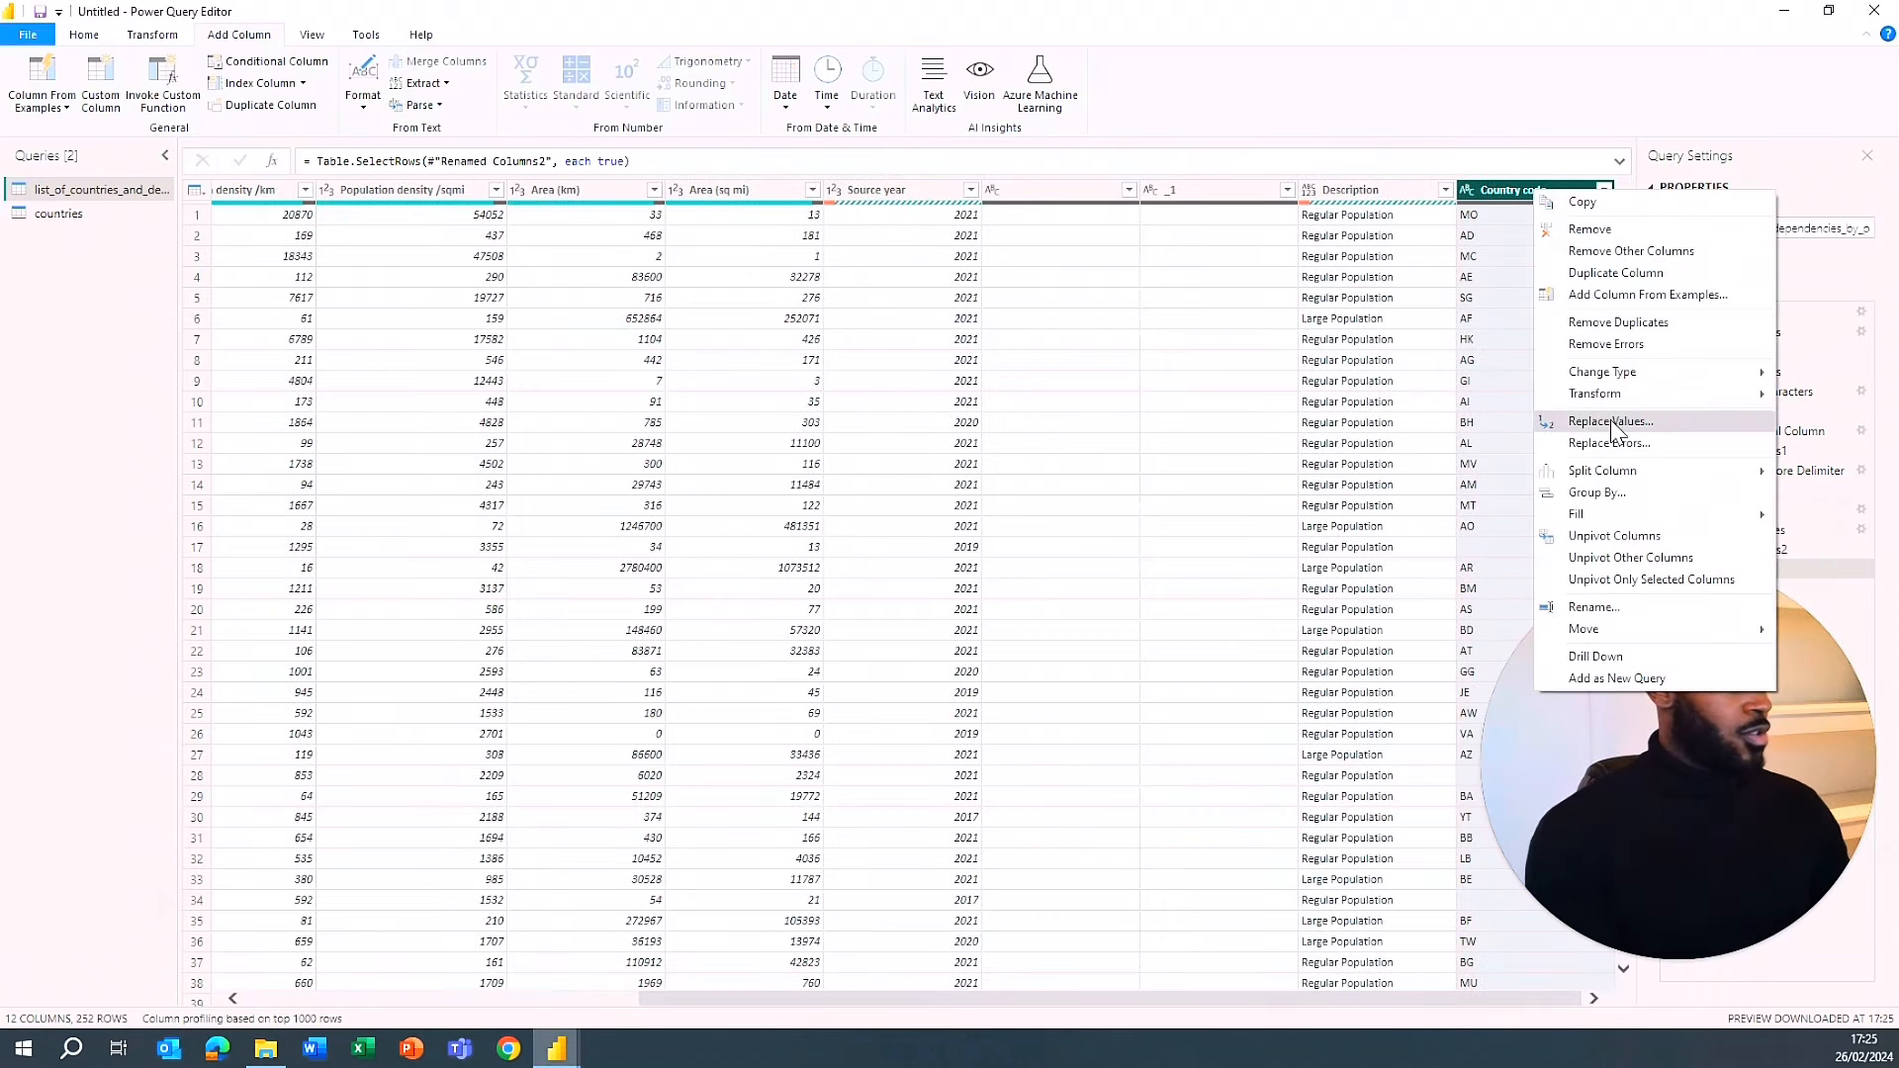
{"action": "left_click", "coordinate": [1611, 425]}
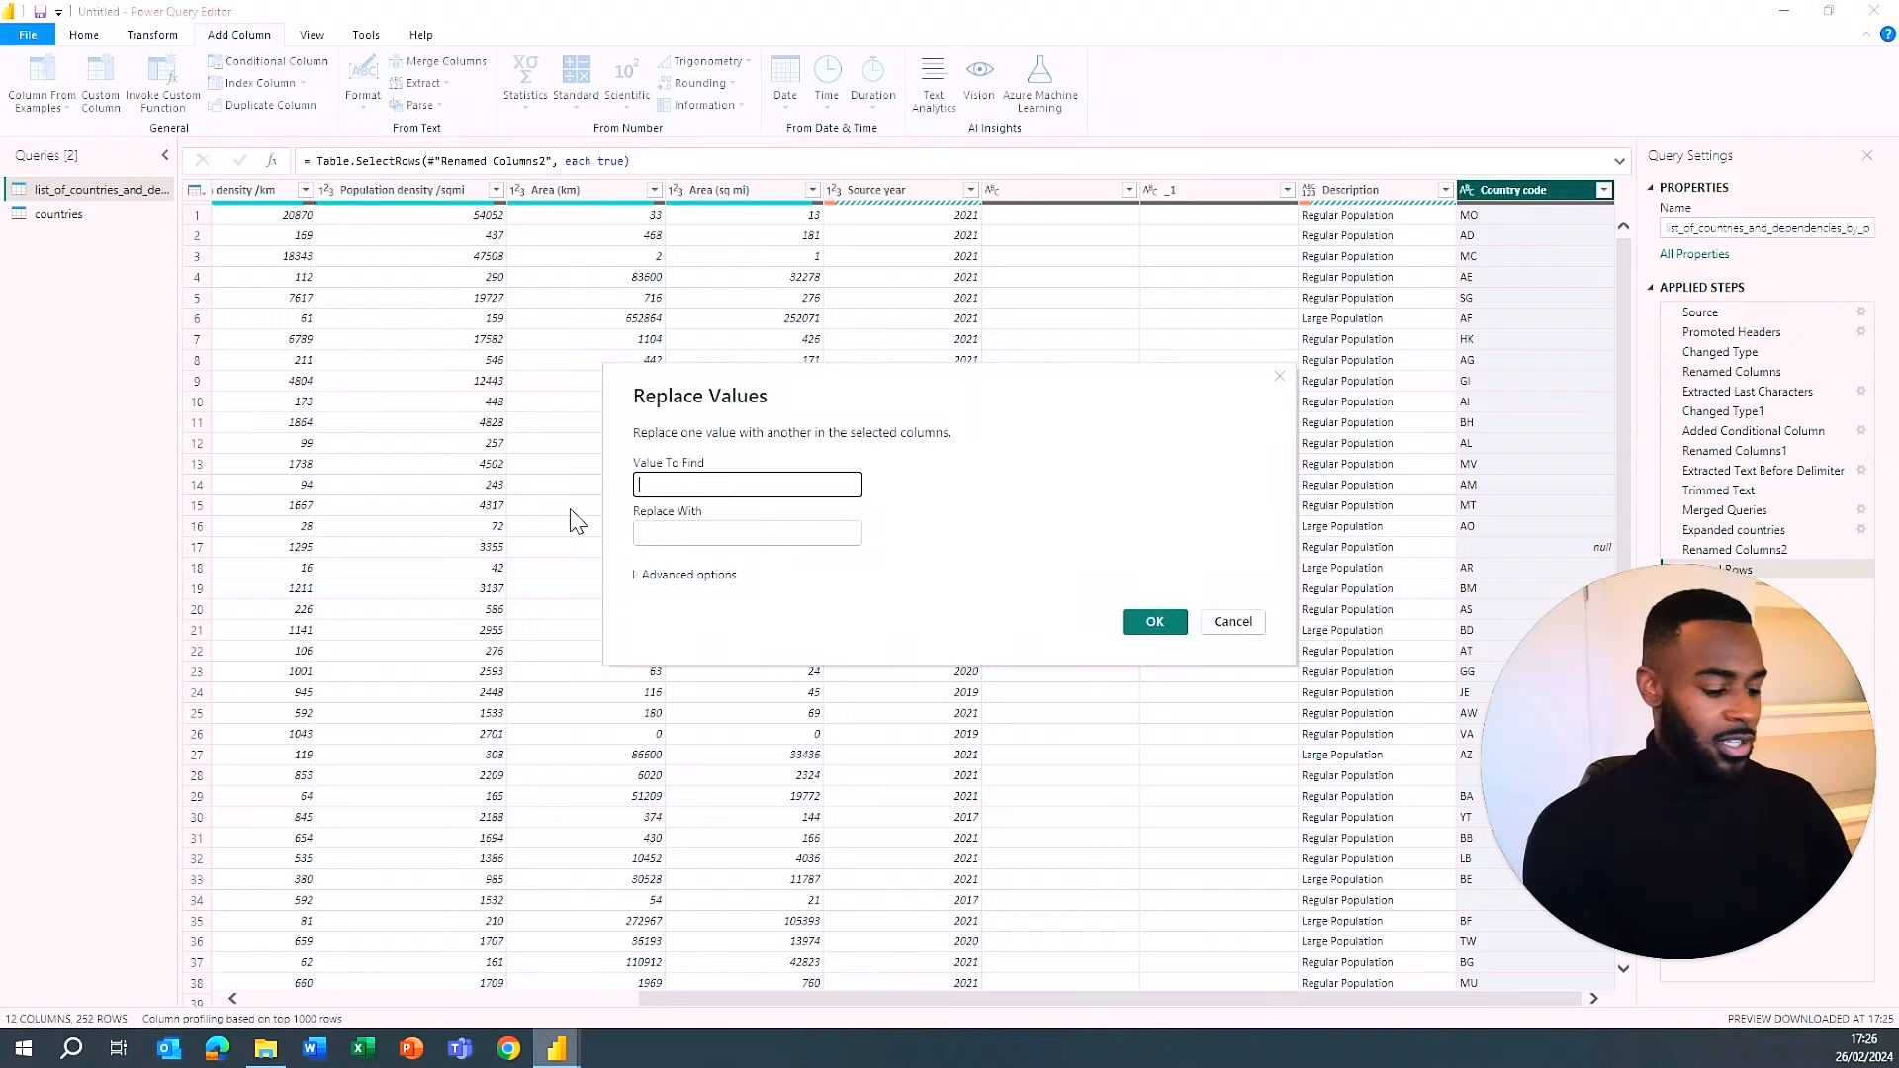
{"action": "type", "text": "null"}
{"action": "key", "text": "Tab"}
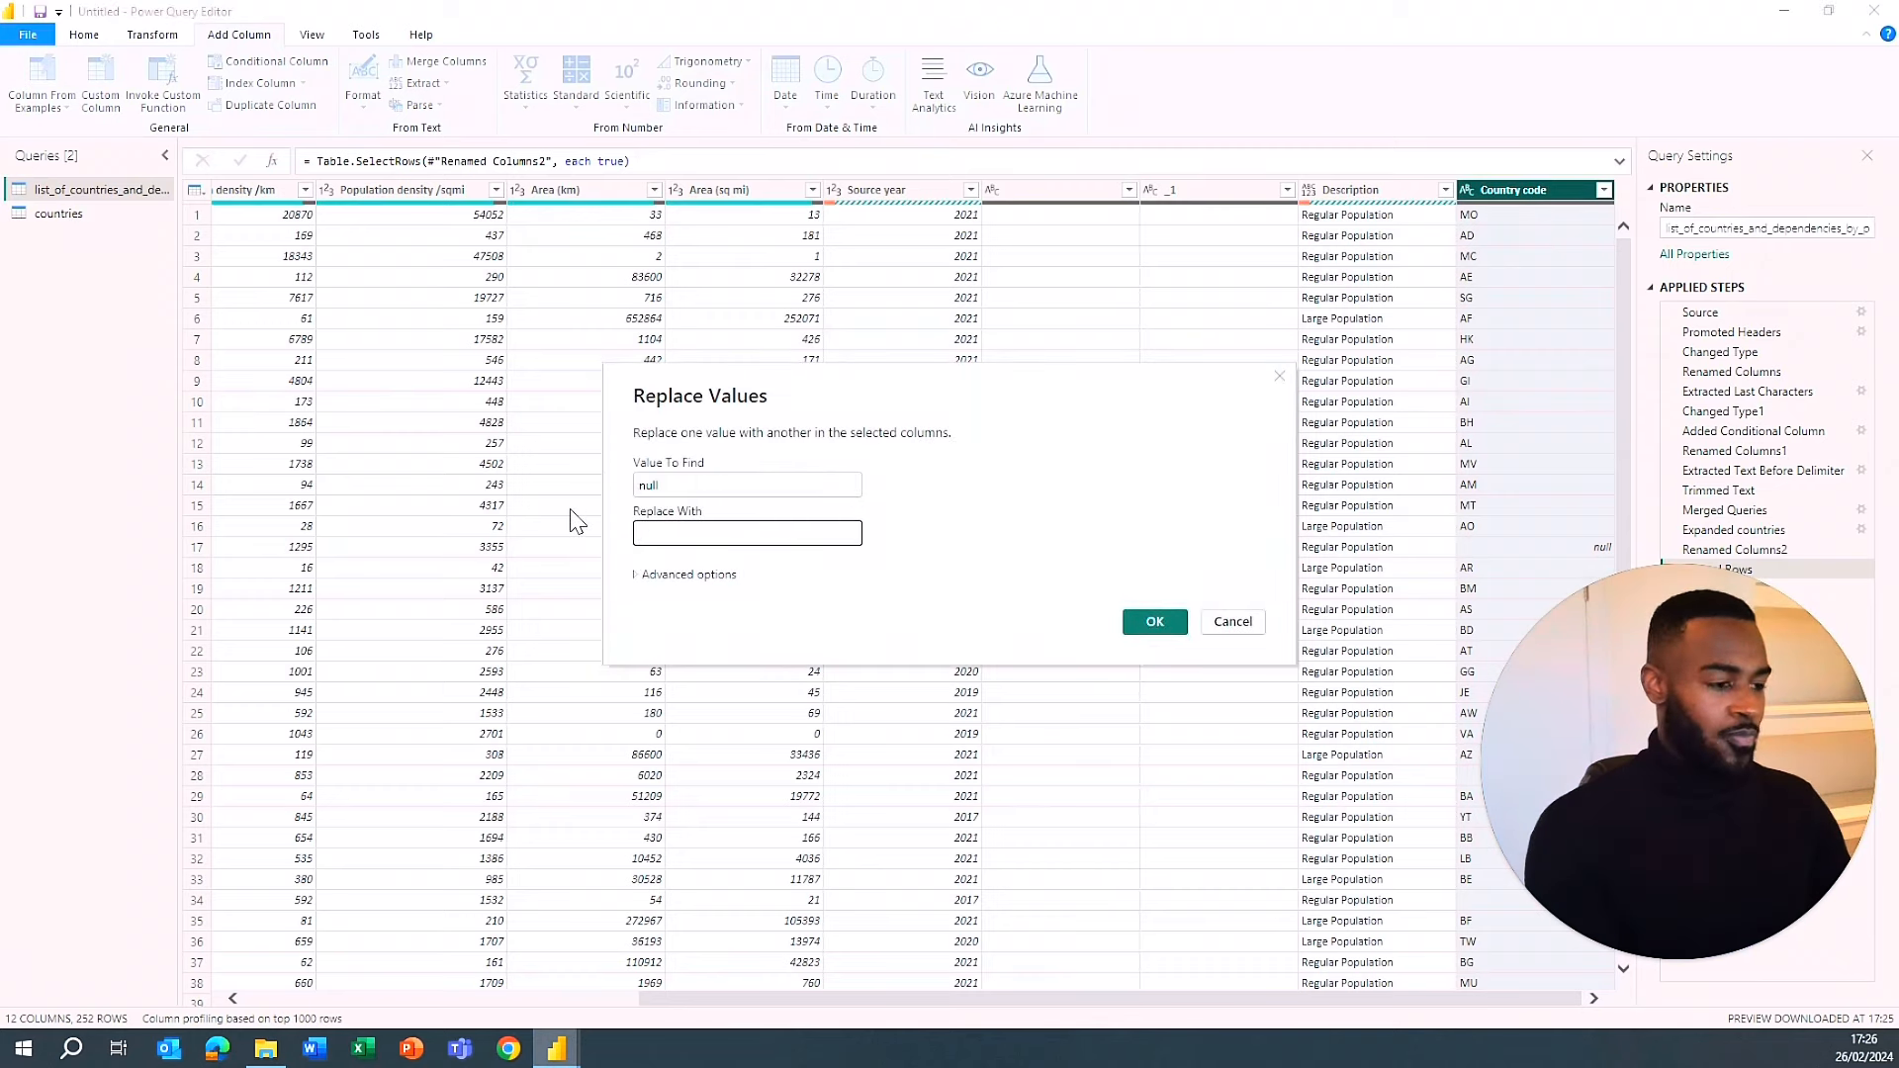
{"action": "type", "text": "No country code available"}
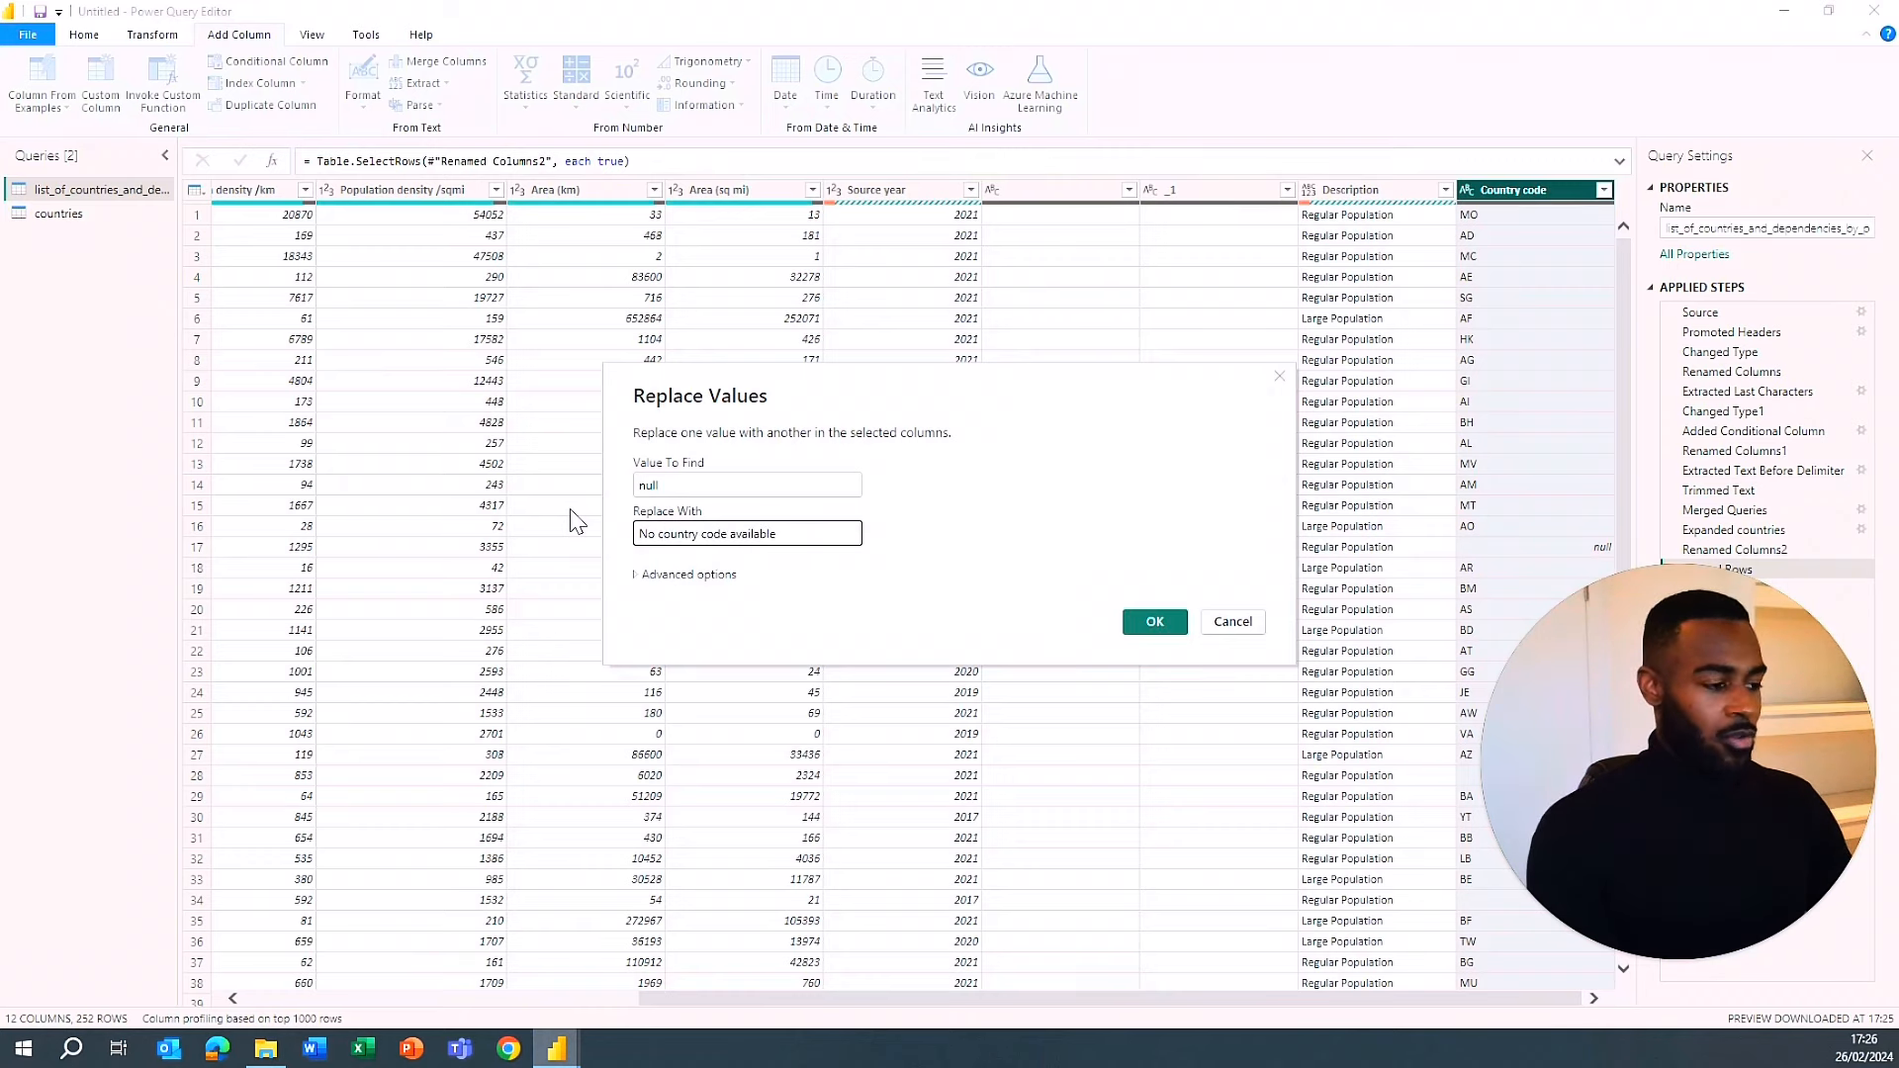
{"action": "key", "text": "Return"}
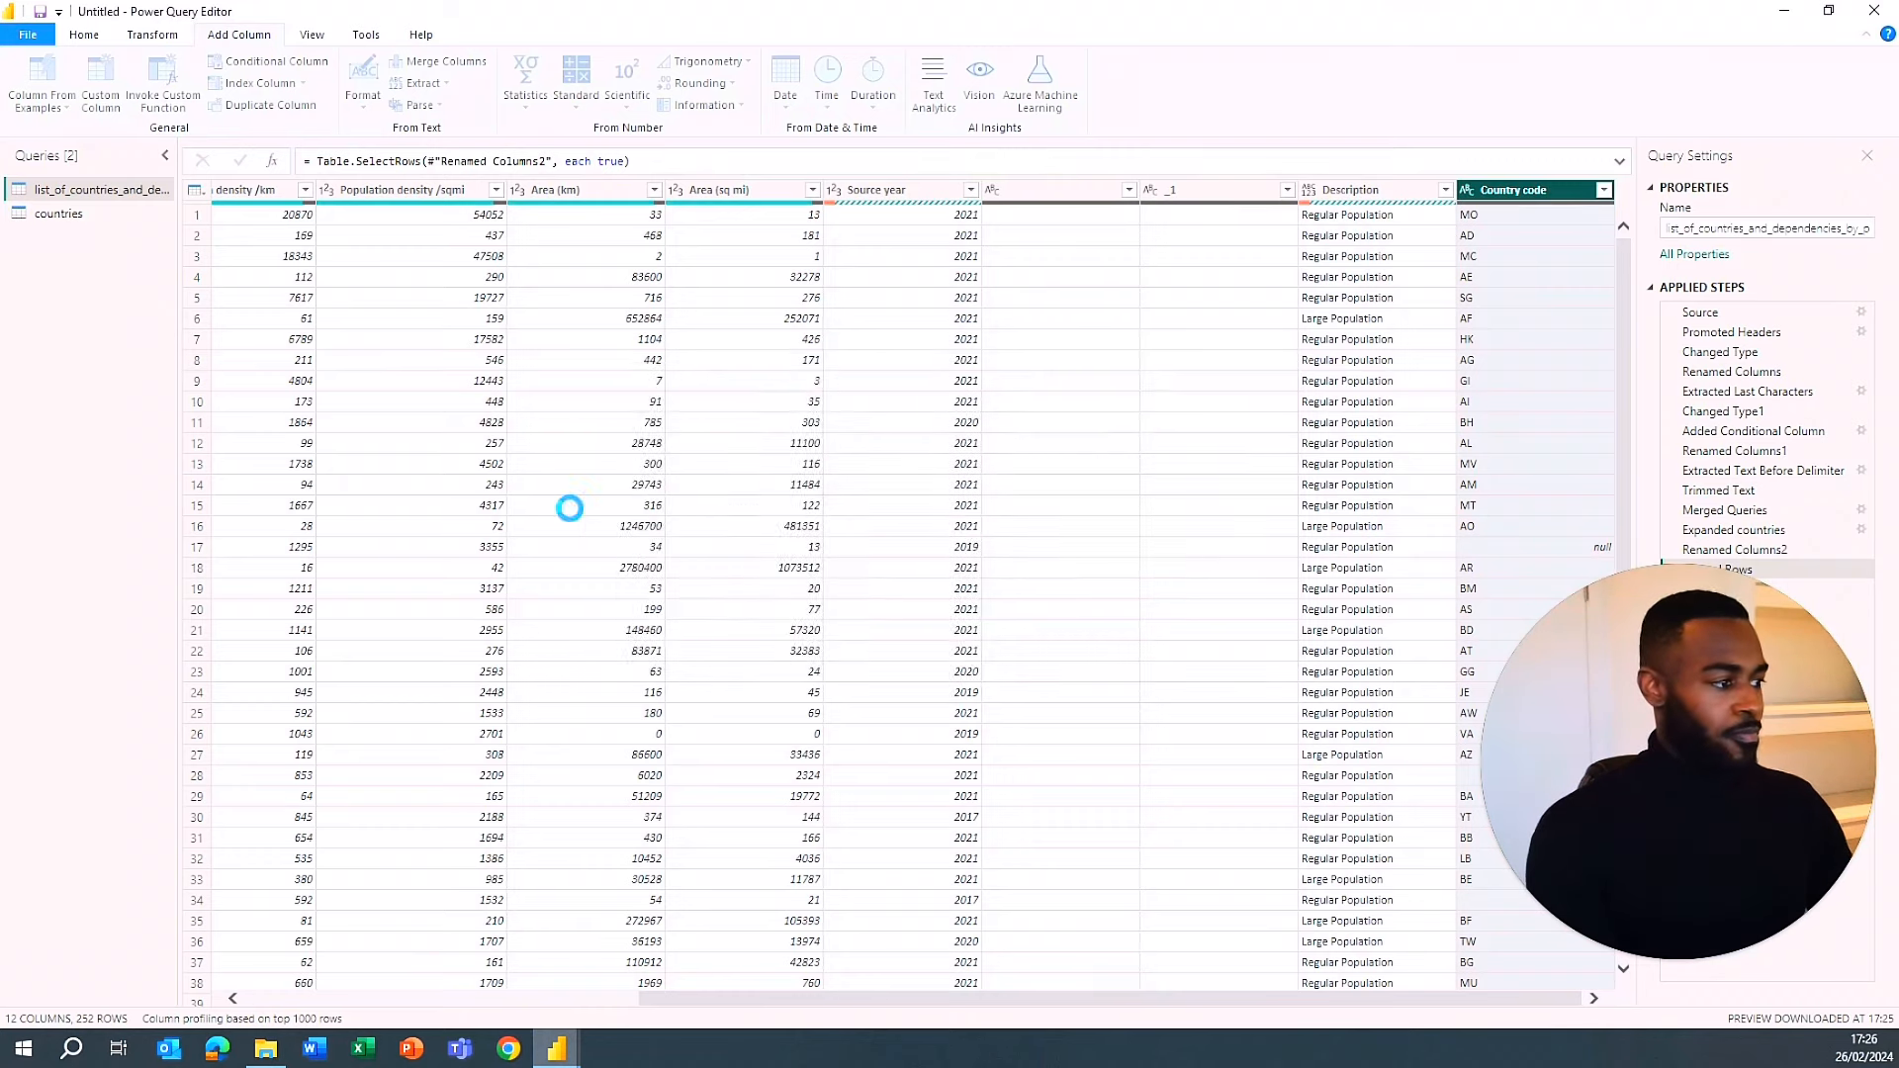
{"action": "scroll", "coordinate": [1493, 572], "scroll_direction": "down", "scroll_amount": 10}
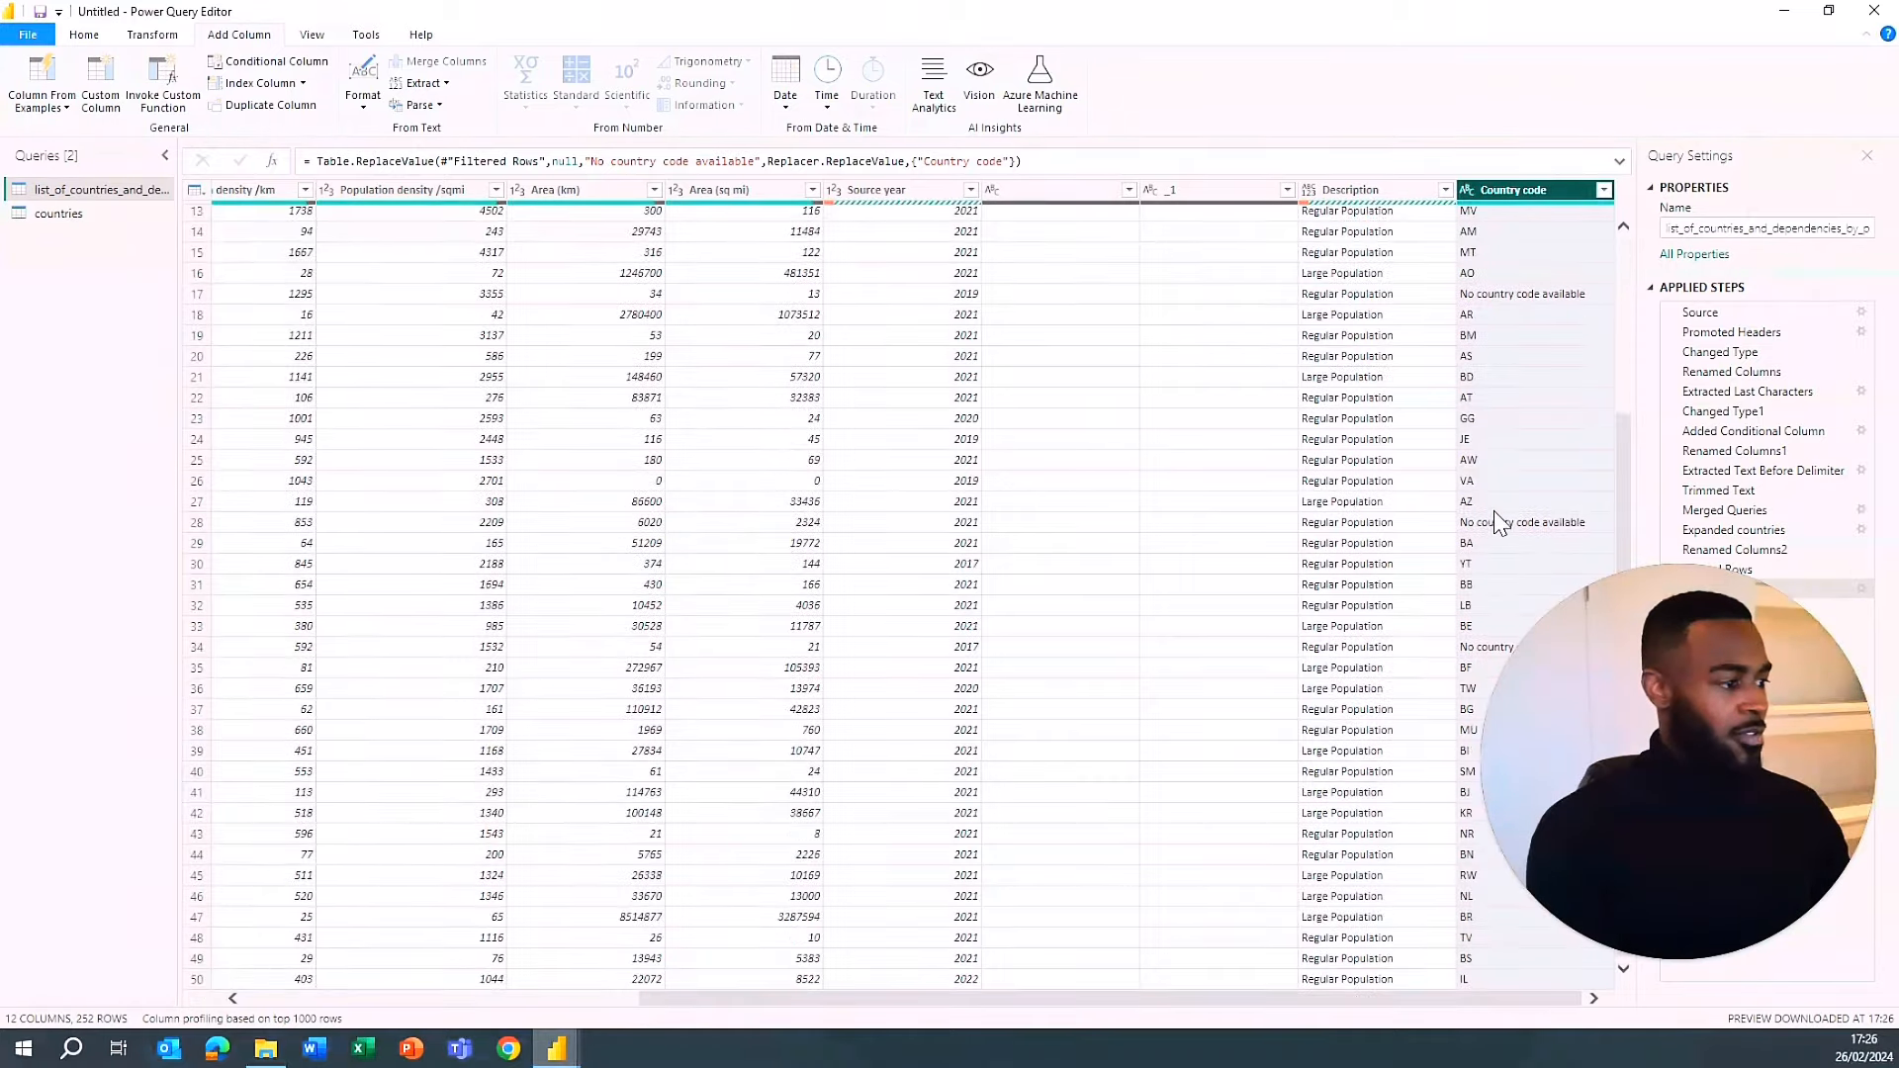
{"action": "scroll", "coordinate": [1487, 572], "scroll_direction": "up", "scroll_amount": 10}
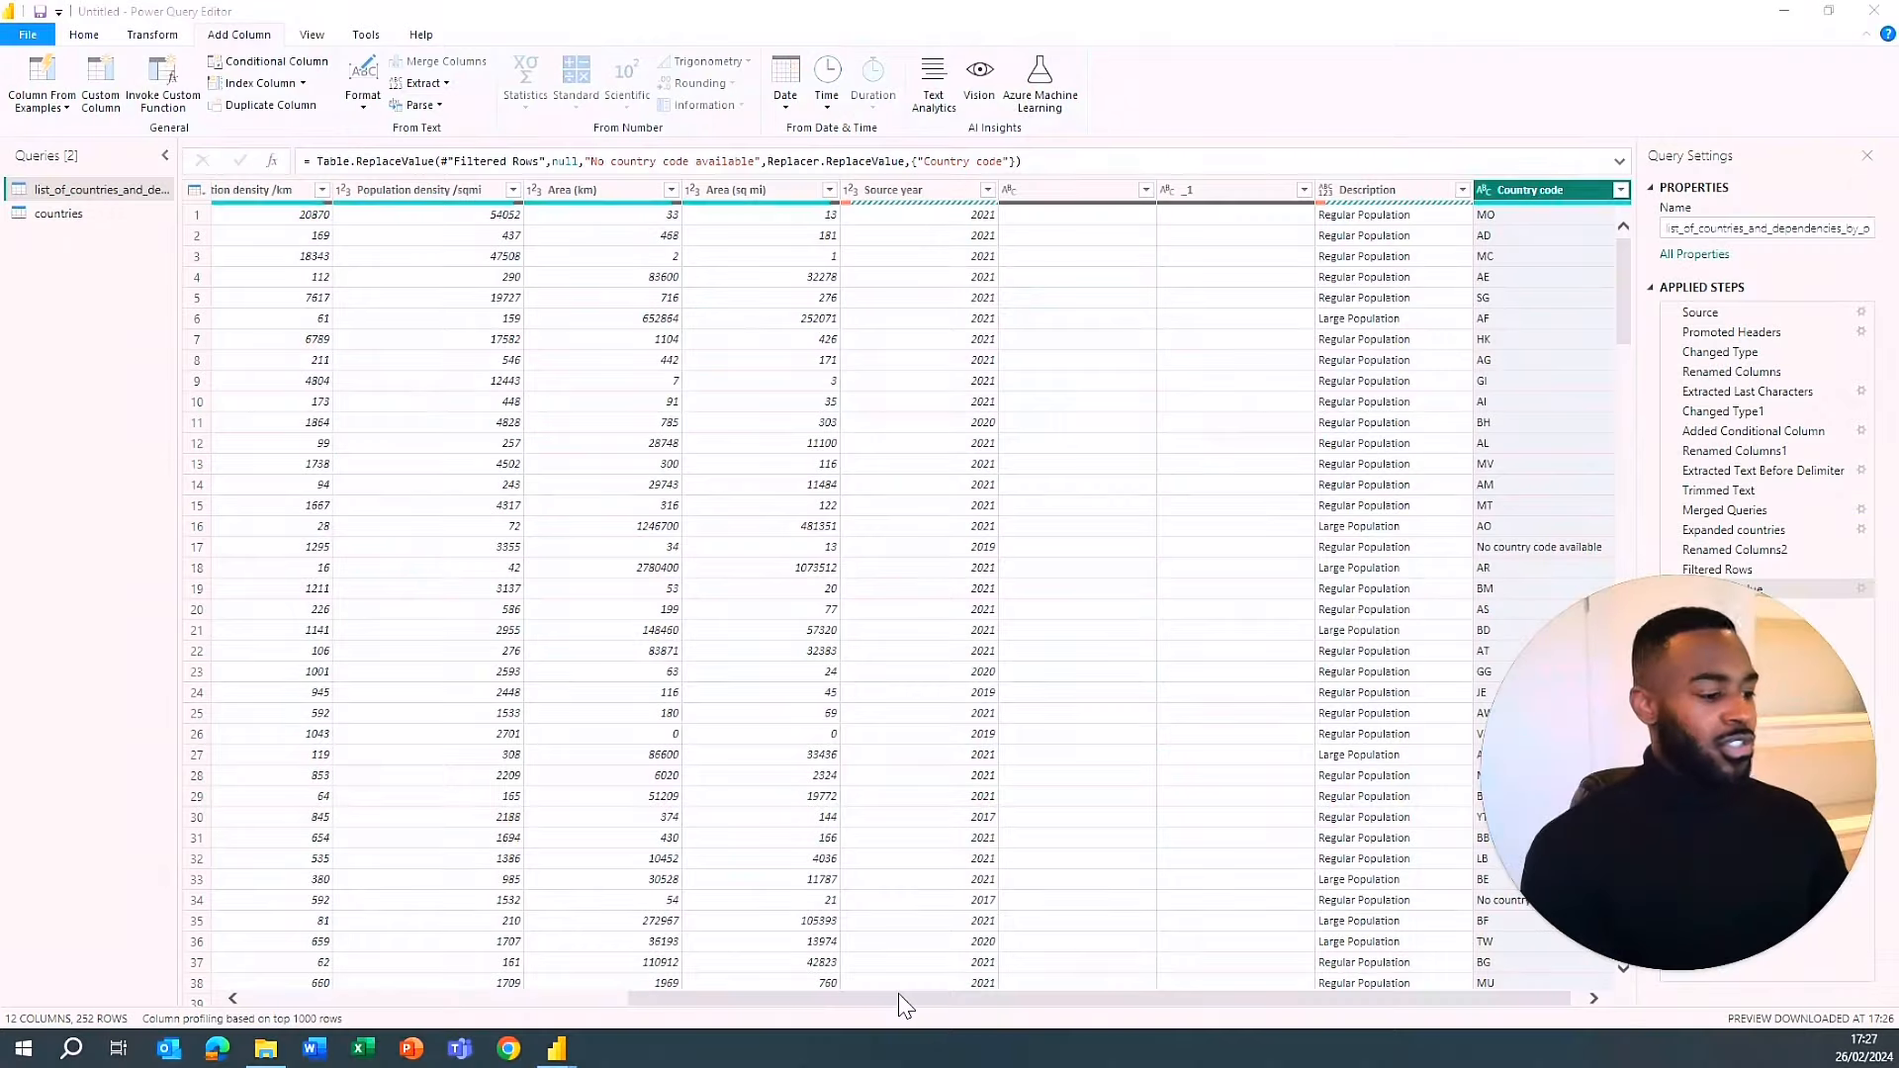
- Close the query editor and apply the changes to load both queries into the report
{"action": "left_click_drag", "start_coordinate": [903, 1004], "coordinate": [583, 1034]}
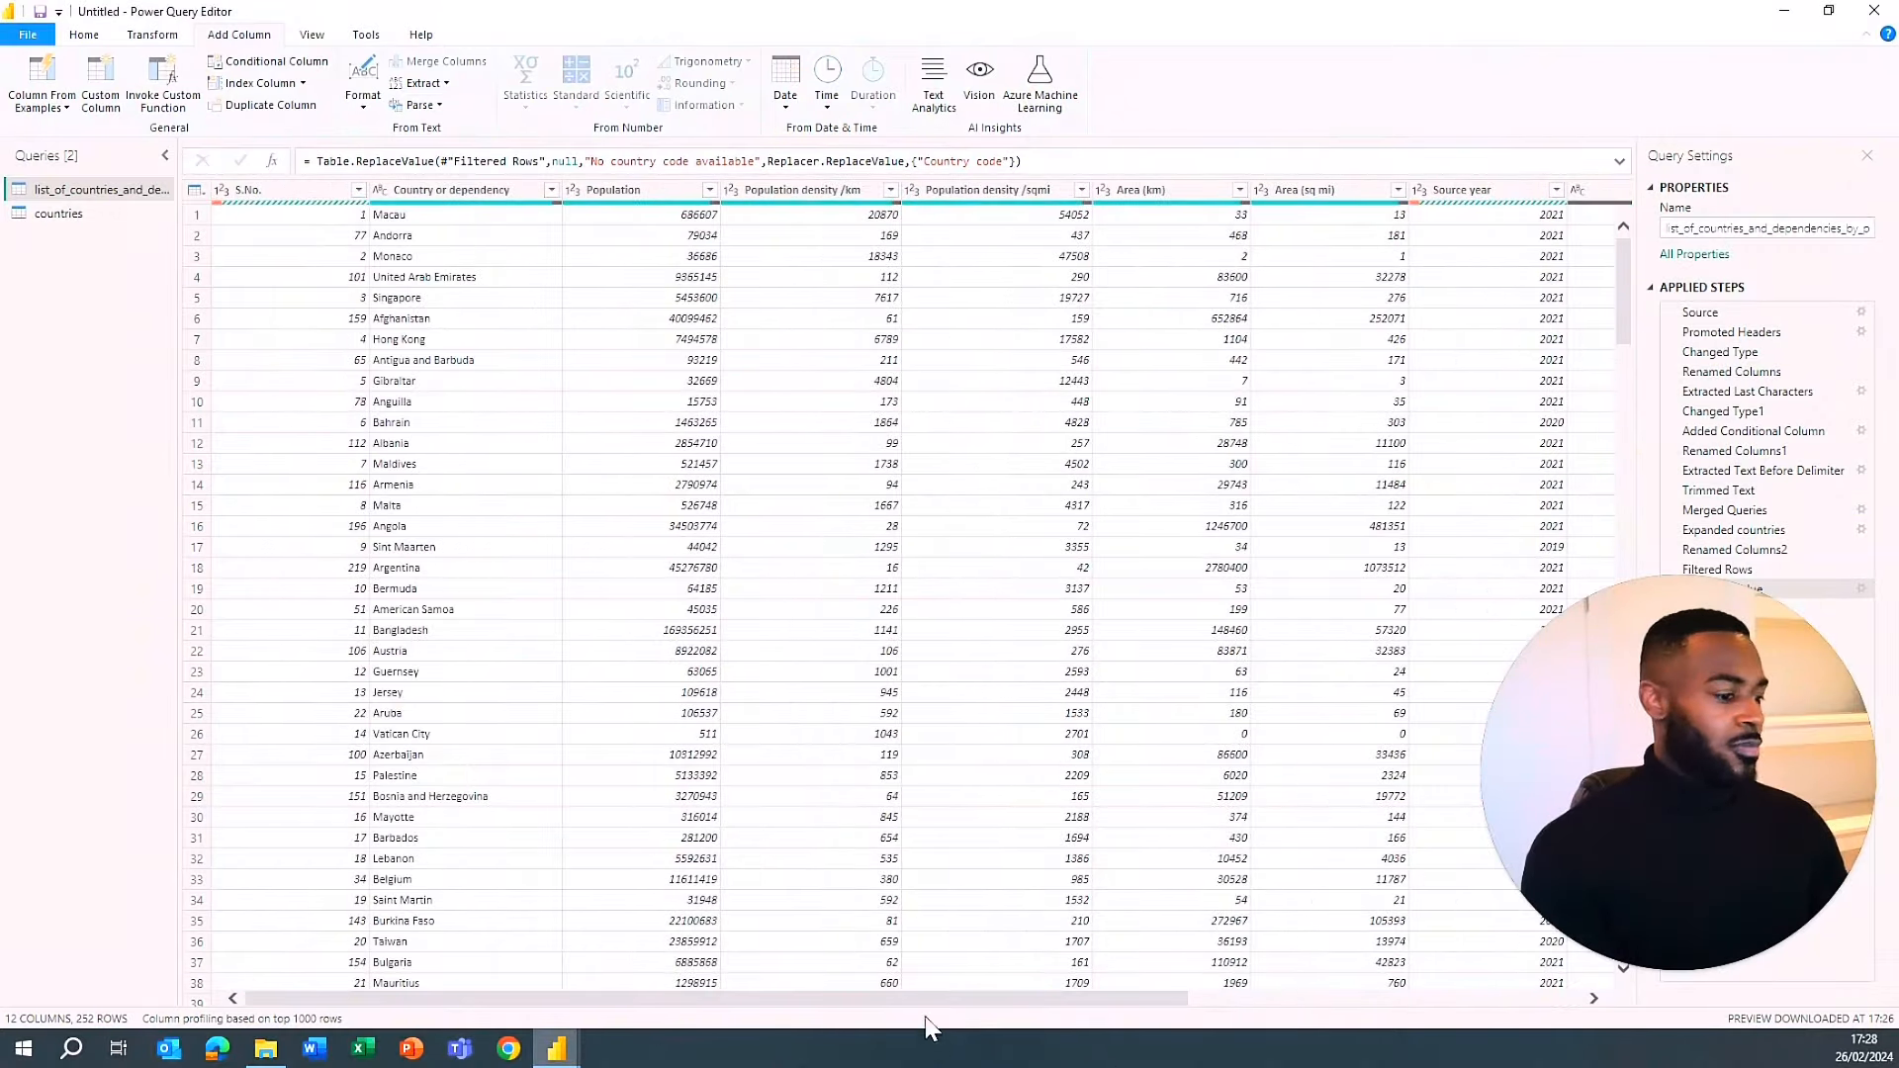
{"action": "left_click_drag", "start_coordinate": [877, 1004], "coordinate": [1269, 1004]}
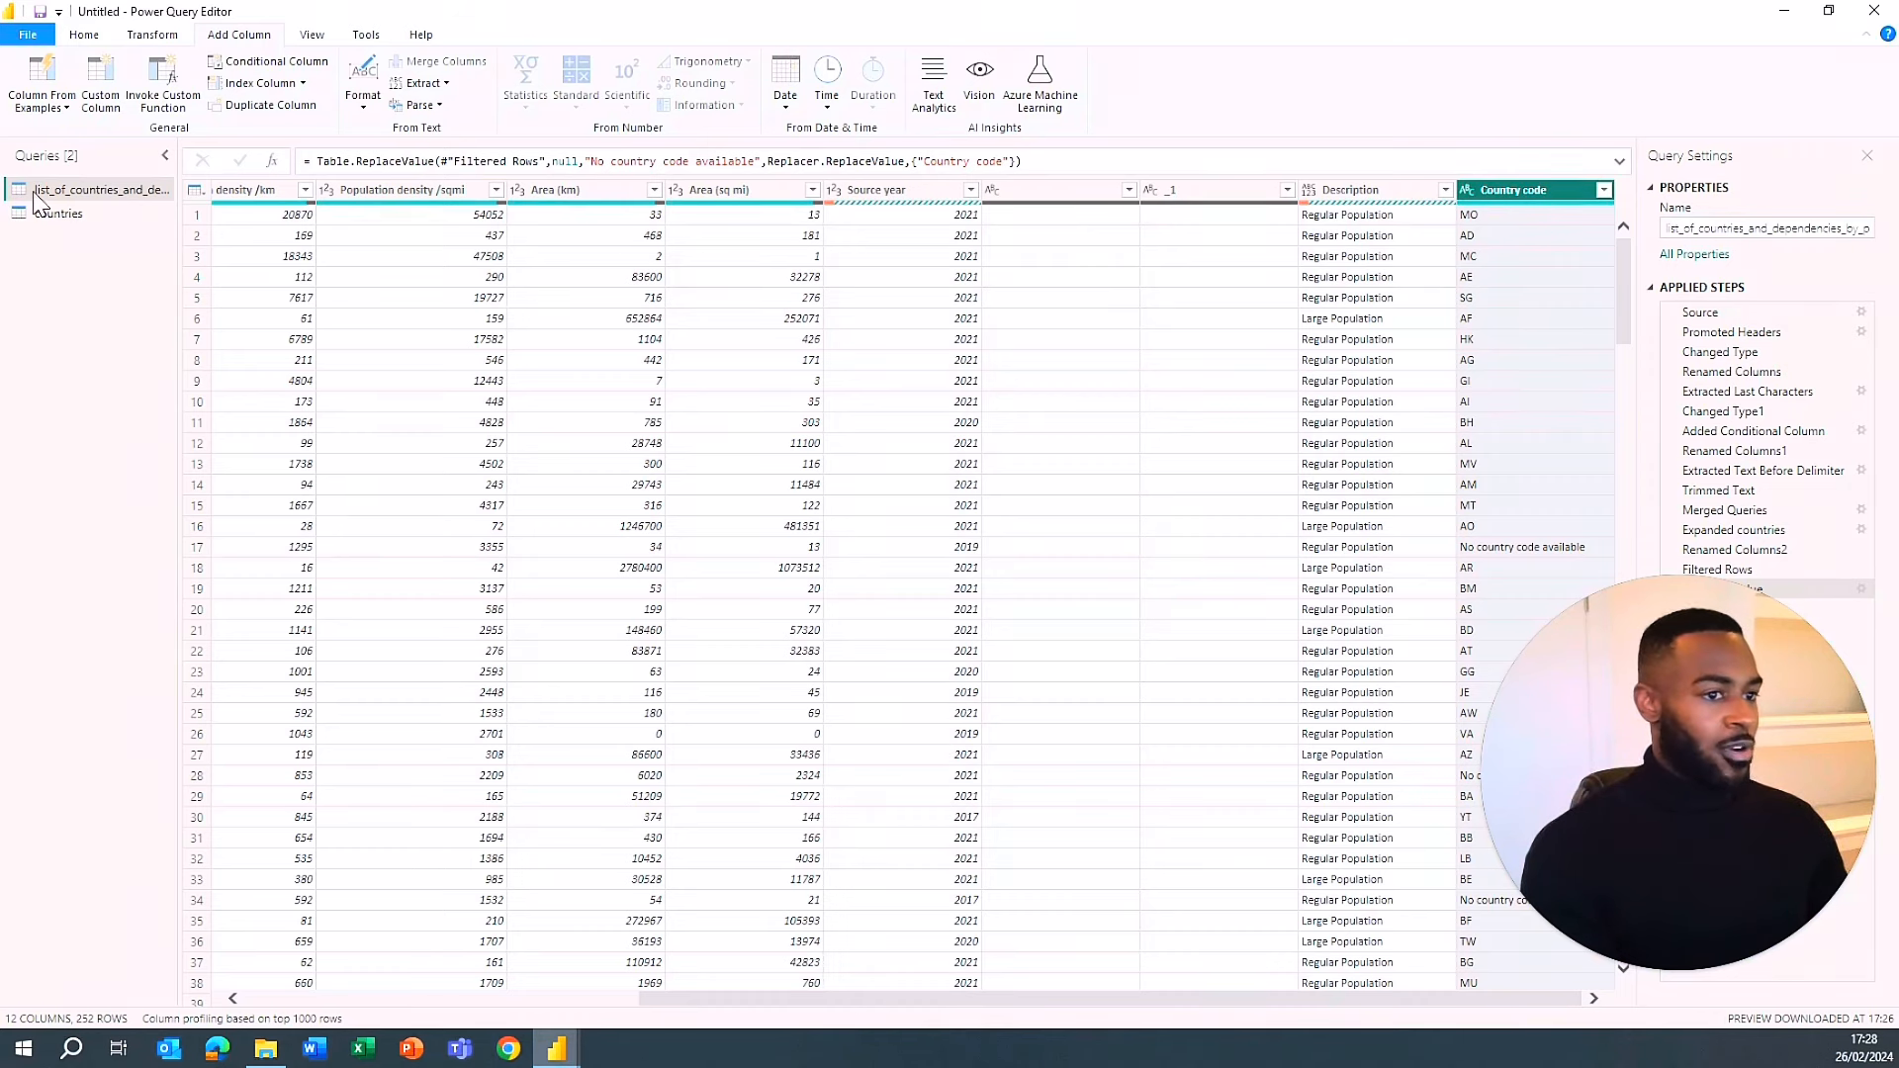
{"action": "left_click", "coordinate": [84, 39]}
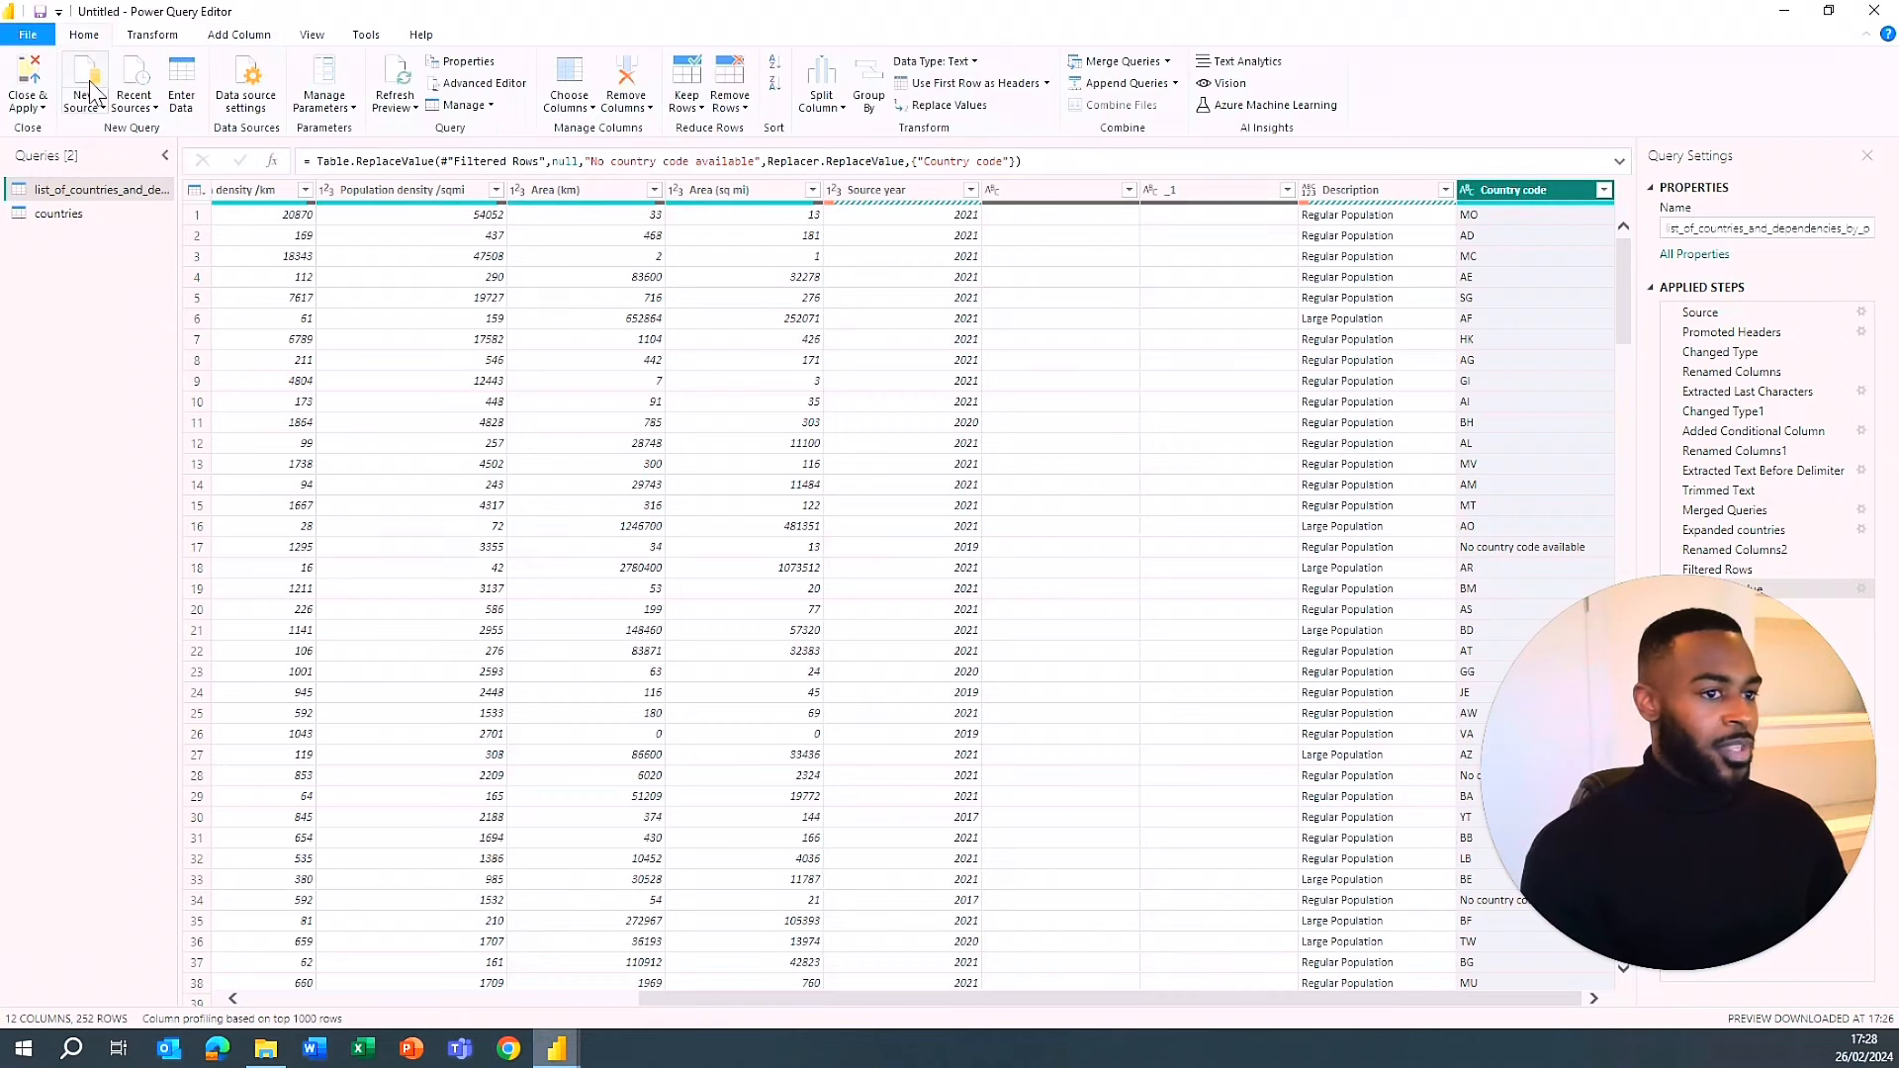
{"action": "left_click", "coordinate": [27, 110]}
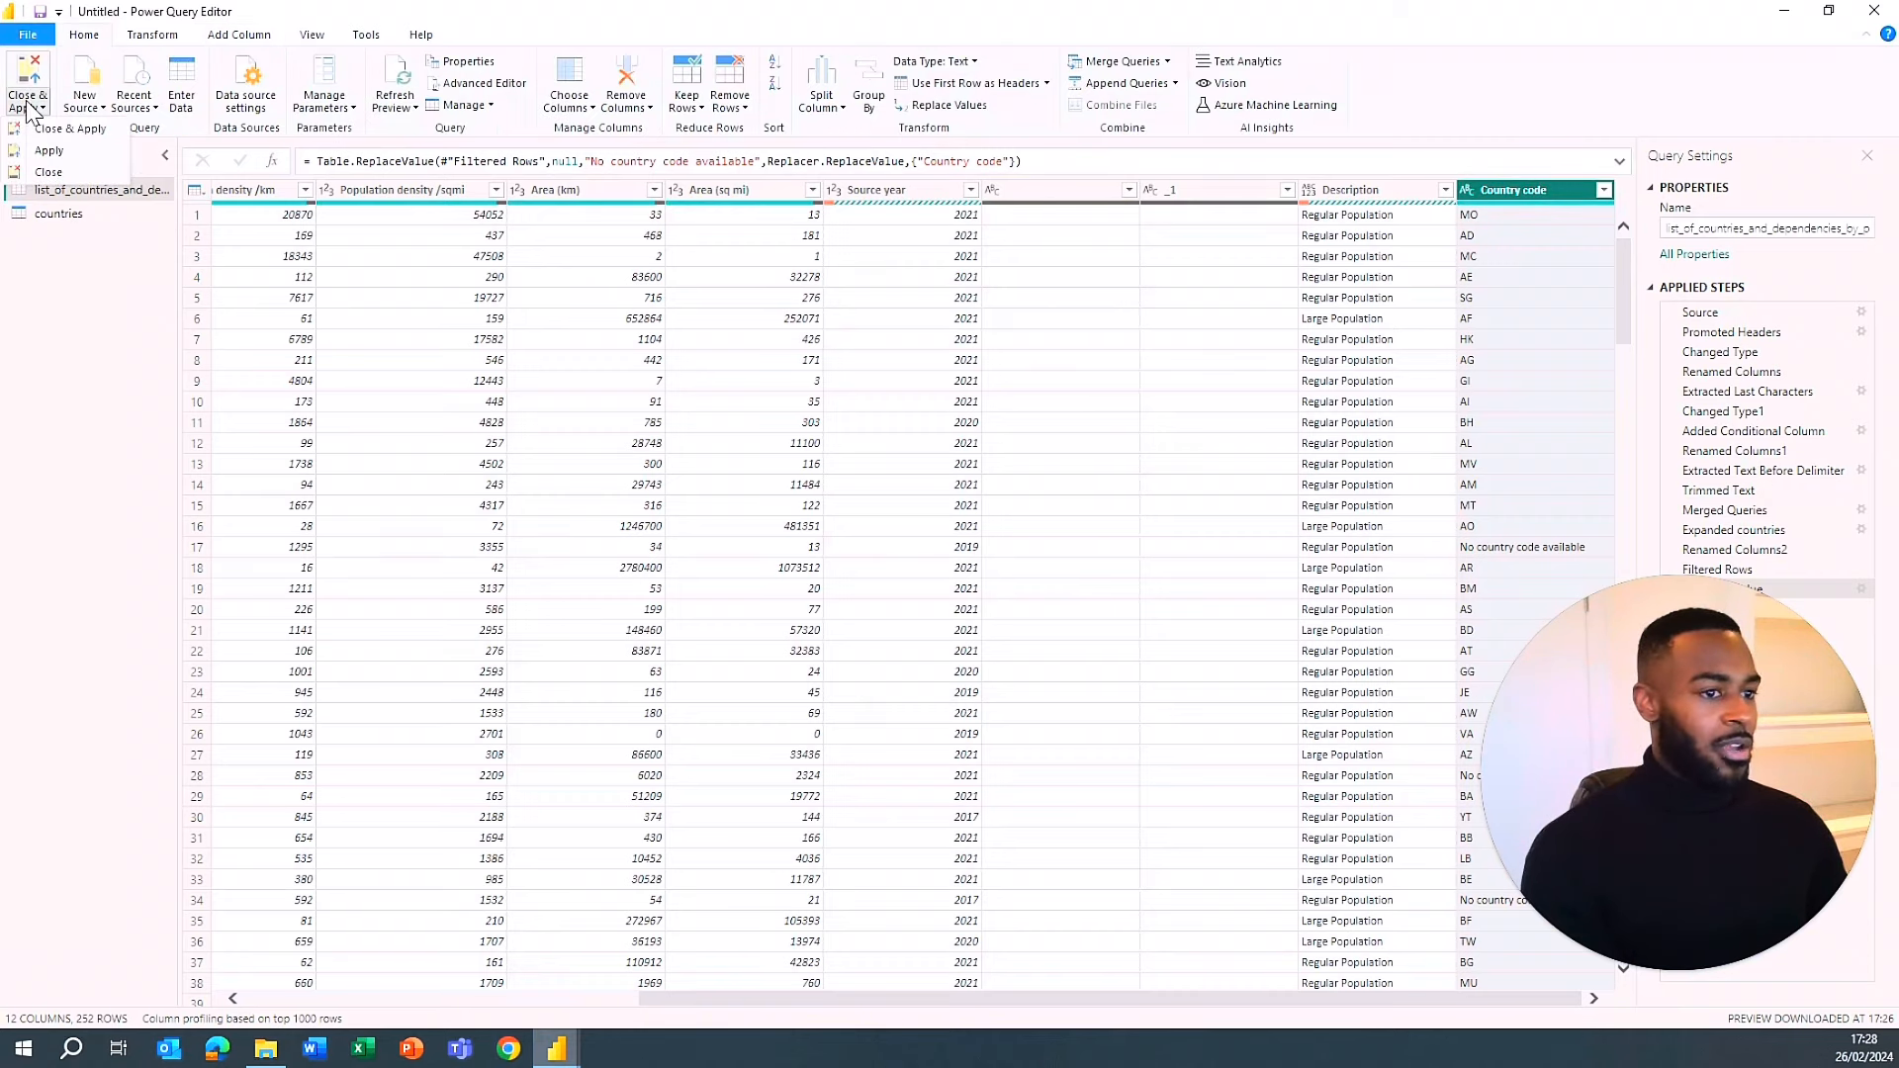
{"action": "left_click", "coordinate": [91, 129]}
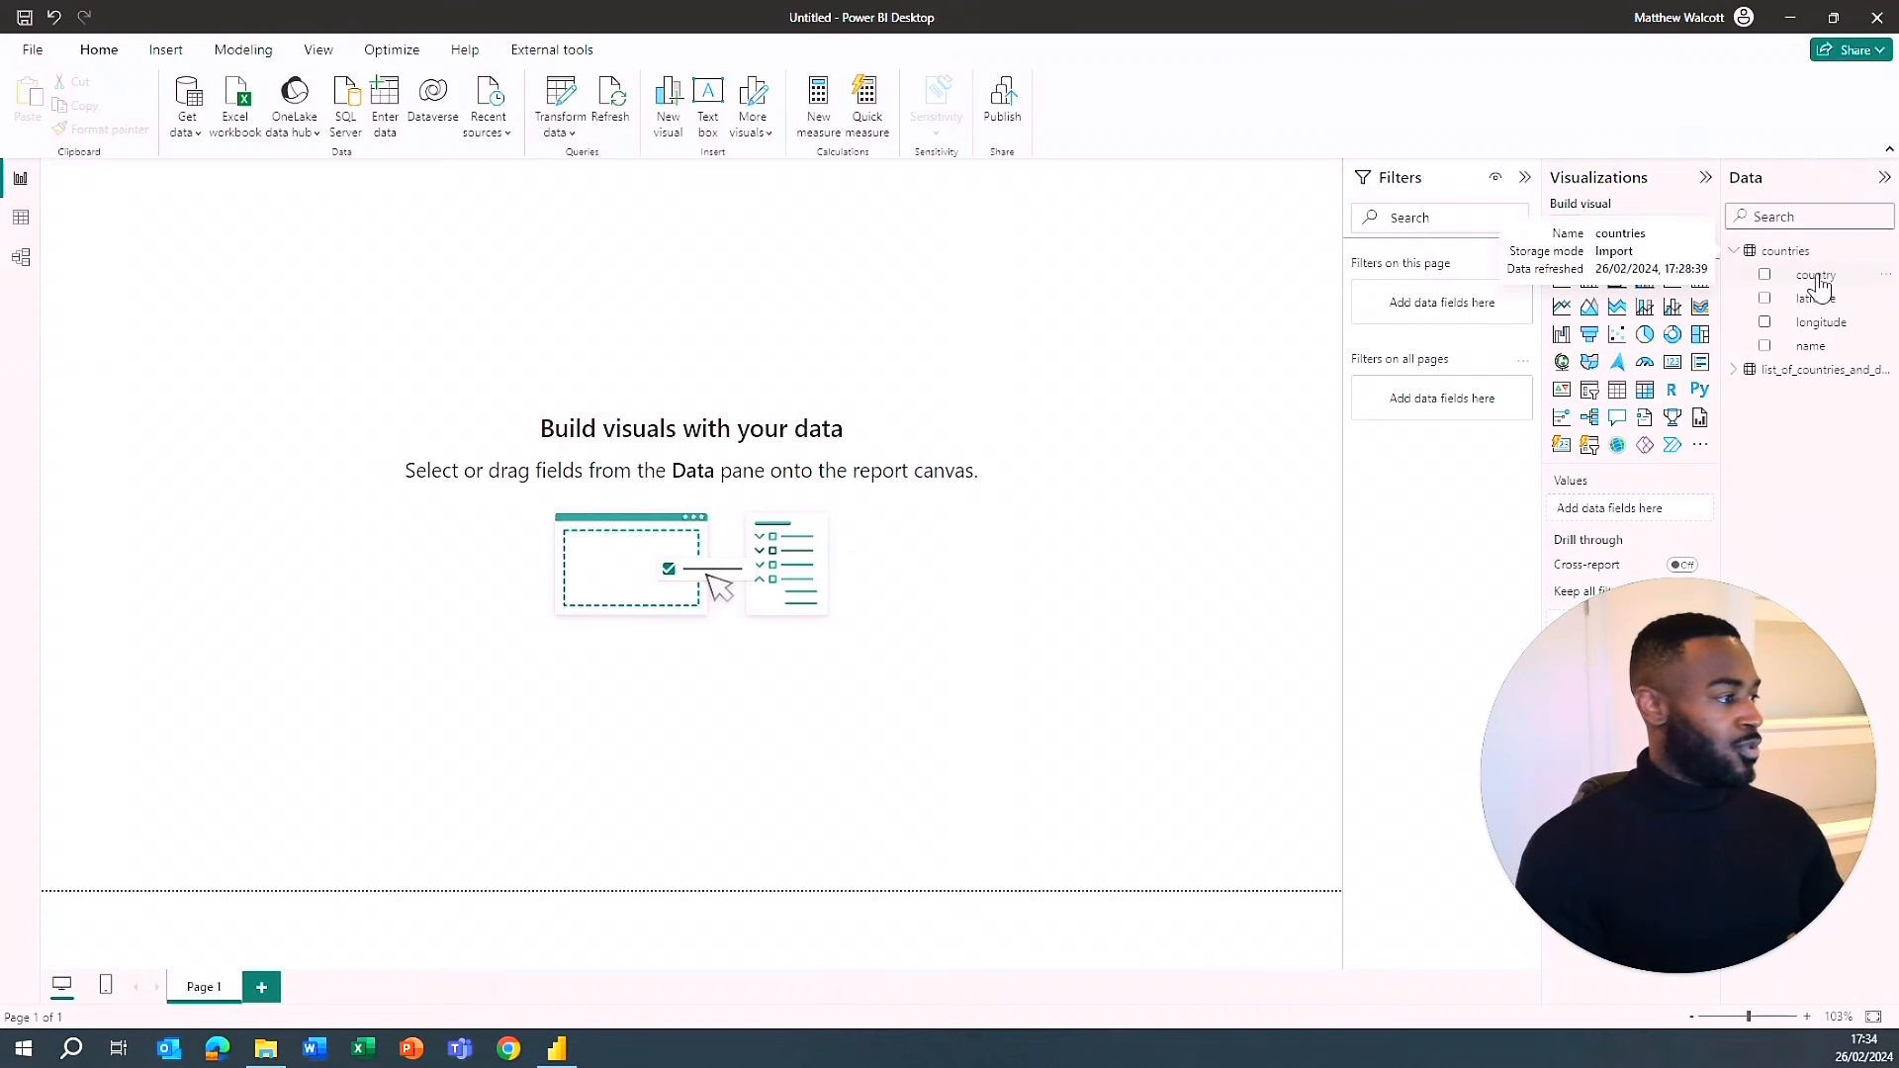
- Review the fields loaded for the population density table, with the countries table's field list collapsed
{"action": "left_click", "coordinate": [1735, 250]}
{"action": "left_click", "coordinate": [1735, 277]}
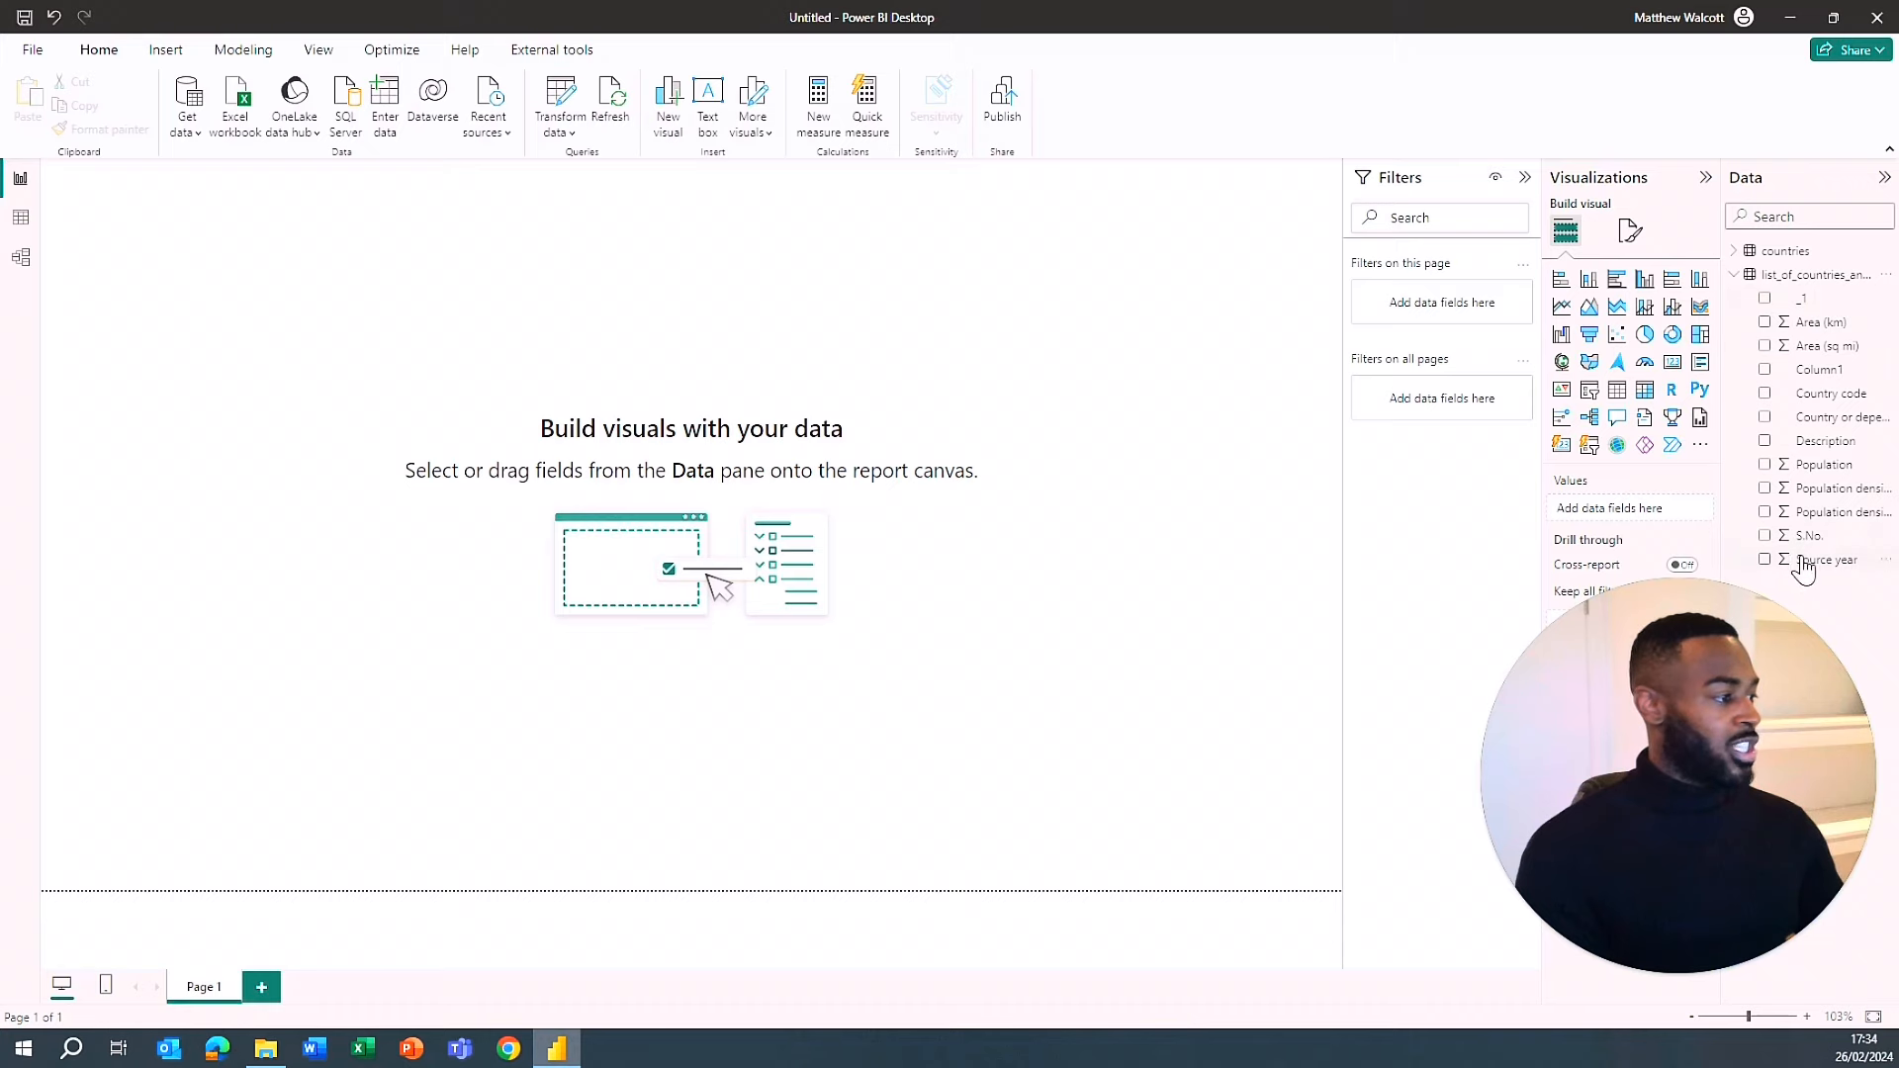
{"action": "left_click", "coordinate": [1736, 279]}
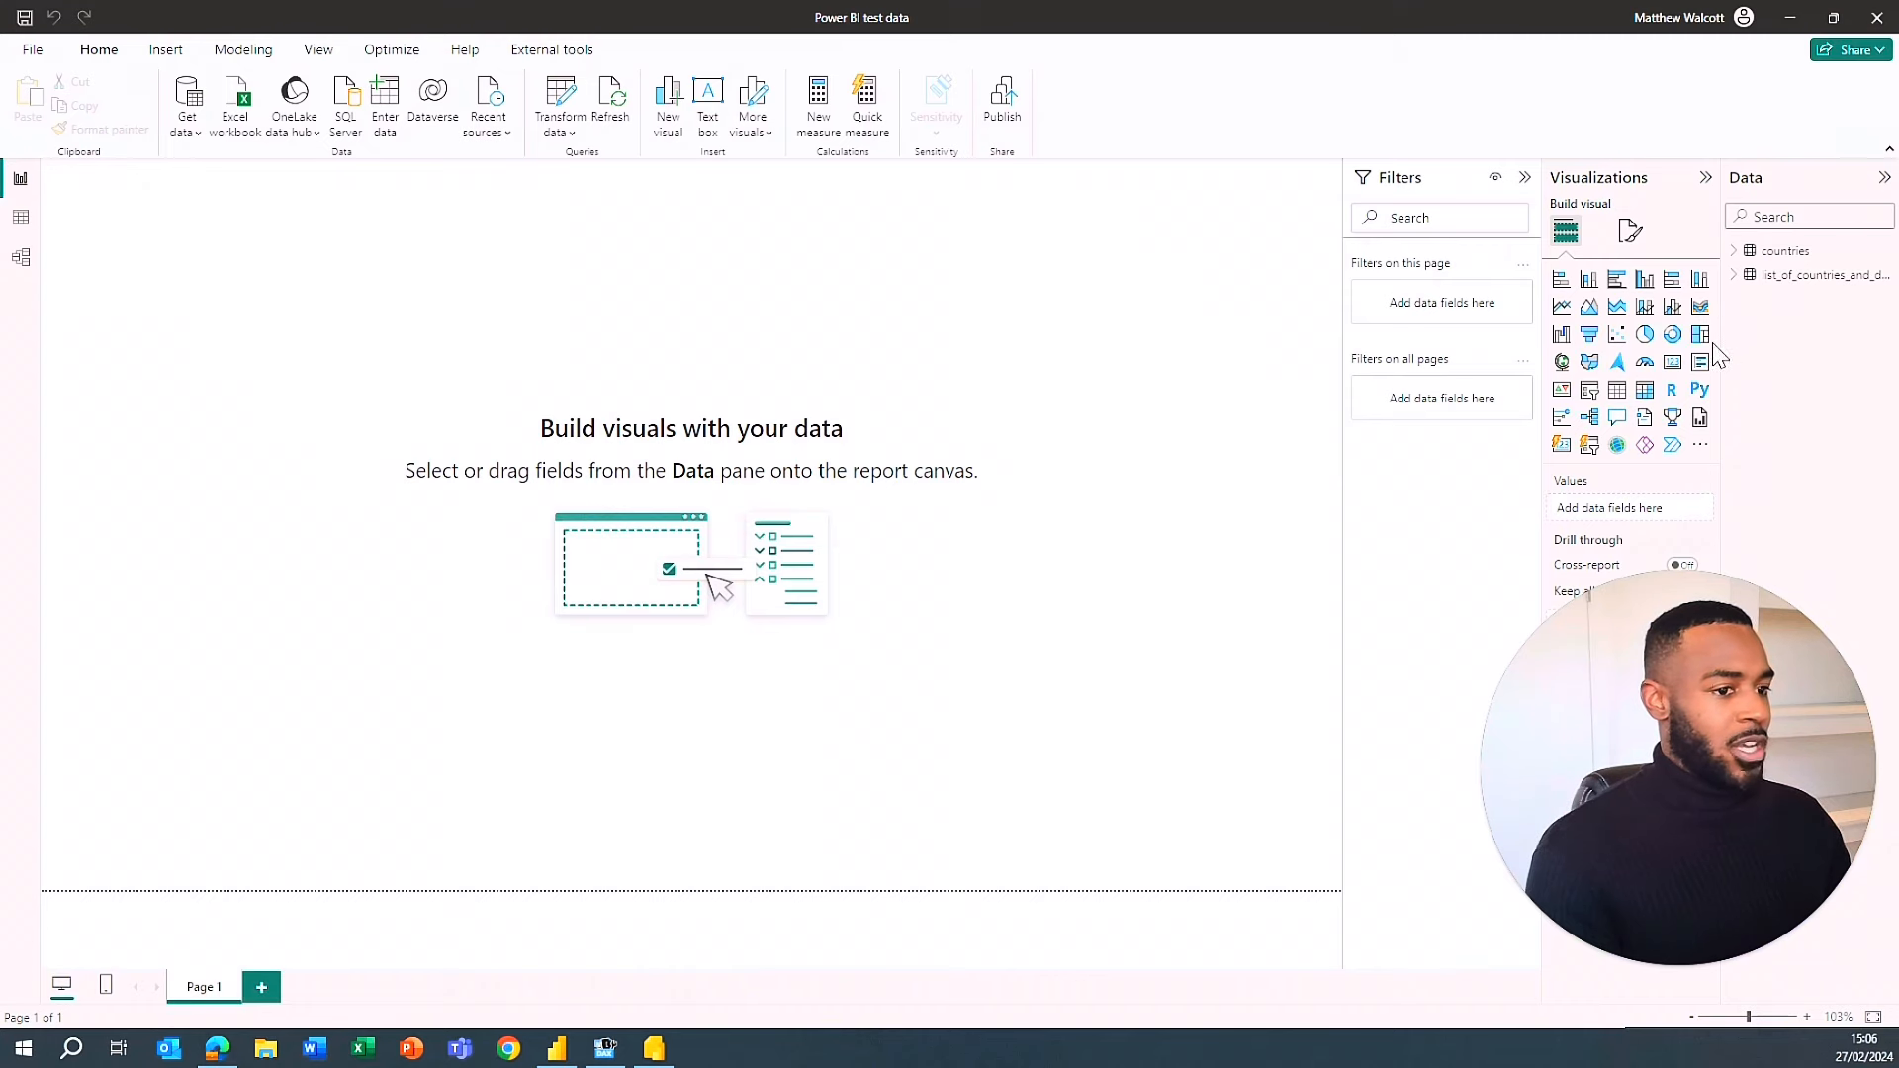
- Review the rows of the countries and population density tables and the relationship between them in the data model, ending at the report page
{"action": "left_click", "coordinate": [21, 222]}
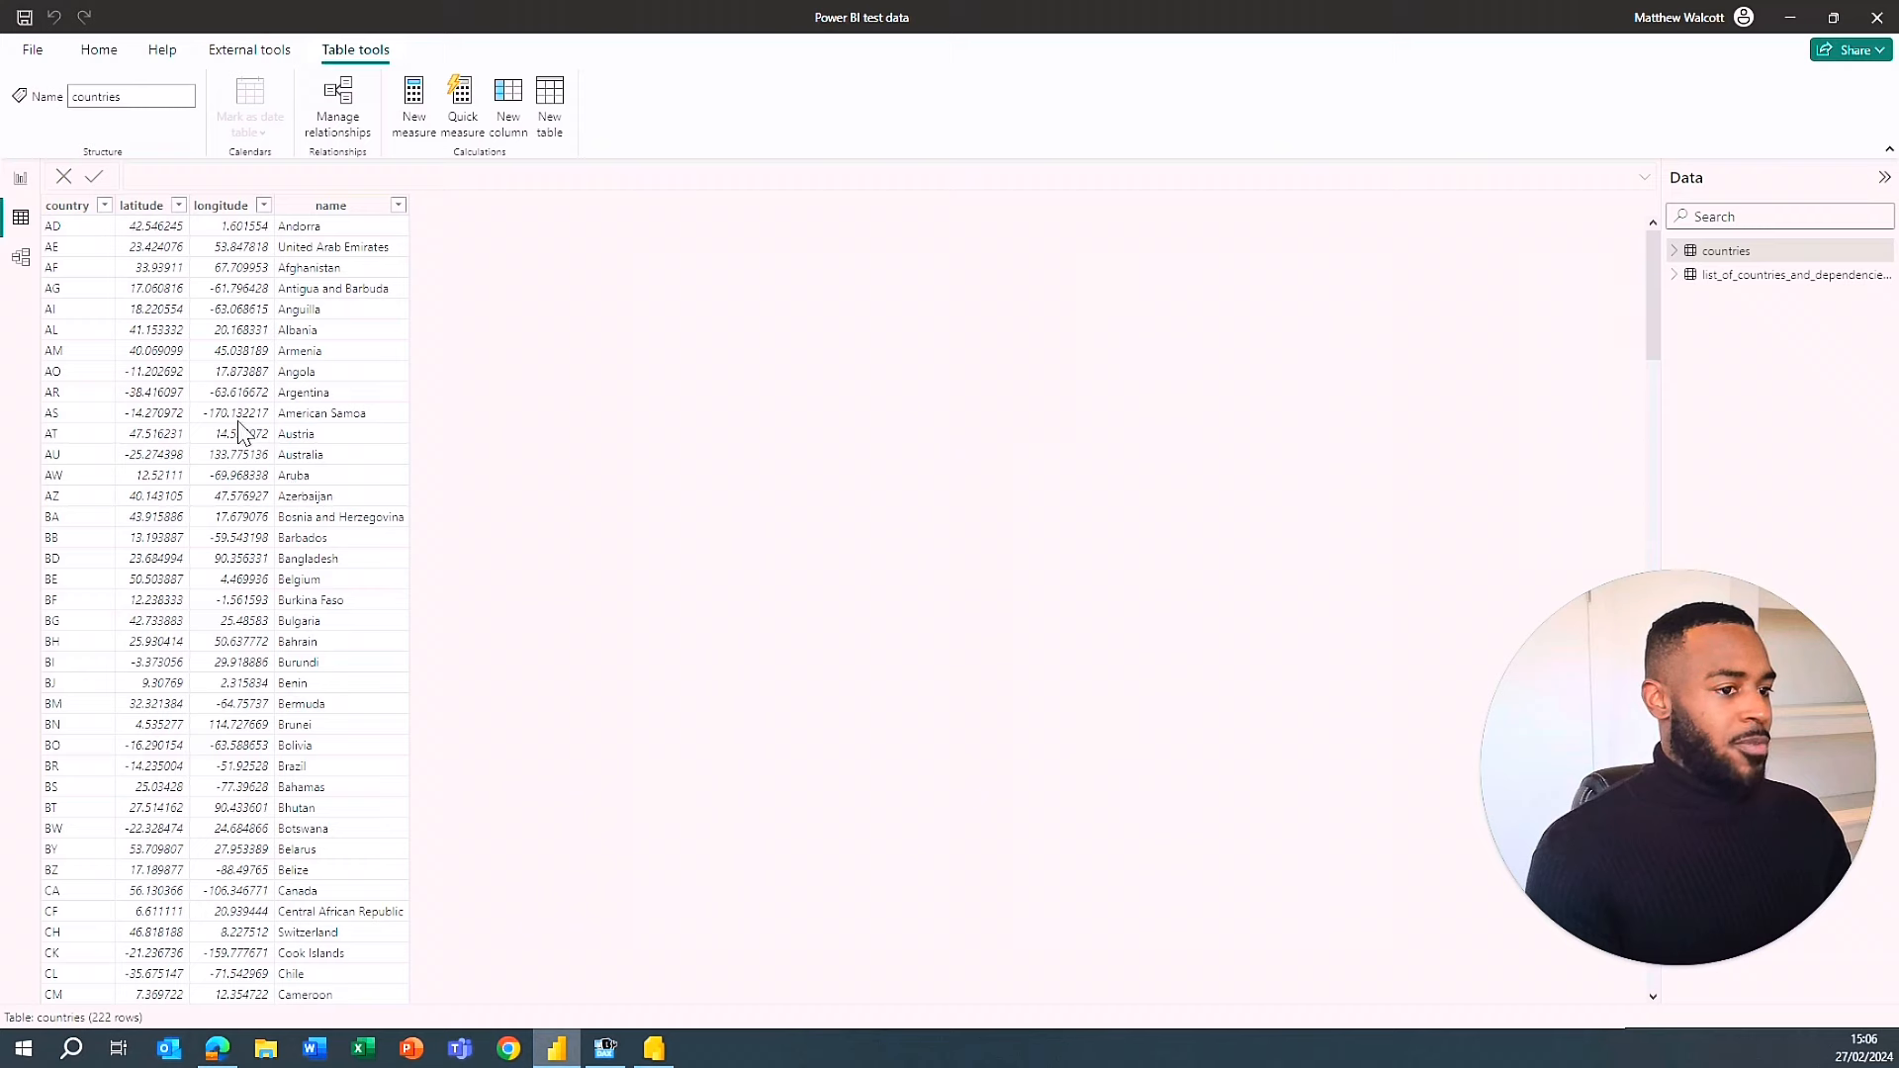
{"action": "mouse_move", "coordinate": [1739, 263]}
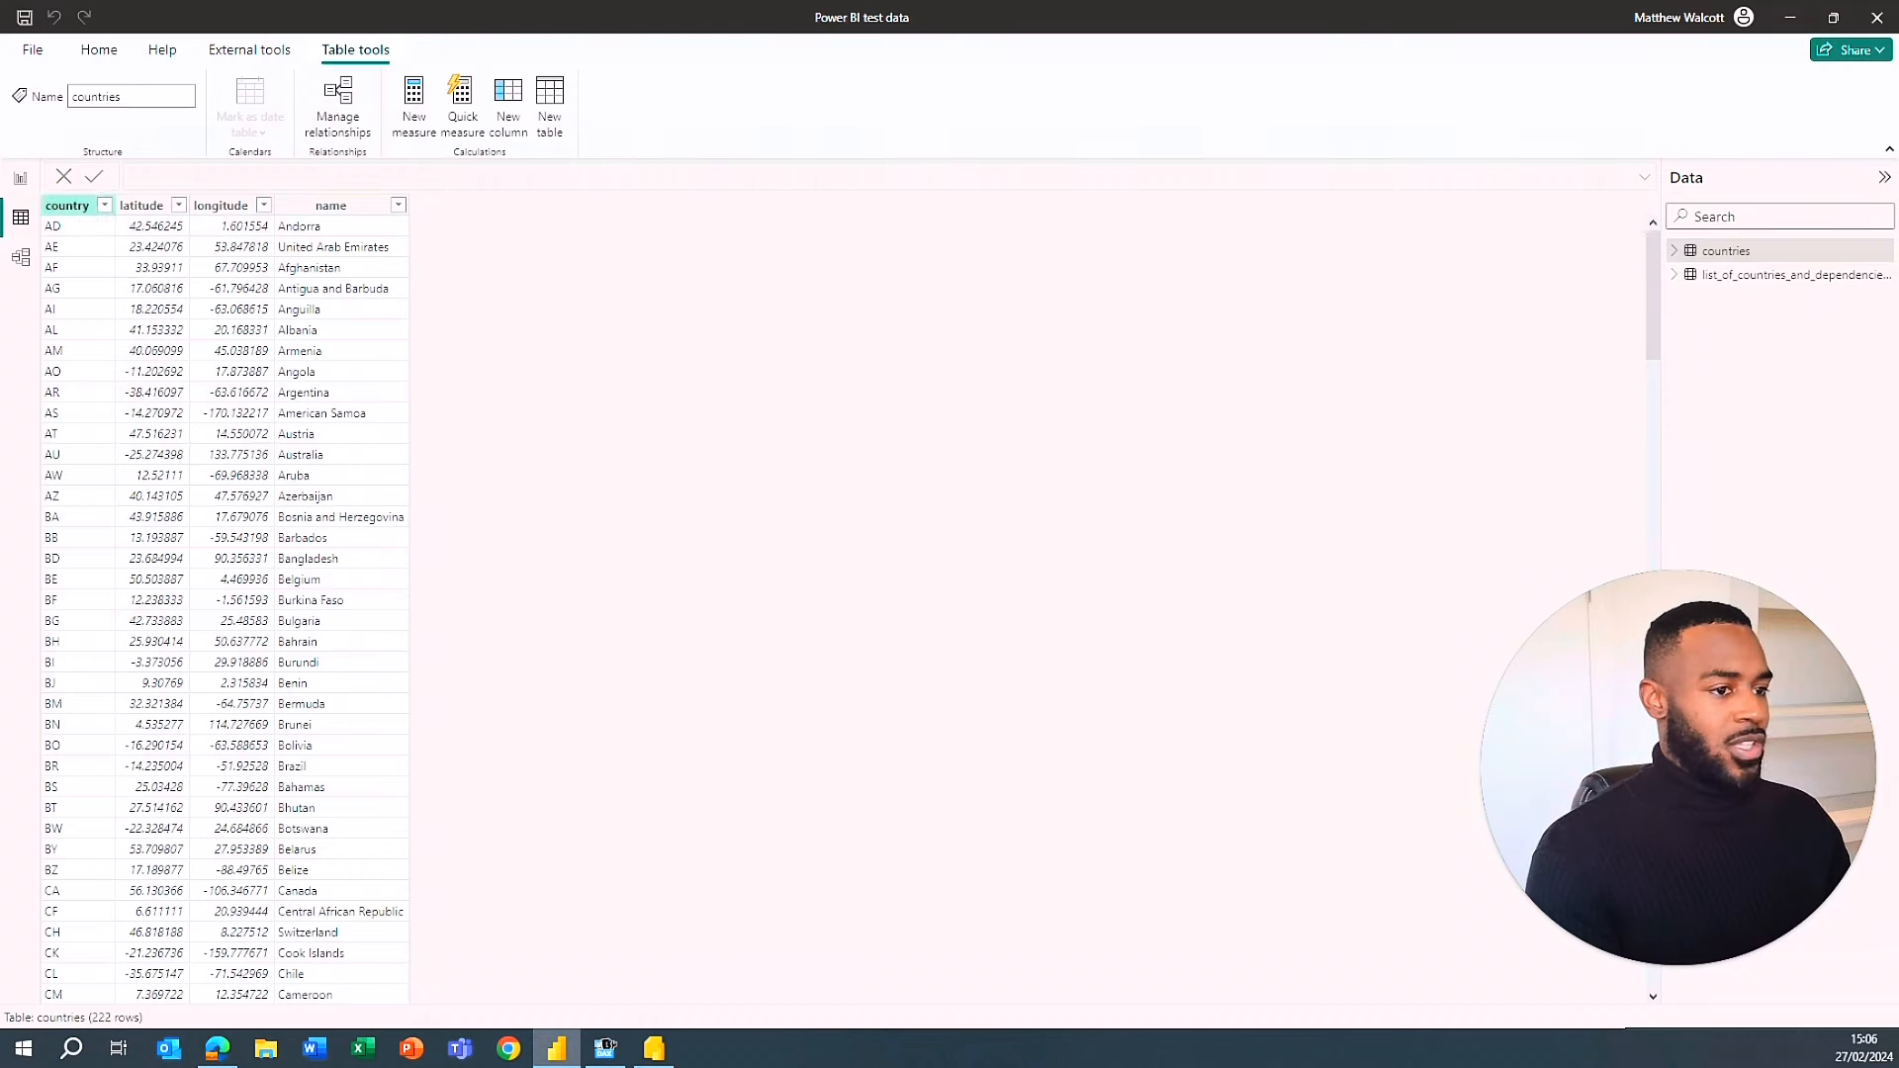
{"action": "left_click", "coordinate": [1777, 287]}
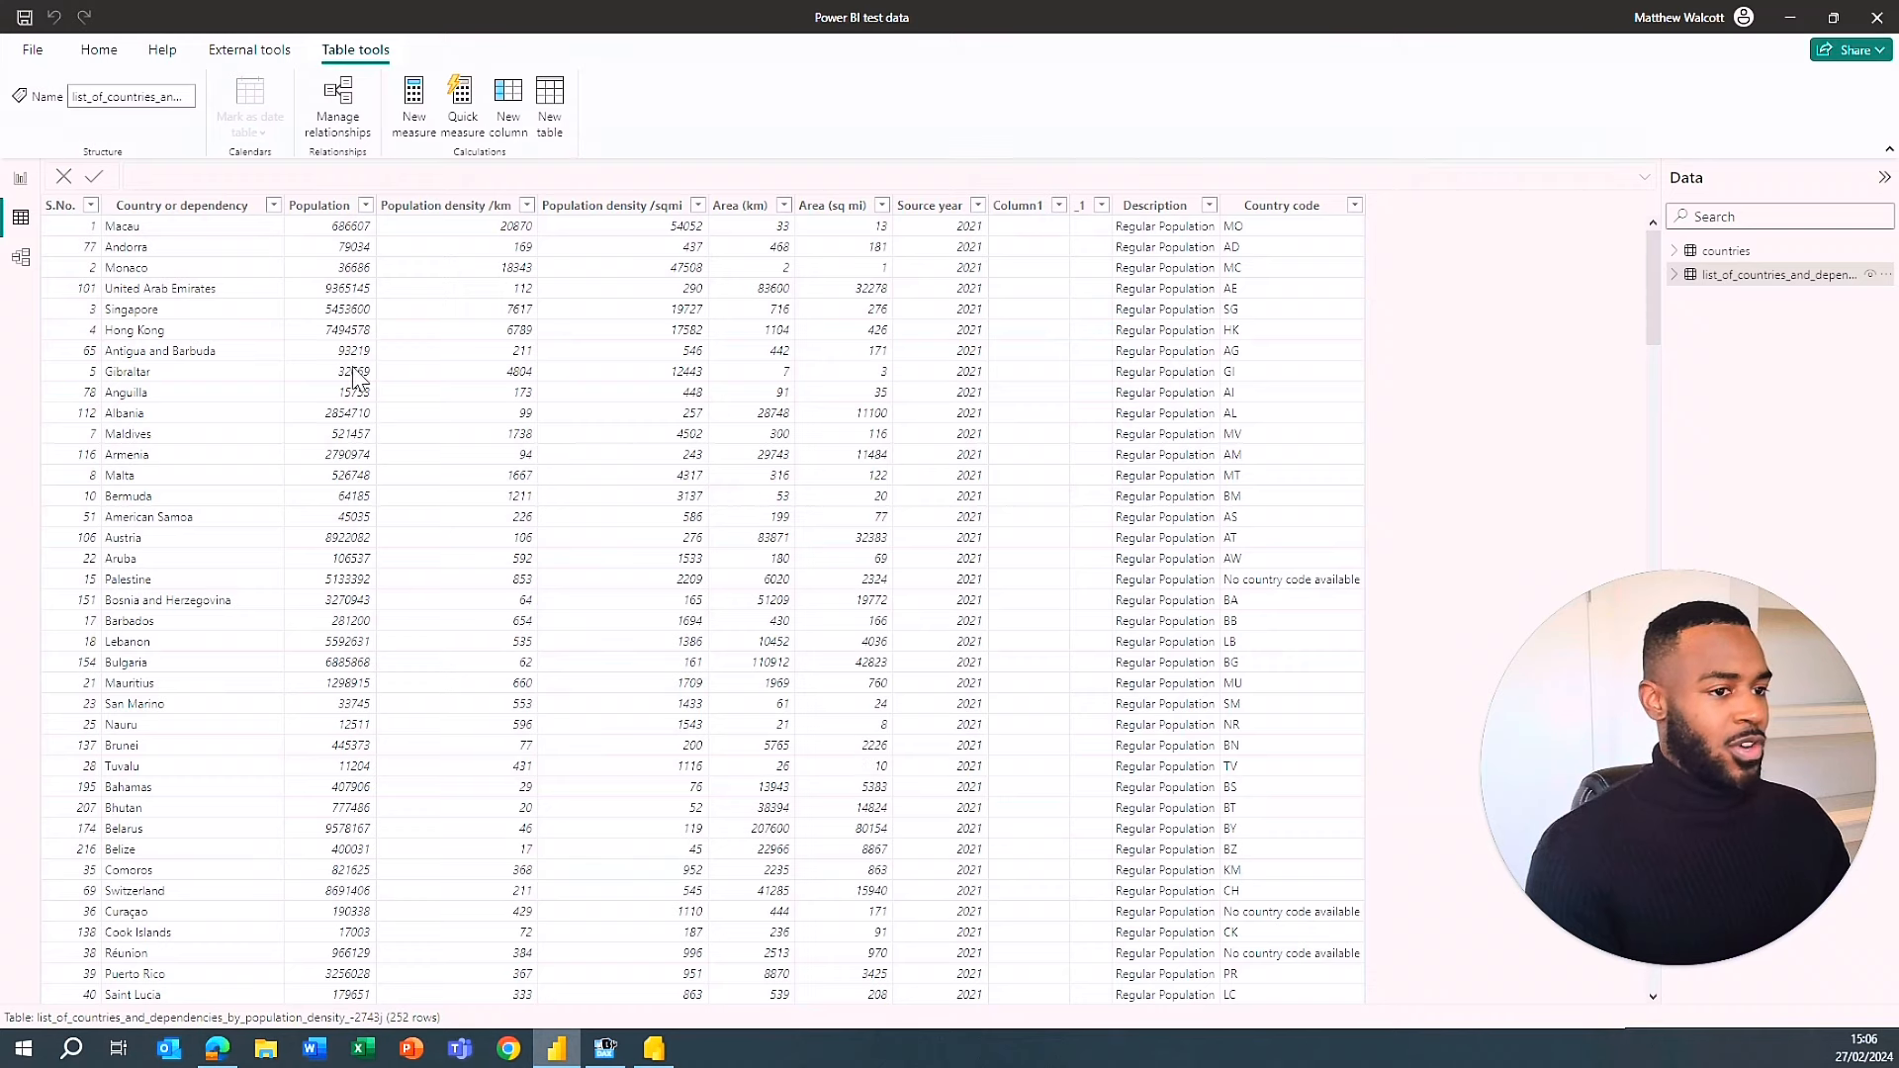
{"action": "left_click", "coordinate": [22, 259]}
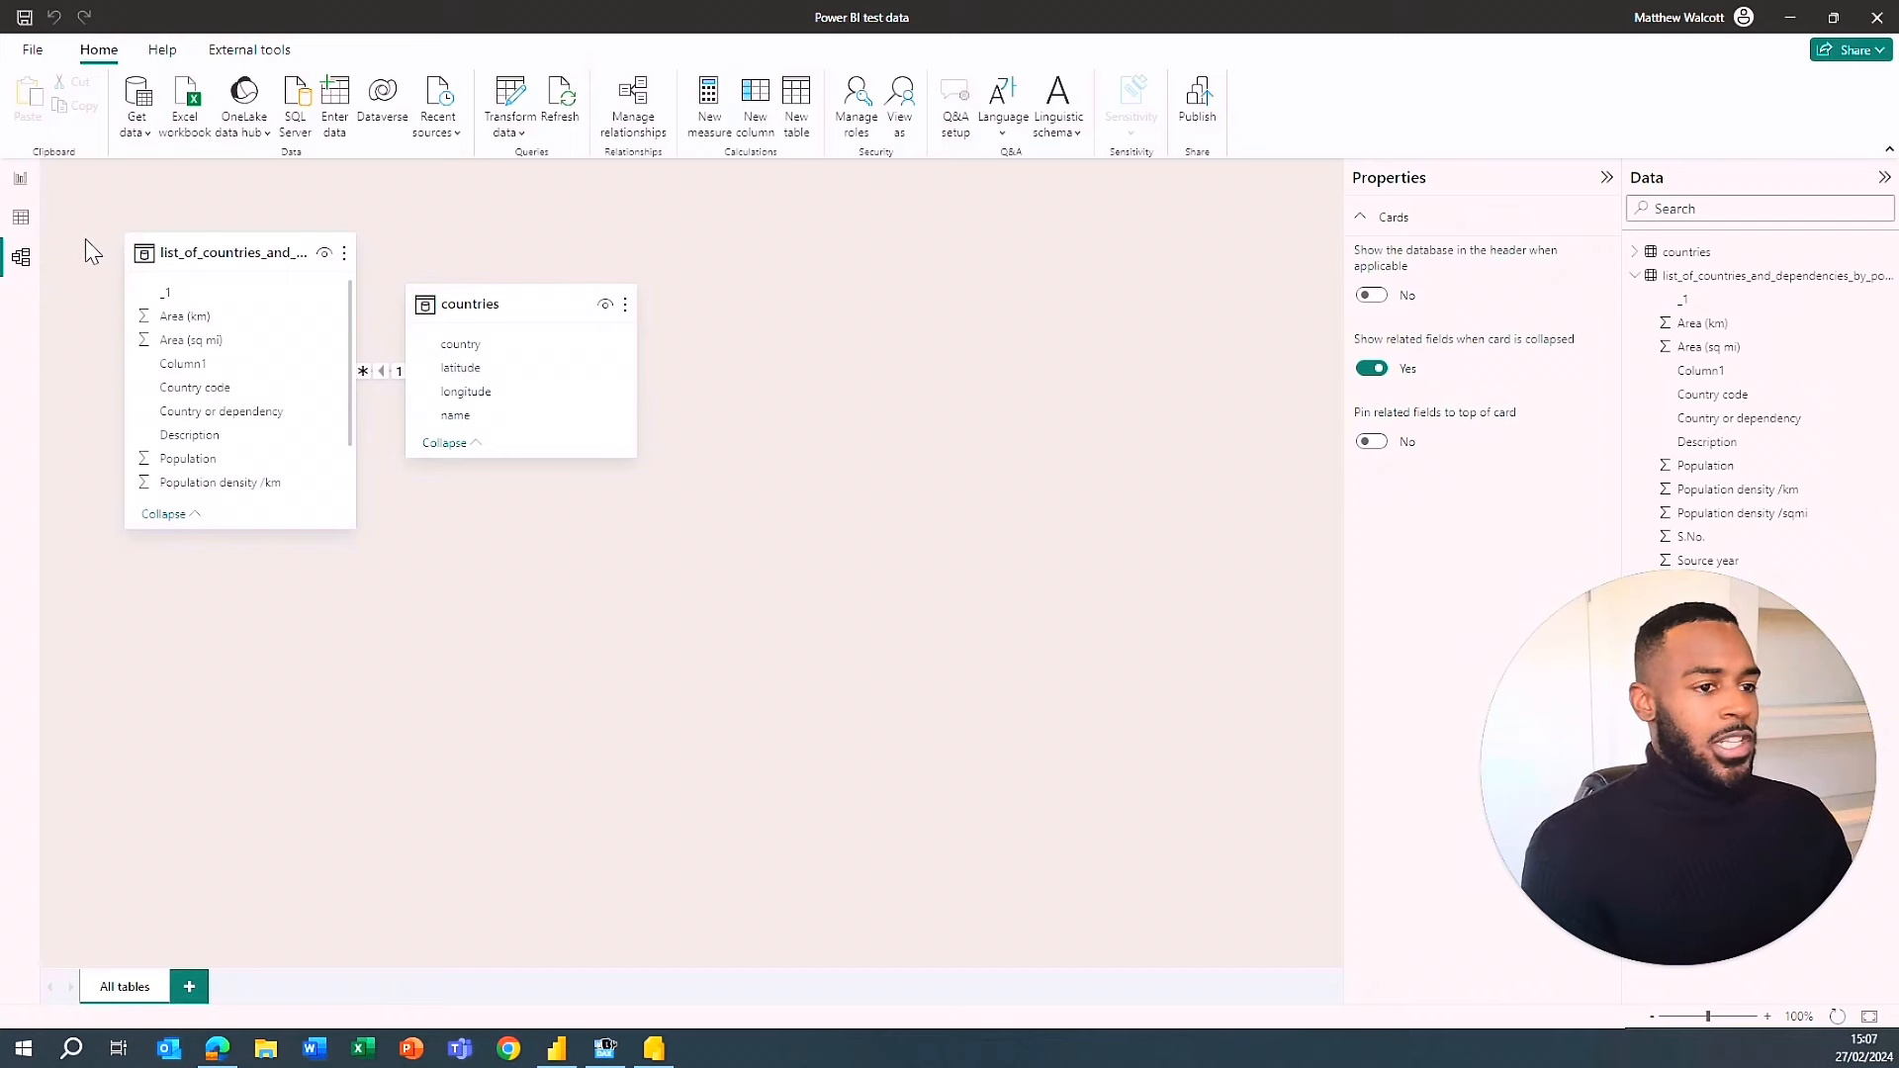
{"action": "left_click", "coordinate": [22, 183]}
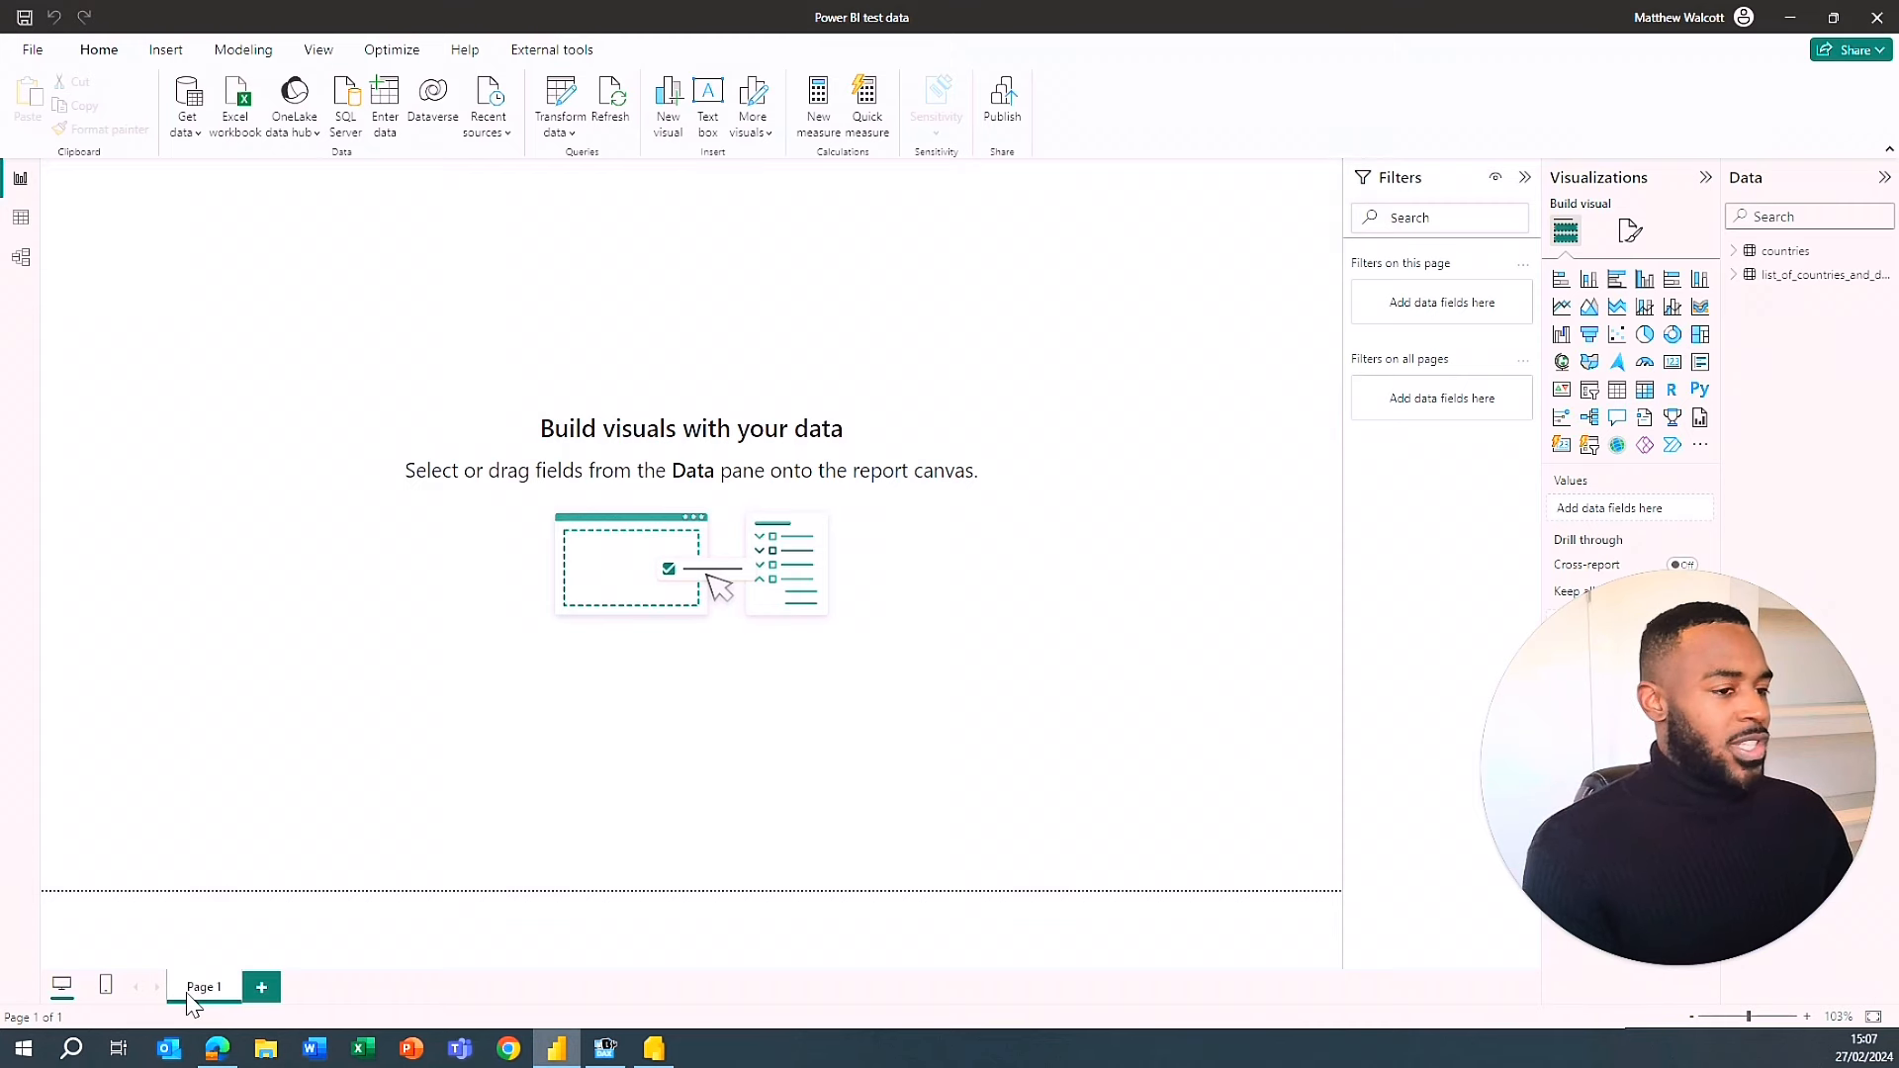
- Add a second page to the report and delete it again
{"action": "left_click", "coordinate": [264, 995]}
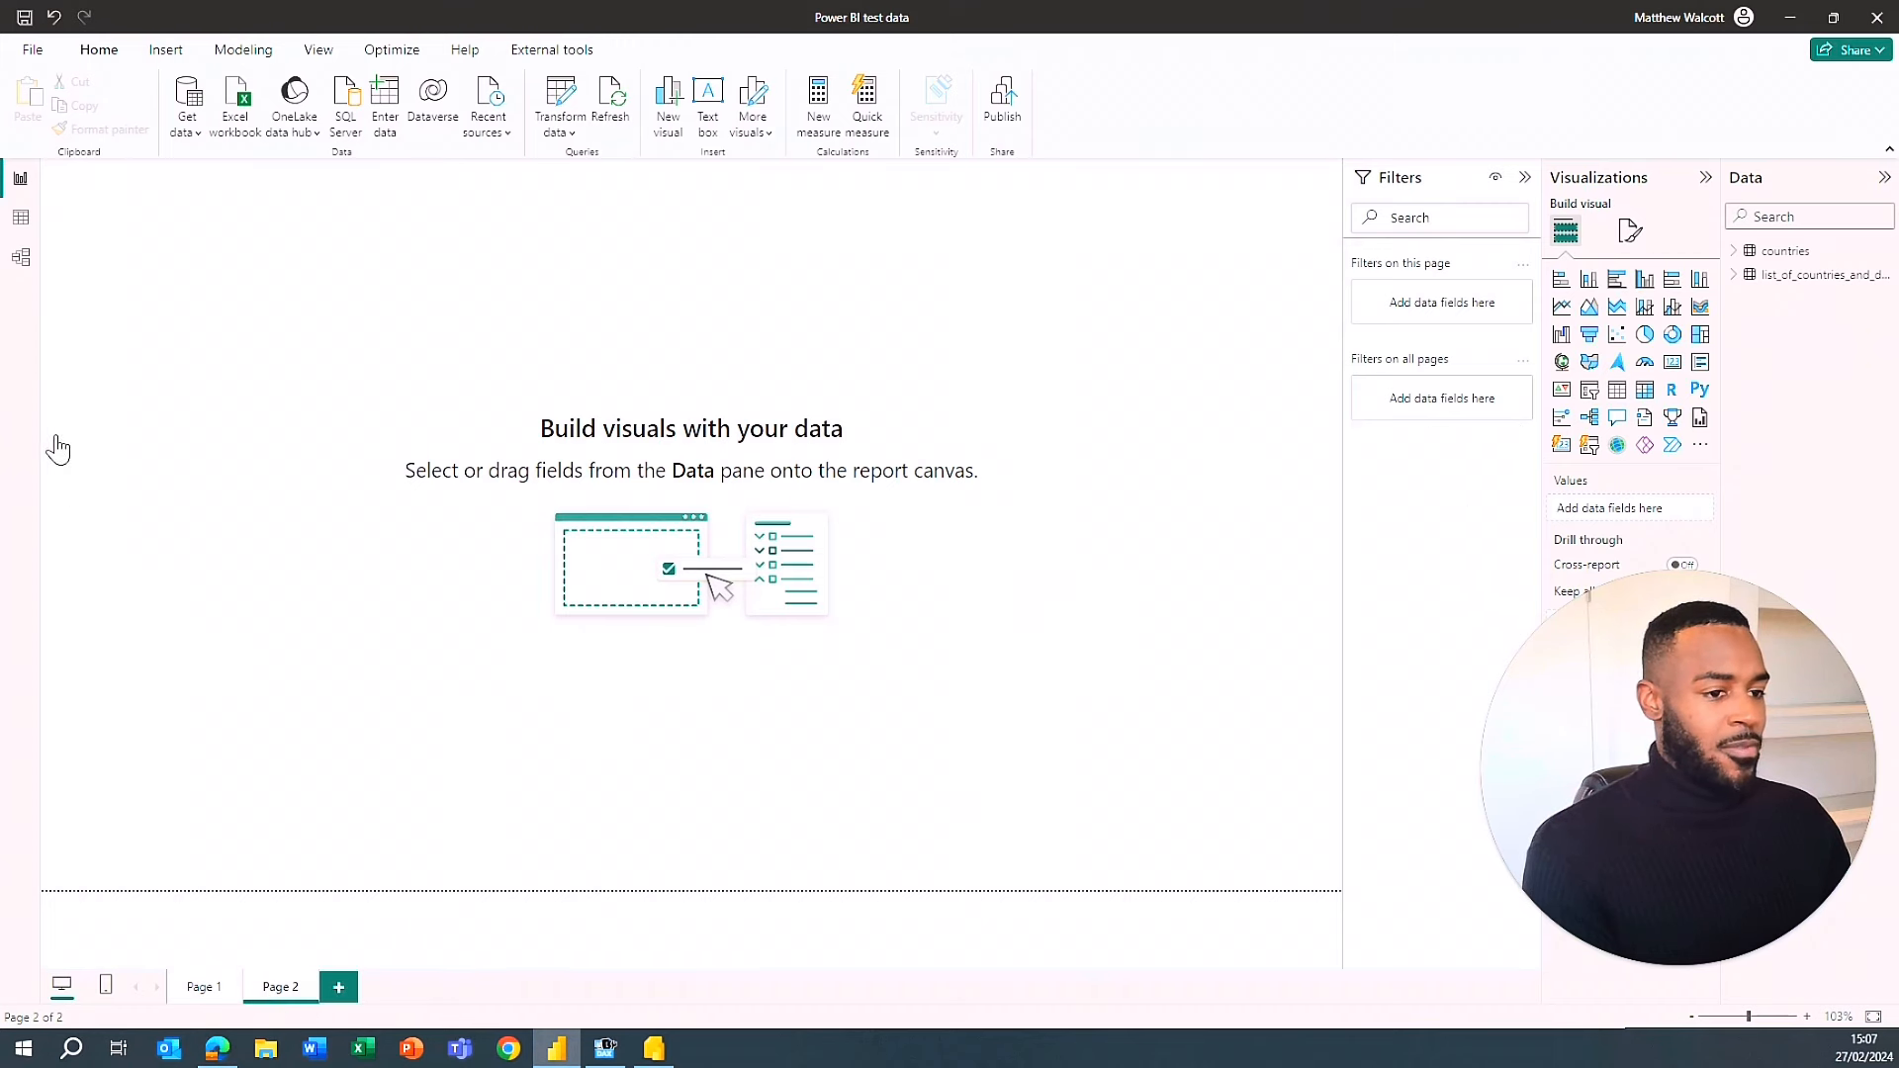
{"action": "right_click", "coordinate": [282, 988]}
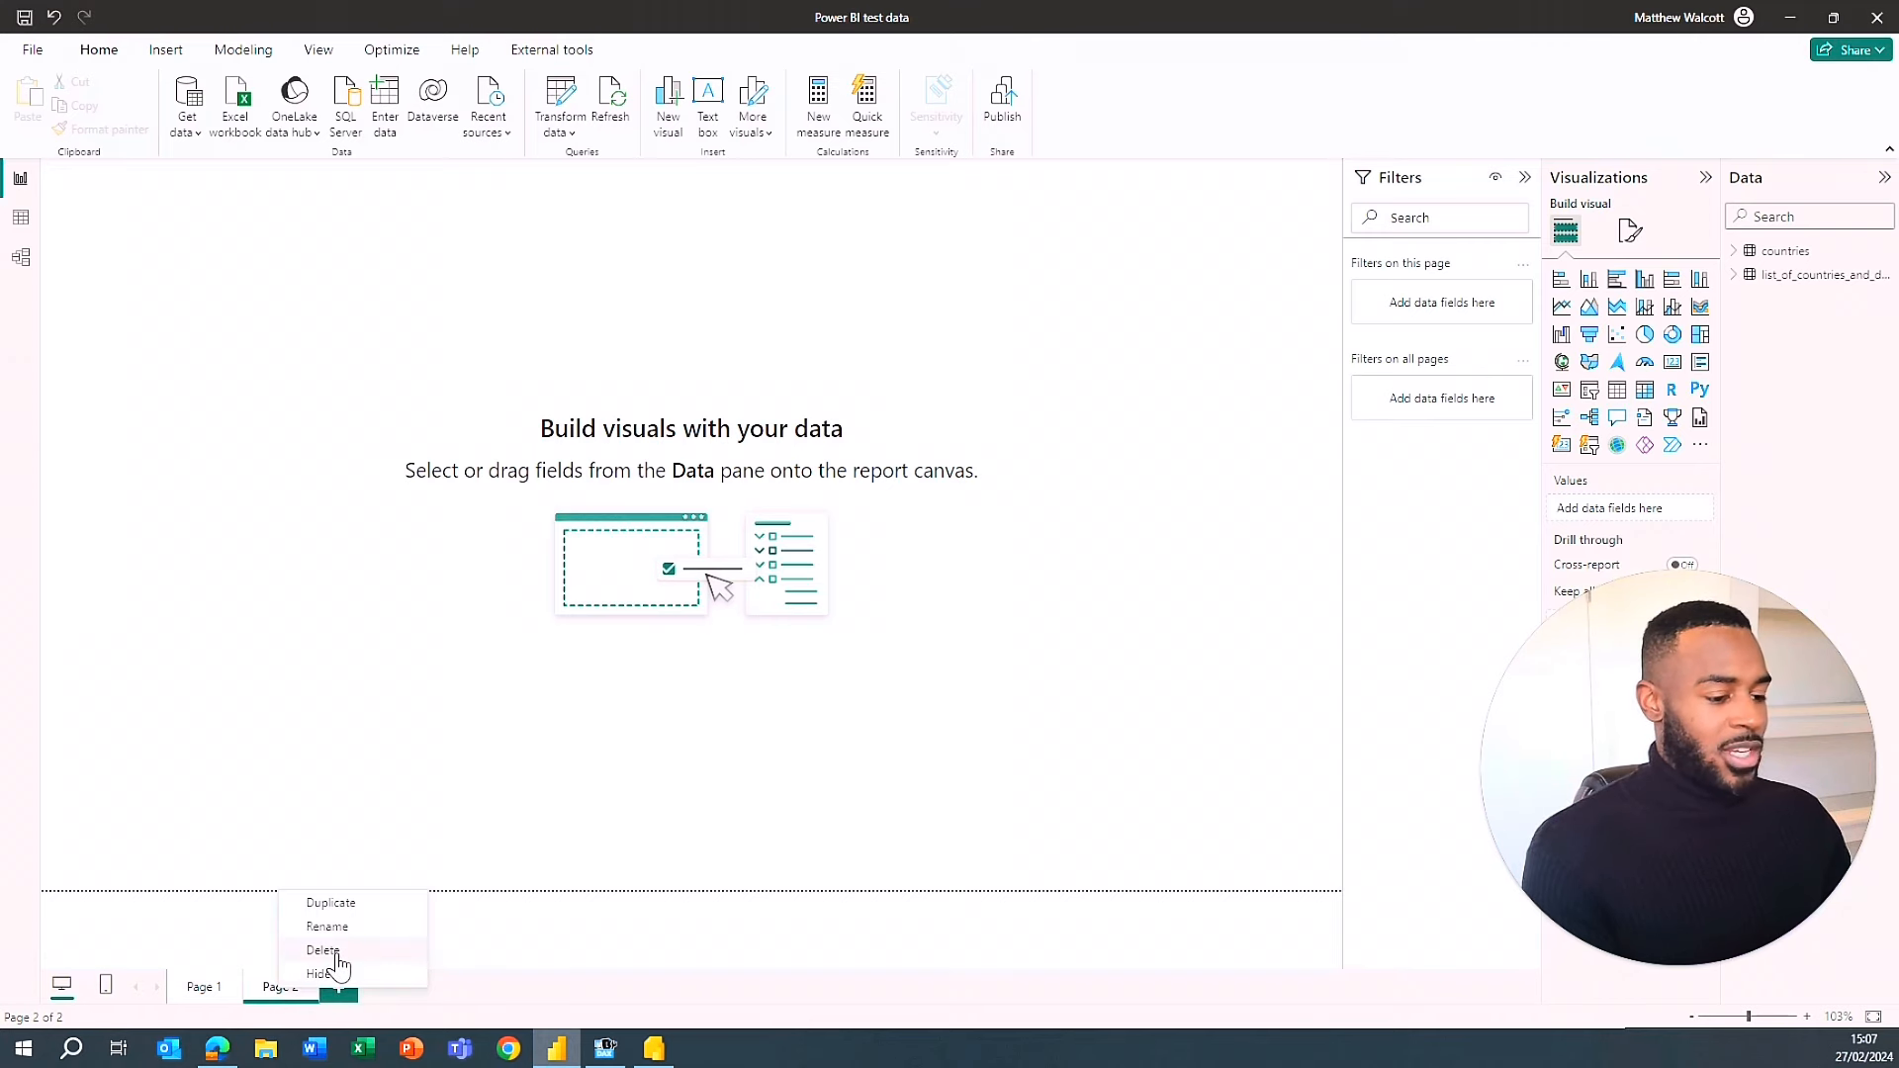
{"action": "left_click", "coordinate": [338, 958]}
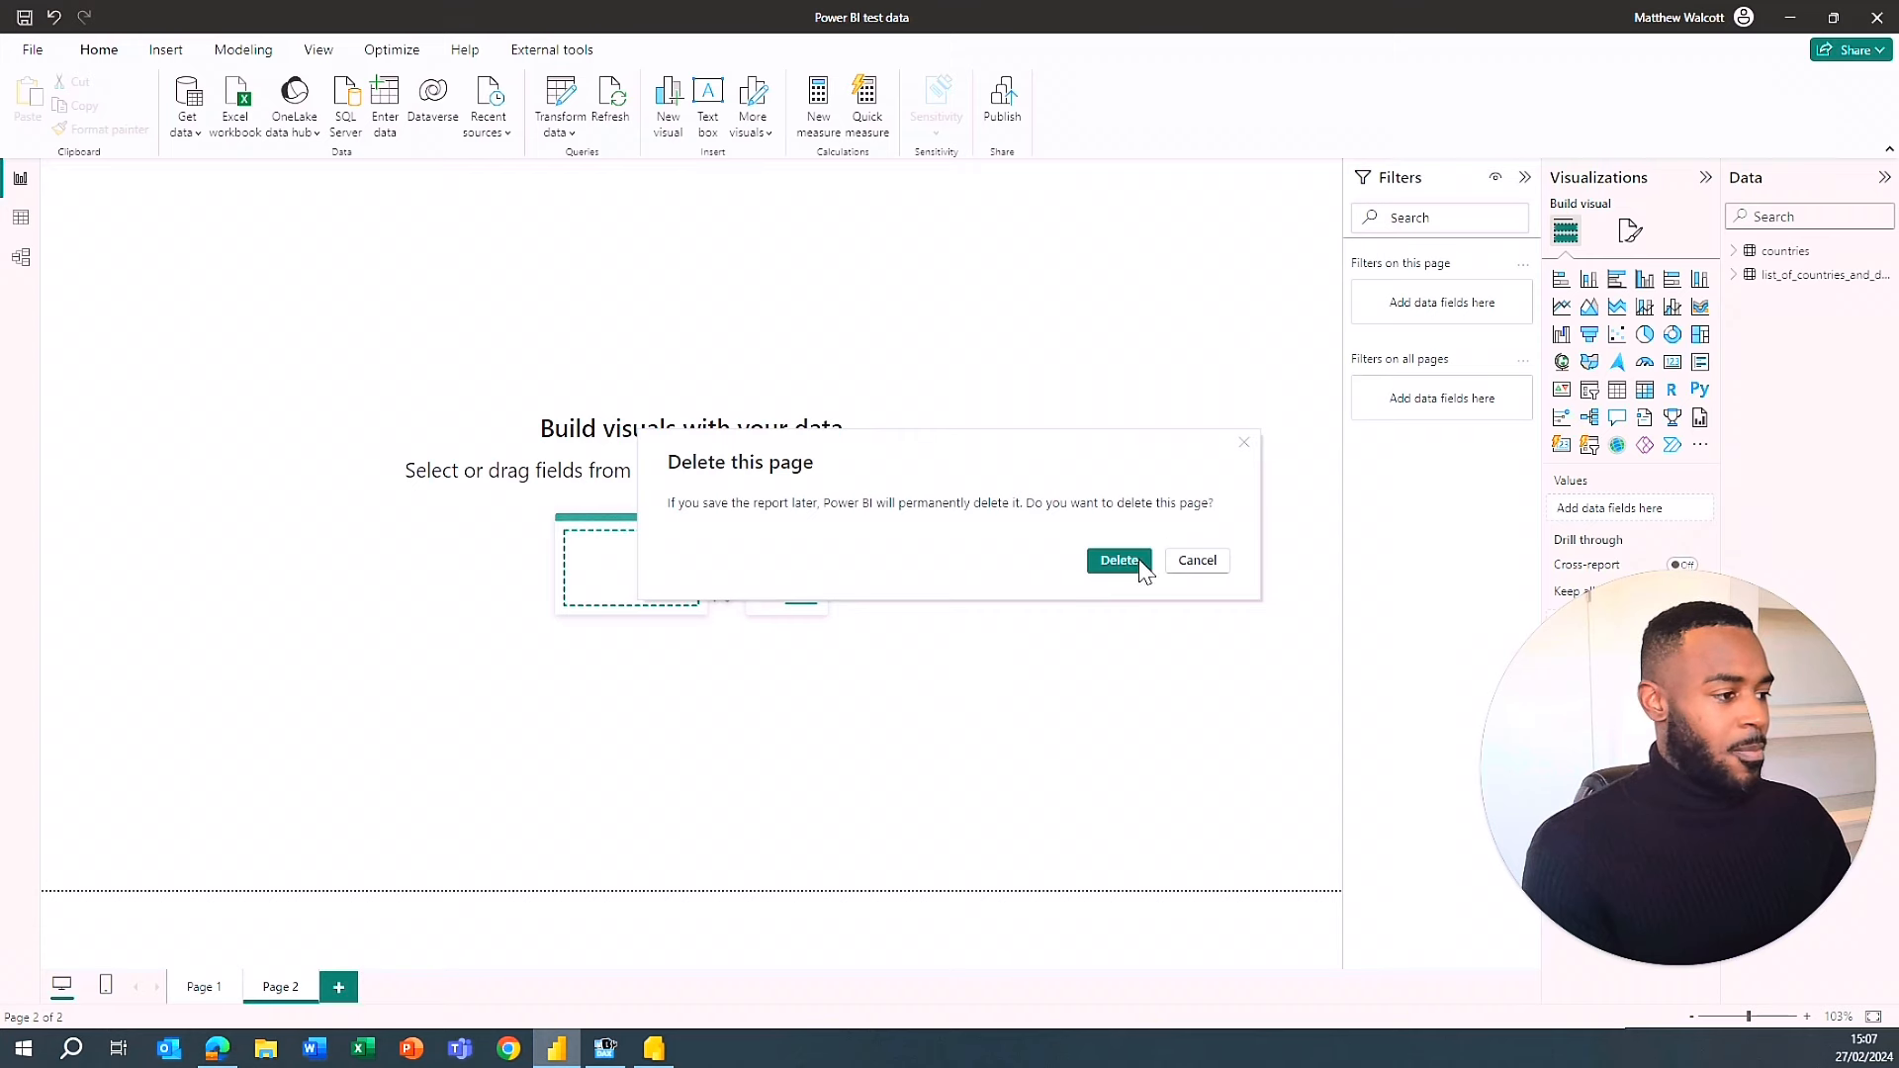
{"action": "left_click", "coordinate": [1119, 561]}
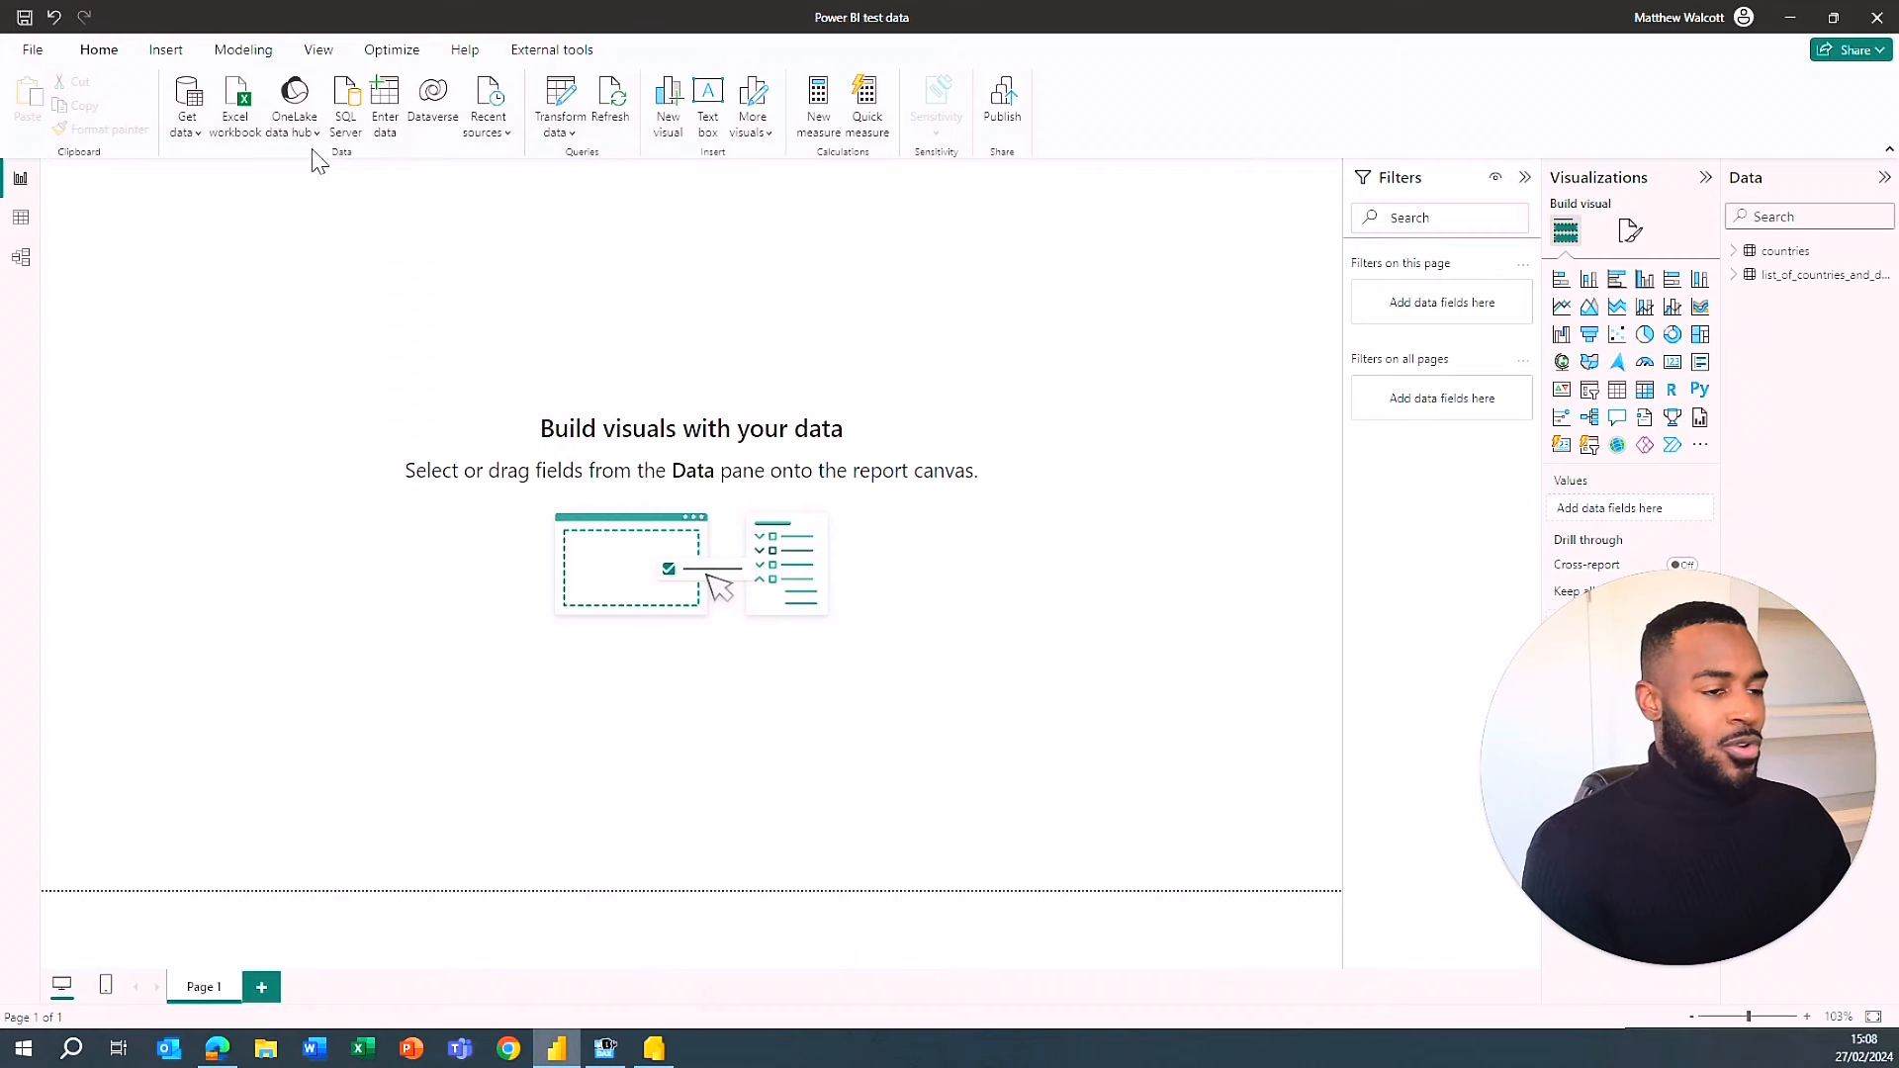
- Browse the full list of data connectors, including the File, Database and Microsoft Fabric categories, without connecting to a source
{"action": "left_click", "coordinate": [190, 128]}
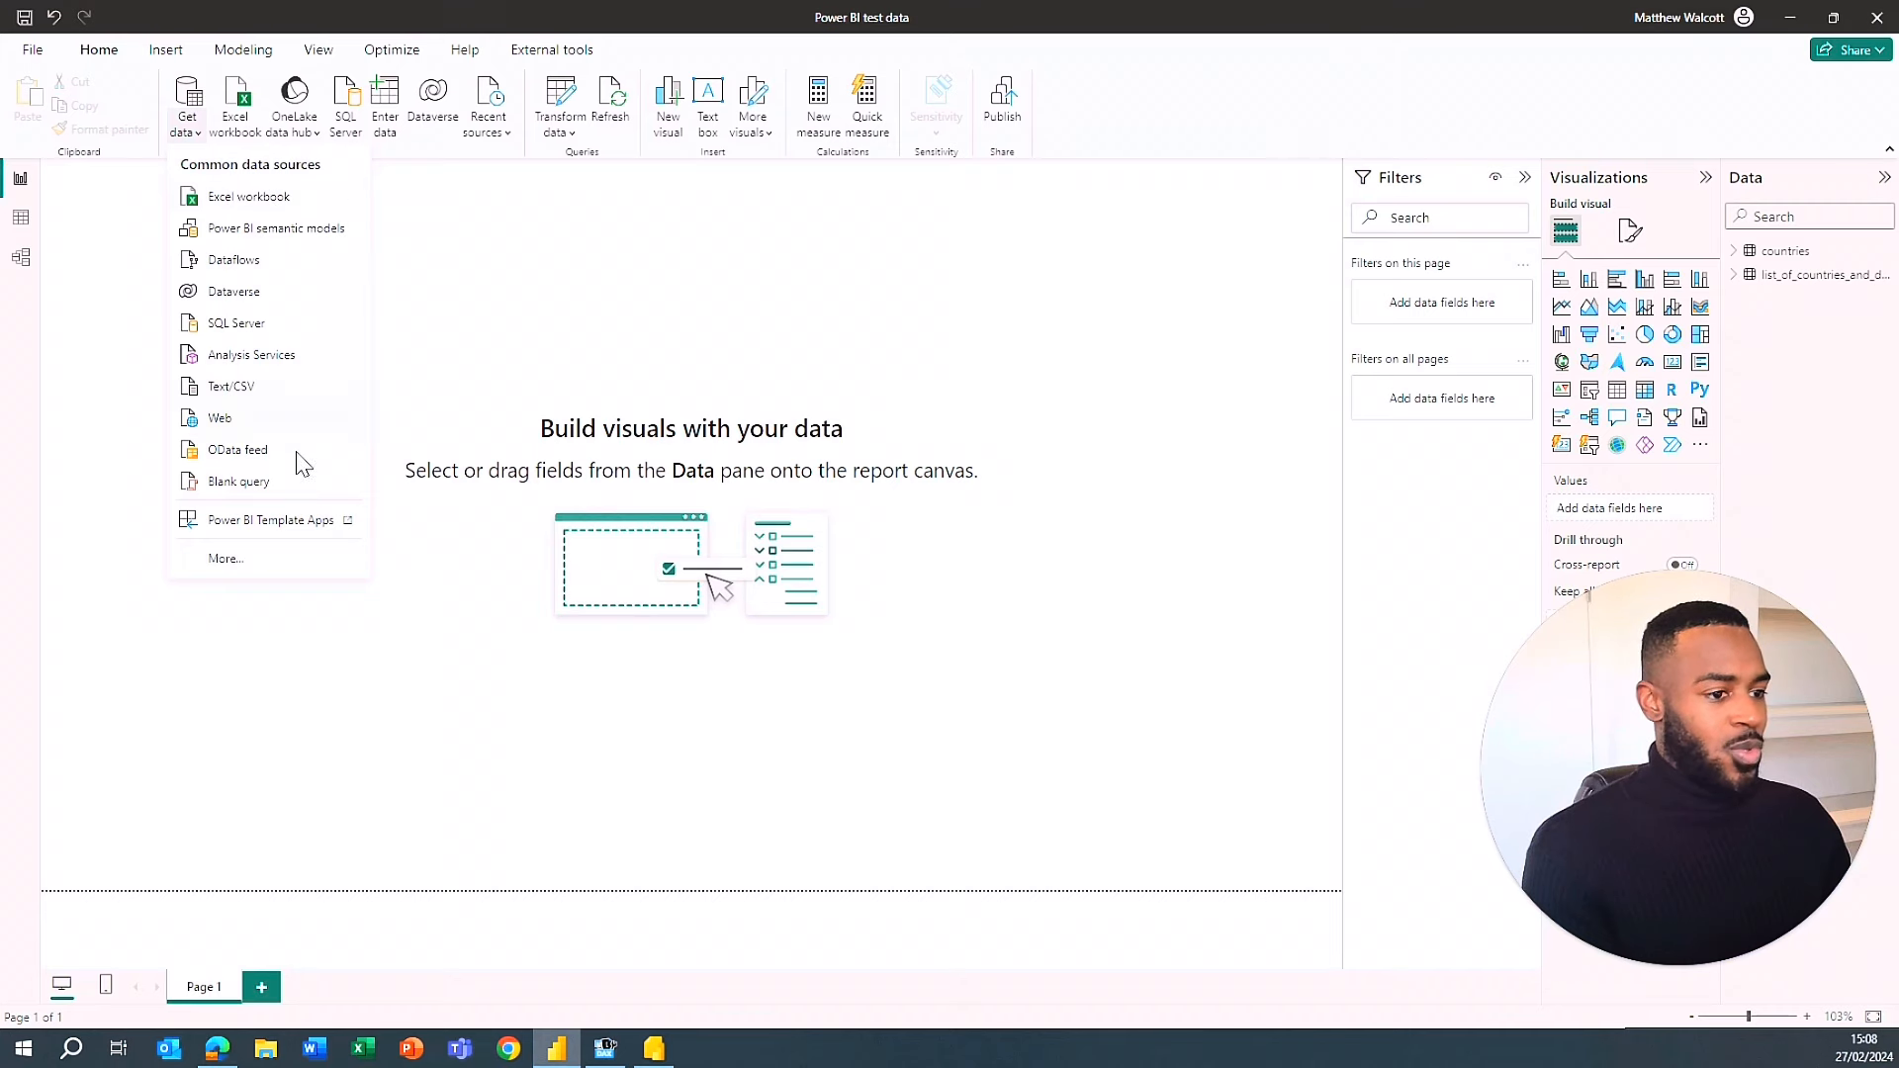
{"action": "left_click", "coordinate": [265, 566]}
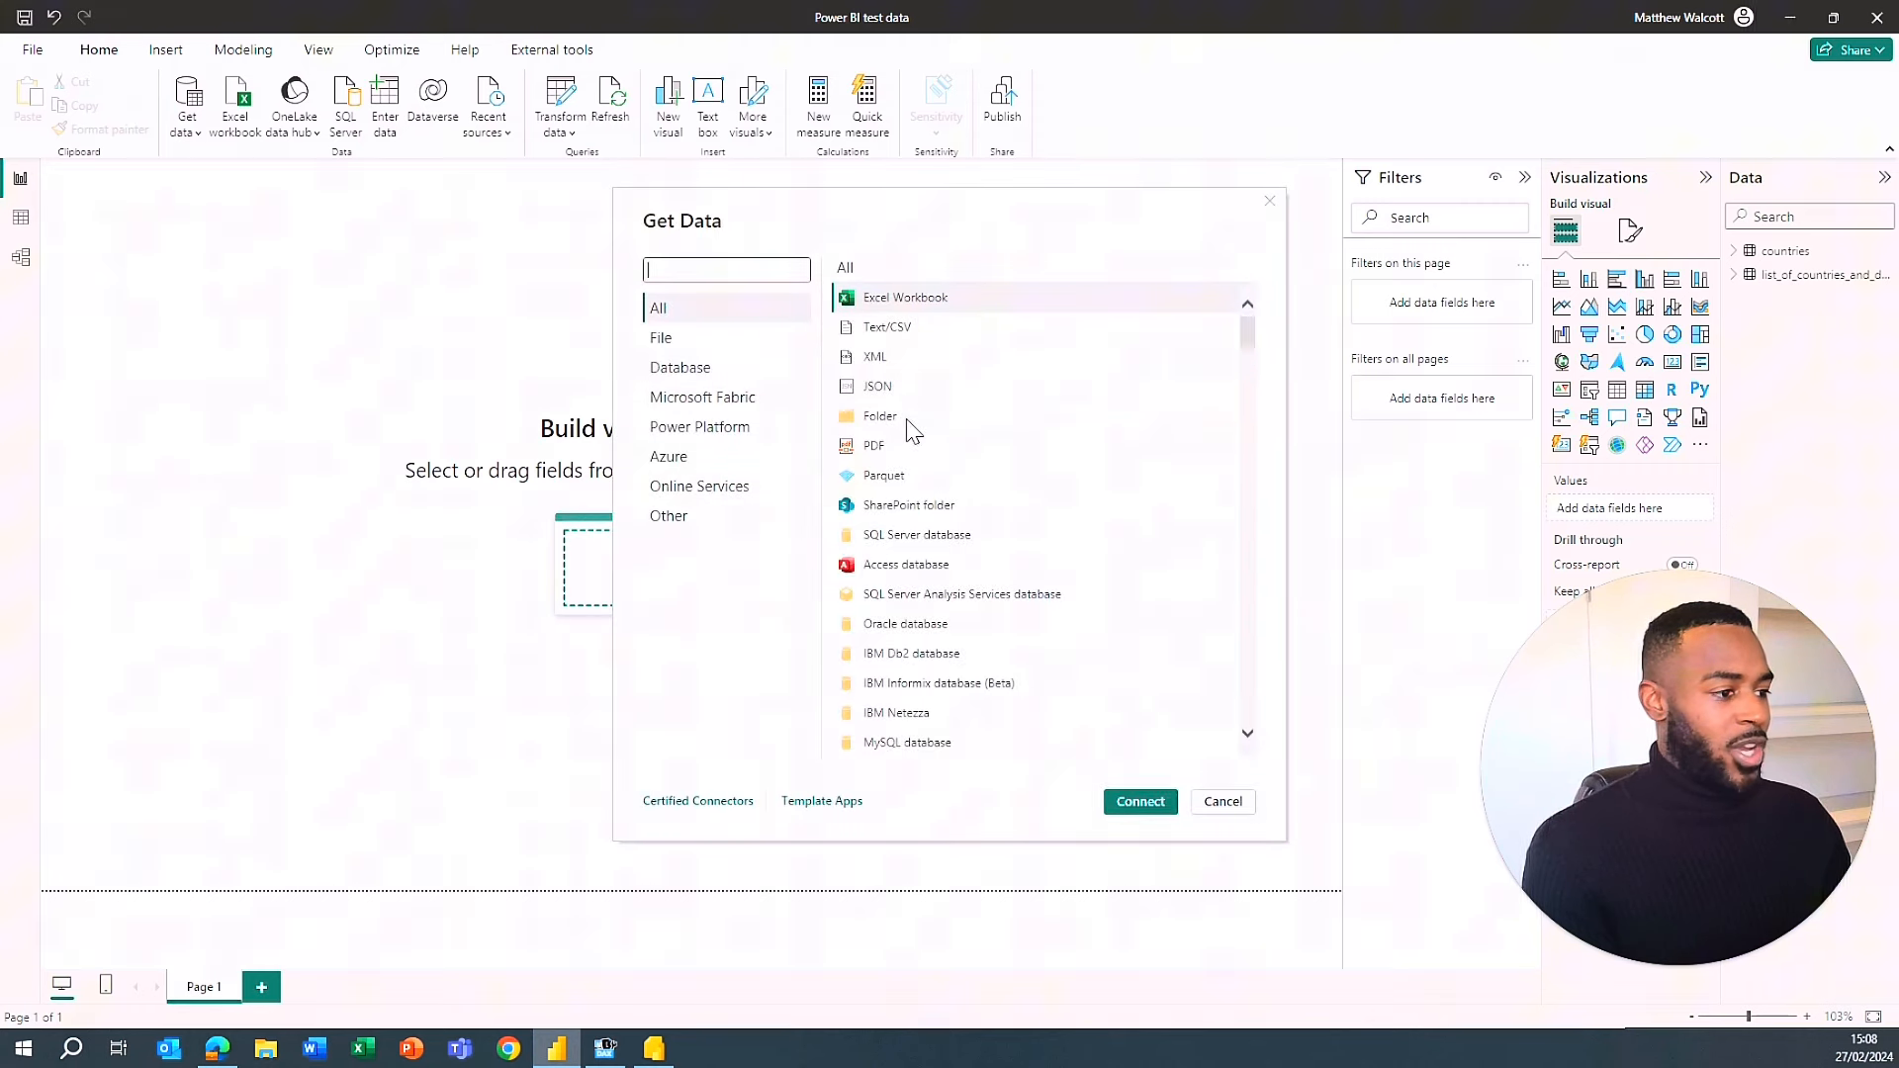
{"action": "left_click", "coordinate": [691, 346]}
{"action": "left_click", "coordinate": [698, 371]}
{"action": "left_click", "coordinate": [729, 399]}
{"action": "left_click", "coordinate": [1270, 203]}
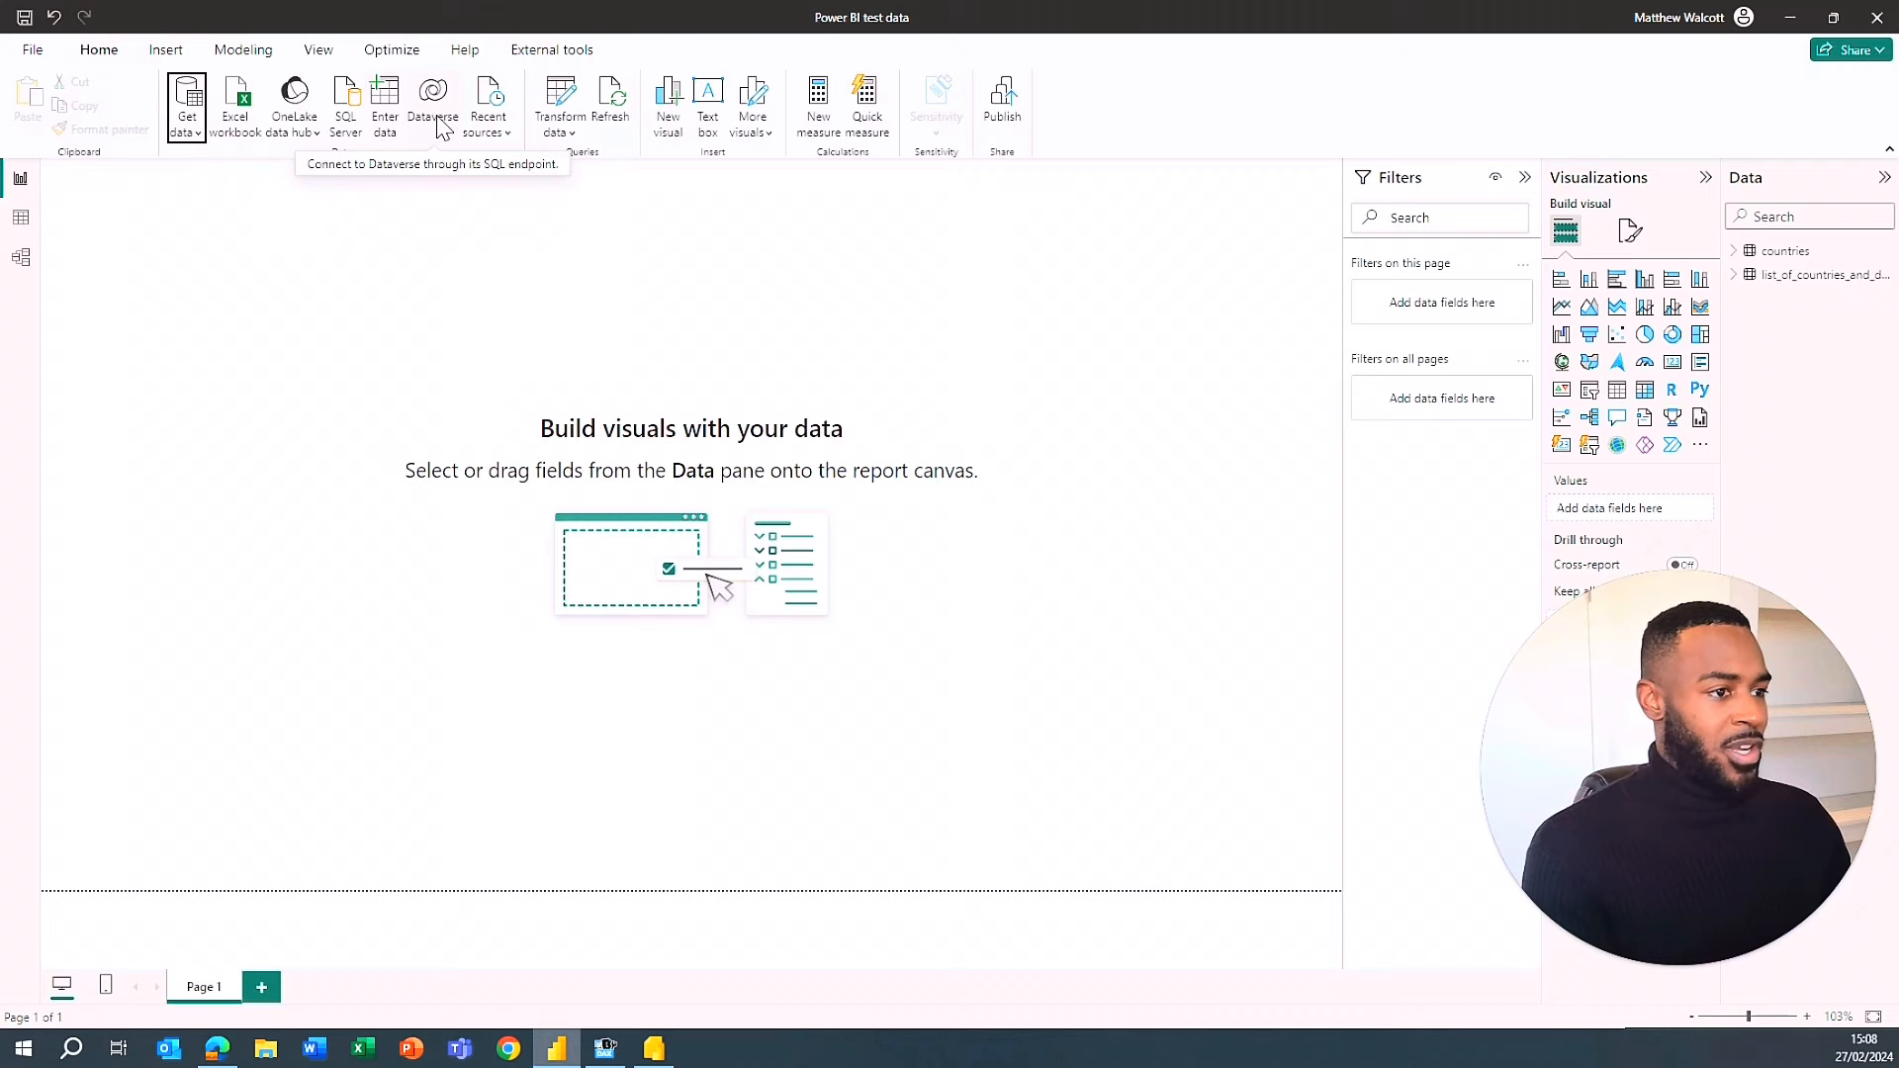
- Look through the recent data sources and the available data transformation options
{"action": "left_click", "coordinate": [500, 139]}
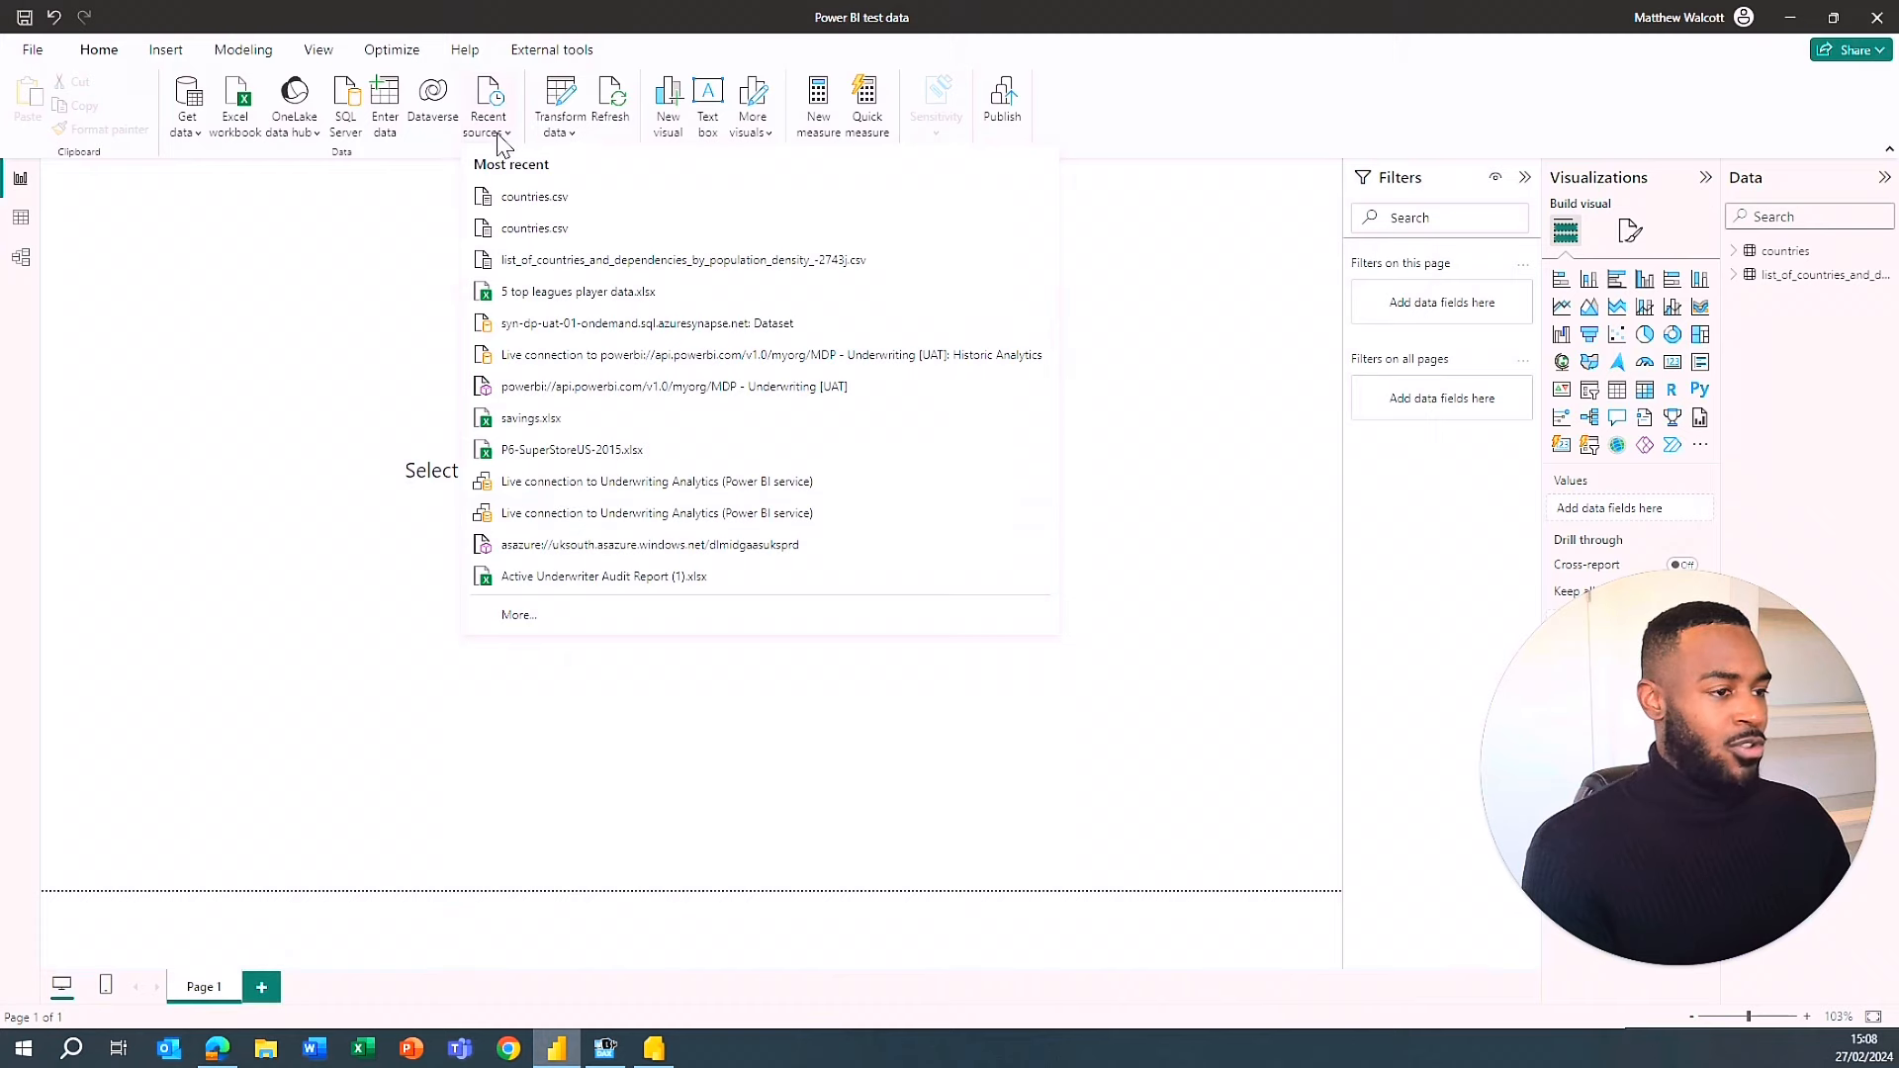
{"action": "left_click", "coordinate": [500, 139]}
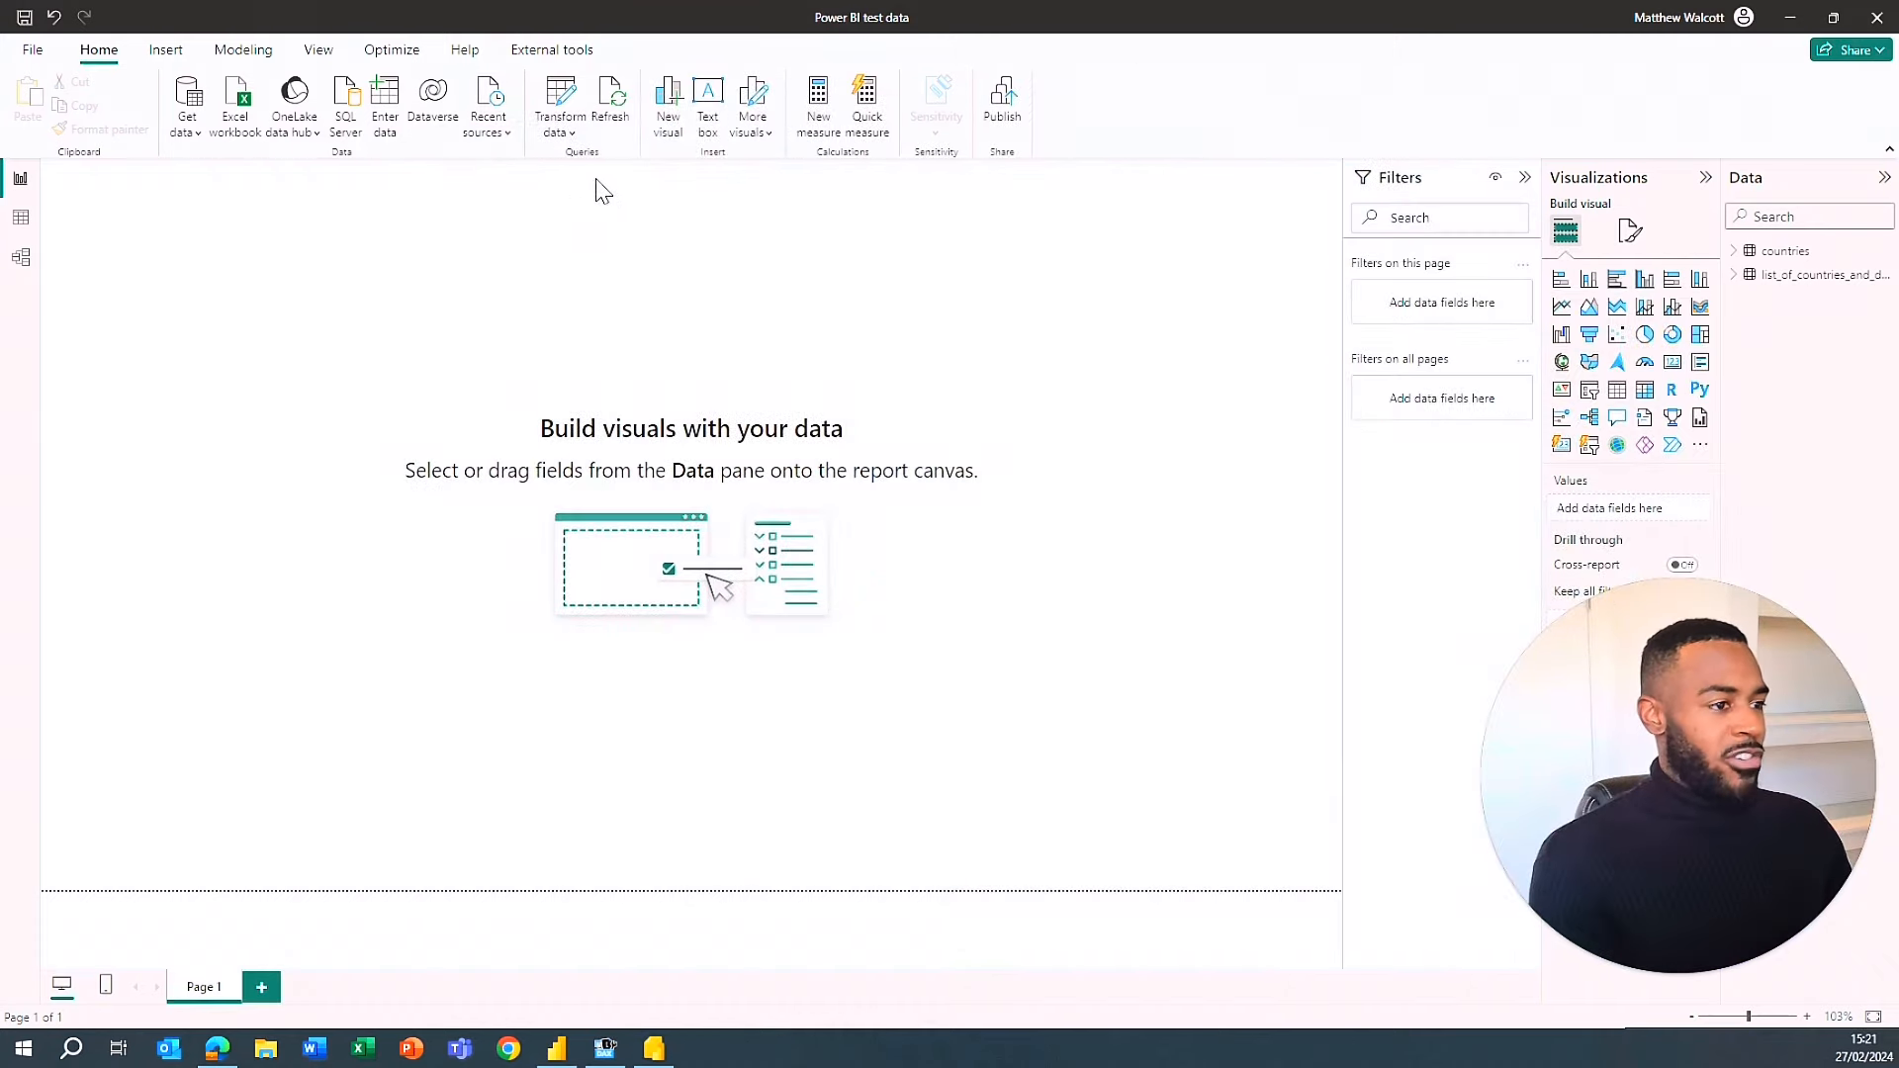
{"action": "left_click", "coordinate": [571, 134]}
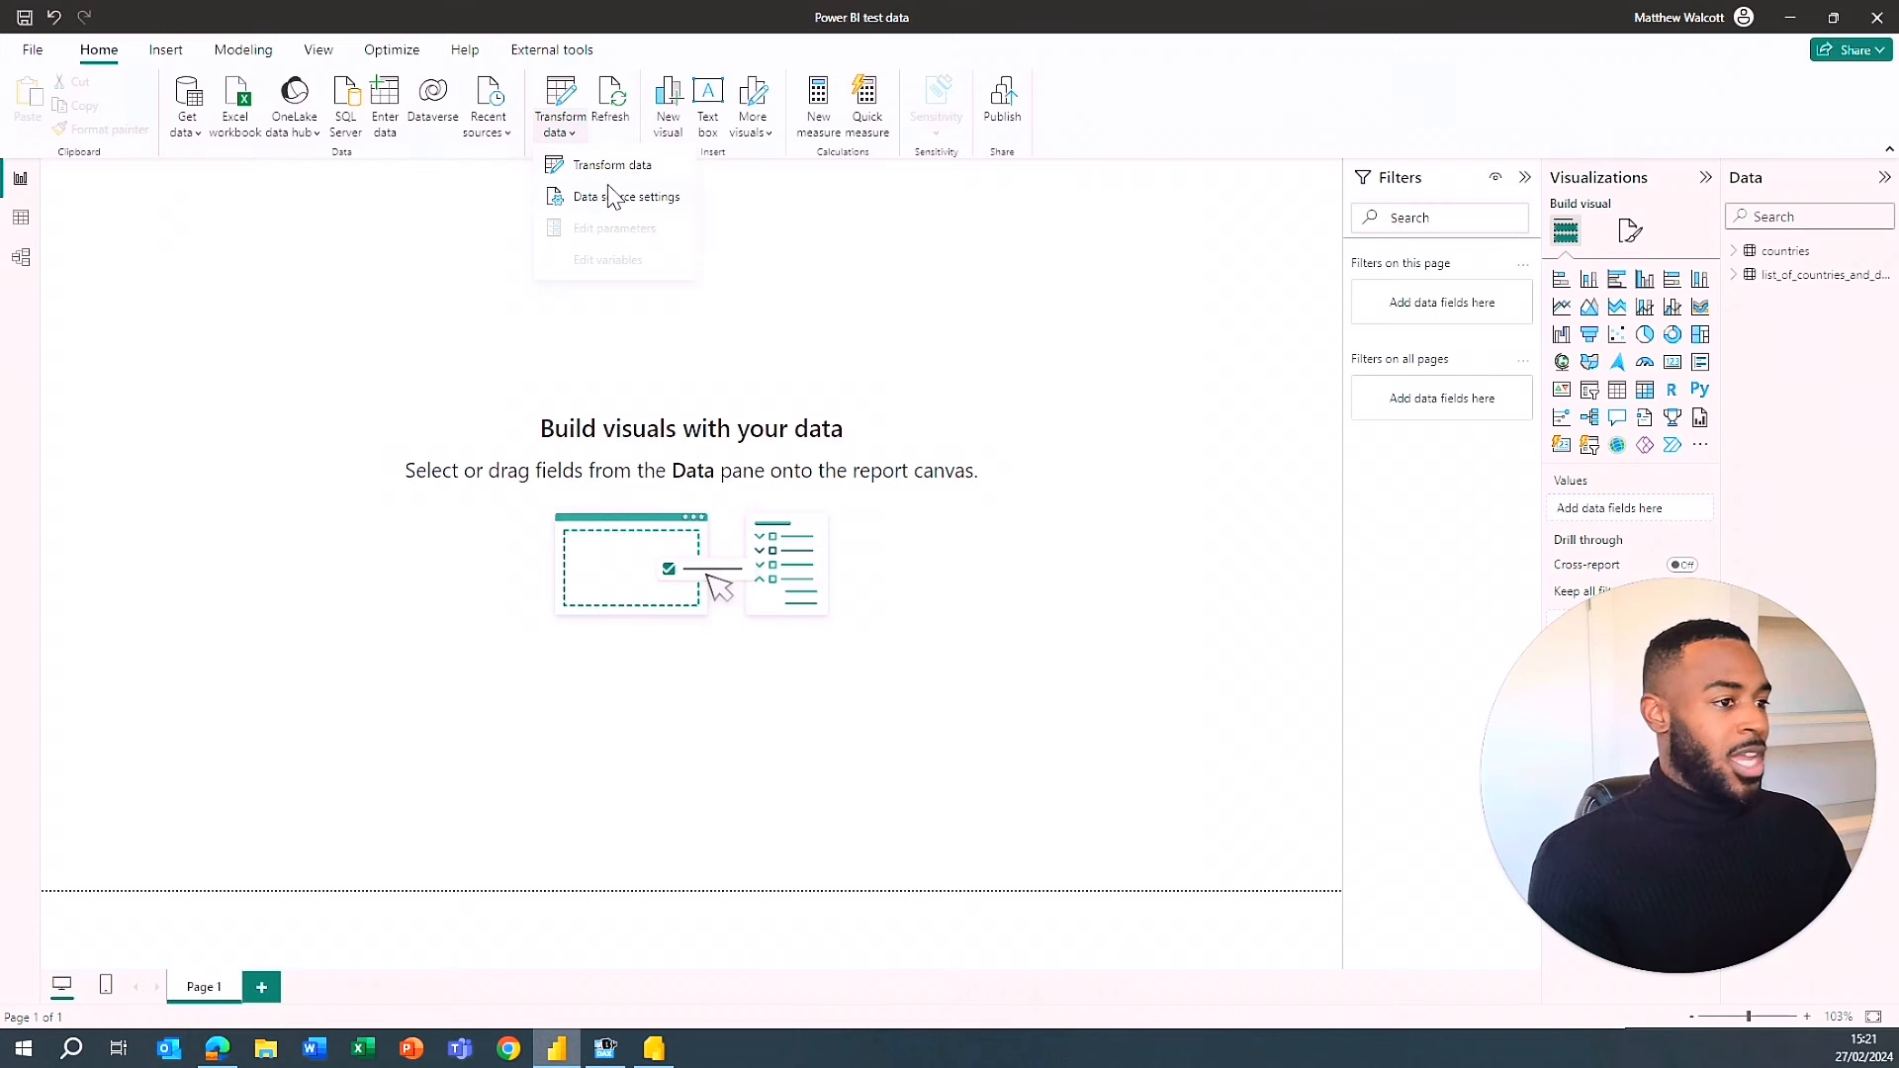
{"action": "left_click", "coordinate": [512, 217]}
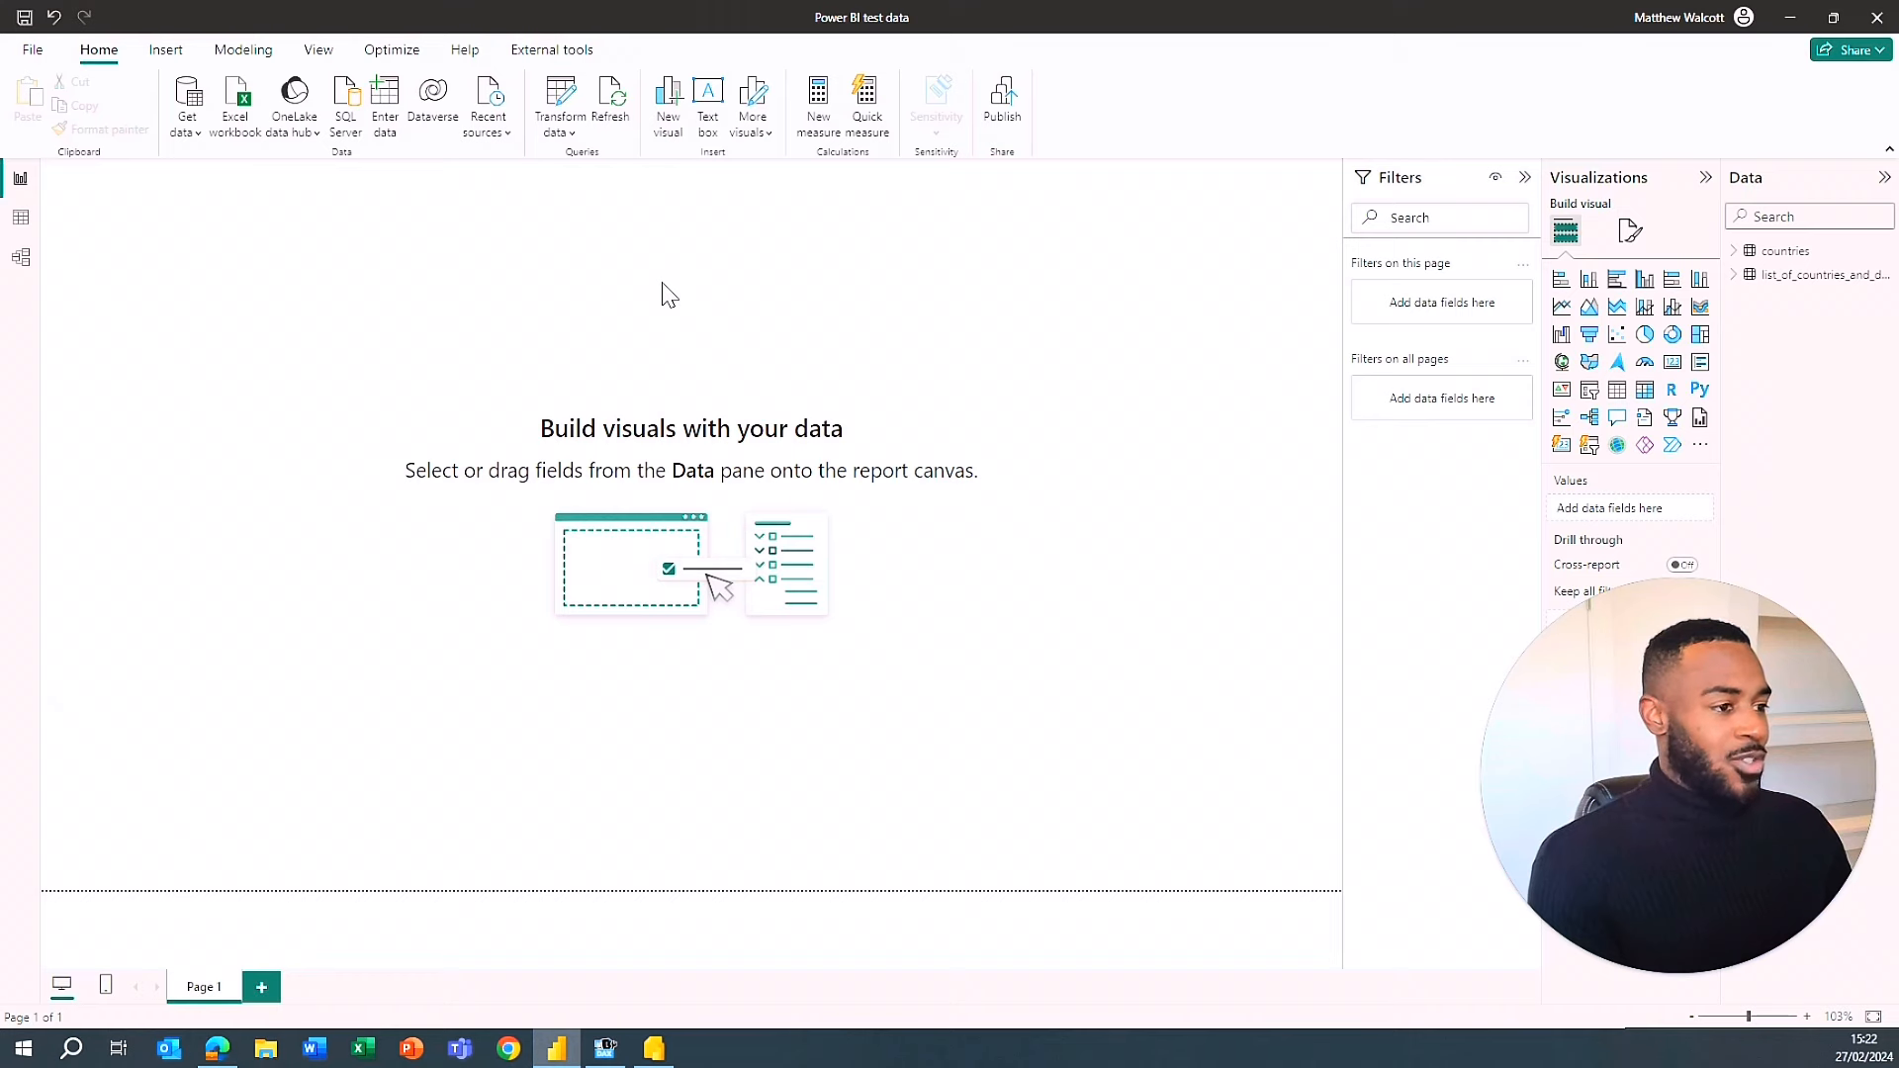
- Insert a text box spanning the full width along the top of the report page, containing the title "TEST REPORT"
{"action": "left_click", "coordinate": [708, 121]}
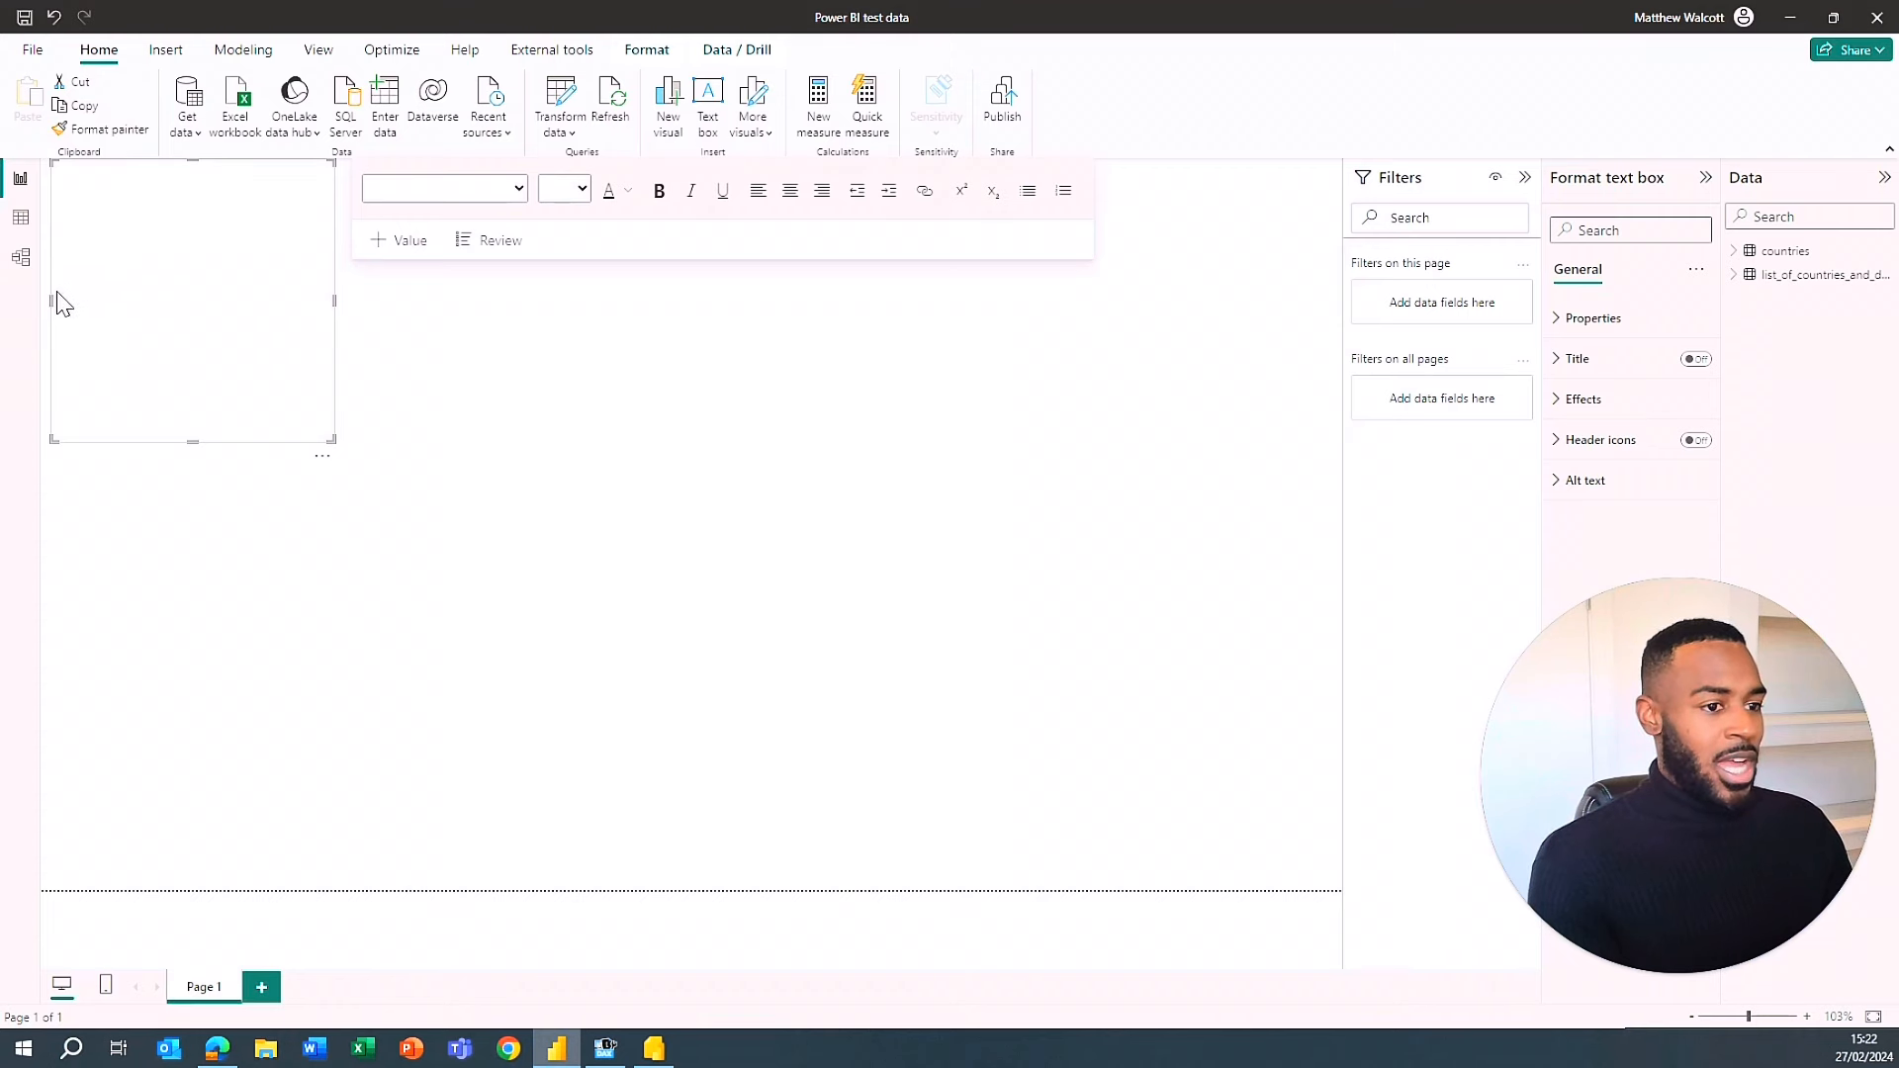
{"action": "left_click_drag", "start_coordinate": [335, 445], "coordinate": [1370, 258]}
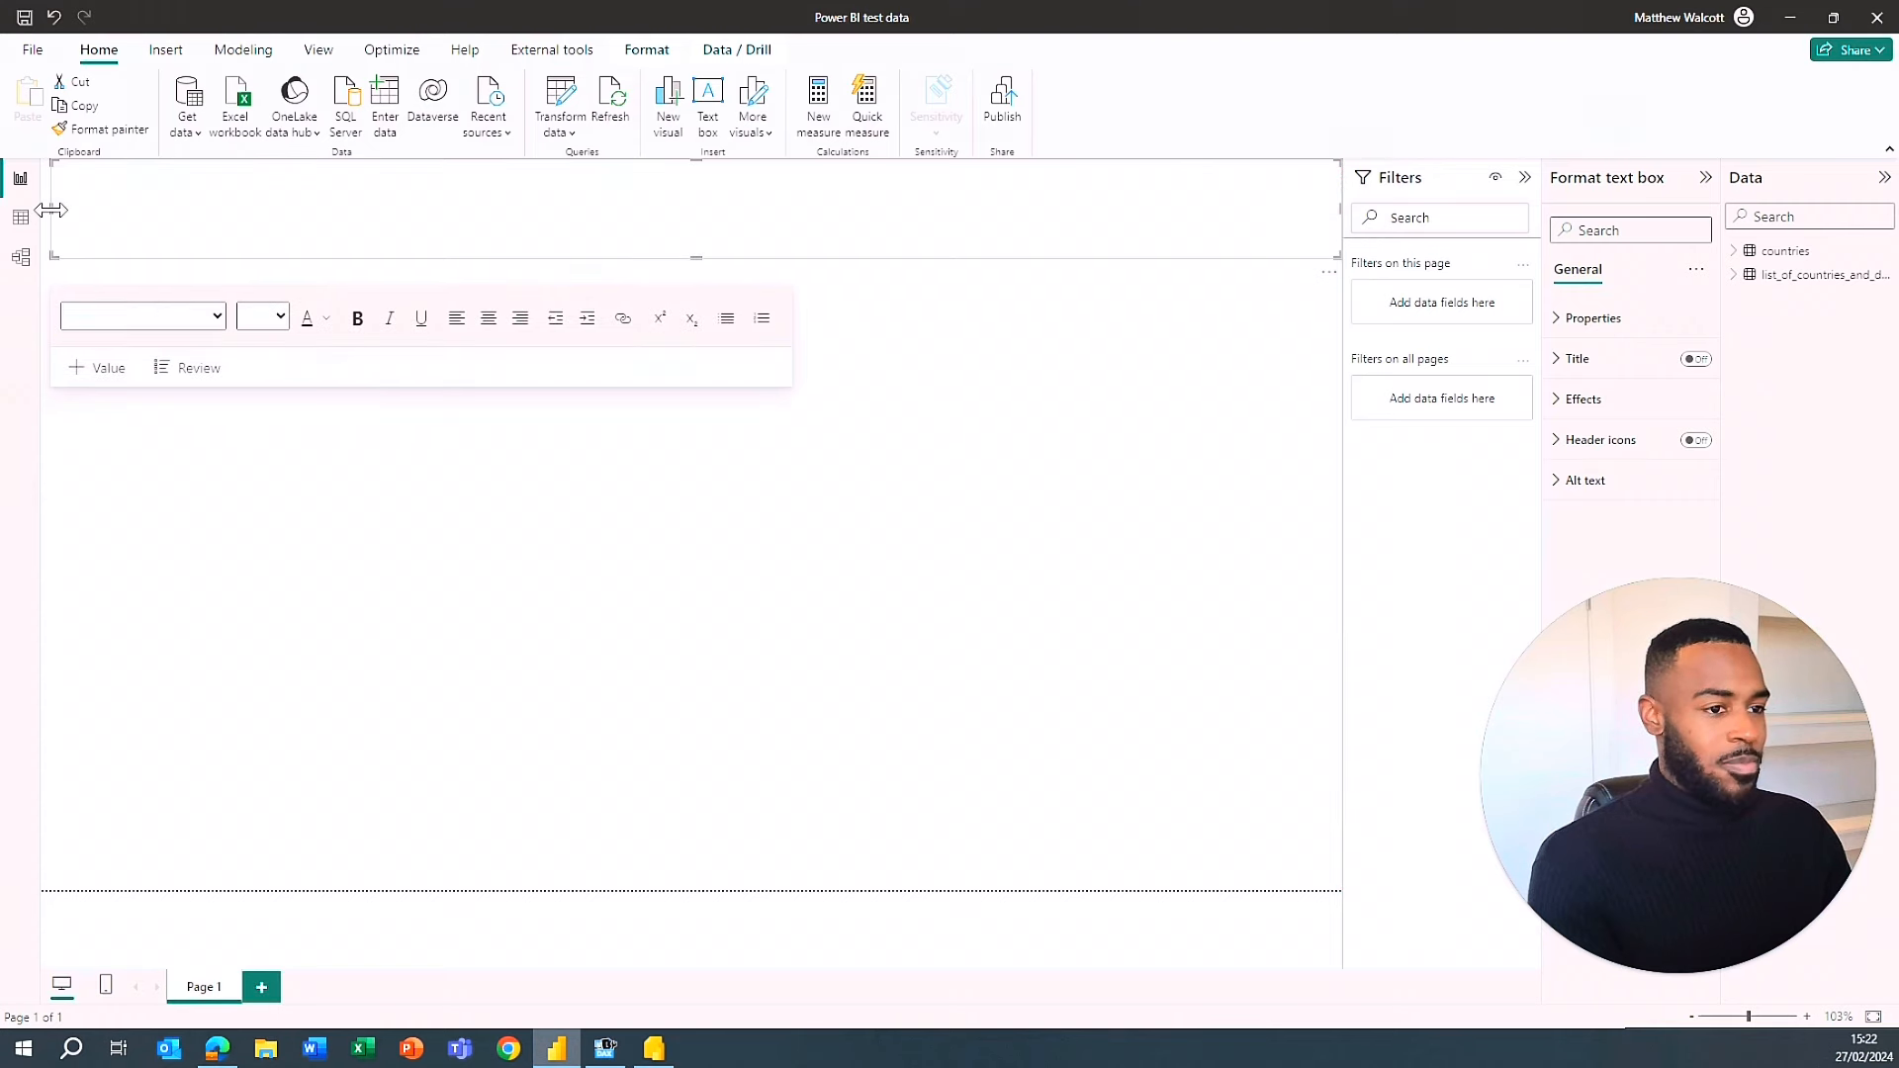
{"action": "left_click_drag", "start_coordinate": [51, 210], "coordinate": [24, 213]}
{"action": "left_click", "coordinate": [448, 219]}
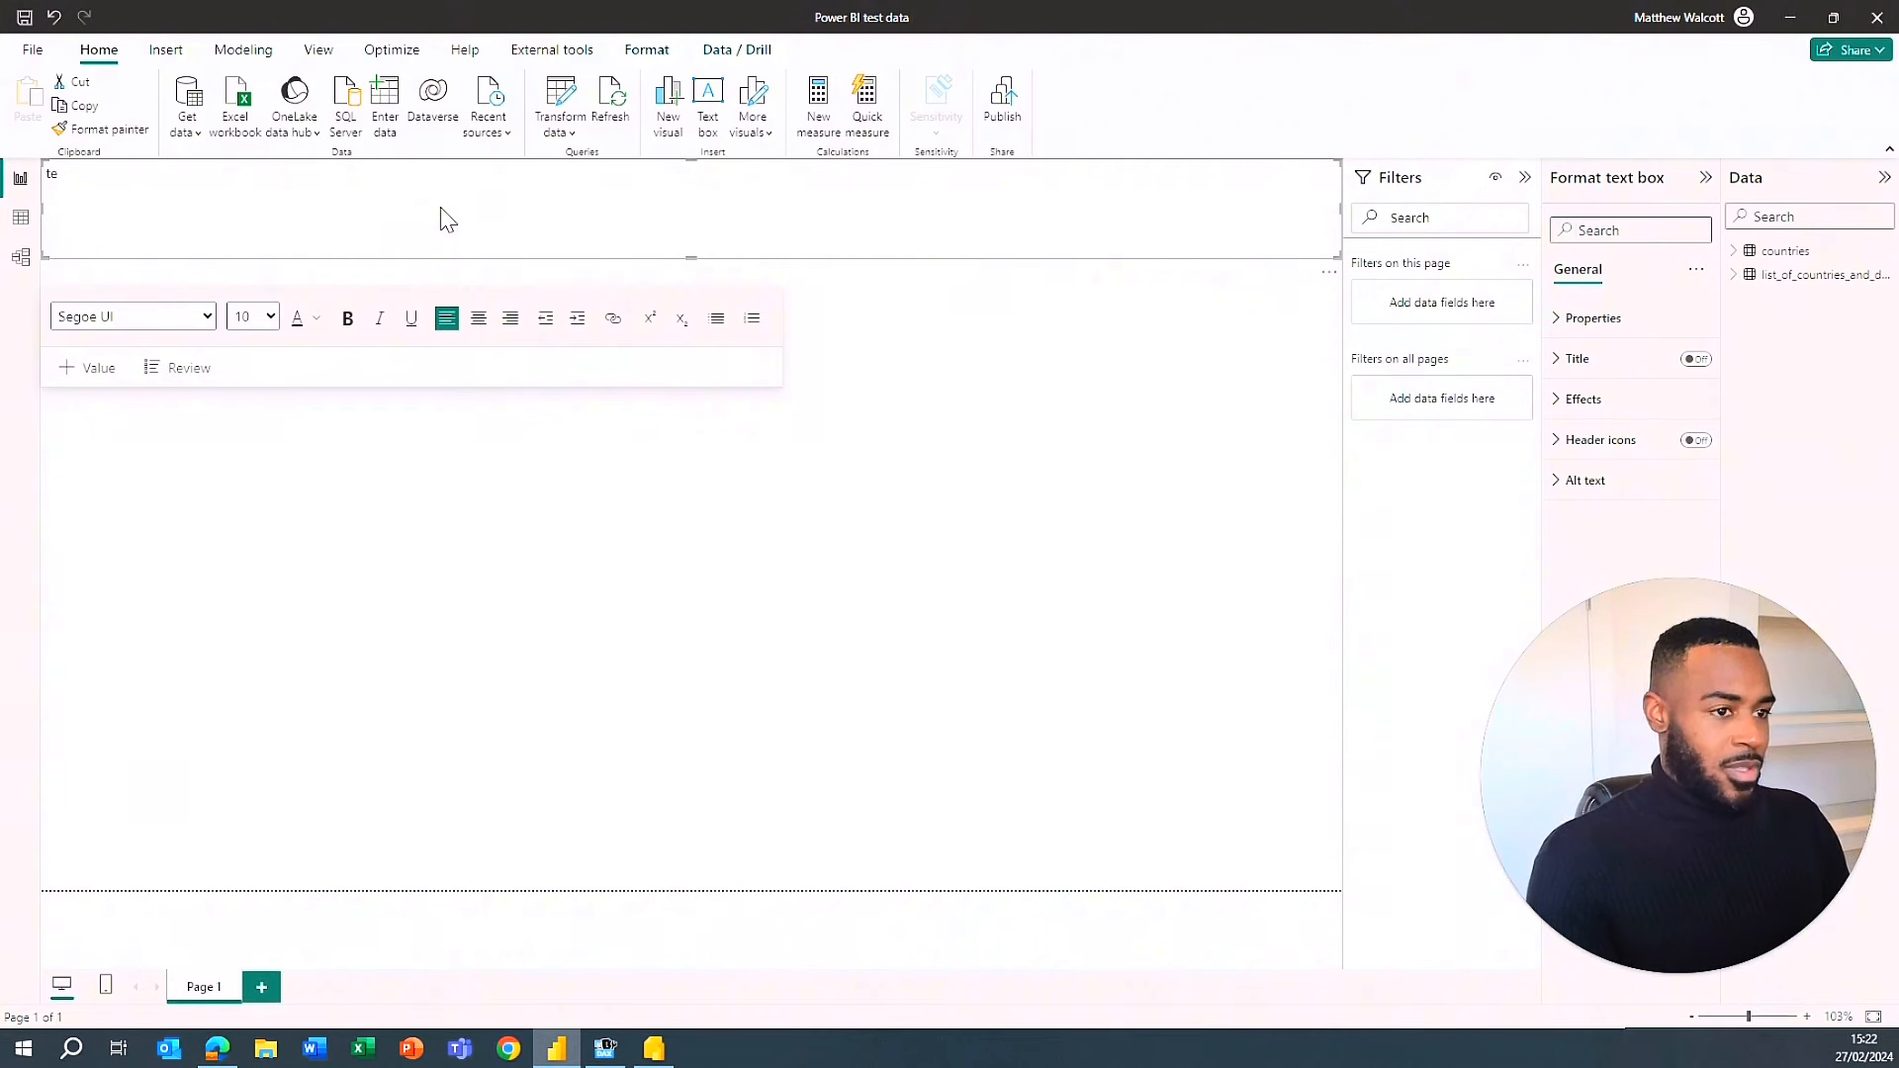
{"action": "type", "text": "TEST REPORT"}
- Centre the TEST REPORT title and format it in Arial Black, size 54, with the coral red theme colour
{"action": "left_click_drag", "start_coordinate": [130, 177], "coordinate": [46, 174]}
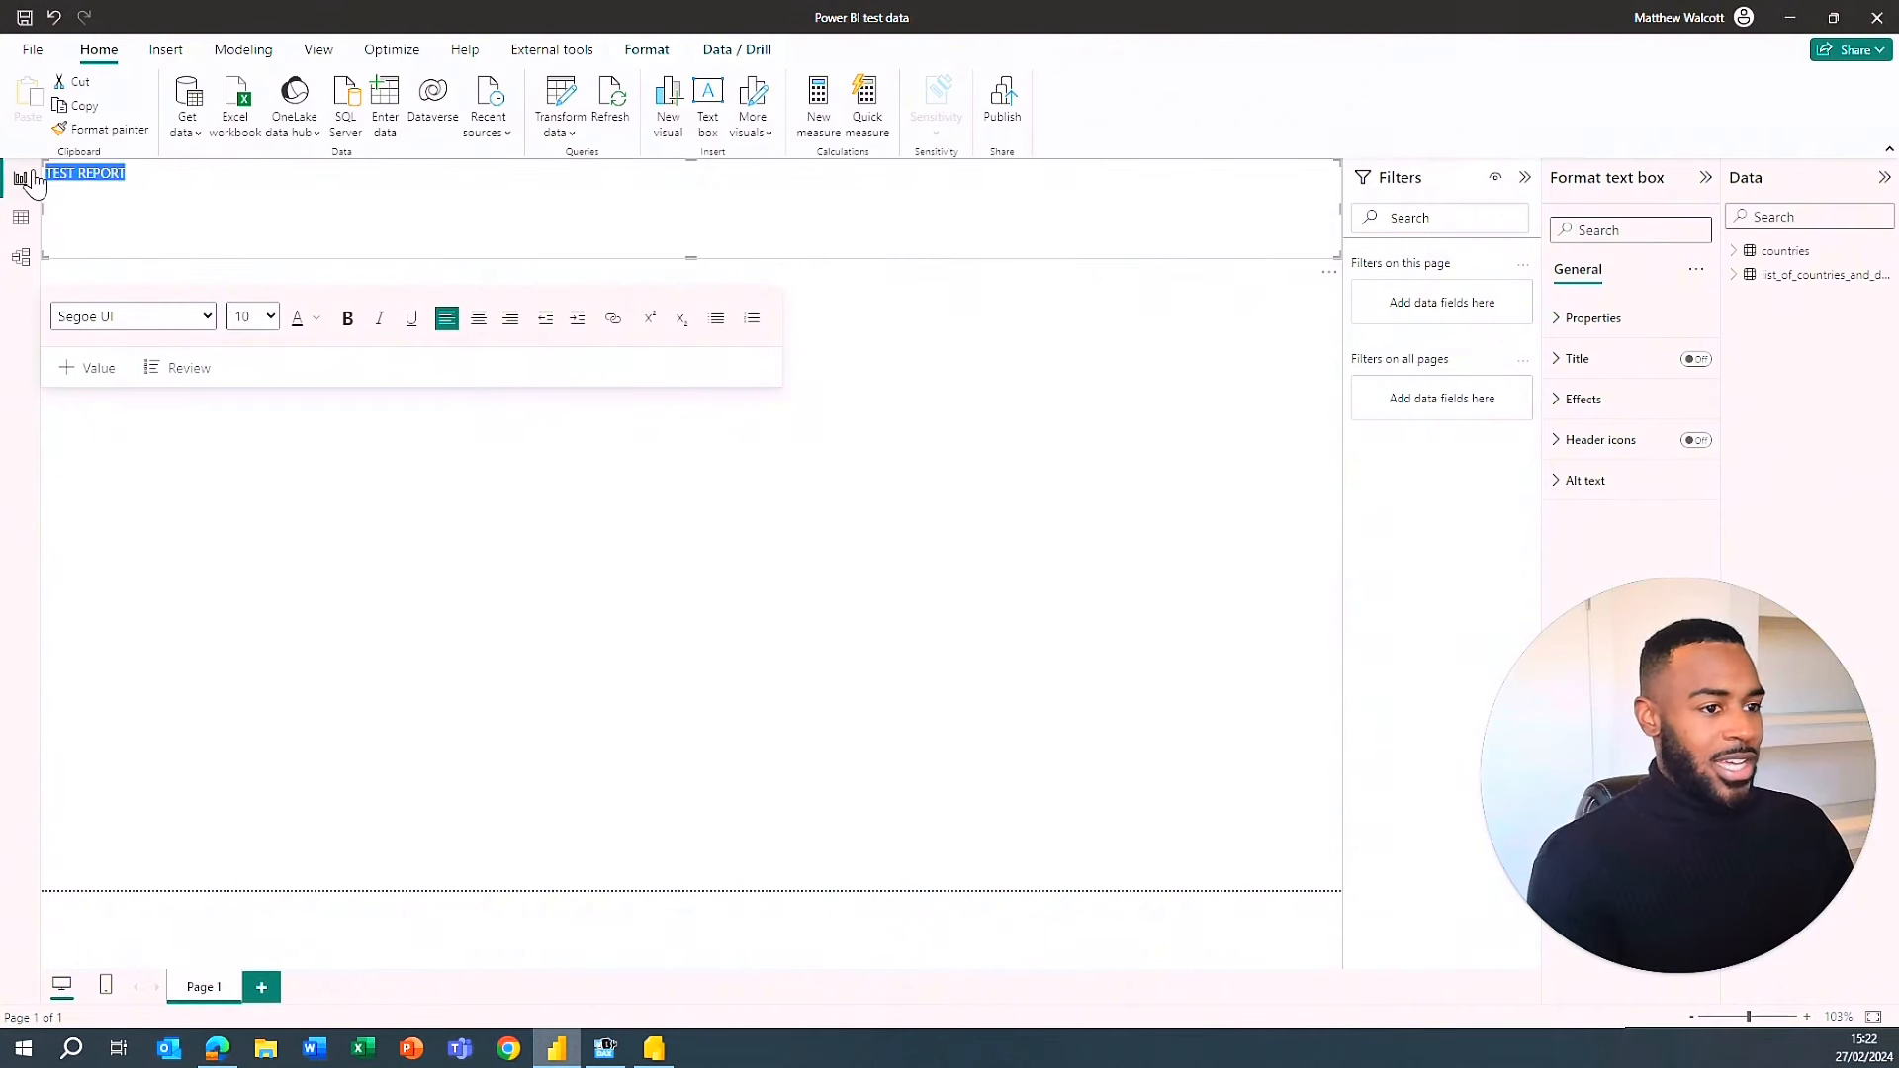
{"action": "left_click", "coordinate": [480, 319]}
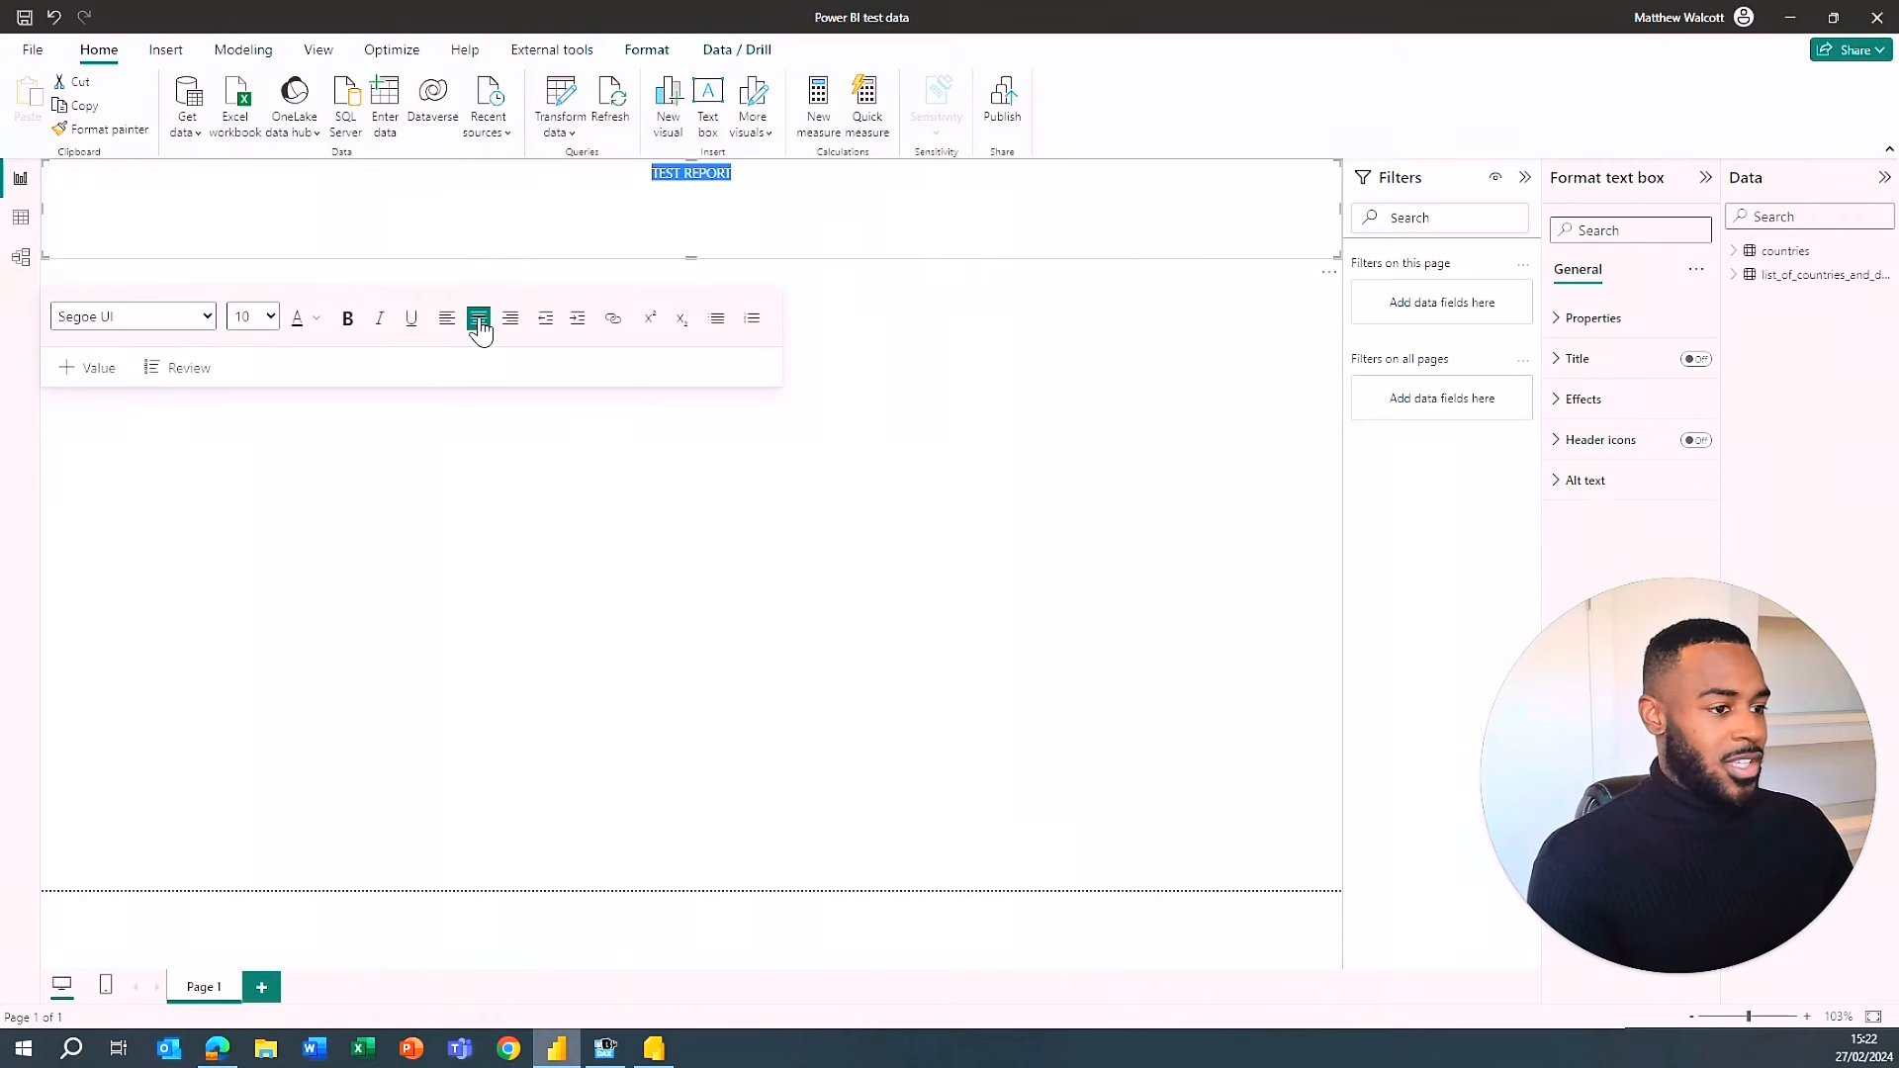
{"action": "left_click", "coordinate": [272, 318]}
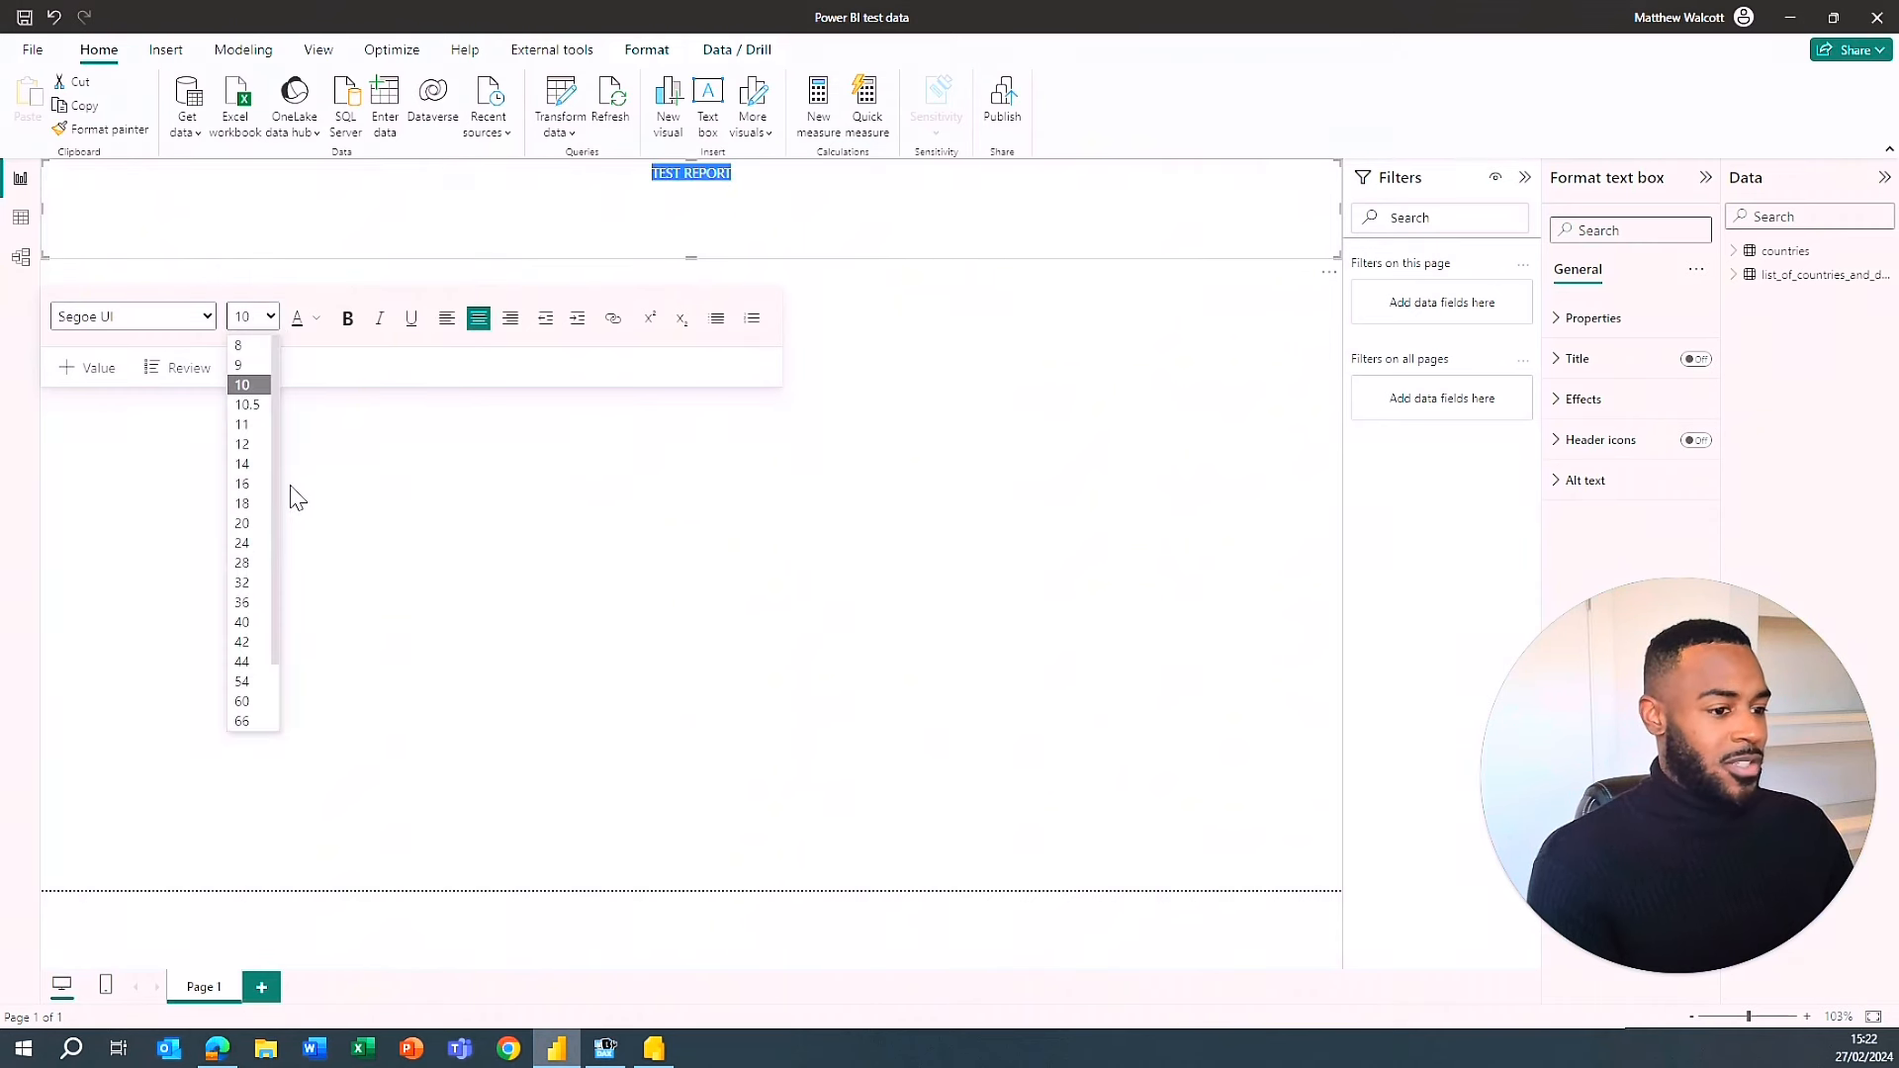
{"action": "left_click", "coordinate": [252, 682]}
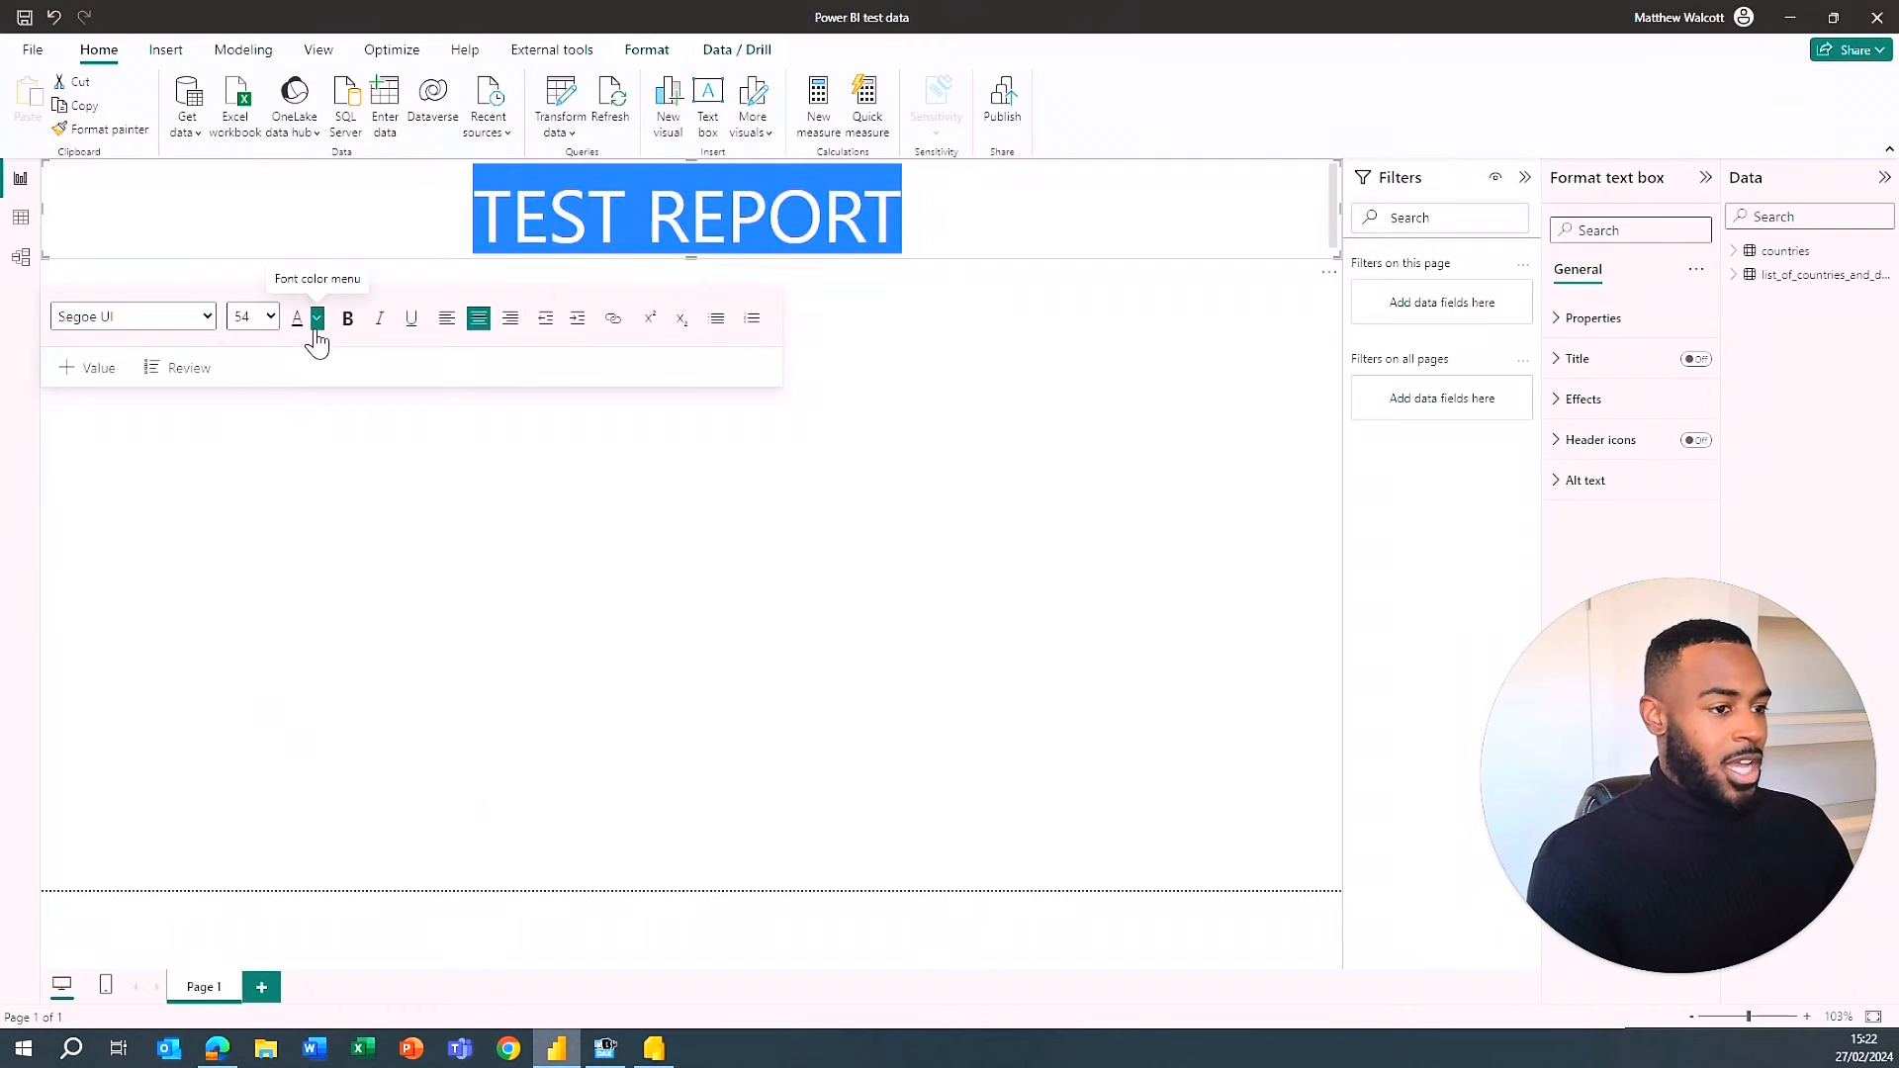
{"action": "left_click", "coordinate": [203, 317]}
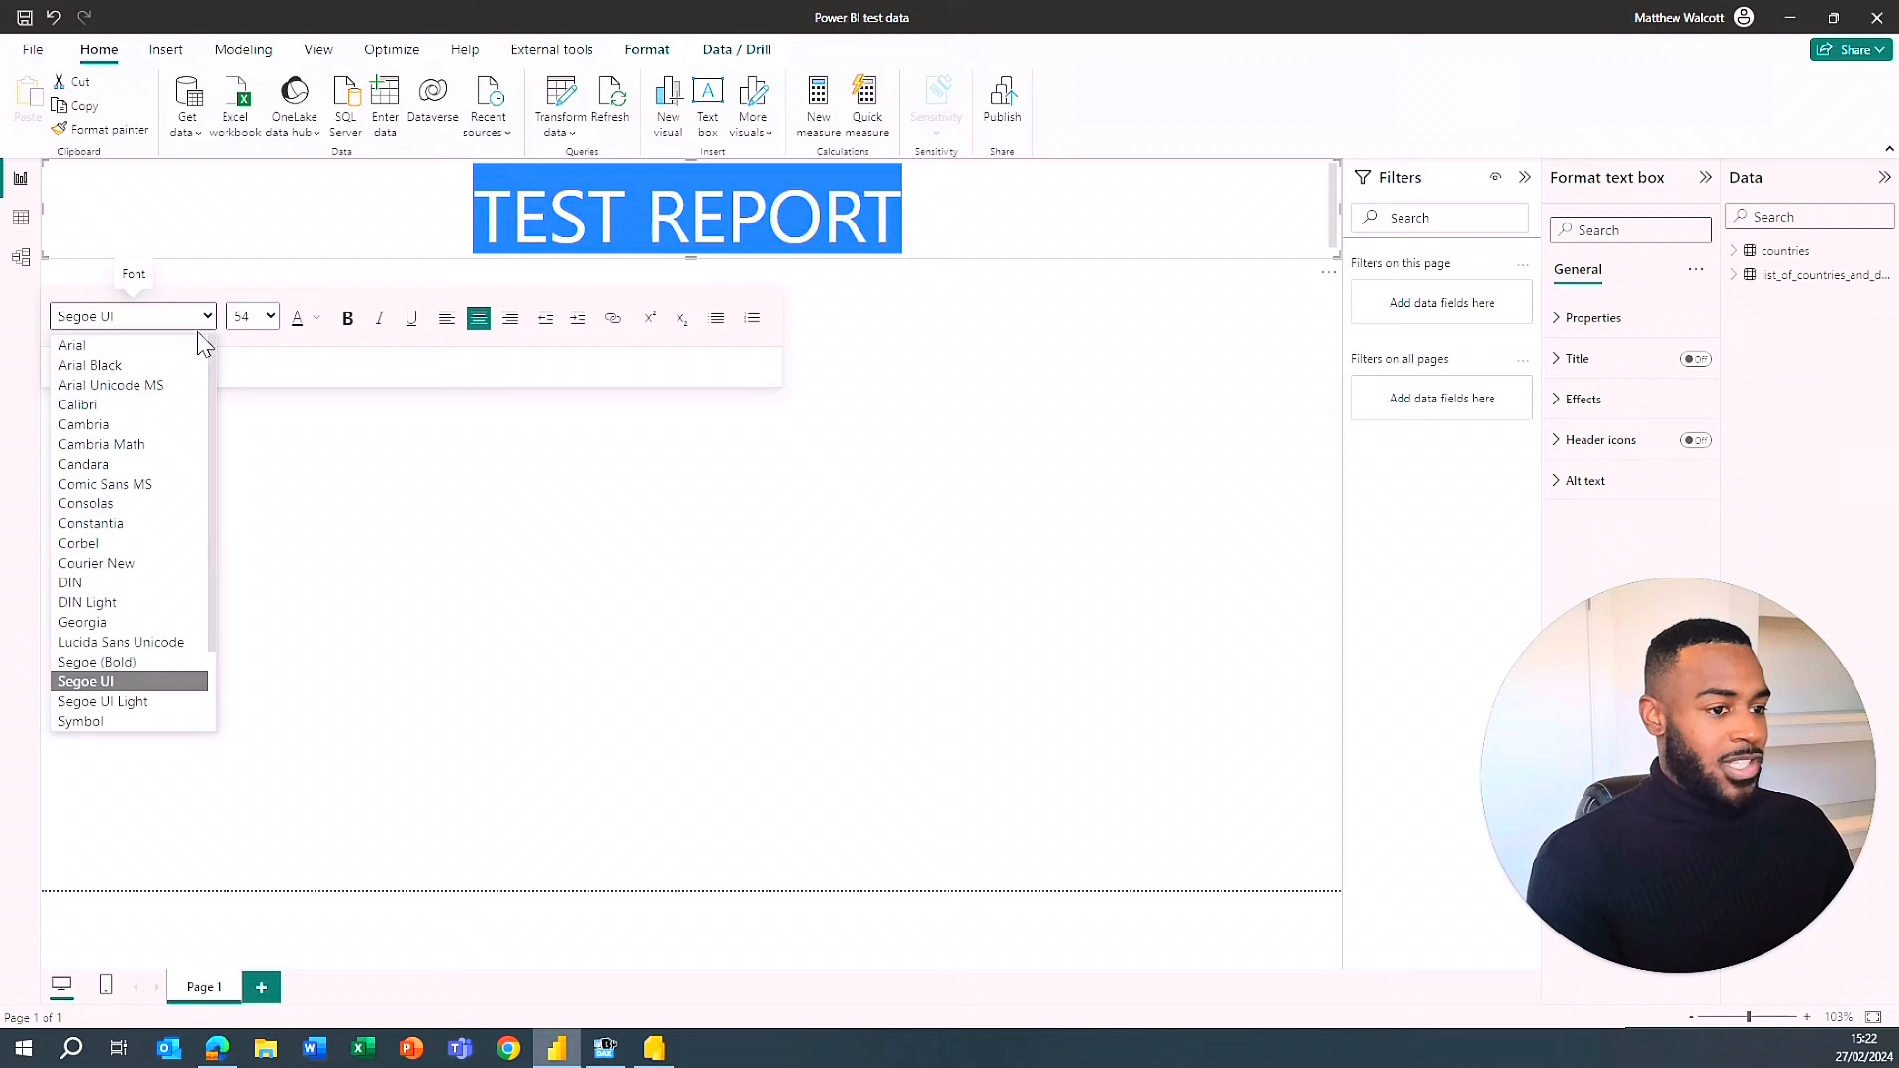
{"action": "left_click", "coordinate": [137, 365]}
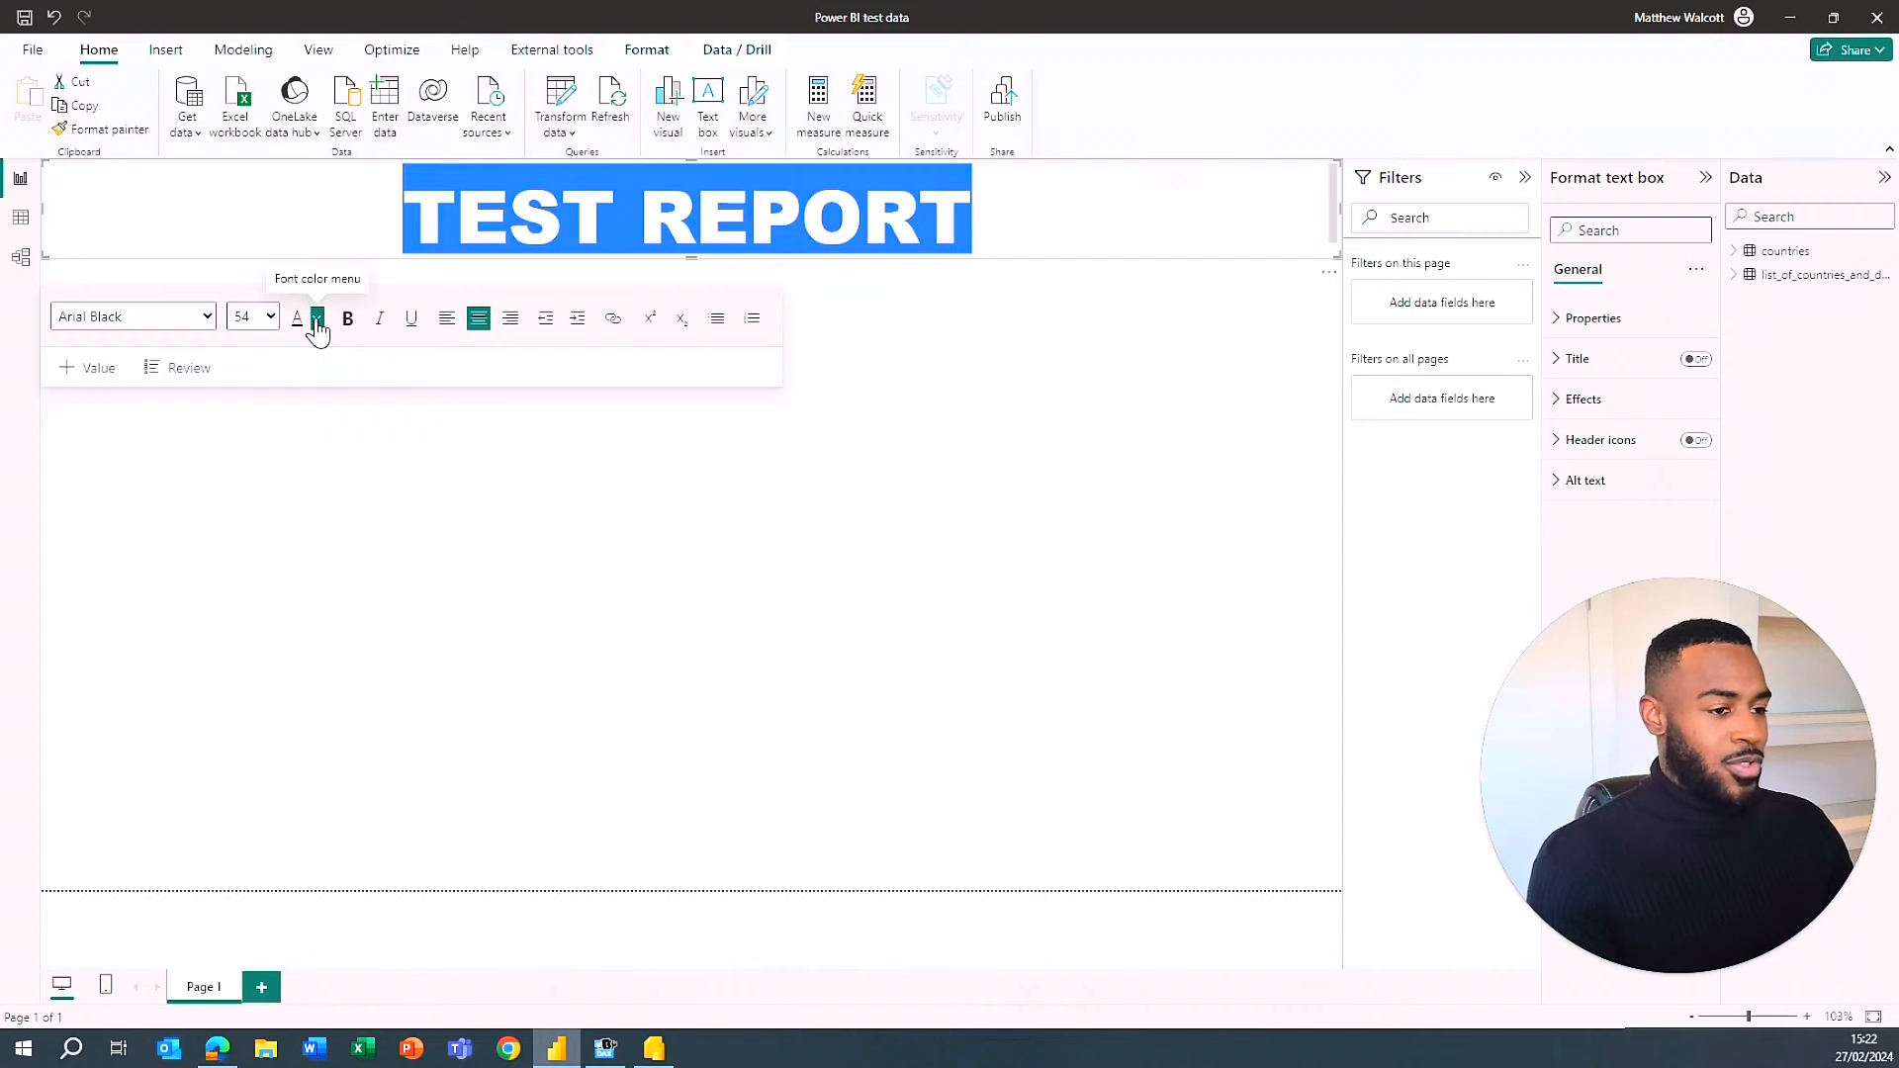
{"action": "left_click", "coordinate": [317, 329]}
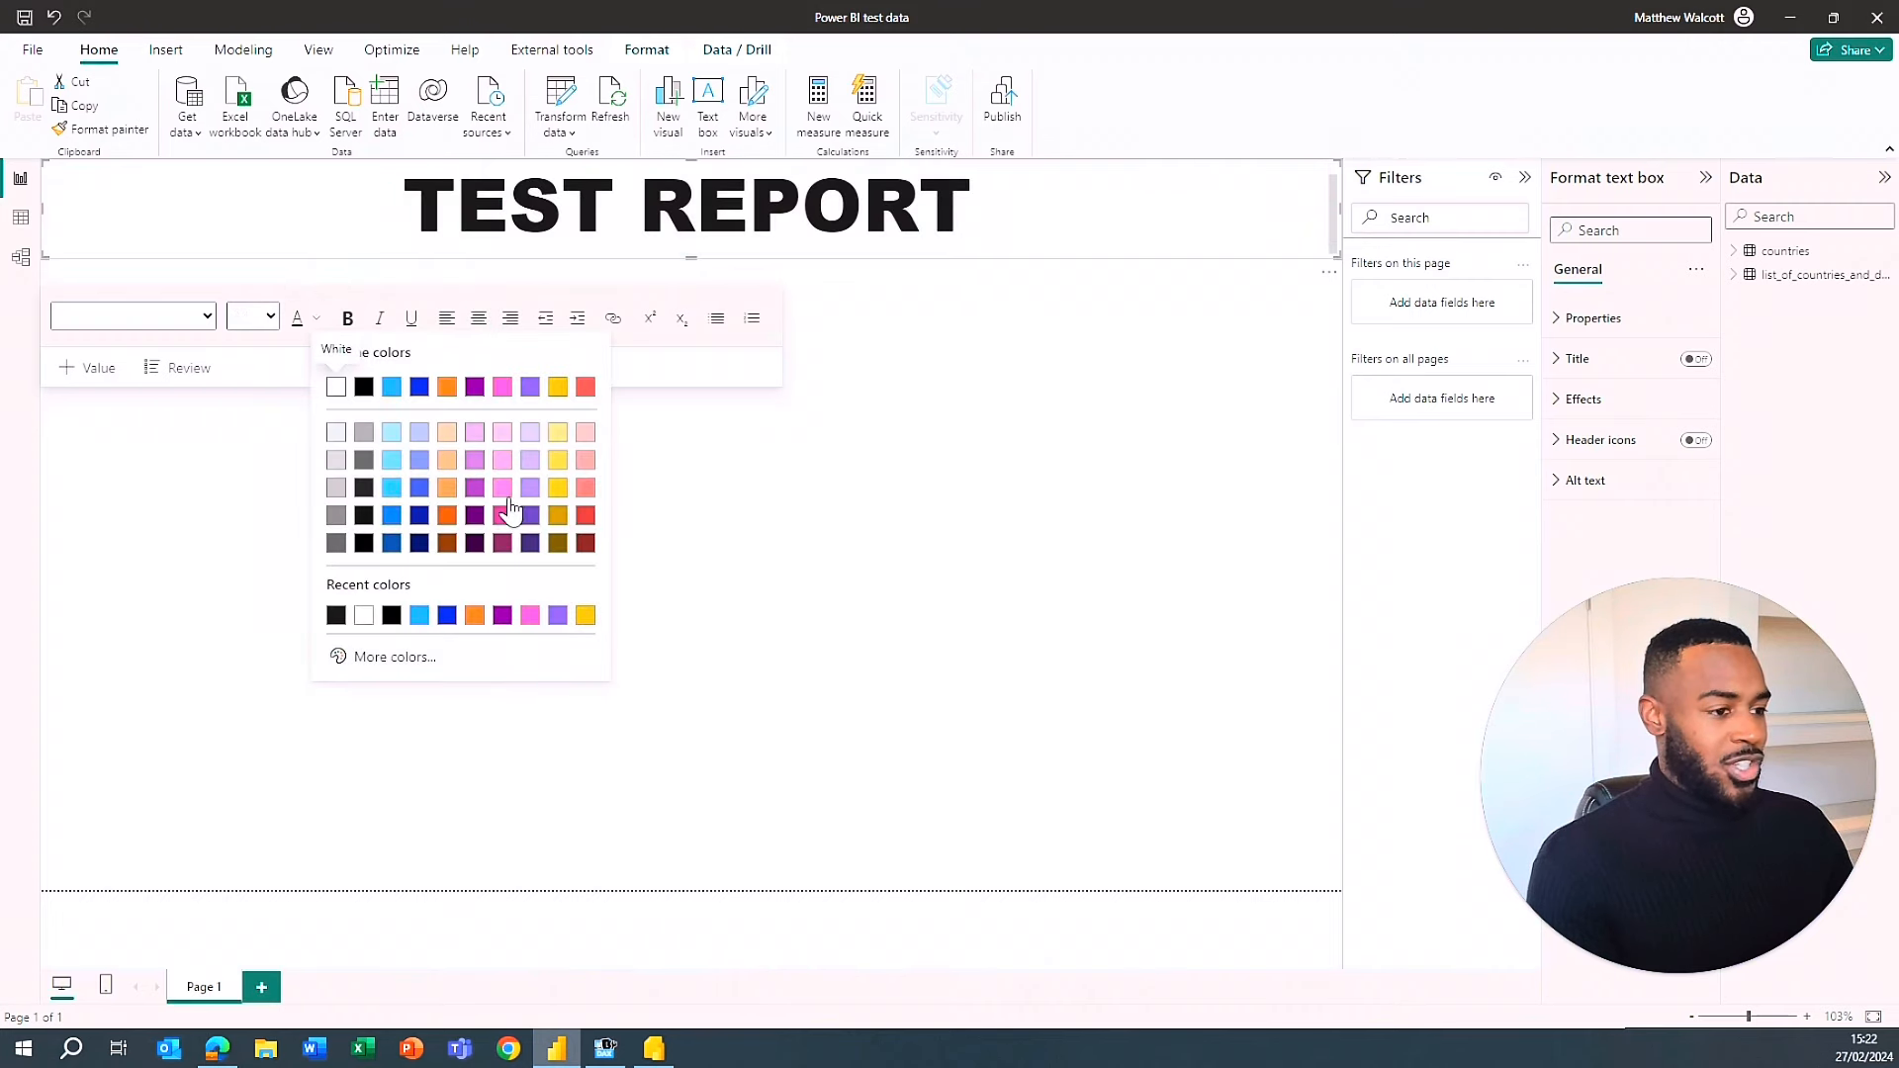
{"action": "left_click", "coordinate": [585, 387]}
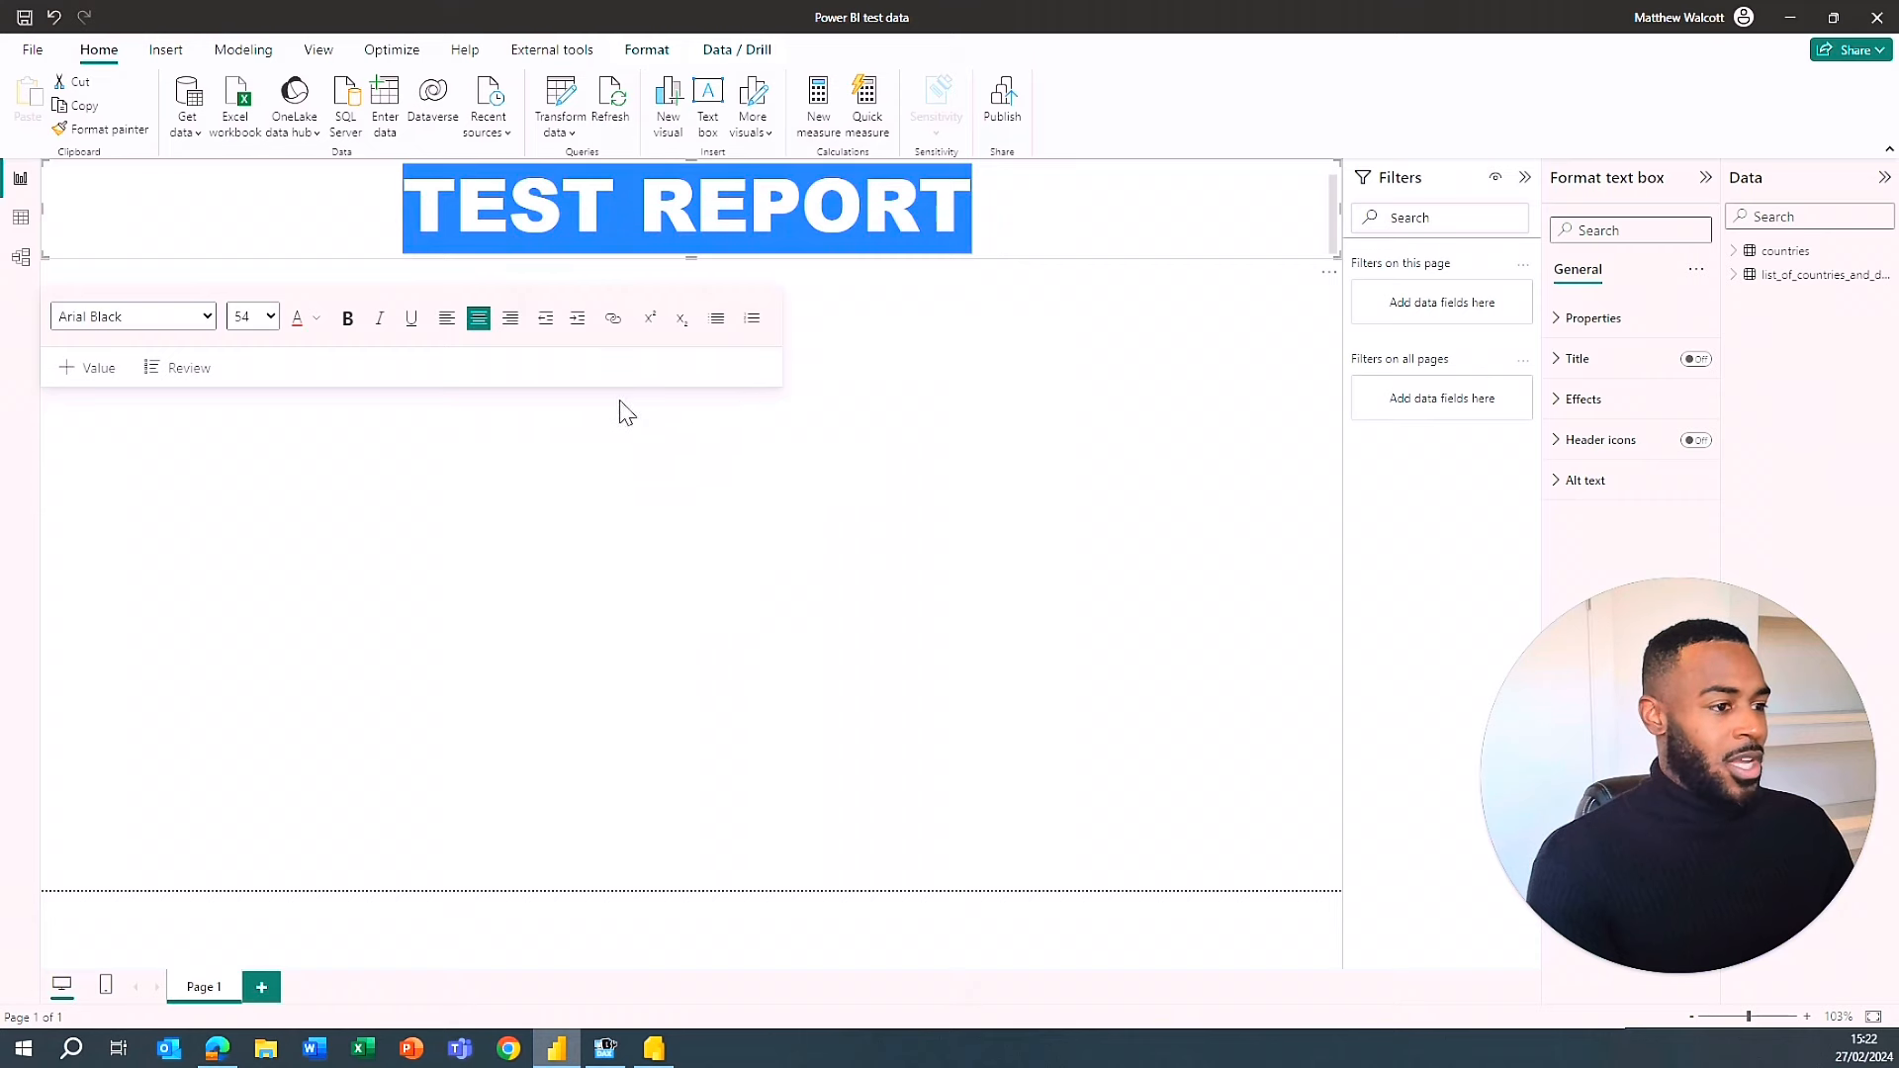
{"action": "left_click", "coordinate": [727, 457]}
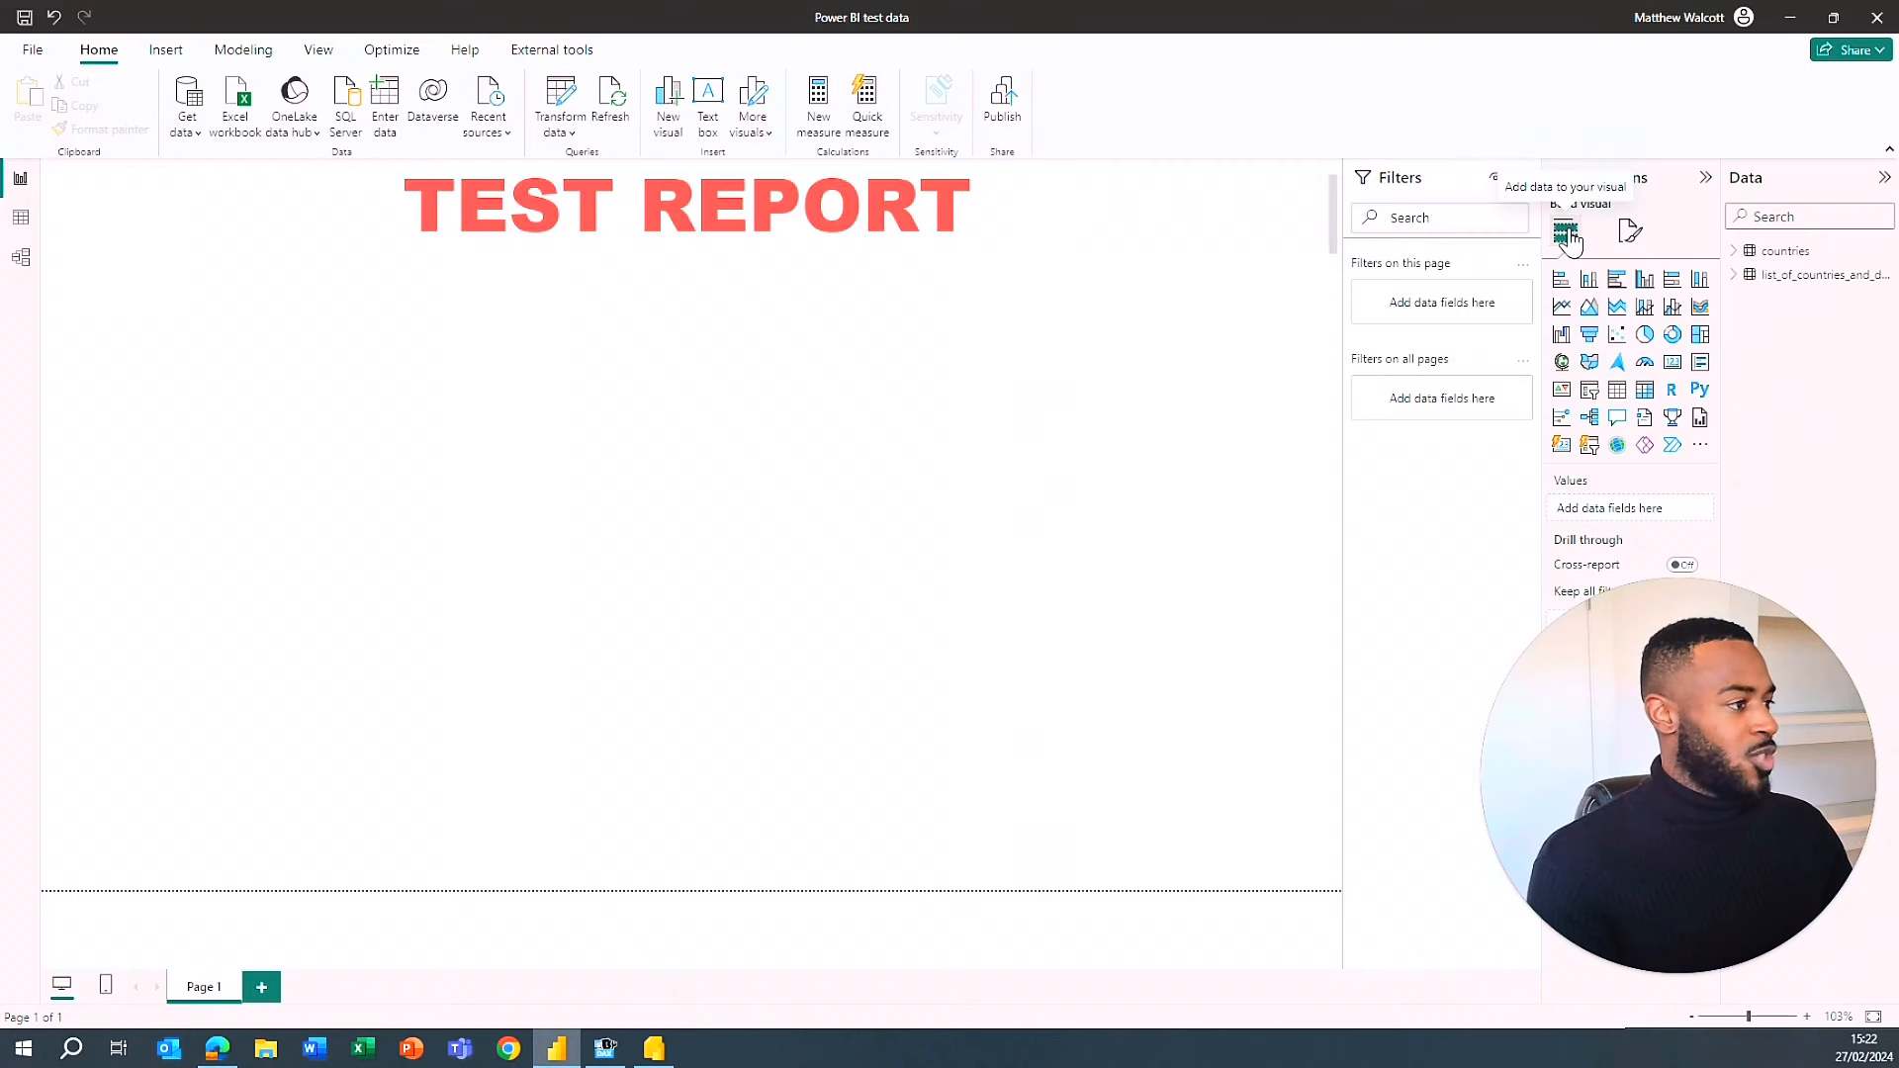
- Look at the report page's formatting options and return to the visual building options
{"action": "left_click", "coordinate": [1630, 235]}
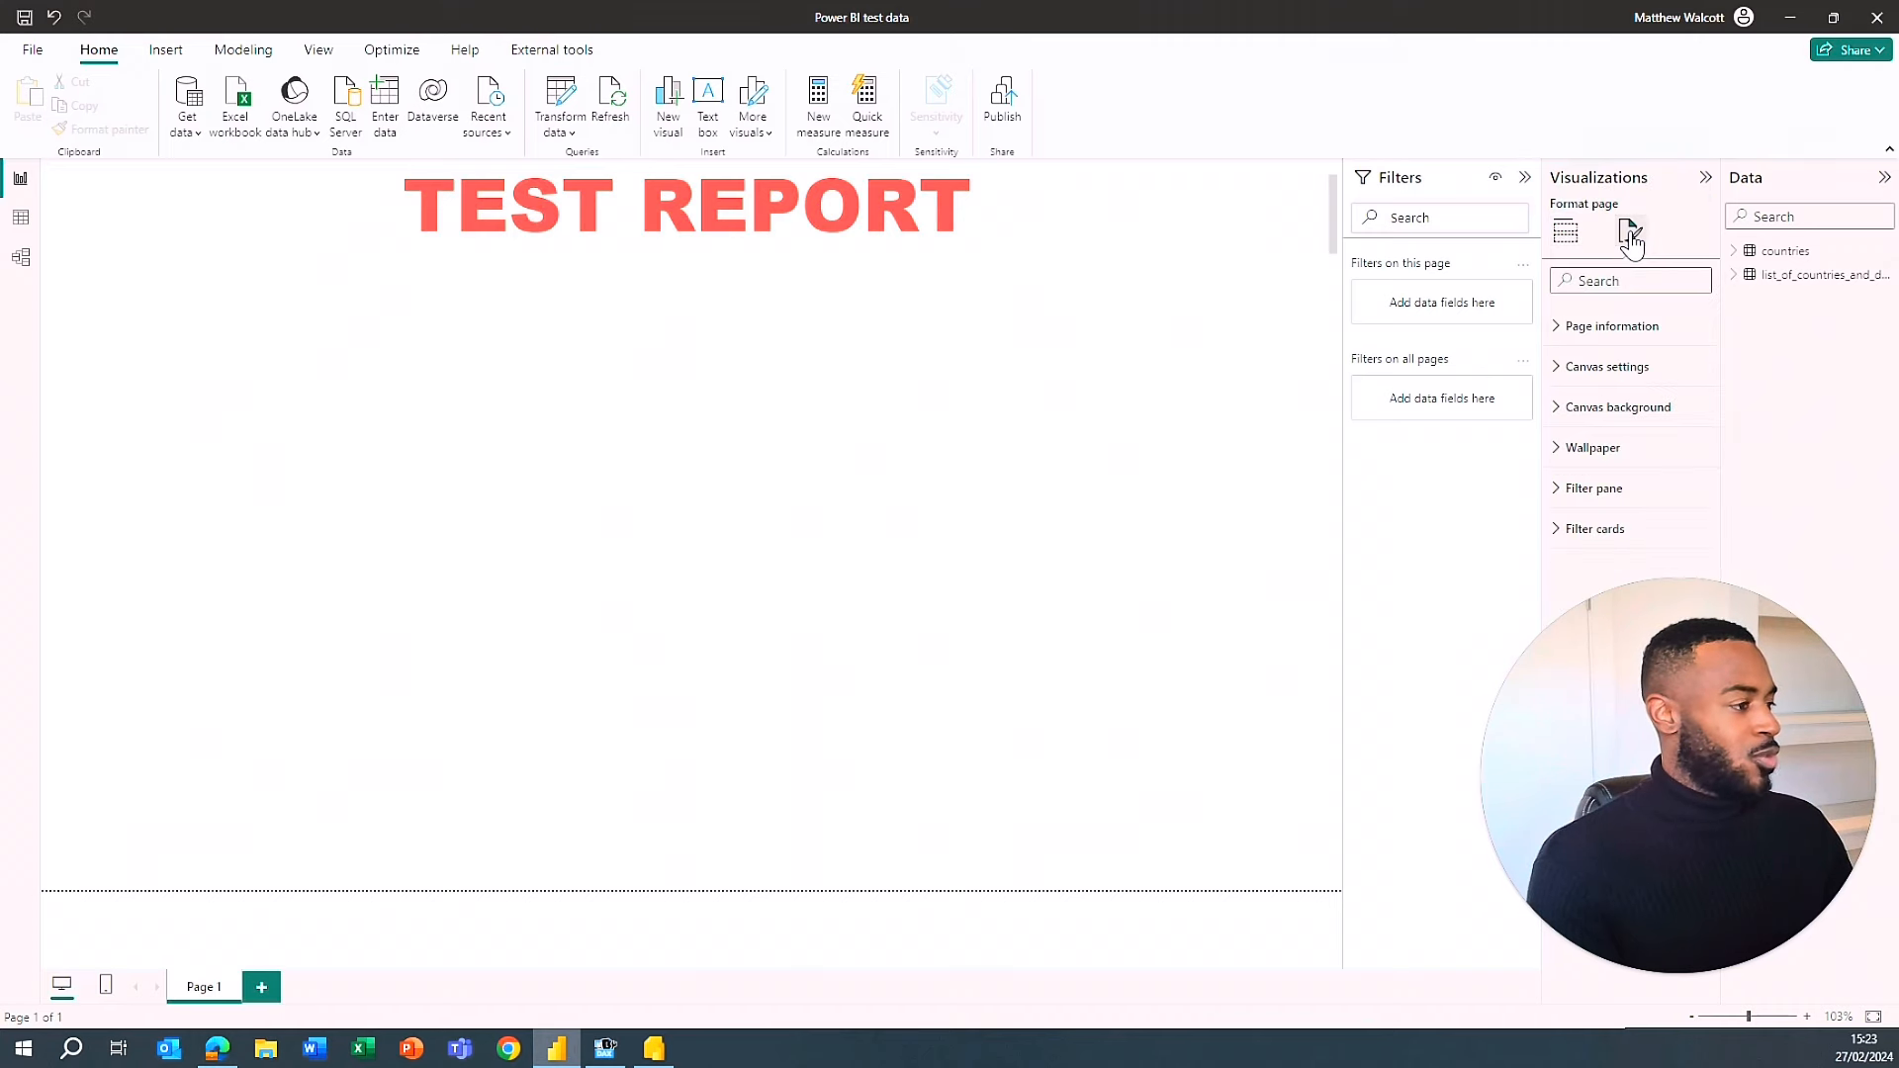
{"action": "left_click", "coordinate": [1568, 237]}
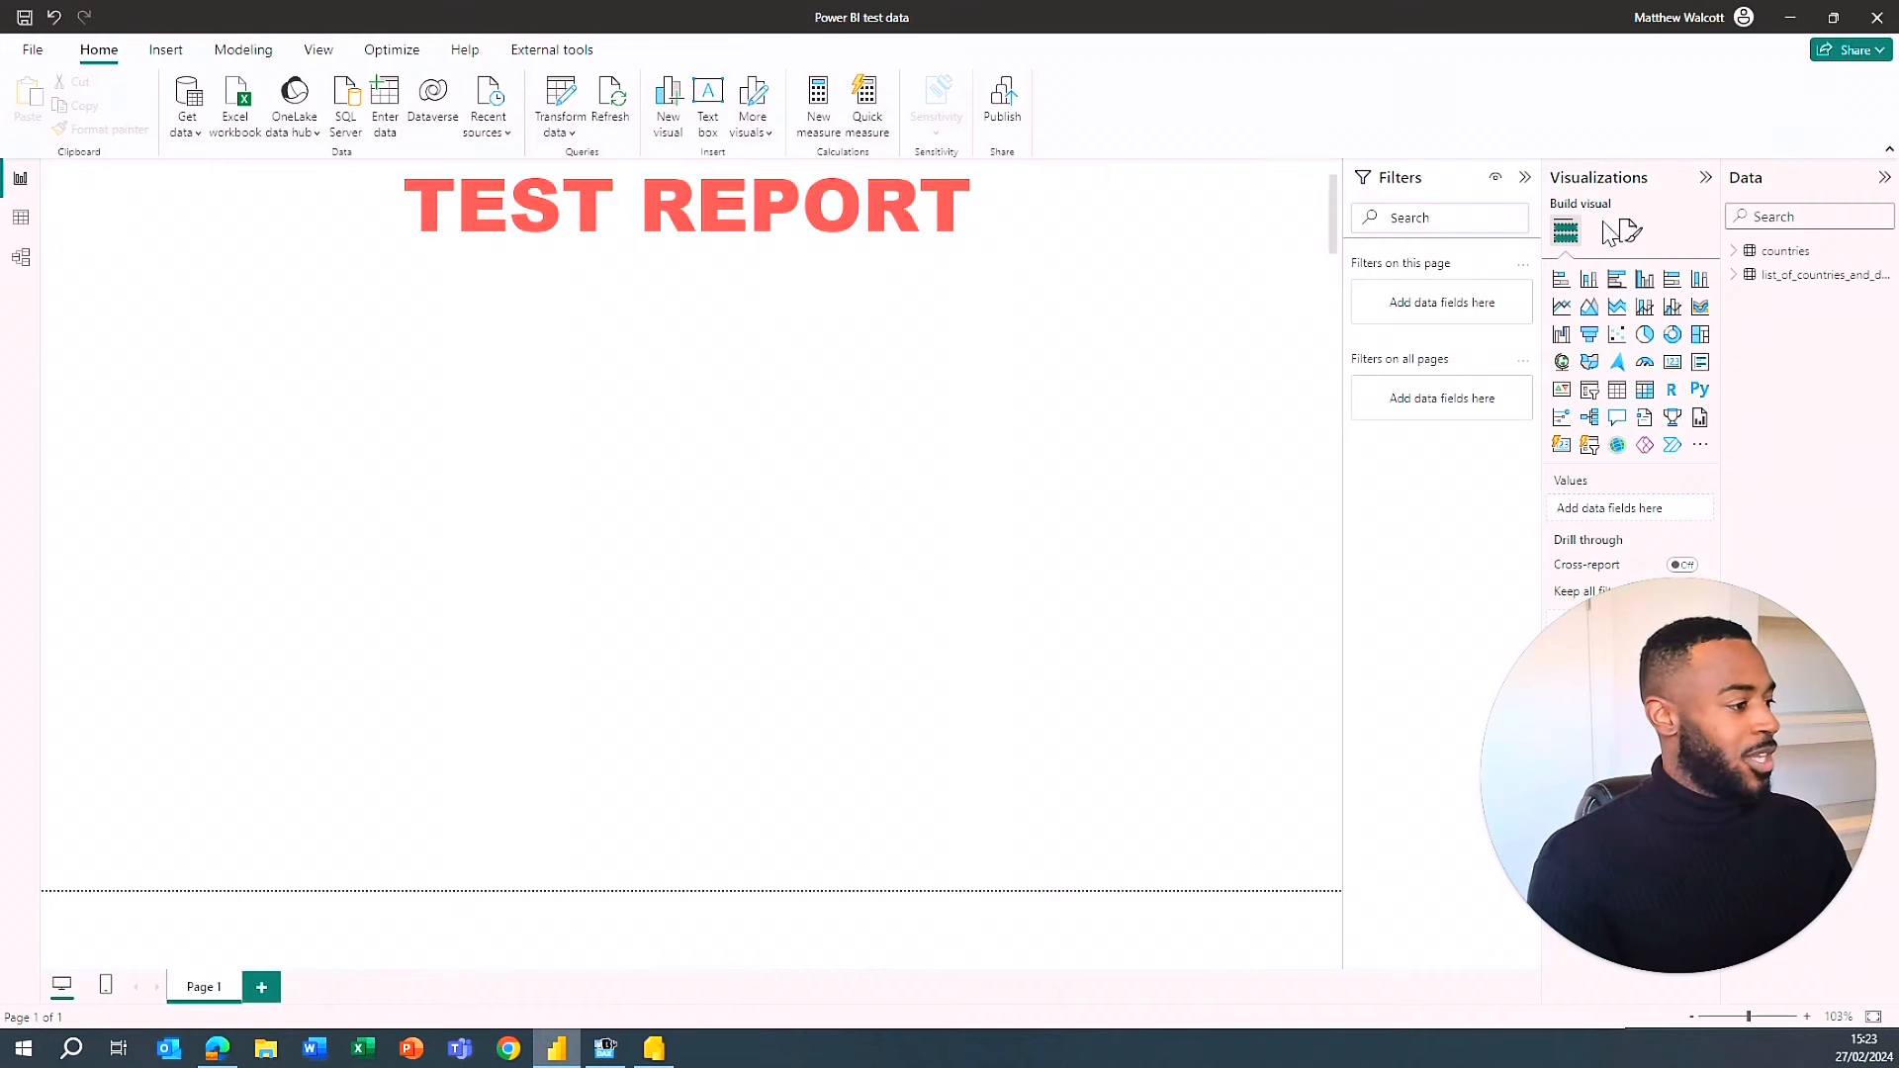
- Insert a table visual containing the Country or dependency, Population, Country code and Description fields from the list of countries table
{"action": "left_click", "coordinate": [1618, 390]}
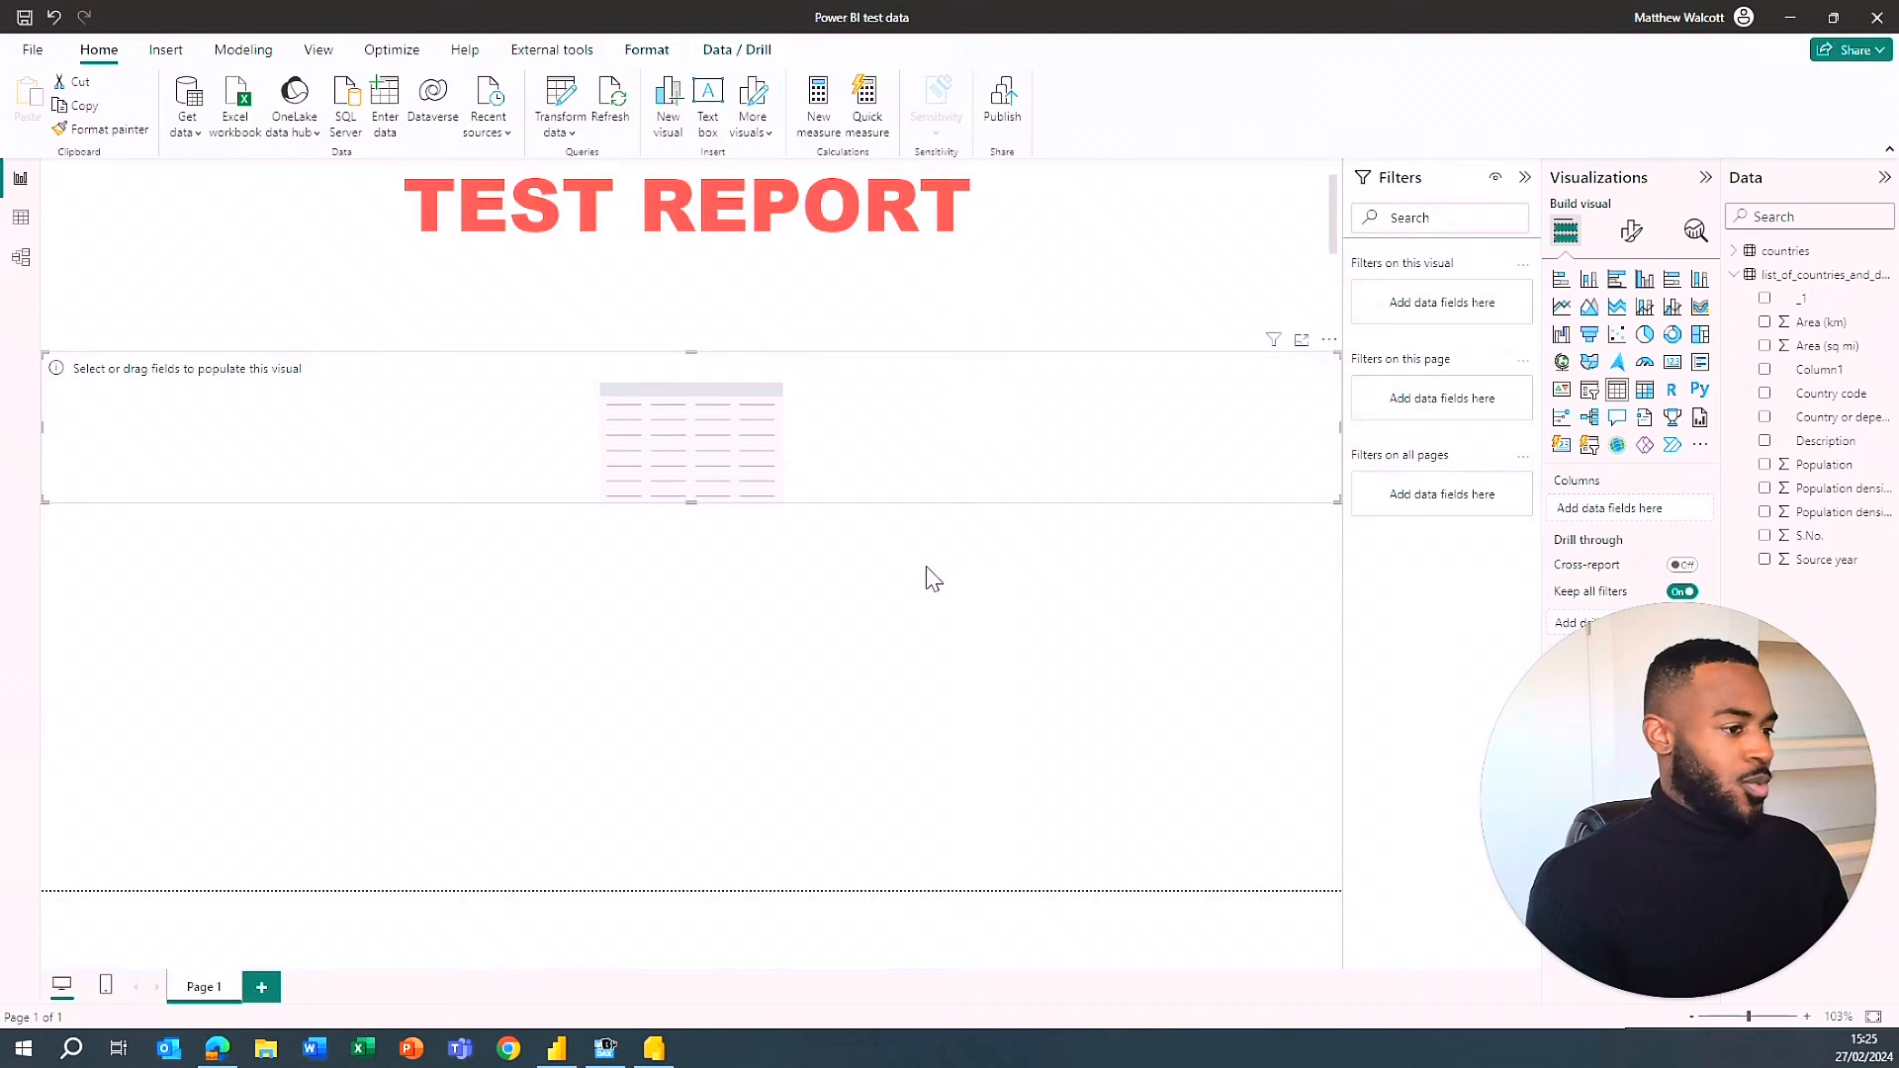
{"action": "left_click", "coordinate": [926, 567]}
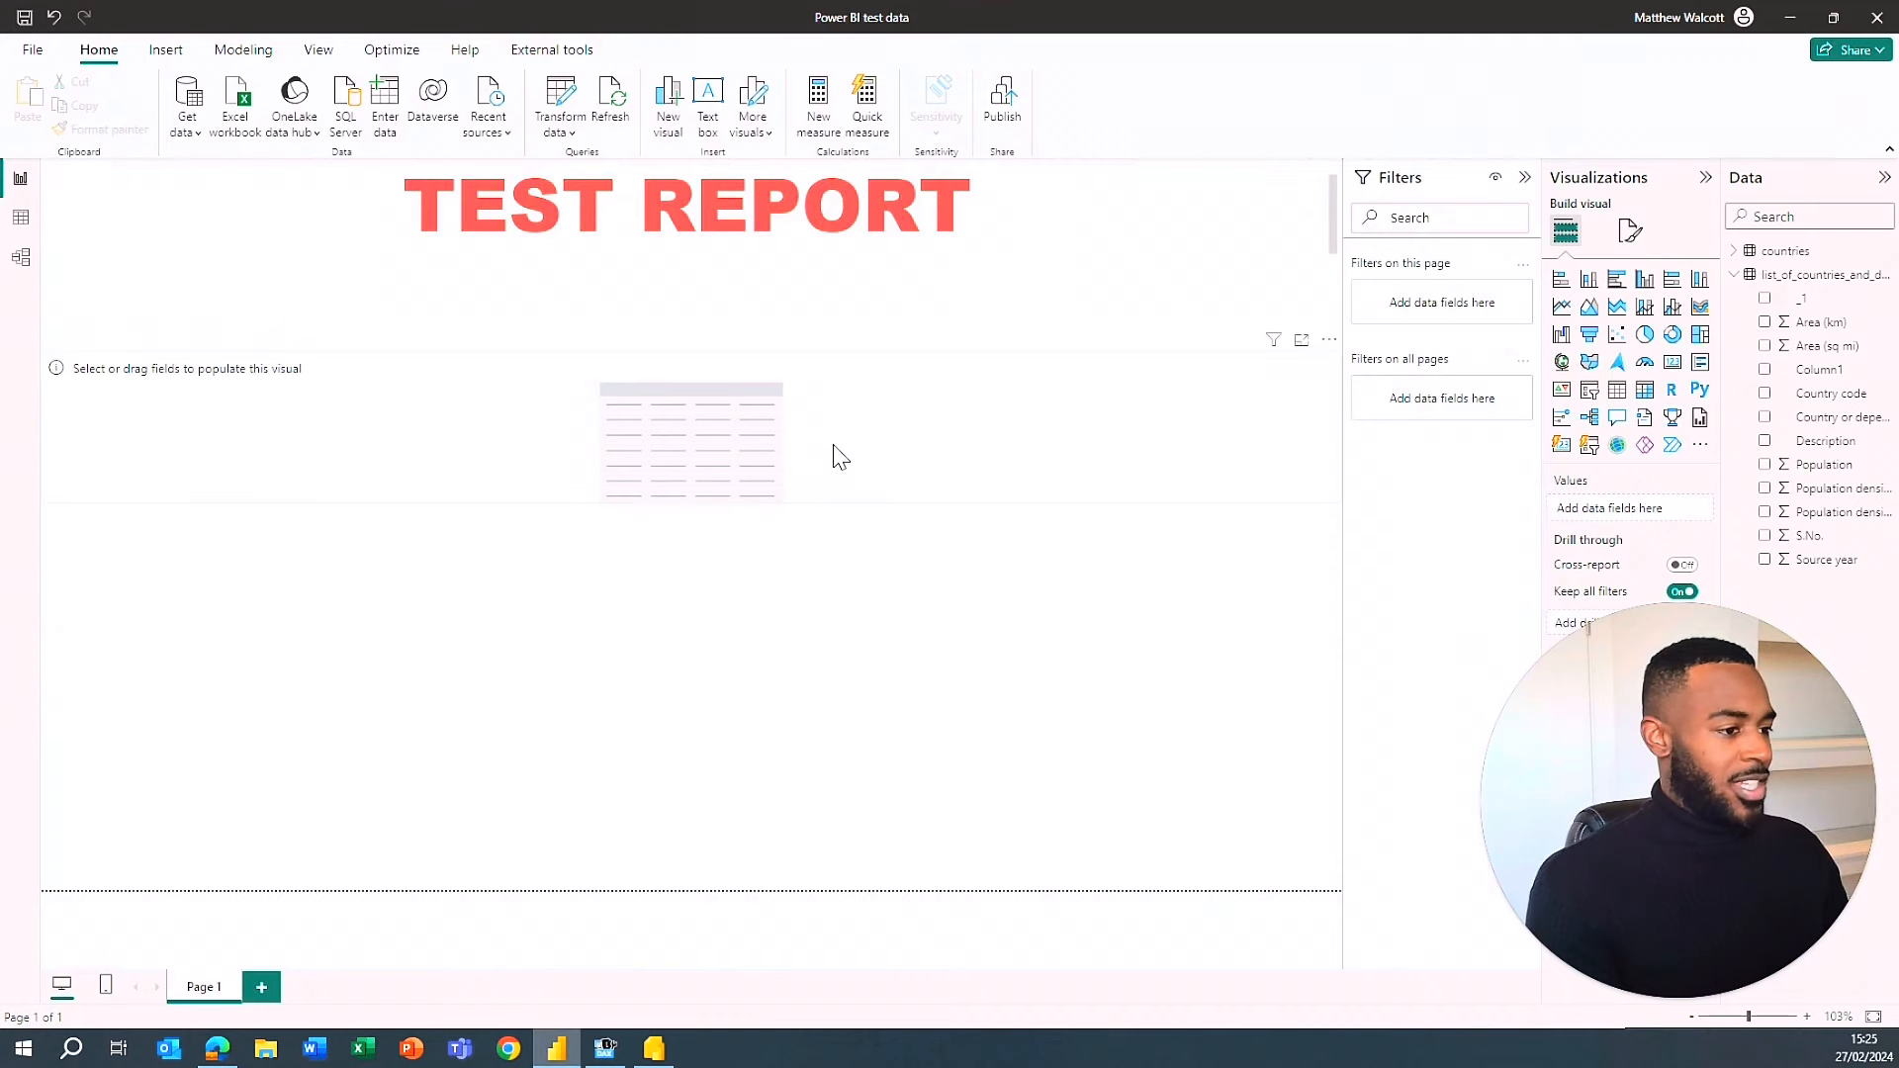
{"action": "left_click", "coordinate": [840, 448]}
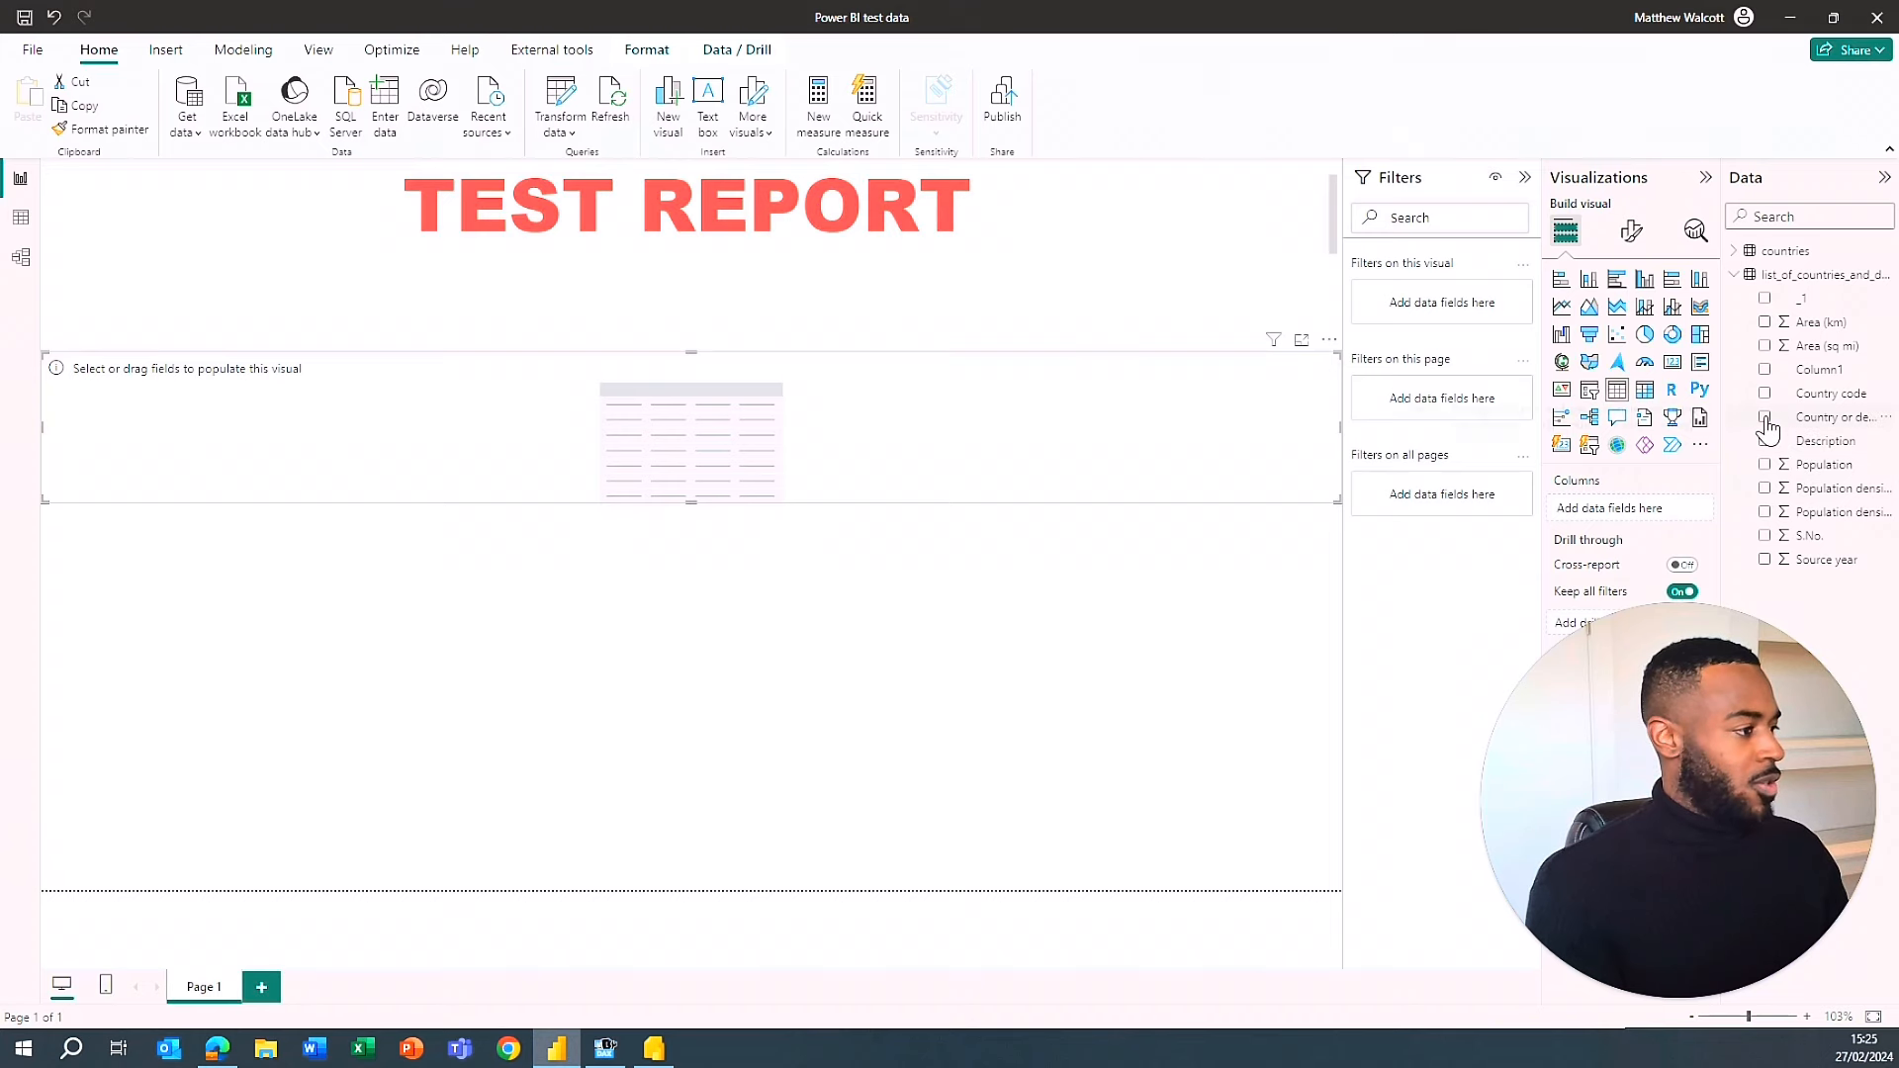
{"action": "left_click", "coordinate": [1764, 417]}
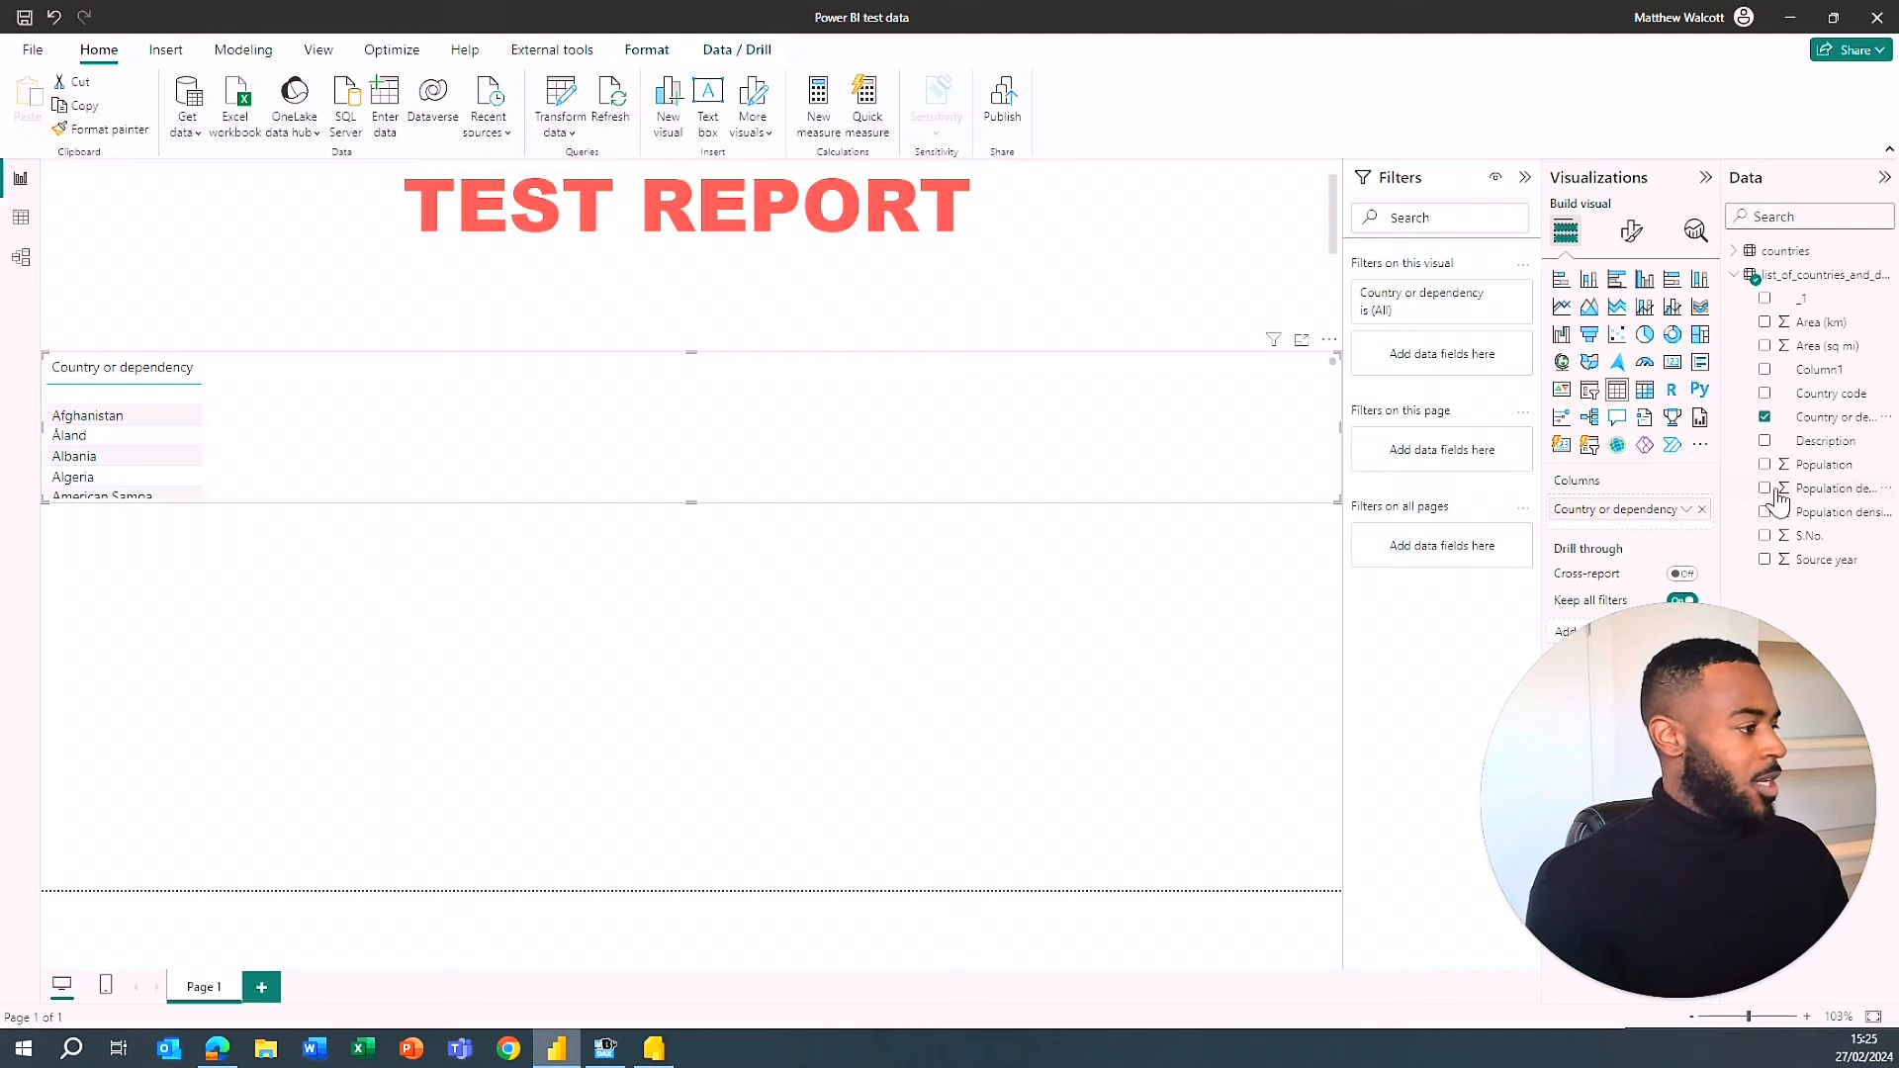
{"action": "left_click", "coordinate": [1765, 465]}
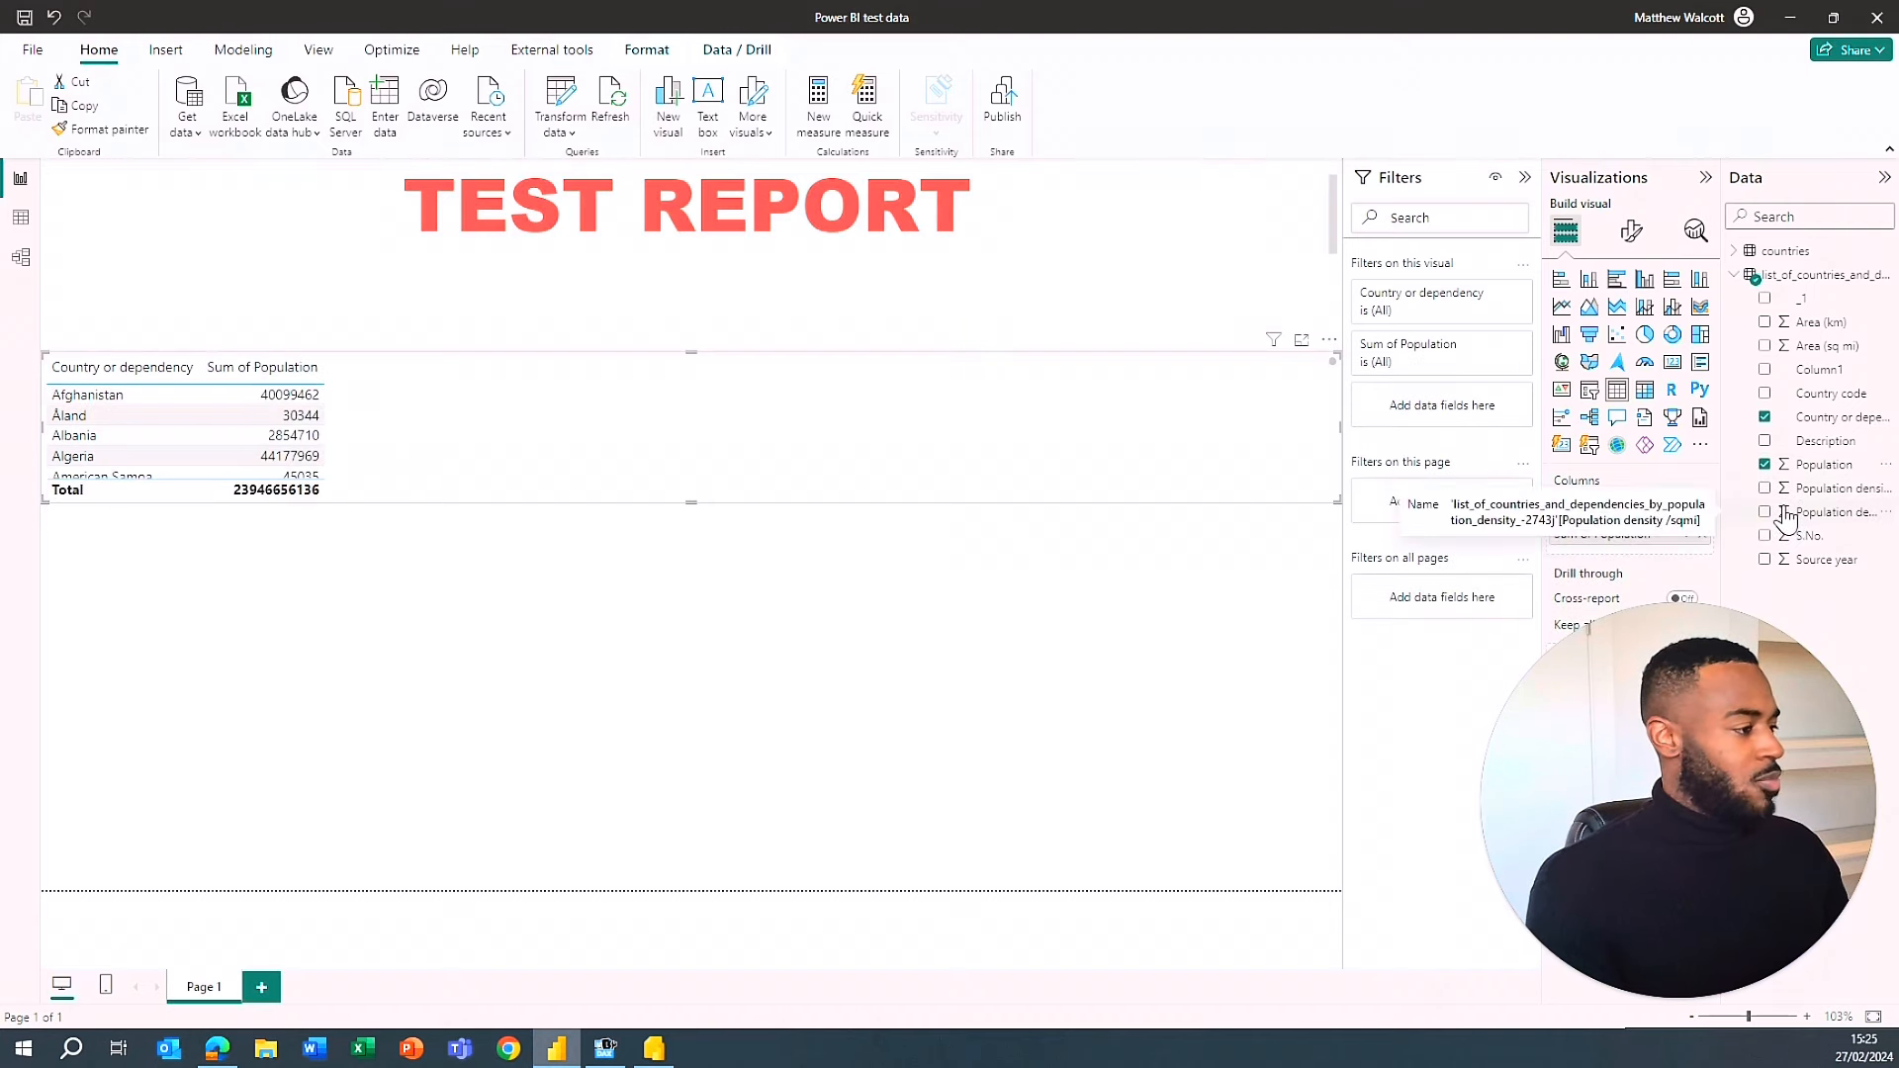
{"action": "left_click_drag", "start_coordinate": [1828, 394], "coordinate": [1649, 552]}
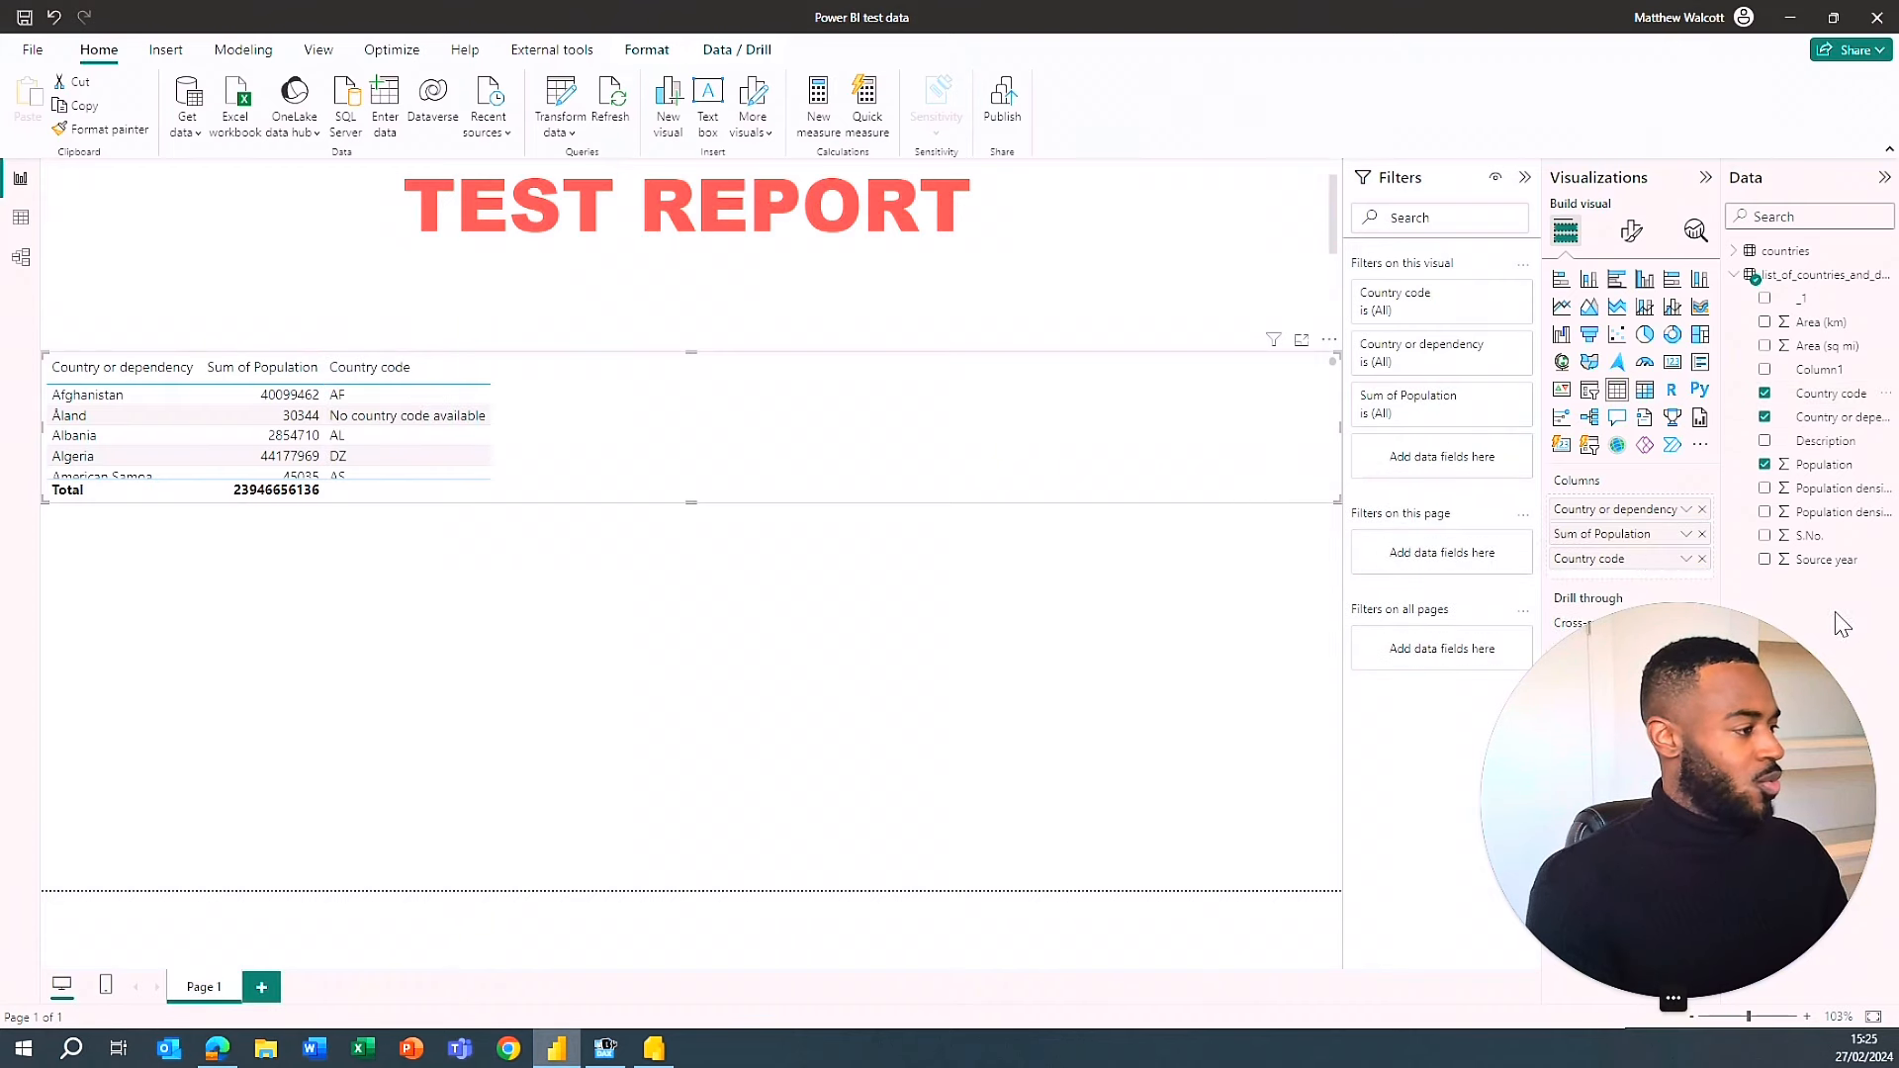
{"action": "left_click_drag", "start_coordinate": [1825, 442], "coordinate": [1627, 570]}
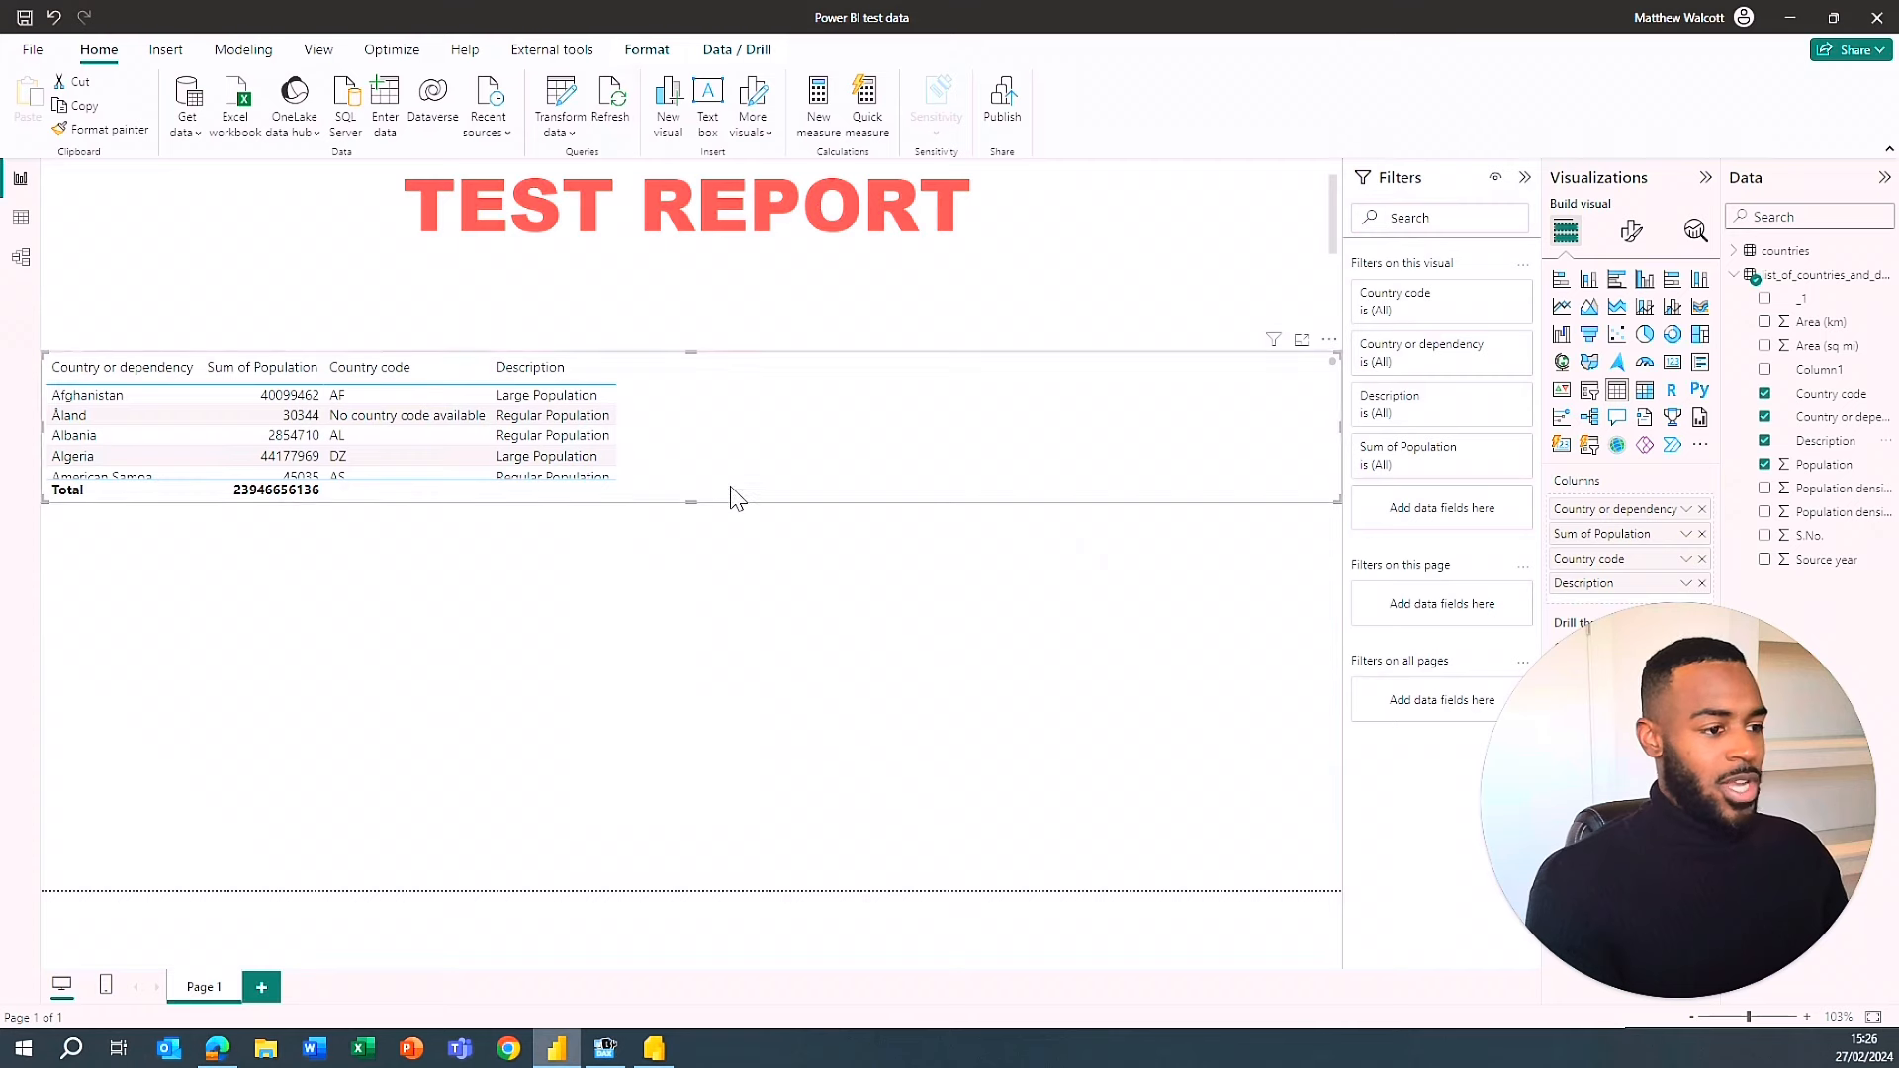
- Resize the table visual to fit its columns at about twice the height, and centre it beneath the TEST REPORT title
{"action": "left_click_drag", "start_coordinate": [1339, 425], "coordinate": [631, 463]}
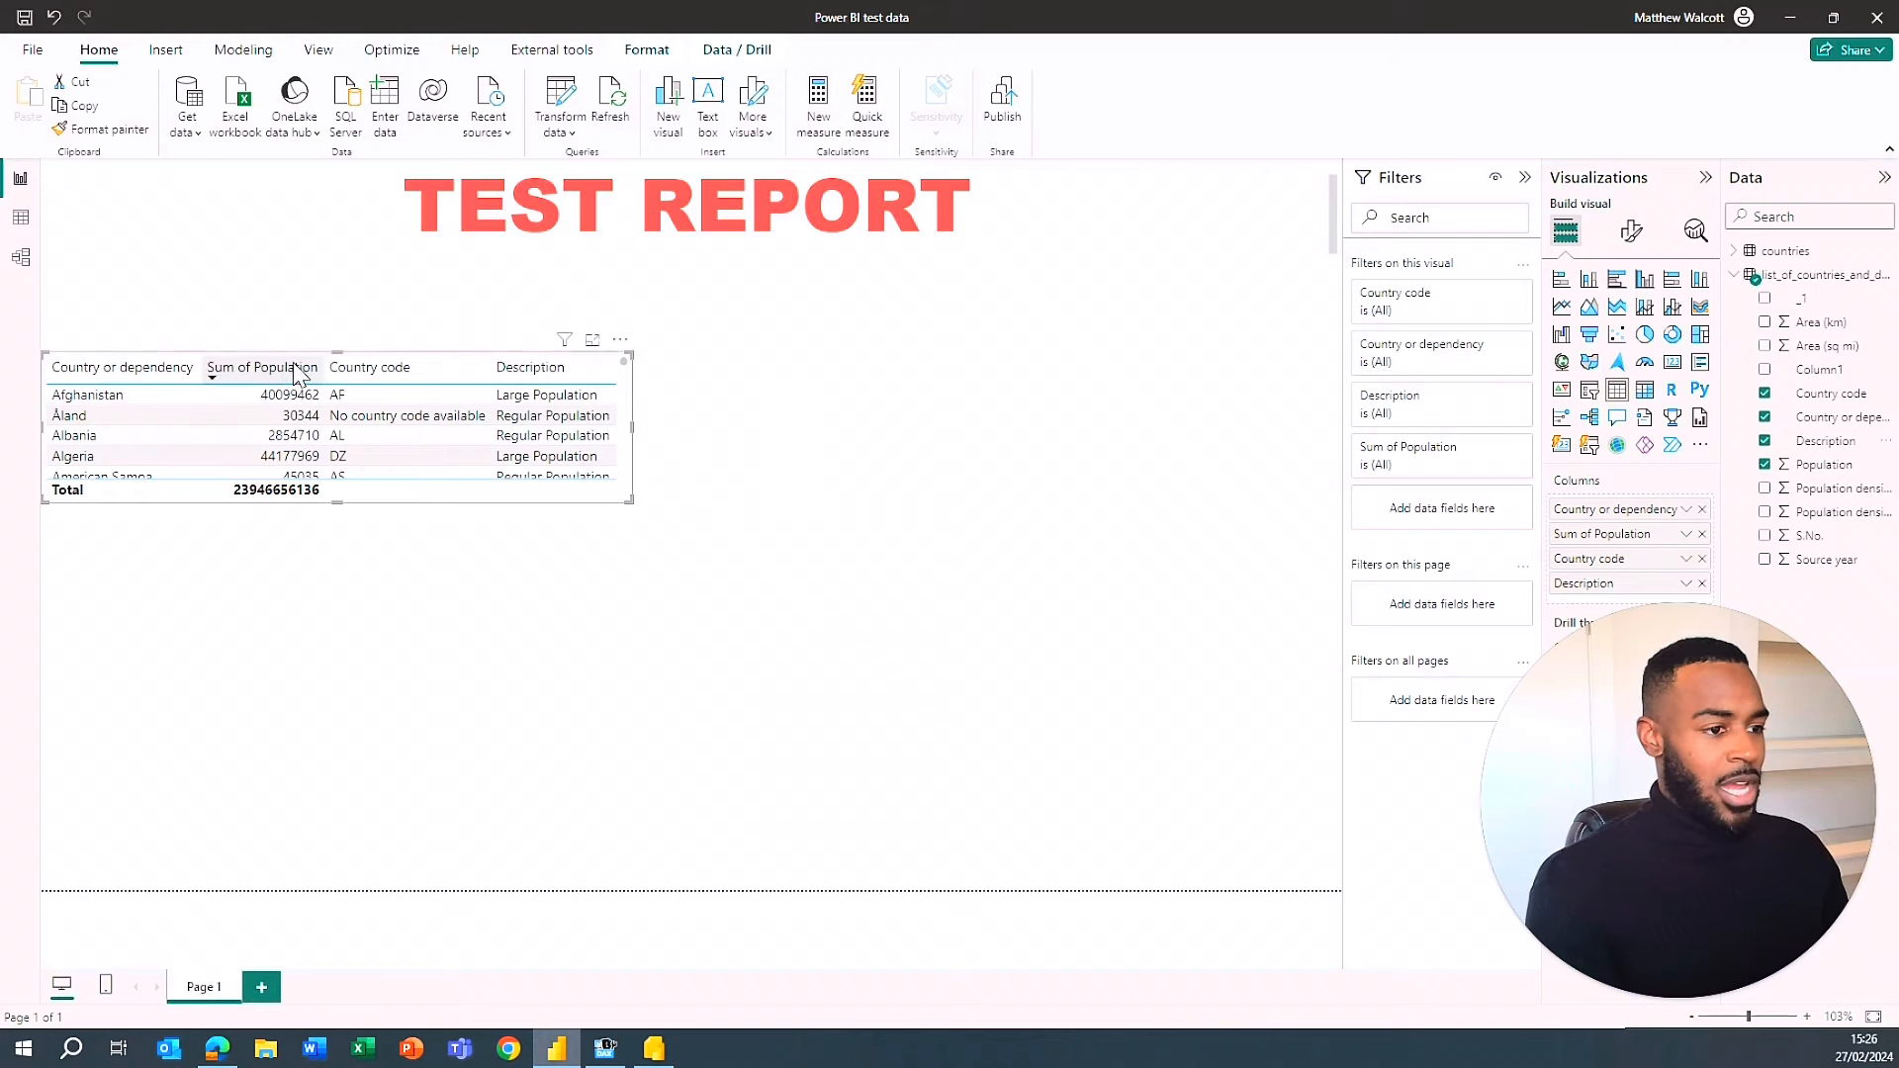
{"action": "left_click_drag", "start_coordinate": [306, 372], "coordinate": [661, 370]}
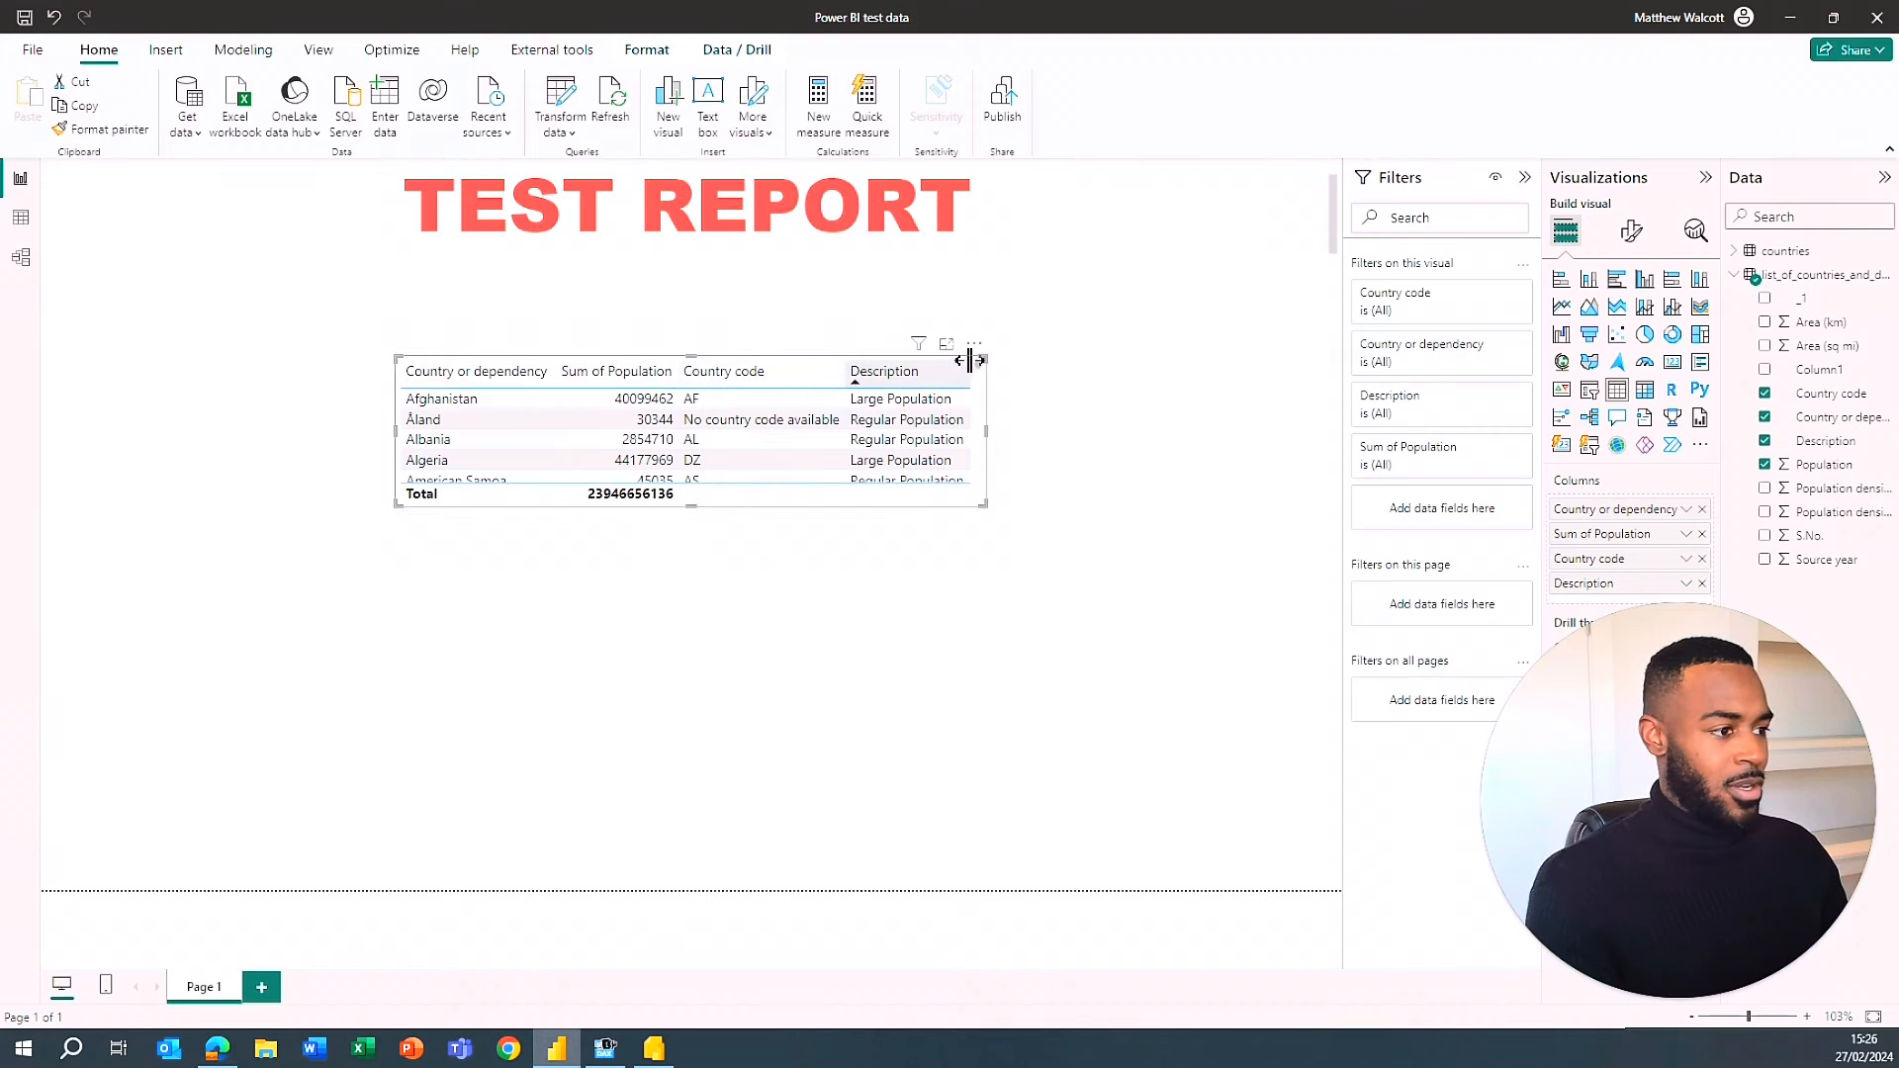
{"action": "left_click_drag", "start_coordinate": [699, 508], "coordinate": [688, 673]}
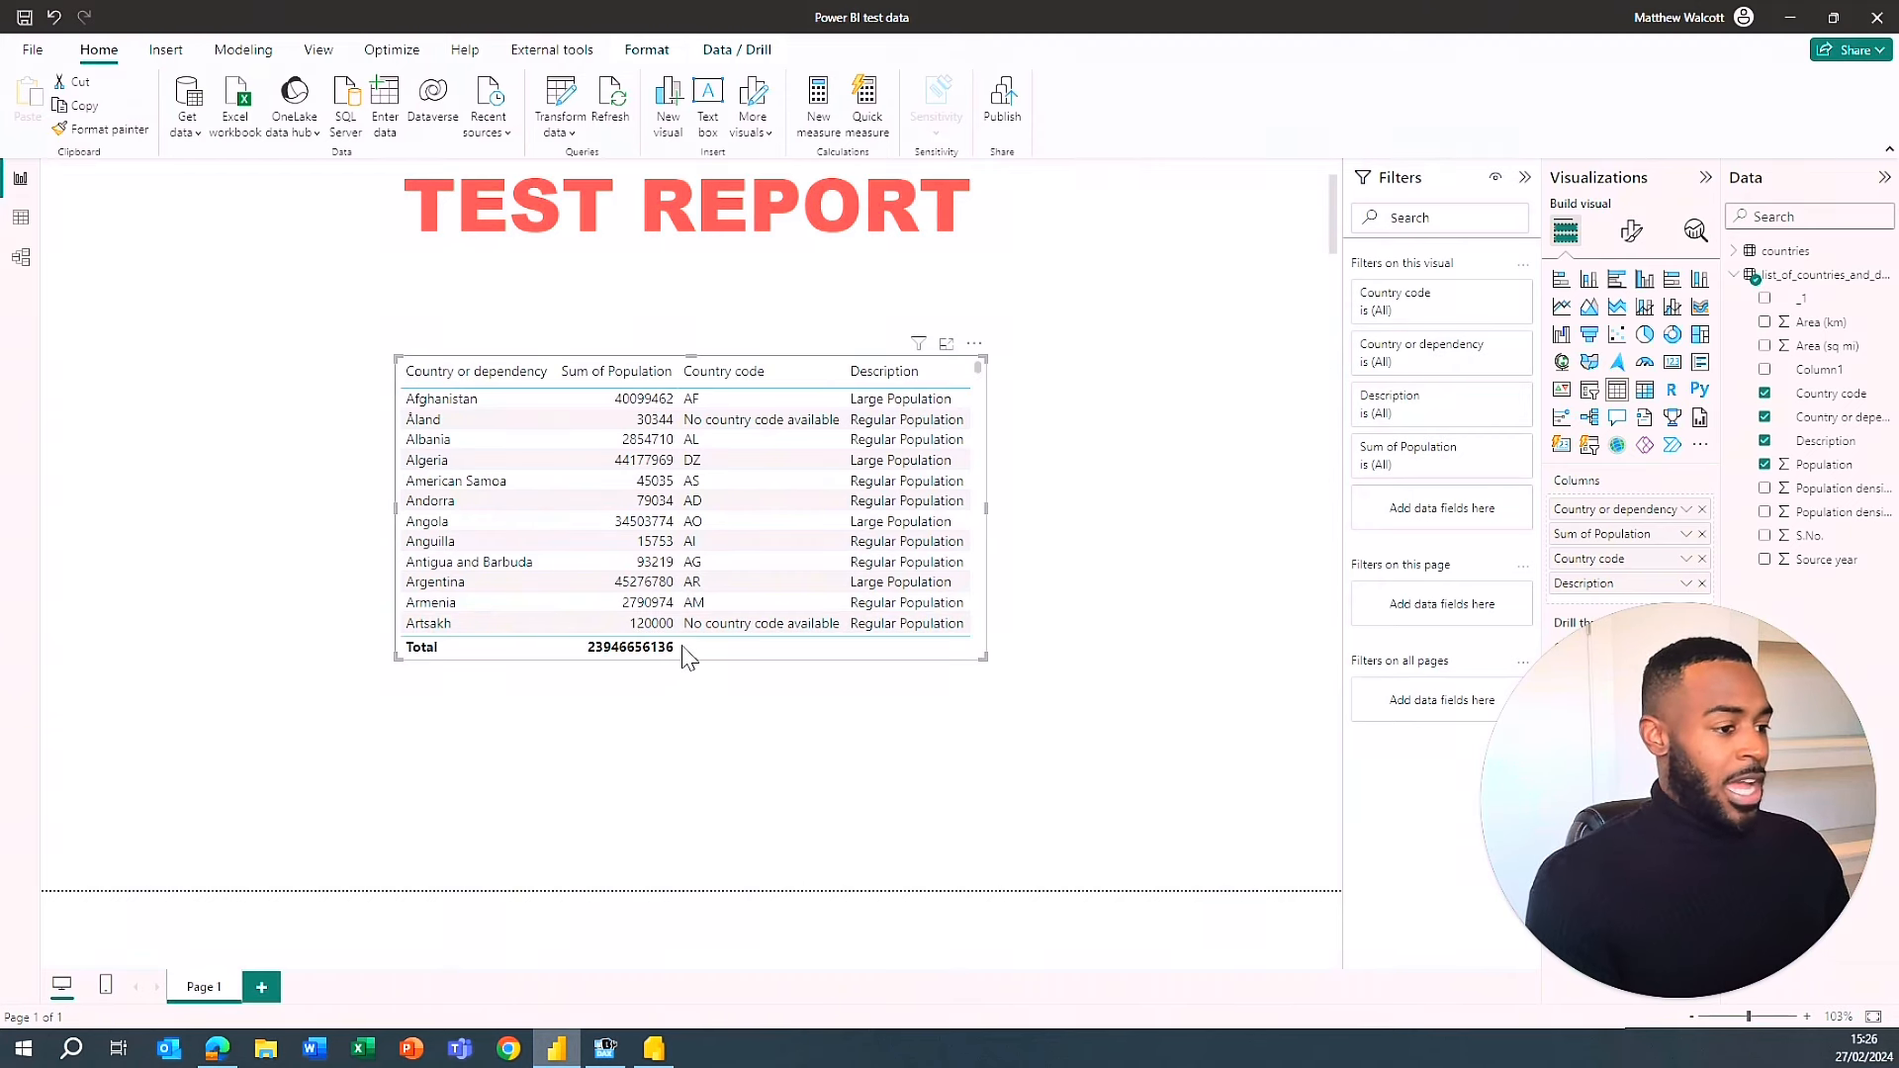
- Rename the table visual's Country or dependency column to Country and its Sum of Population column to Population
{"action": "double_click", "coordinate": [1609, 512]}
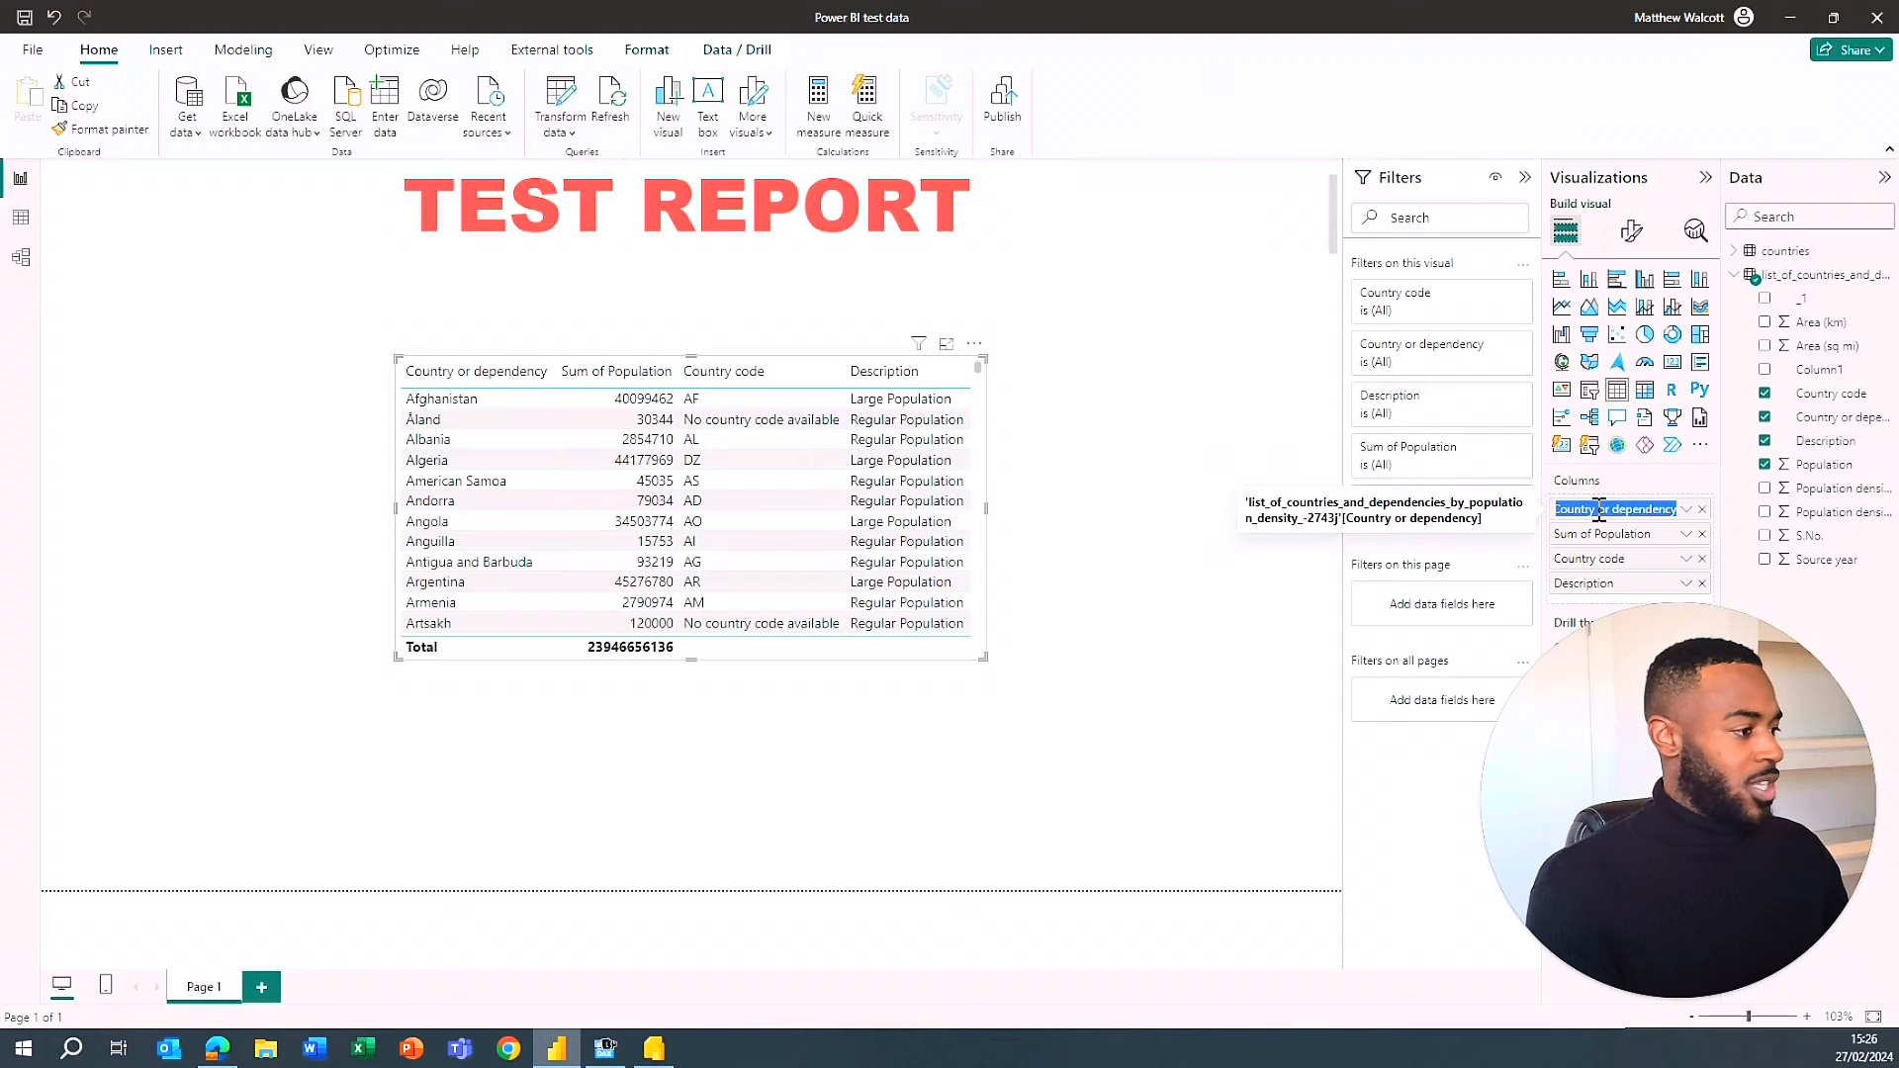
{"action": "left_click", "coordinate": [1598, 511]}
{"action": "left_click_drag", "start_coordinate": [1662, 510], "coordinate": [1732, 508]}
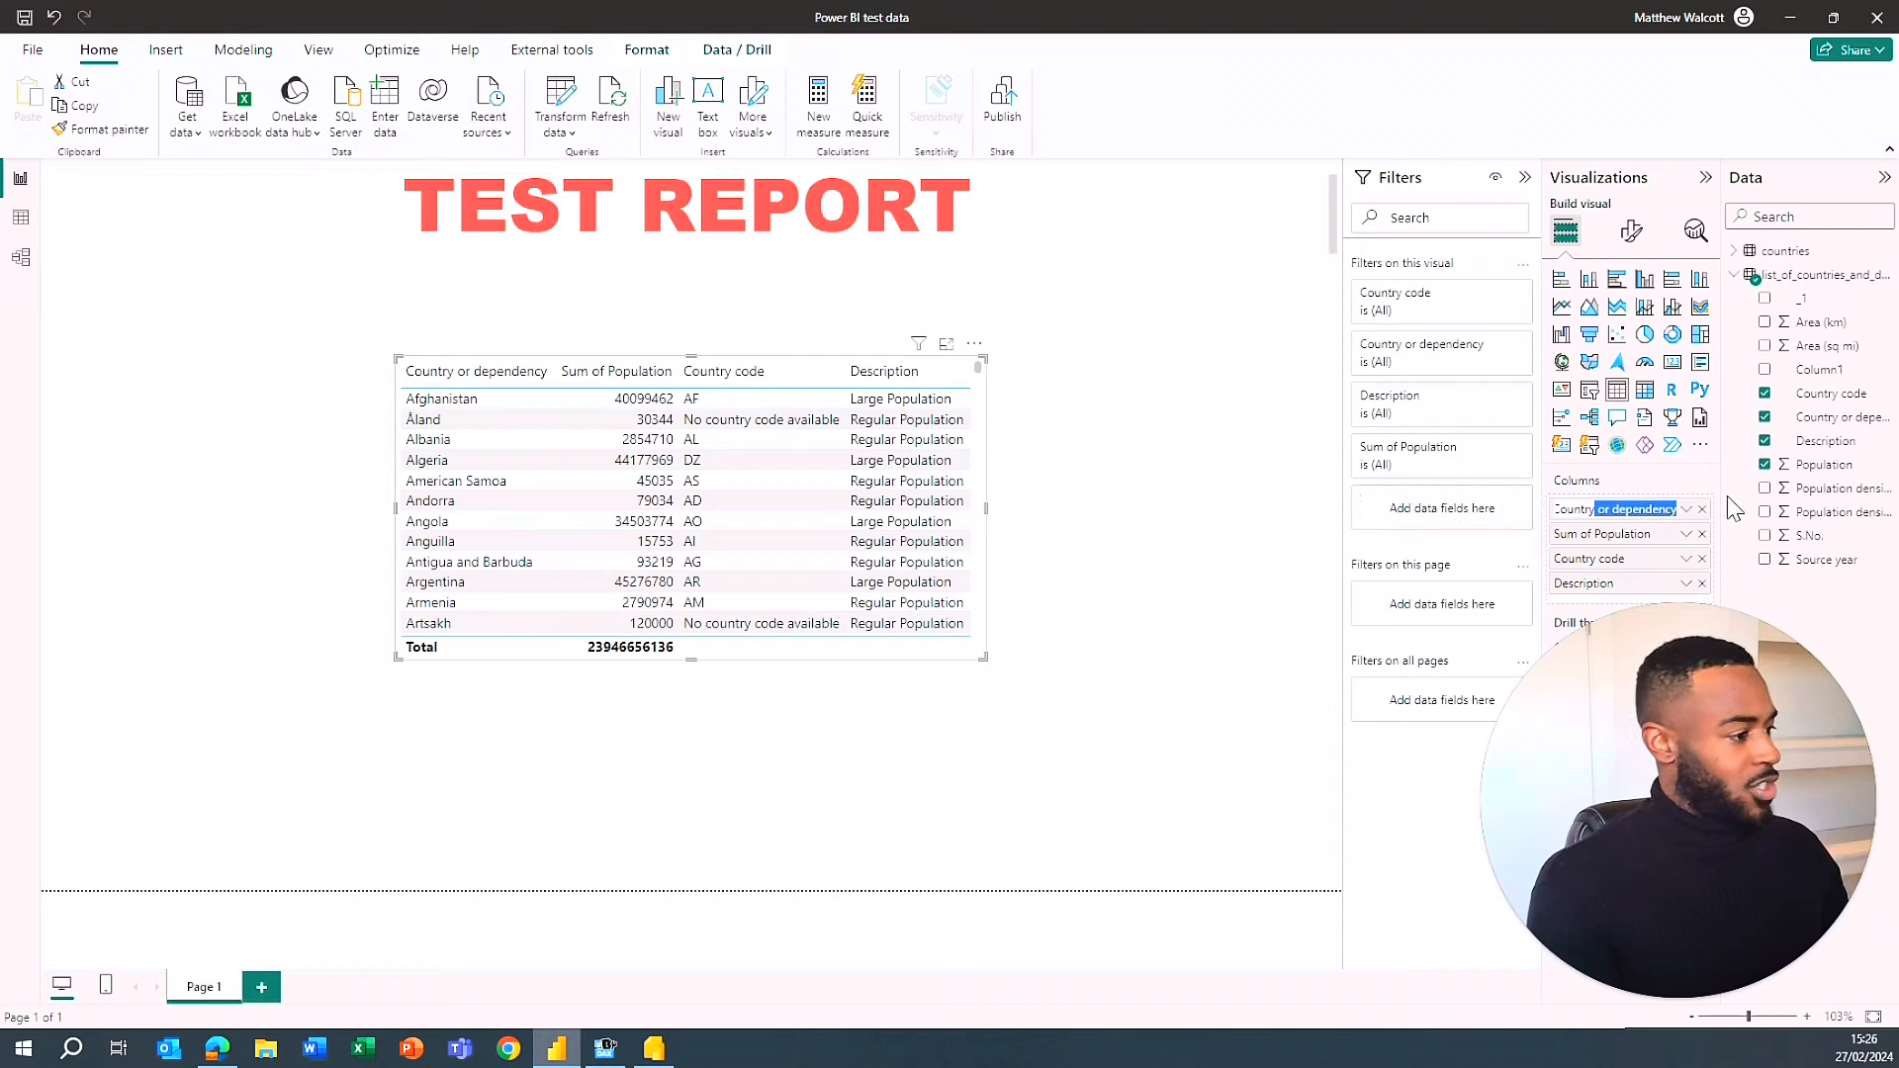
{"action": "key", "text": "BackSpace"}
{"action": "key", "text": "Return"}
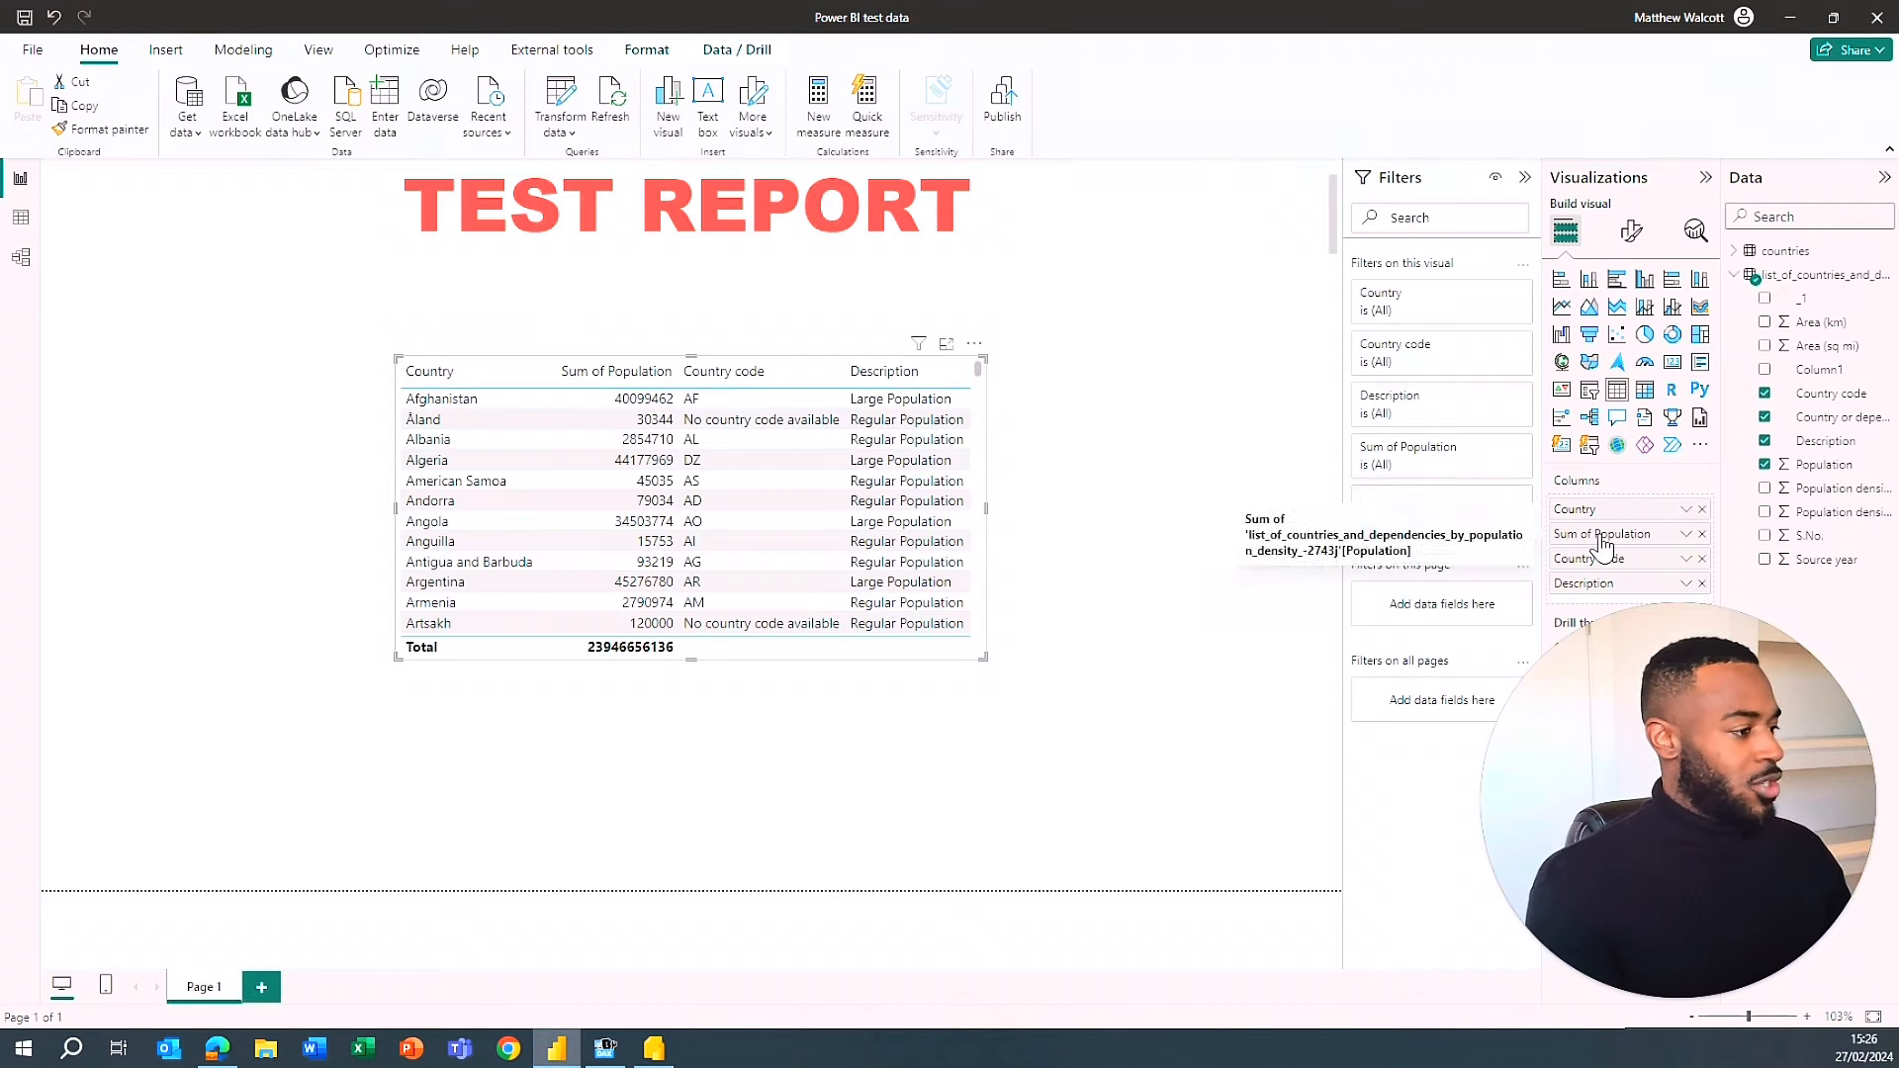
{"action": "double_click", "coordinate": [1598, 532]}
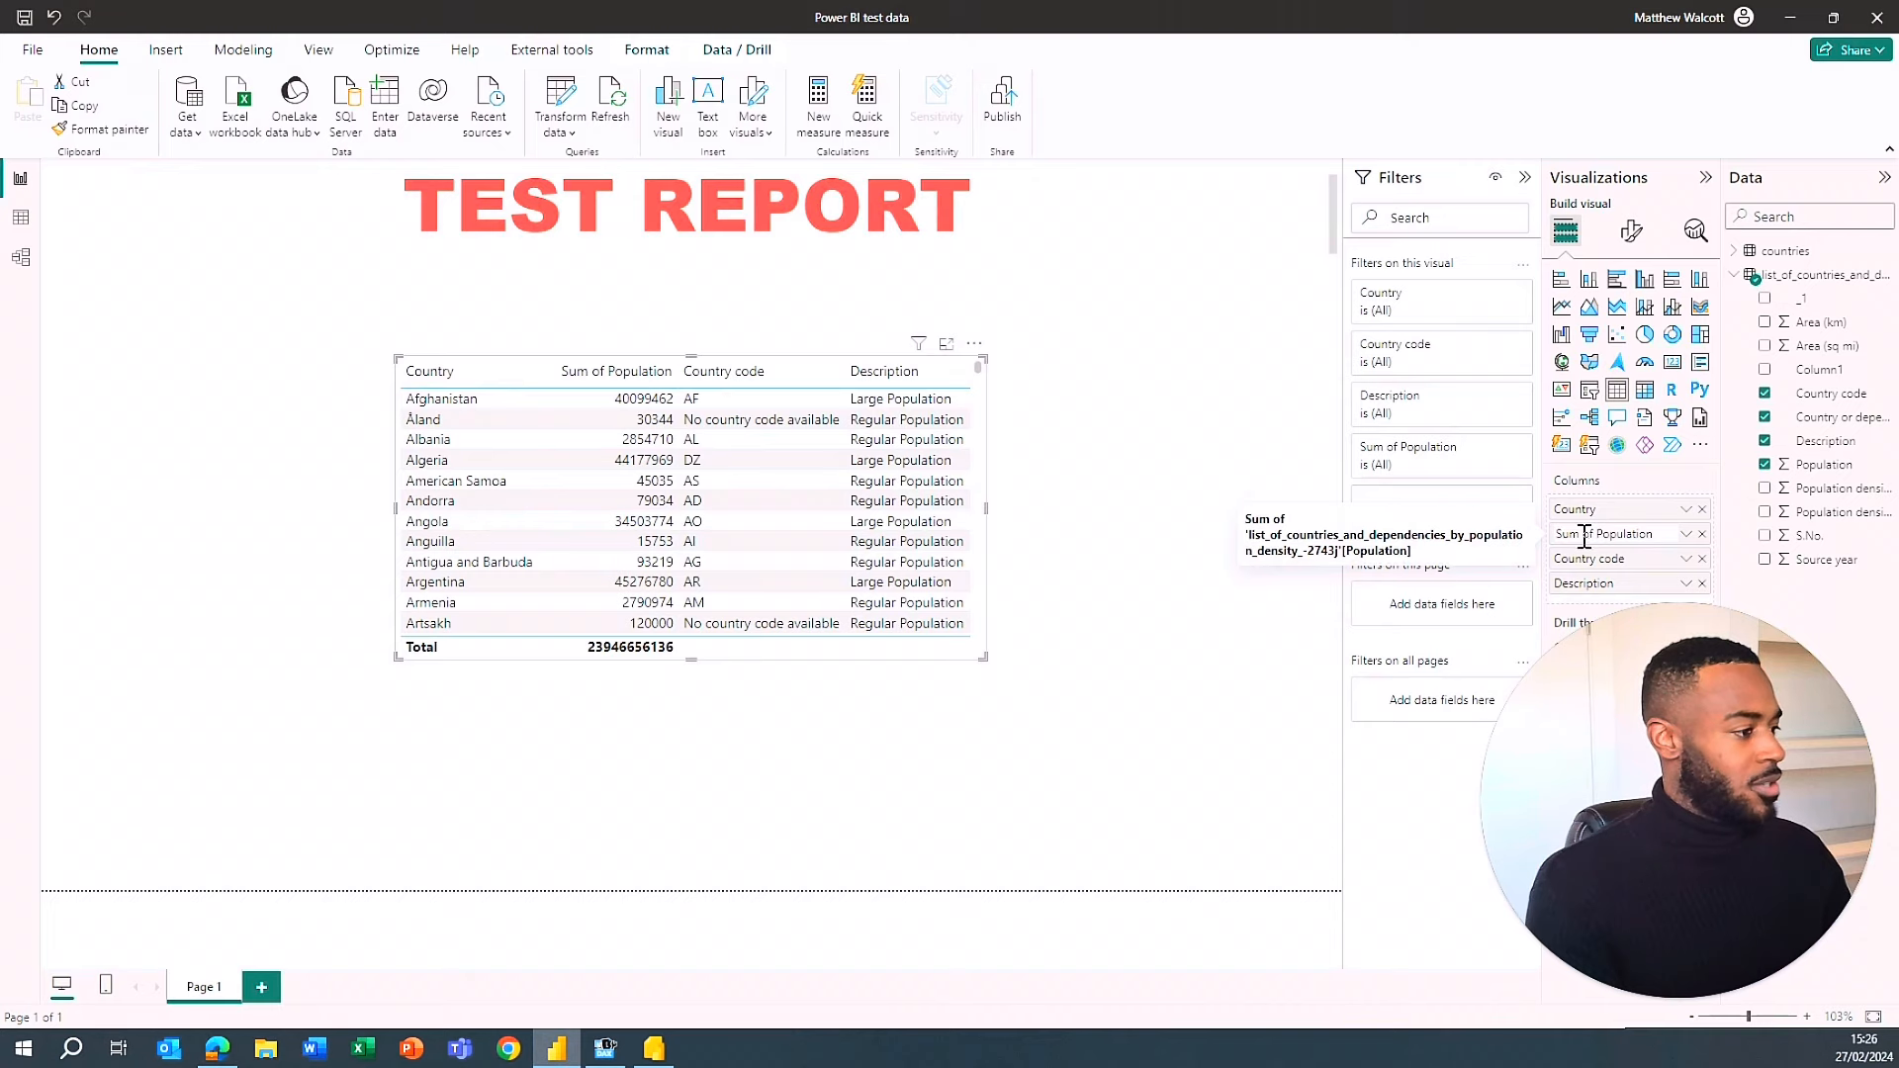
{"action": "key", "text": "BackSpace"}
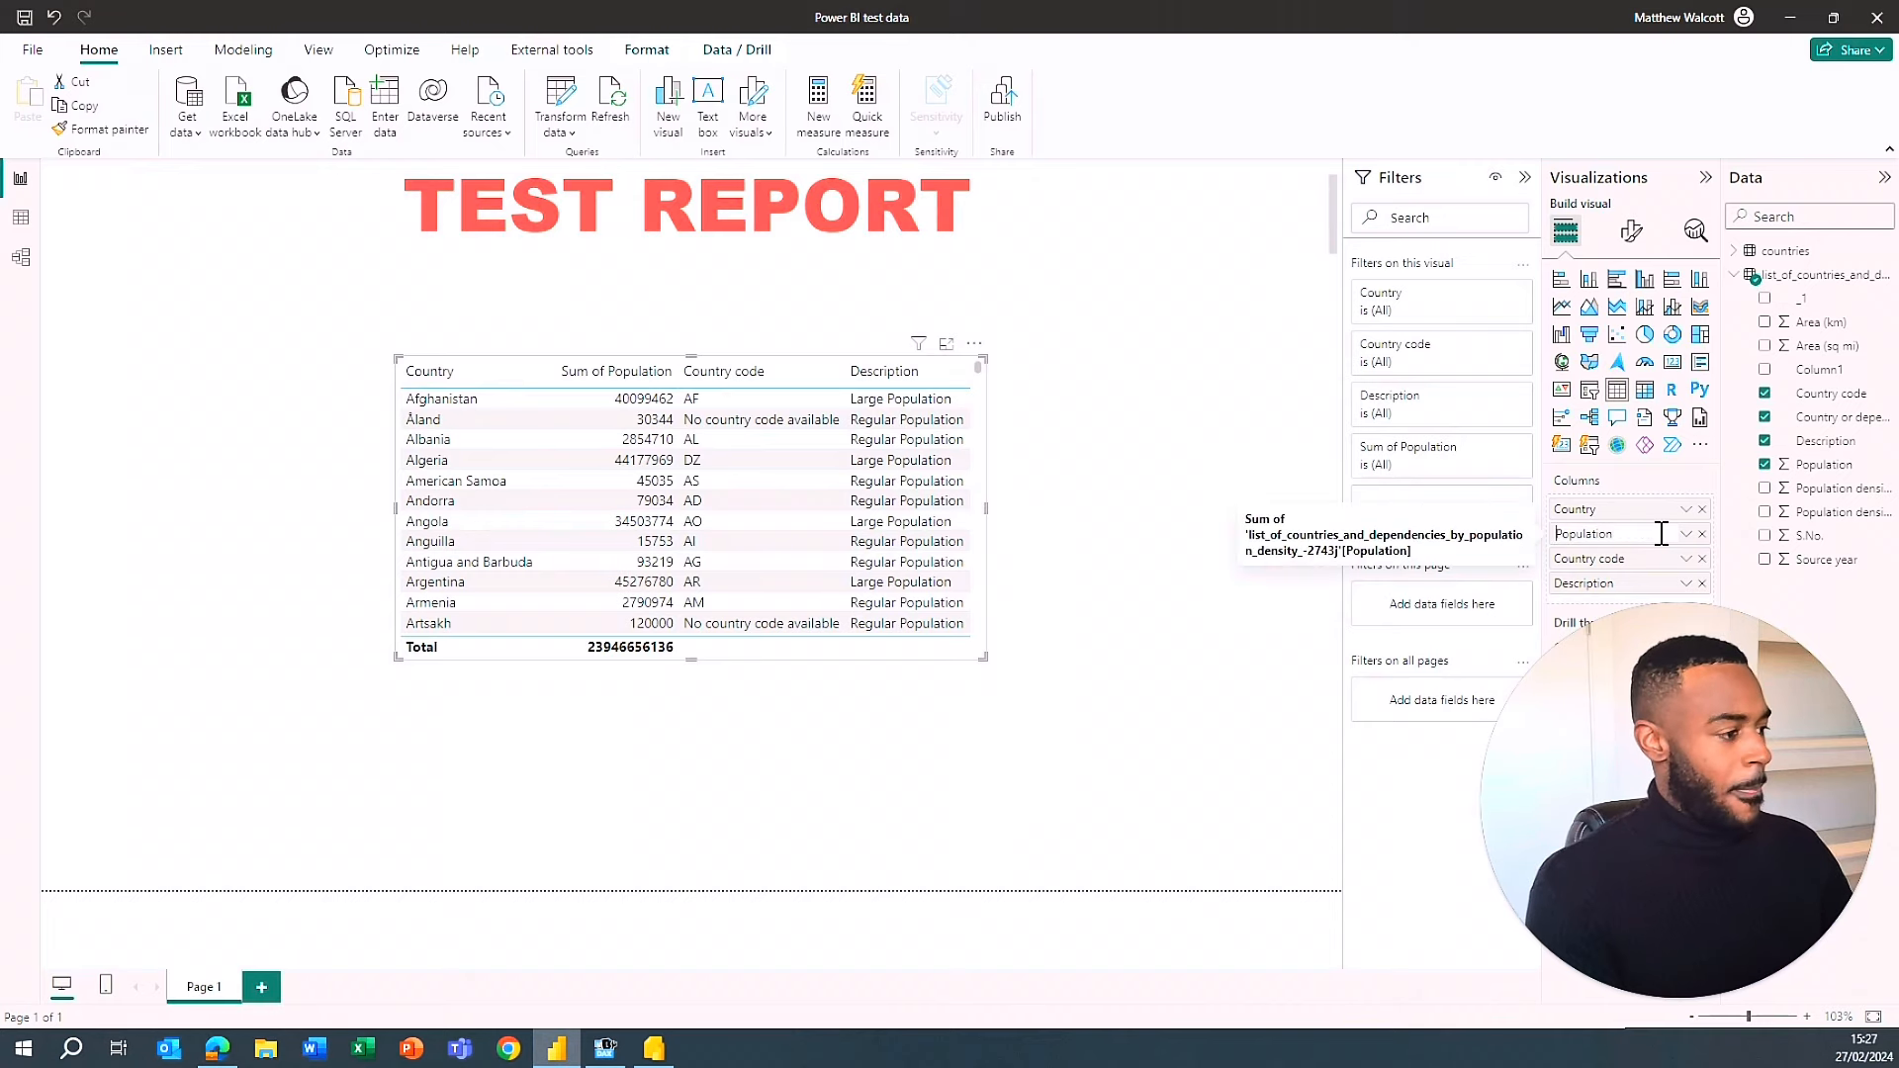
{"action": "key", "text": "Return"}
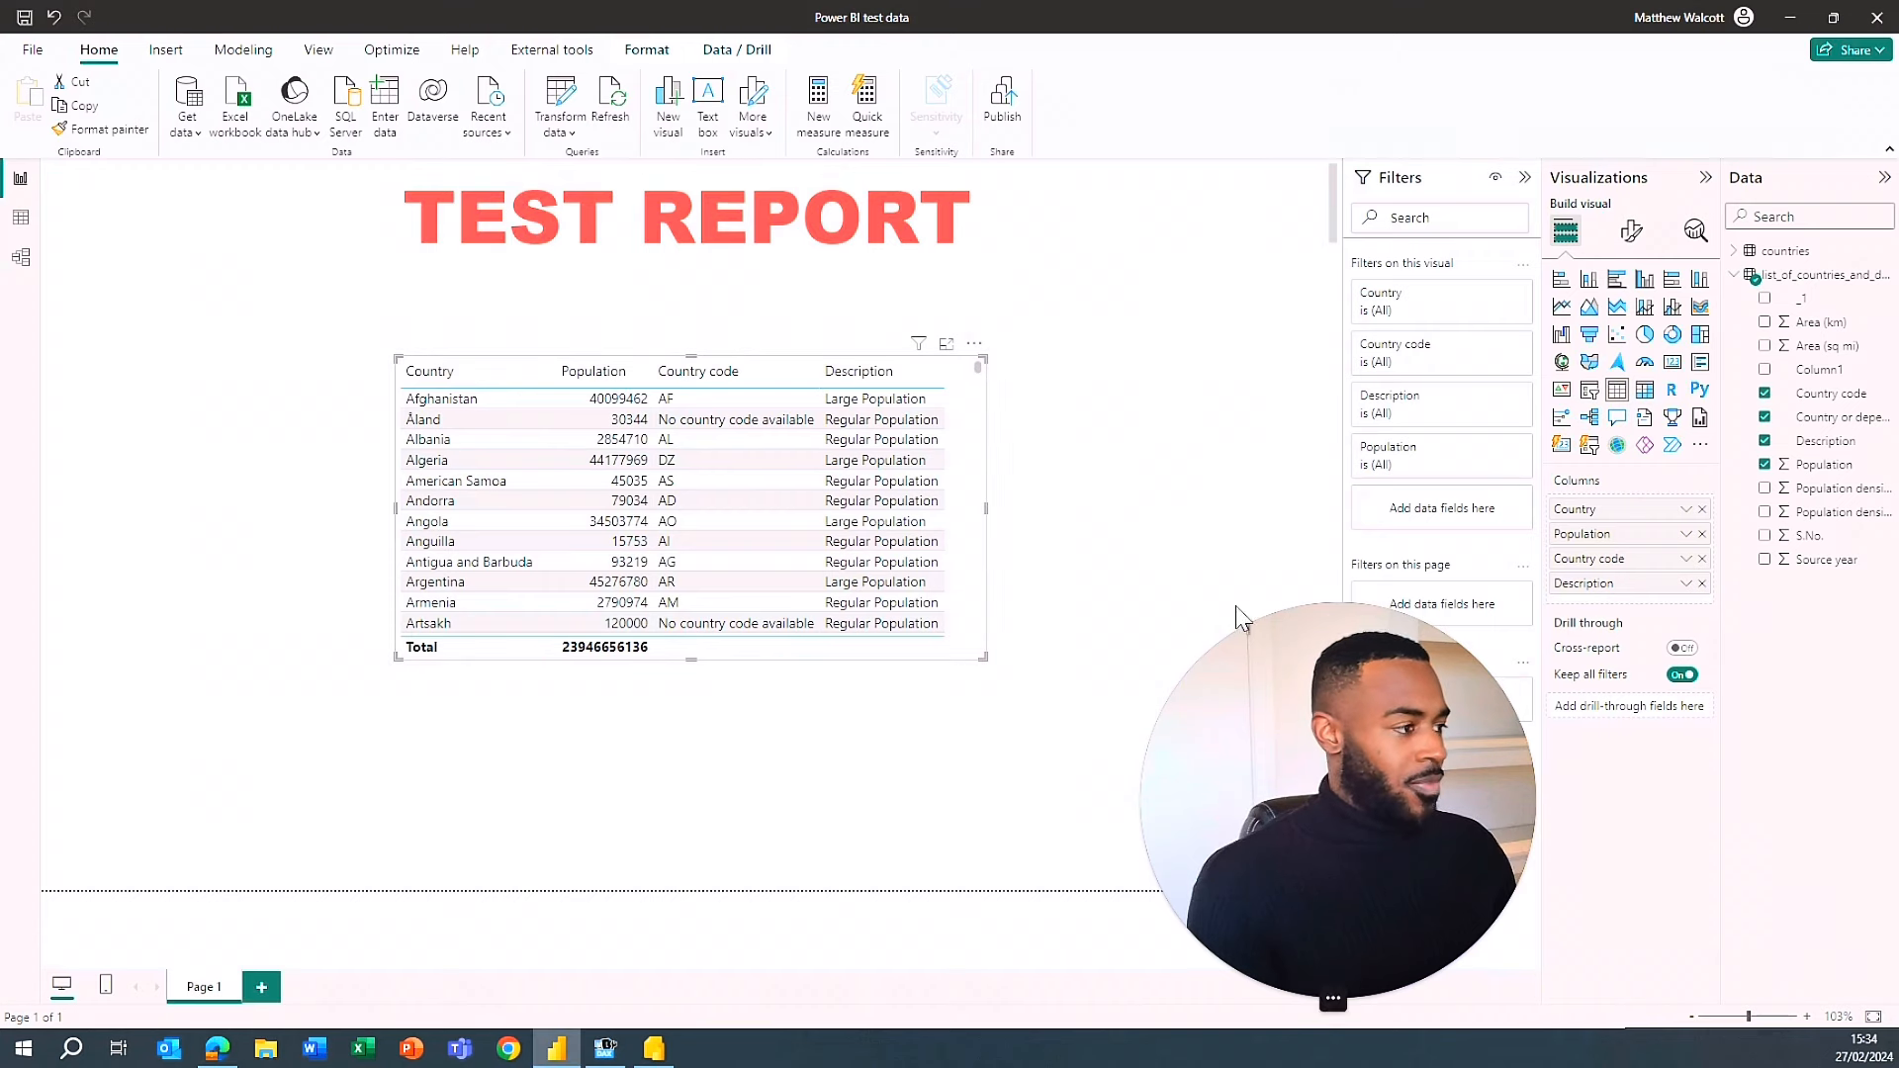
- Try the Alternating rows and Flashy rows style presets on the table and return it to the Default preset
{"action": "left_click", "coordinate": [1631, 236]}
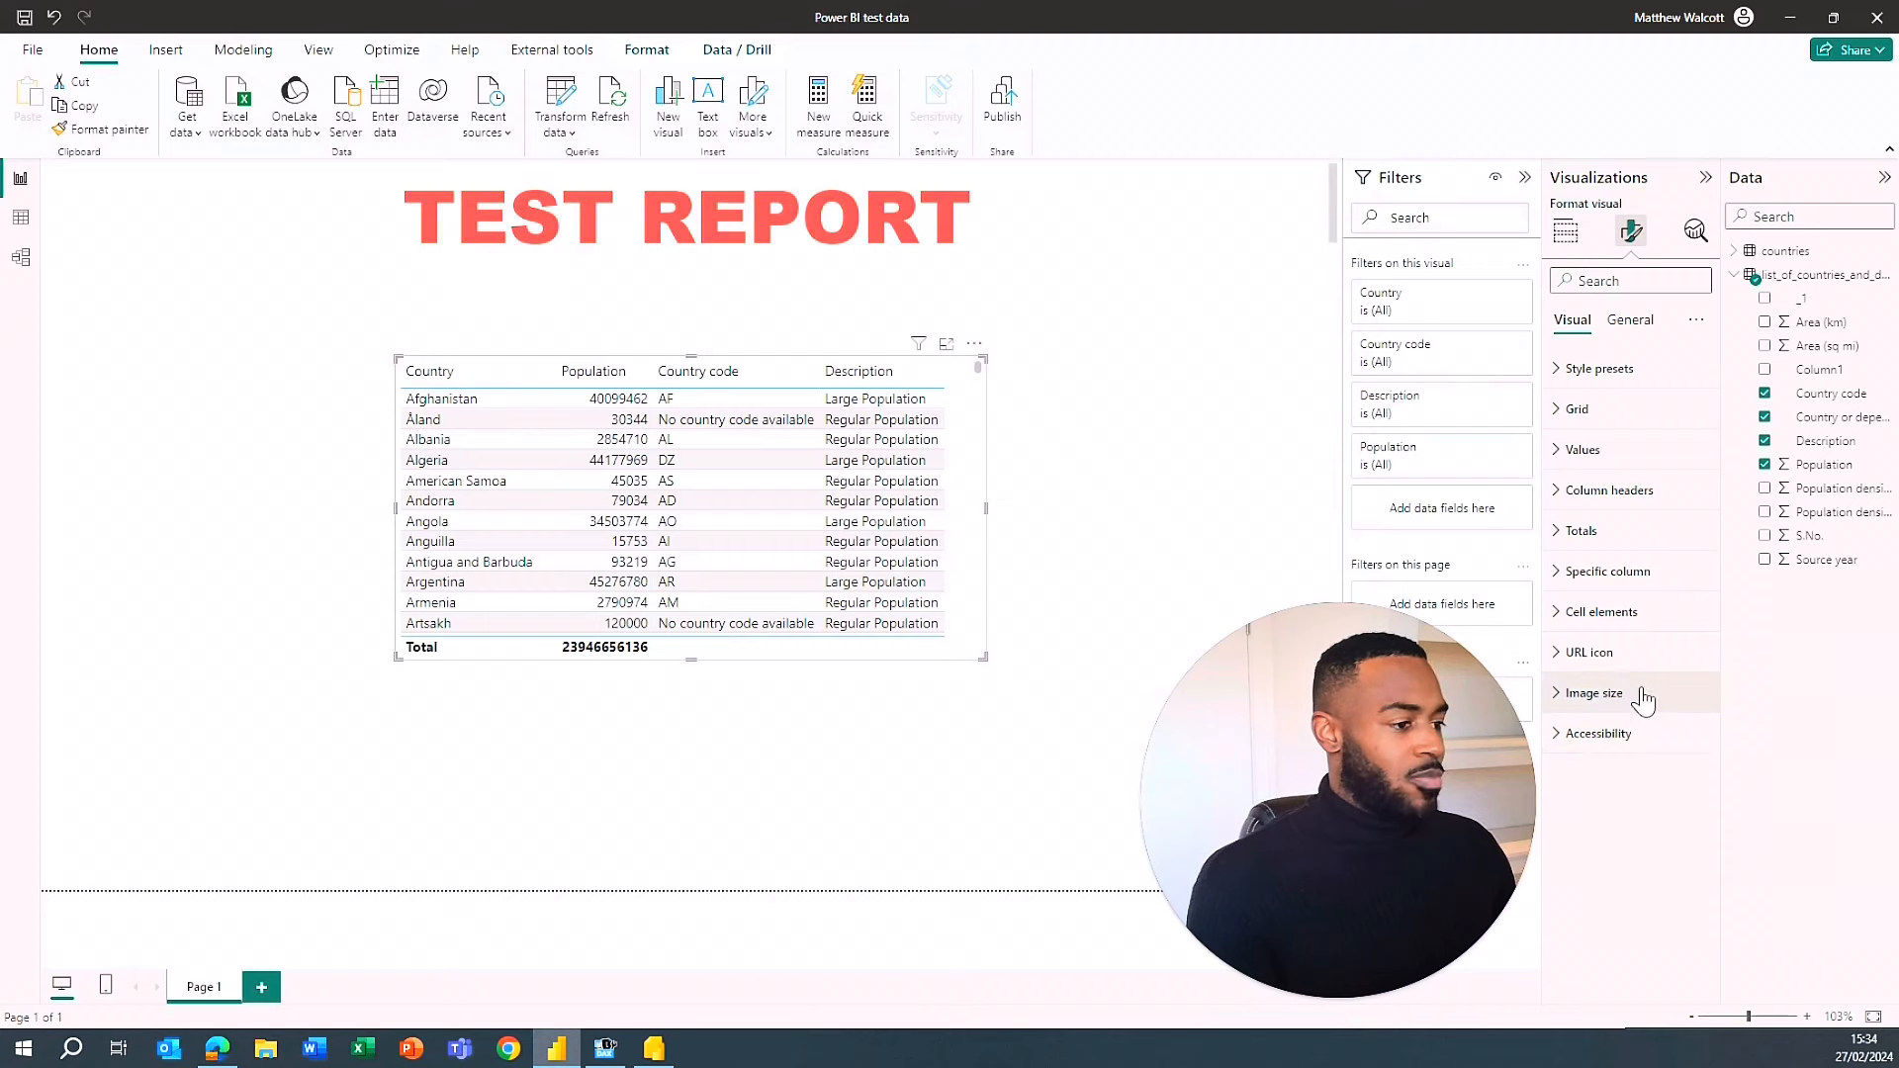
{"action": "left_click", "coordinate": [1563, 372]}
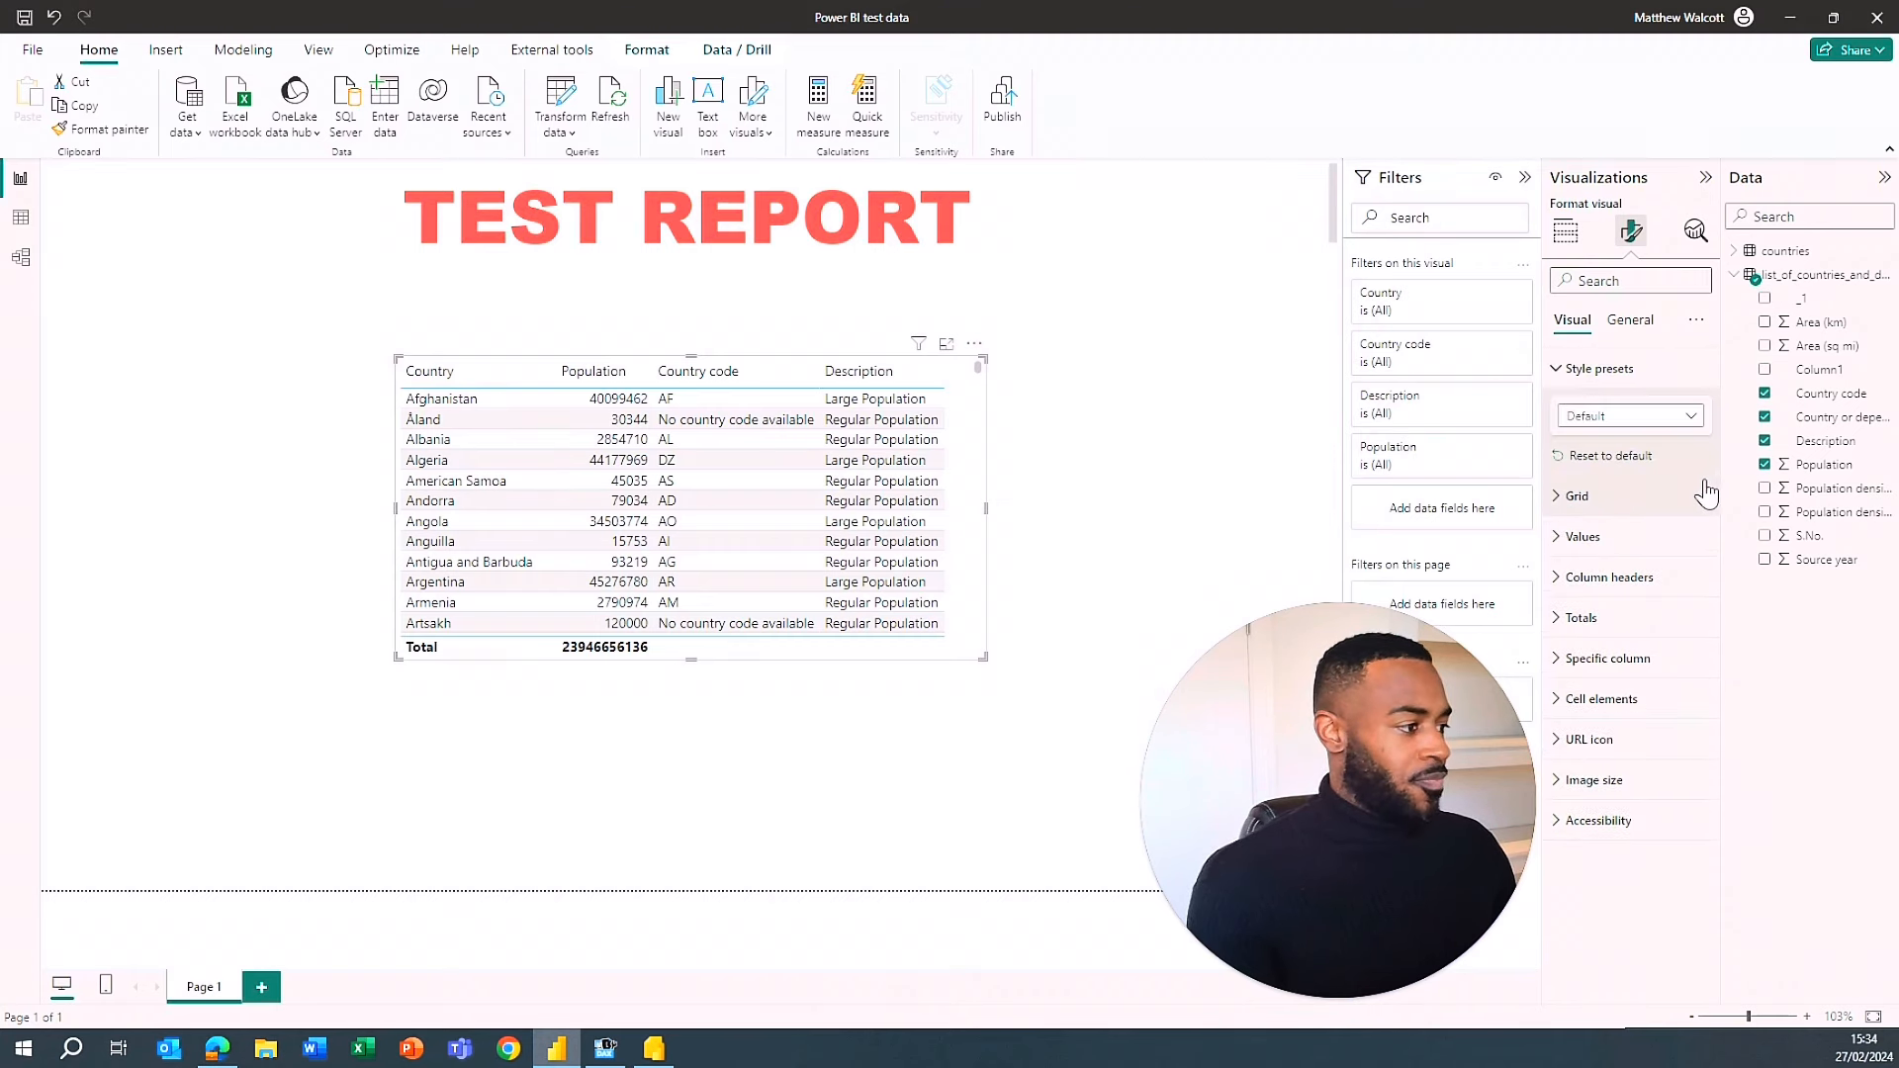
{"action": "left_click", "coordinate": [1692, 419]}
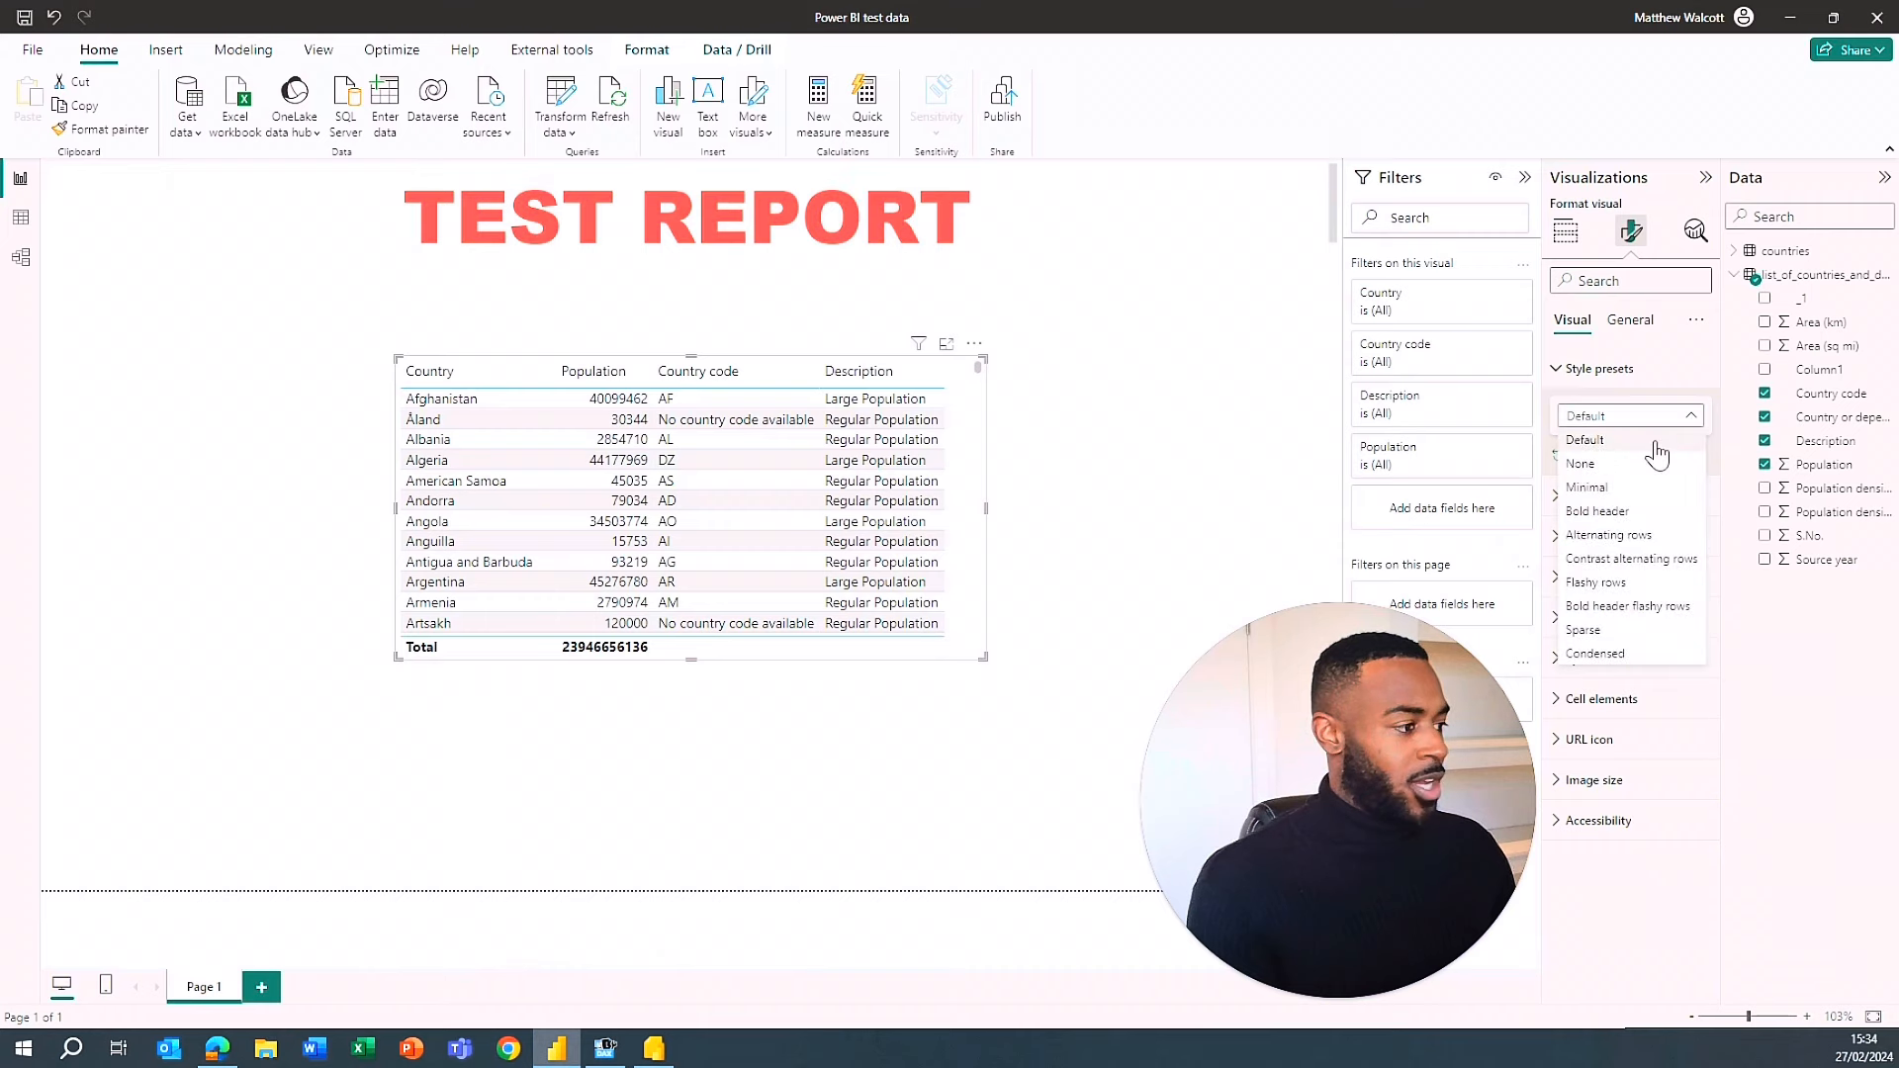
{"action": "left_click", "coordinate": [1627, 539]}
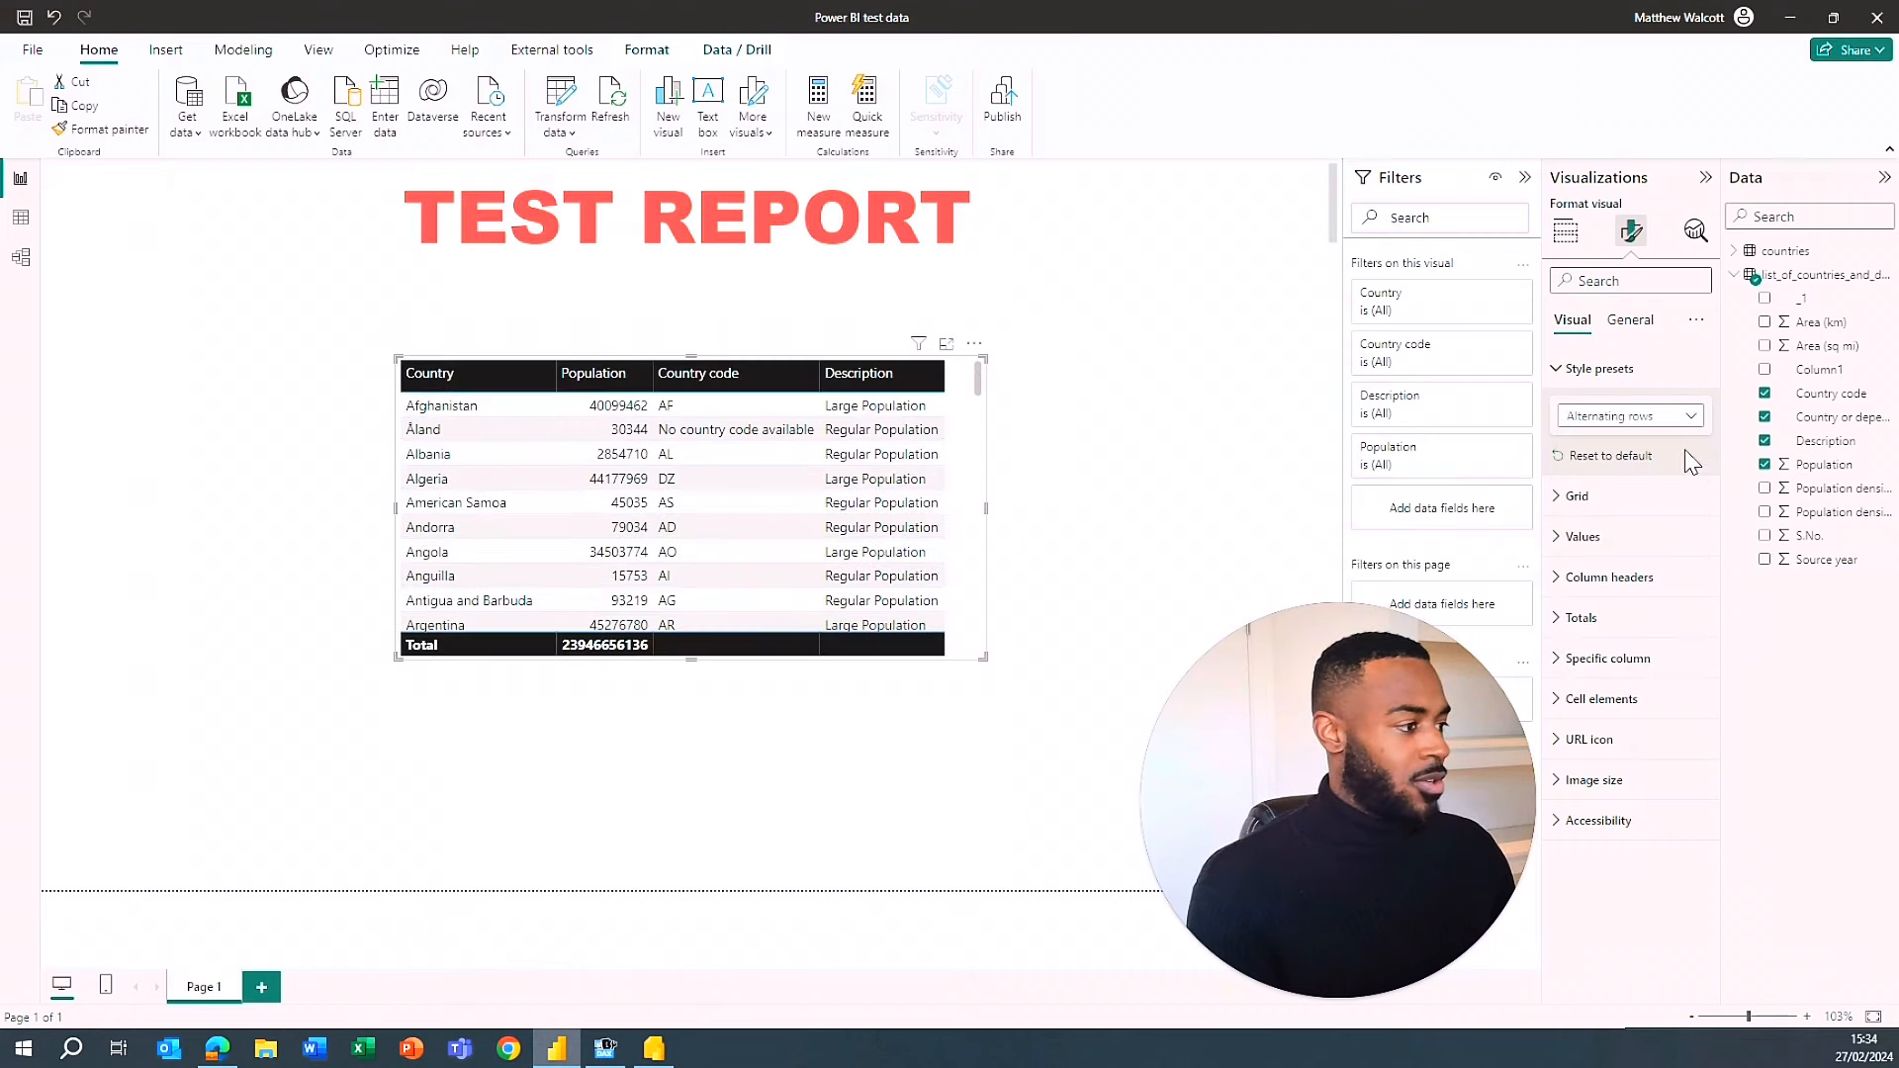
{"action": "left_click", "coordinate": [1692, 422]}
{"action": "left_click", "coordinate": [1612, 584]}
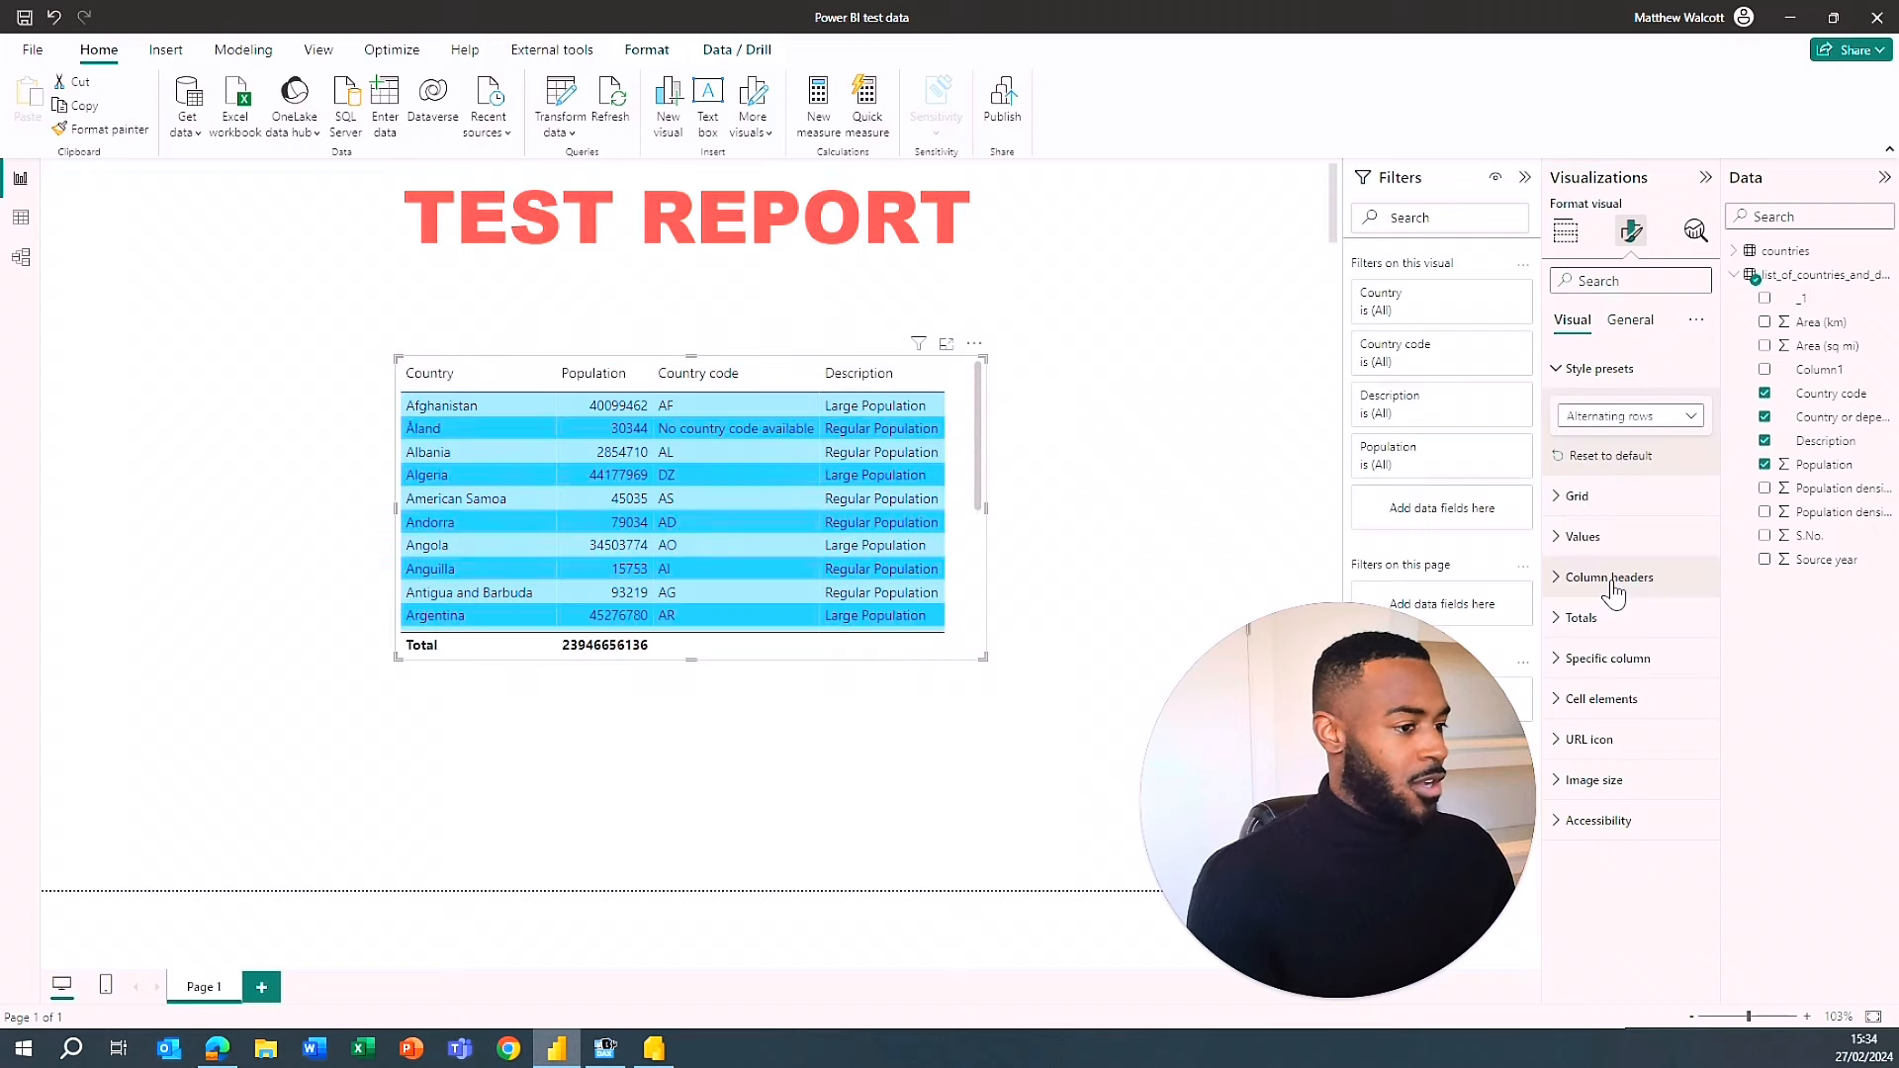
{"action": "left_click", "coordinate": [1691, 419]}
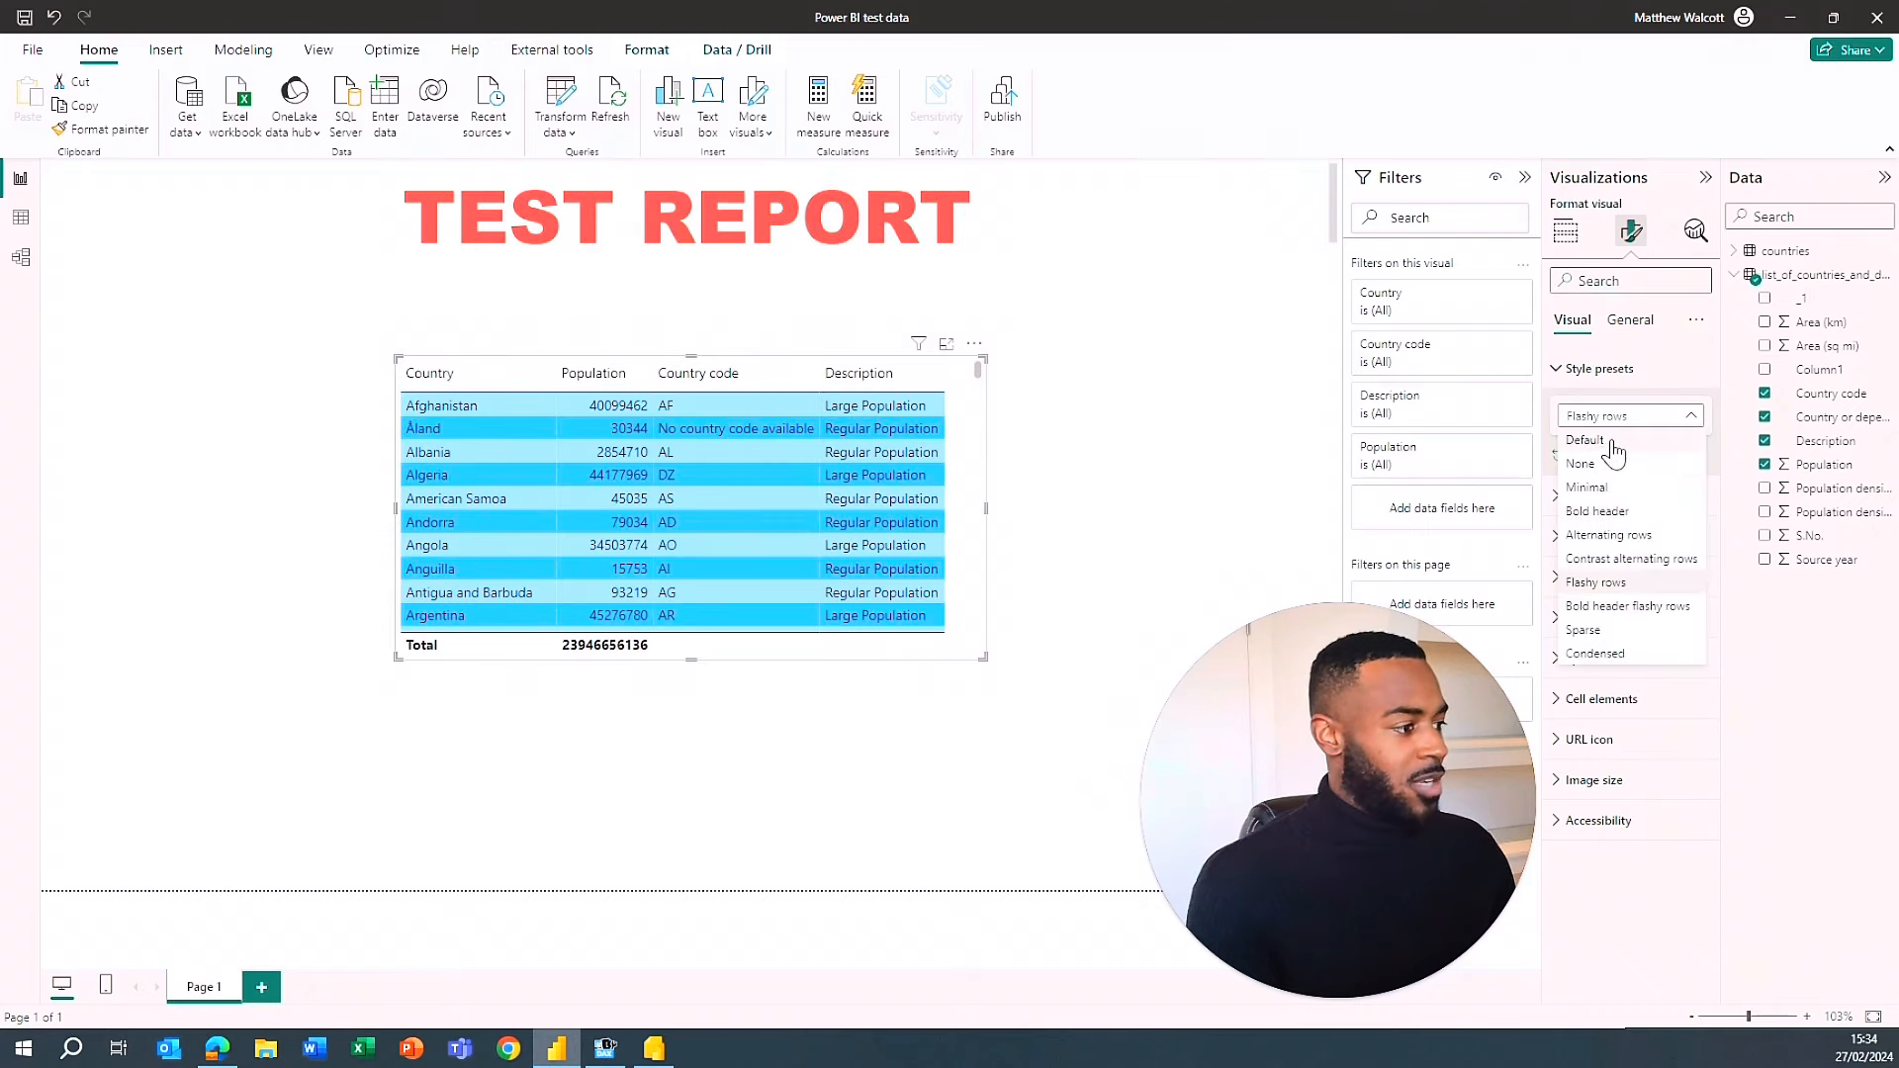
{"action": "left_click", "coordinate": [1585, 439]}
{"action": "left_click", "coordinate": [1695, 418]}
{"action": "left_click", "coordinate": [1693, 420]}
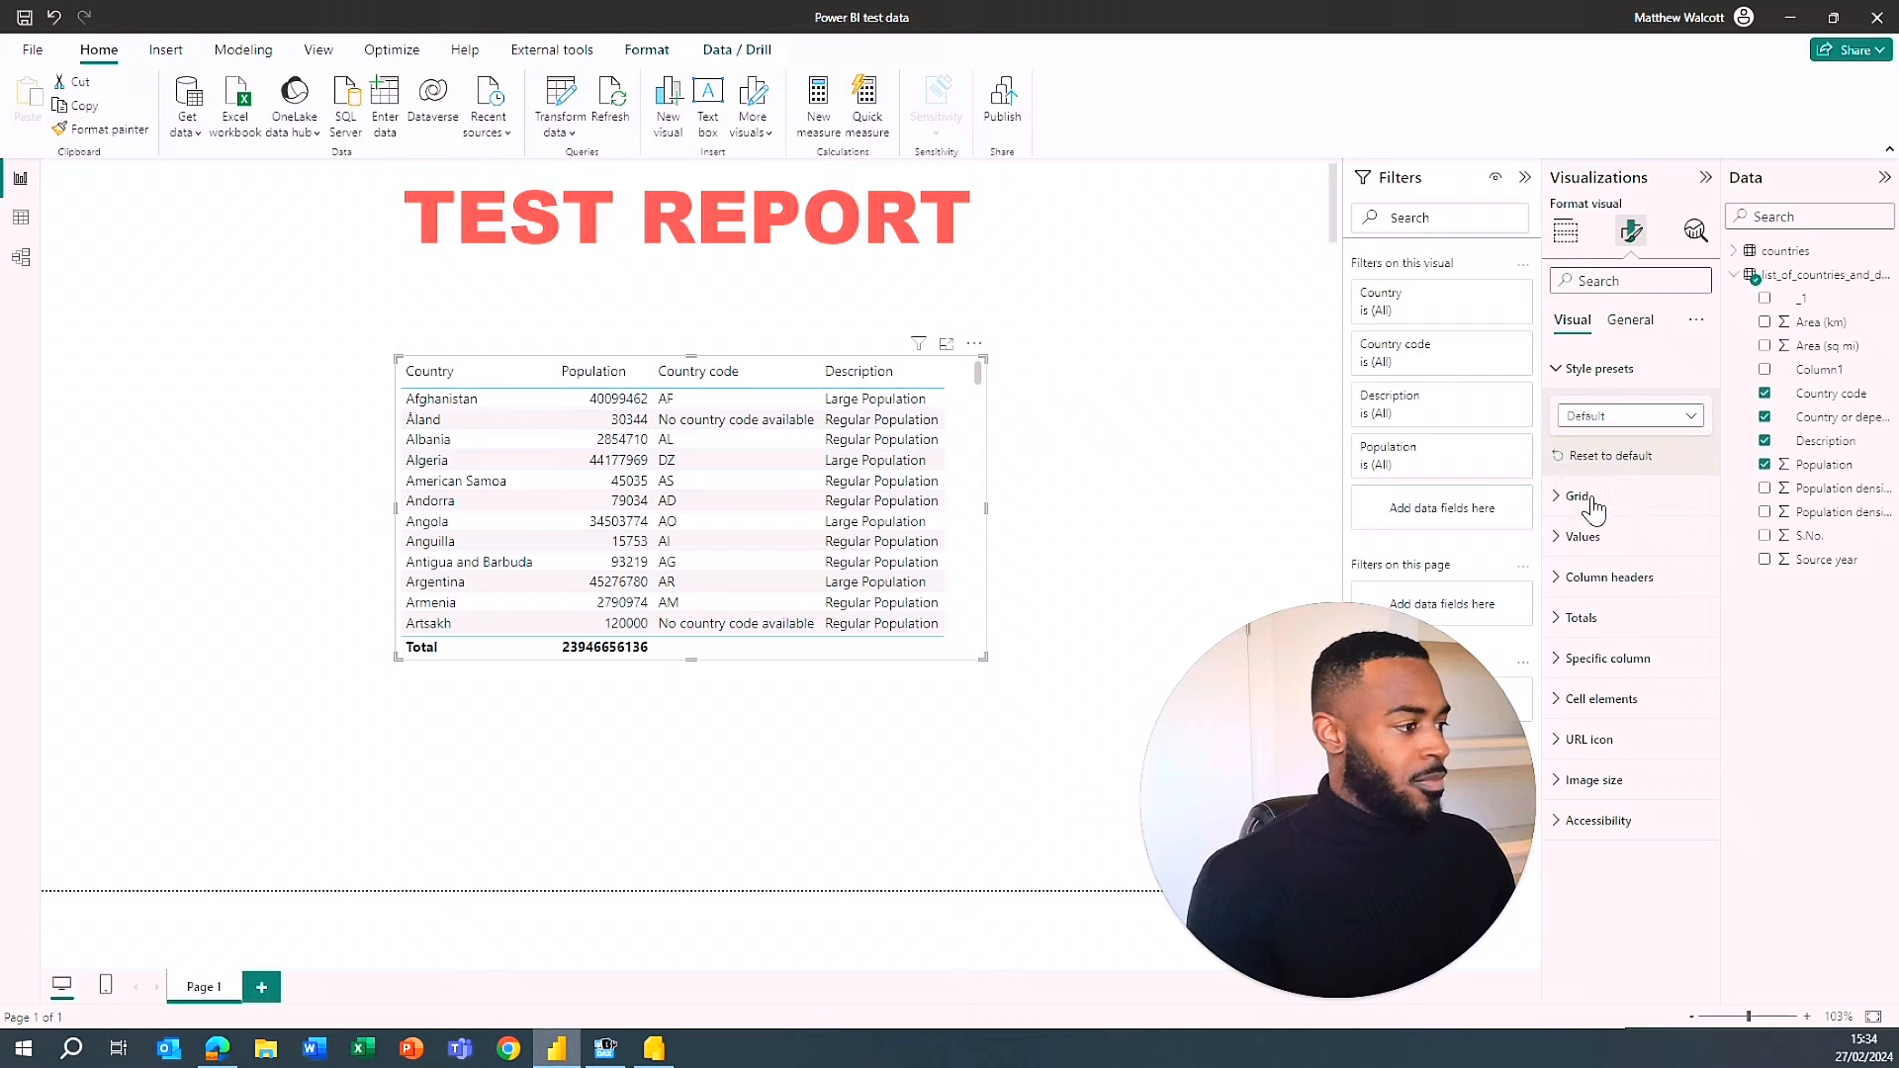
- Turn the table's horizontal gridlines off and back on to compare the look
{"action": "left_click", "coordinate": [1561, 499]}
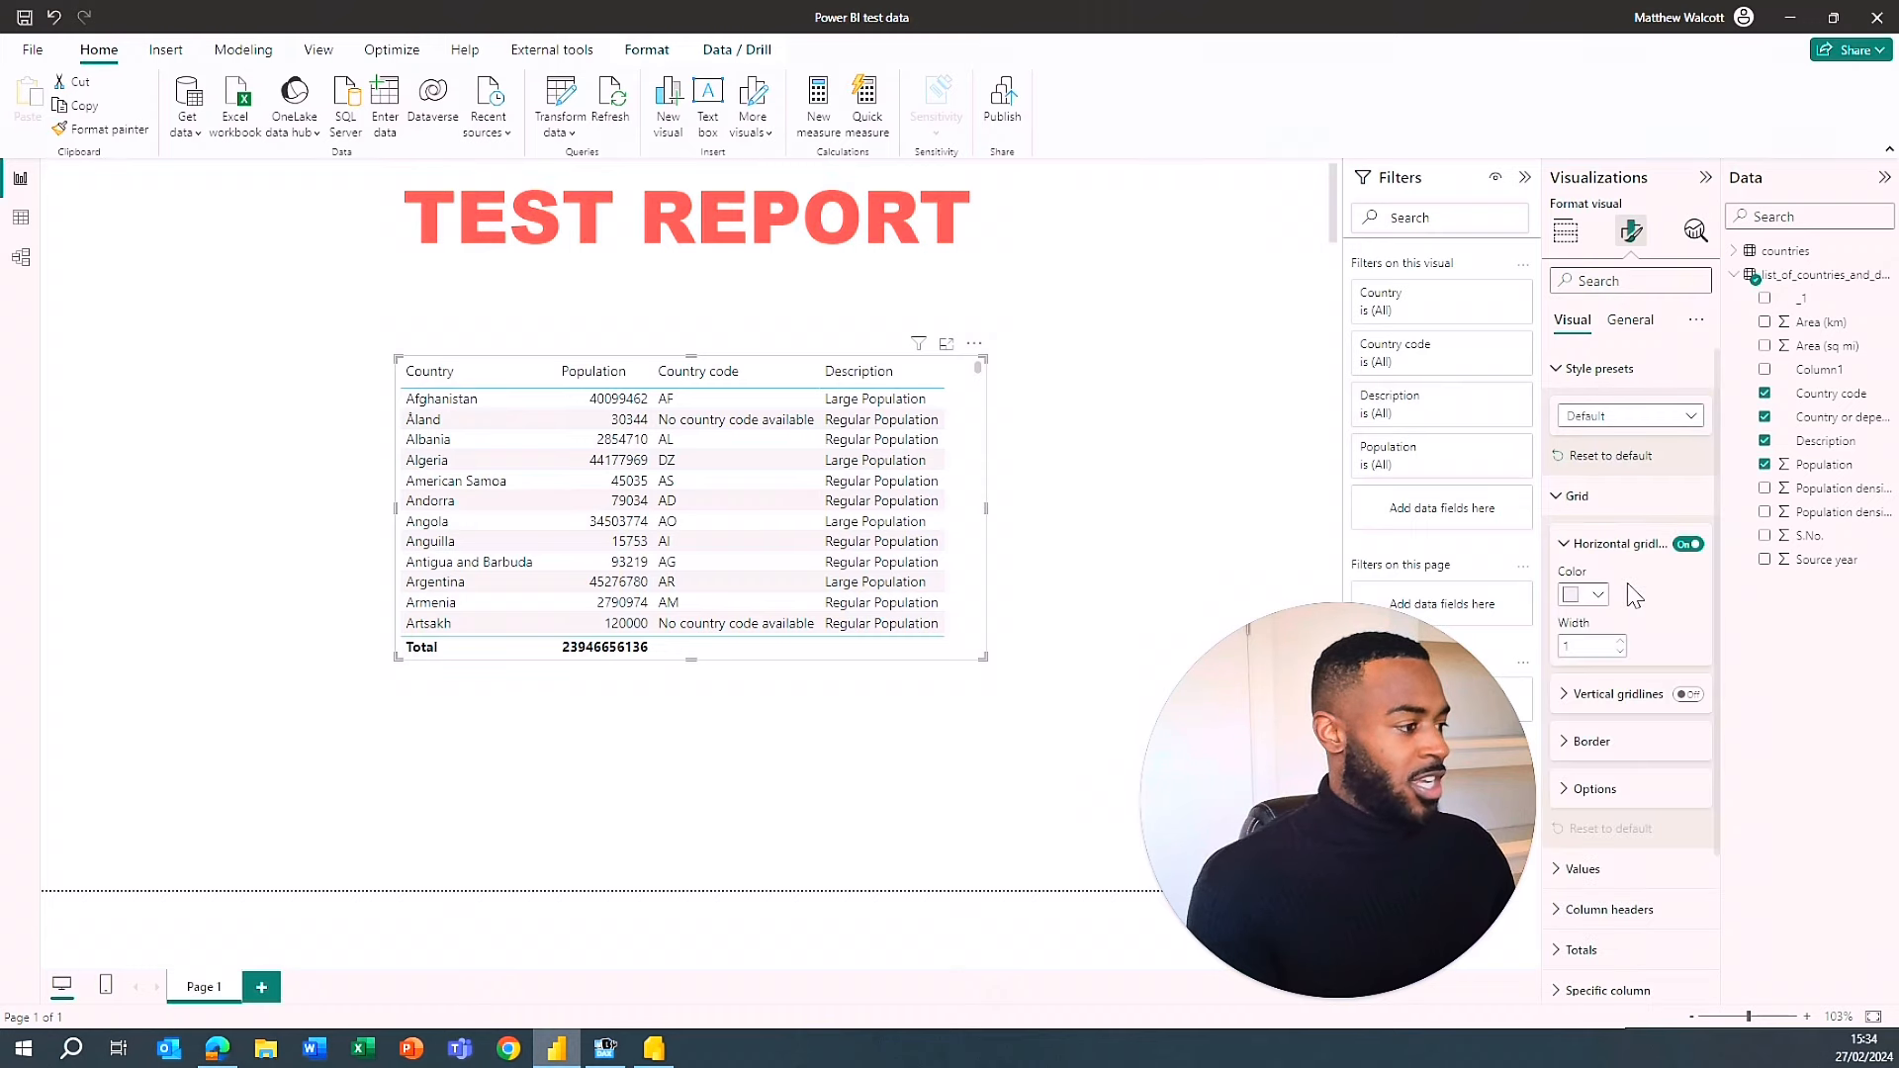
{"action": "scroll", "coordinate": [1627, 469], "scroll_direction": "down", "scroll_amount": 2}
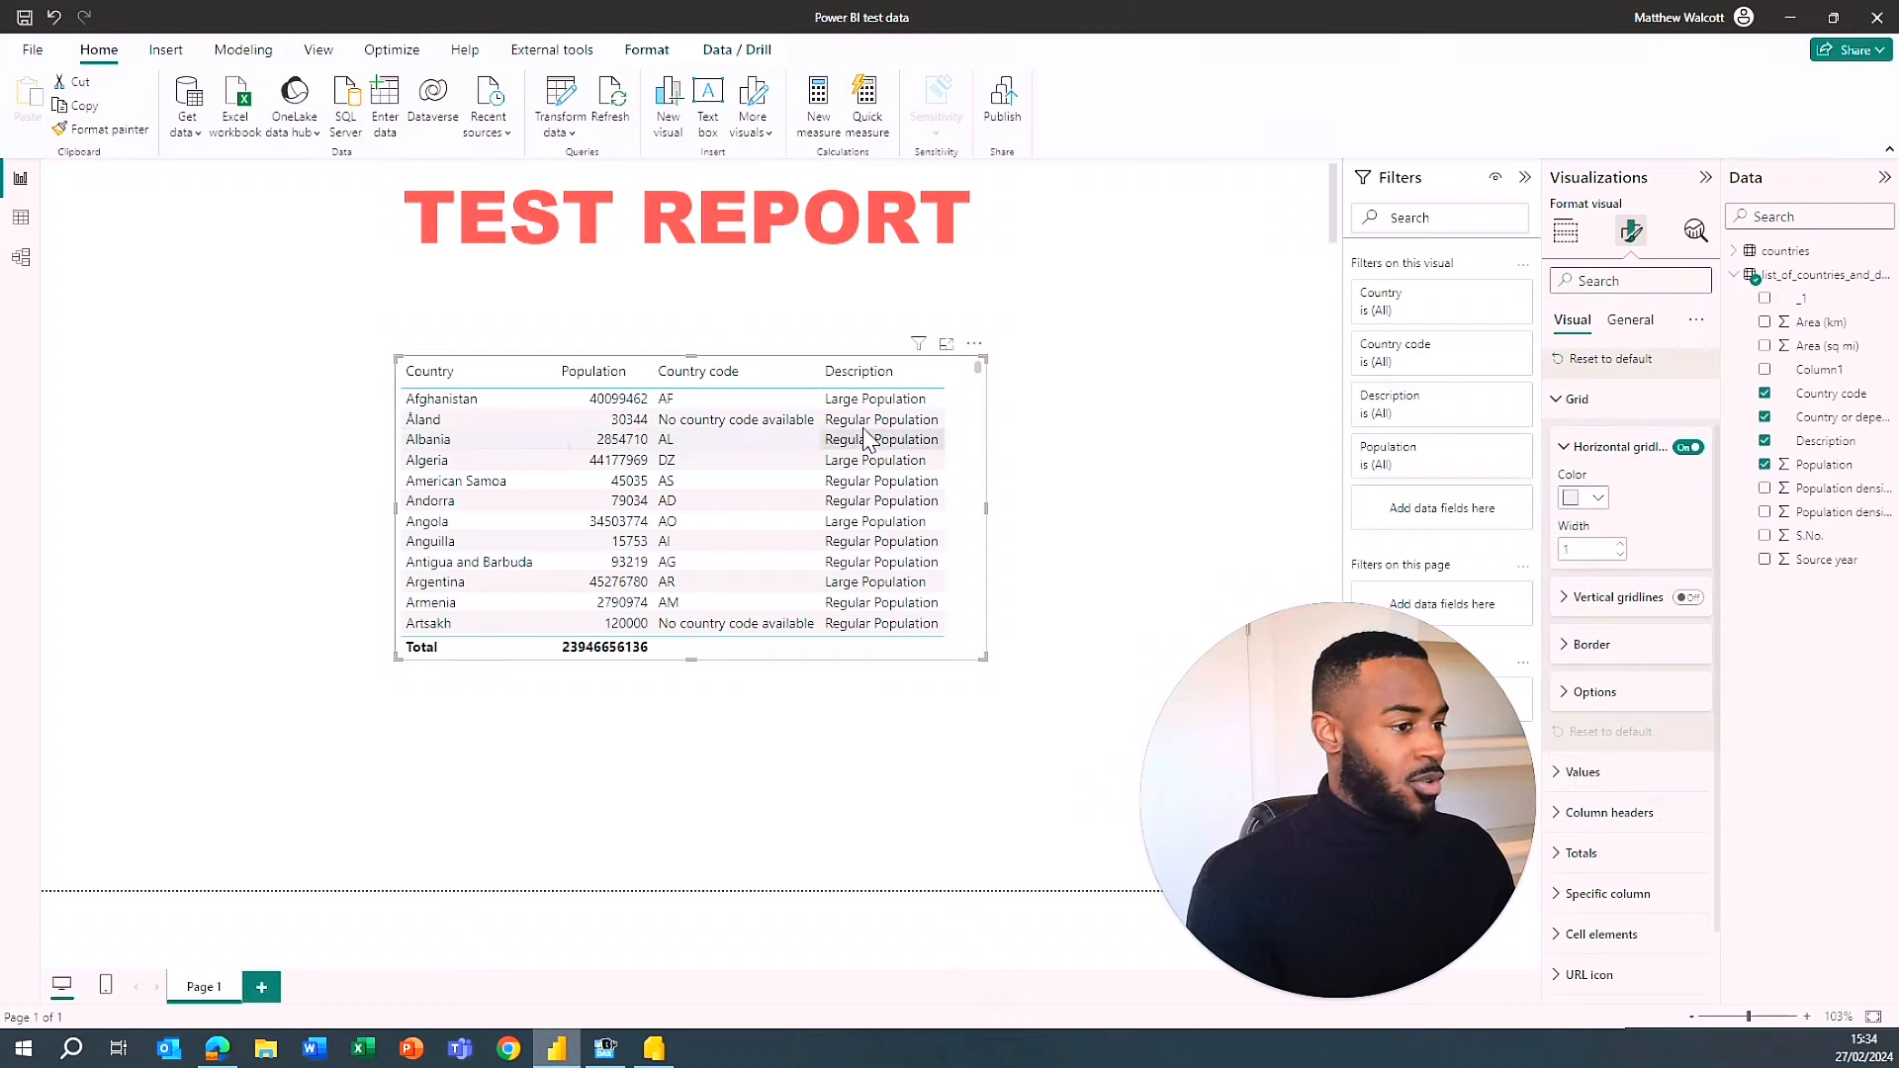
{"action": "left_click", "coordinate": [1687, 448]}
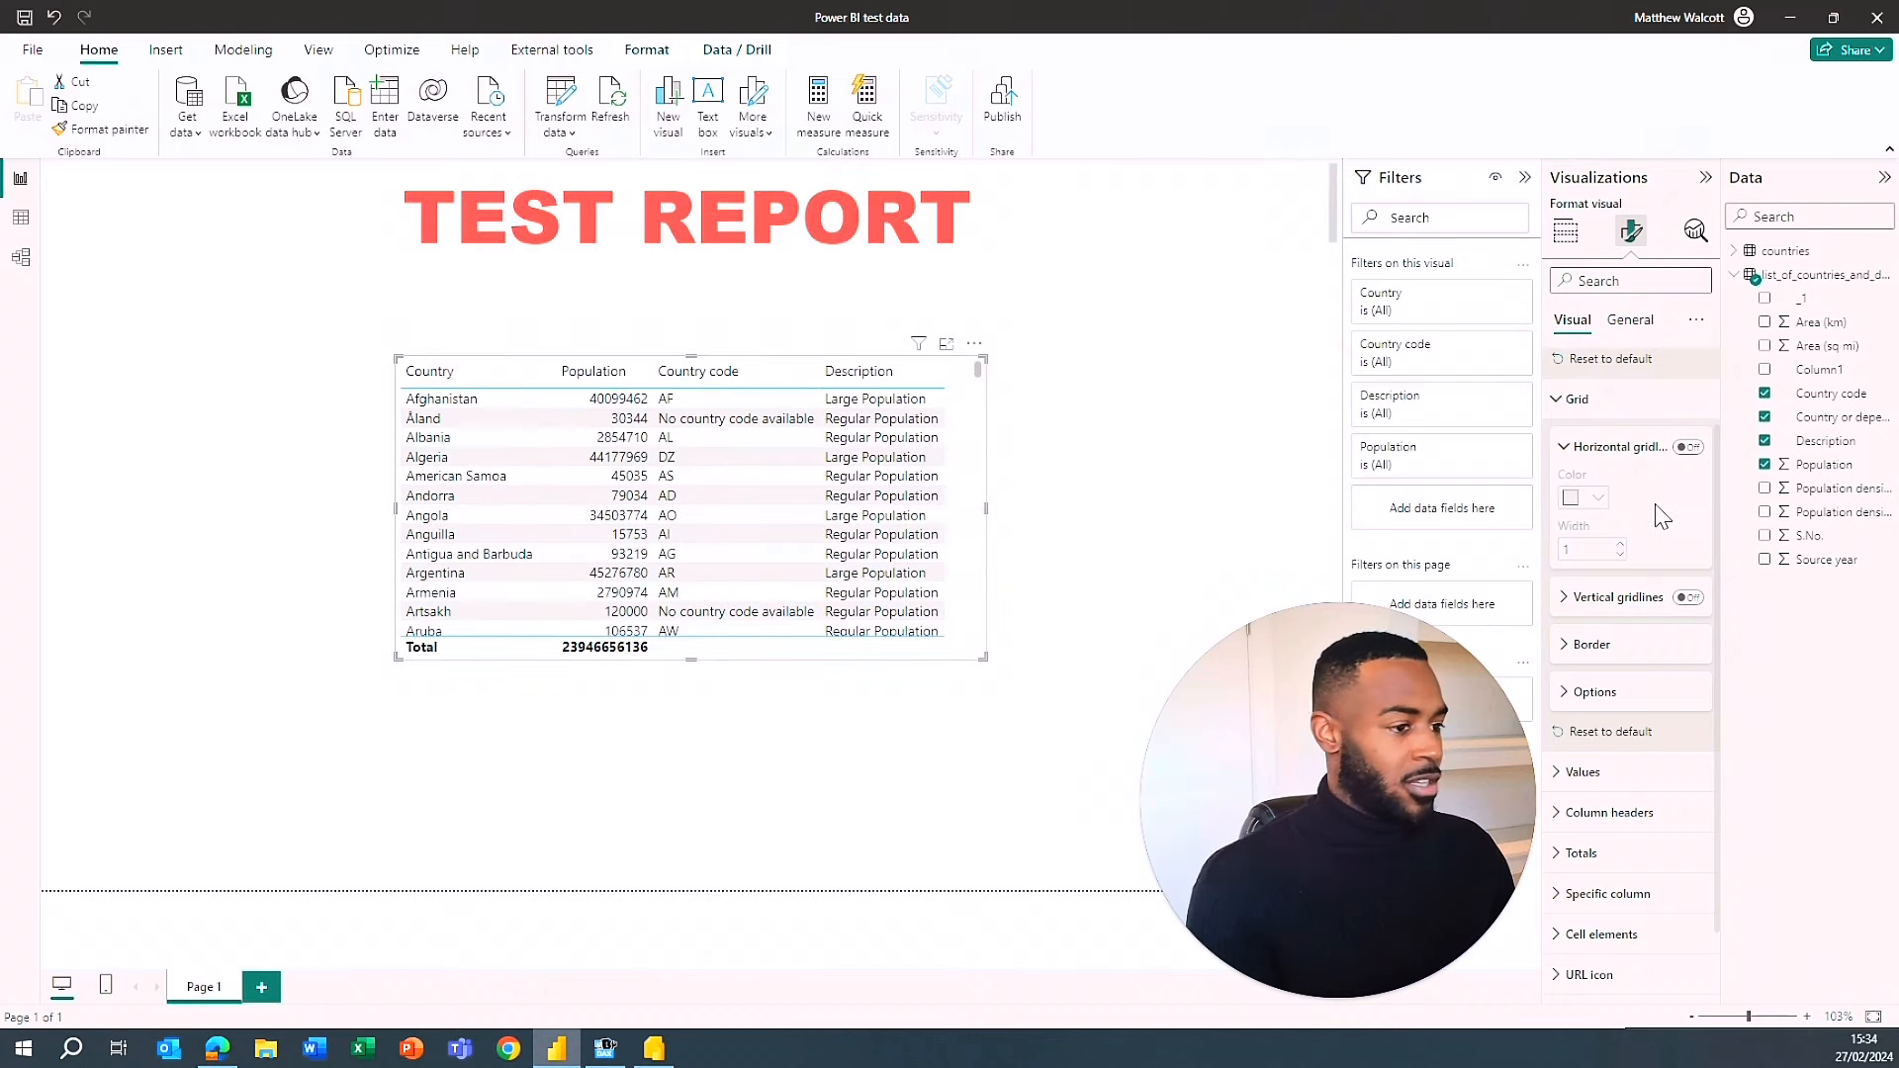
{"action": "left_click", "coordinate": [1684, 451]}
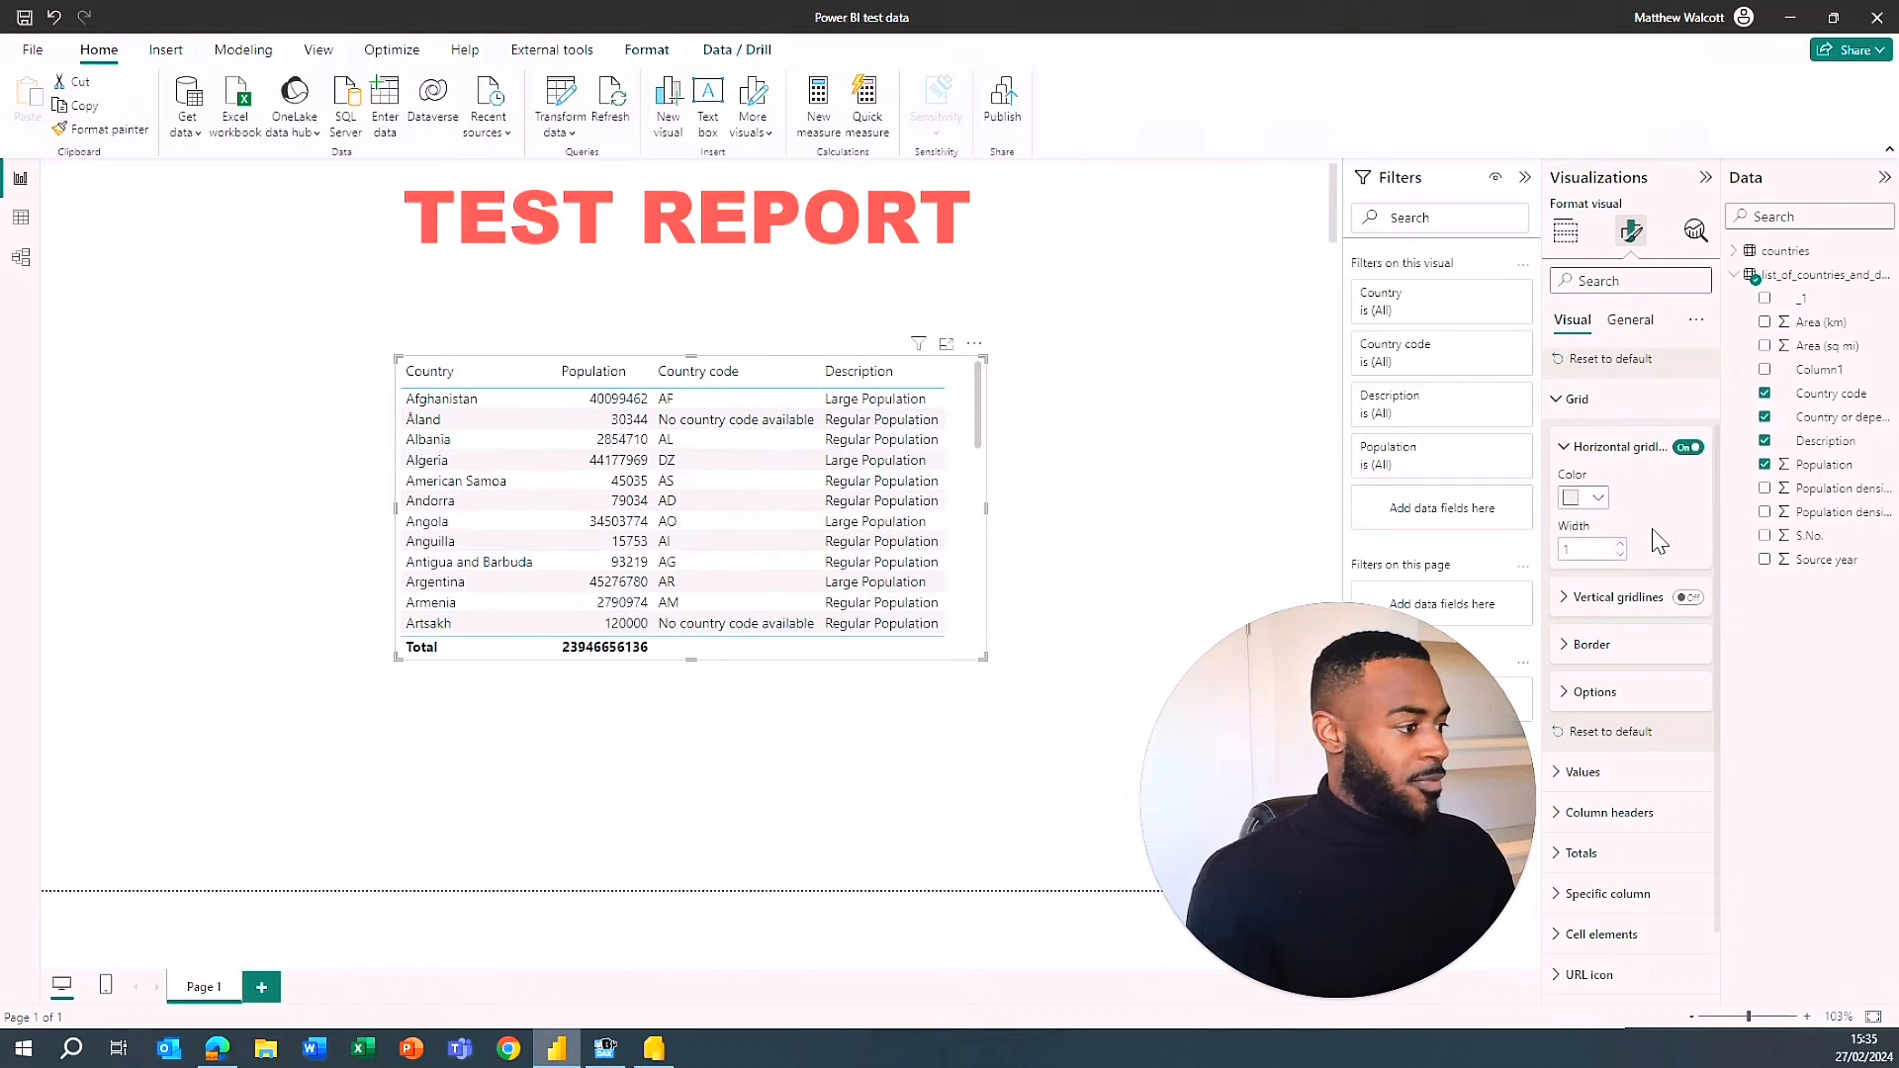
- Try the blue Theme color 2 (#12239E) with width 3 on the horizontal gridlines and return the width to 1
{"action": "left_click", "coordinate": [1593, 498]}
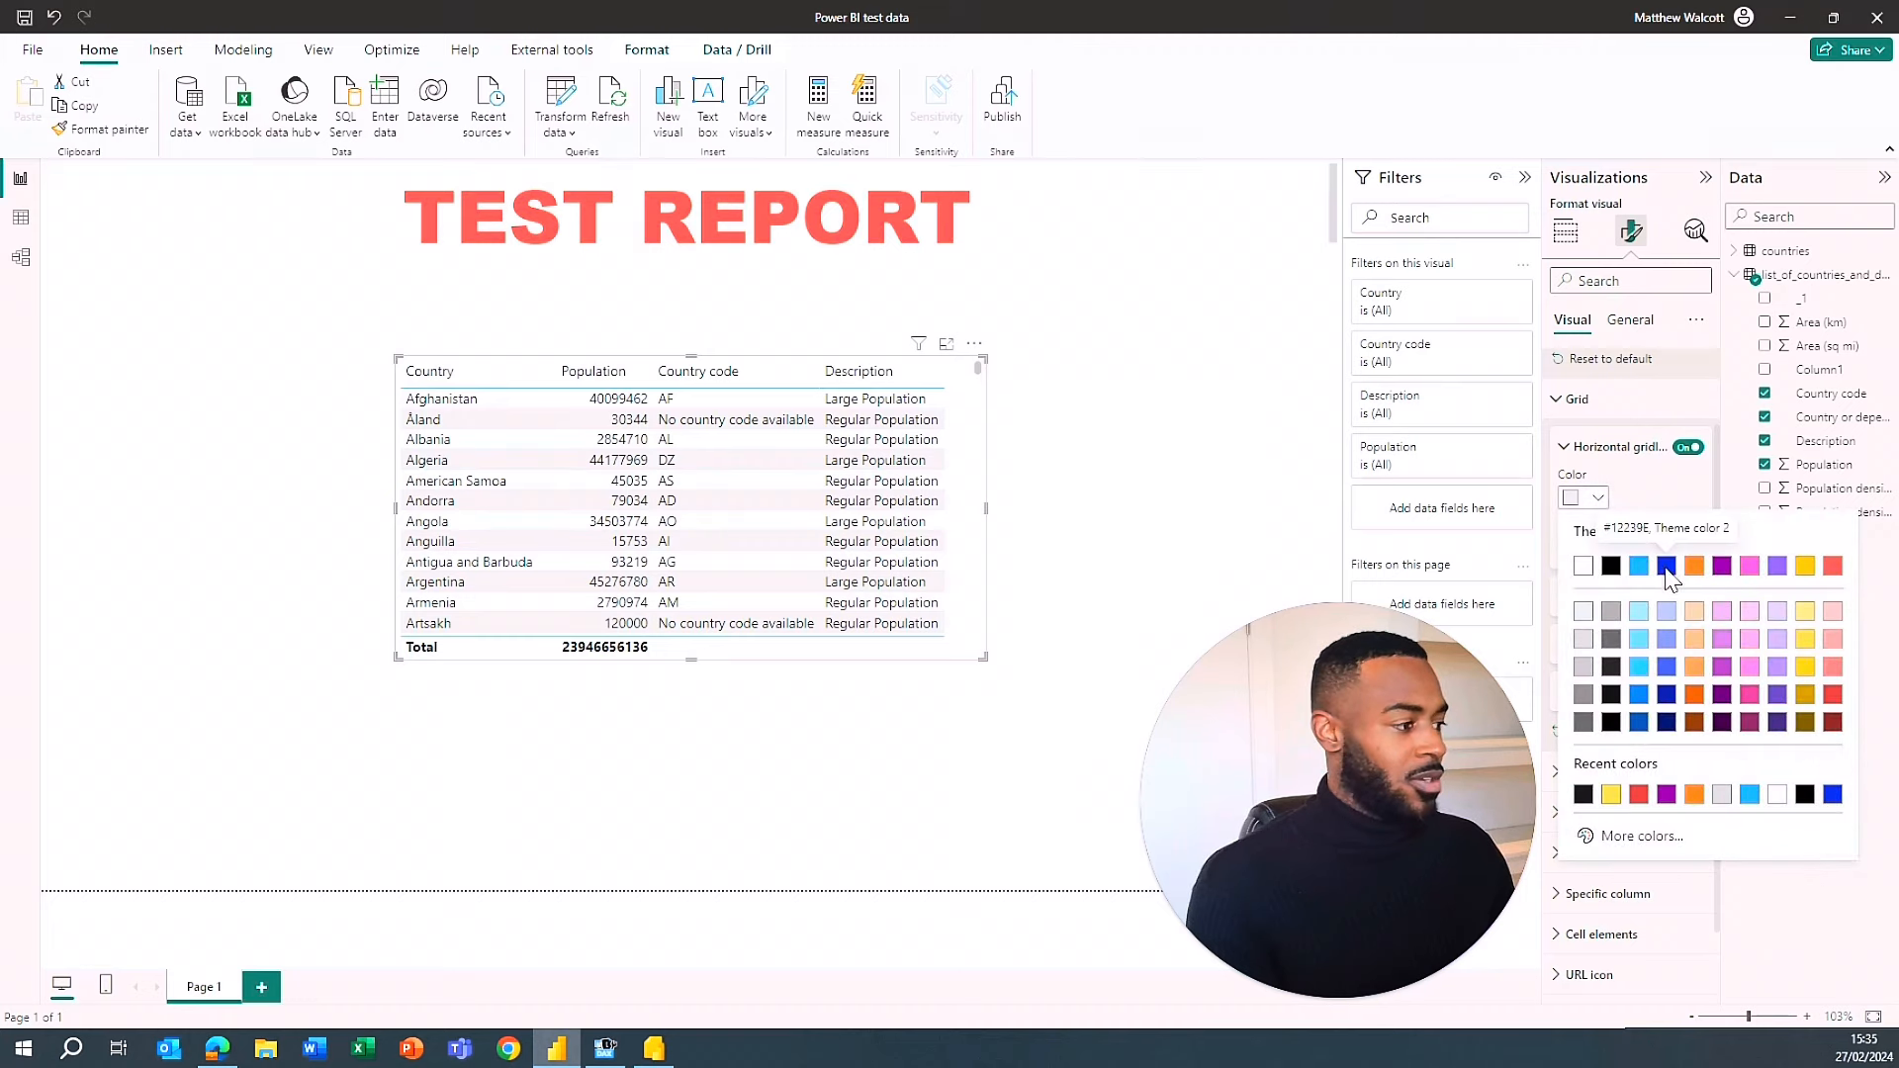
{"action": "left_click", "coordinate": [1667, 565]}
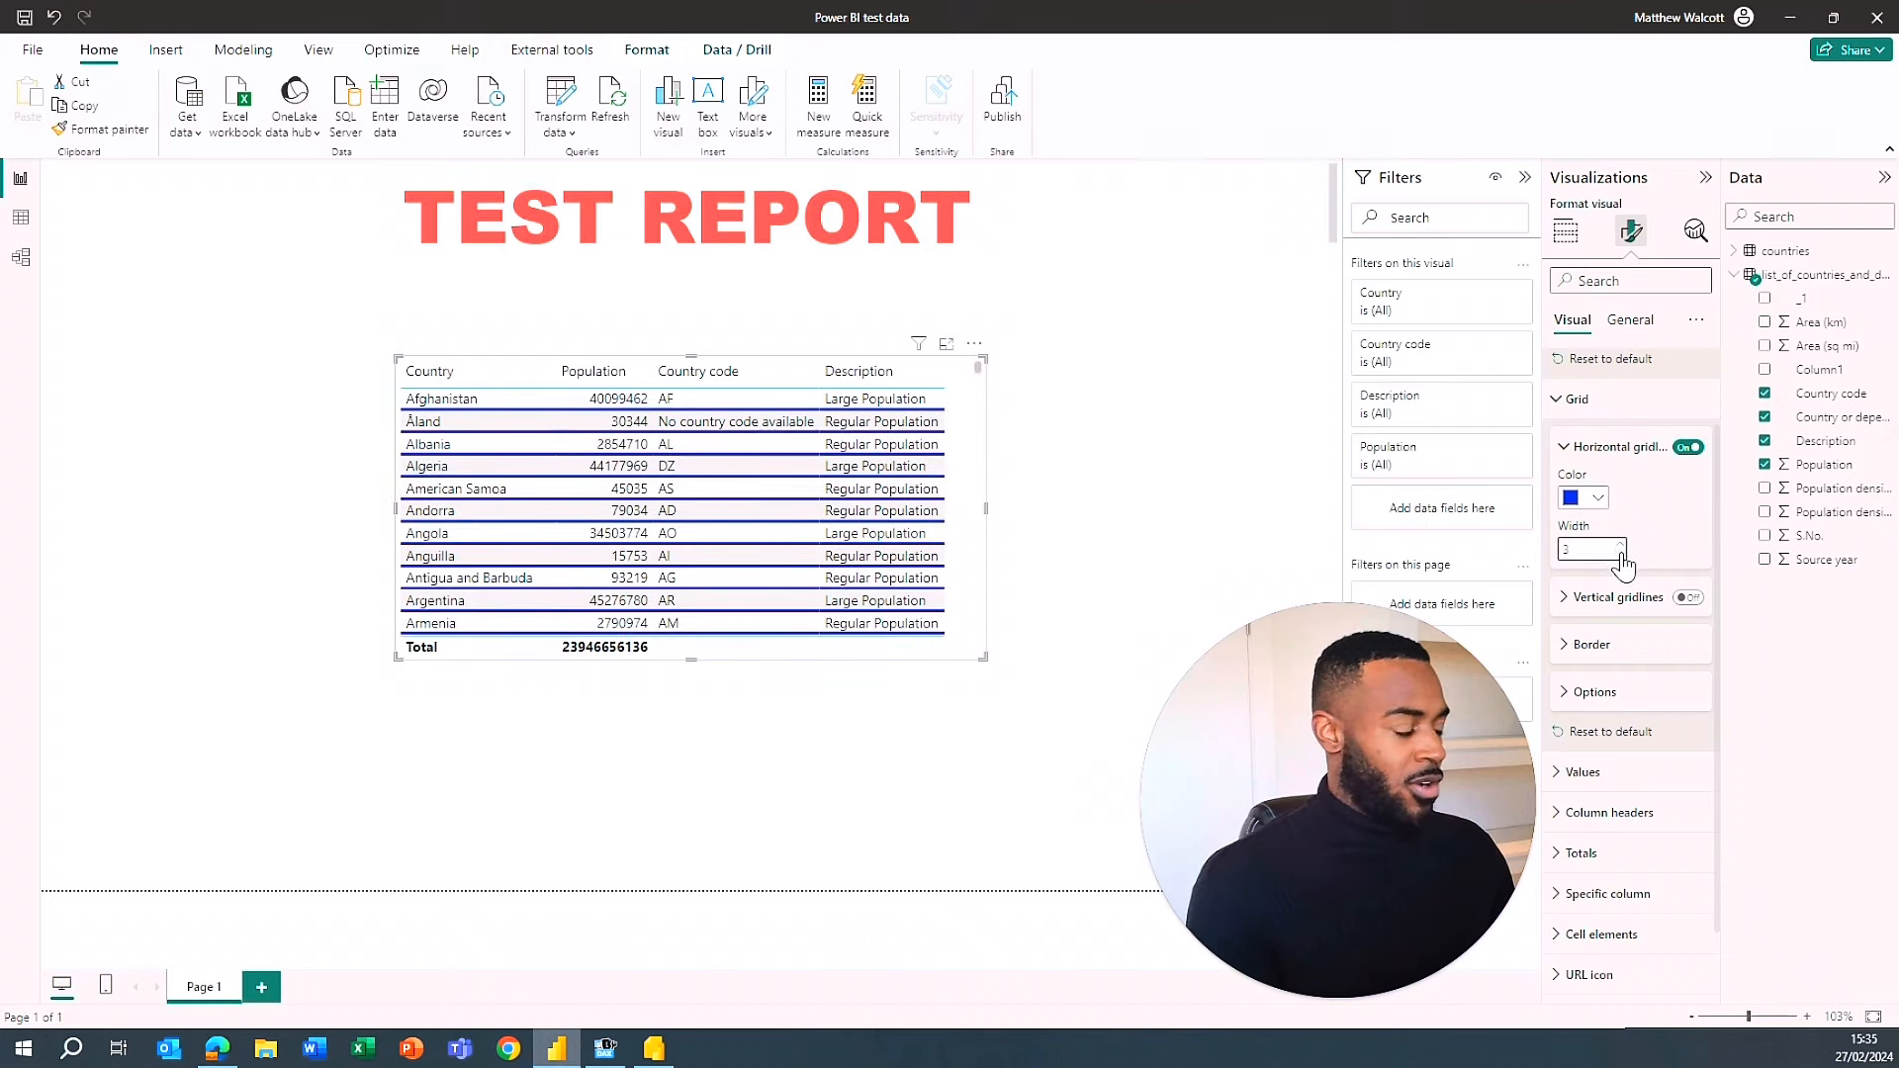
{"action": "double_click", "coordinate": [1590, 551]}
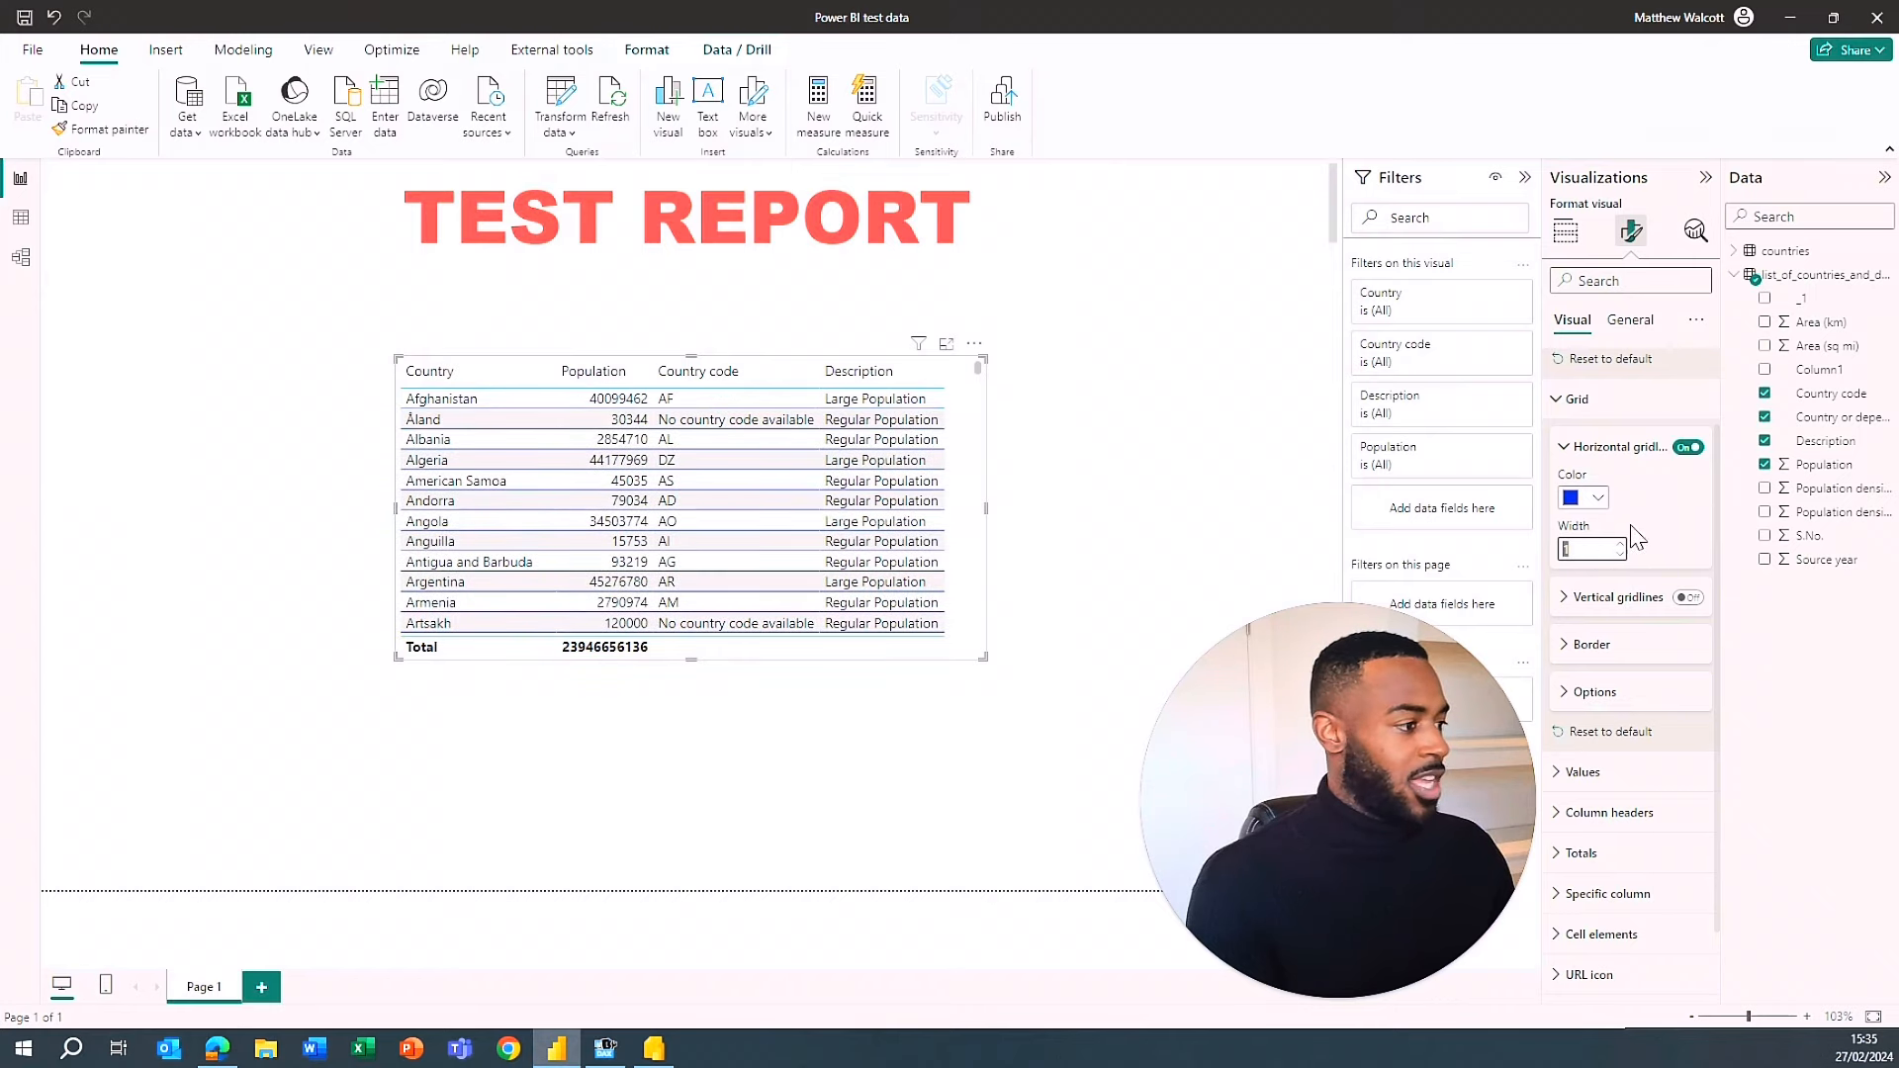
- Set the colour of the table's horizontal gridlines to a grey shade from the theme colours
{"action": "left_click", "coordinate": [1587, 498]}
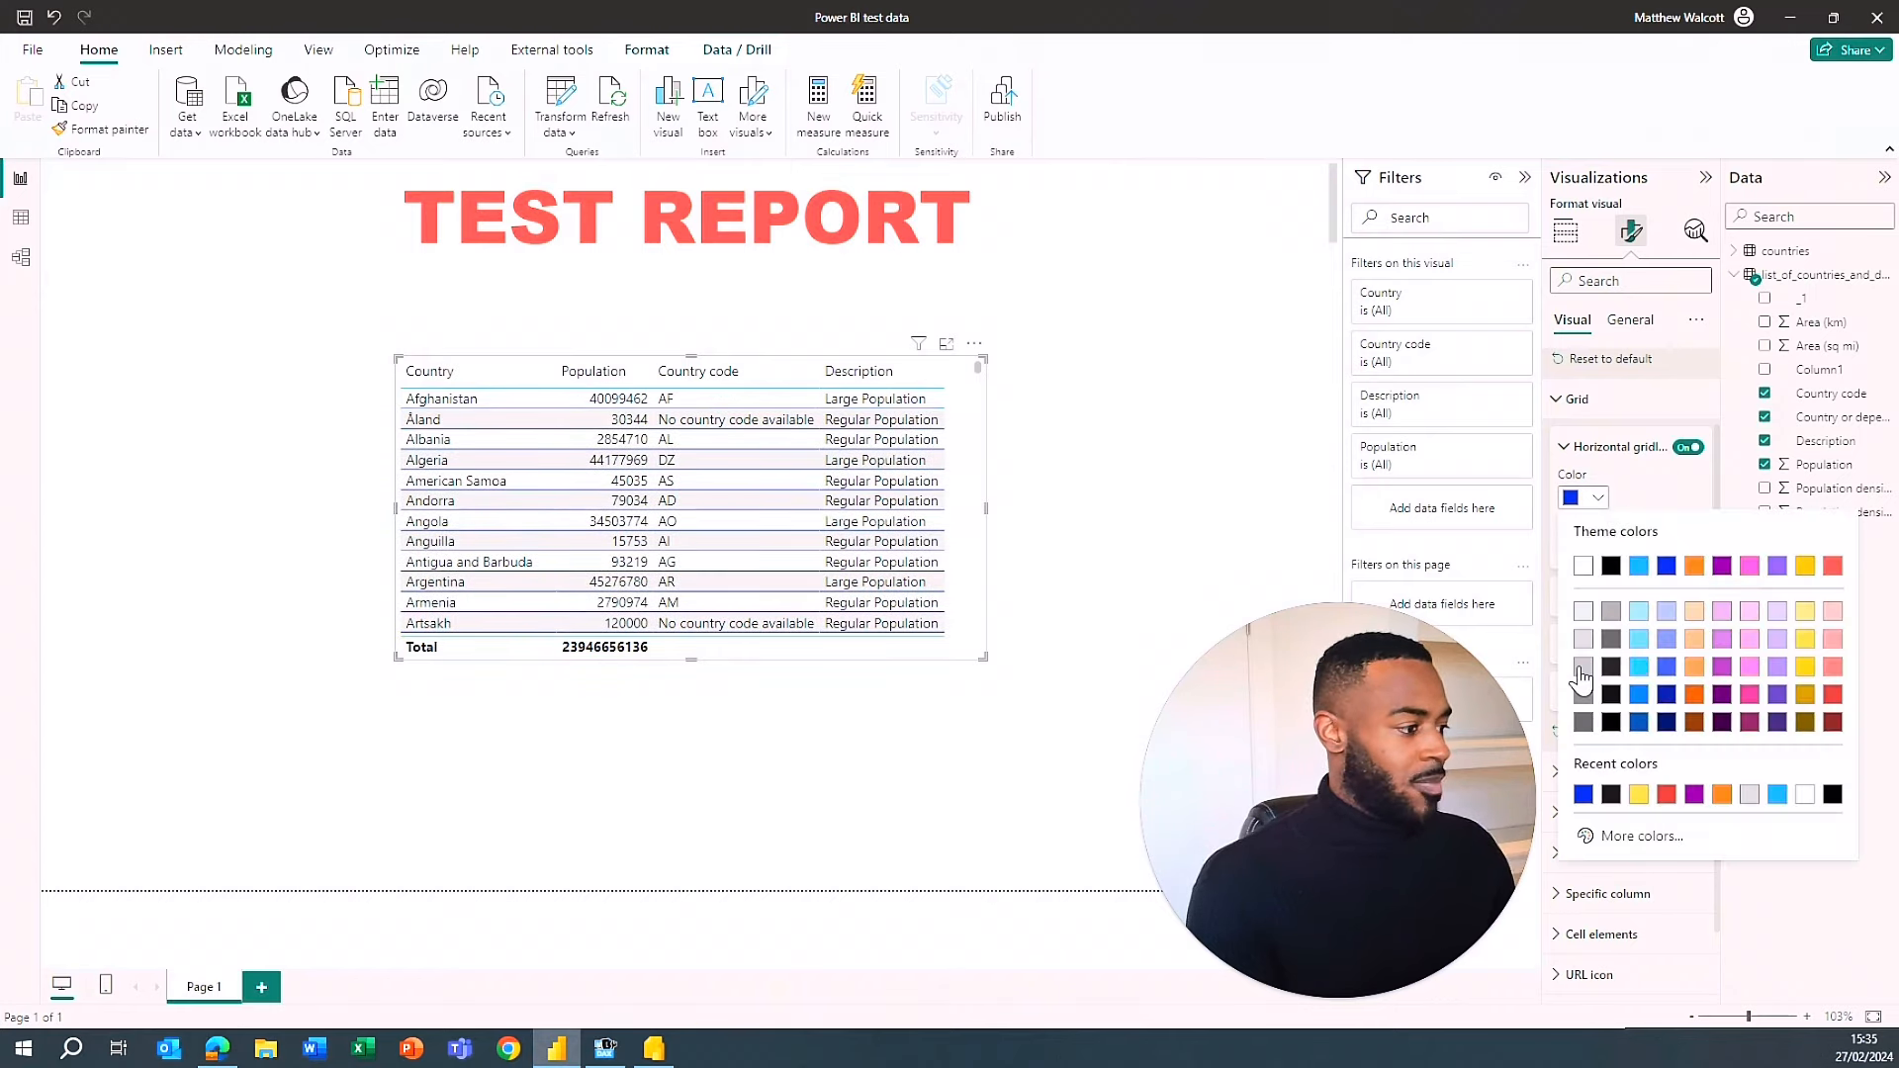
{"action": "left_click", "coordinate": [1581, 668]}
{"action": "left_click", "coordinate": [1565, 448]}
- Turn on the table's vertical gridlines and colour them with a pink shade from the theme colours
{"action": "left_click", "coordinate": [1690, 518]}
{"action": "left_click", "coordinate": [1563, 534]}
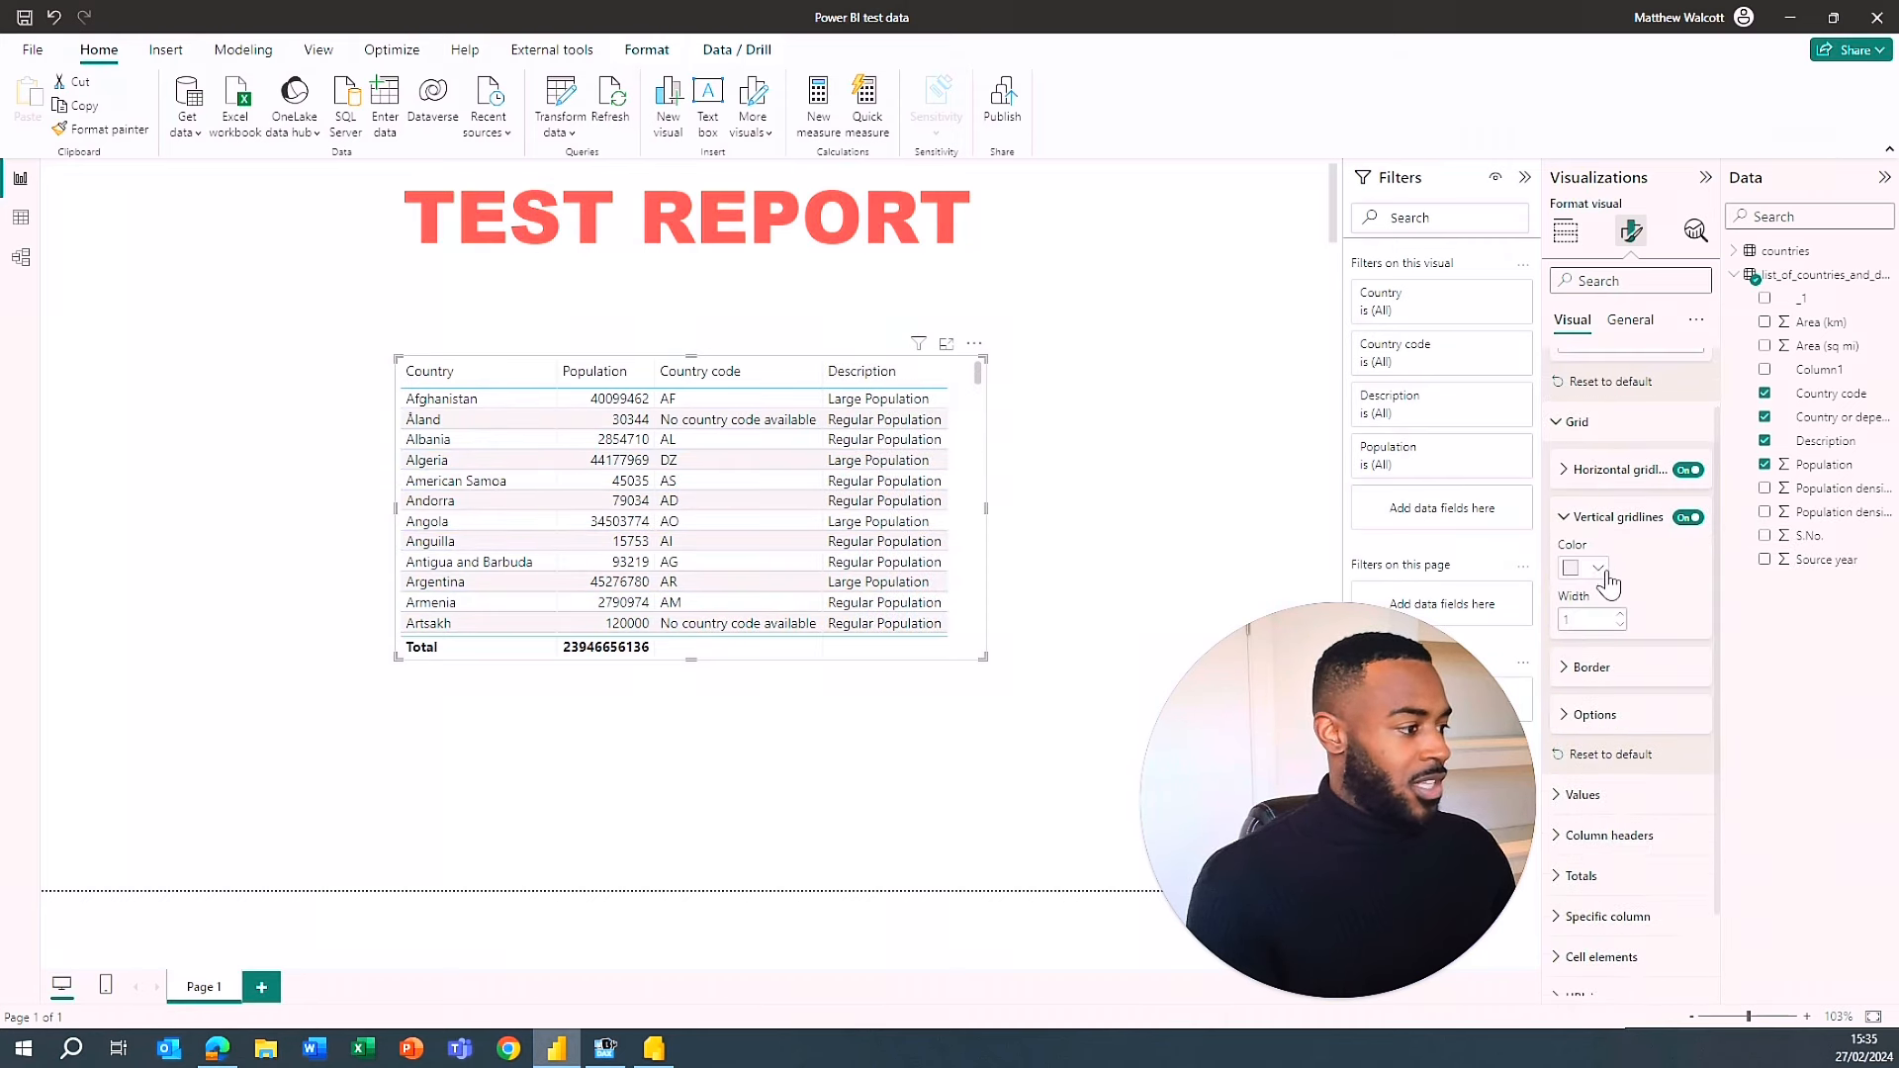
{"action": "left_click", "coordinate": [1600, 572]}
{"action": "left_click", "coordinate": [1750, 638]}
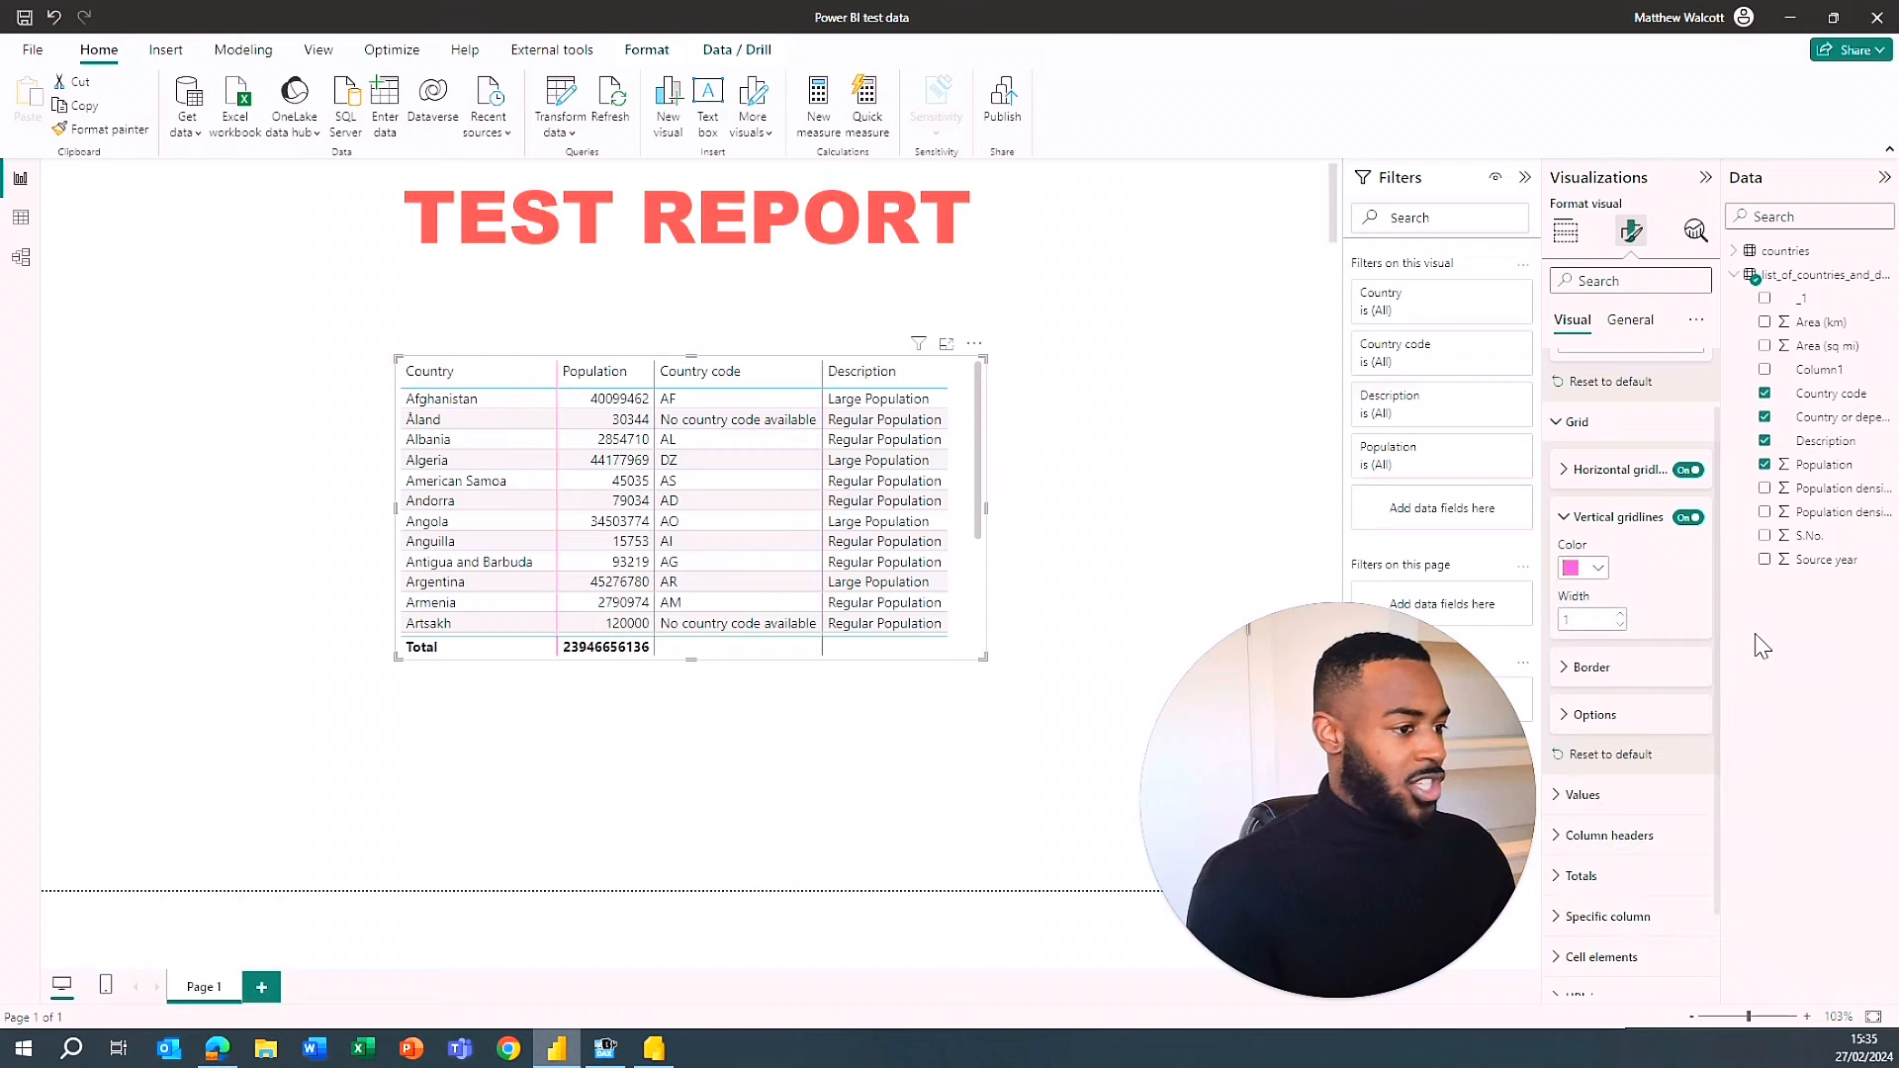
{"action": "left_click", "coordinate": [1562, 519]}
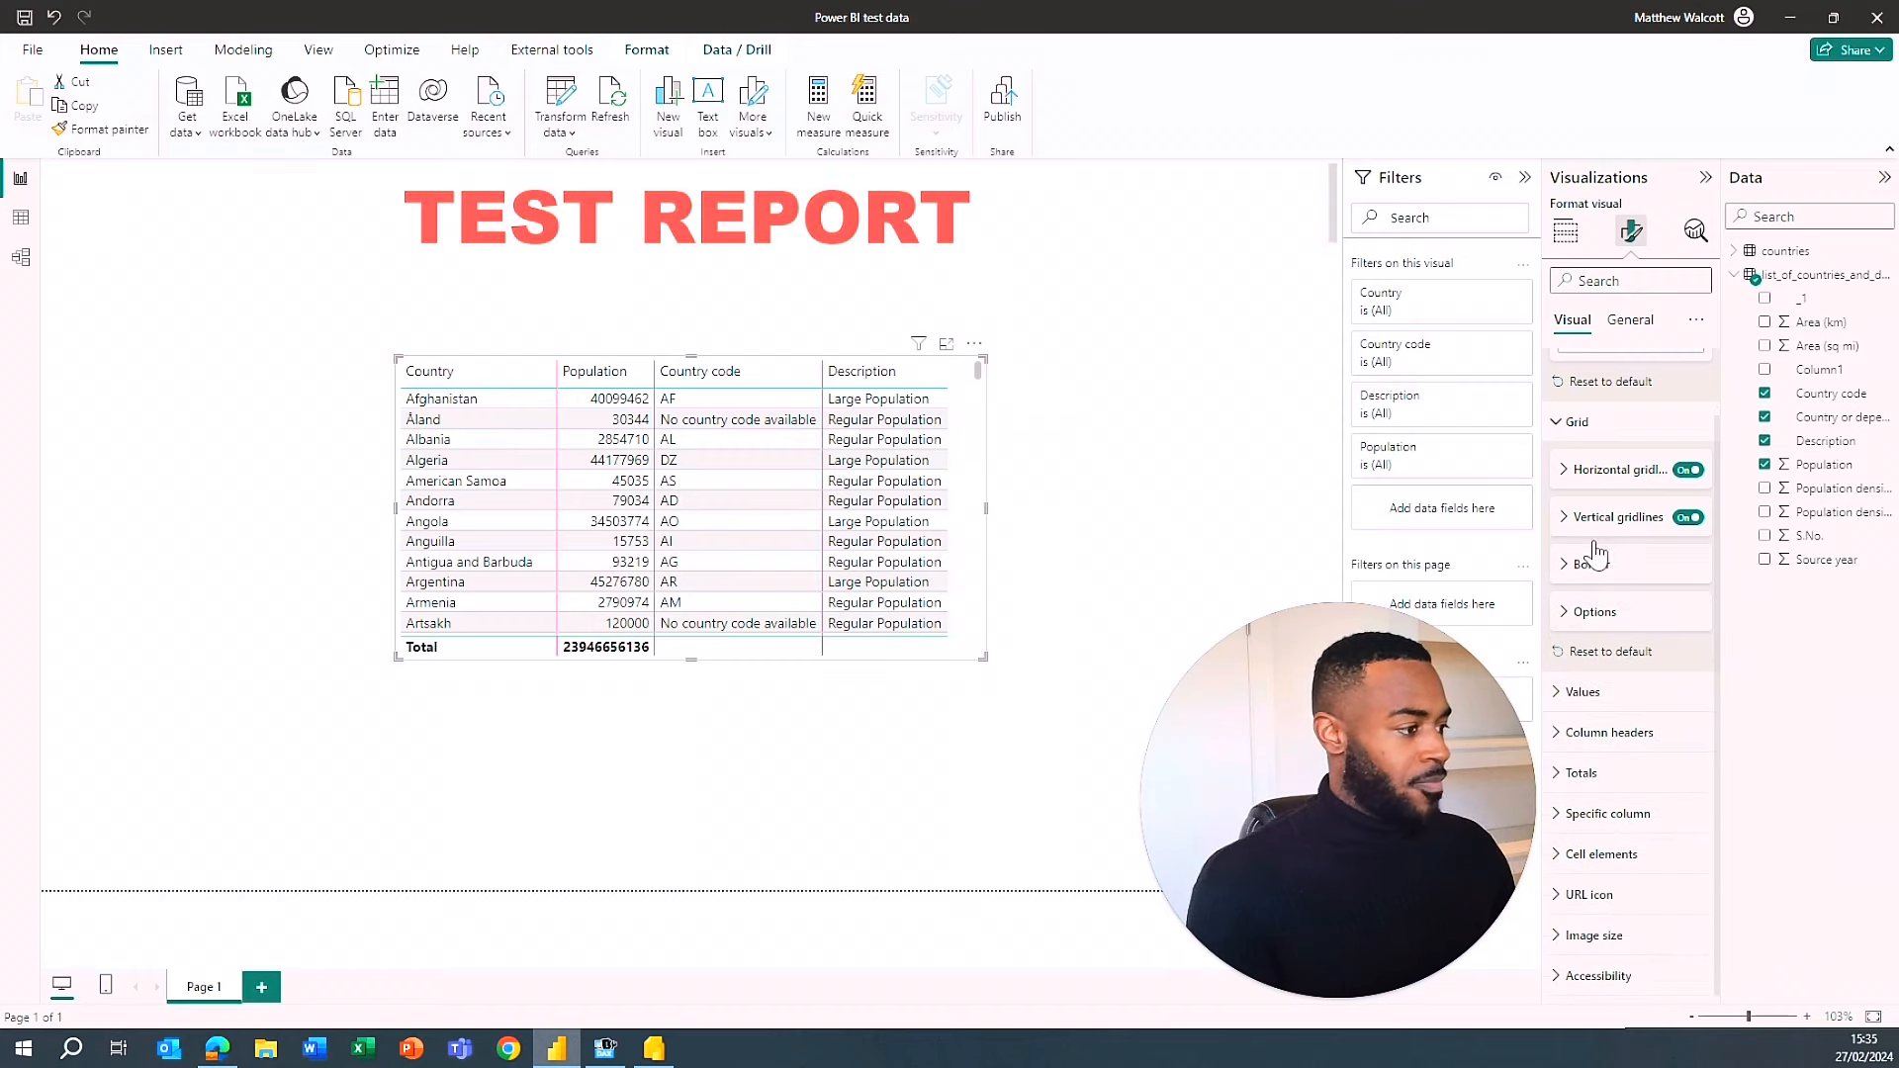
- Set the table's grid border to apply to all sections and colour it orange from the recent colors
{"action": "left_click", "coordinate": [1575, 571]}
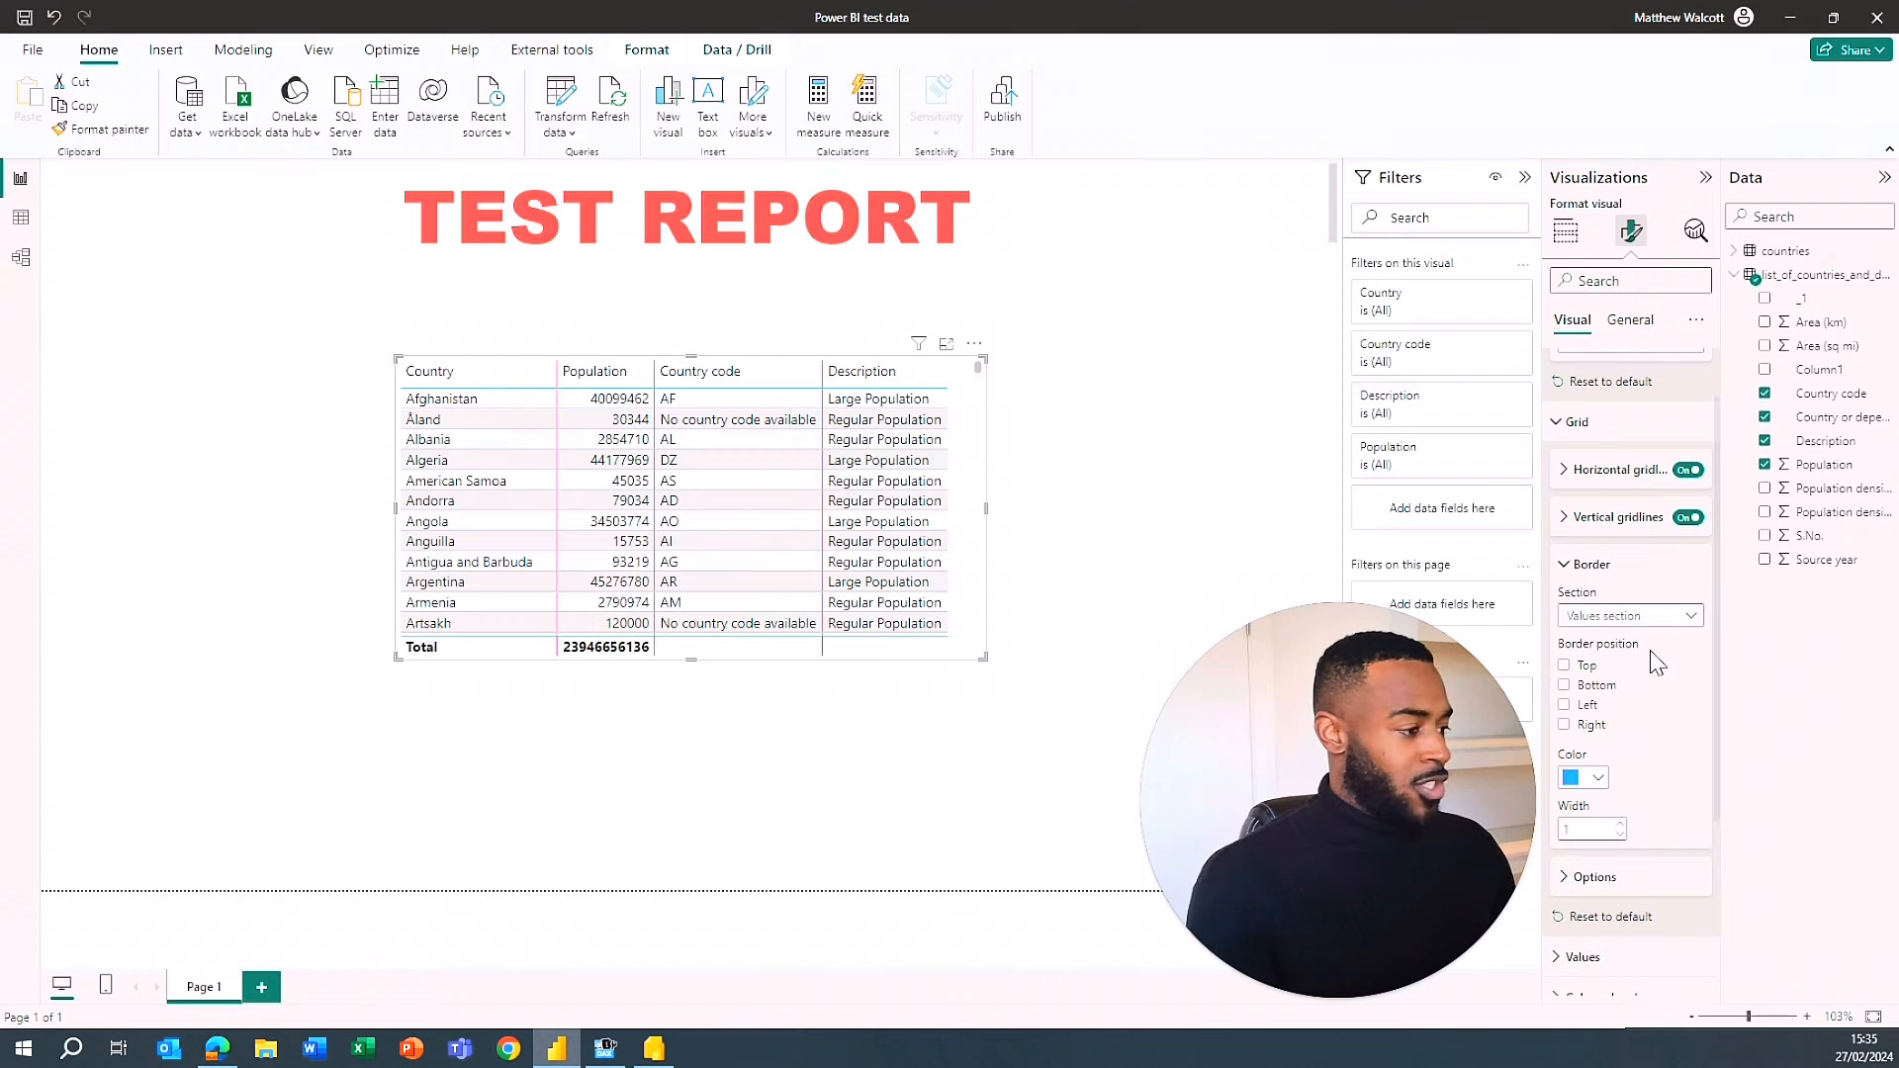
{"action": "left_click", "coordinate": [1693, 619]}
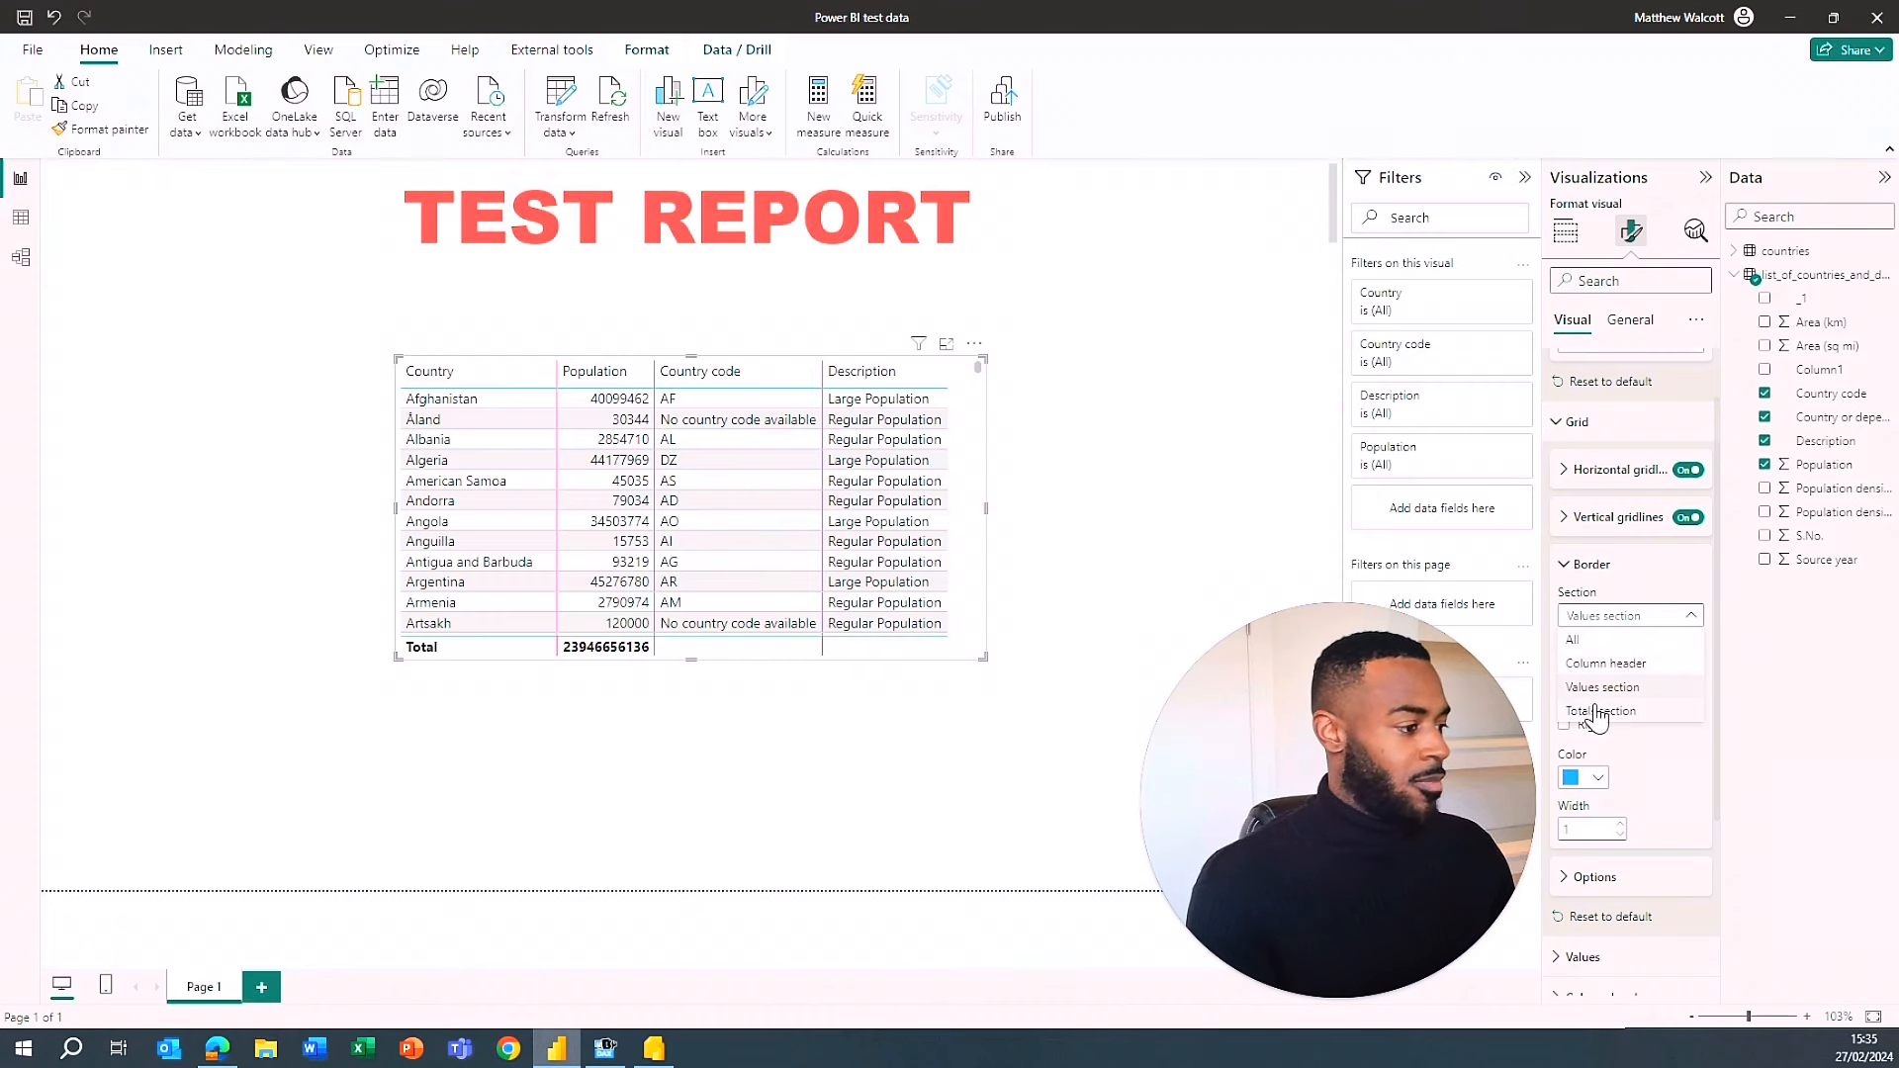
{"action": "left_click", "coordinate": [1611, 641]}
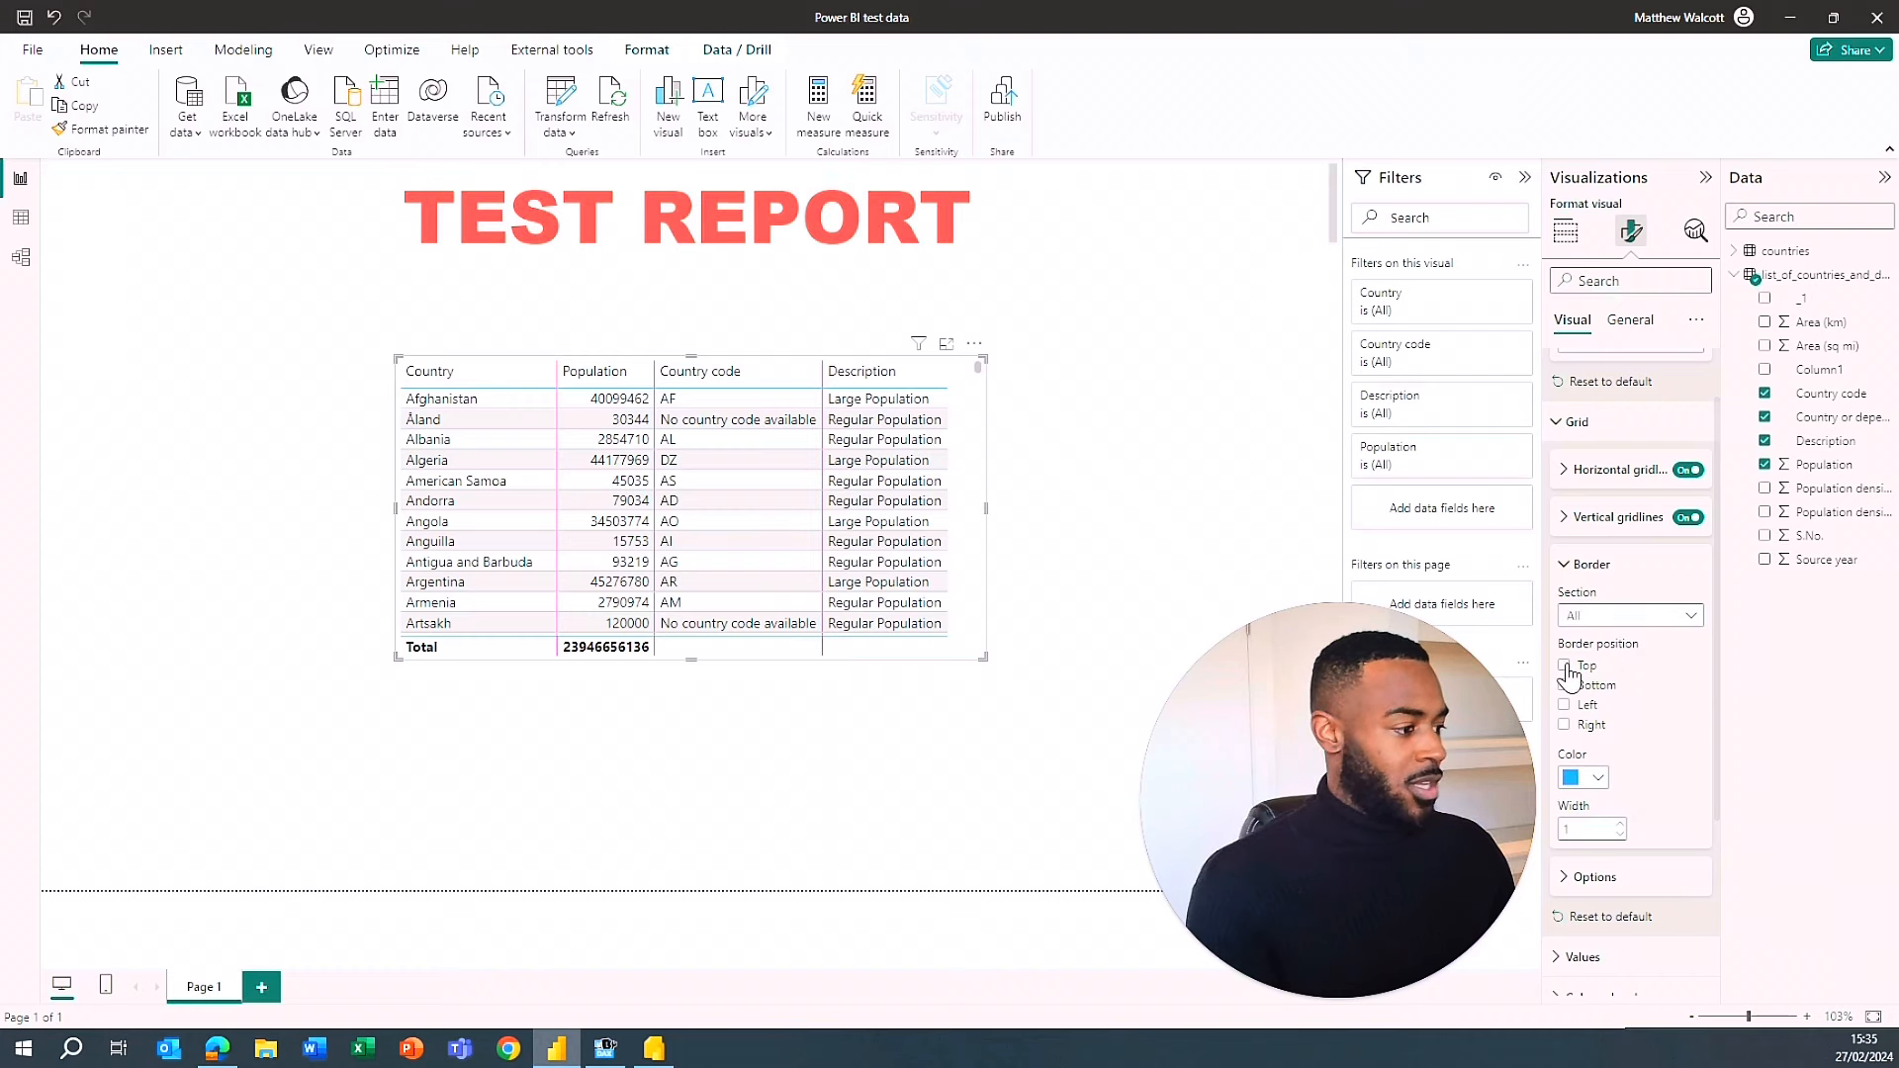
{"action": "left_click", "coordinate": [1597, 779]}
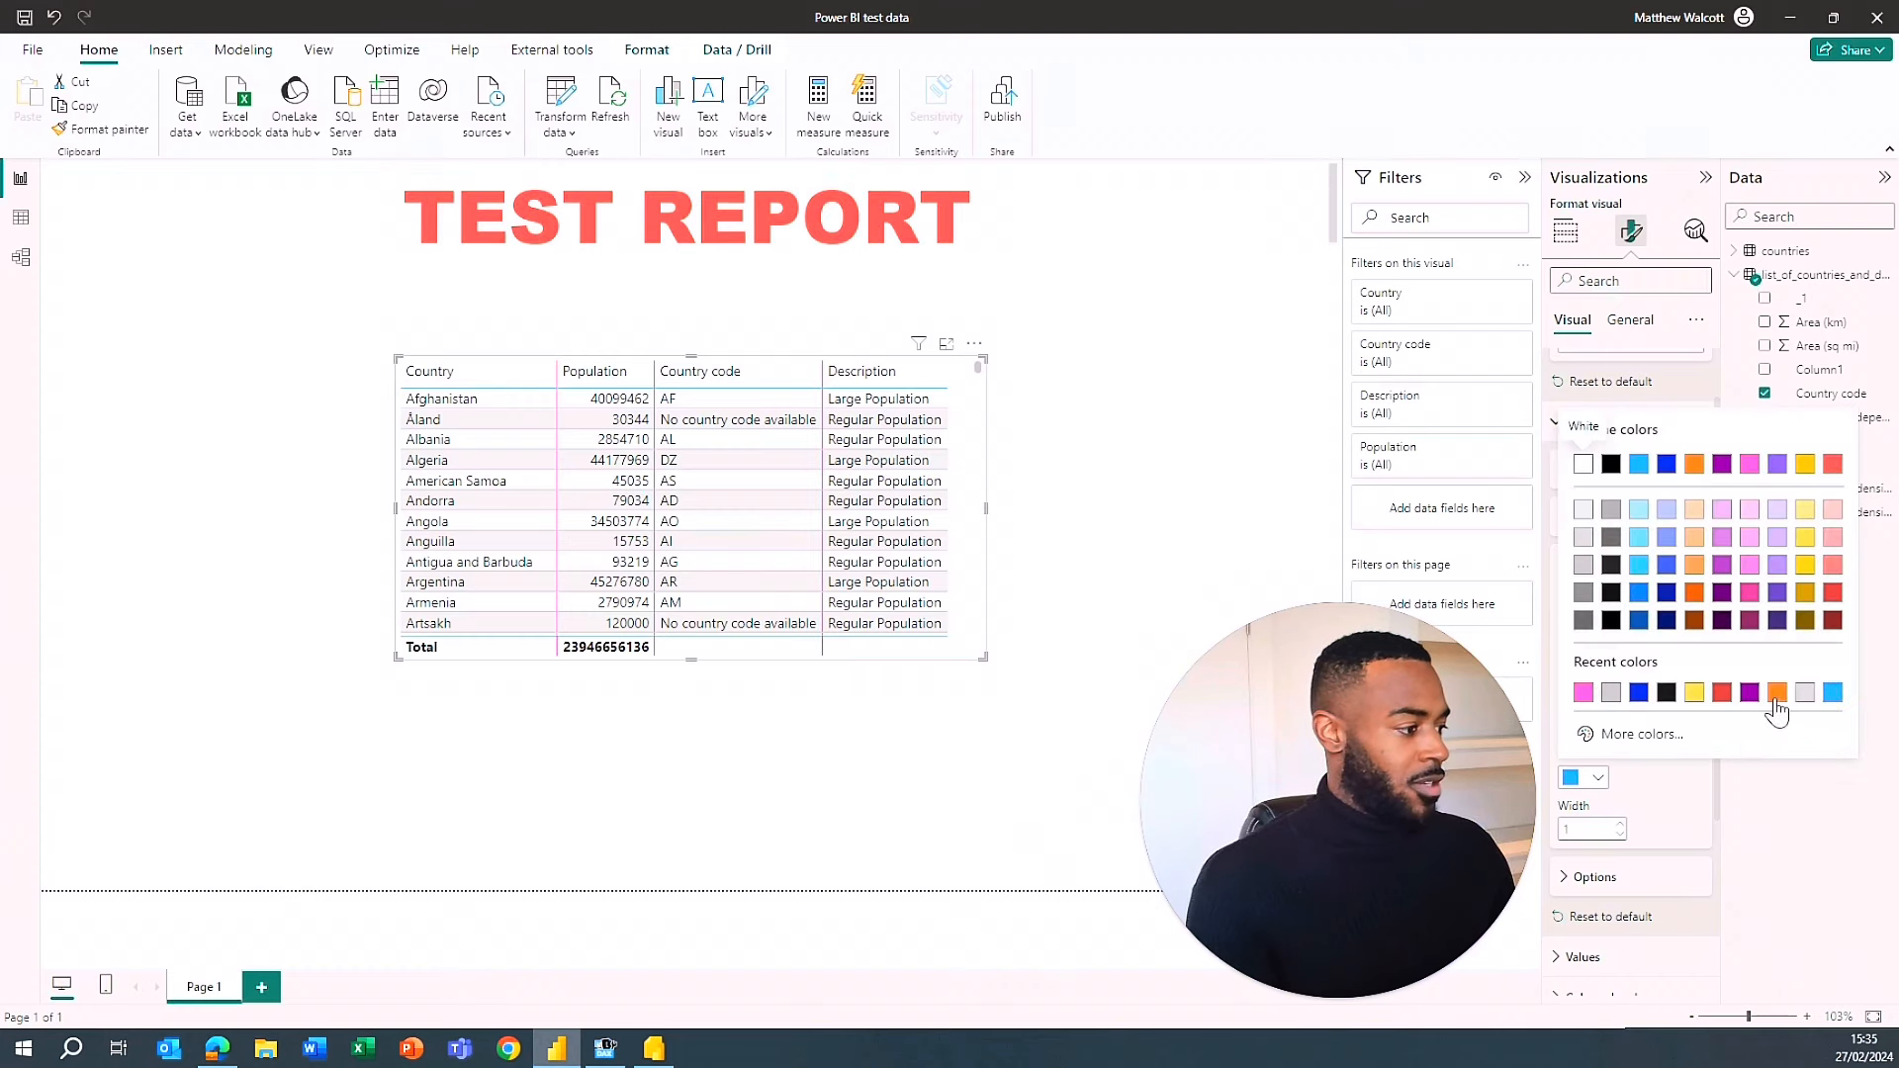
{"action": "left_click", "coordinate": [1777, 691]}
- Enable the table border on the top, bottom, left and right, and close the border settings
{"action": "left_click", "coordinate": [1563, 664]}
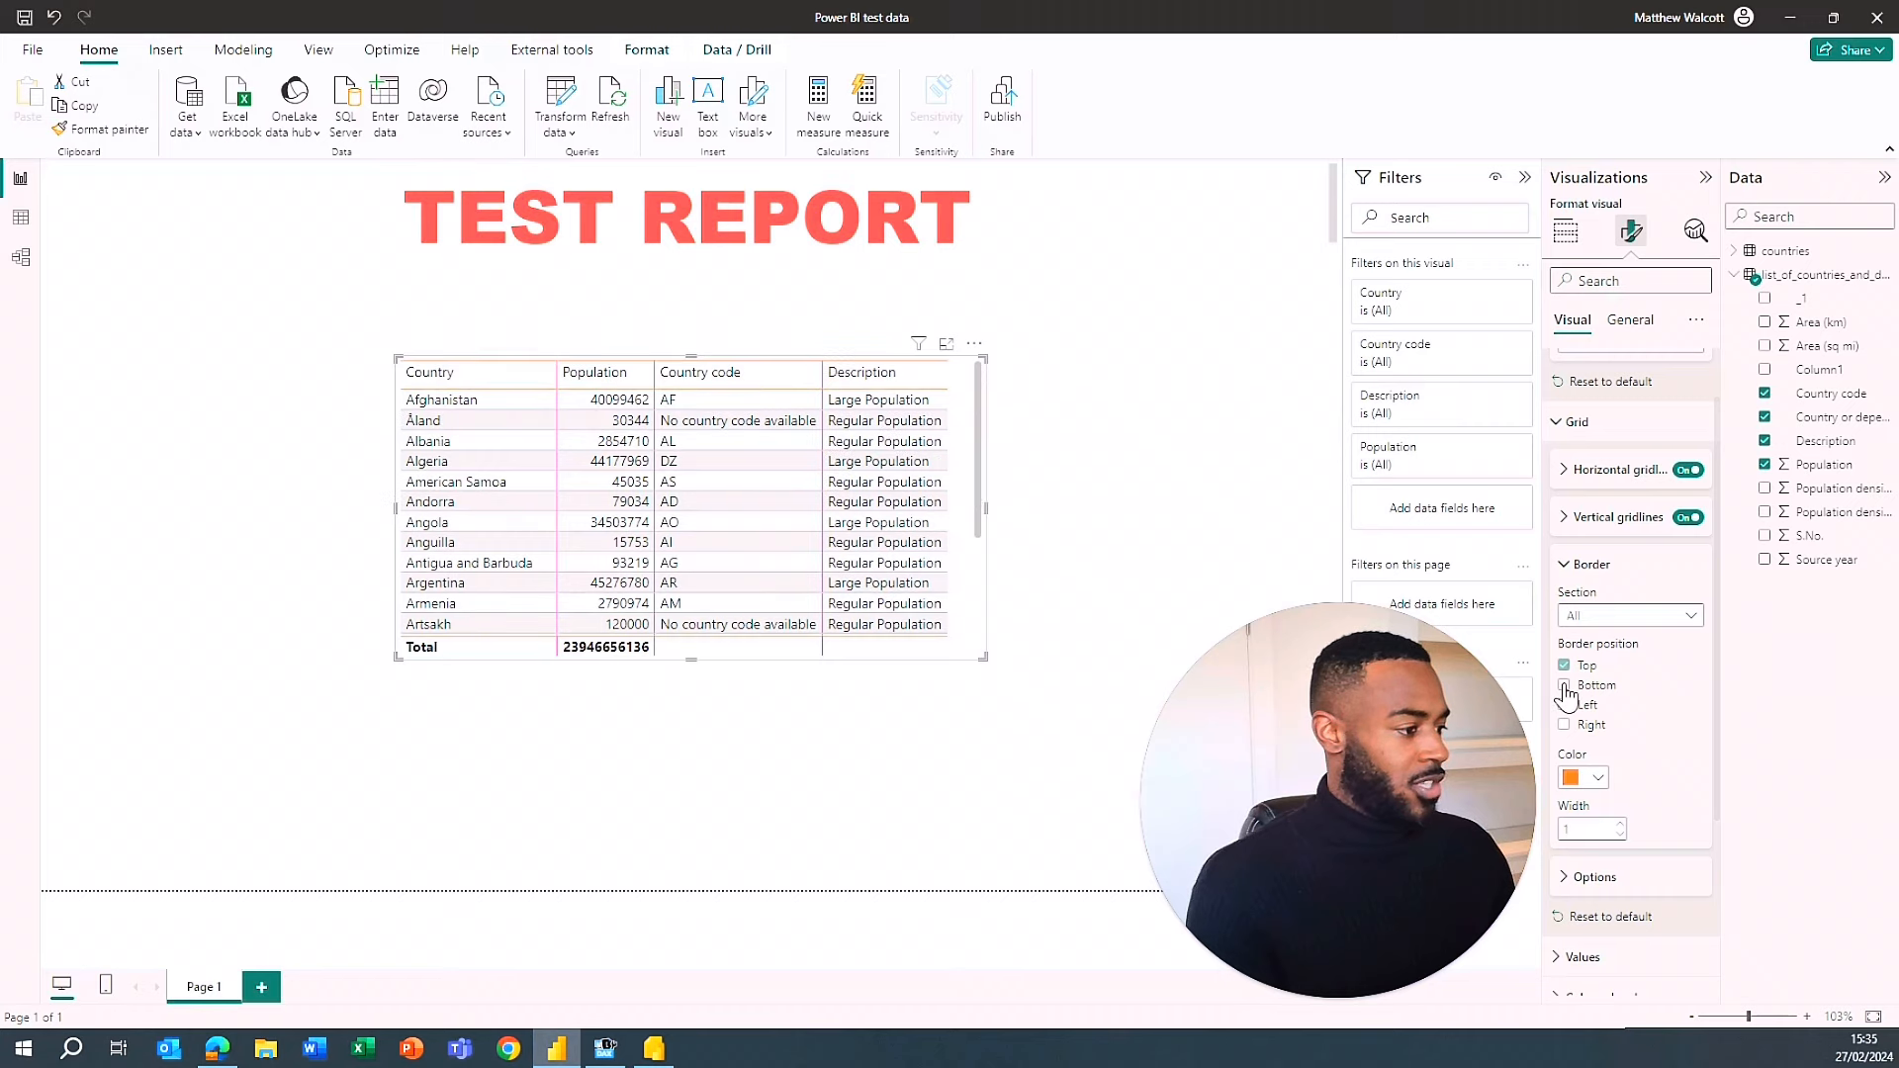
{"action": "left_click", "coordinate": [1563, 685]}
{"action": "left_click", "coordinate": [1566, 705]}
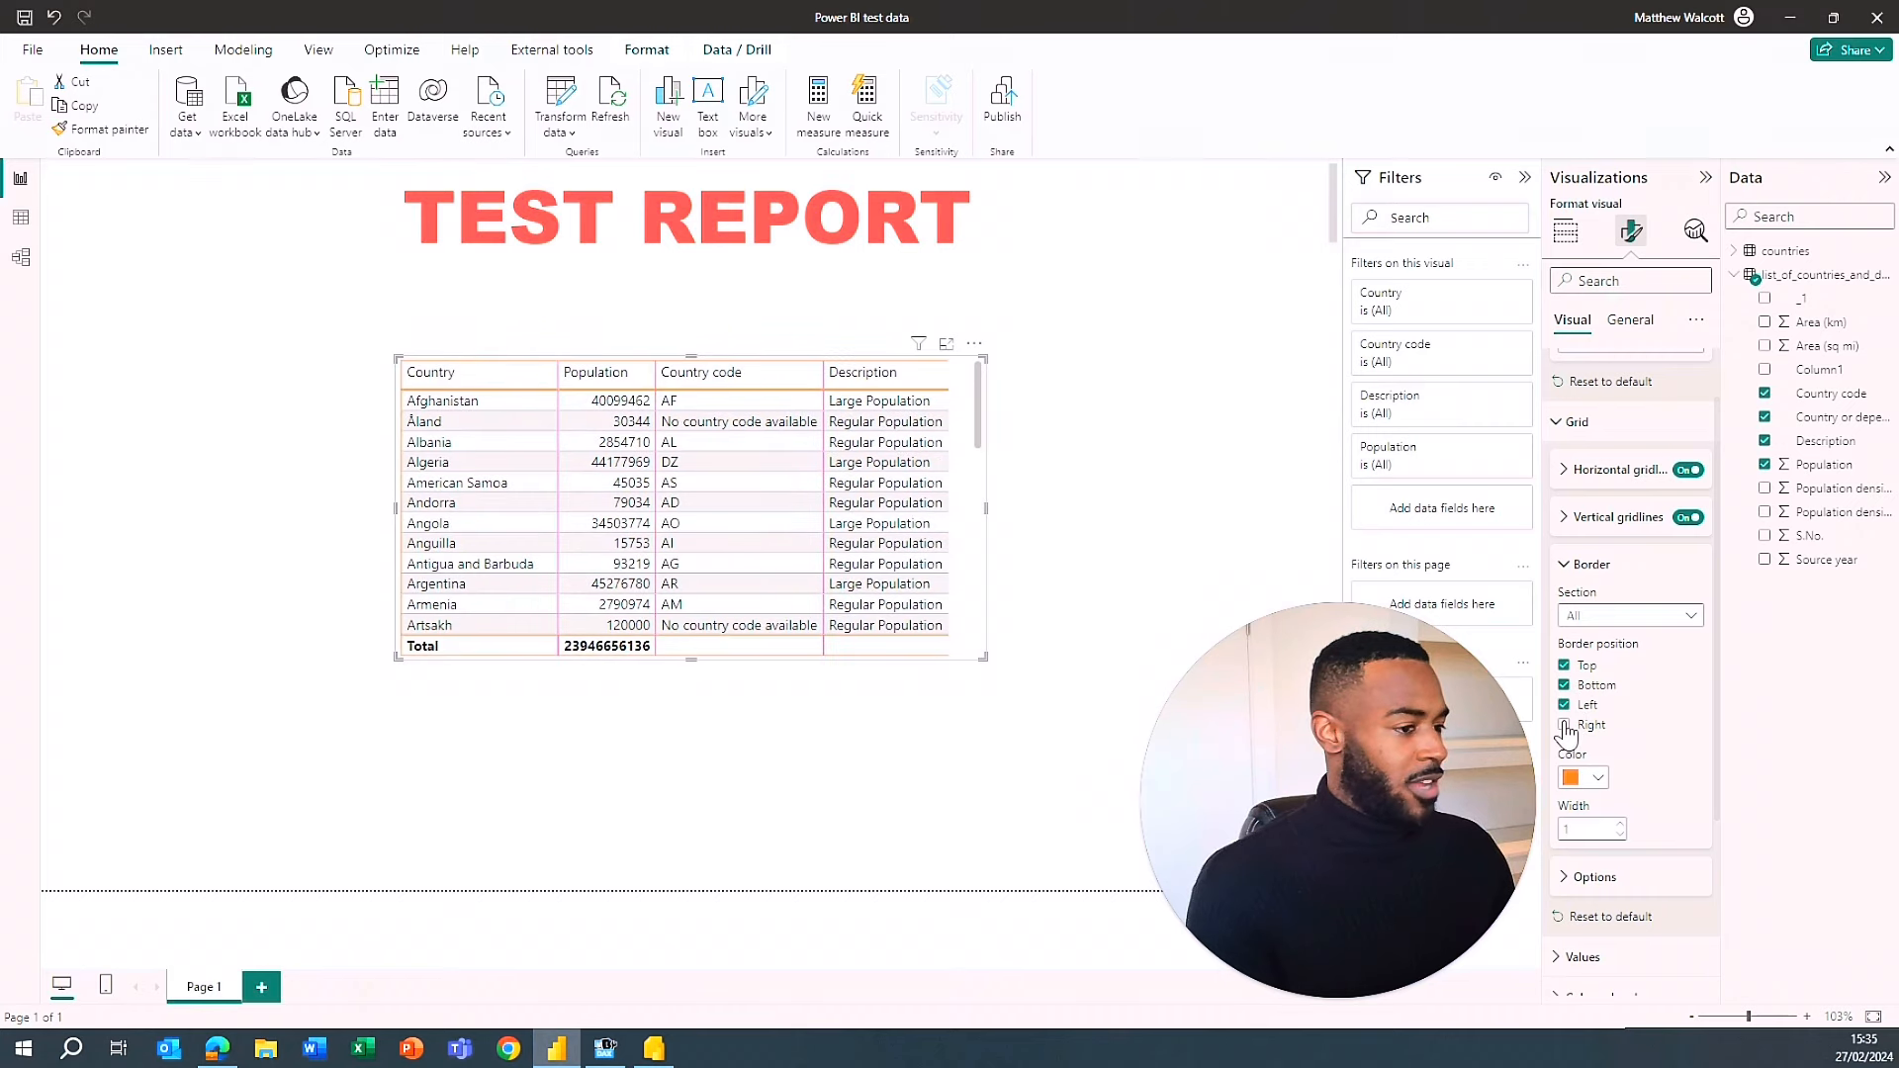
{"action": "left_click", "coordinate": [1565, 725]}
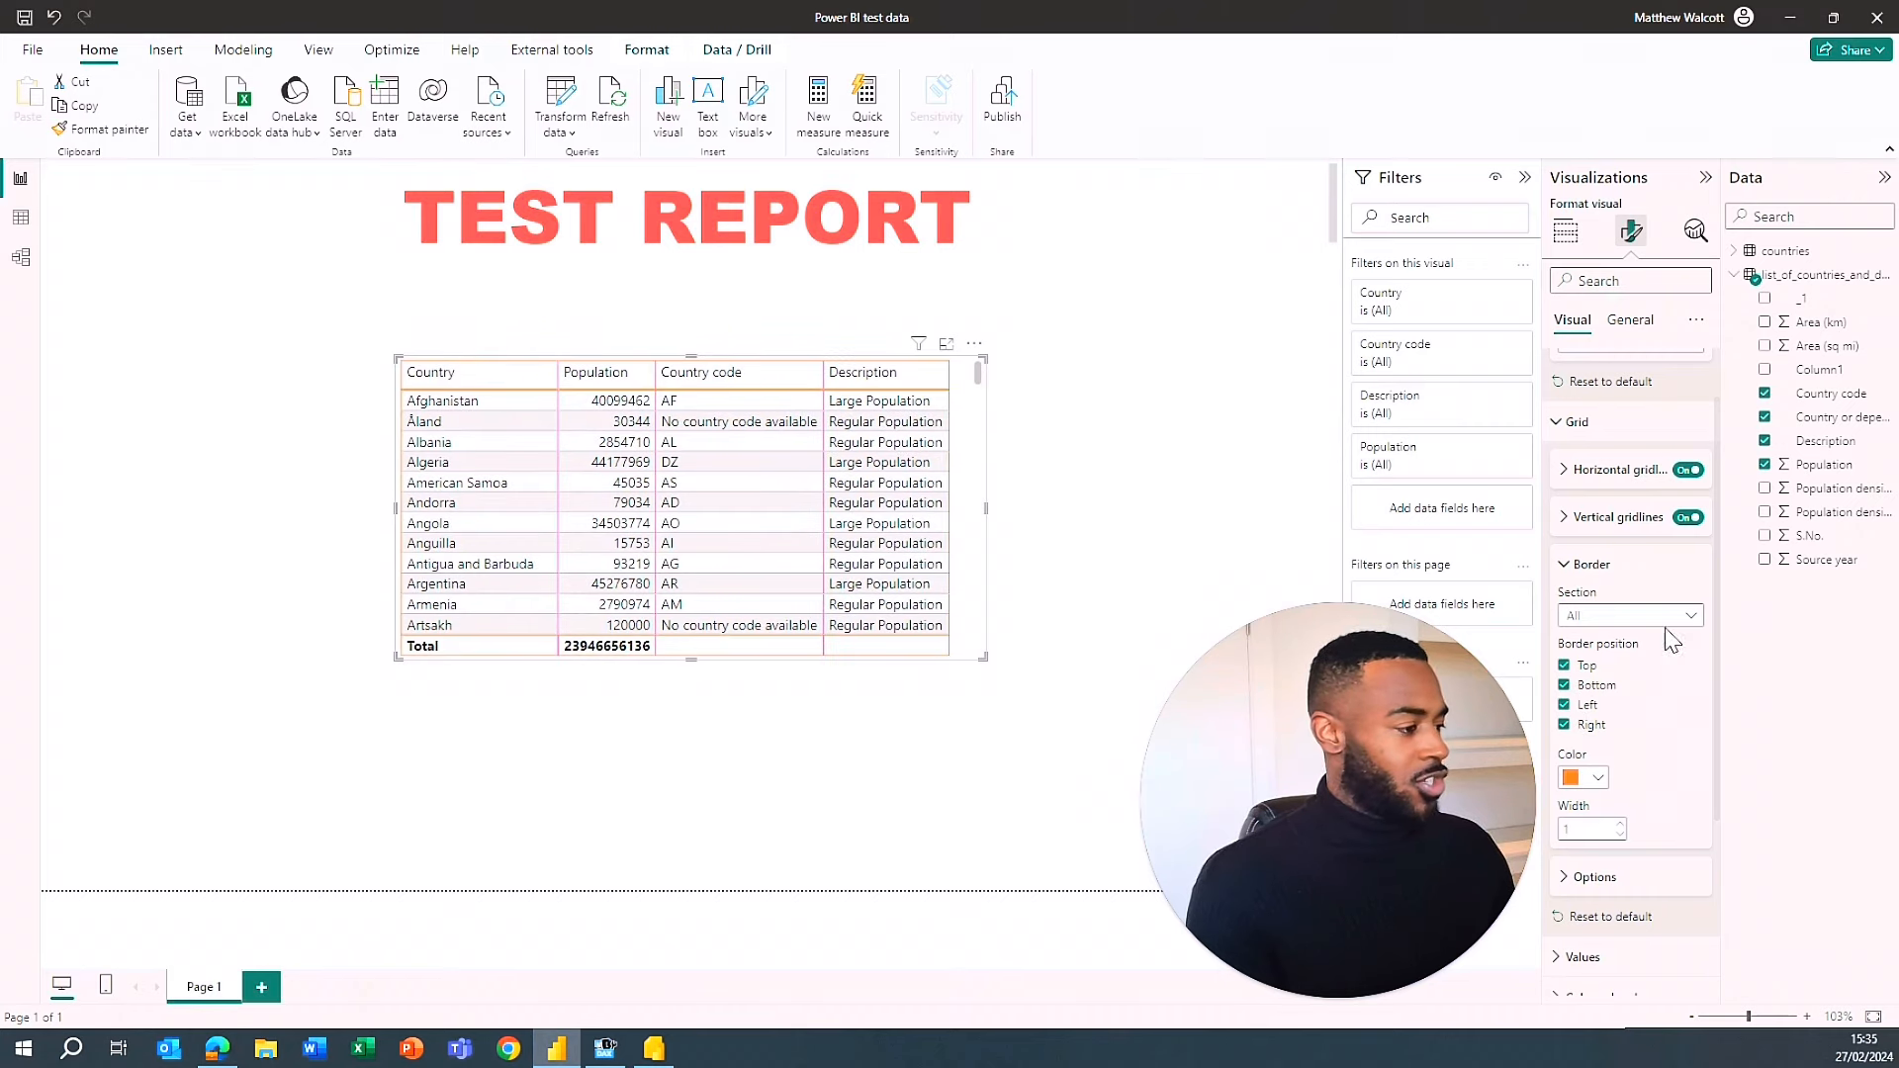
{"action": "left_click", "coordinate": [1582, 565]}
{"action": "left_click", "coordinate": [1565, 617]}
{"action": "left_click", "coordinate": [1560, 615]}
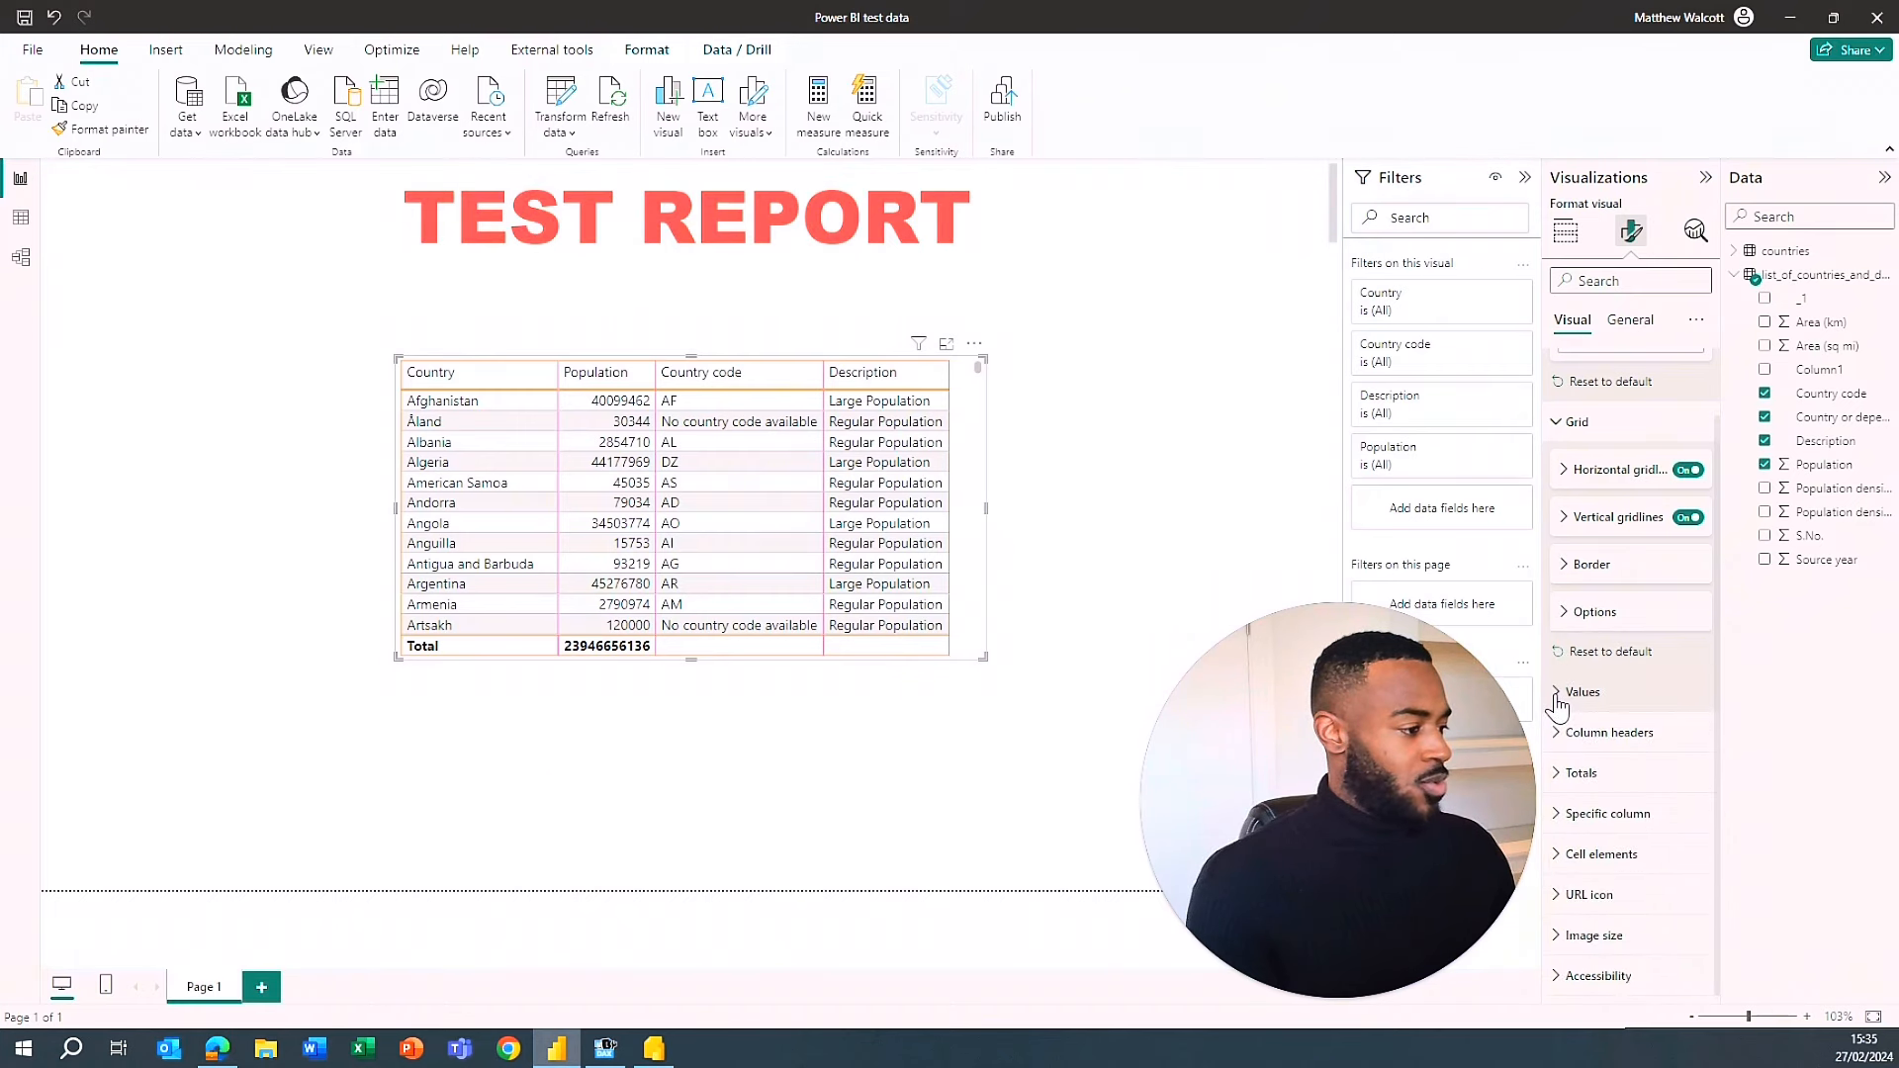
- Set the table values' text color to pink and the alternate text color to yellow
{"action": "left_click", "coordinate": [1558, 697]}
{"action": "scroll", "coordinate": [1622, 762], "scroll_direction": "down", "scroll_amount": 1}
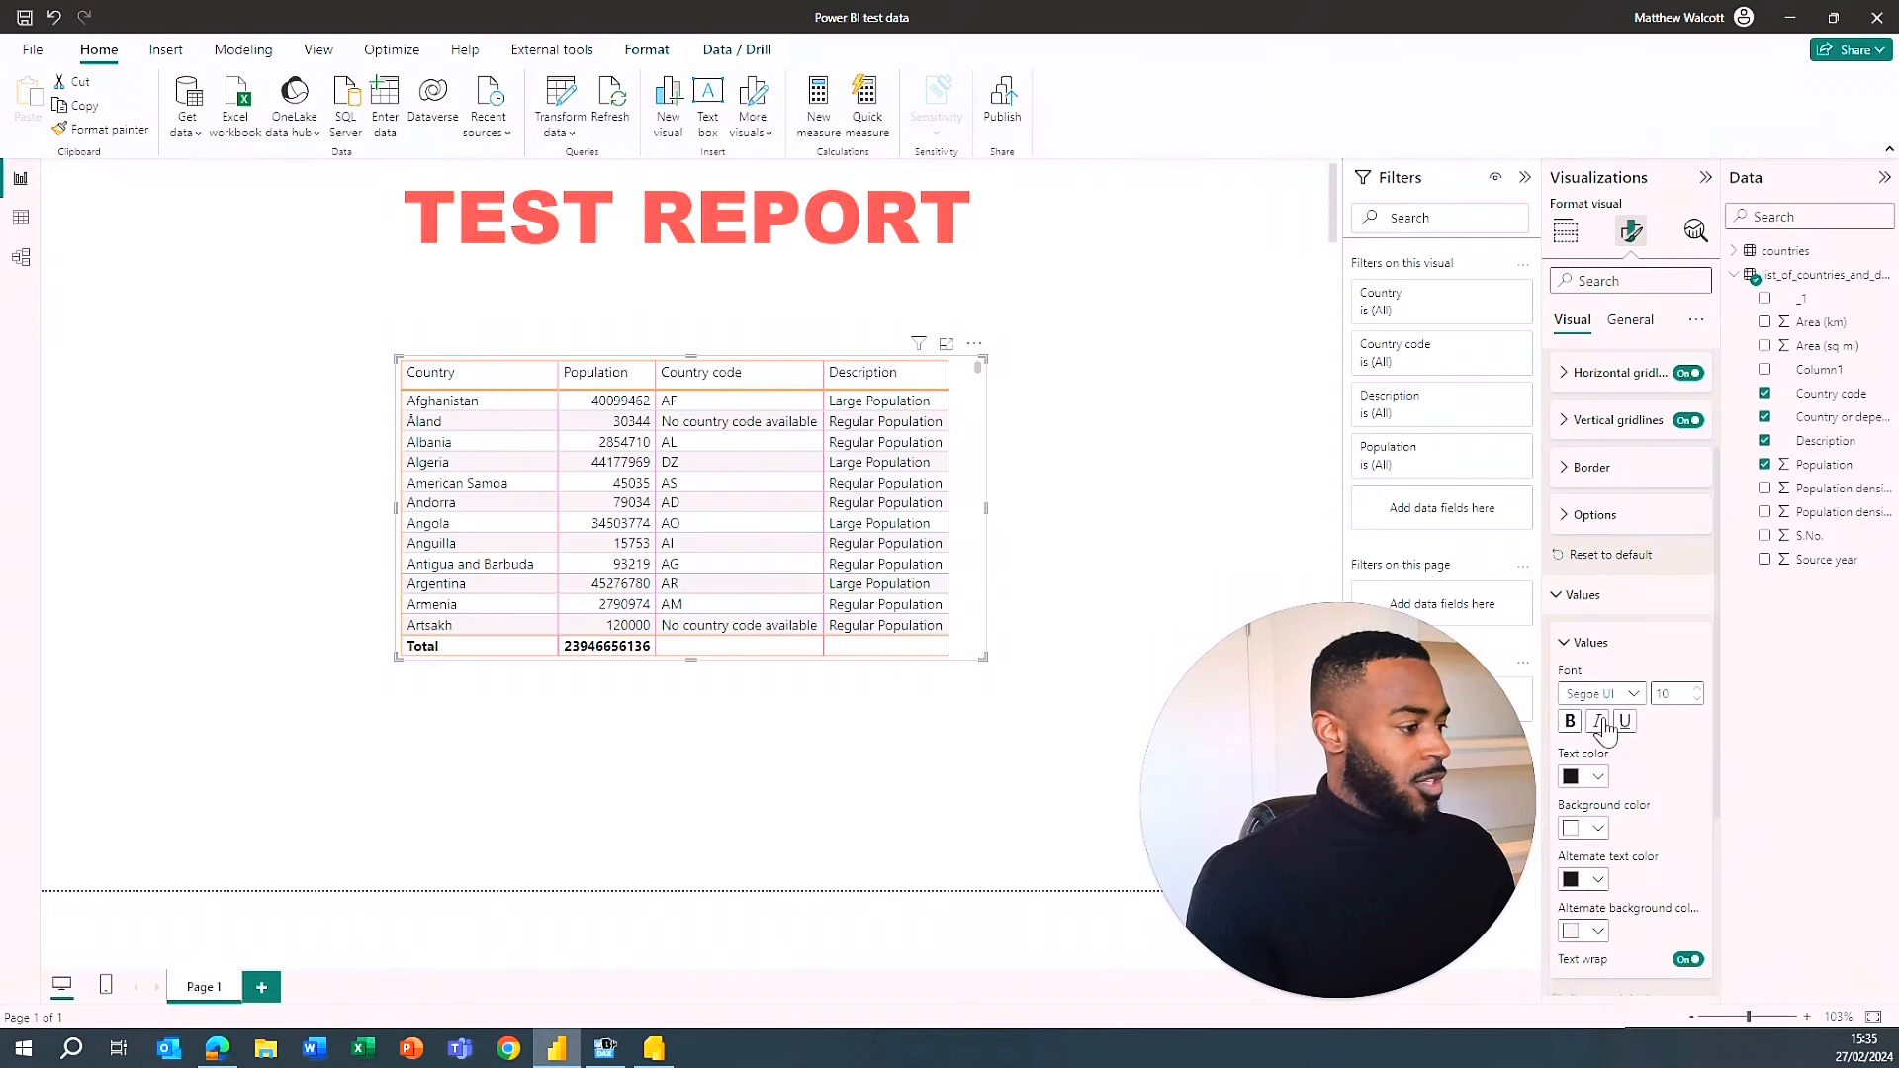
{"action": "scroll", "coordinate": [1622, 761], "scroll_direction": "down", "scroll_amount": 1}
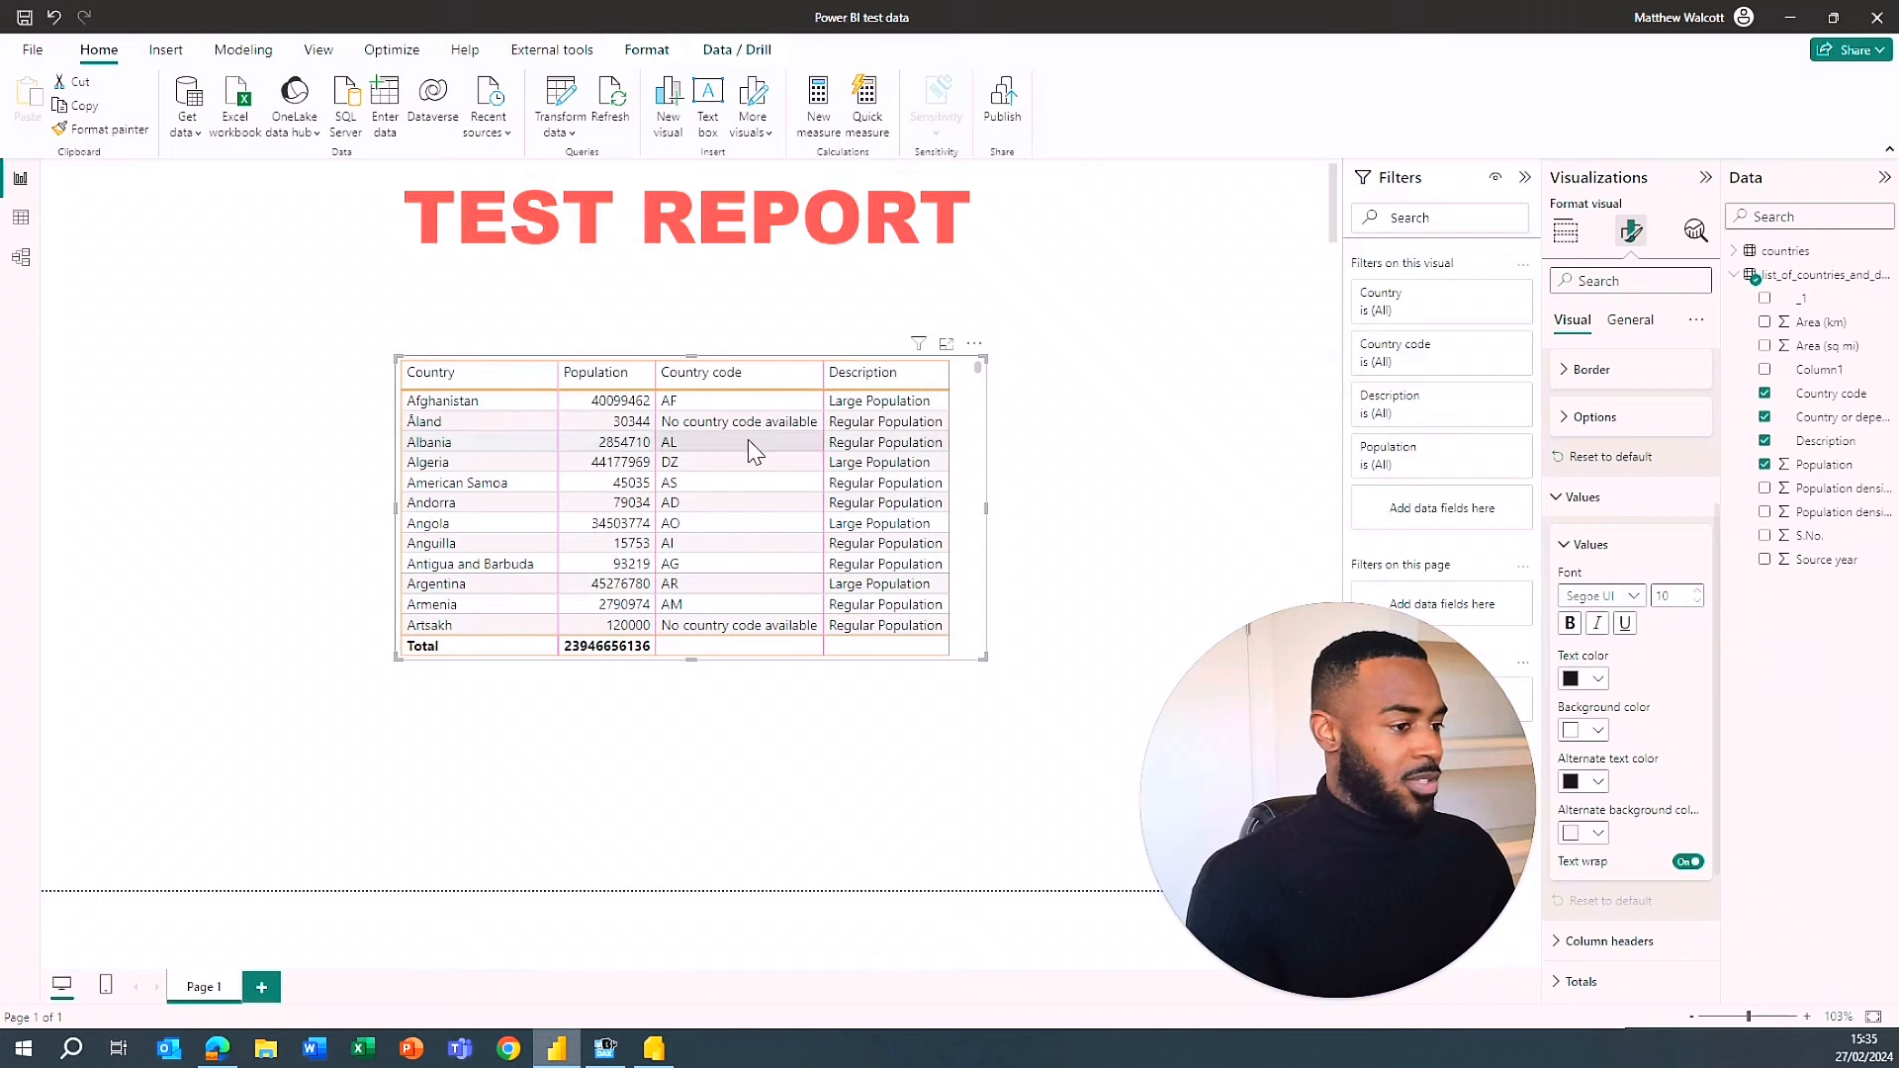
{"action": "left_click", "coordinate": [1589, 678]}
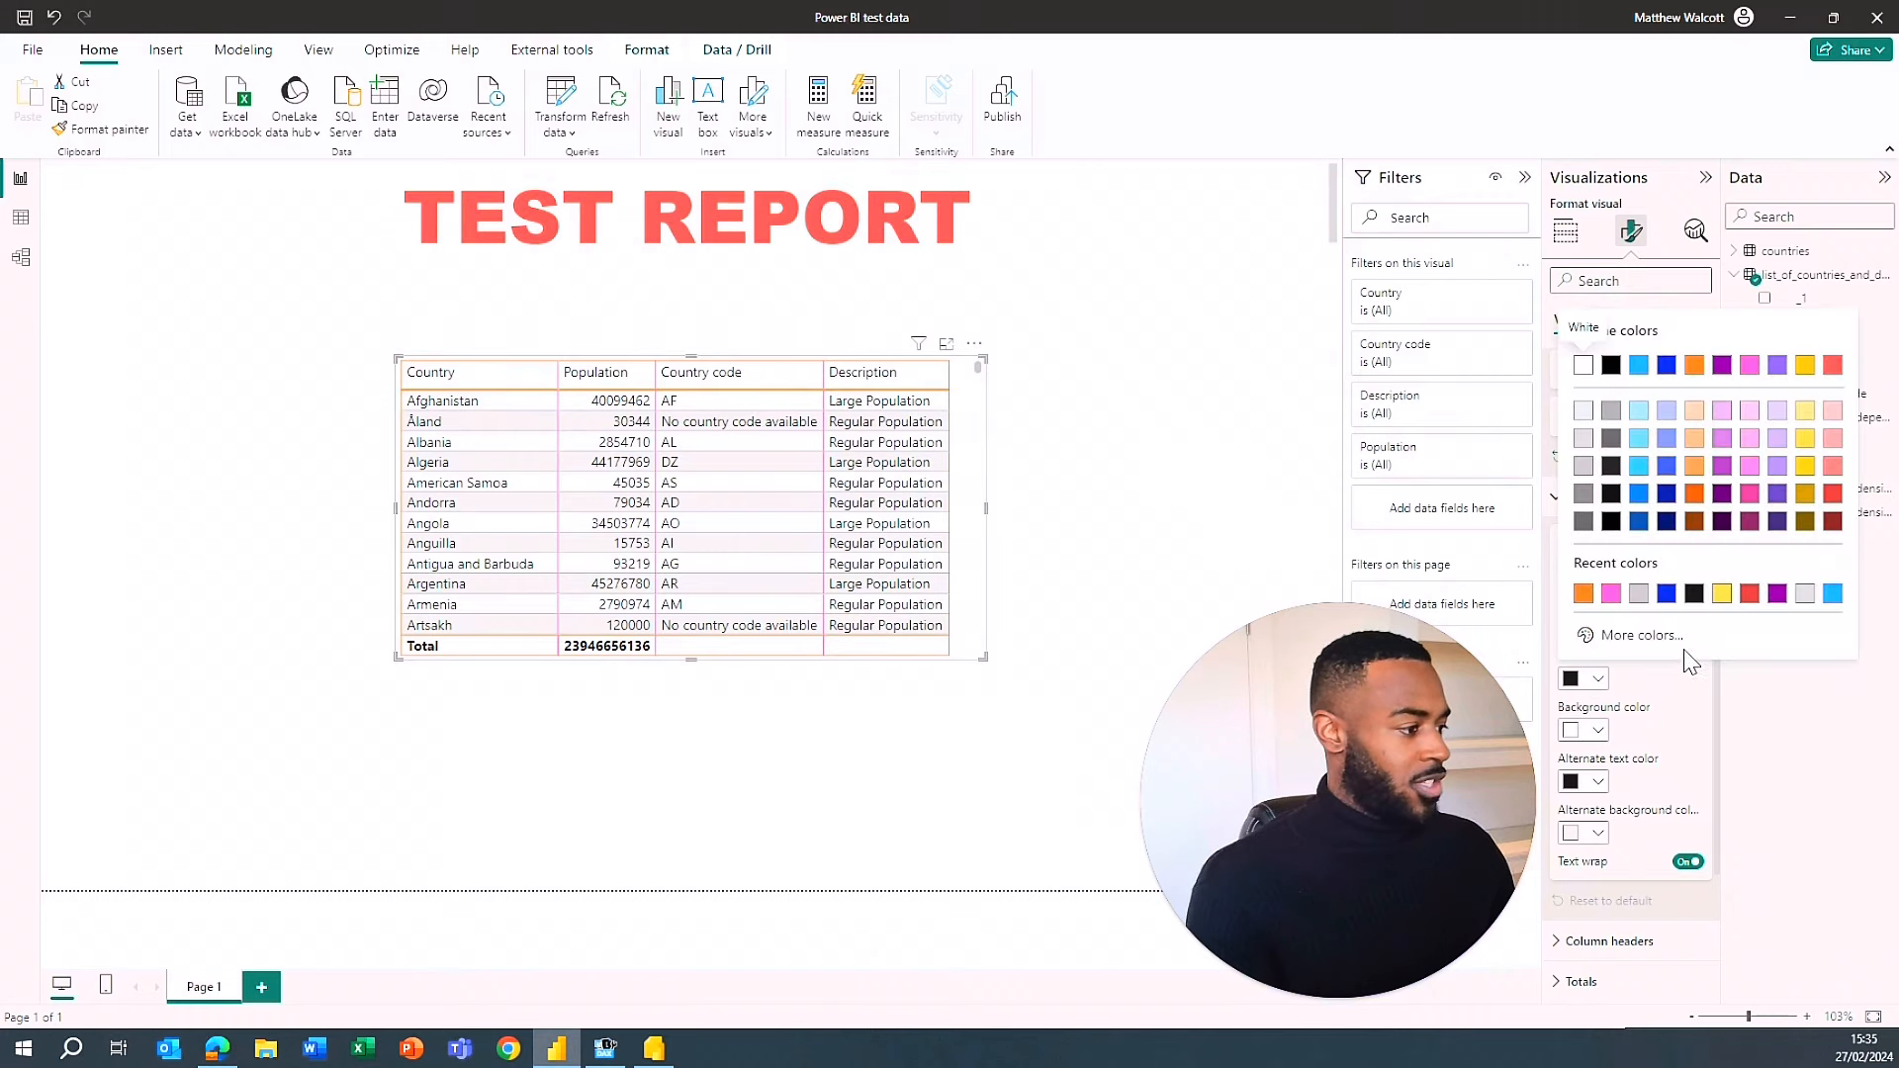
{"action": "left_click", "coordinate": [1611, 594]}
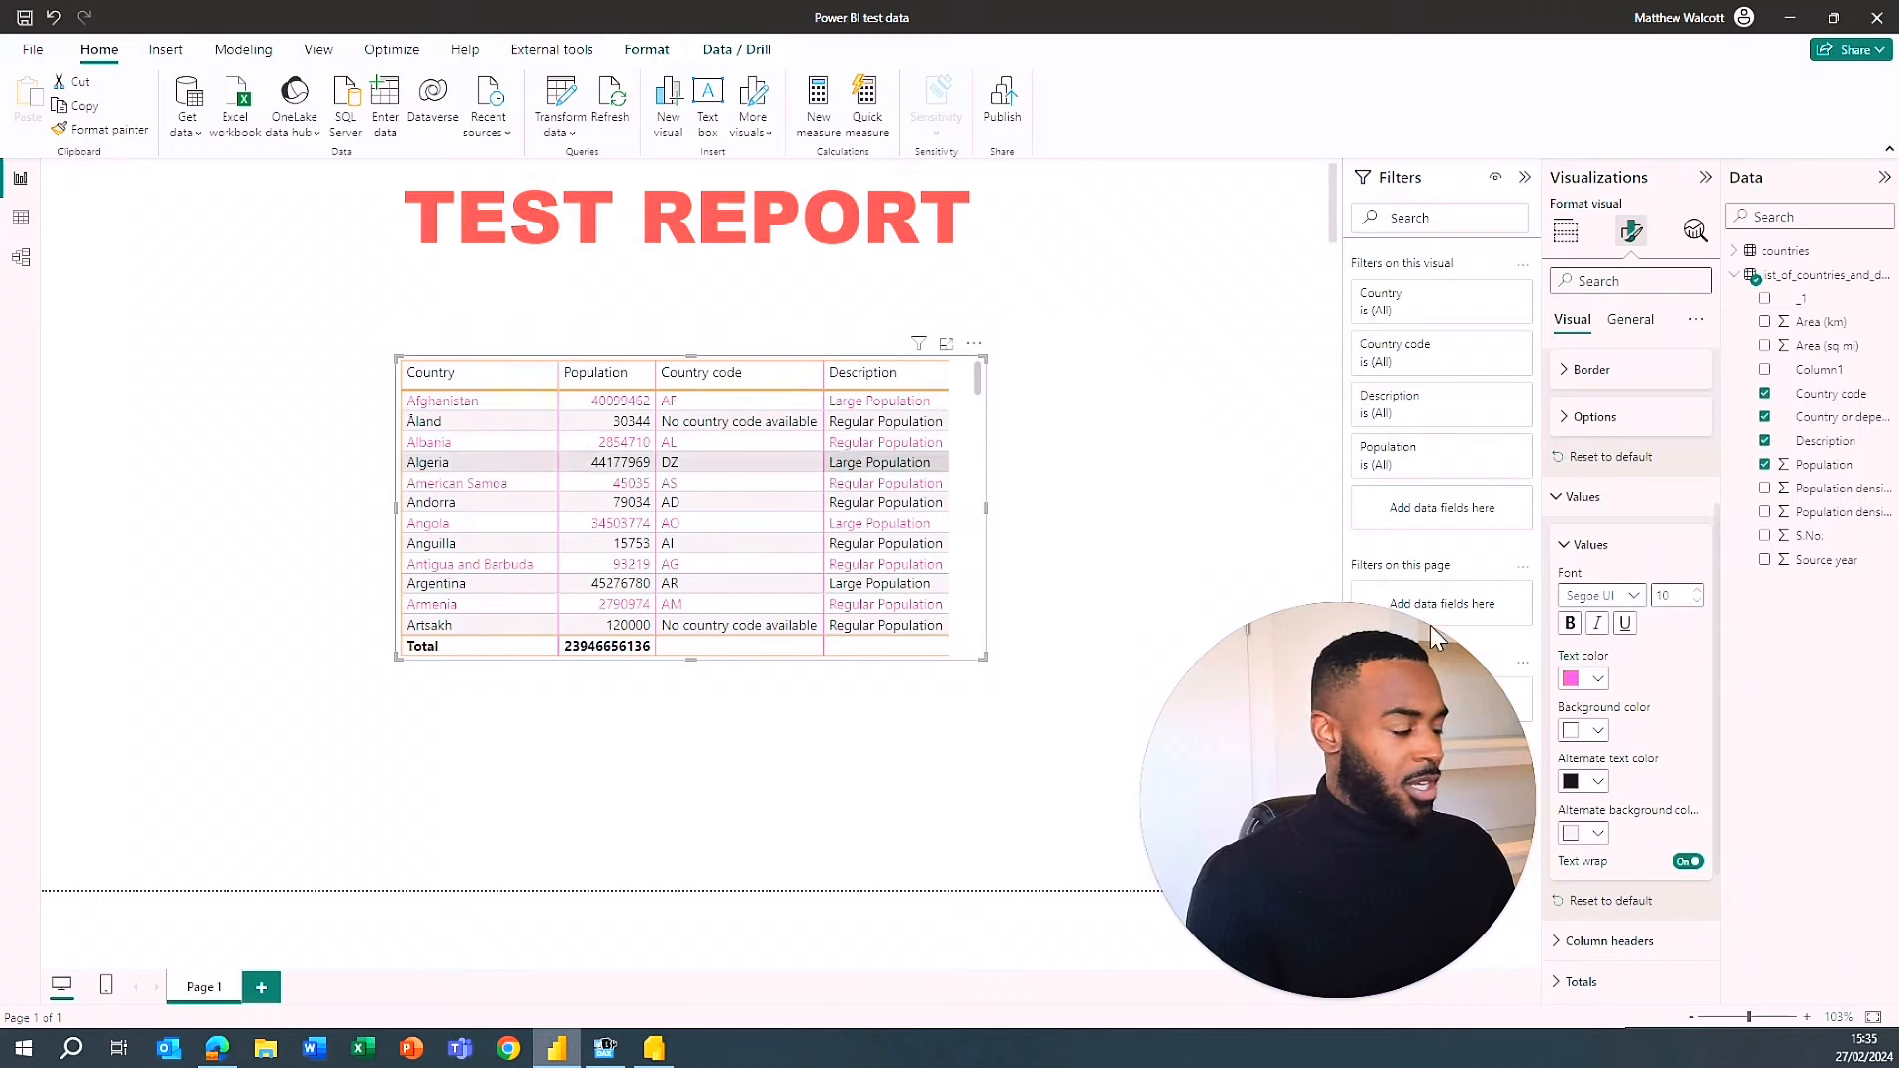
{"action": "left_click", "coordinate": [1593, 781]}
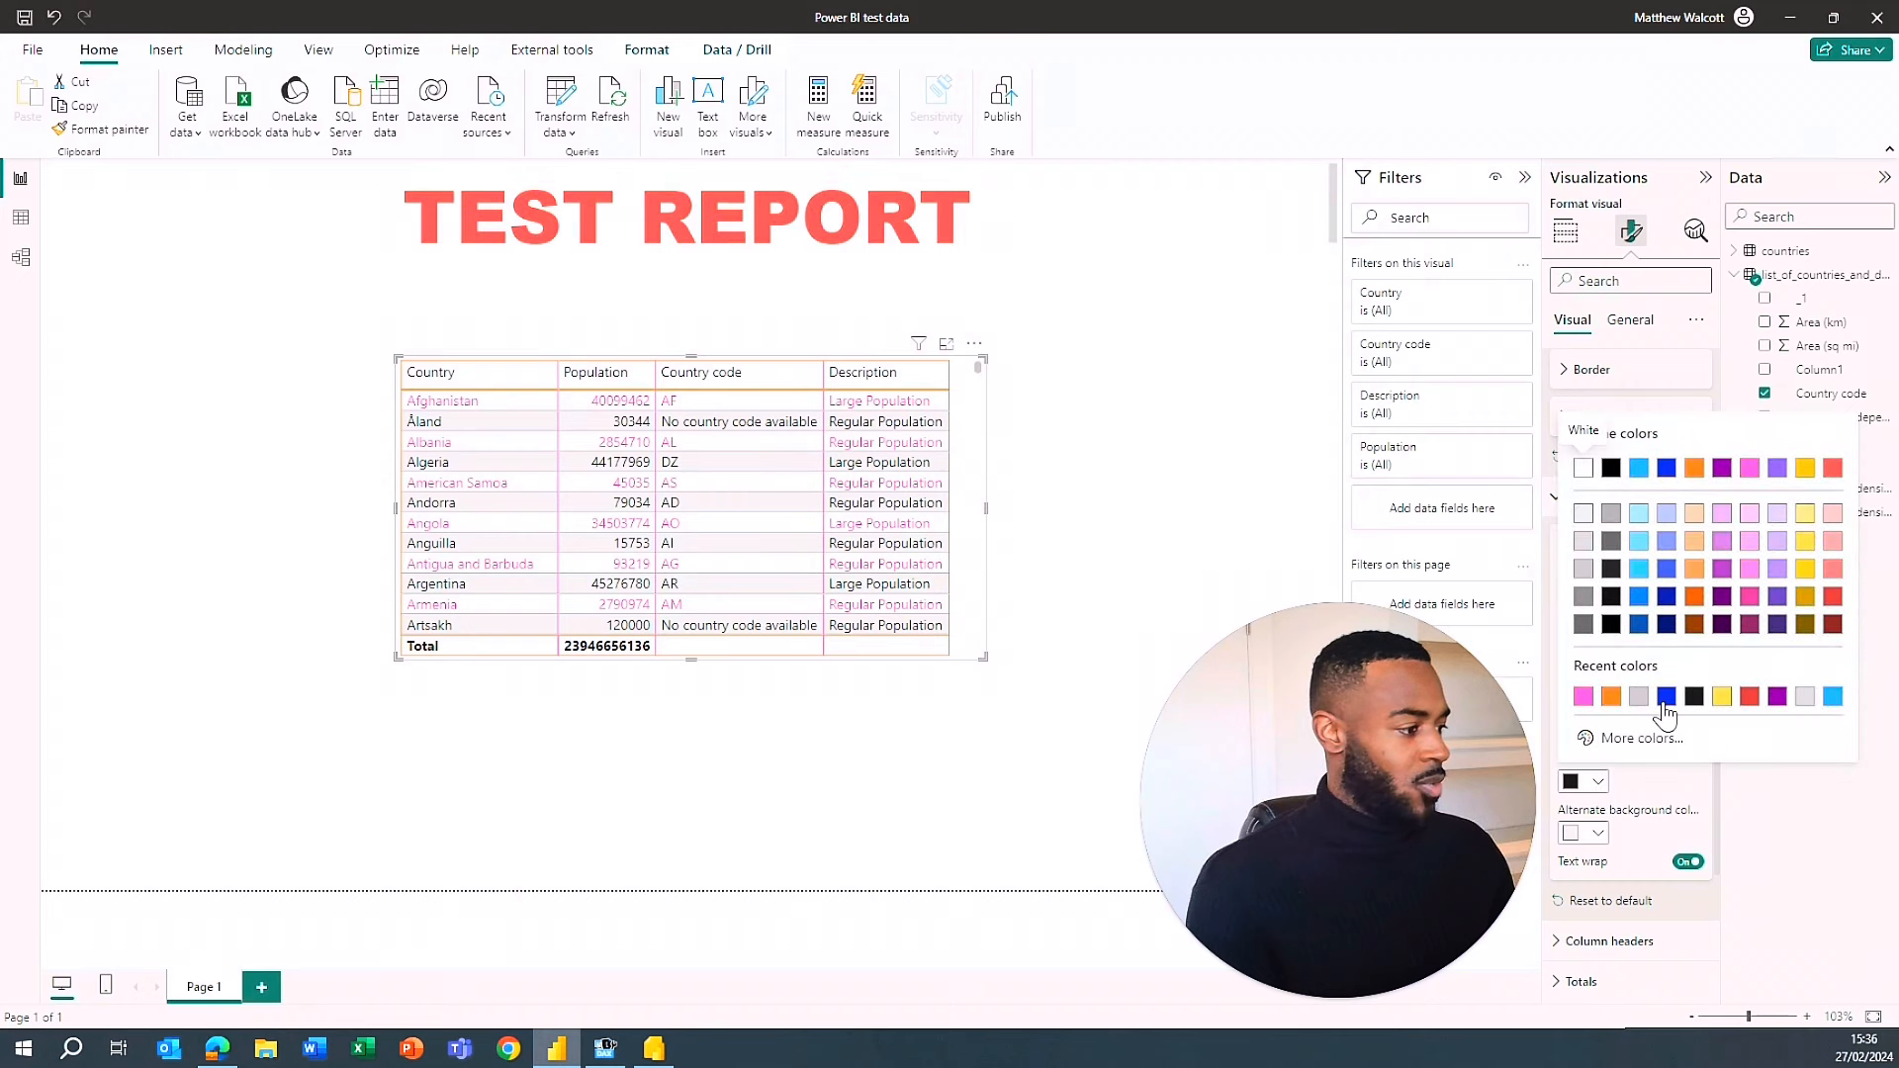
{"action": "left_click", "coordinate": [1807, 542]}
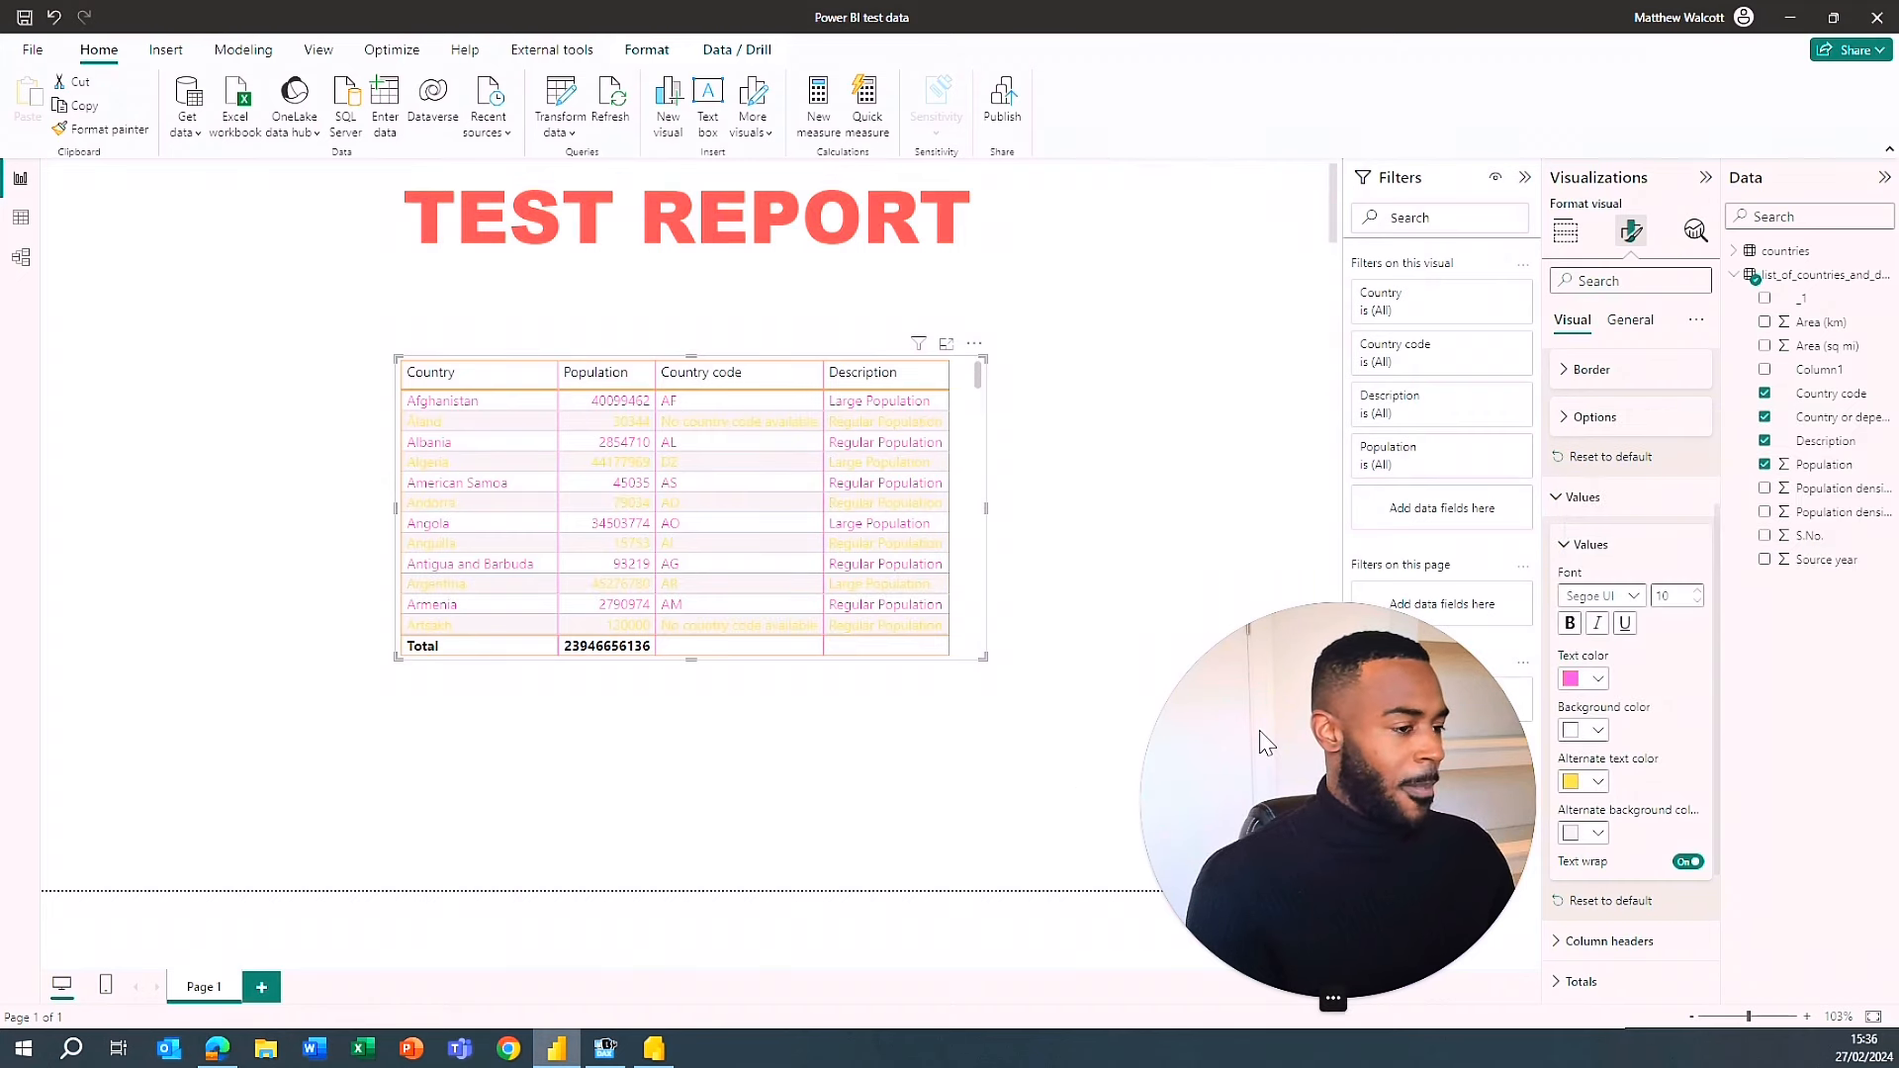
- Set the table values' alternate background color to black and the main background color to dark blue
{"action": "left_click", "coordinate": [1600, 833]}
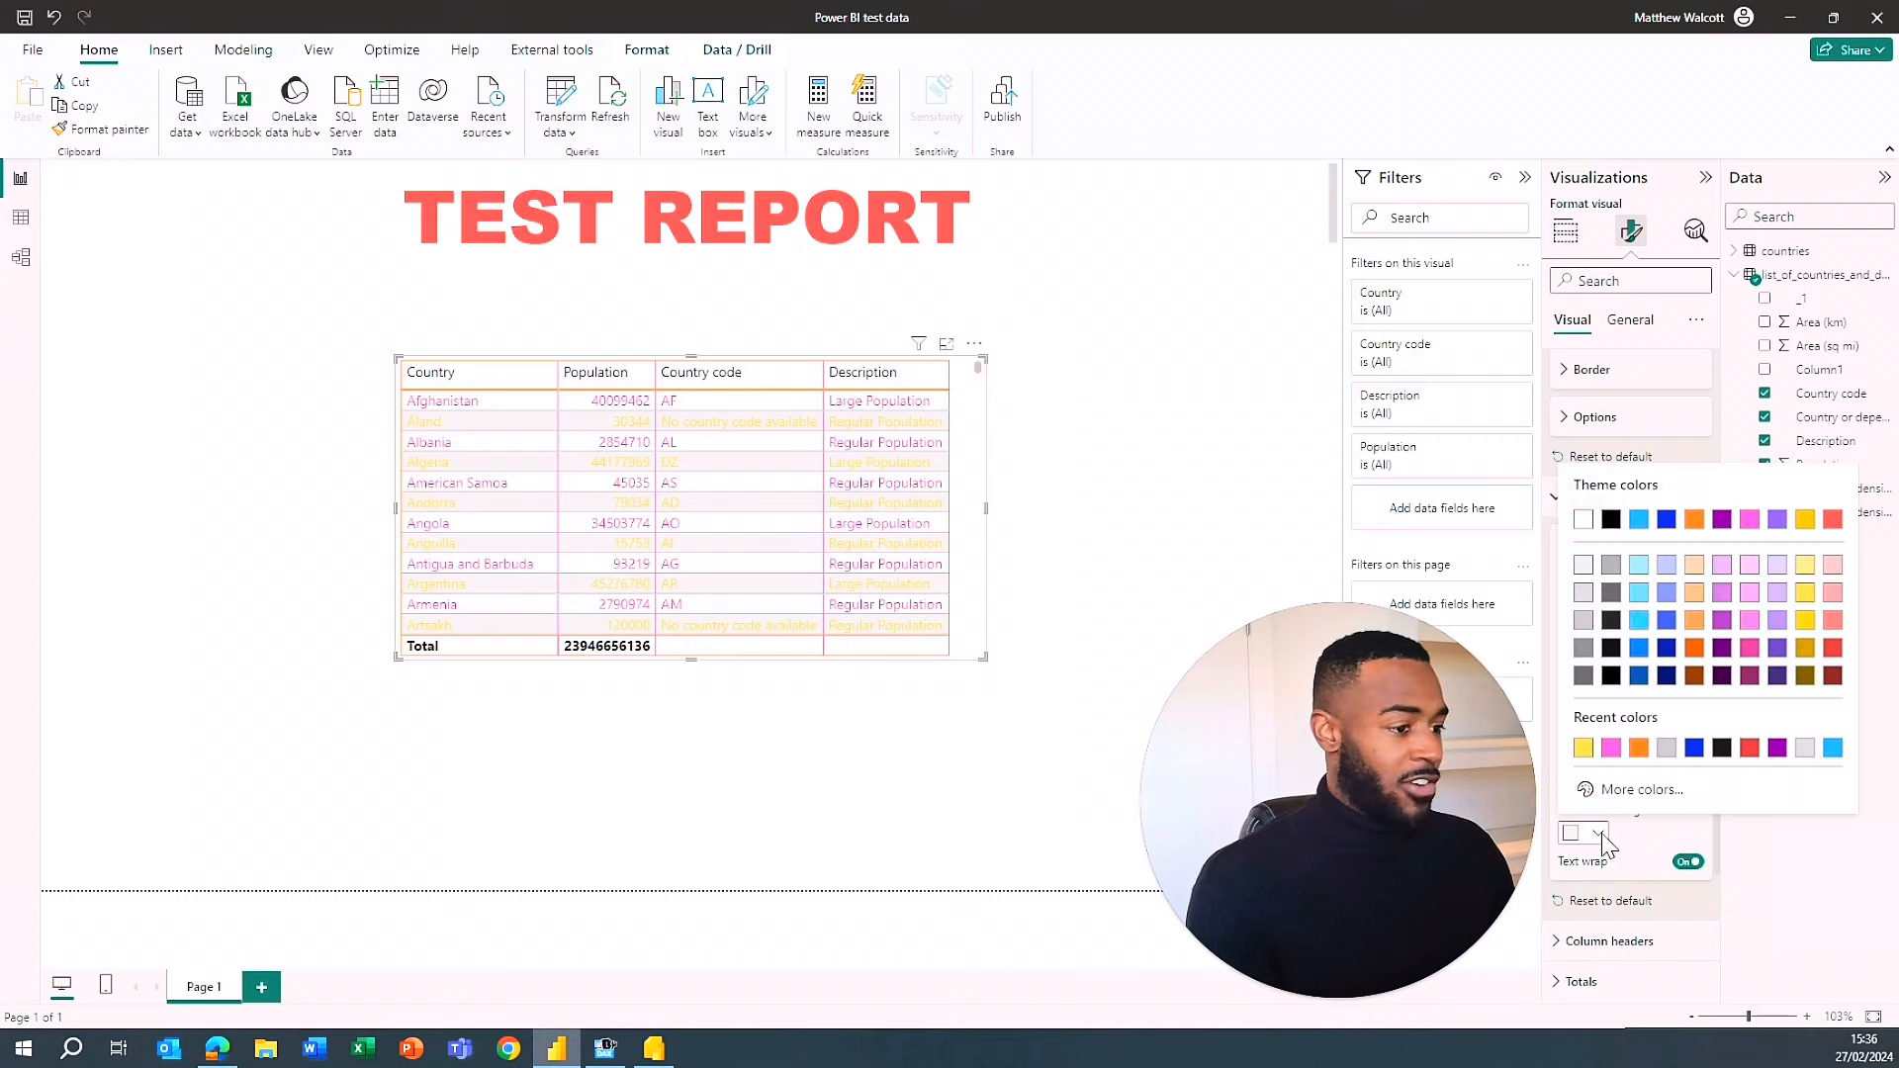
{"action": "left_click", "coordinate": [1600, 843]}
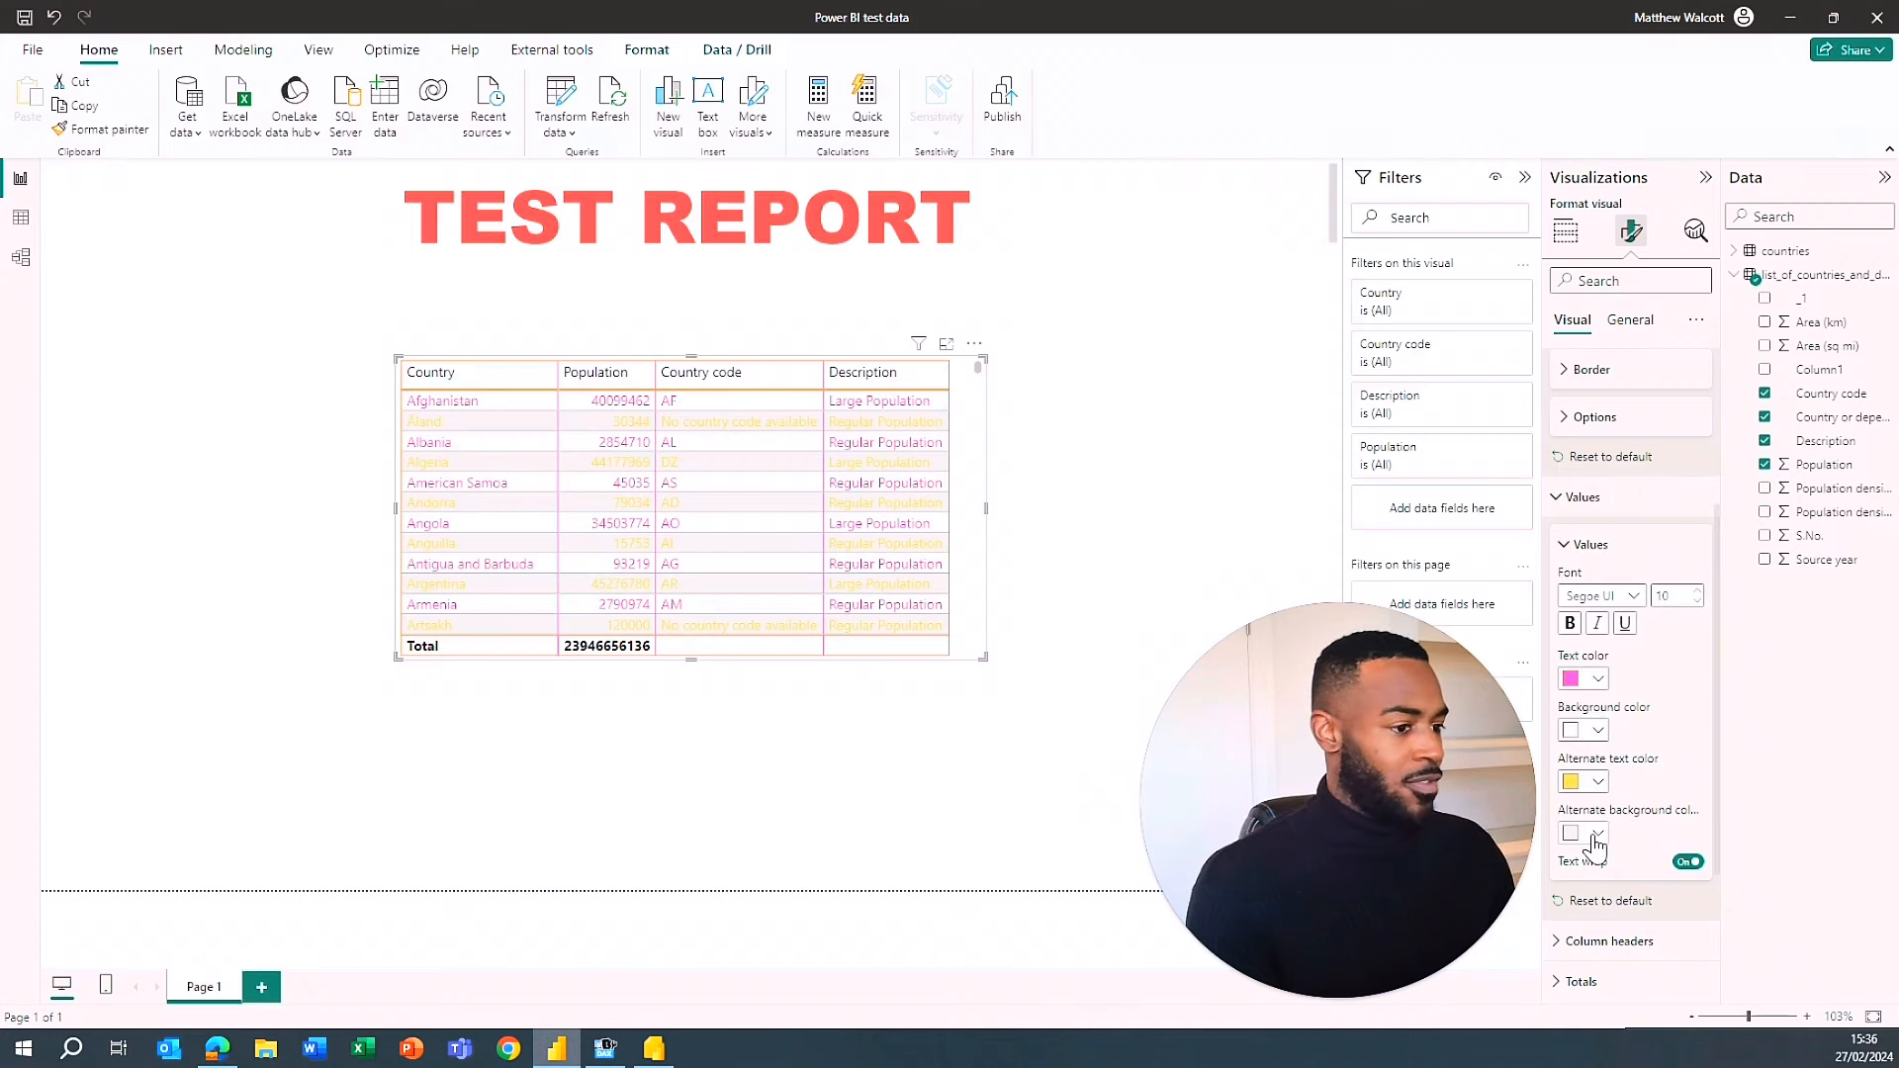
{"action": "left_click", "coordinate": [1599, 836]}
{"action": "left_click", "coordinate": [1749, 748]}
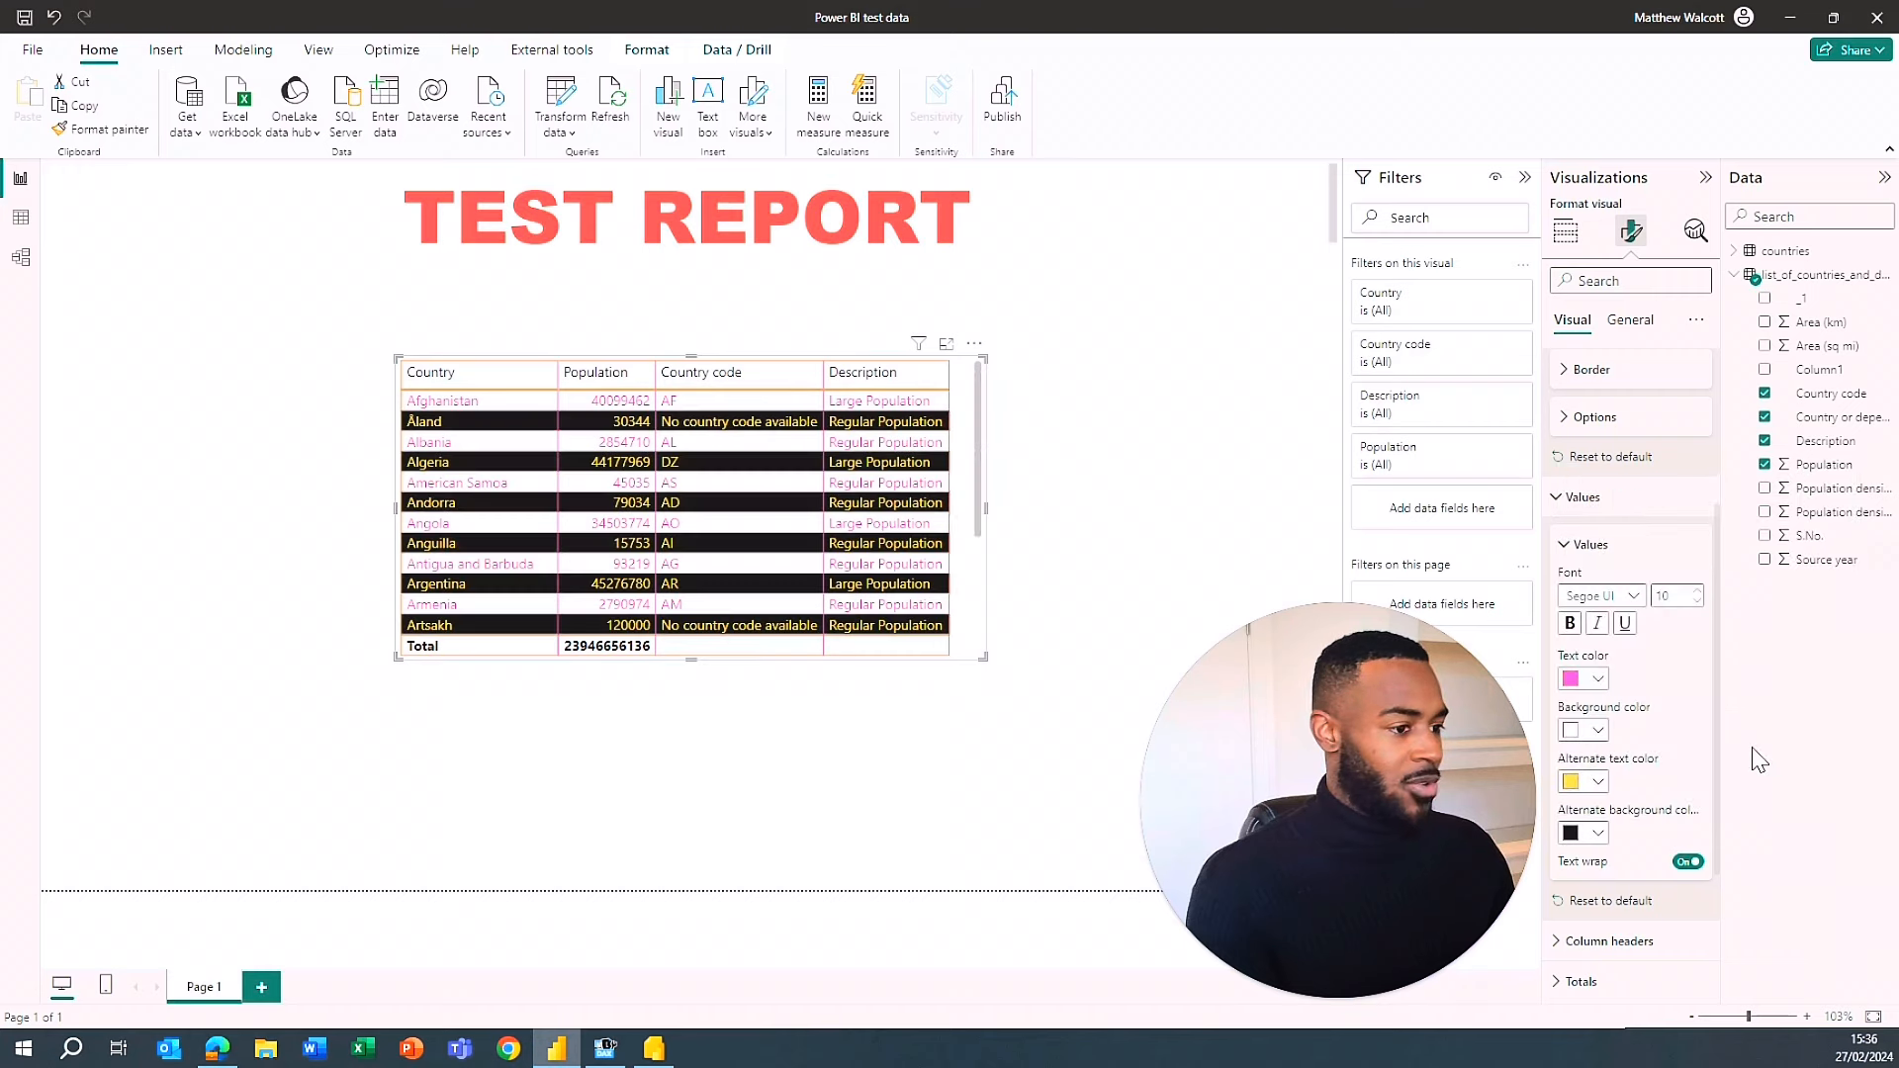
{"action": "left_click", "coordinate": [1599, 732]}
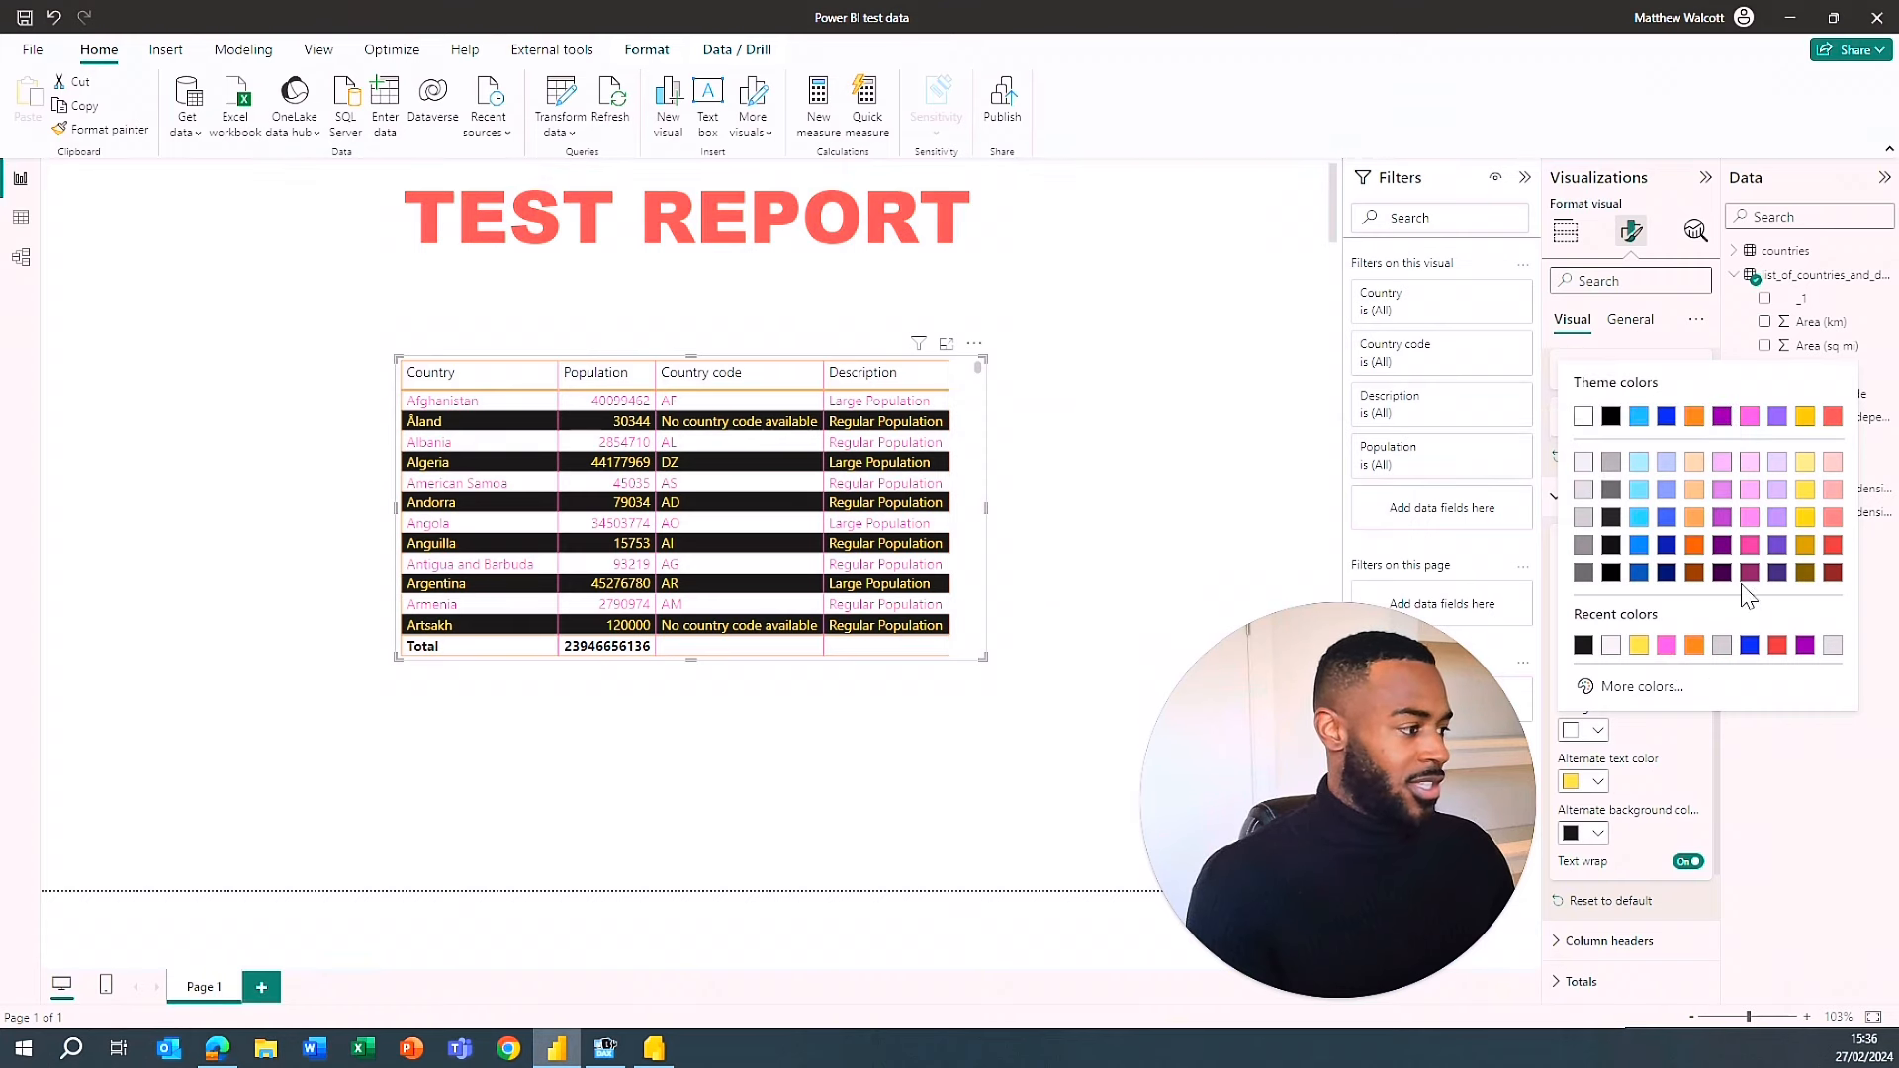
{"action": "left_click", "coordinate": [1664, 573]}
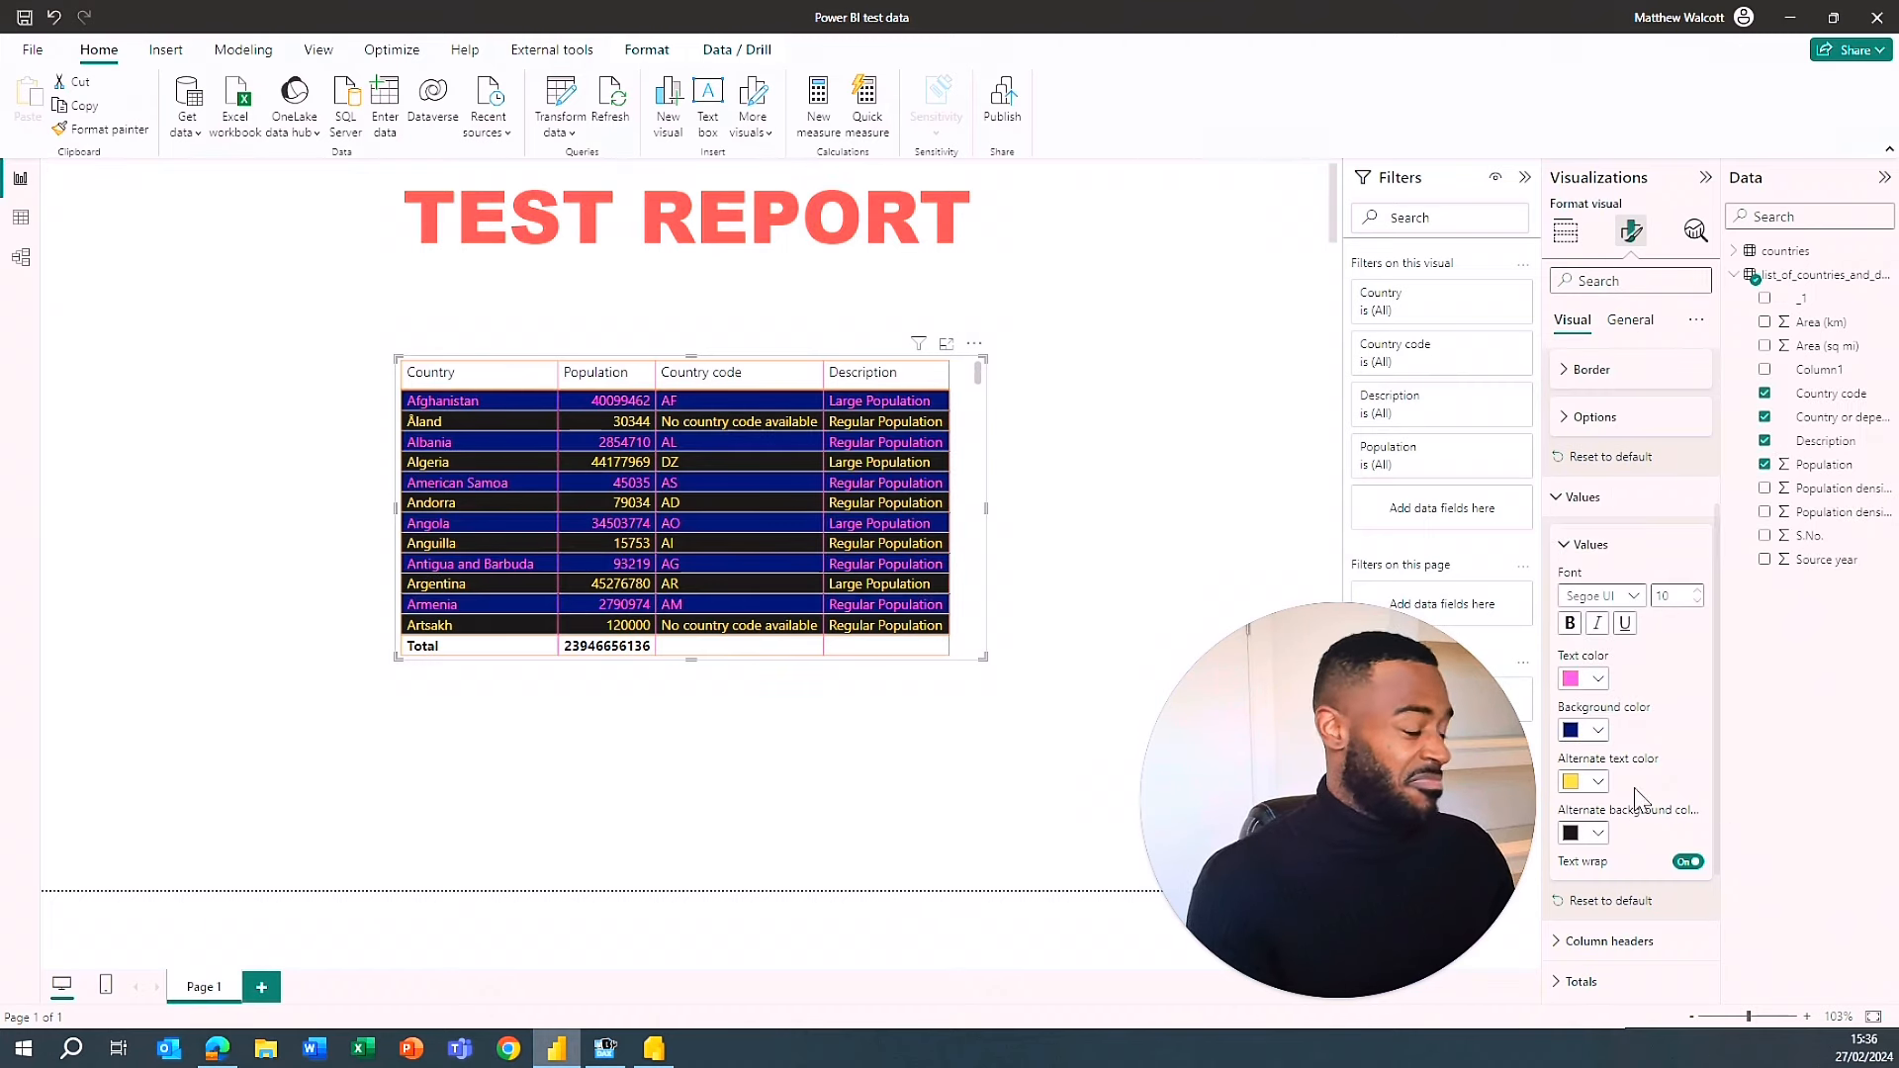
{"action": "left_click", "coordinate": [1565, 550]}
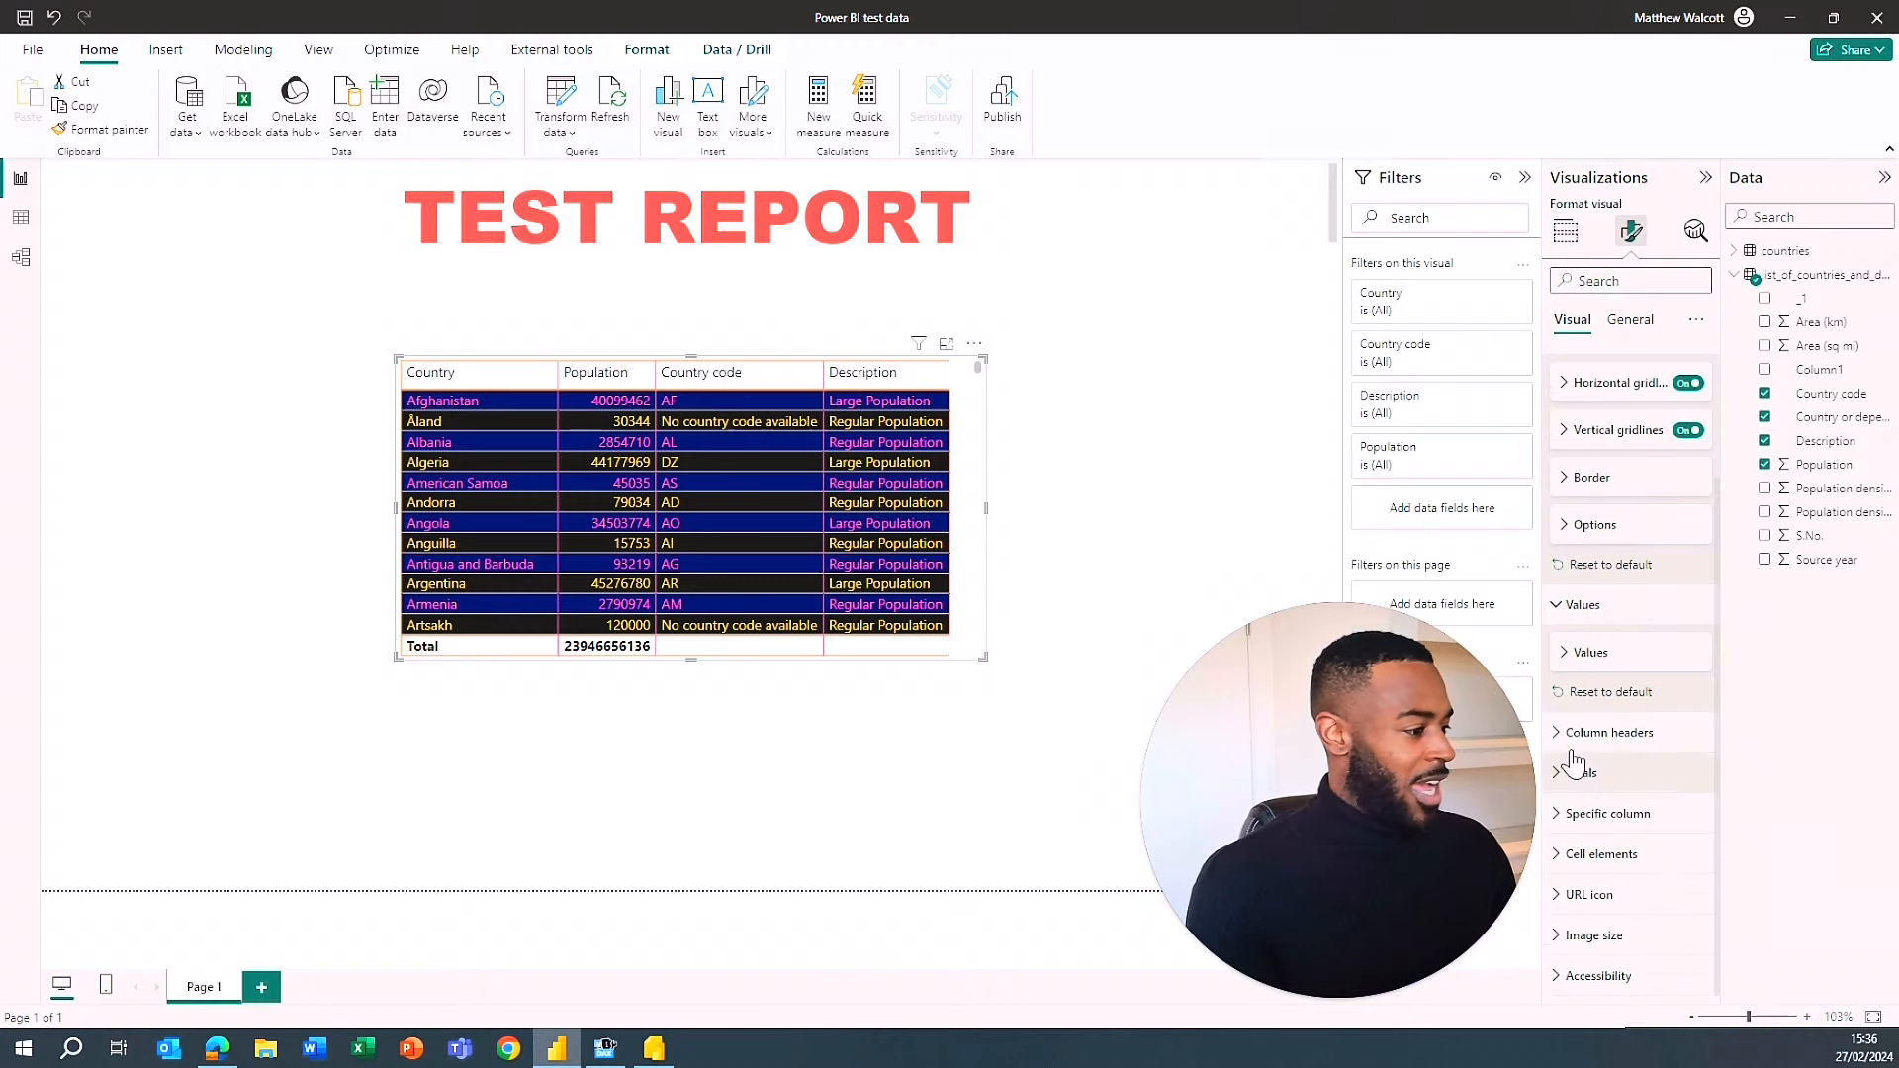
{"action": "left_click", "coordinate": [1609, 732]}
{"action": "scroll", "coordinate": [1579, 633], "scroll_direction": "down", "scroll_amount": 3}
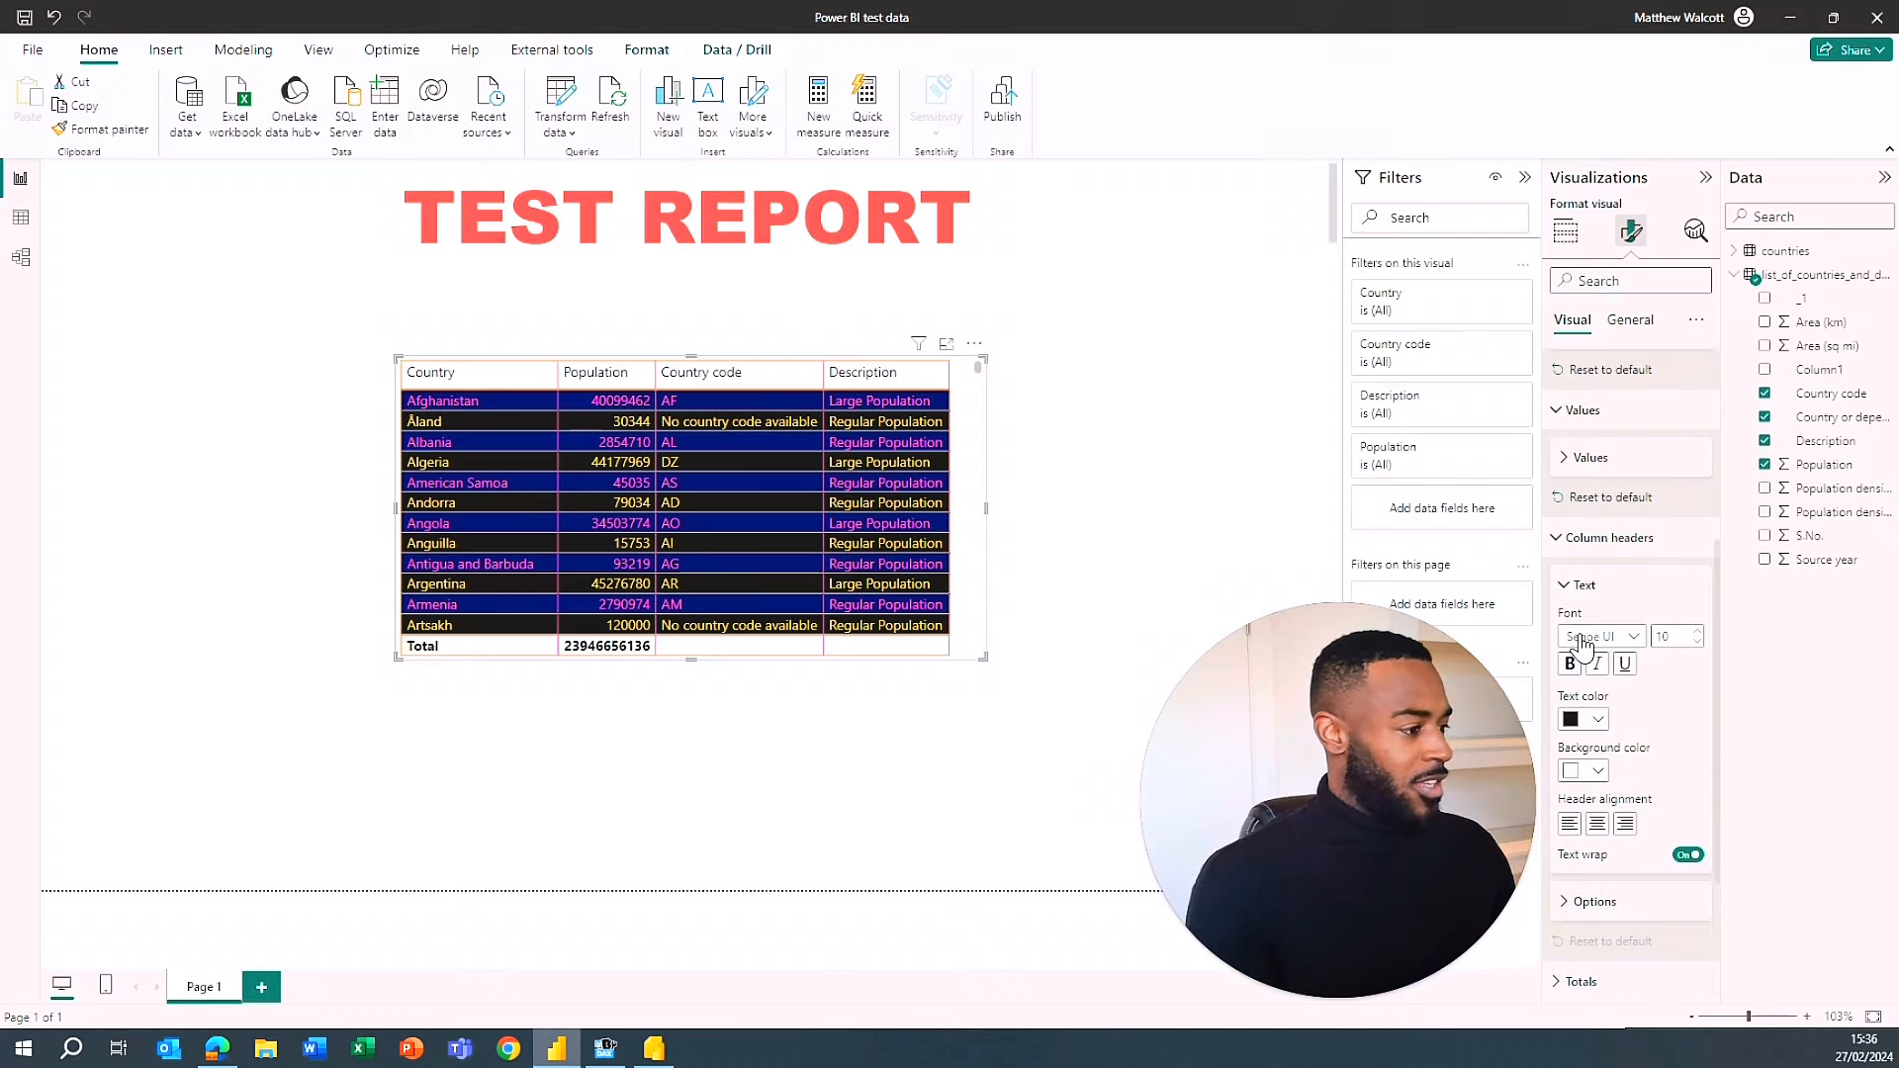
{"action": "left_click", "coordinate": [1574, 586]}
- Apply specific column formatting to the Population column, setting its value text color to the gold theme color
{"action": "left_click", "coordinate": [1563, 814]}
{"action": "scroll", "coordinate": [1622, 742], "scroll_direction": "down", "scroll_amount": 3}
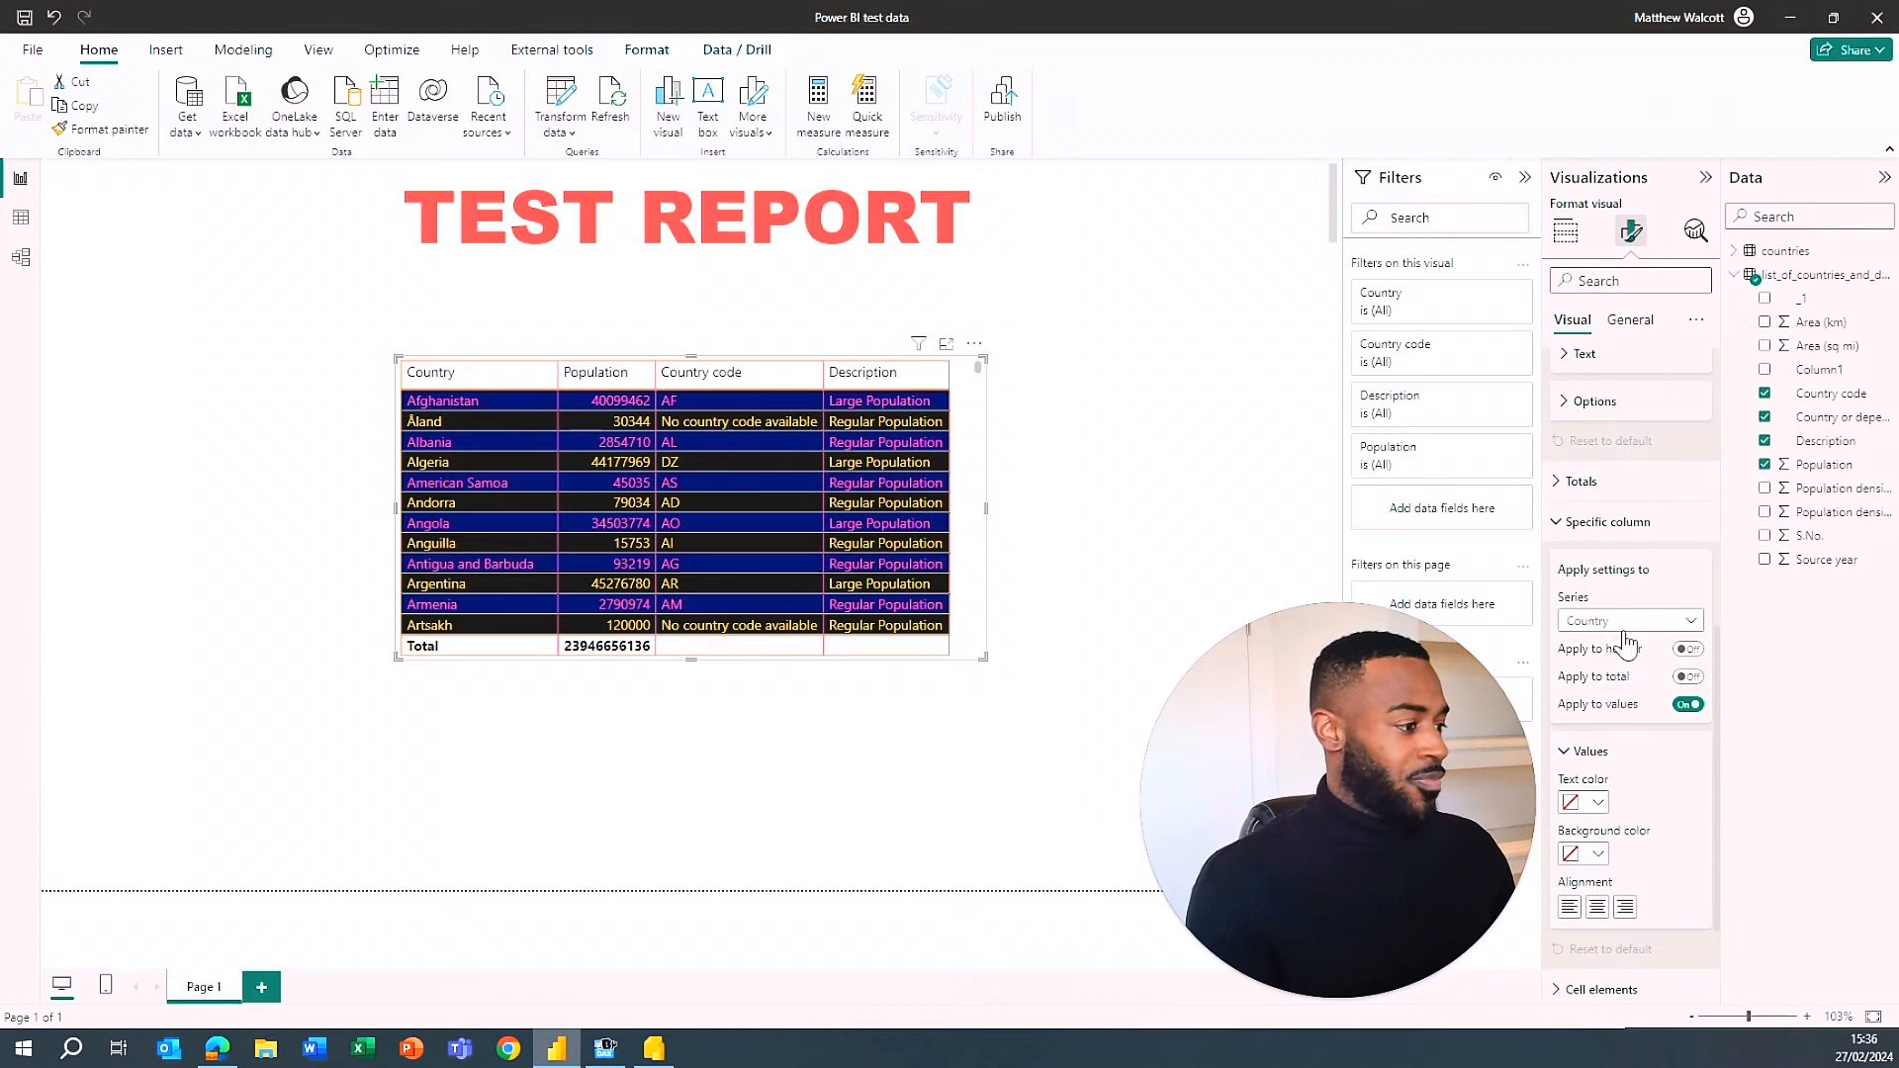
{"action": "scroll", "coordinate": [1642, 692], "scroll_direction": "down", "scroll_amount": 1}
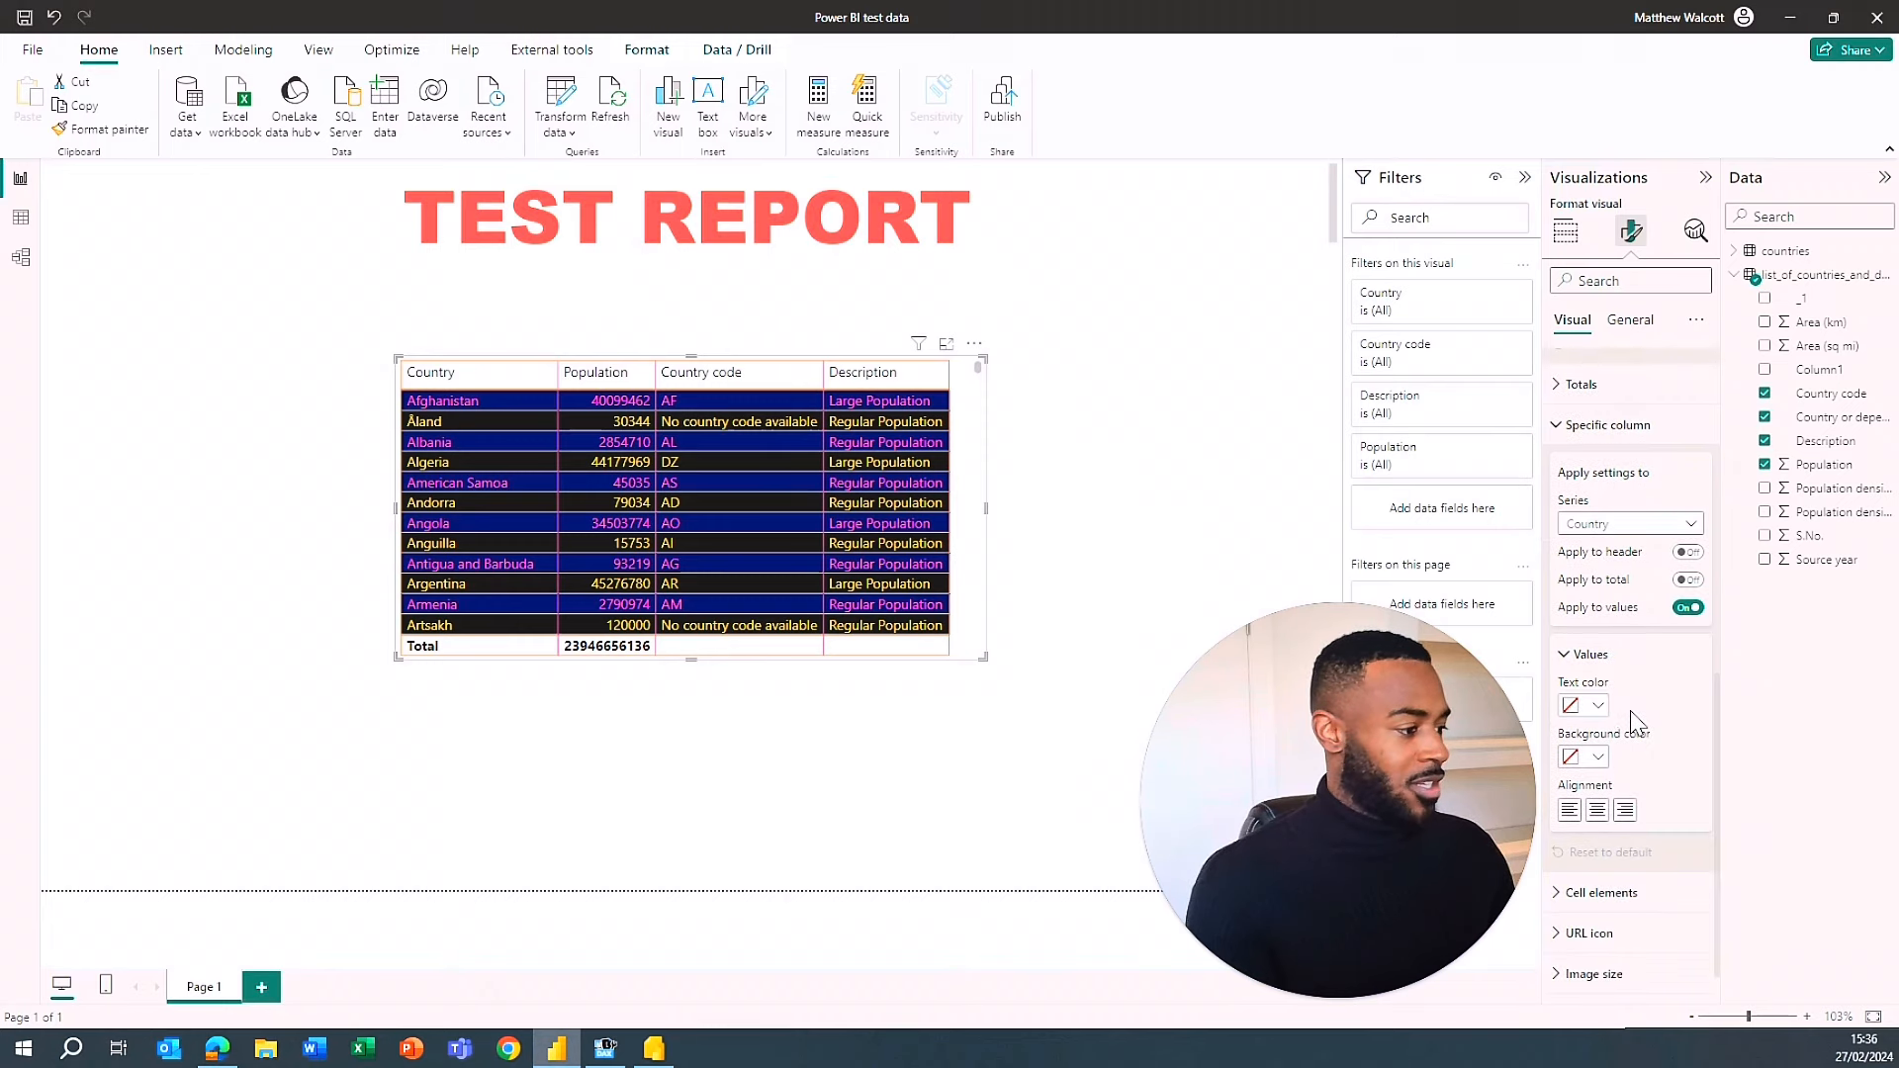
{"action": "left_click", "coordinate": [1683, 526]}
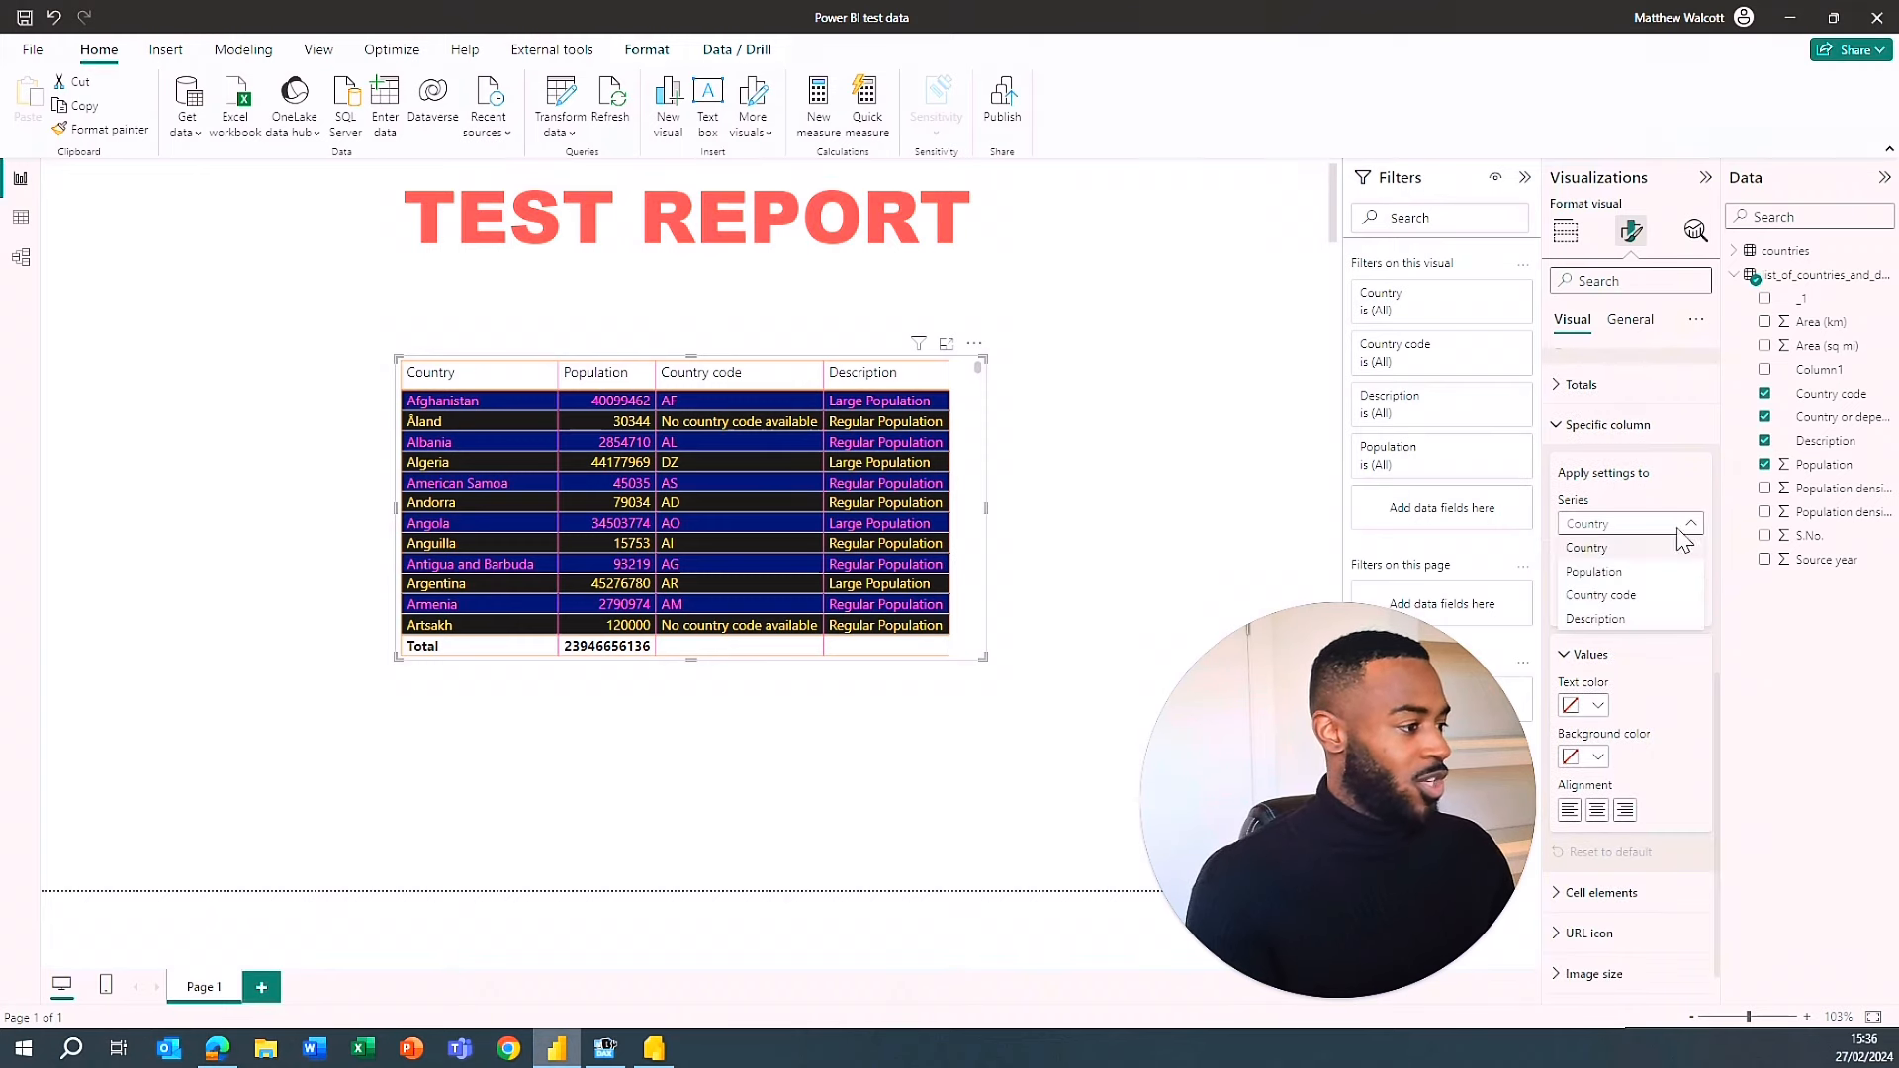
{"action": "left_click", "coordinate": [1689, 524]}
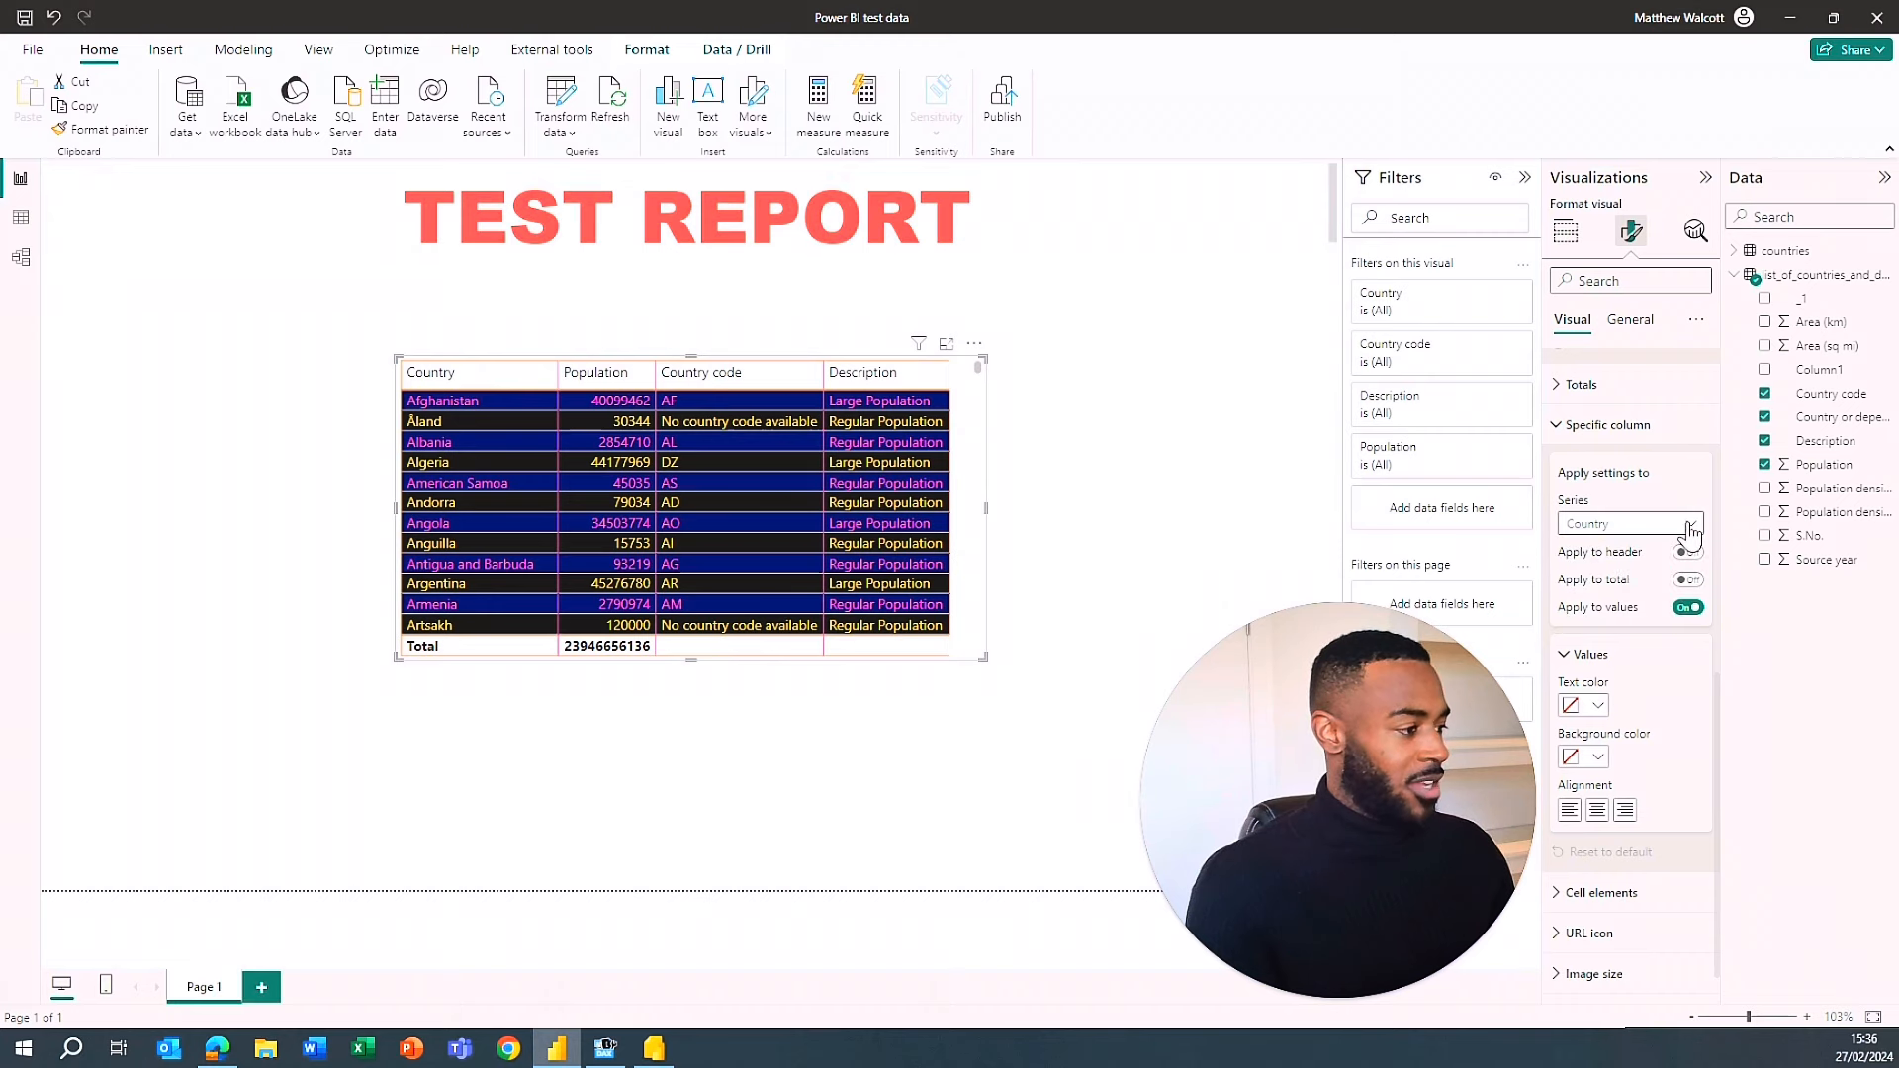
{"action": "left_click", "coordinate": [1686, 527]}
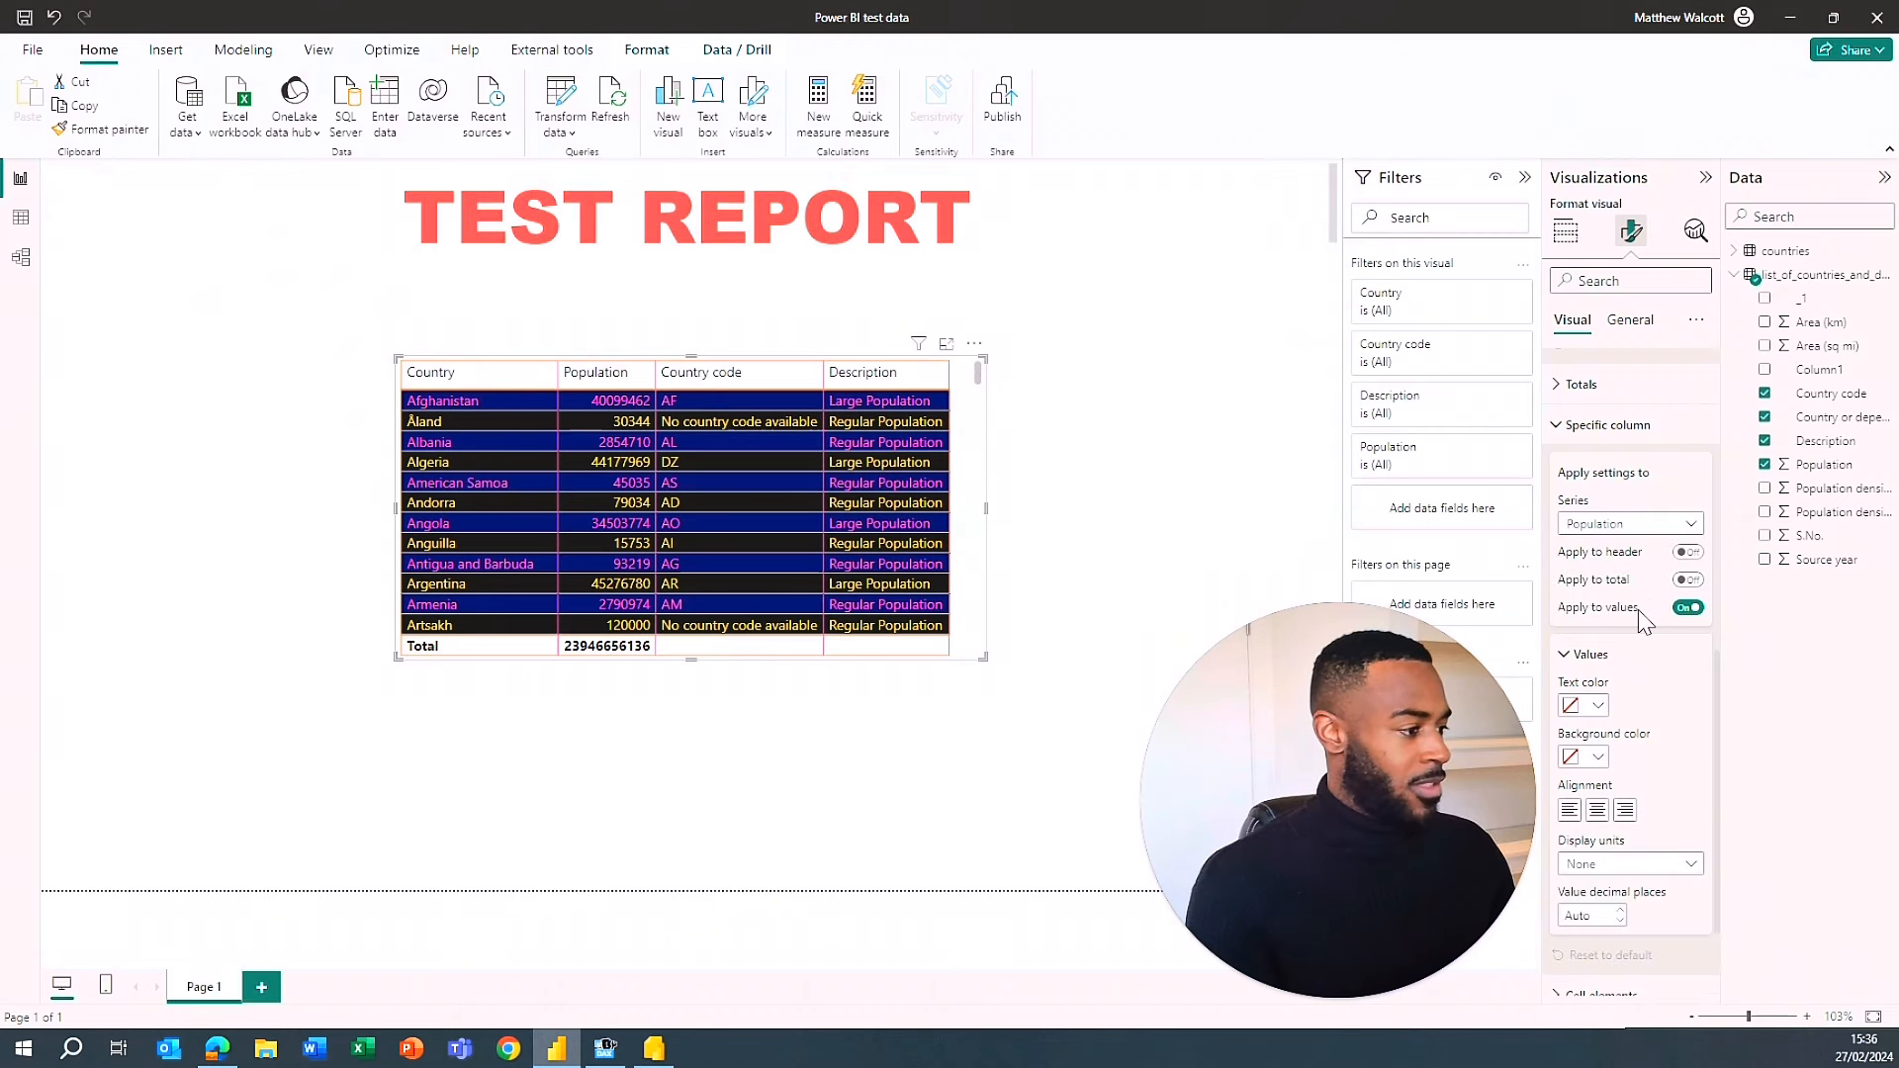
{"action": "scroll", "coordinate": [1604, 625], "scroll_direction": "down", "scroll_amount": 1}
{"action": "left_click", "coordinate": [1595, 608]}
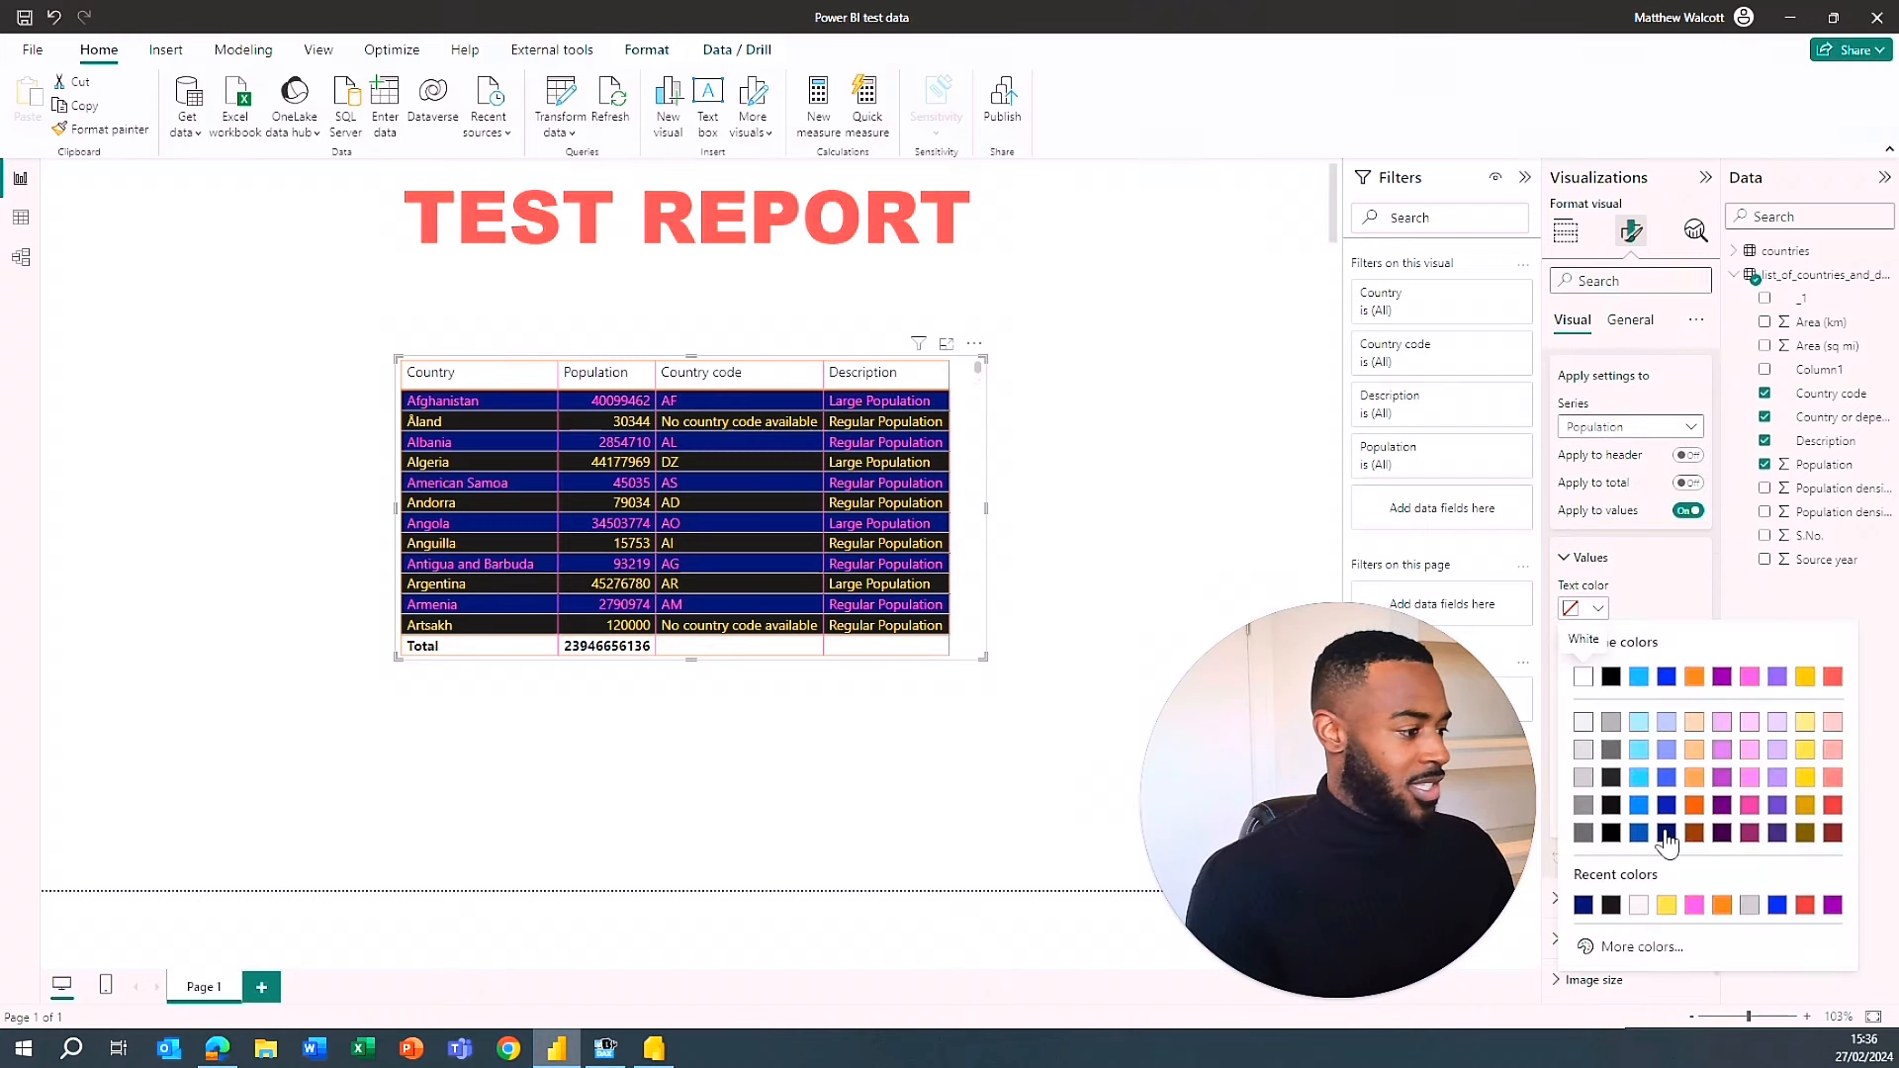
{"action": "left_click", "coordinate": [1806, 679]}
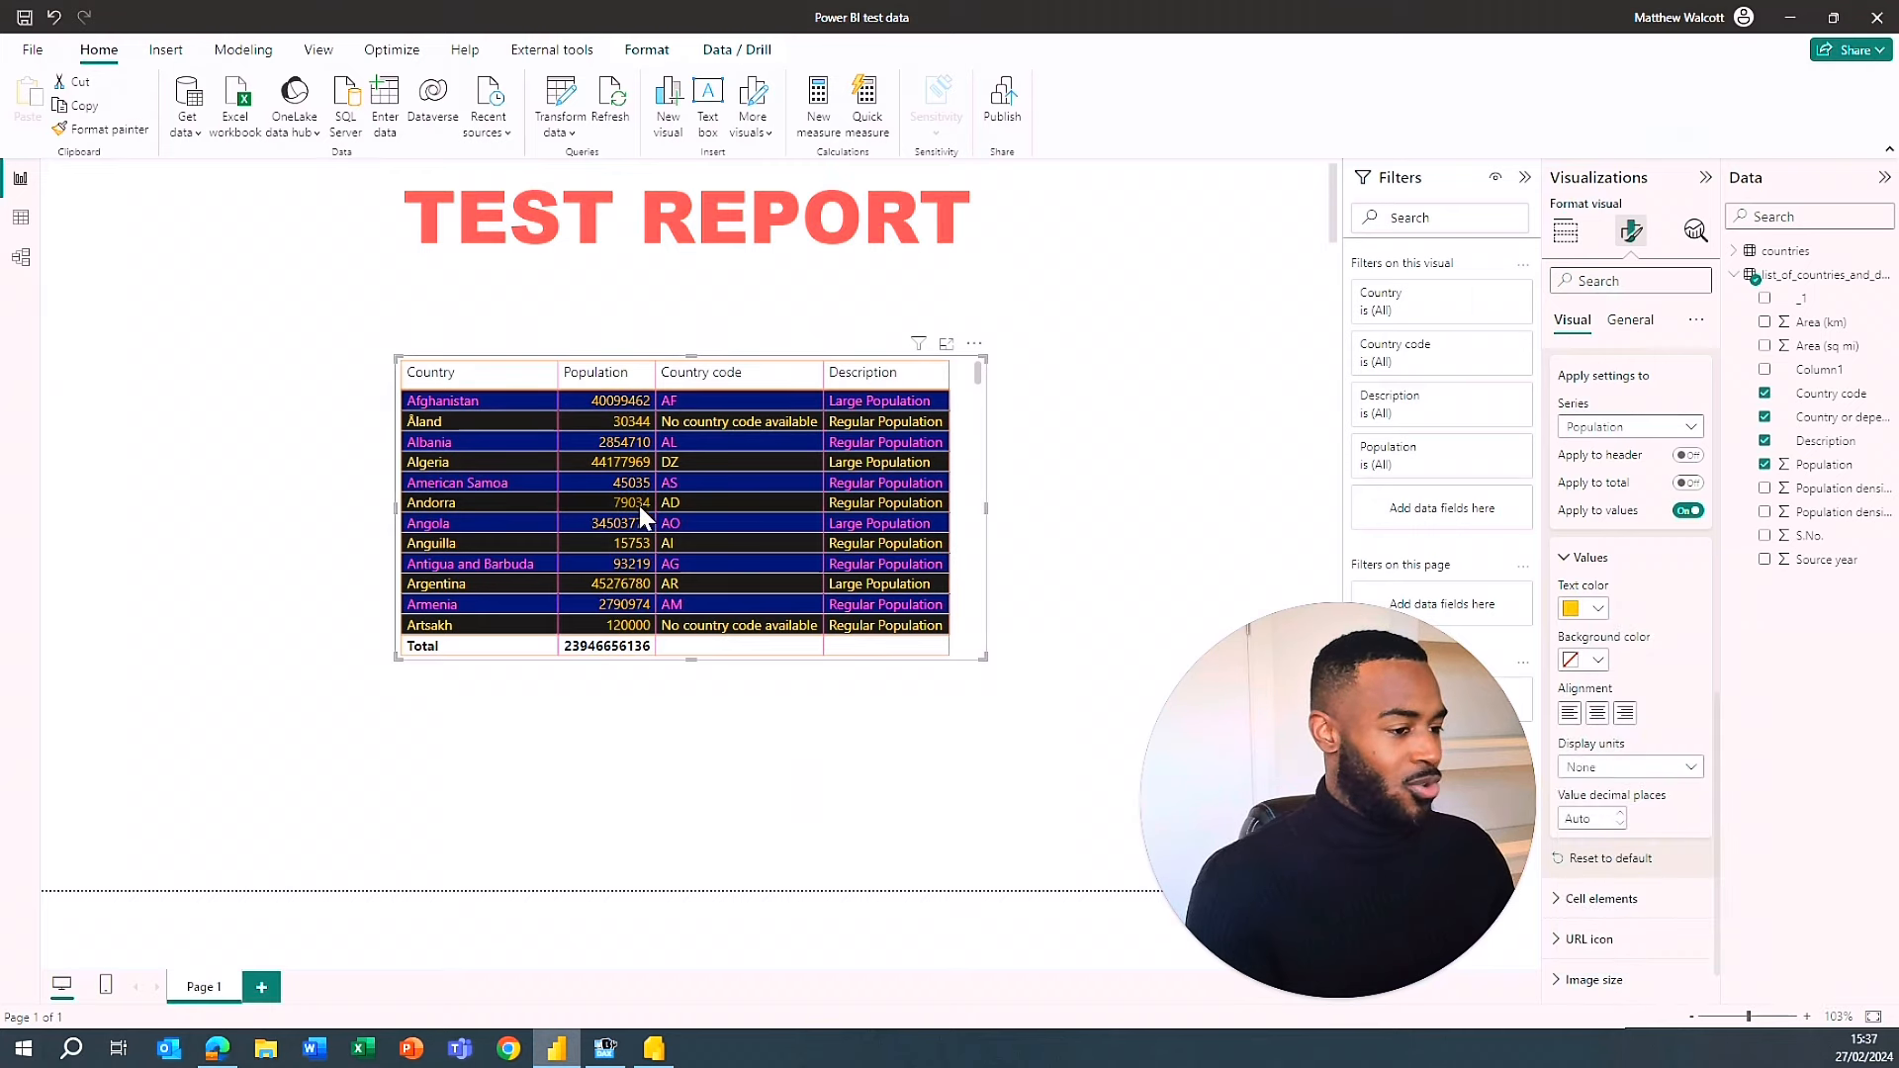
{"action": "scroll", "coordinate": [1632, 895], "scroll_direction": "down", "scroll_amount": 1}
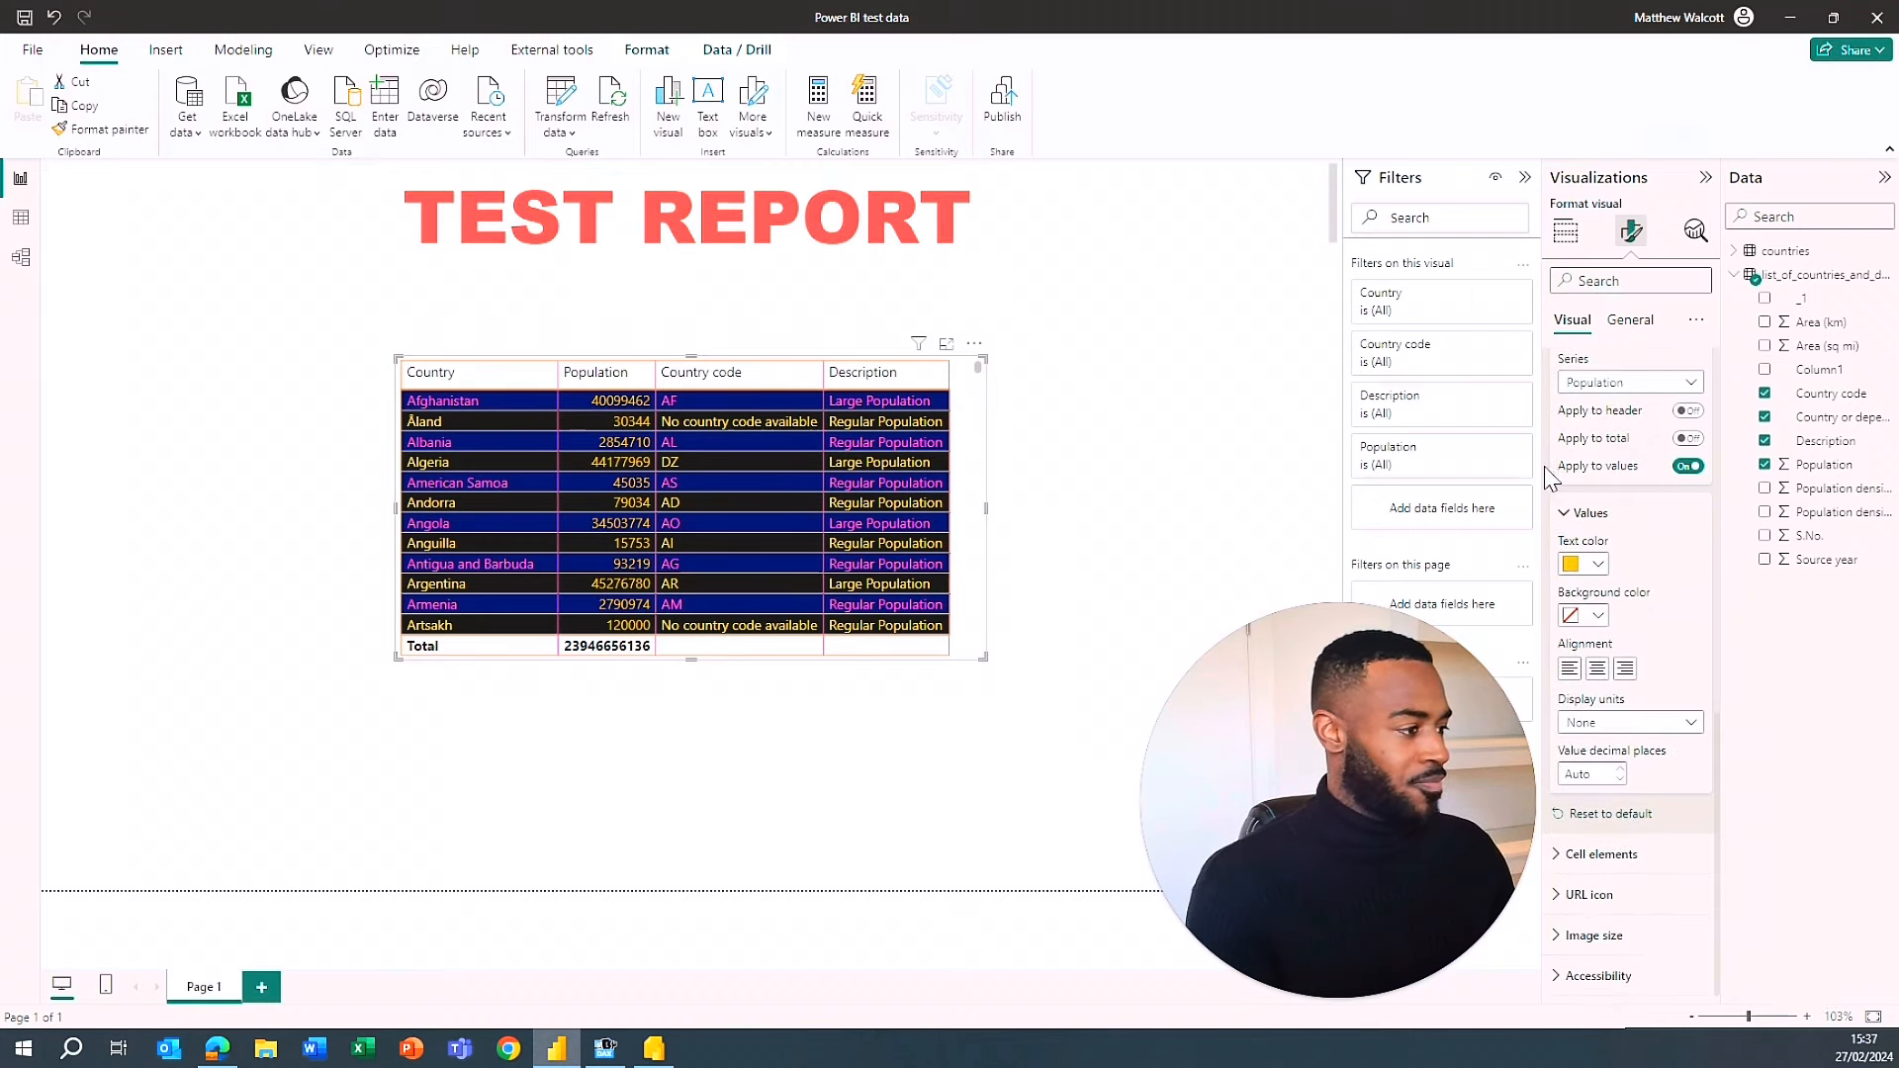
{"action": "left_click", "coordinate": [1567, 519]}
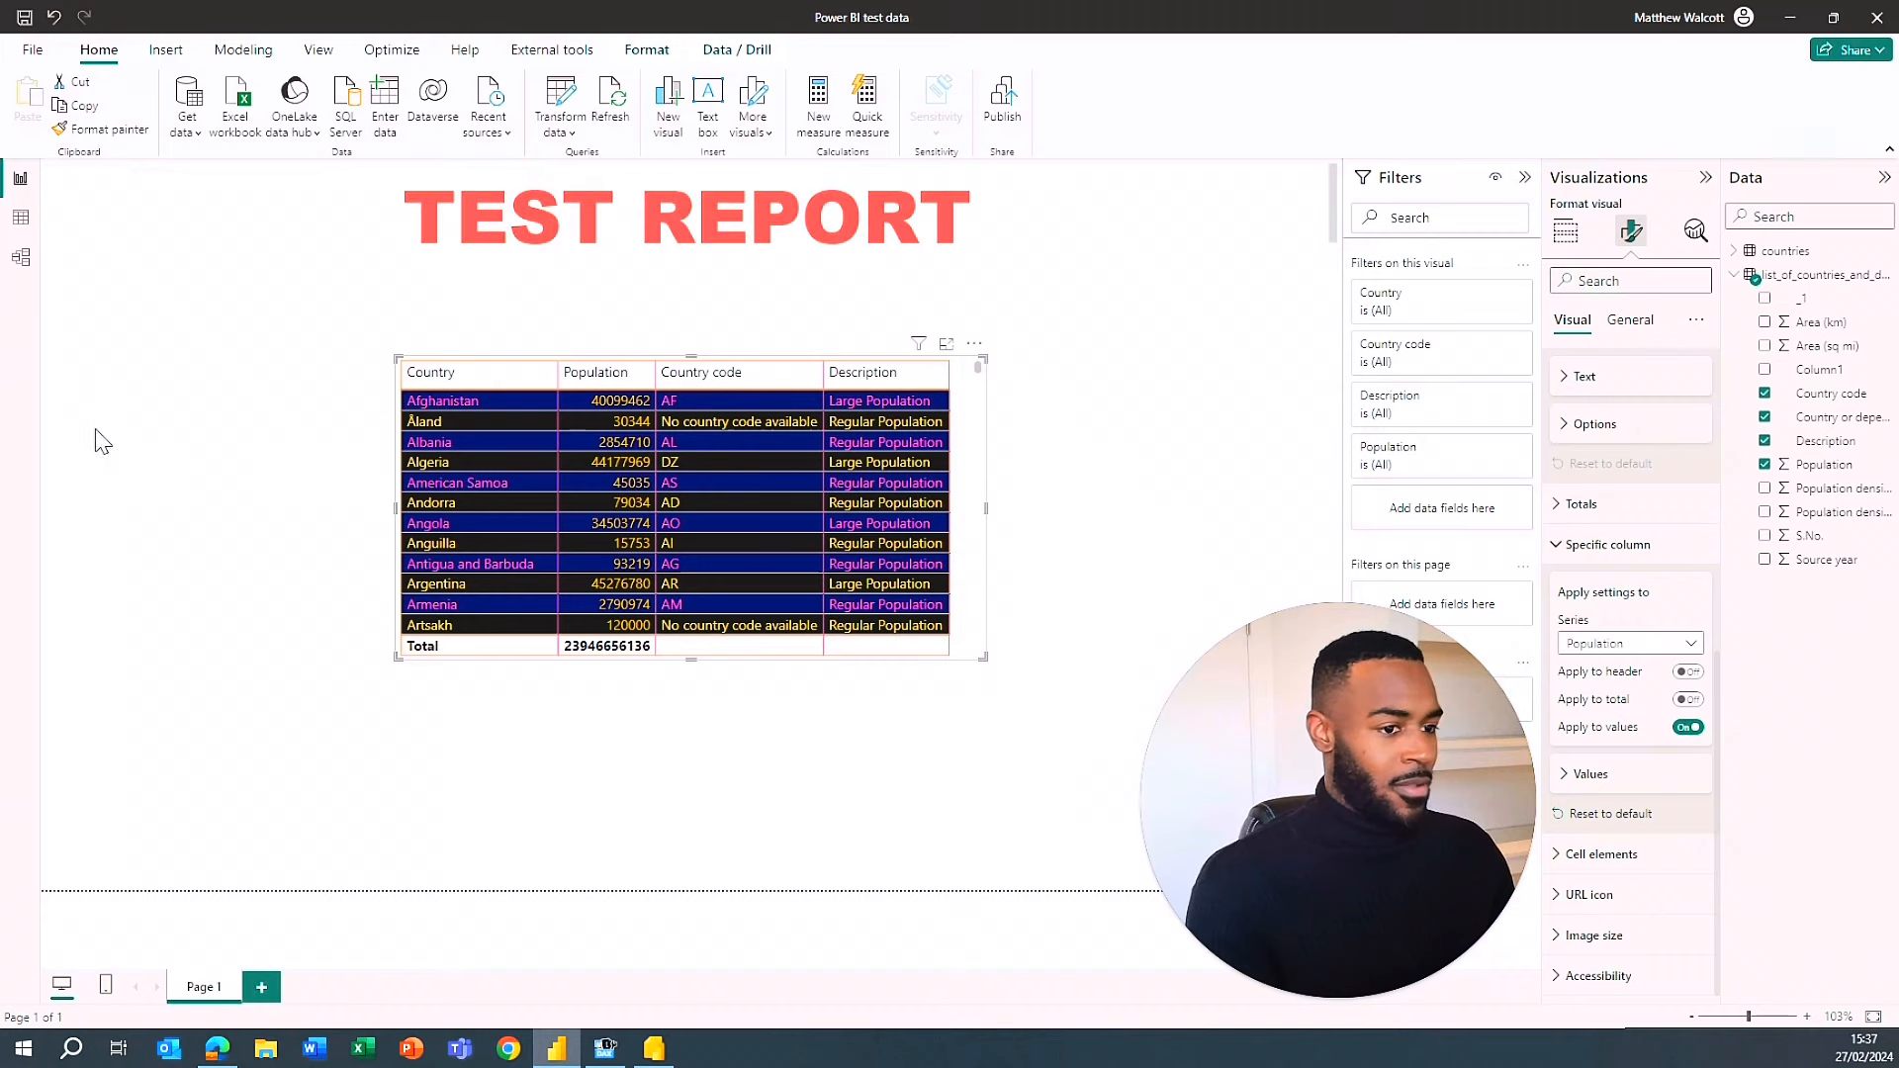
{"action": "left_click", "coordinate": [1558, 767]}
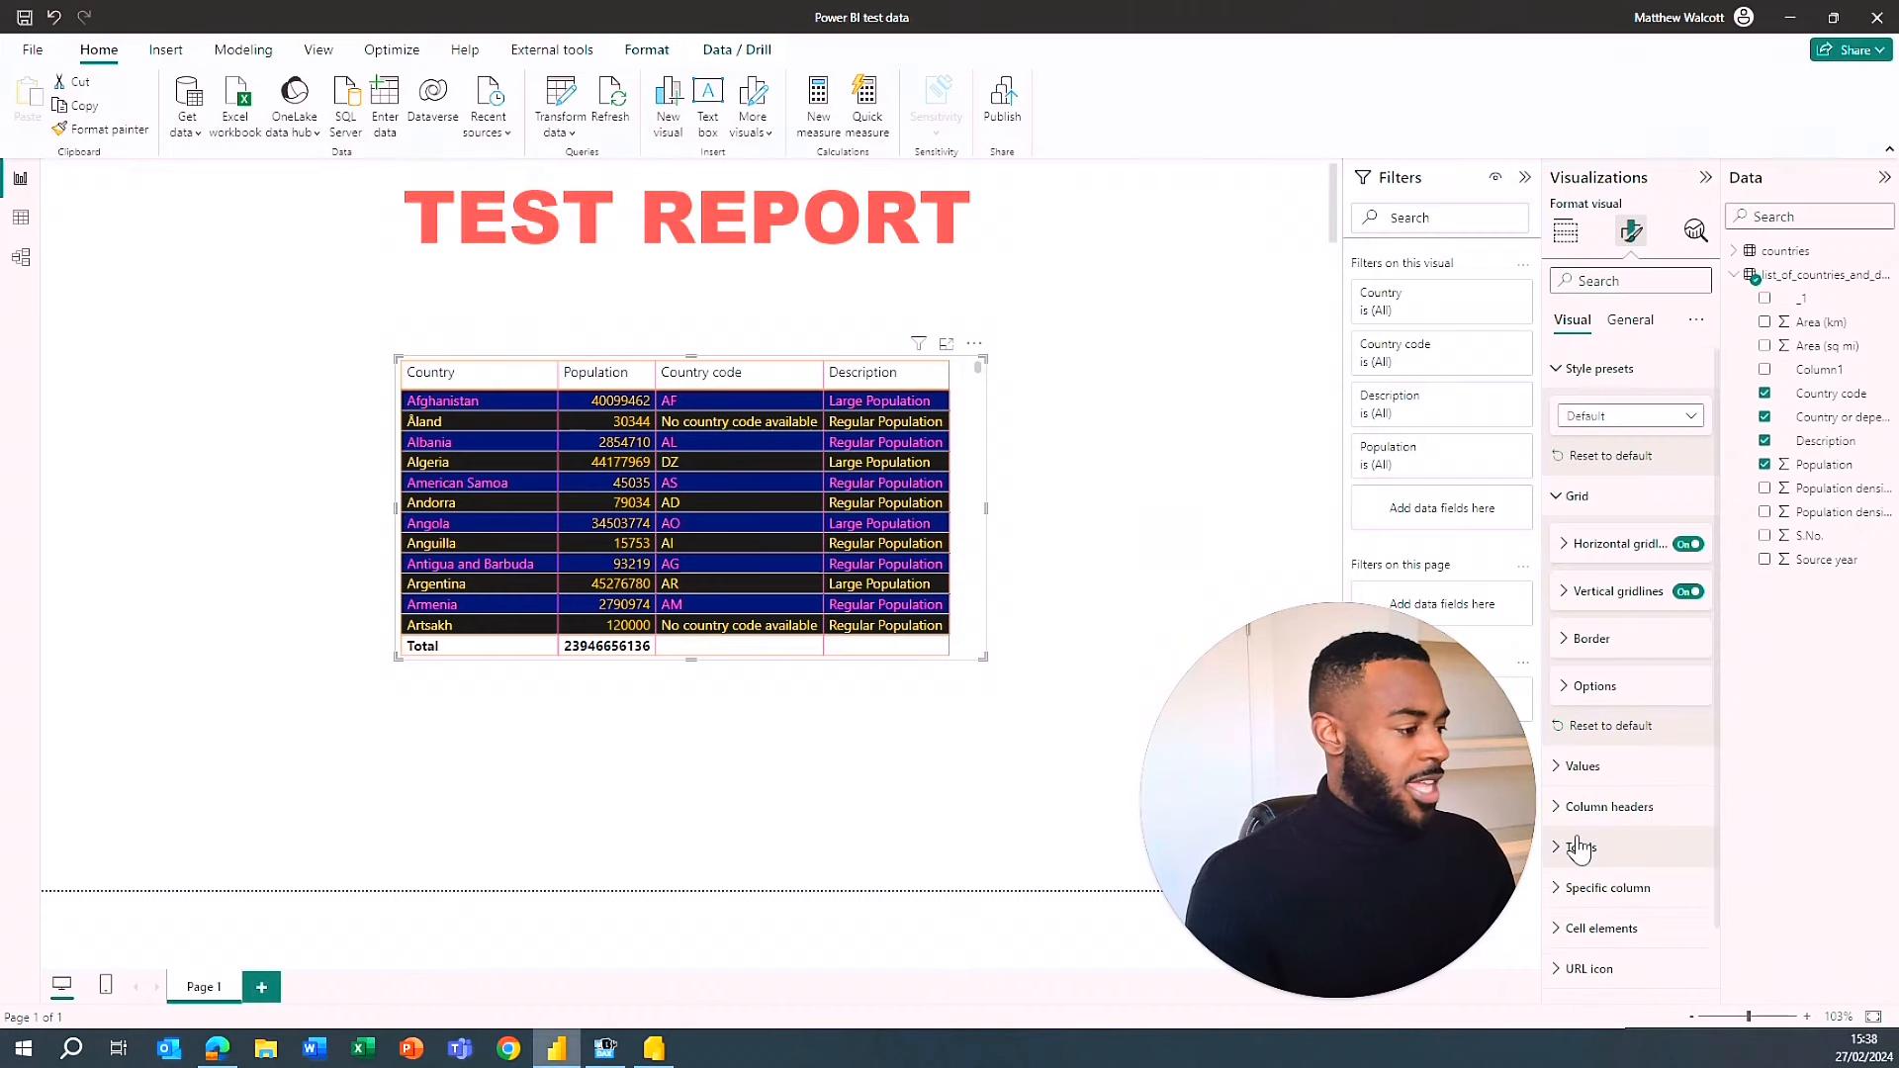
- Set the table's cell element formatting to apply to the Country series and enable its conditional background color
{"action": "left_click", "coordinate": [1574, 926]}
{"action": "scroll", "coordinate": [1642, 866], "scroll_direction": "down", "scroll_amount": 5}
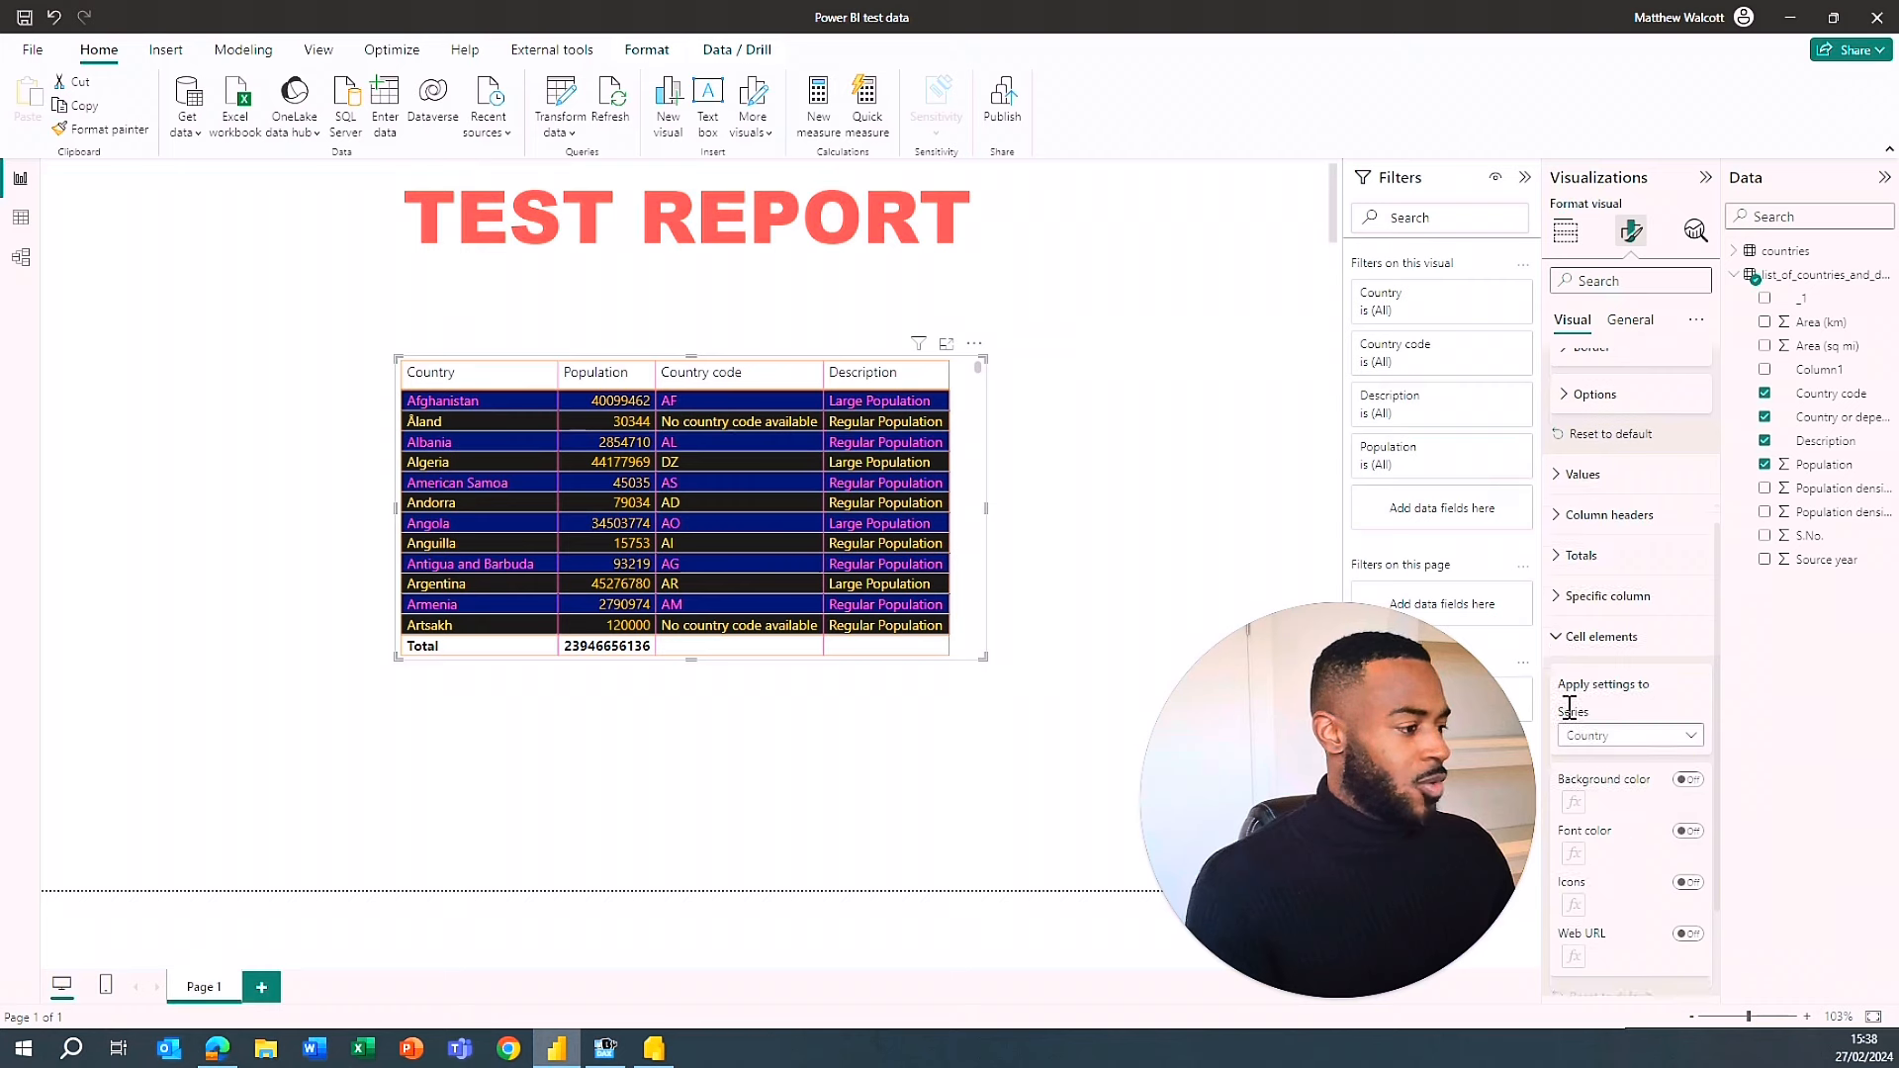
{"action": "left_click", "coordinate": [1691, 736]}
{"action": "left_click", "coordinate": [1694, 737]}
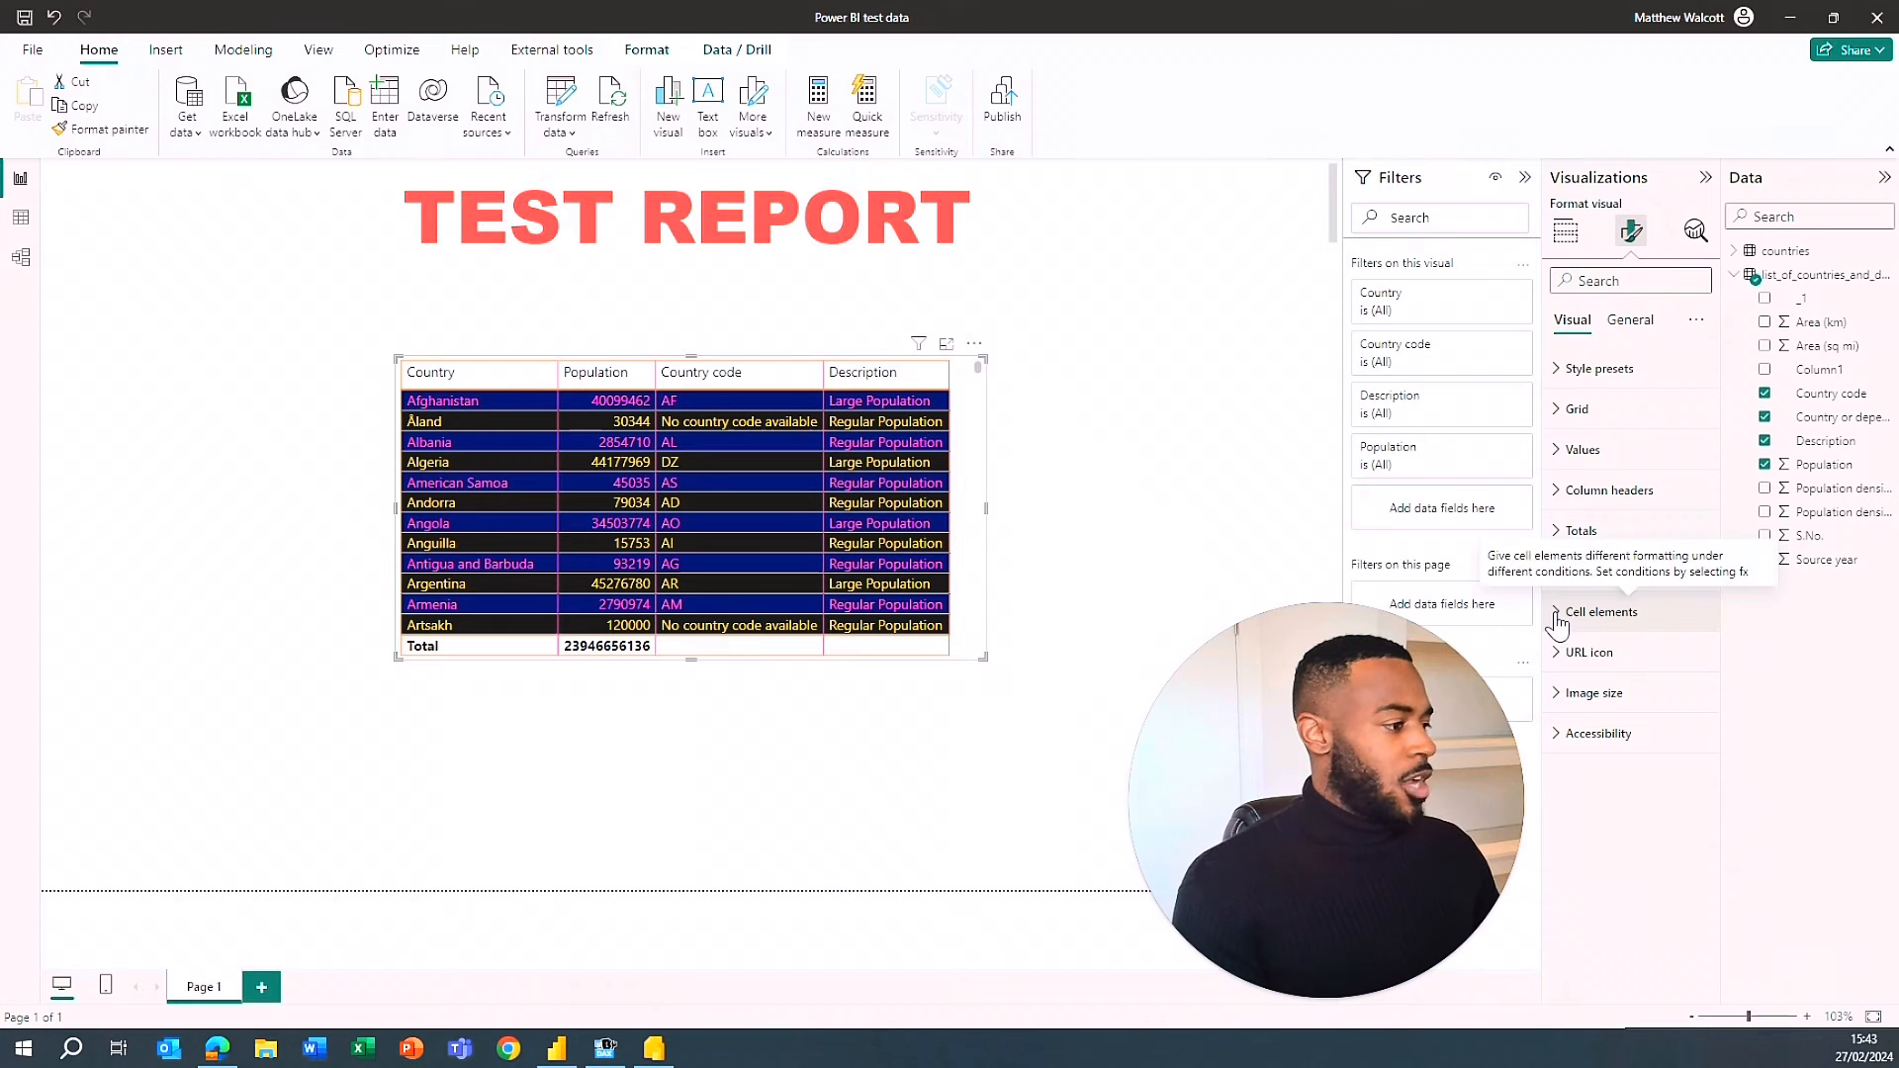
{"action": "left_click", "coordinate": [1562, 619]}
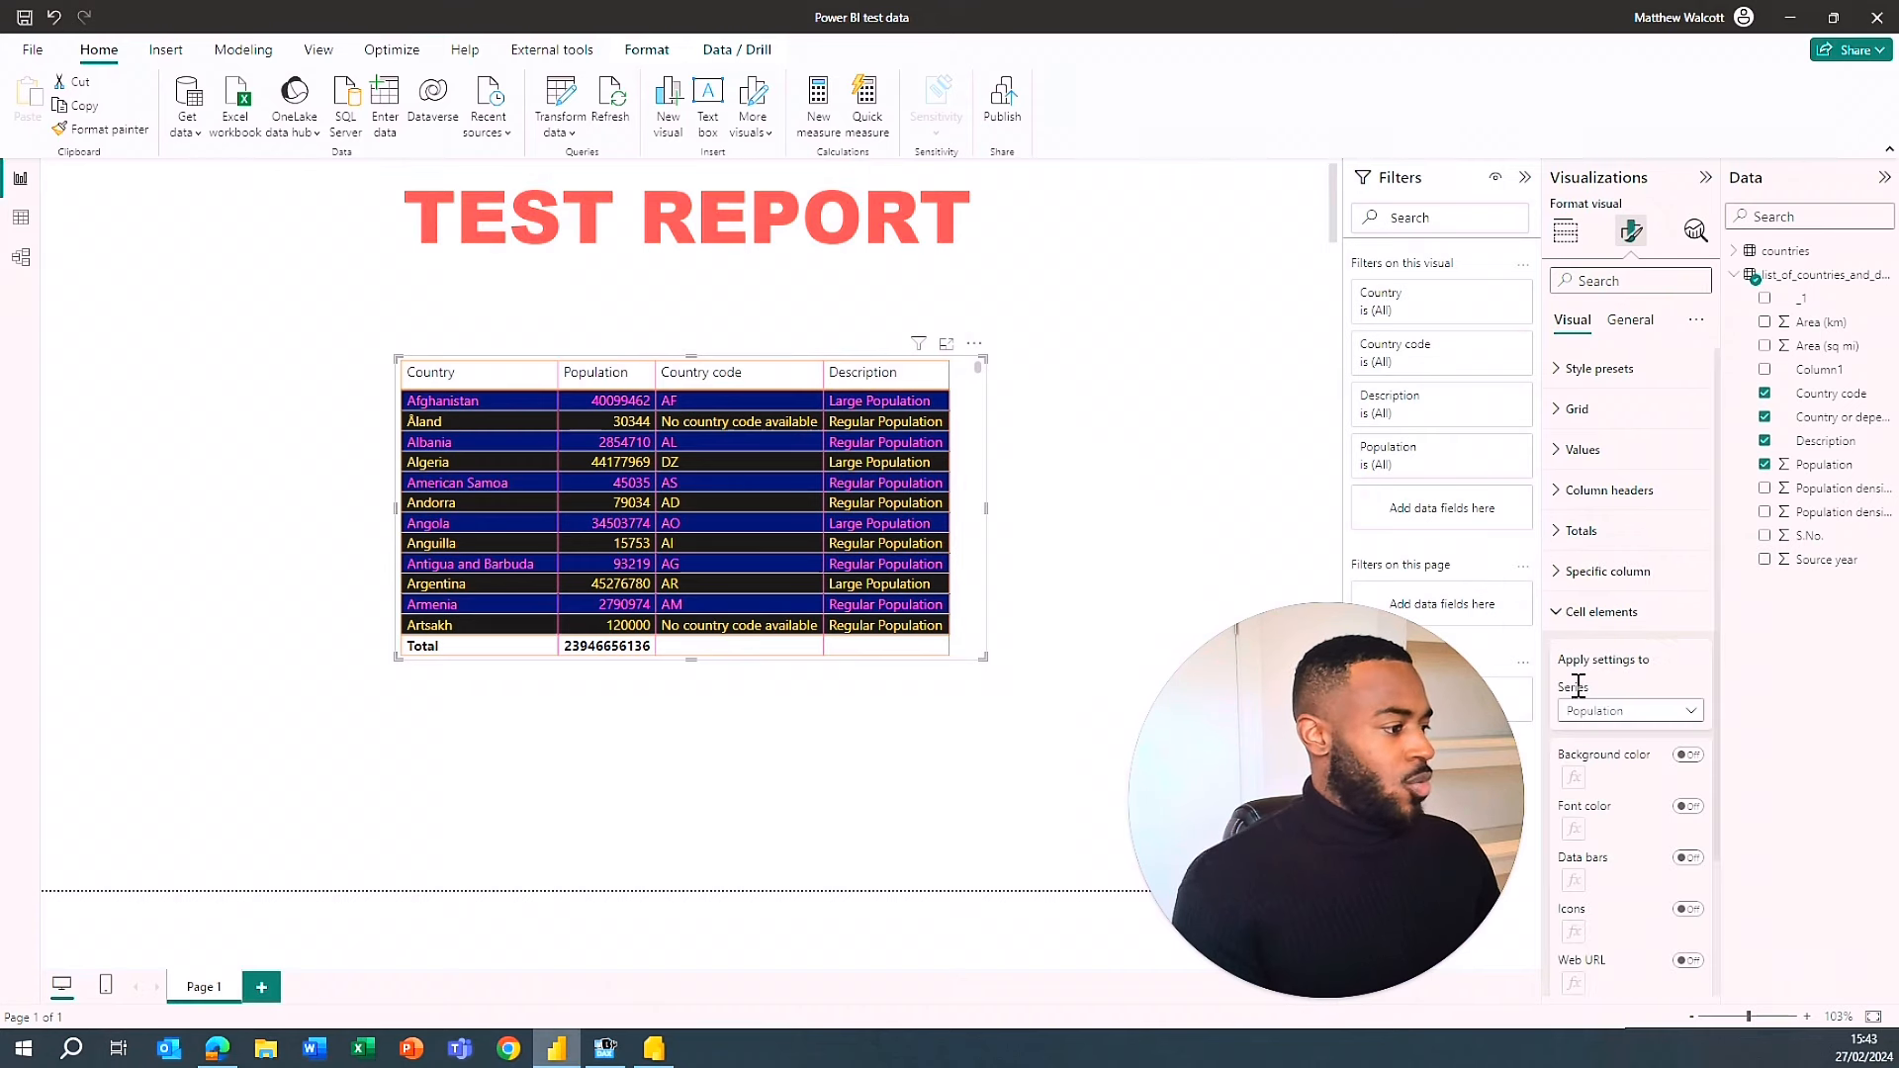
{"action": "scroll", "coordinate": [1622, 653], "scroll_direction": "down", "scroll_amount": 1}
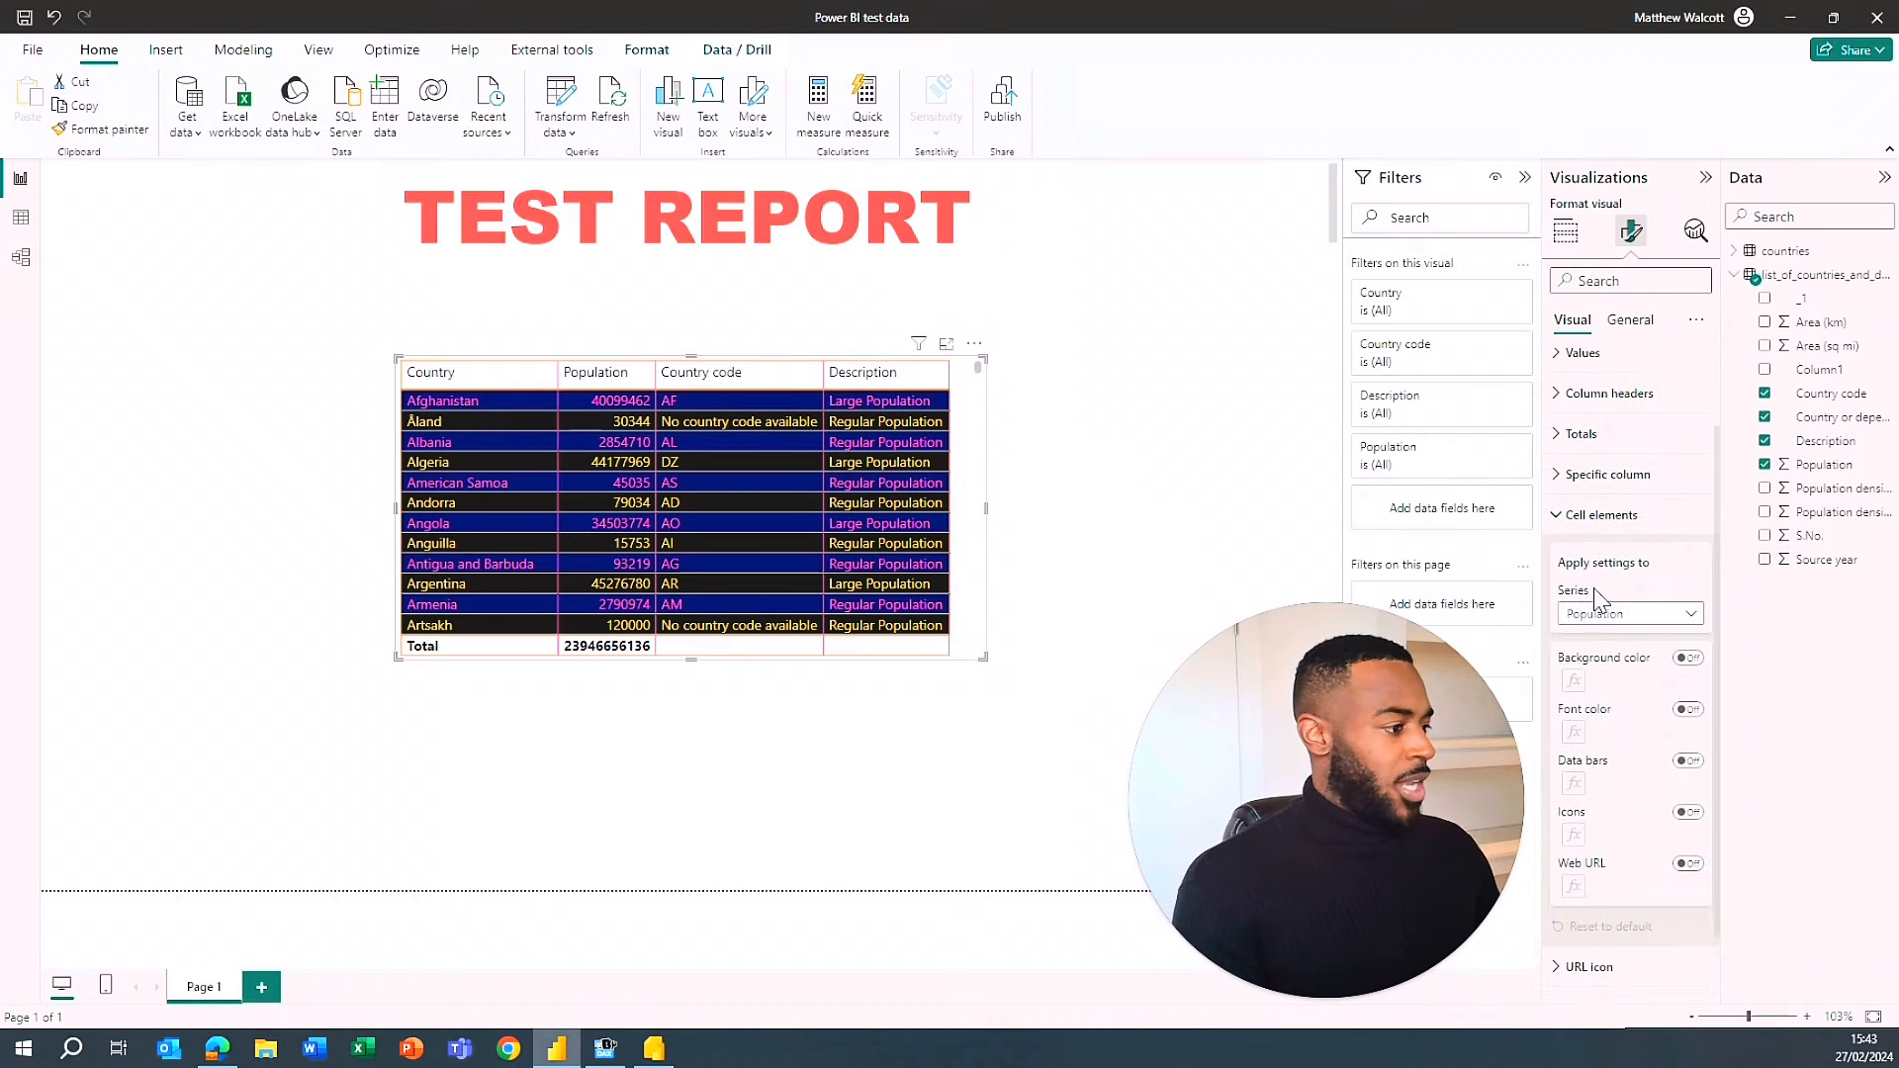
{"action": "left_click", "coordinate": [1634, 623]}
{"action": "left_click", "coordinate": [1606, 639]}
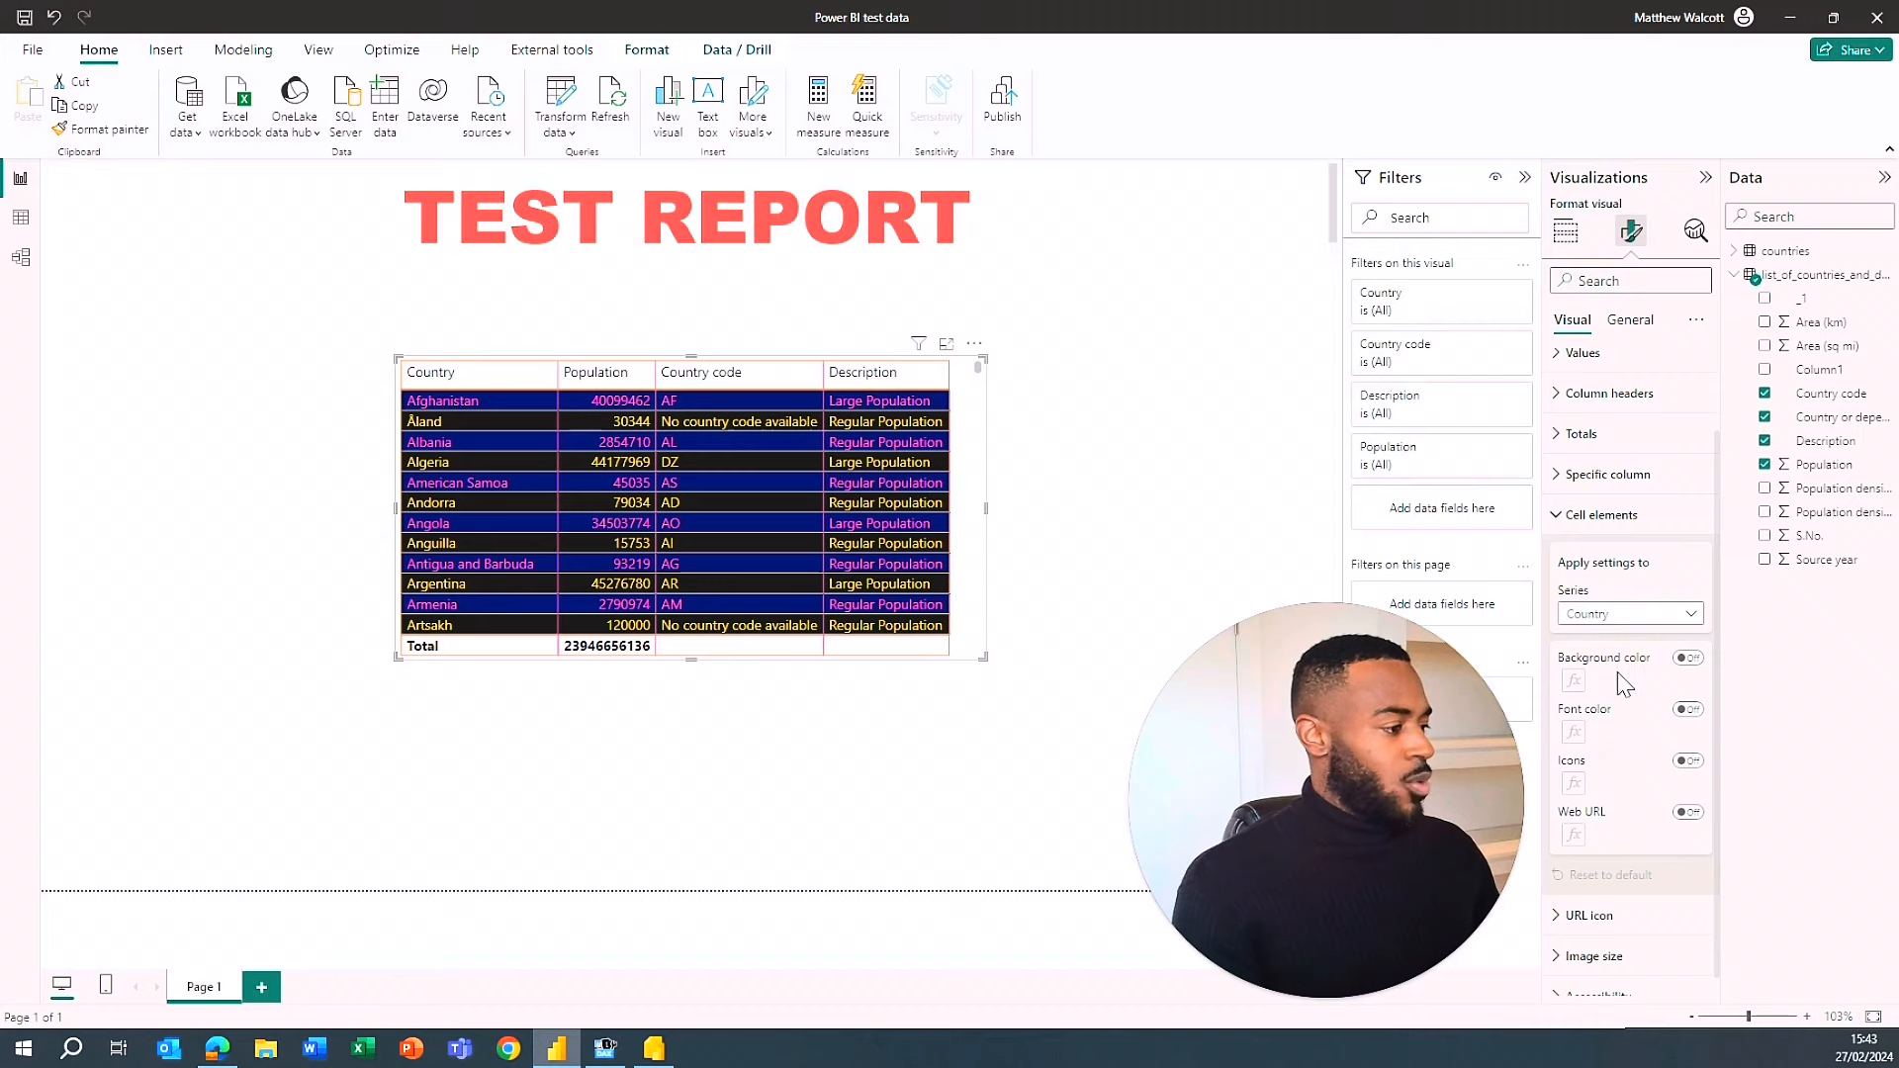
{"action": "left_click", "coordinate": [1688, 660]}
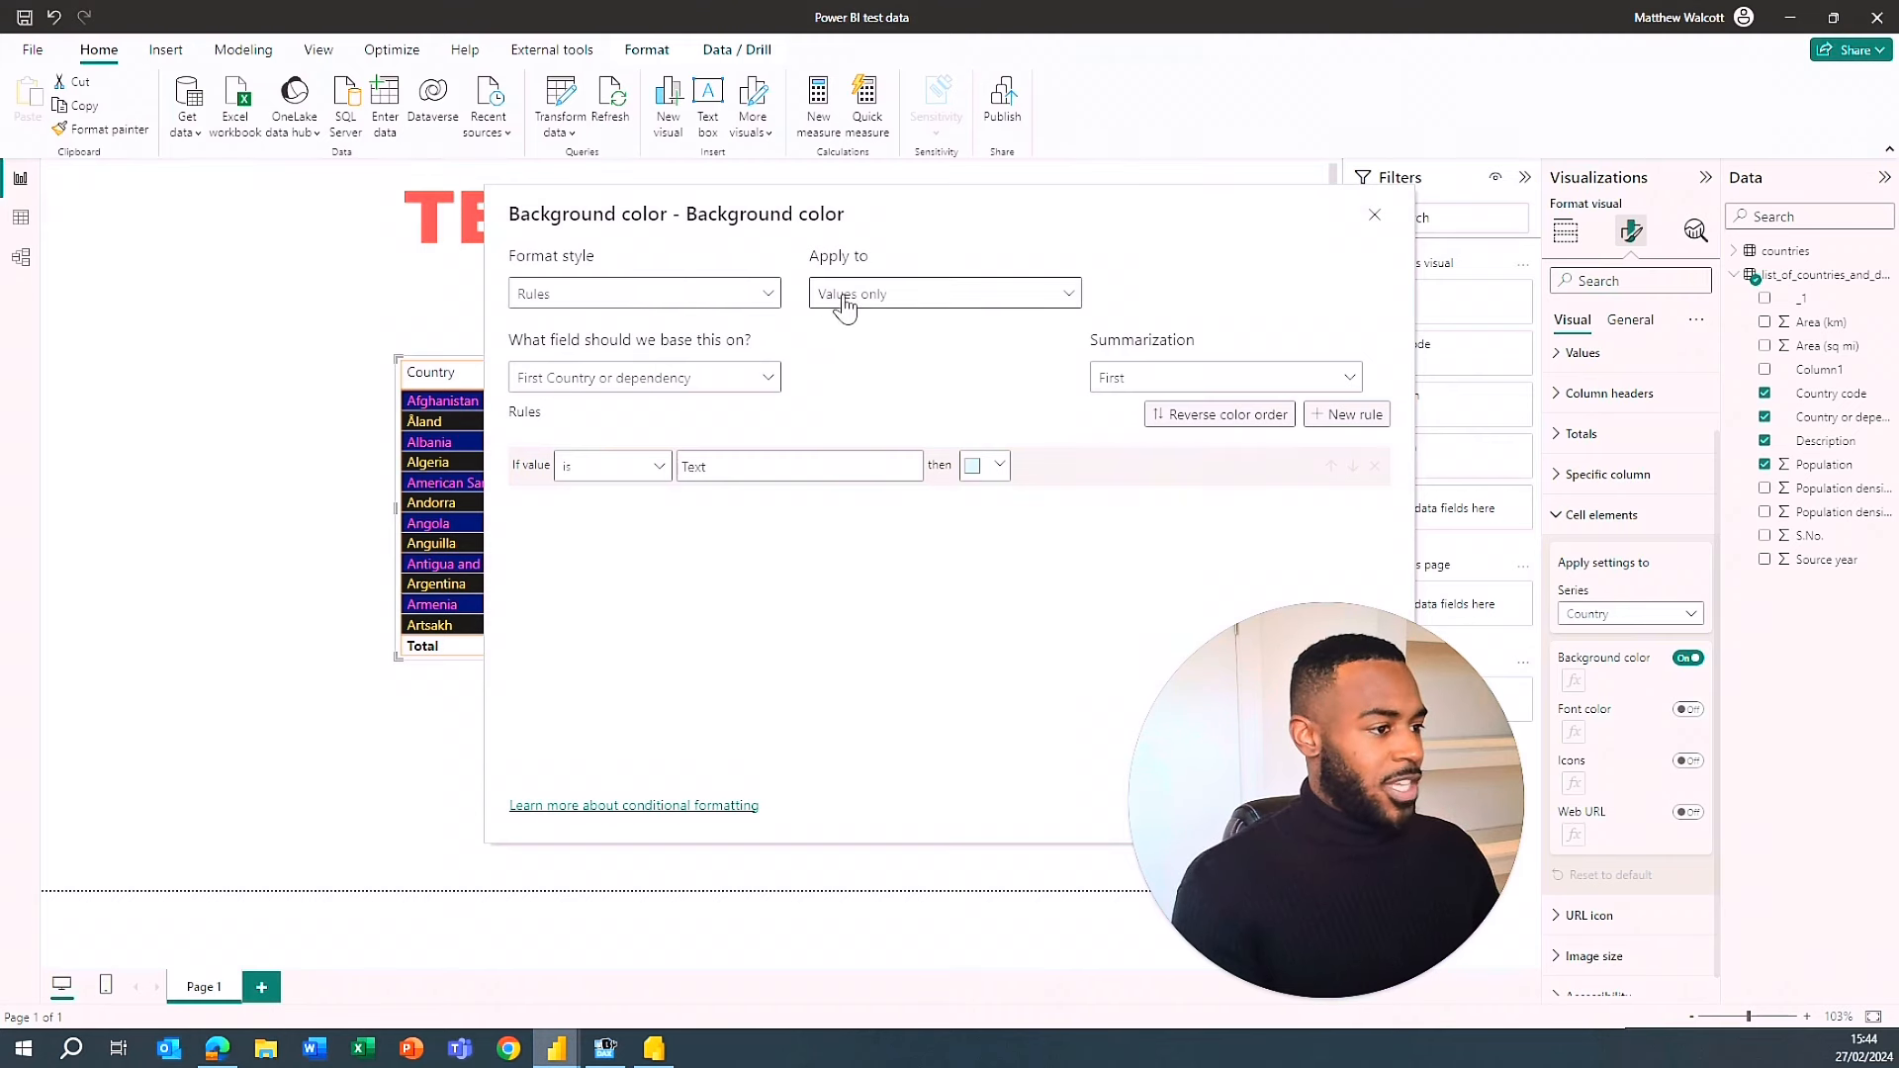
- Base the background color rule on the Country or dependency field, applying the color when the value is Angola
{"action": "left_click", "coordinate": [673, 384]}
{"action": "left_click", "coordinate": [526, 473]}
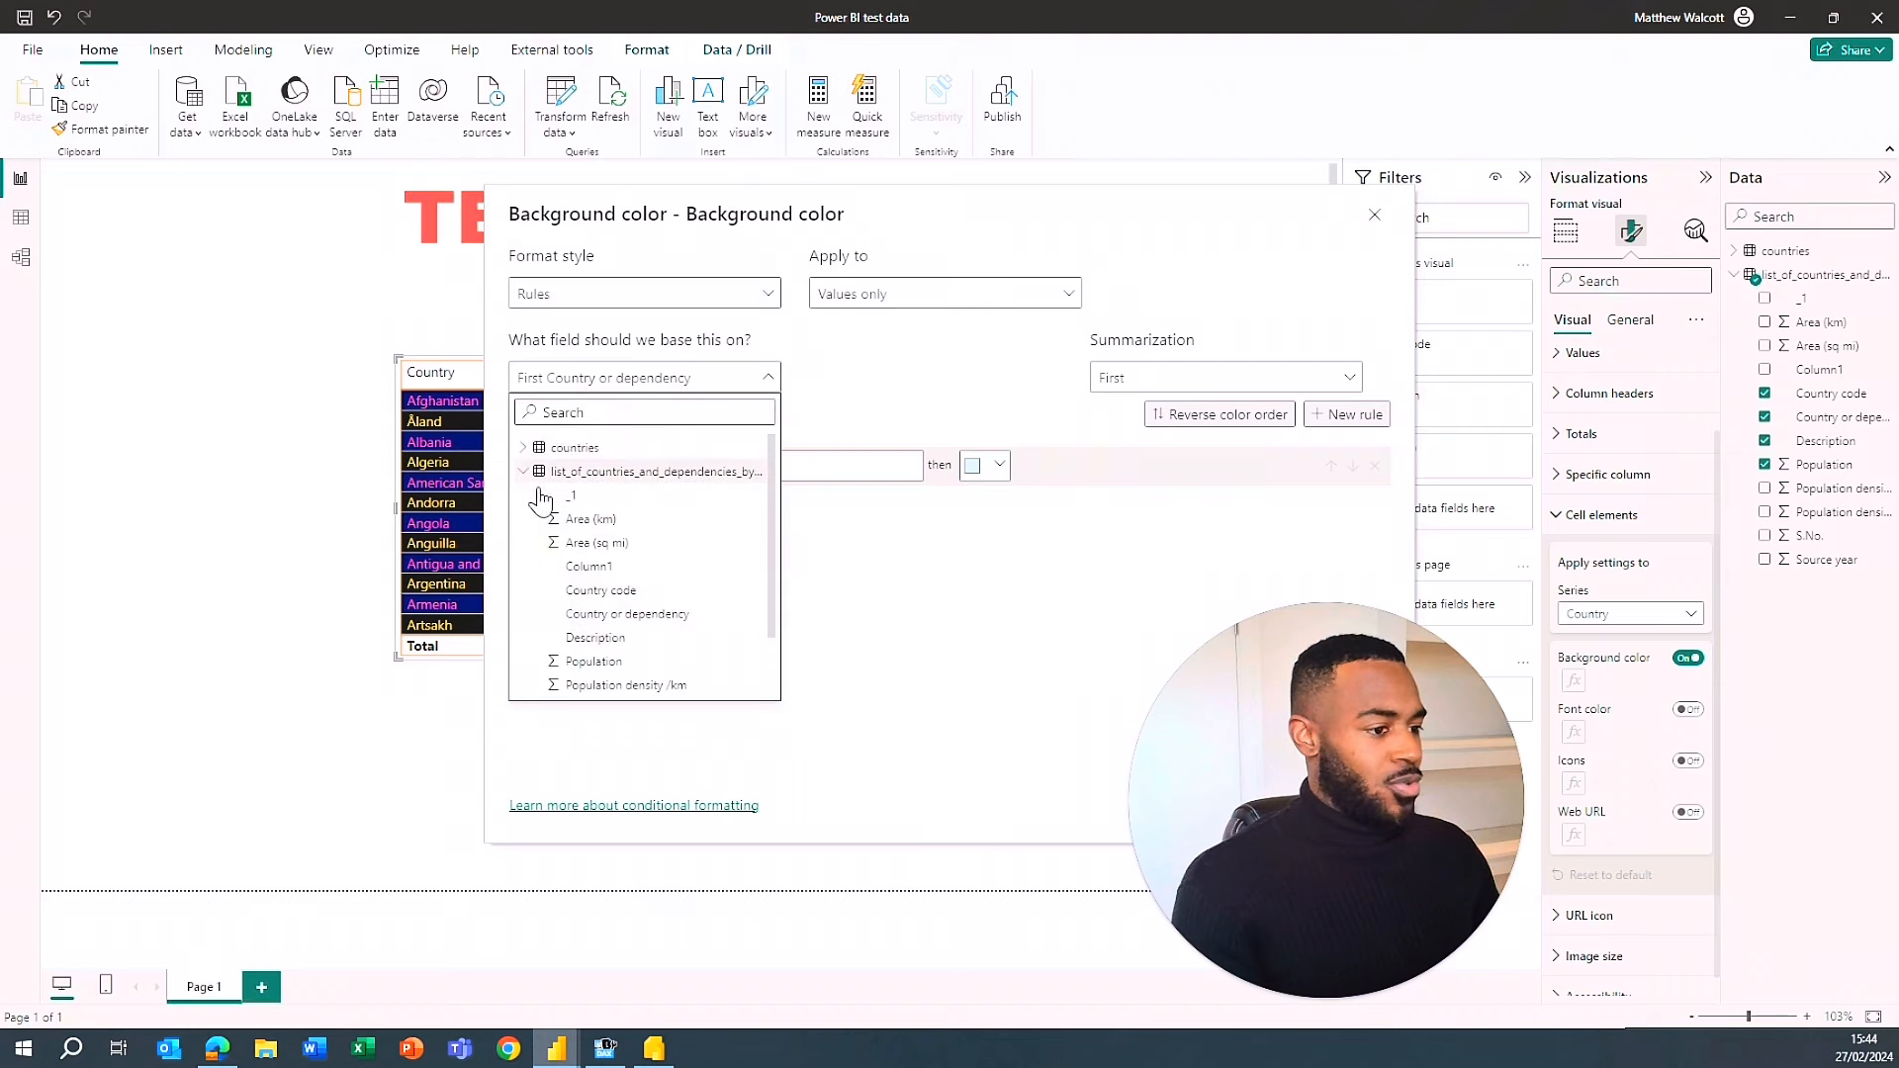
{"action": "left_click", "coordinate": [661, 615]}
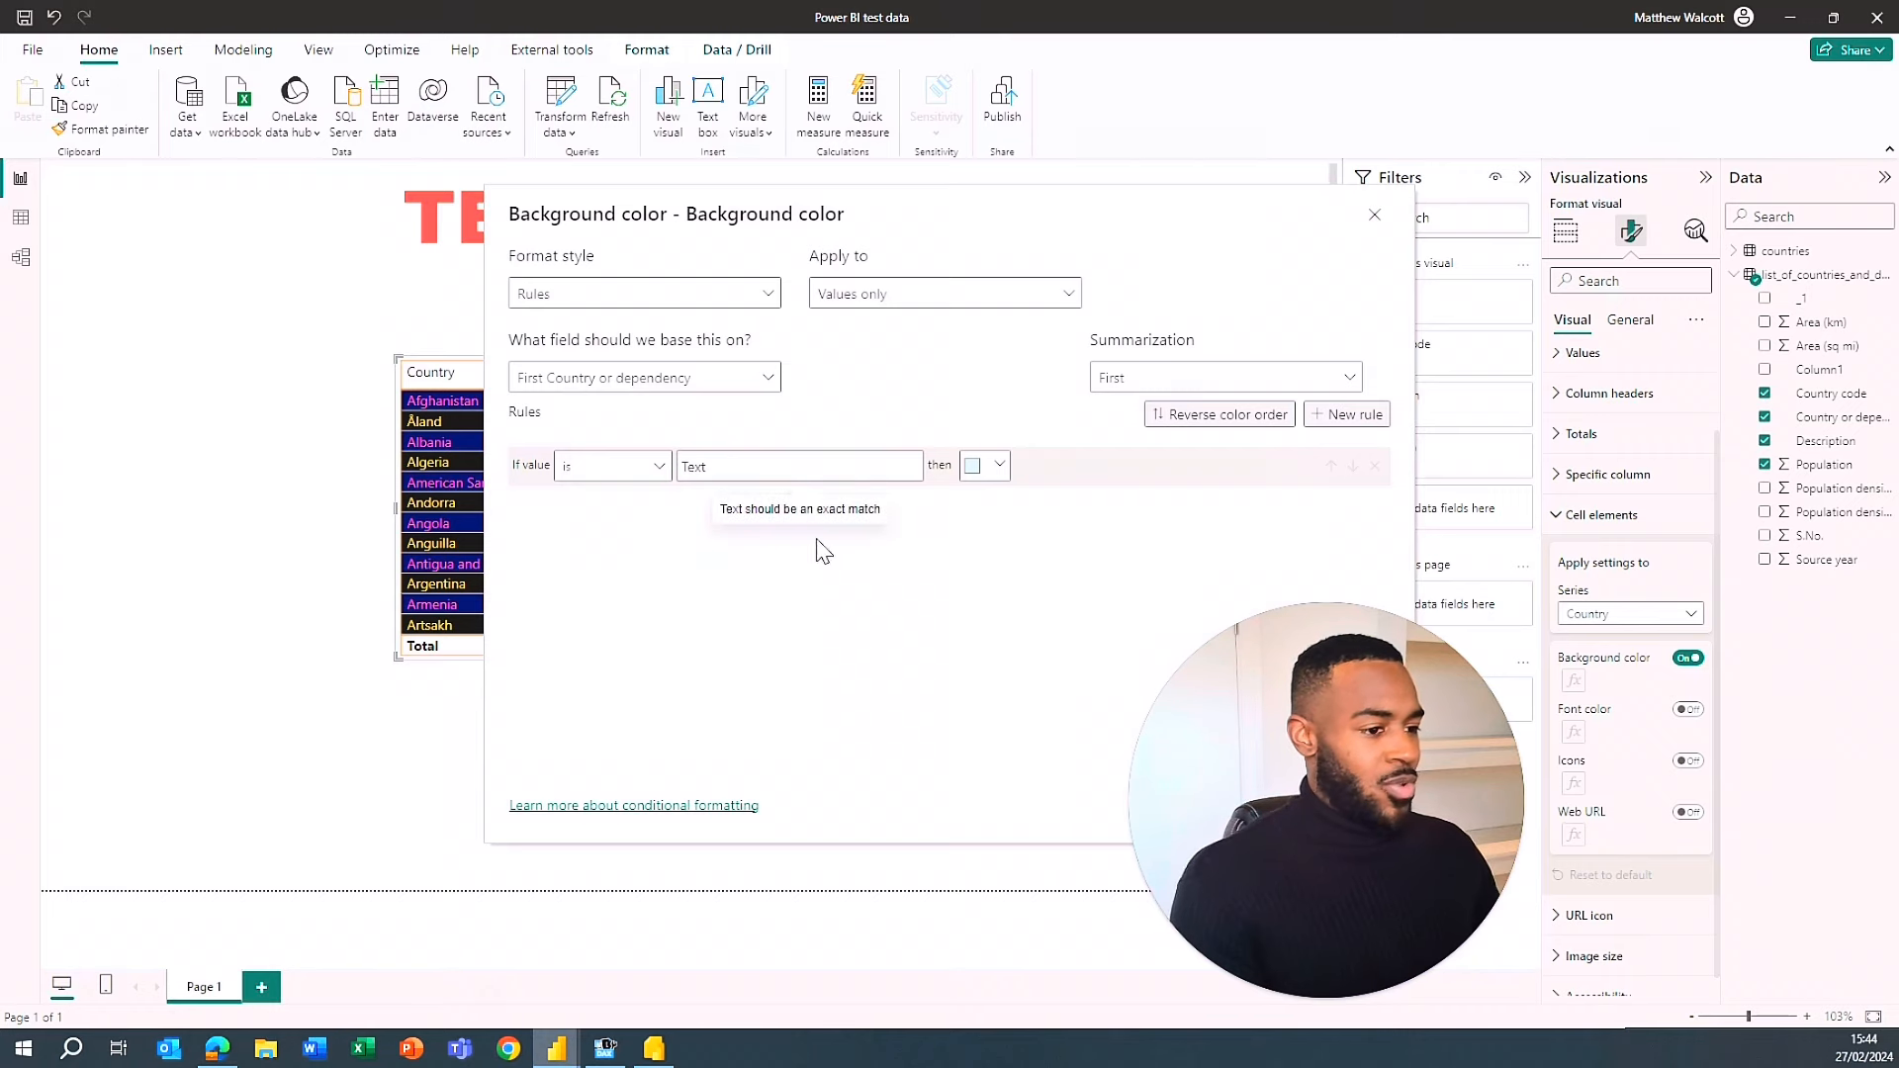
{"action": "type", "text": "Angola"}
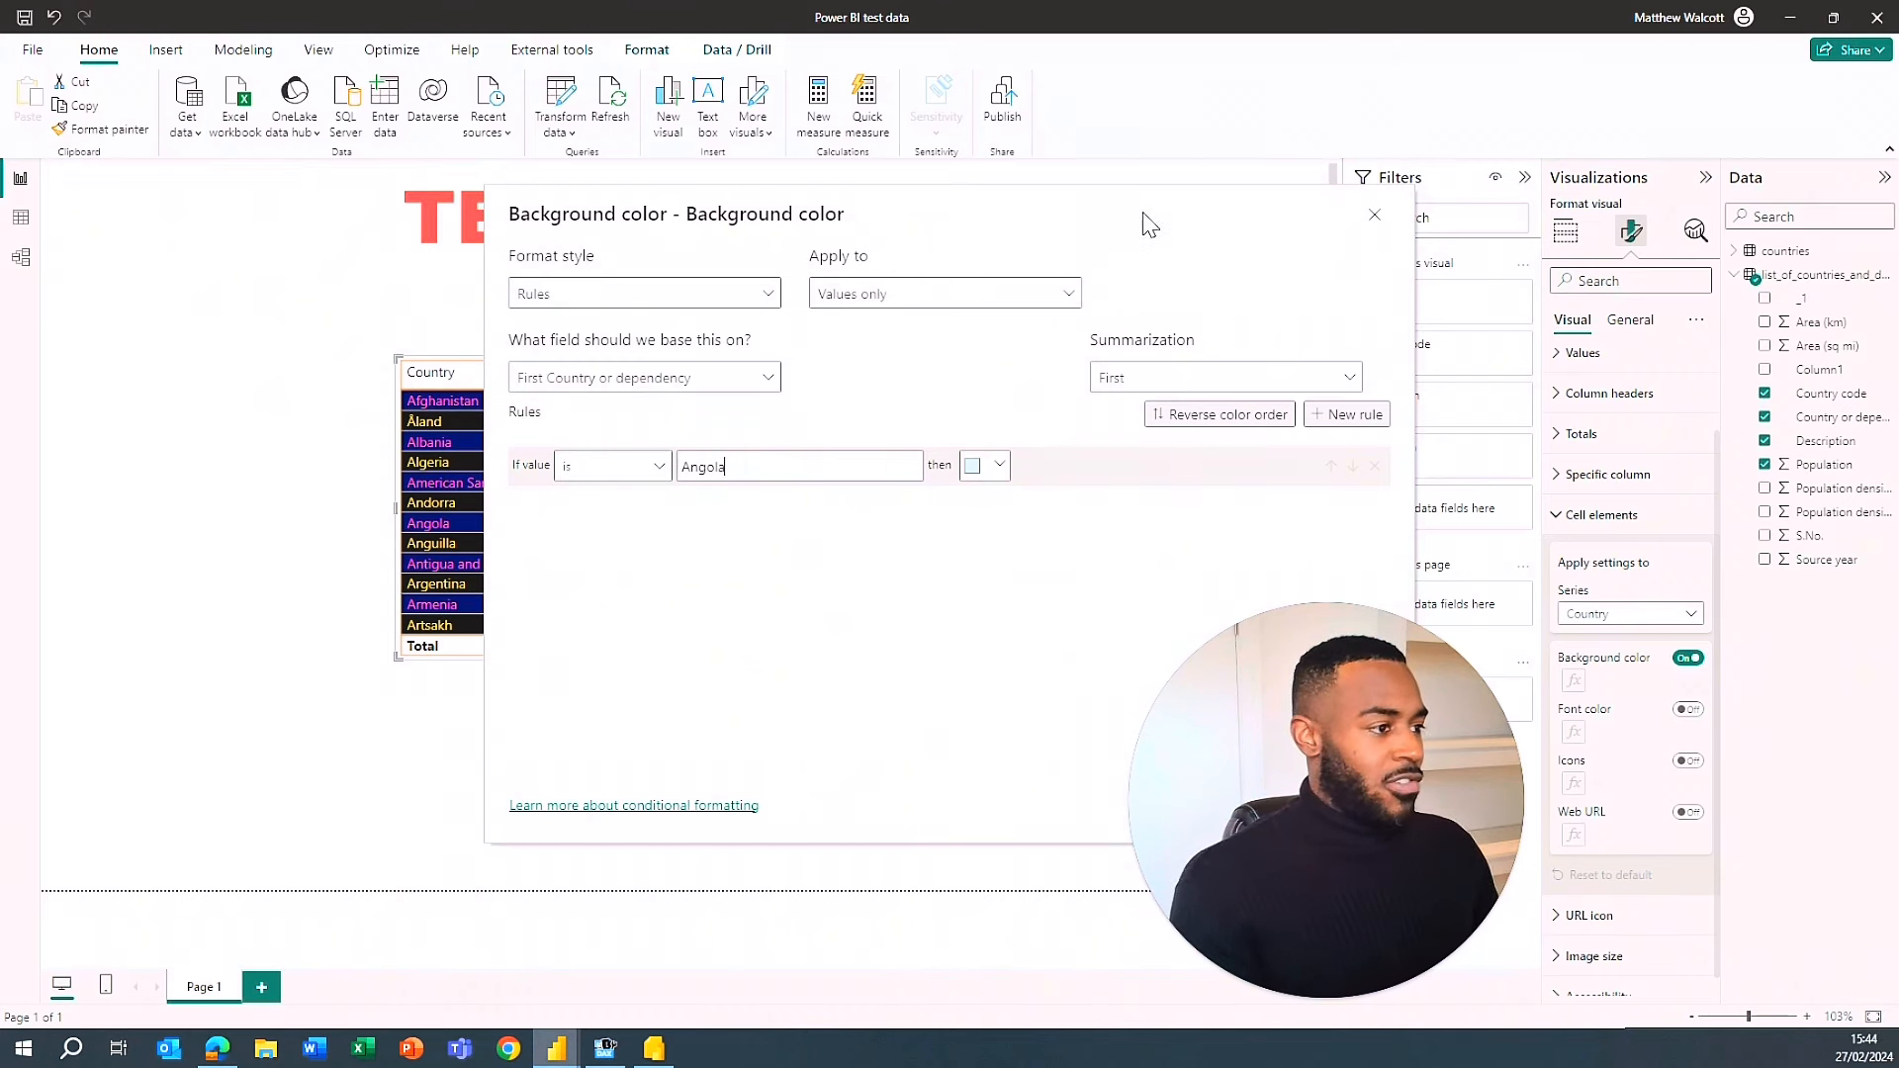
{"action": "left_click_drag", "start_coordinate": [1147, 225], "coordinate": [919, 178]}
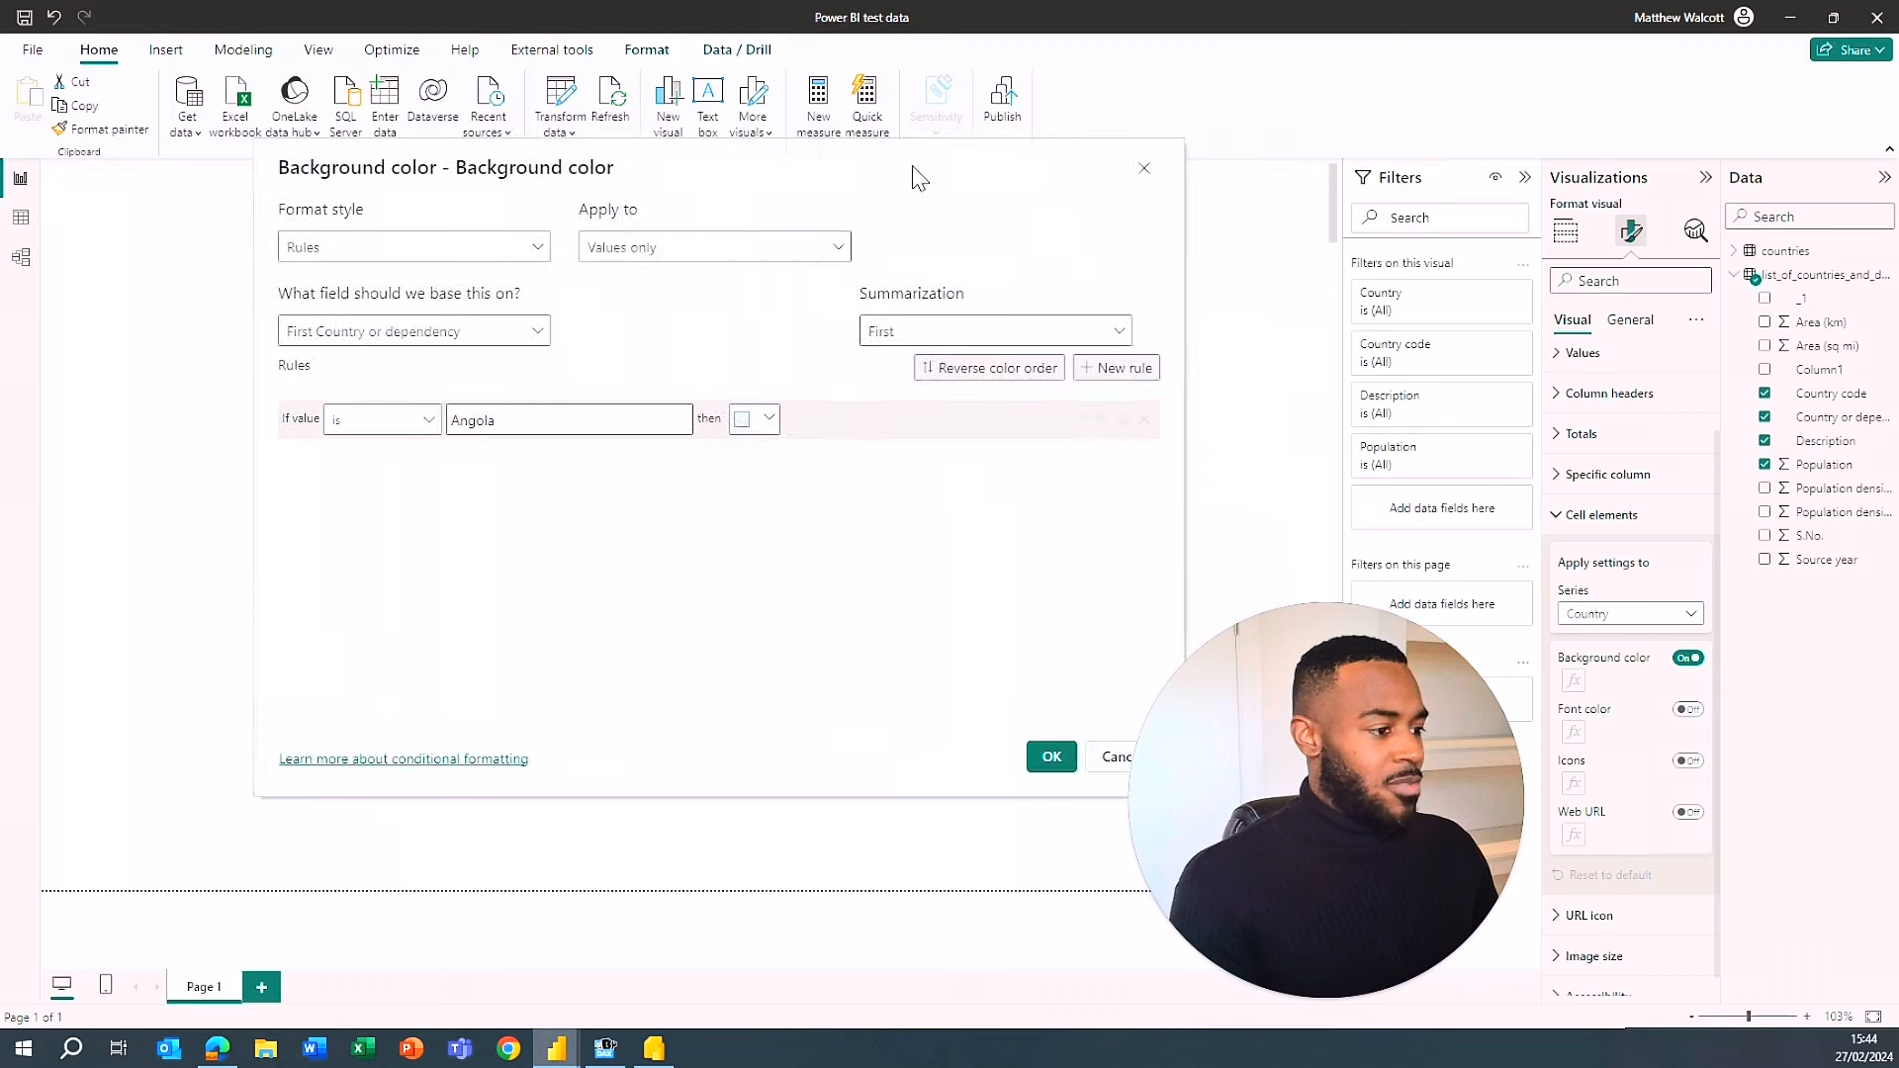
{"action": "left_click", "coordinate": [1049, 760]}
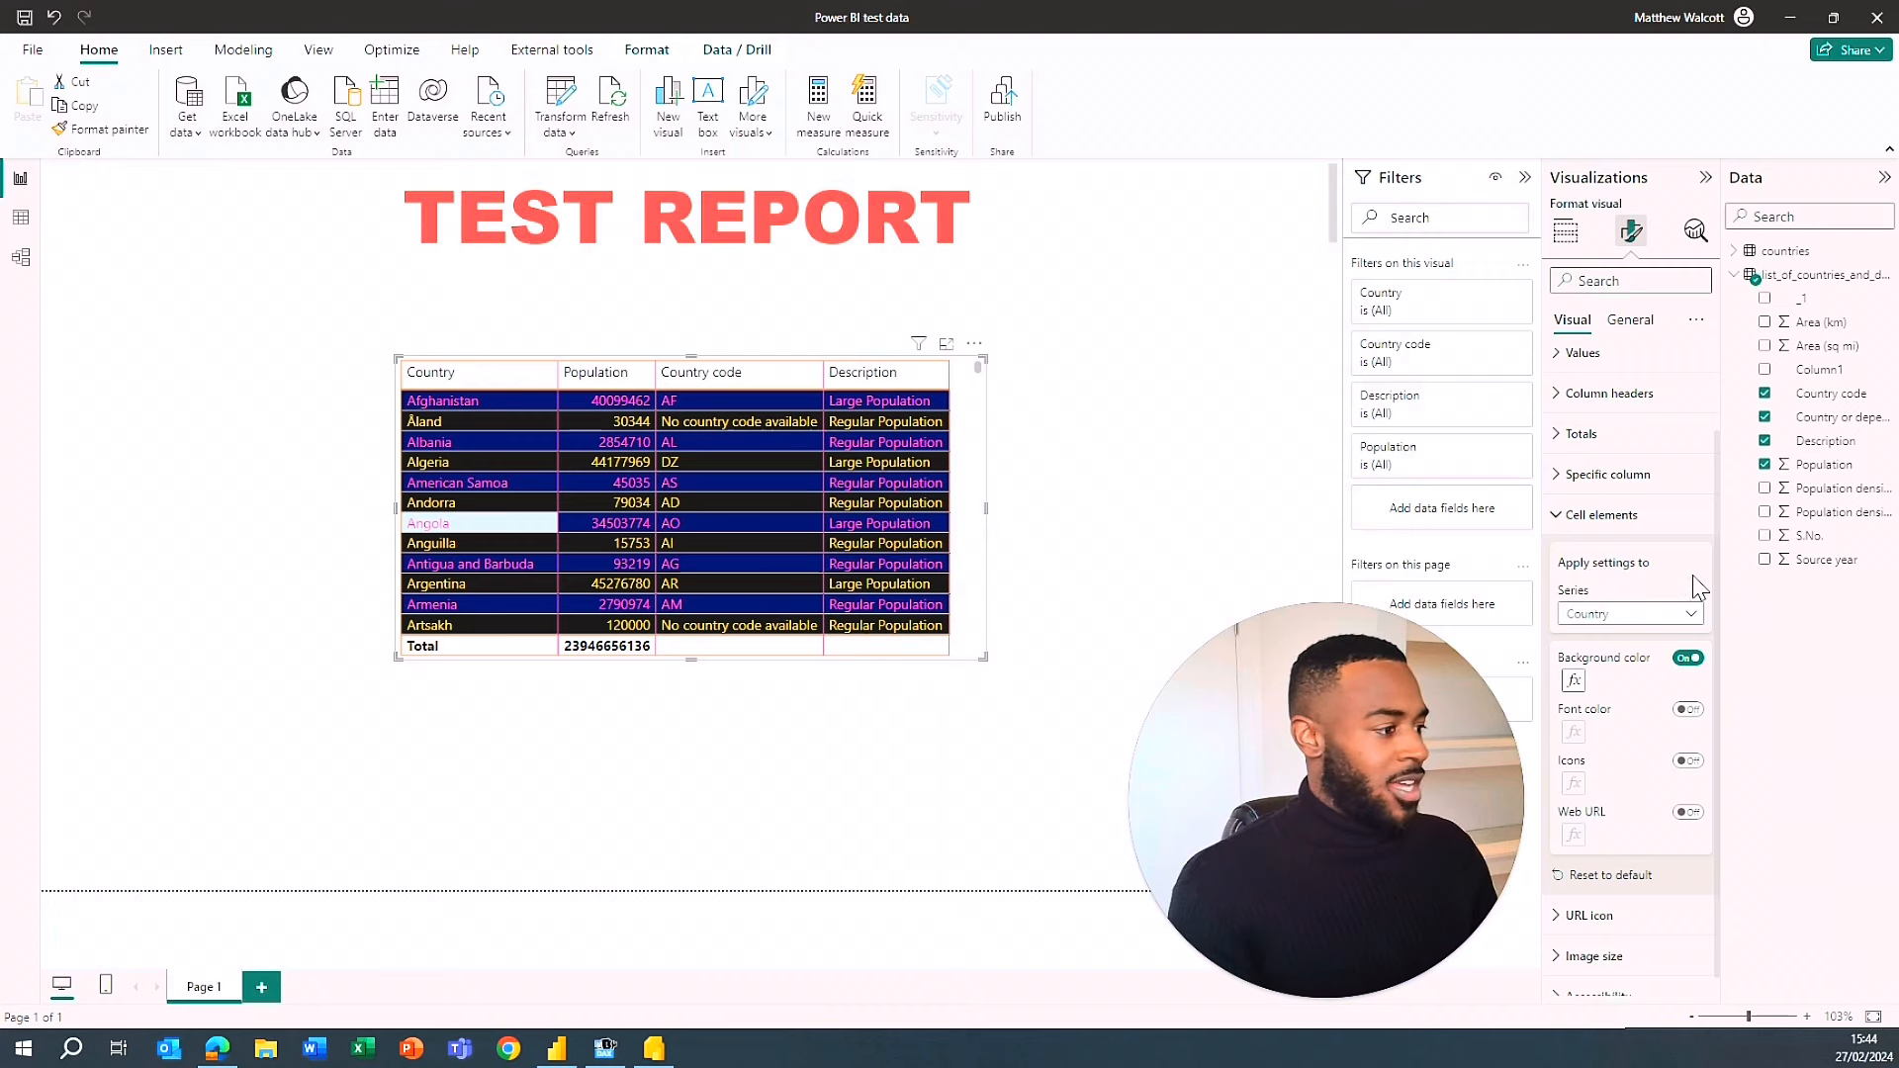
- Apply the Minimal style preset to the country population table
{"action": "left_click", "coordinate": [1572, 515]}
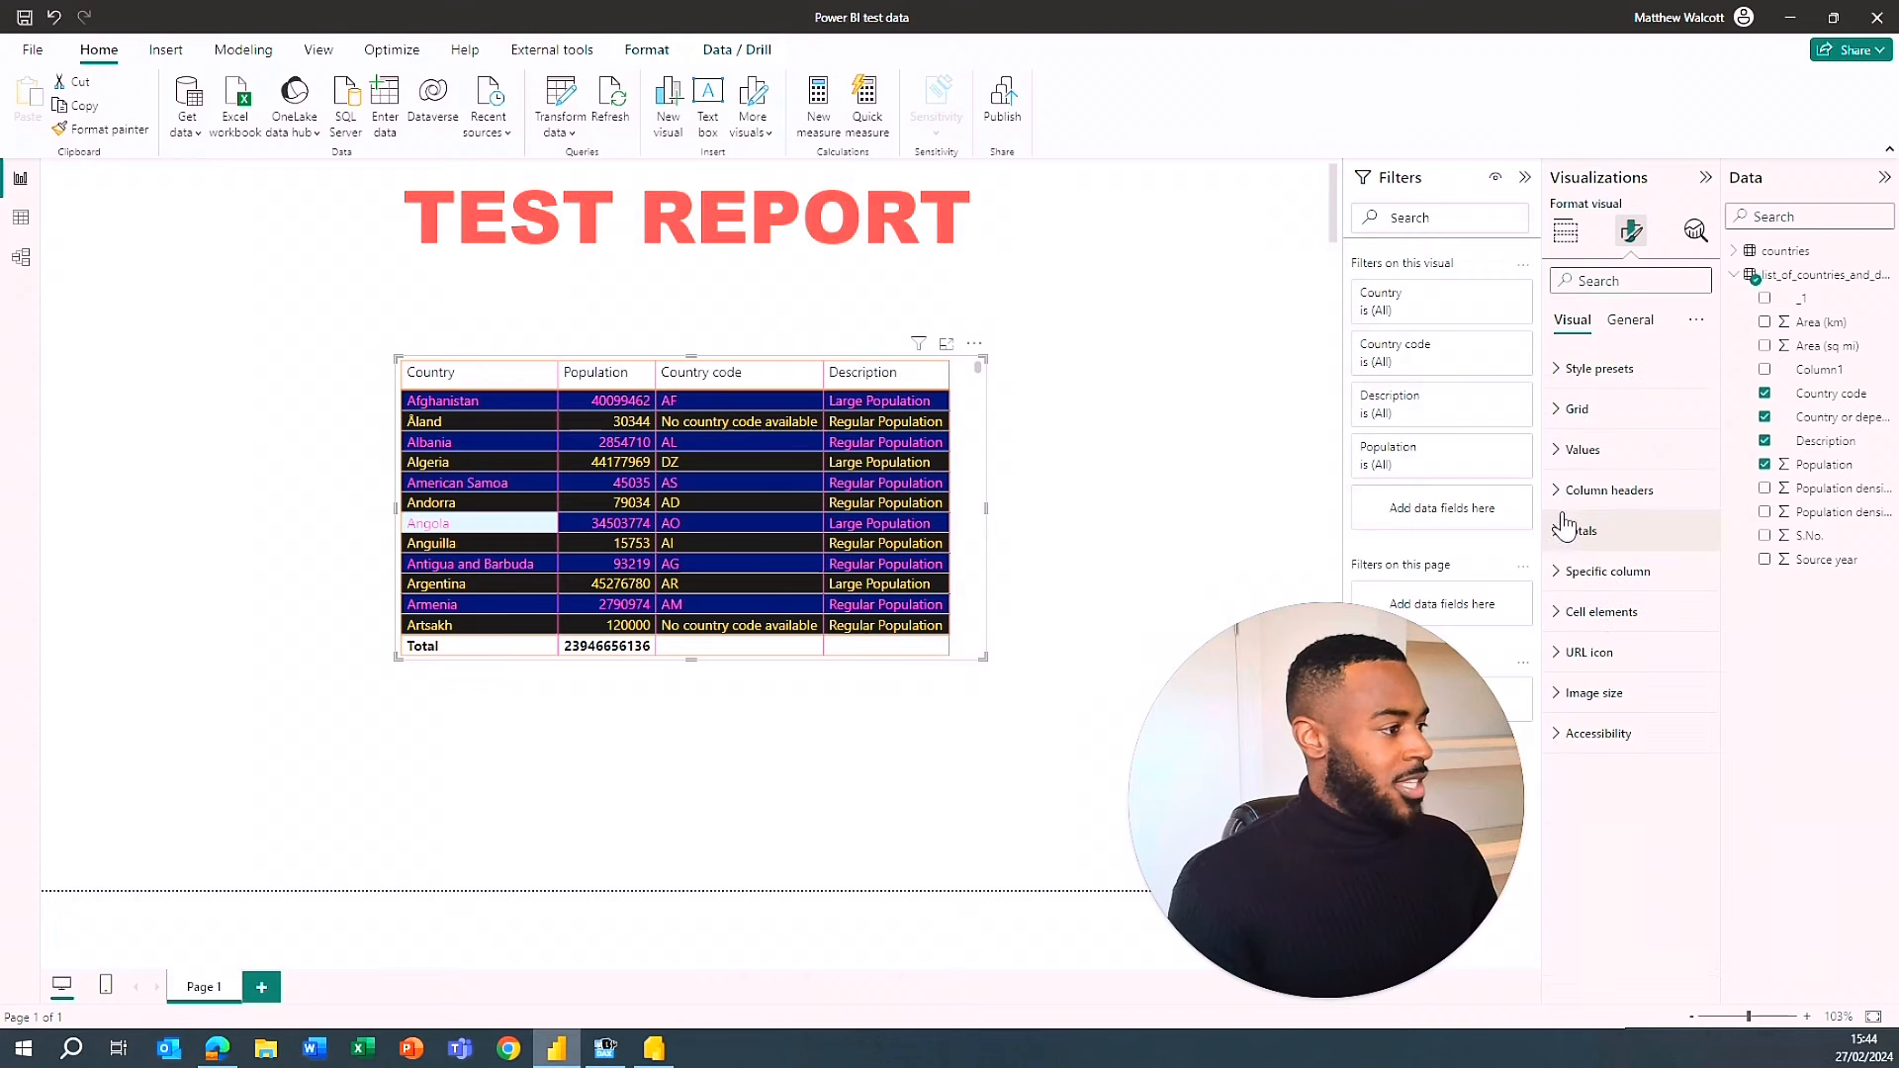
{"action": "left_click", "coordinate": [1562, 369]}
{"action": "left_click", "coordinate": [1653, 433]}
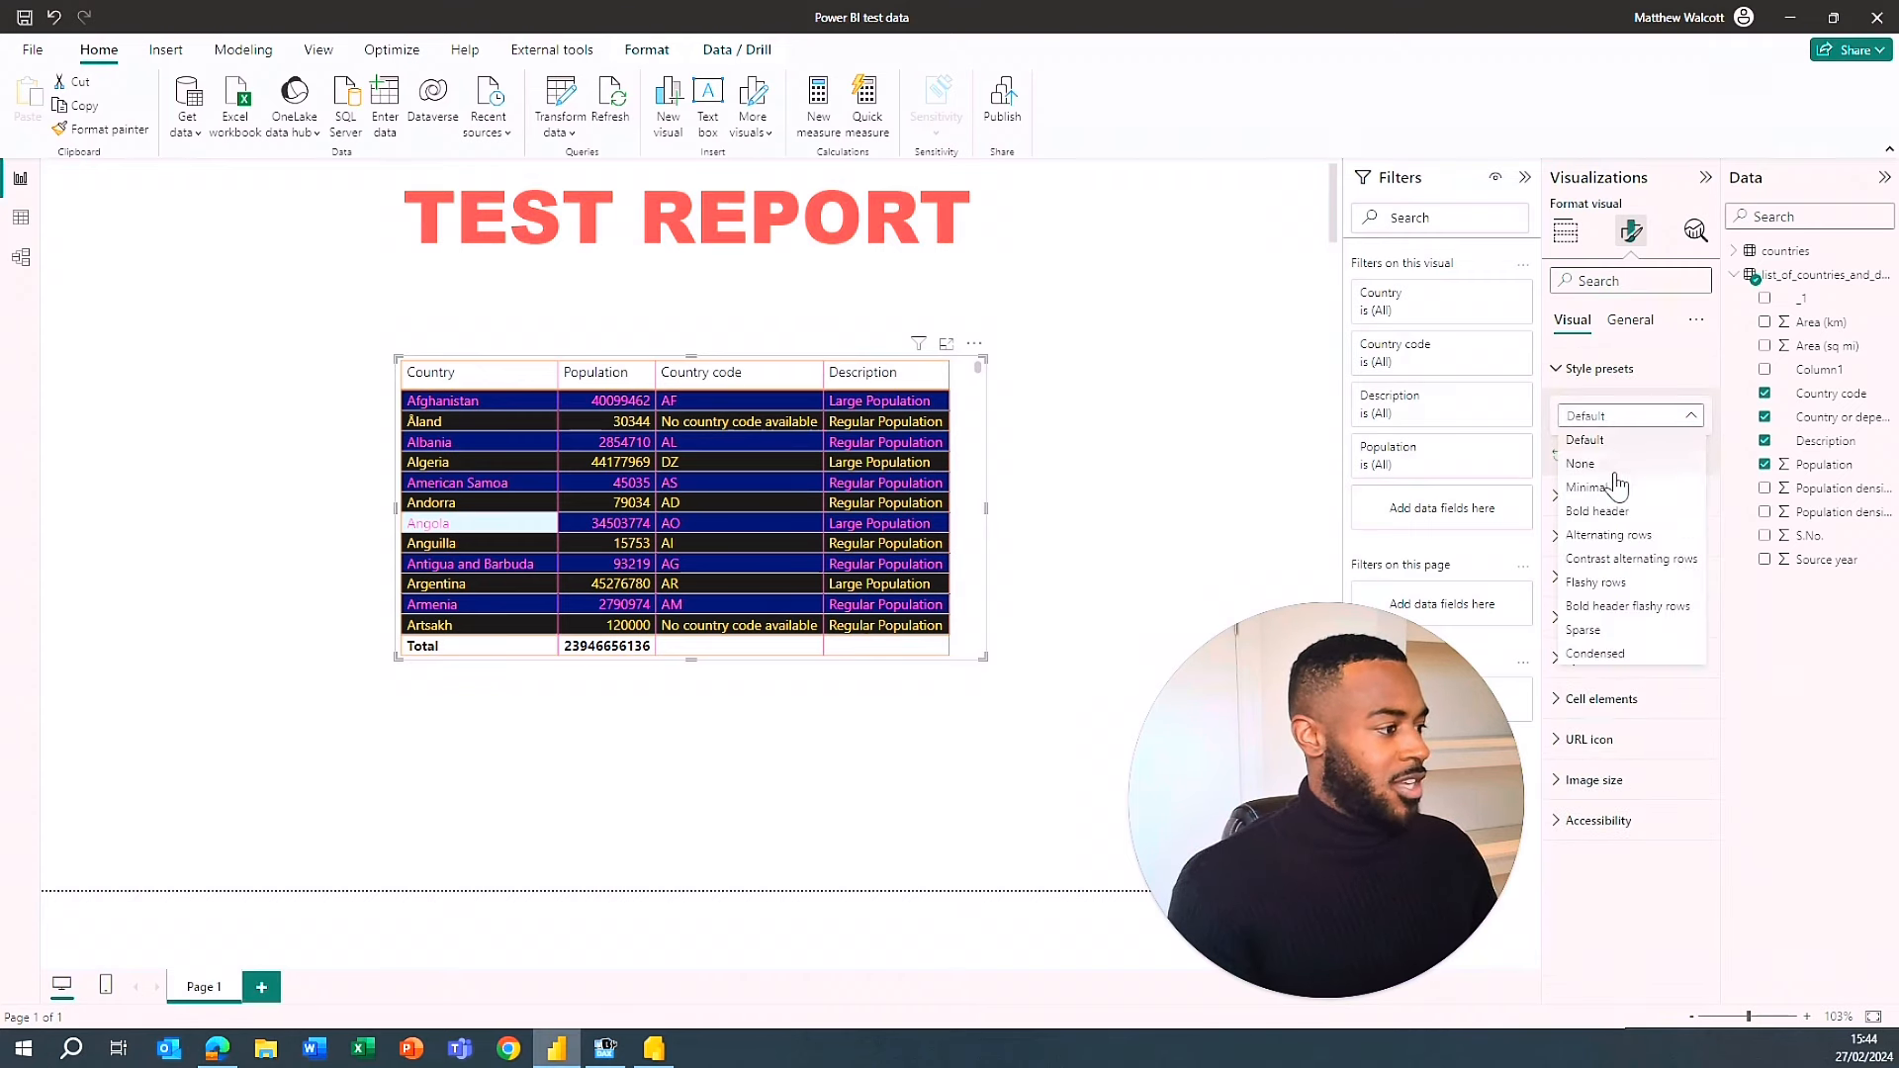
{"action": "left_click", "coordinate": [1612, 488]}
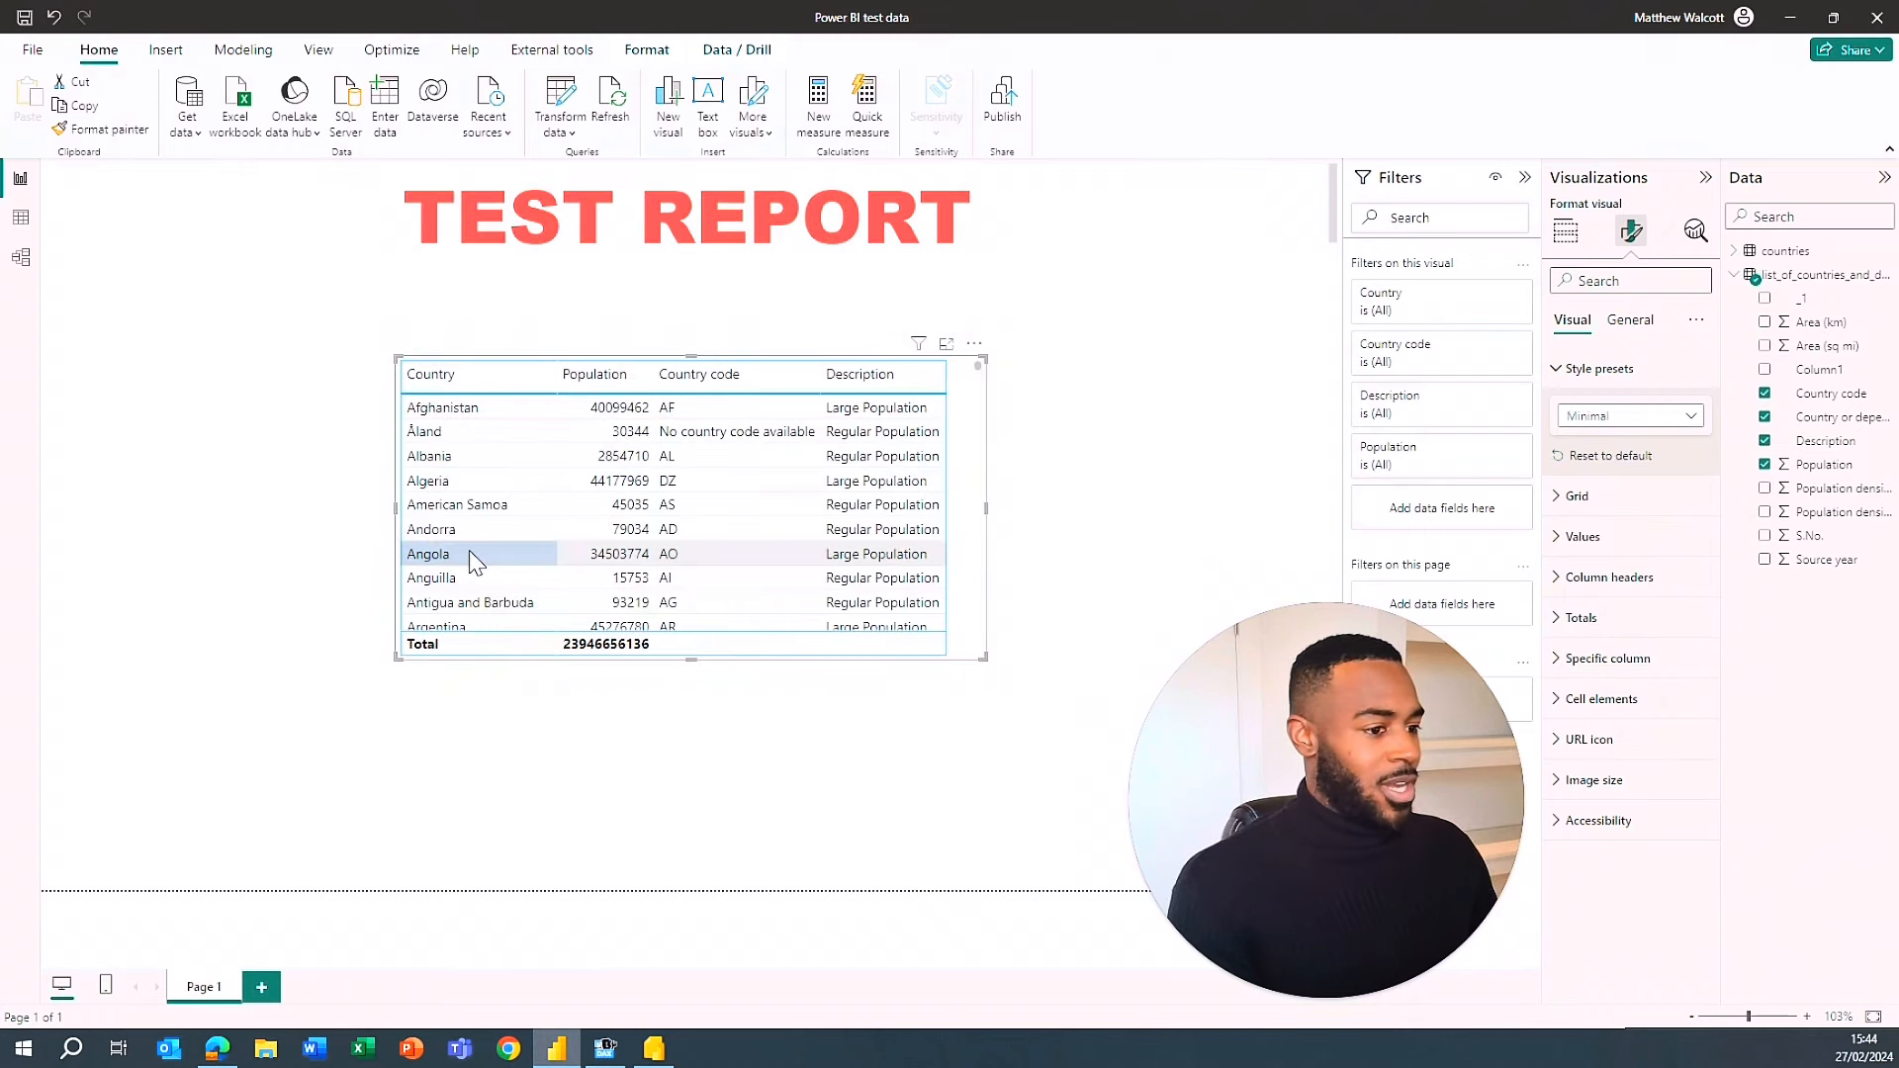
- Turn off the conditional background color in the cell elements of the Country series
{"action": "left_click", "coordinate": [1559, 701]}
{"action": "scroll", "coordinate": [1627, 746], "scroll_direction": "down", "scroll_amount": 1}
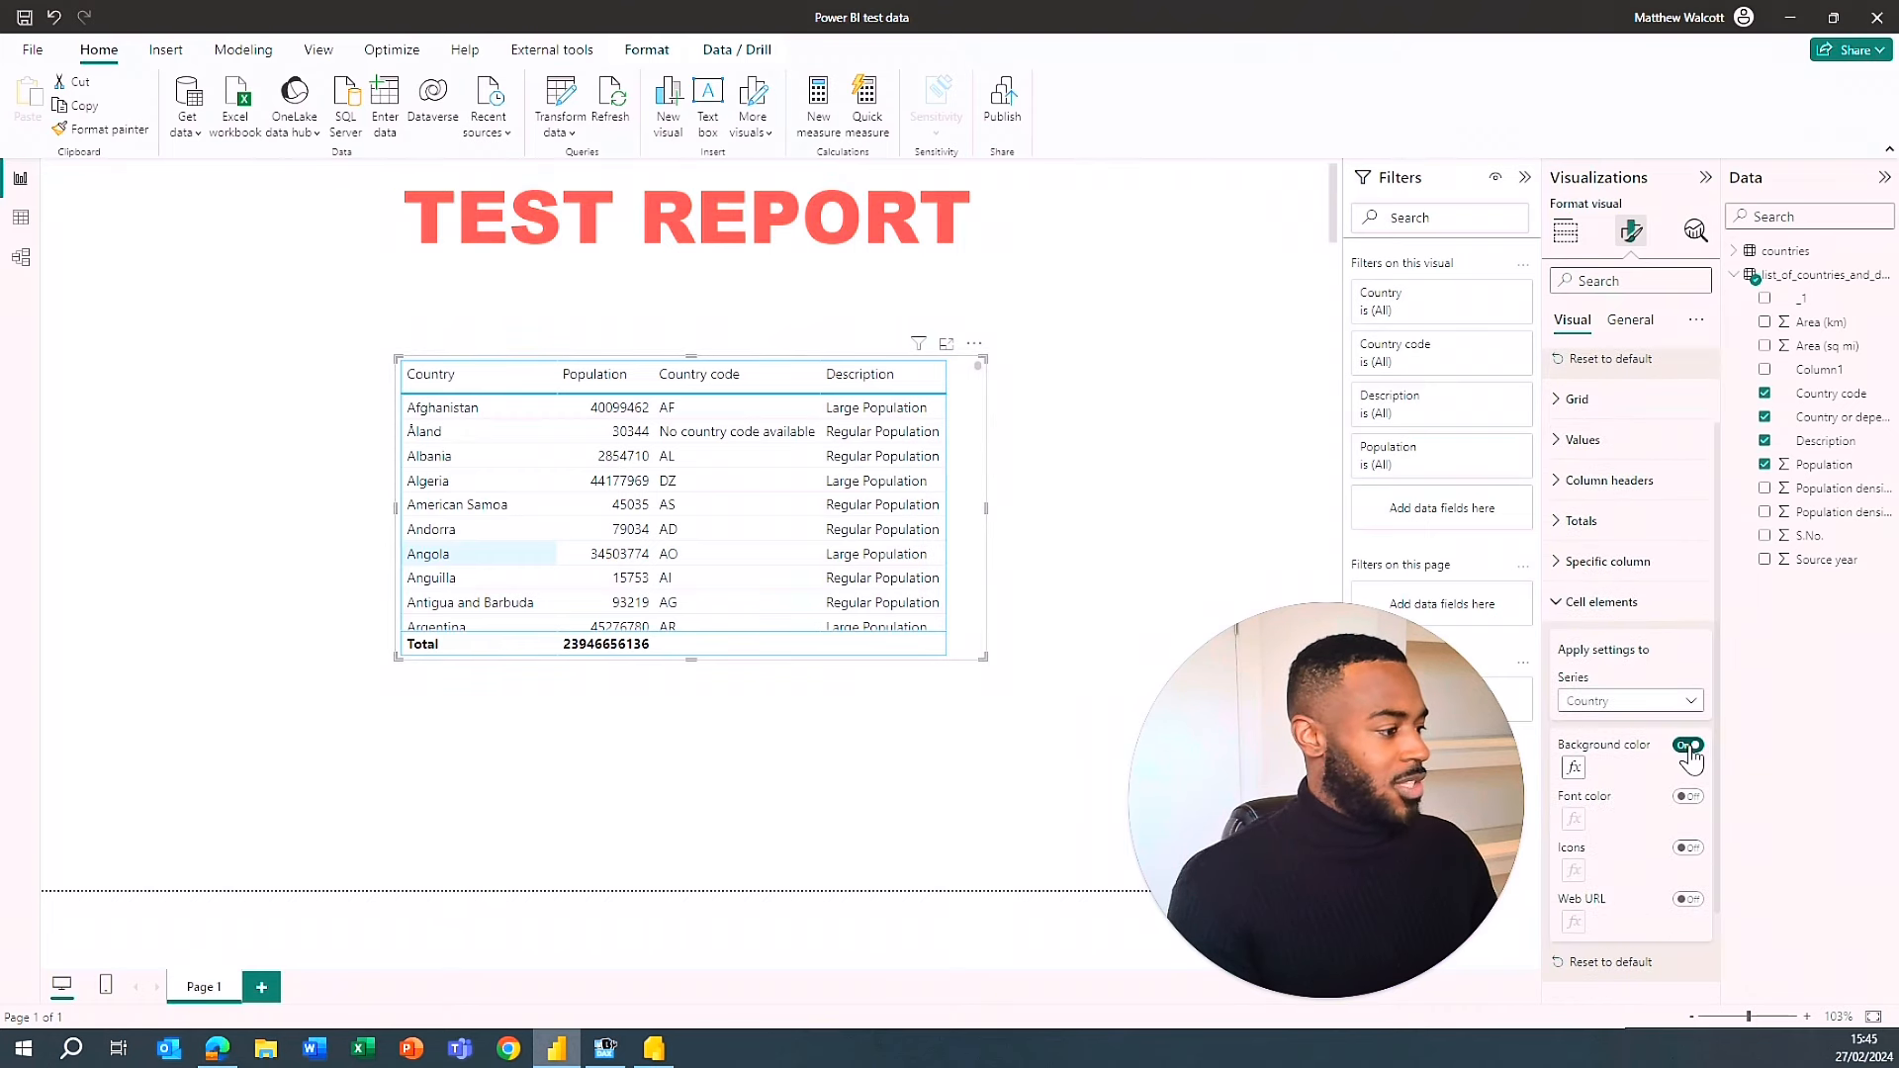
{"action": "left_click", "coordinate": [1688, 746]}
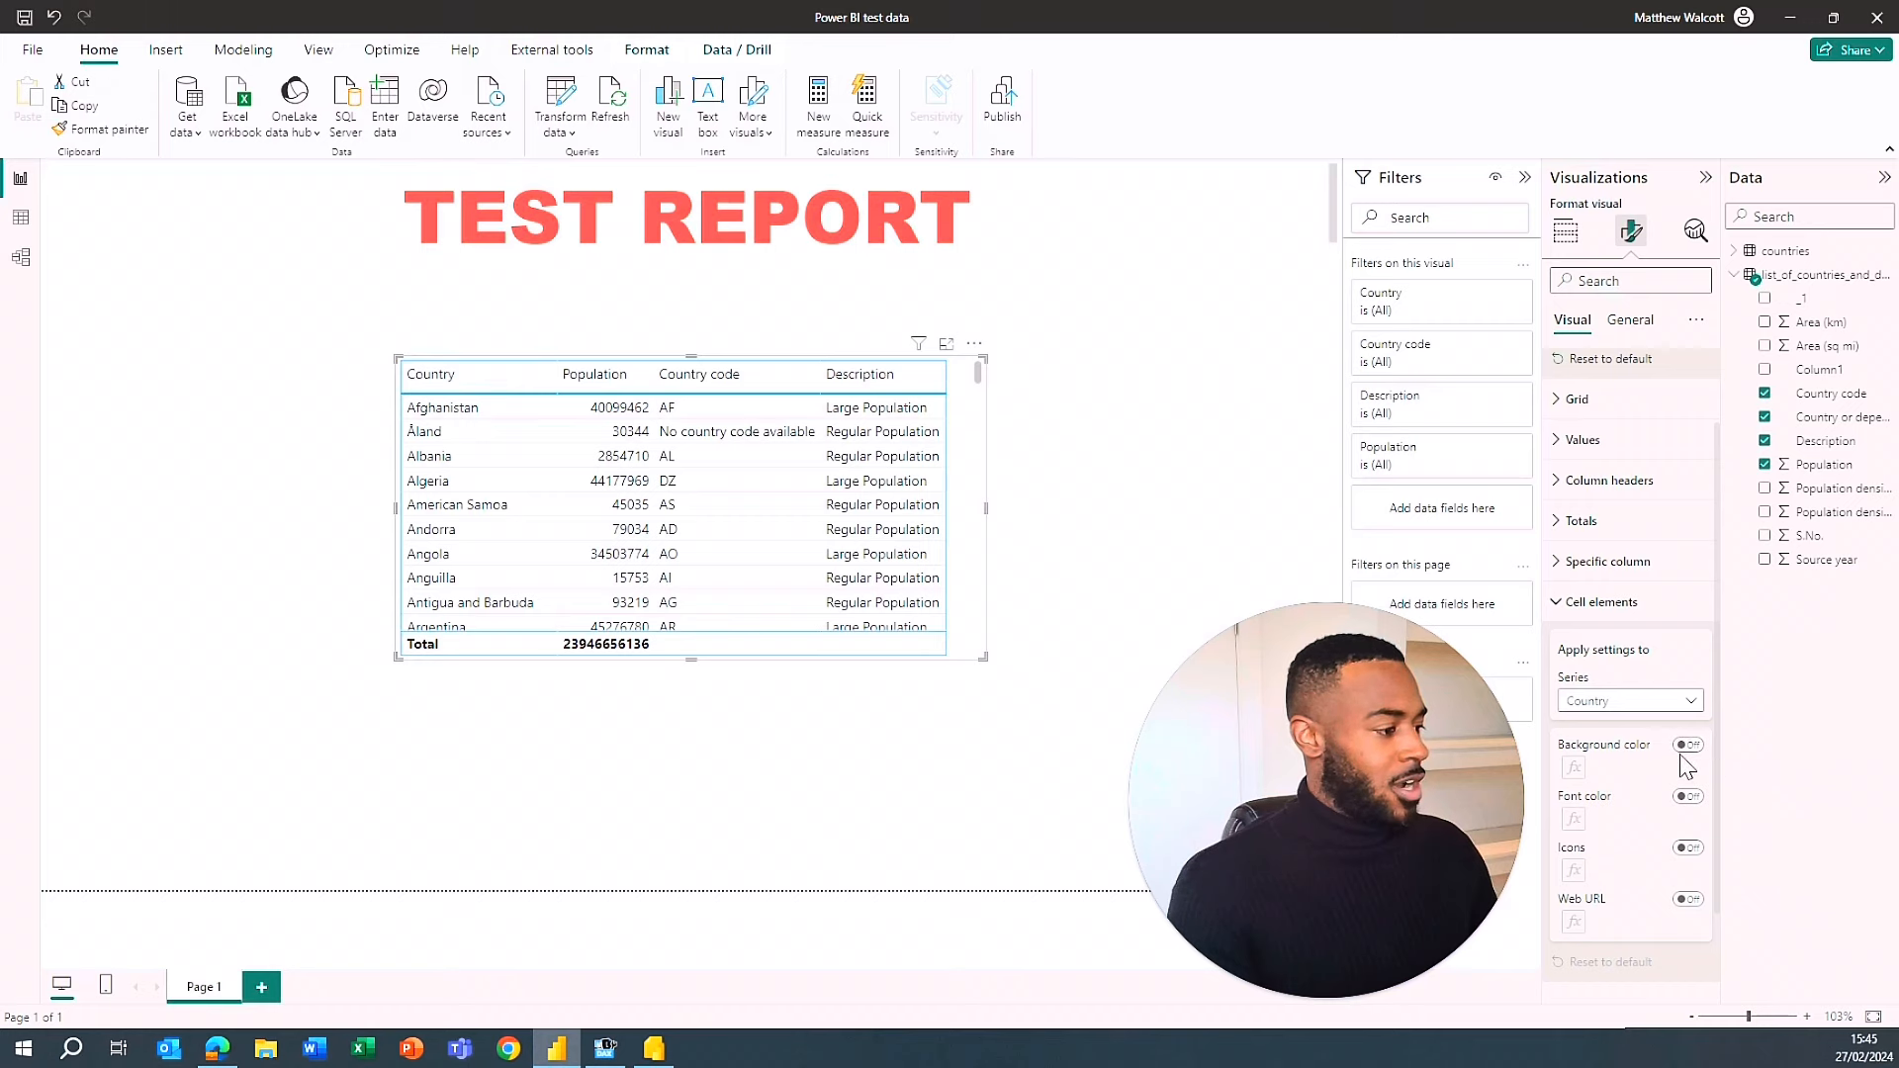